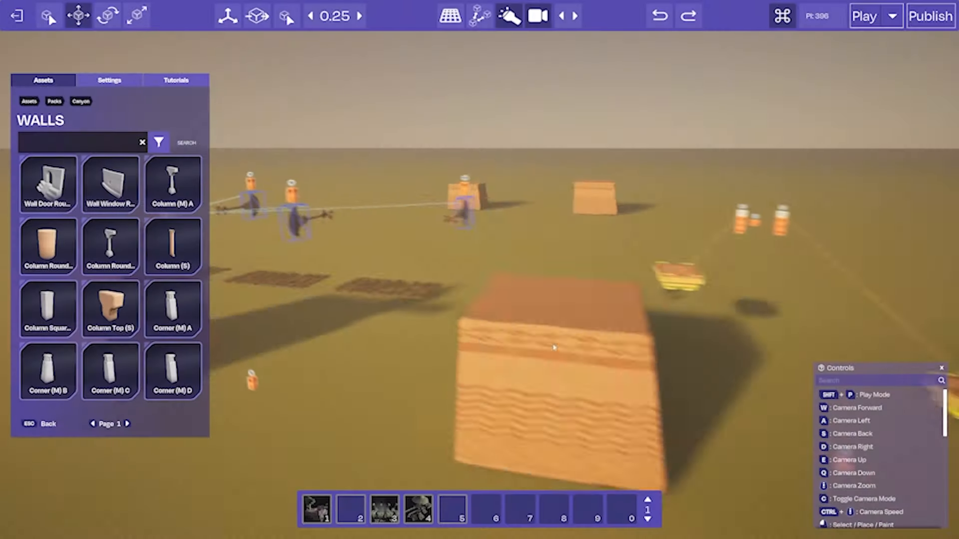
- Start a playtest and run the character through the opening gate, across the plank bridge and past the swinging axes
key("a")
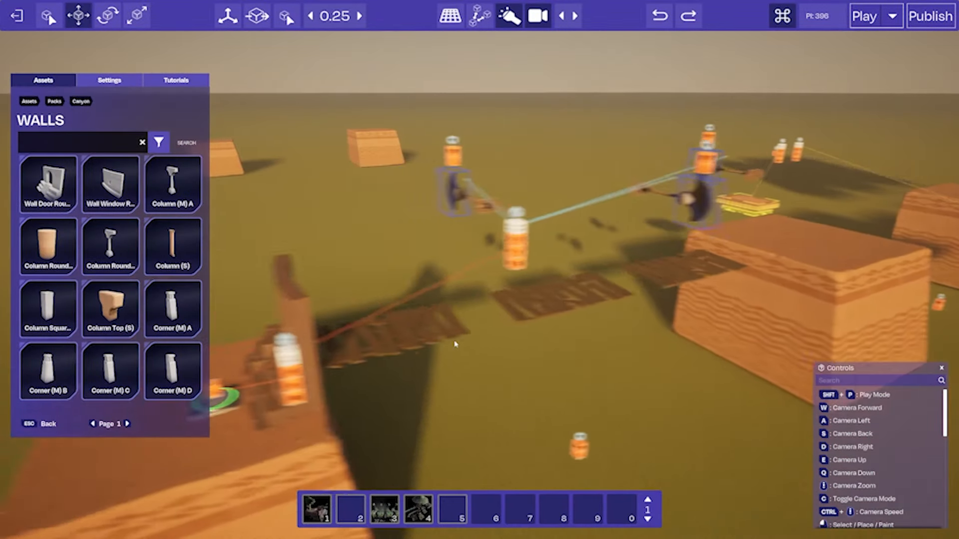
right_click_drag(454, 342, 638, 339)
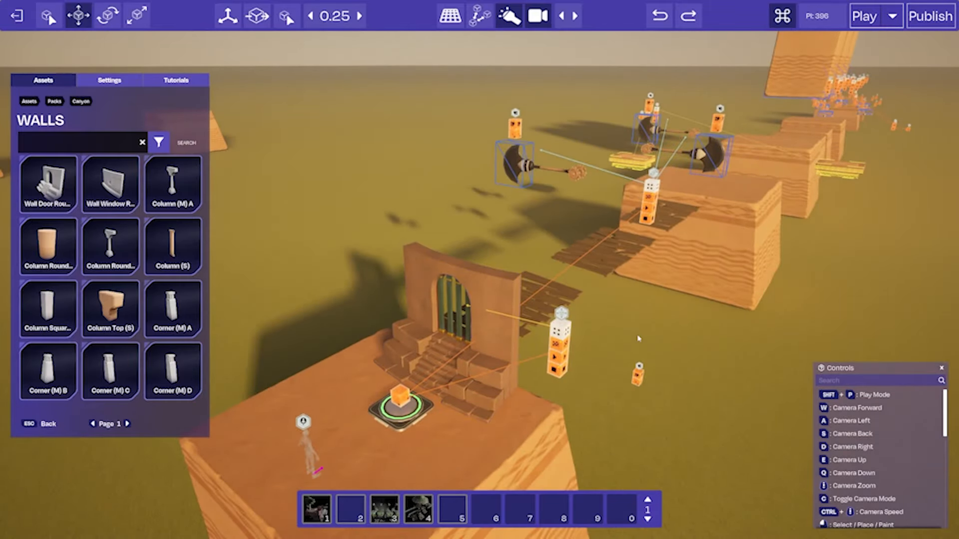
key("w")
right_click_drag(458, 312, 619, 276)
key("w")
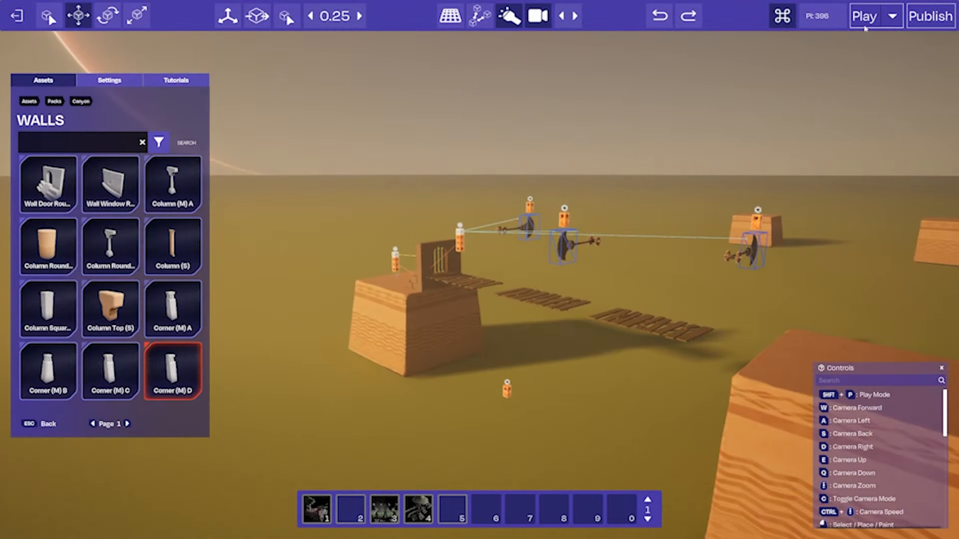
left_click(866, 28)
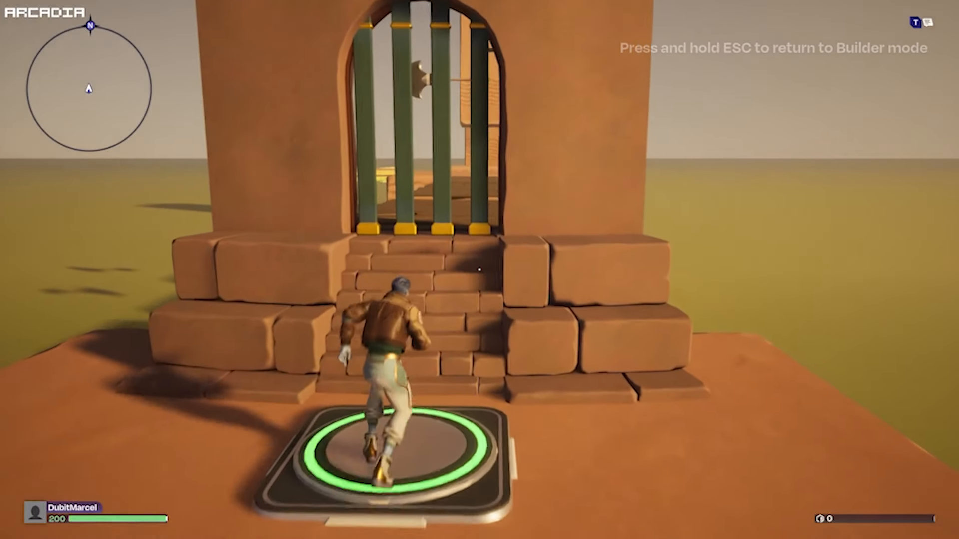
key("w")
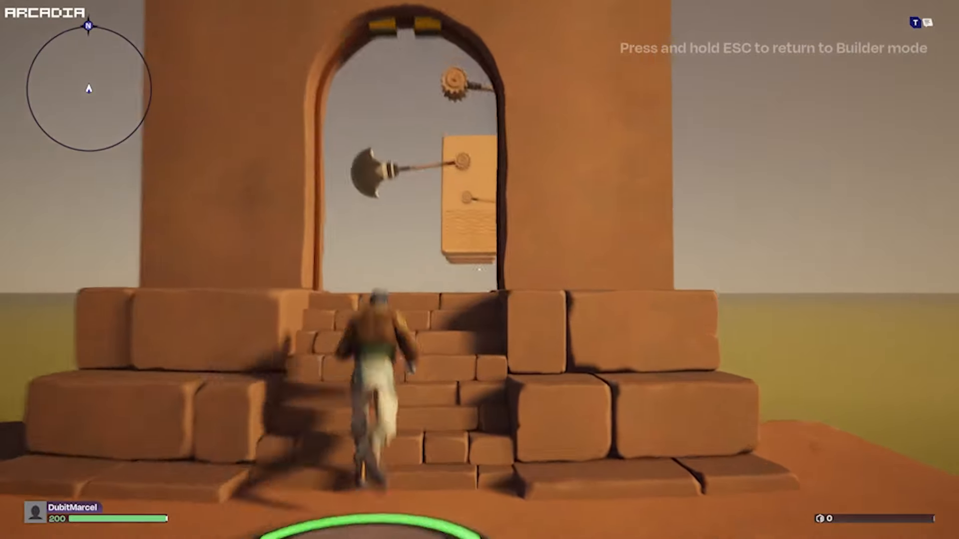
key("space")
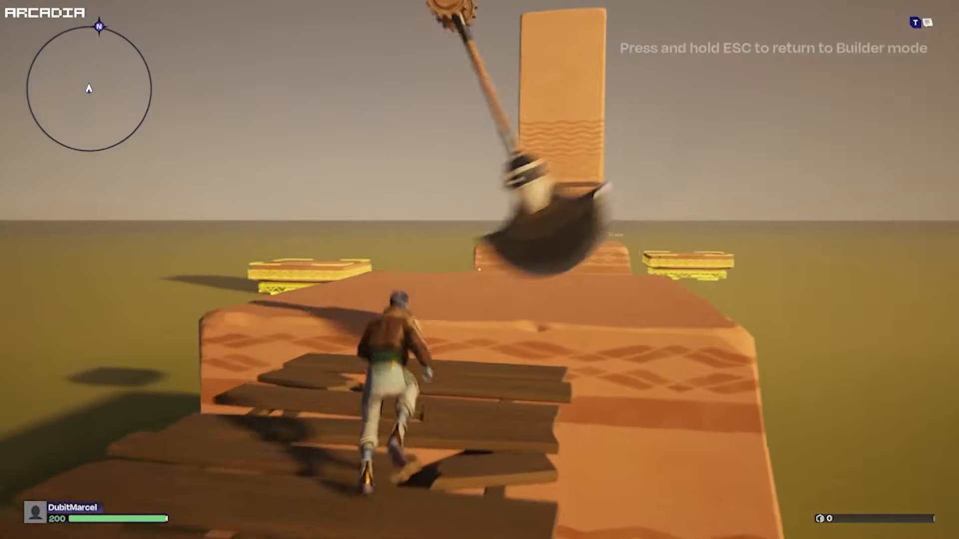
key("space")
key("w")
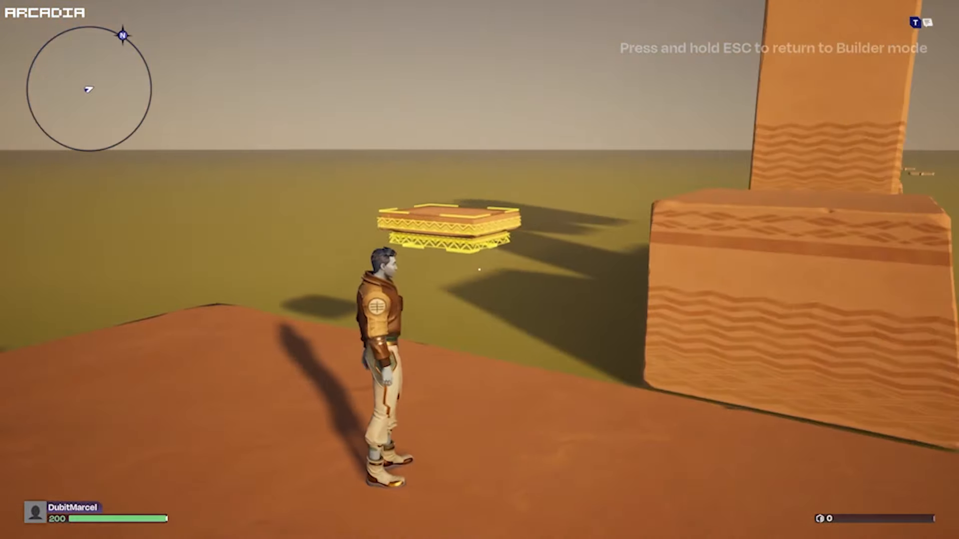
- Playtest the yellow-edged platforms by jumping across them onto the next canyon block
key("w")
key("space")
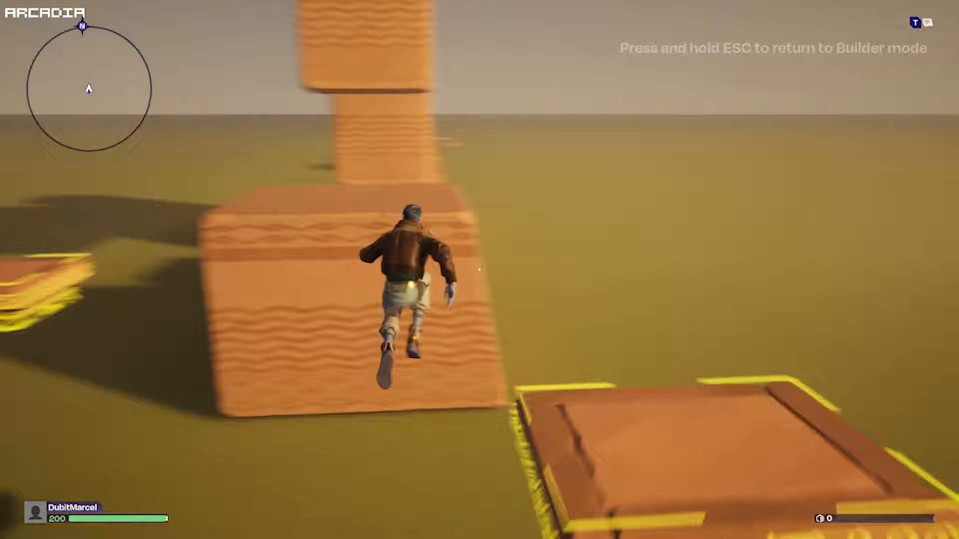
key("space")
key("w")
key("space")
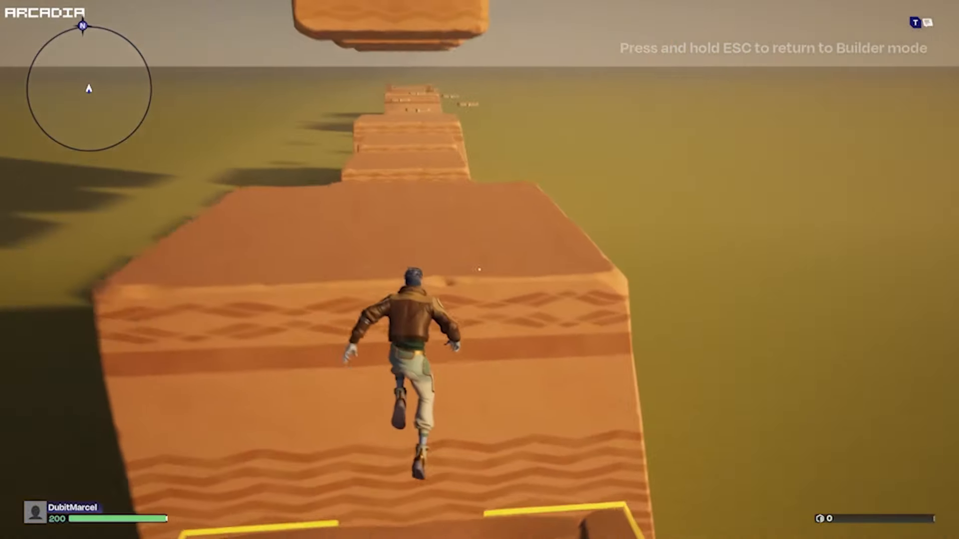
key("w")
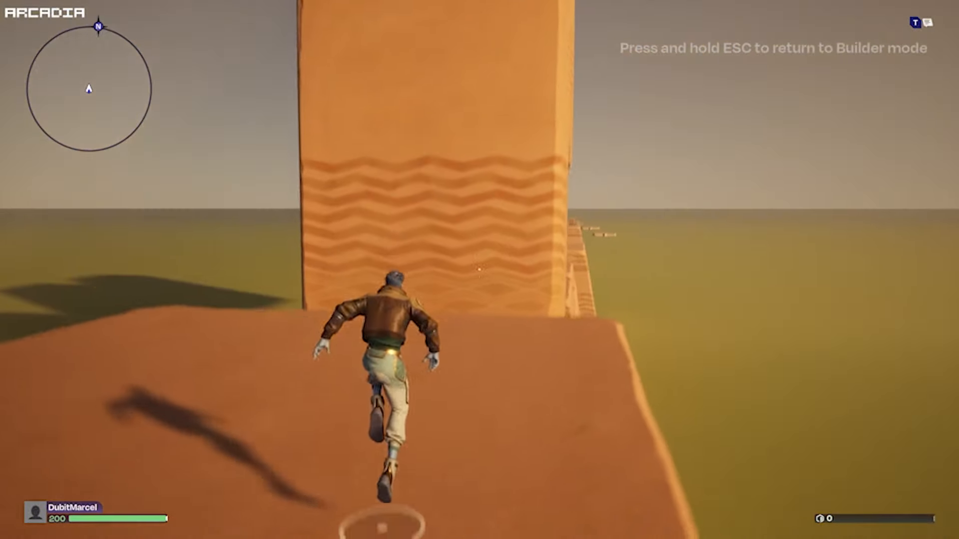
- Playtest the crusher section by running the character beneath the large suspended canyon blocks
key("w")
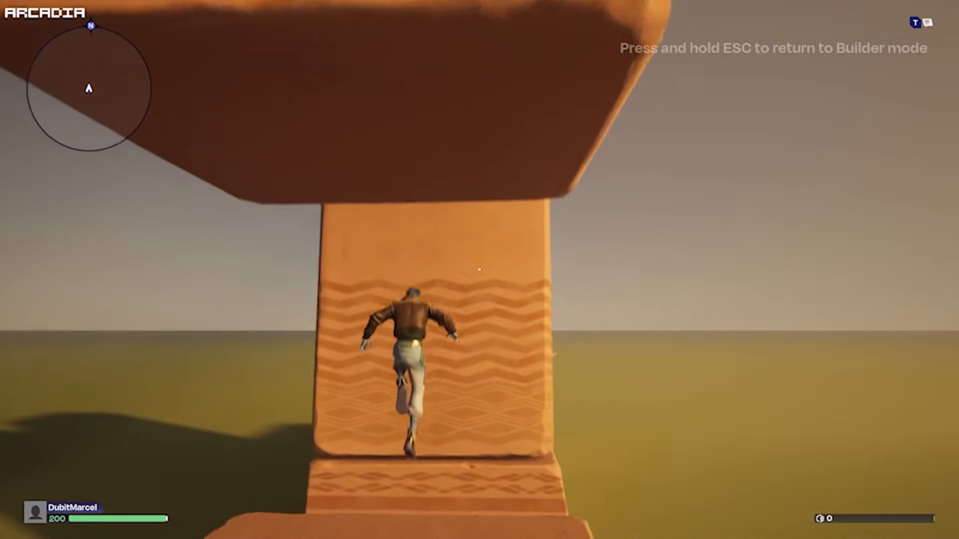
key("w")
key("space")
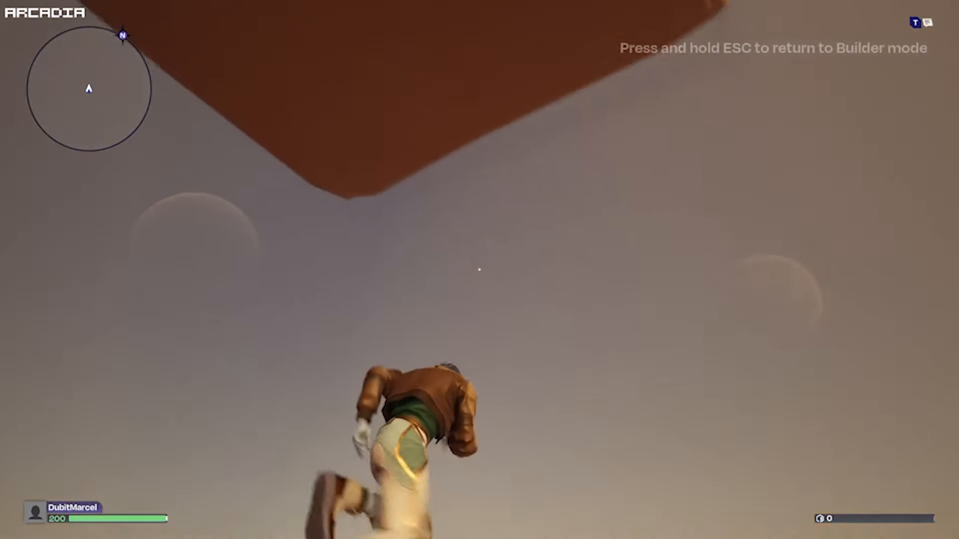
key("space")
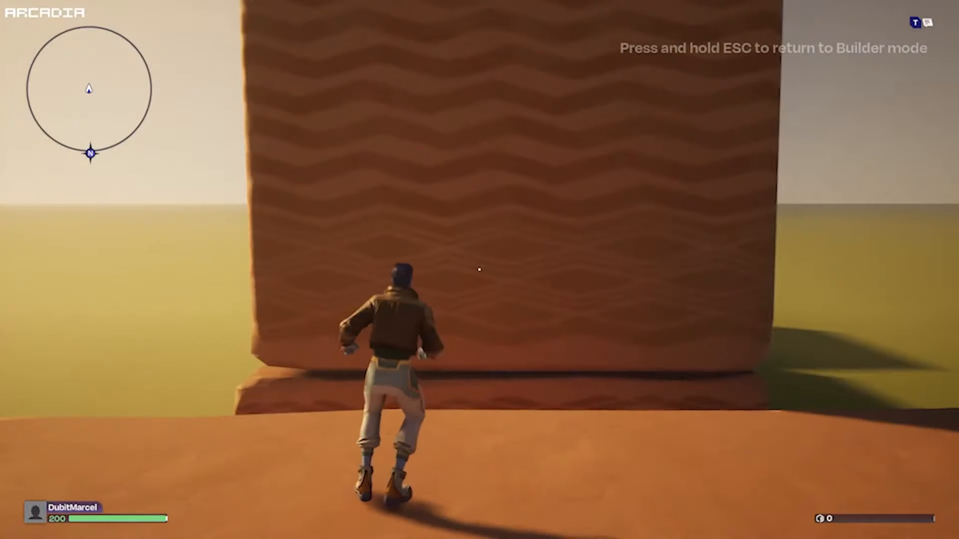
key("w")
- Playtest the floating tiled platforms by jumping from one to another up onto the following canyon block
key("w")
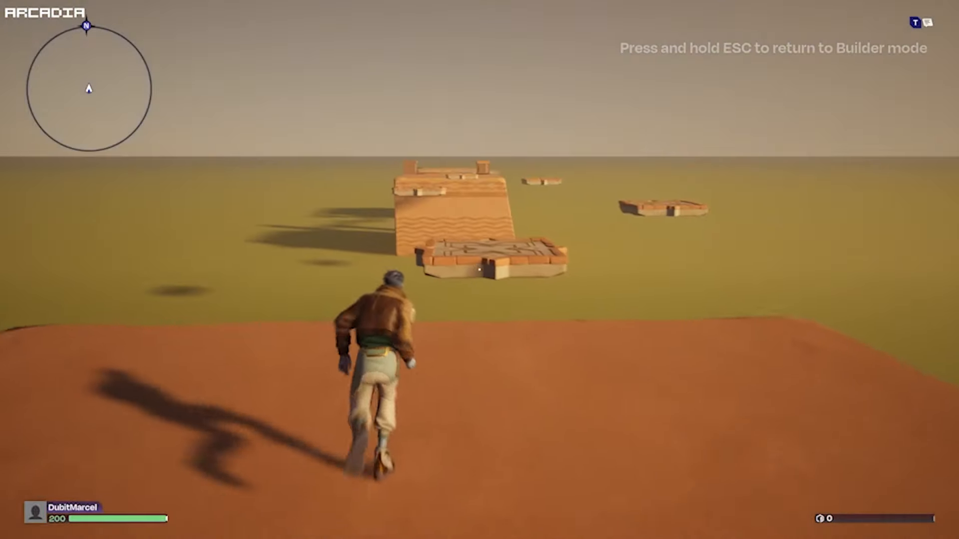
key("space")
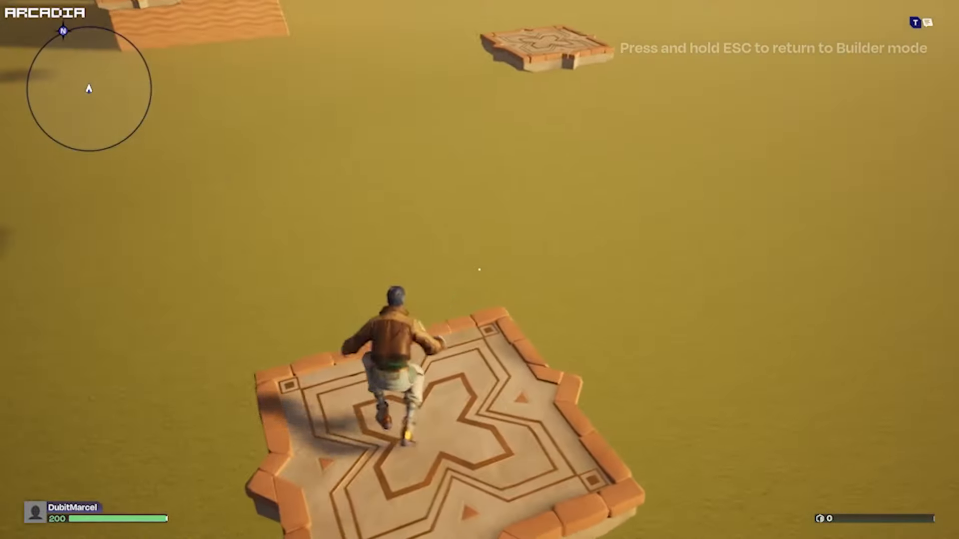
key("space")
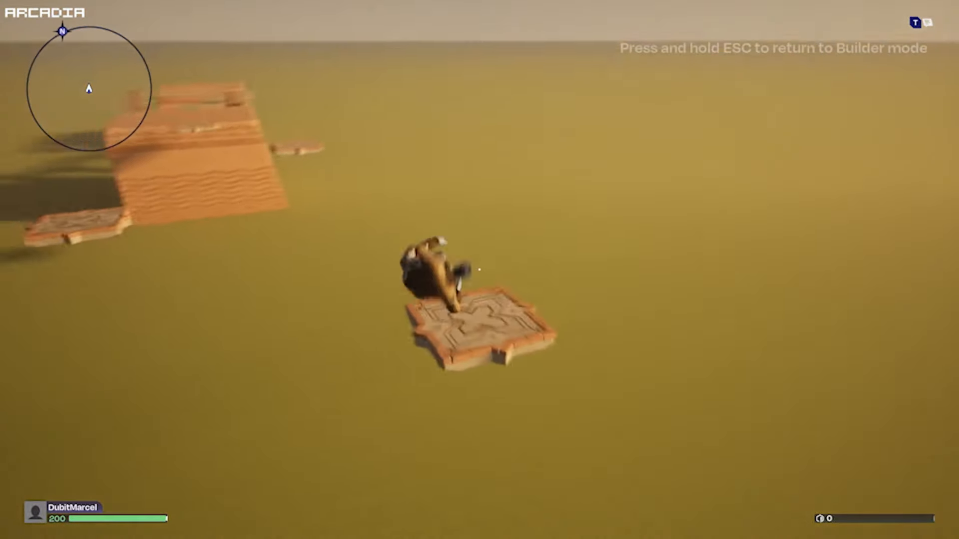
key("space")
key("space")
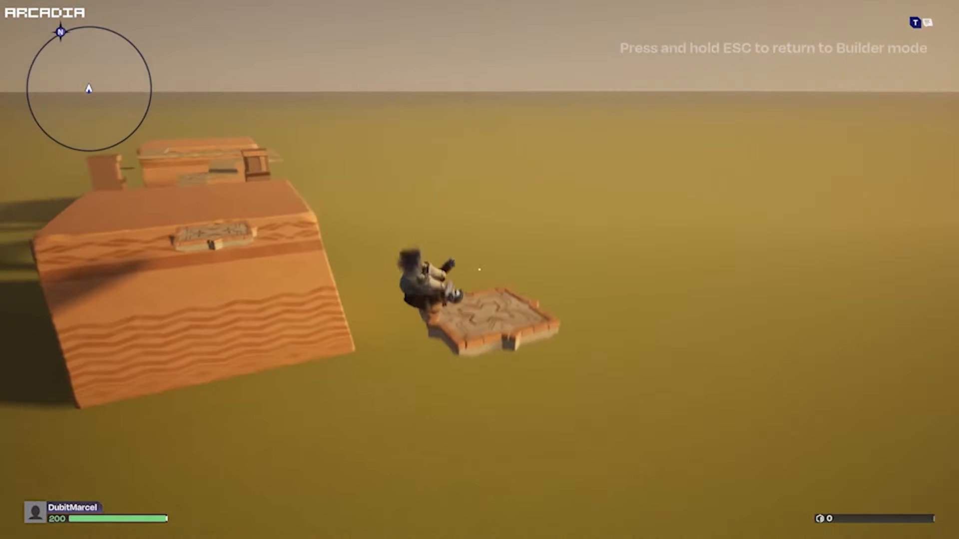
key("space")
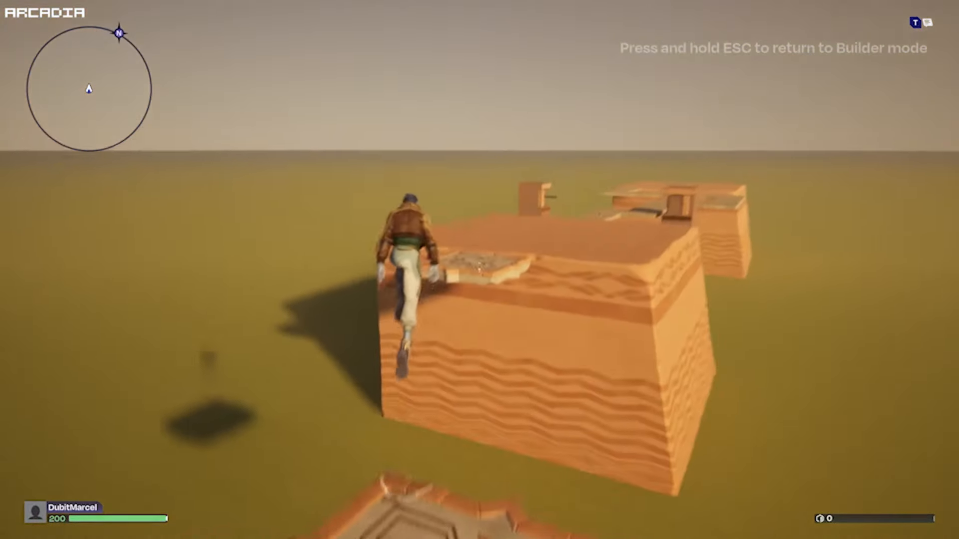
key("space")
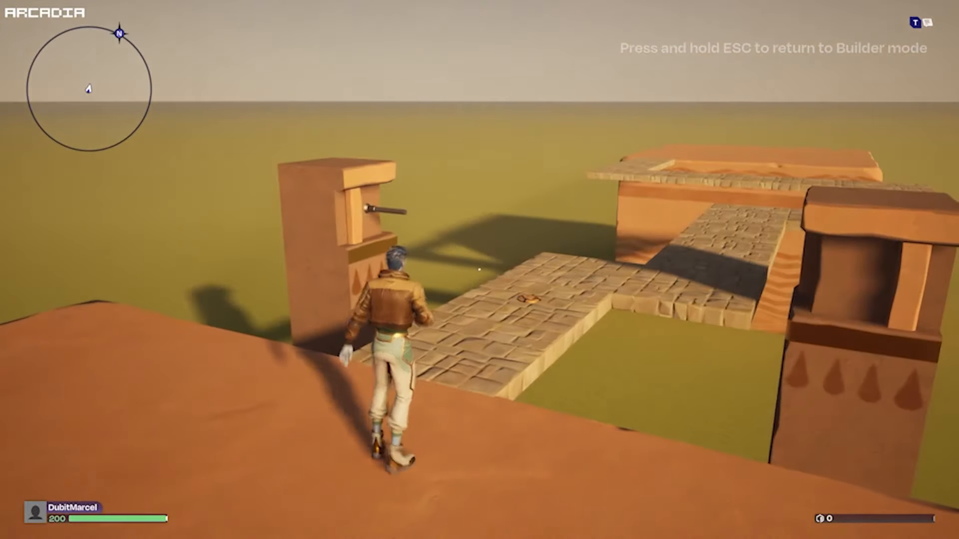
- Walk the character onto the stone path between the two towers and return to Builder mode
key("w")
key("w")
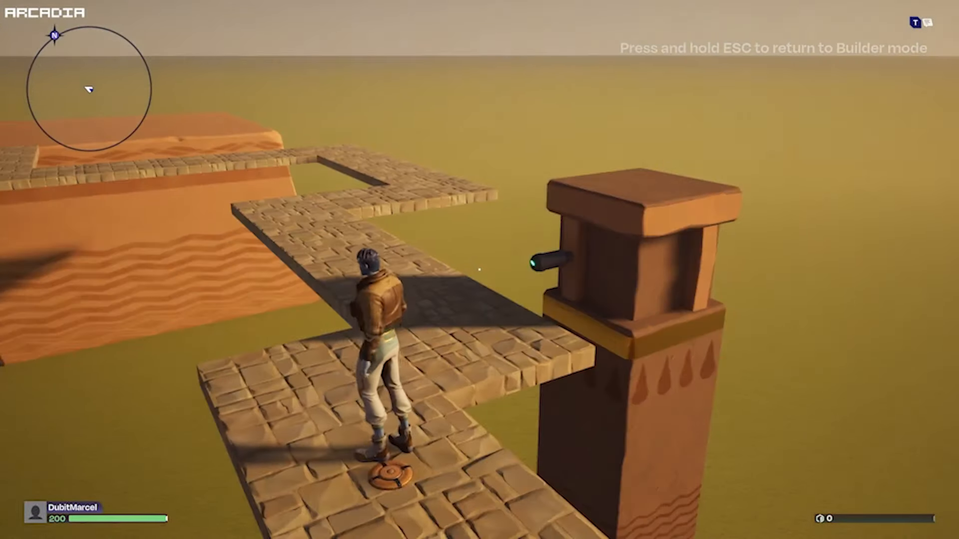
key("Escape")
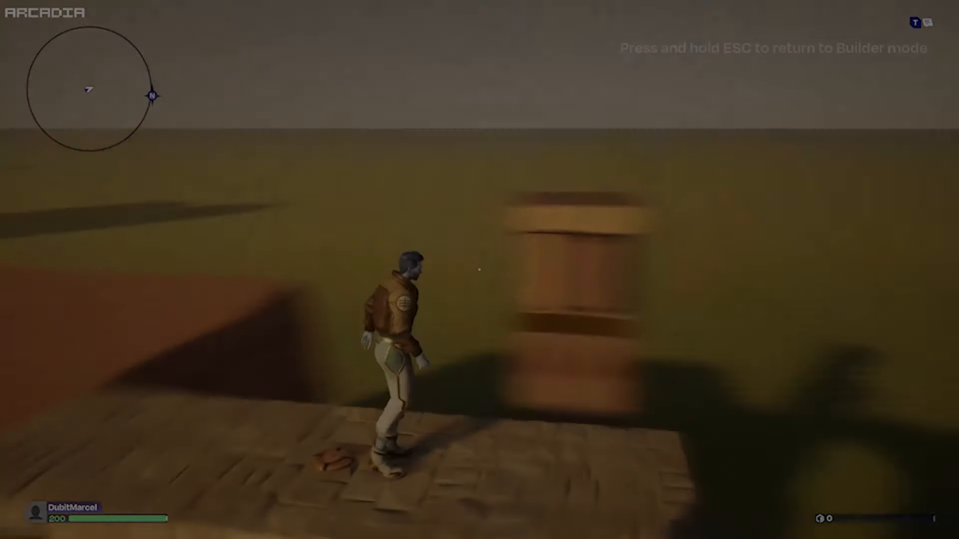
- Inspect the rounded door wall and its barred gate on the starting platform
right_click_drag(453, 266, 661, 285)
key("a")
key("a")
key("w")
key("s")
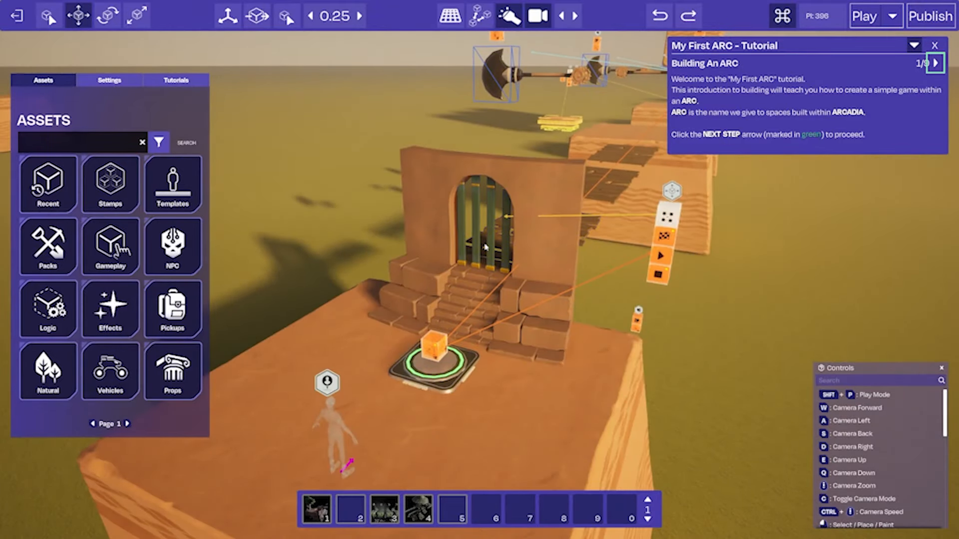
key("s")
key("w")
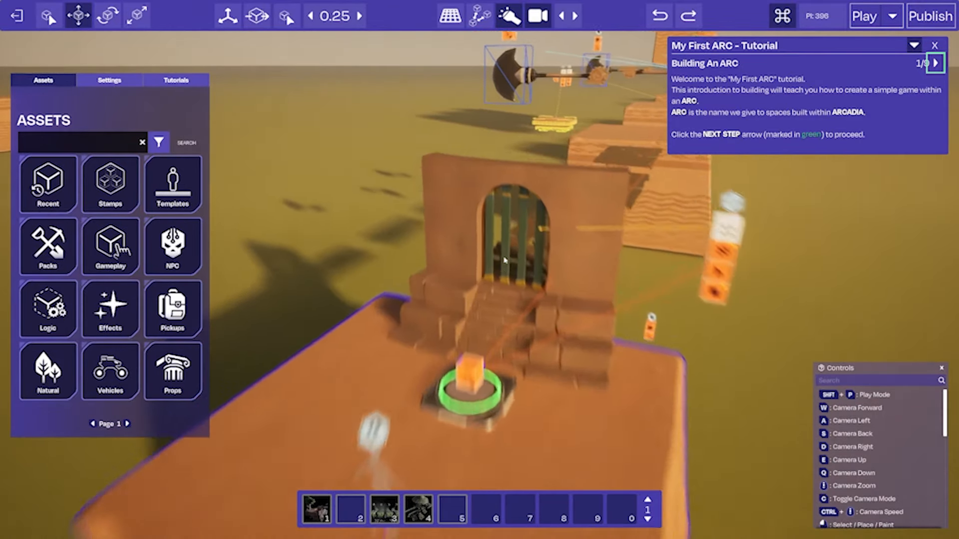
key("a")
right_click_drag(483, 251, 575, 280)
left_click(384, 193)
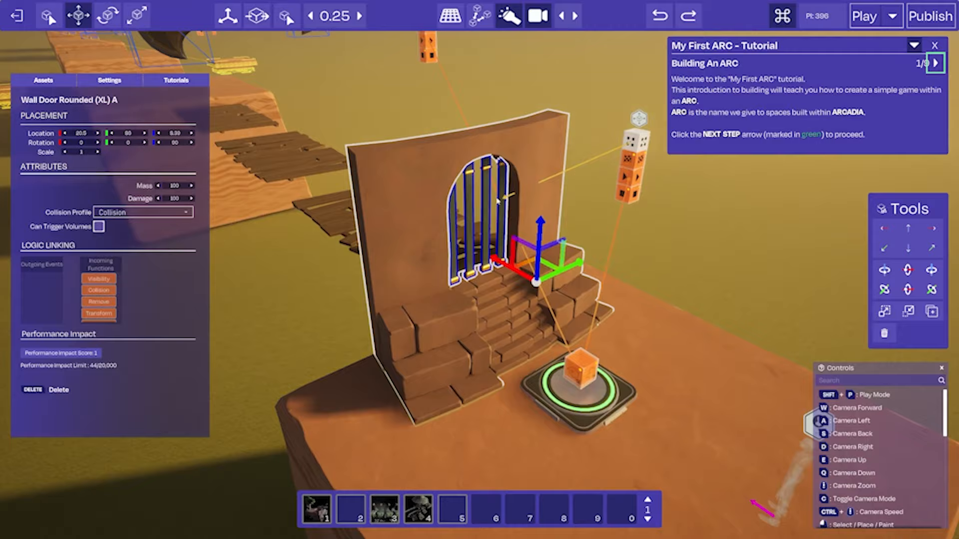
left_click(471, 208)
right_click_drag(470, 208, 505, 209)
key("w")
- Inspect the attributes and logic links of the Move Node beside the starting gate
left_click(569, 324)
right_click_drag(568, 324, 500, 370)
key("s")
right_click_drag(549, 240, 604, 170)
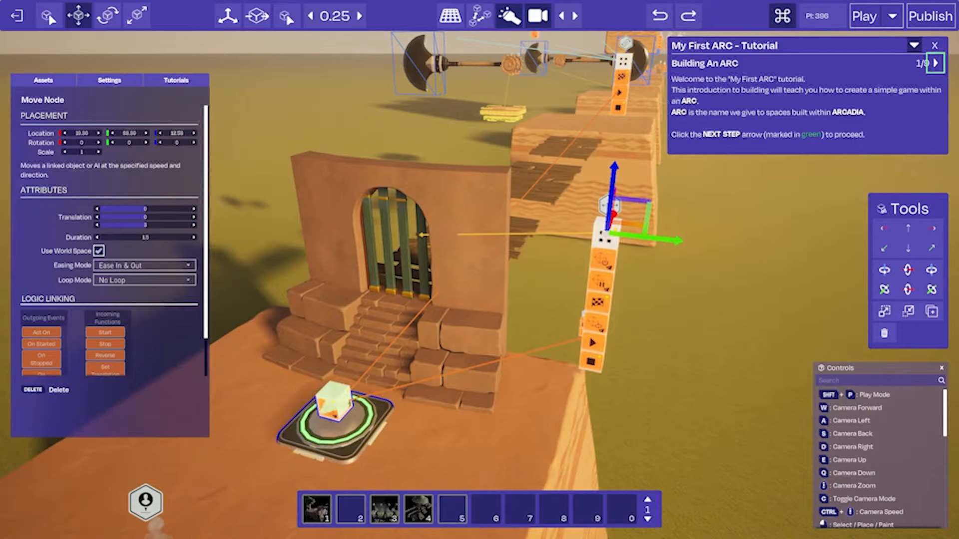
- Pick the Door Wall (L) A asset from the Canyon pack's Doors and Openings category for an empty canyon block
key("a")
right_click_drag(479, 270, 544, 340)
key("d")
key("s")
key("w")
key("w")
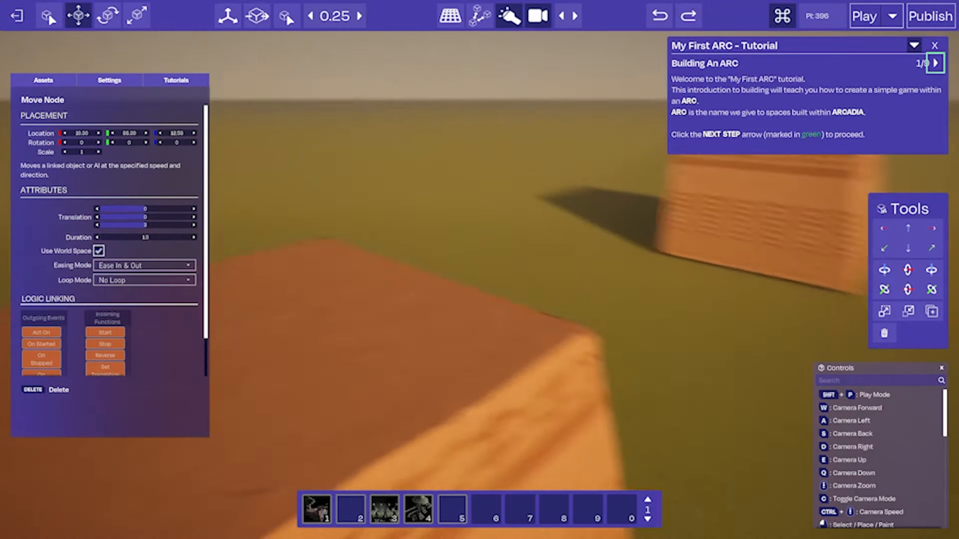
right_click_drag(482, 211, 504, 239)
key("s")
left_click(482, 212)
key("e")
left_click(74, 142)
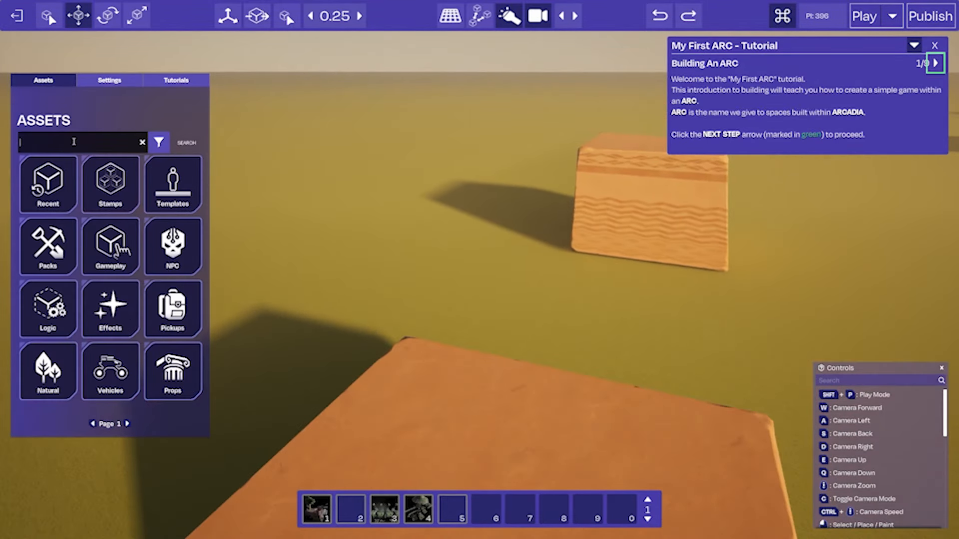
left_click(33, 243)
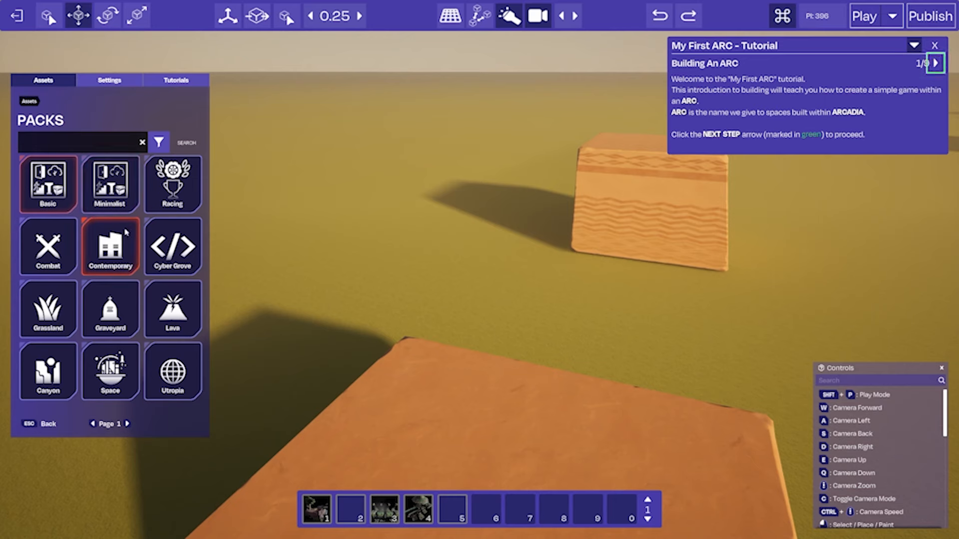
left_click(70, 356)
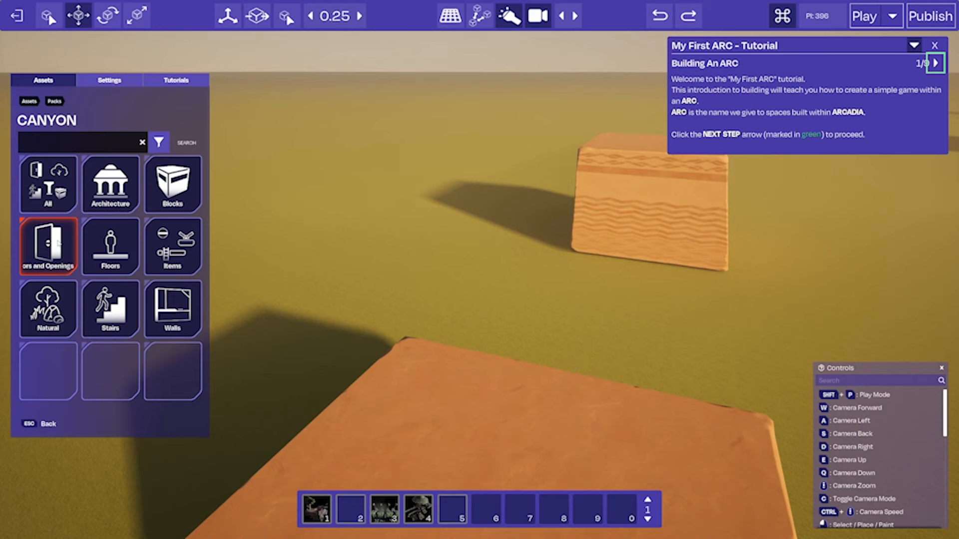
left_click(59, 243)
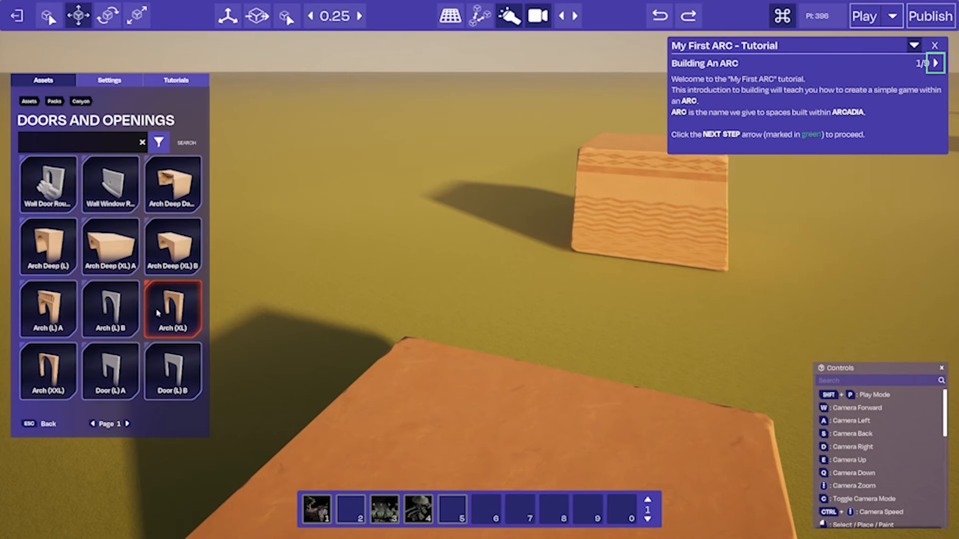
left_click(127, 424)
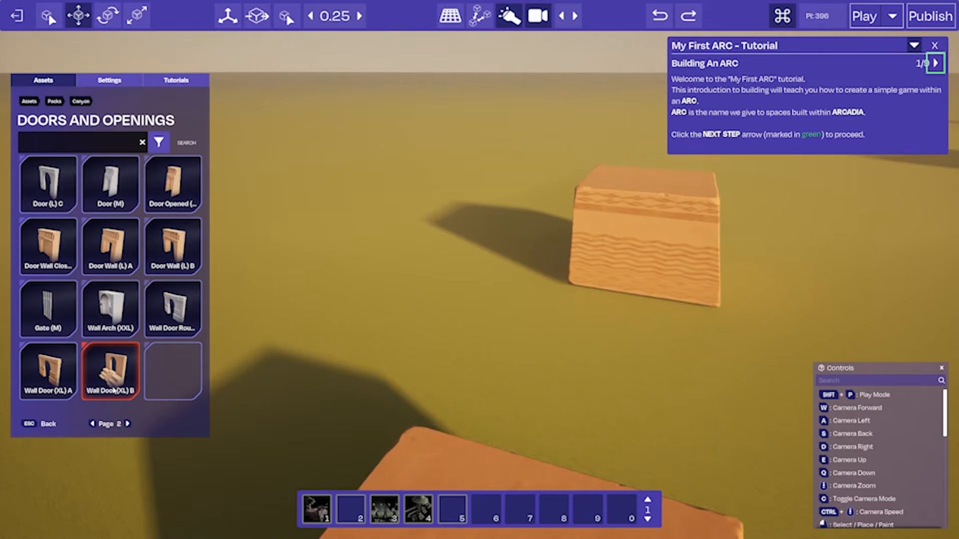
left_click(122, 267)
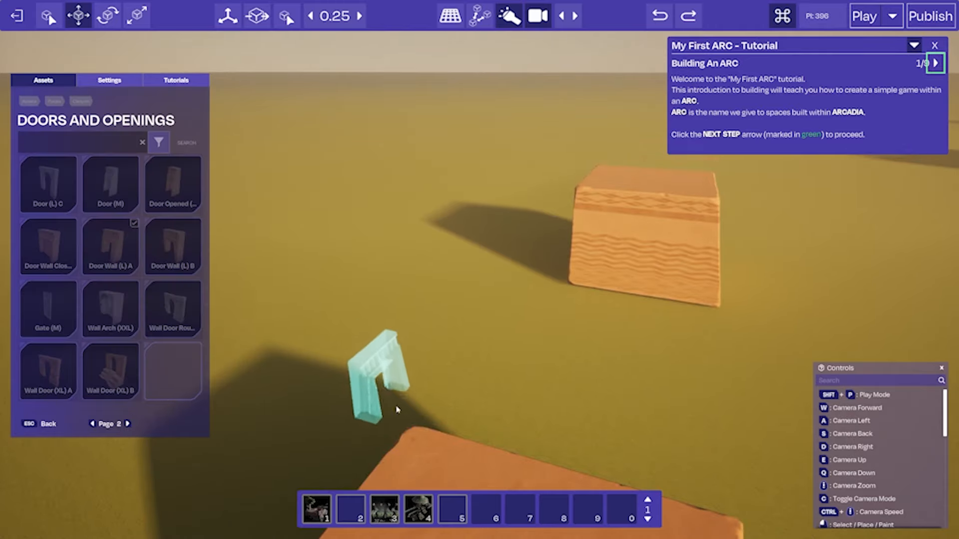
- Place the door wall on top of the empty canyon block and select it
right_click_drag(397, 409, 497, 299)
key("s")
left_click(468, 299)
key("d")
key("Escape")
left_click(496, 298)
- Rotate the door wall 90 degrees about its vertical axis and shift it to the block's far edge
key("r")
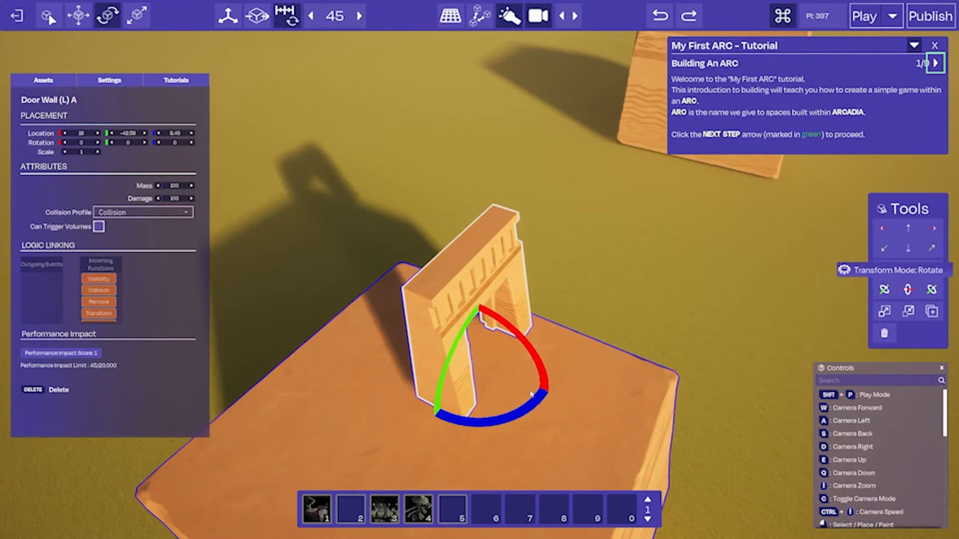
left_click_drag(502, 415, 424, 392)
key("t")
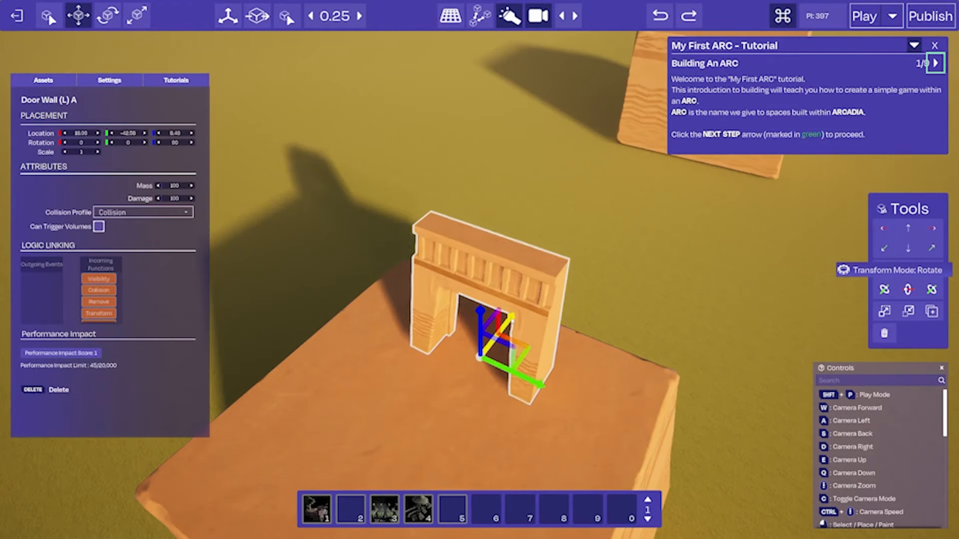
left_click_drag(513, 319, 542, 286)
key("a")
right_click_drag(542, 287, 605, 286)
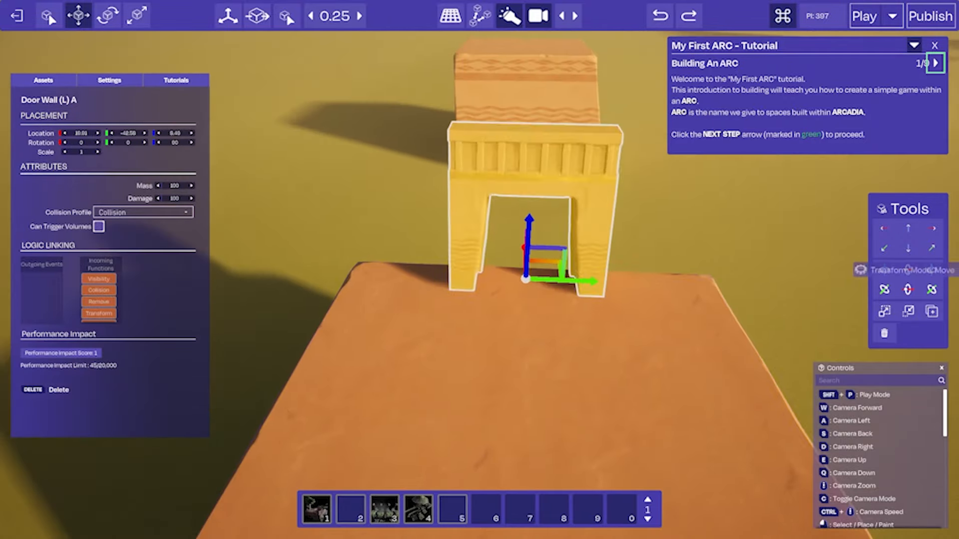
- Nudge the door wall sideways along the block's far edge to centre it, and deselect it
mouse_move(592, 282)
left_mouse_down()
mouse_move(563, 287)
mouse_move(574, 285)
left_mouse_up()
left_click(621, 240)
key("w")
right_click_drag(621, 241, 594, 279)
key("q")
key("s")
key("a")
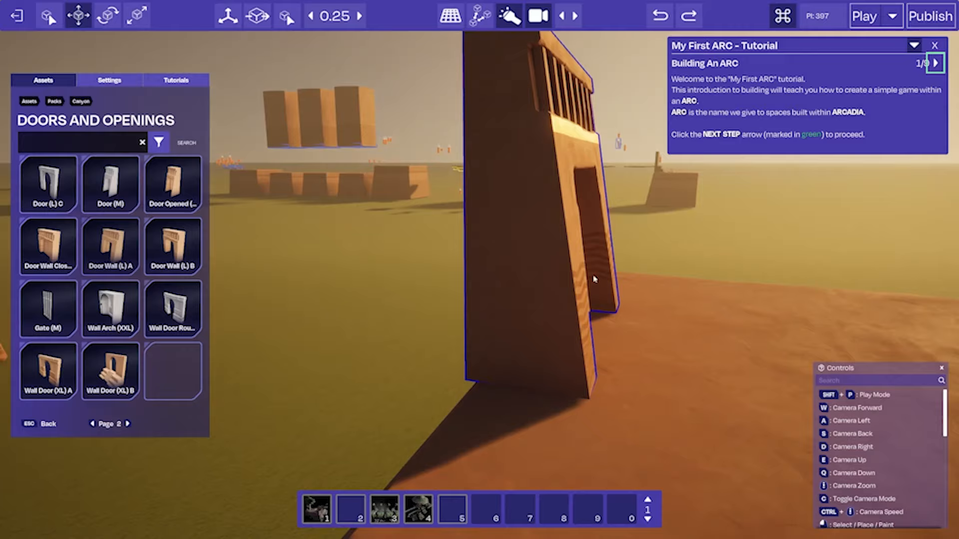
- Examine the door wall's position on the block from the side and from the front
left_click(594, 279)
key("a")
left_click(362, 278)
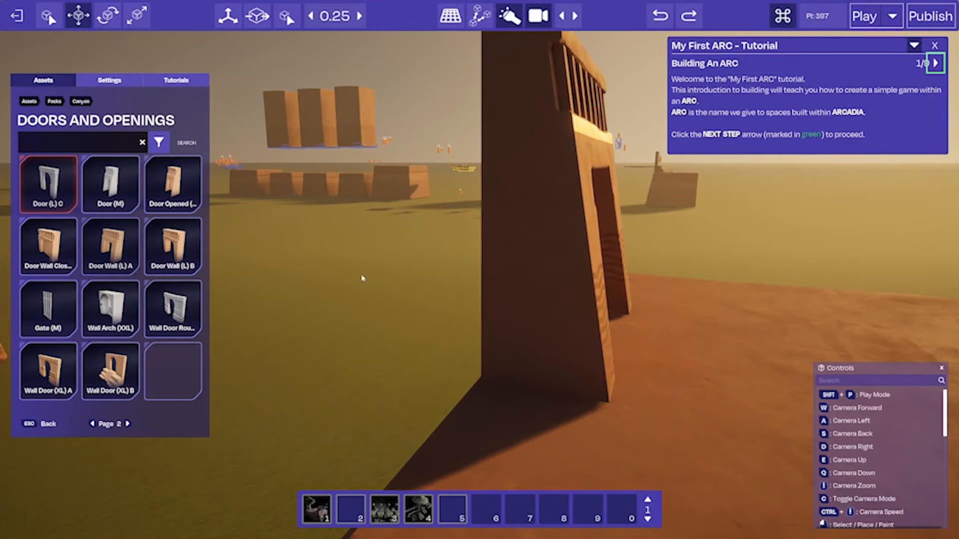
key("d")
right_click_drag(362, 279, 250, 272)
key("s")
key("s")
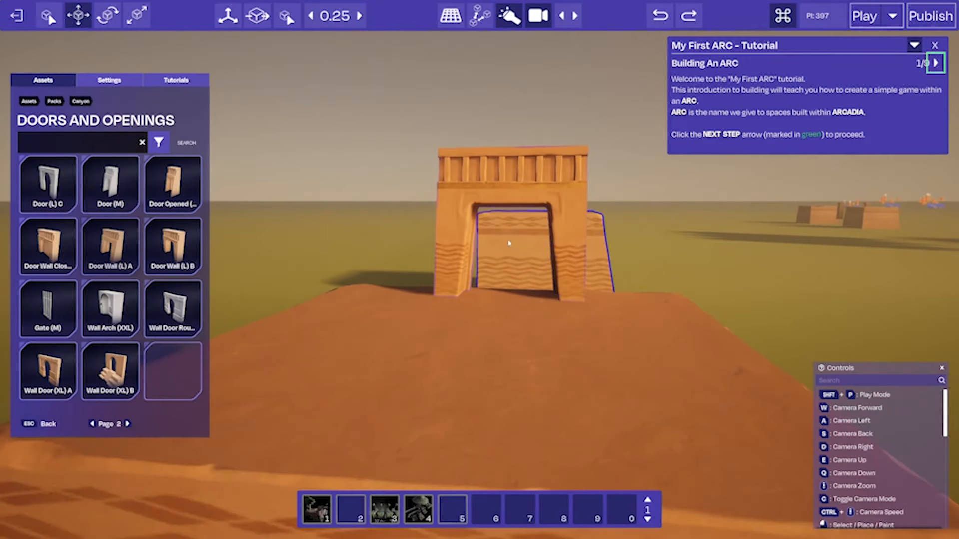
key("w")
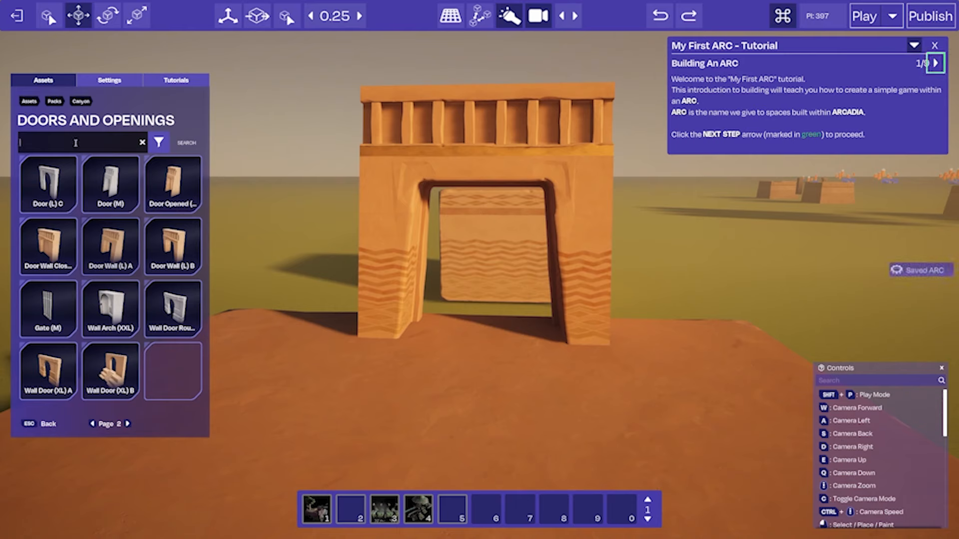
left_click(29, 101)
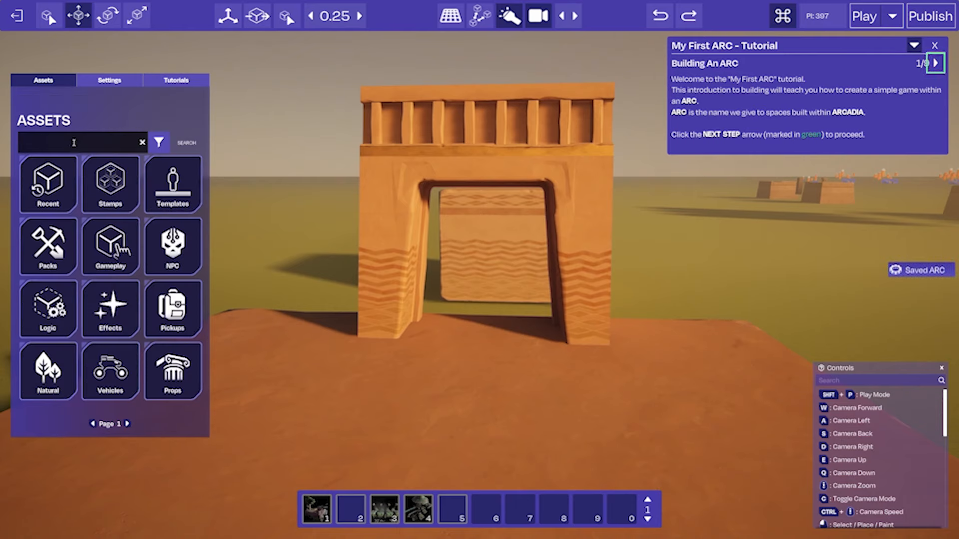
key("Return")
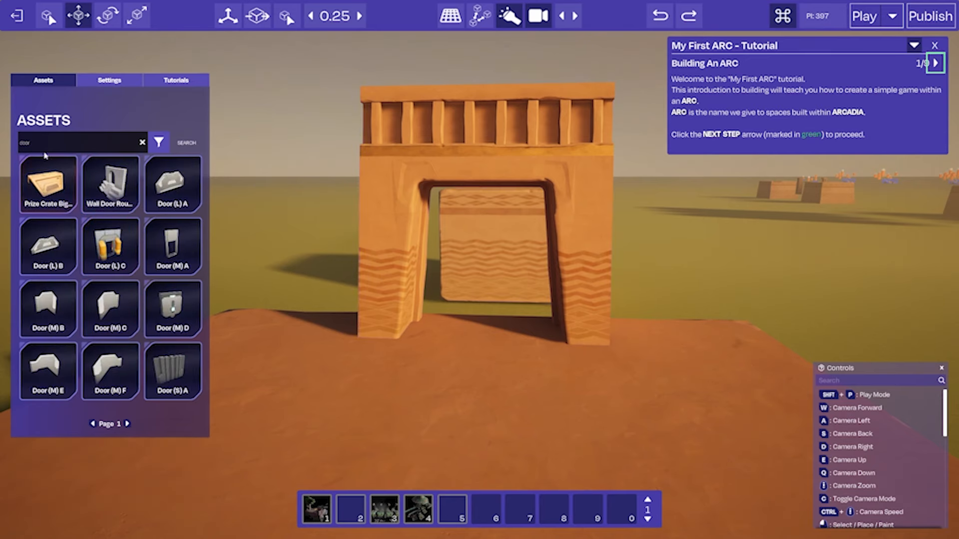
left_click(143, 145)
- Pick the Gate (M) asset from the Canyon pack's Doors and Openings category
left_click(48, 244)
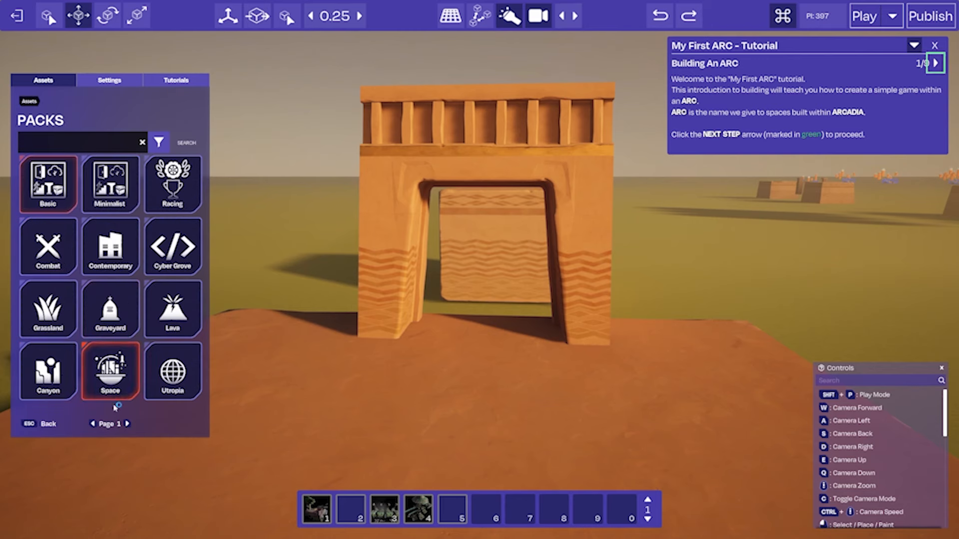
left_click(127, 424)
left_click(92, 424)
left_click(48, 379)
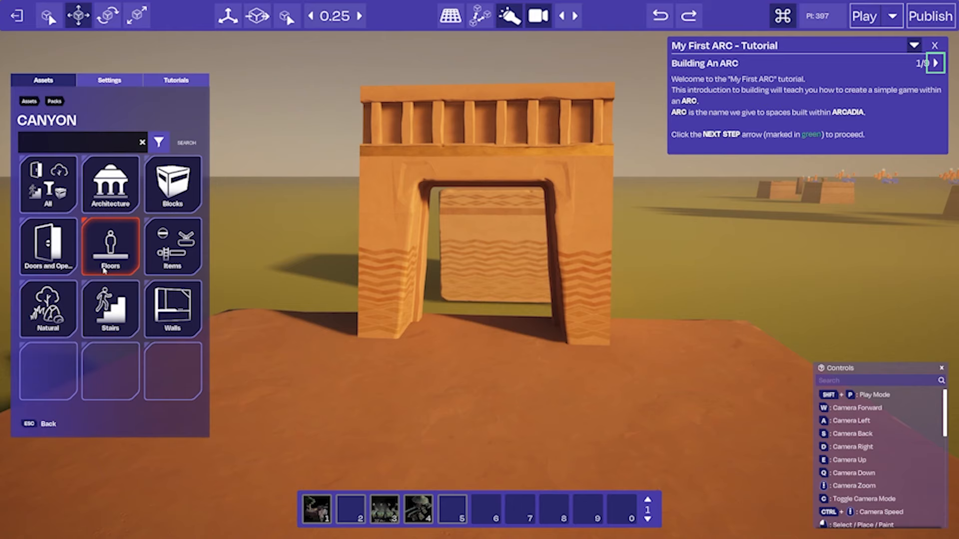
left_click(50, 248)
left_click(129, 424)
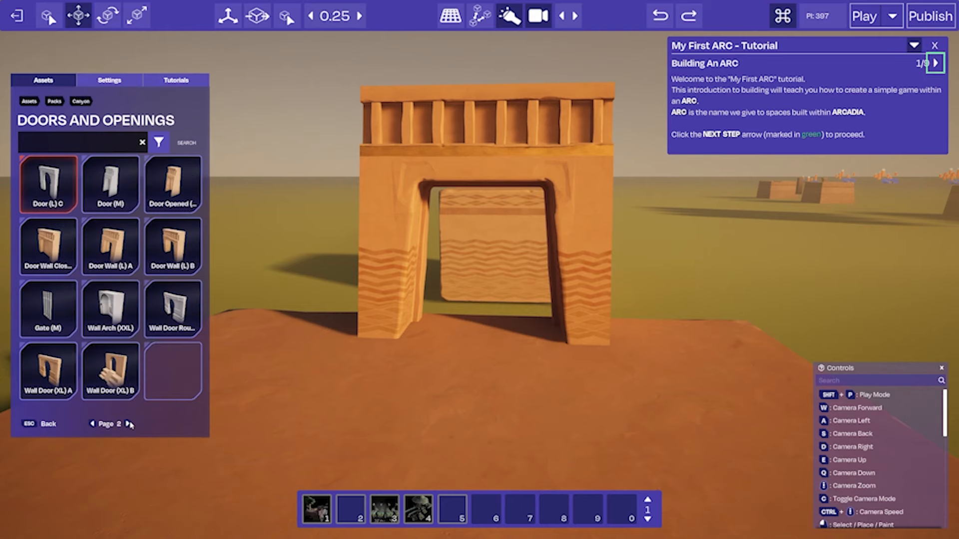
left_click(54, 320)
- Place the gate in front of the door wall's opening and rotate it 90 degrees about its vertical axis
key("w")
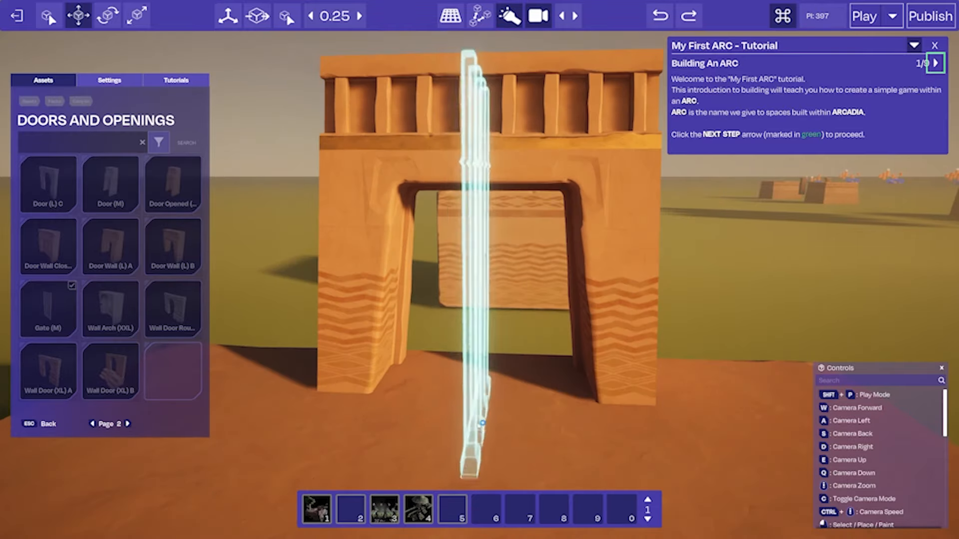
left_click(470, 421)
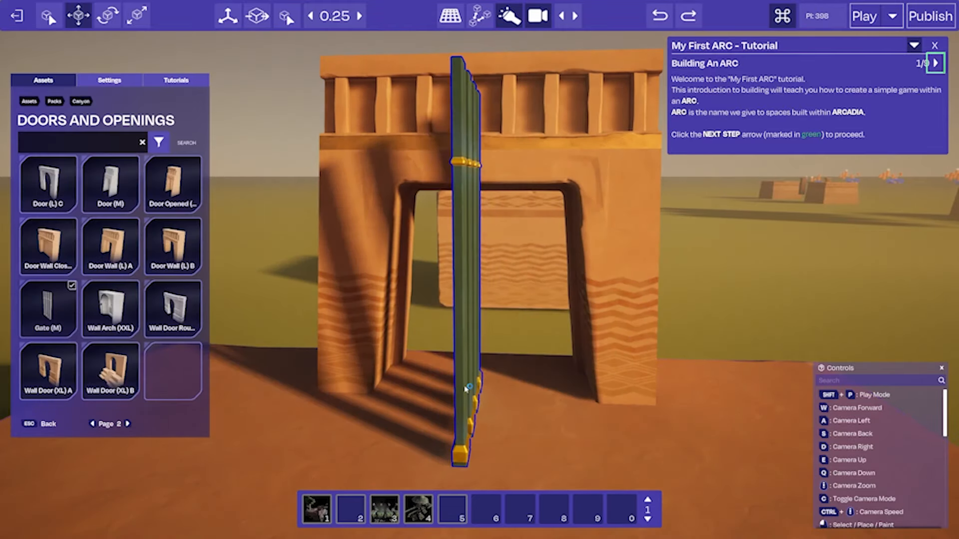
left_click_drag(539, 447, 419, 449)
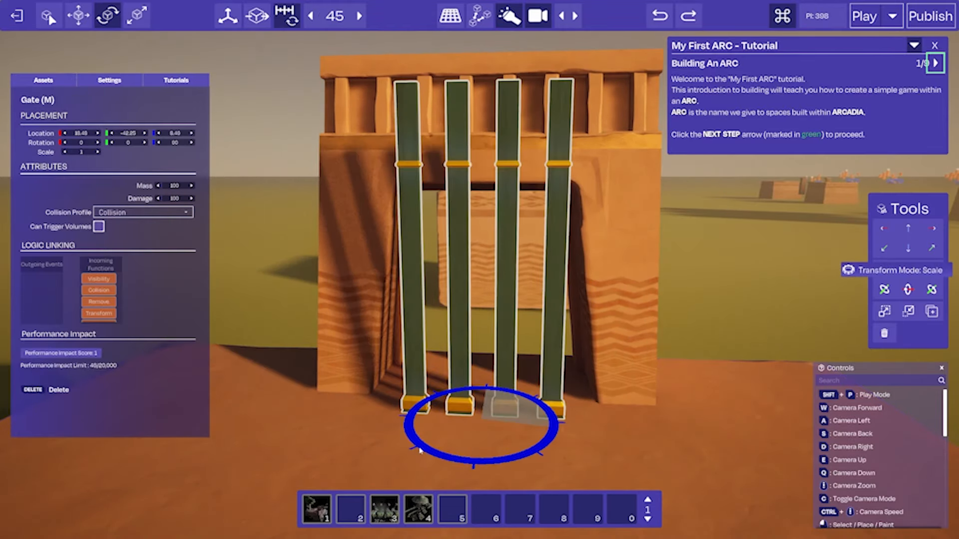
key("d")
right_click_drag(491, 419, 414, 400)
right_click_drag(479, 270, 460, 230)
key("s")
key("w")
key("a")
key("s")
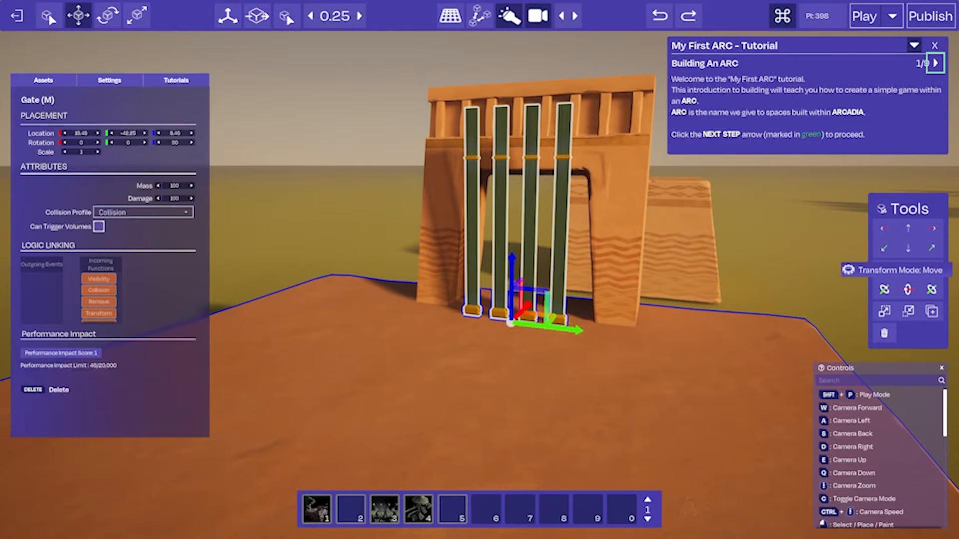
key("a")
key("w")
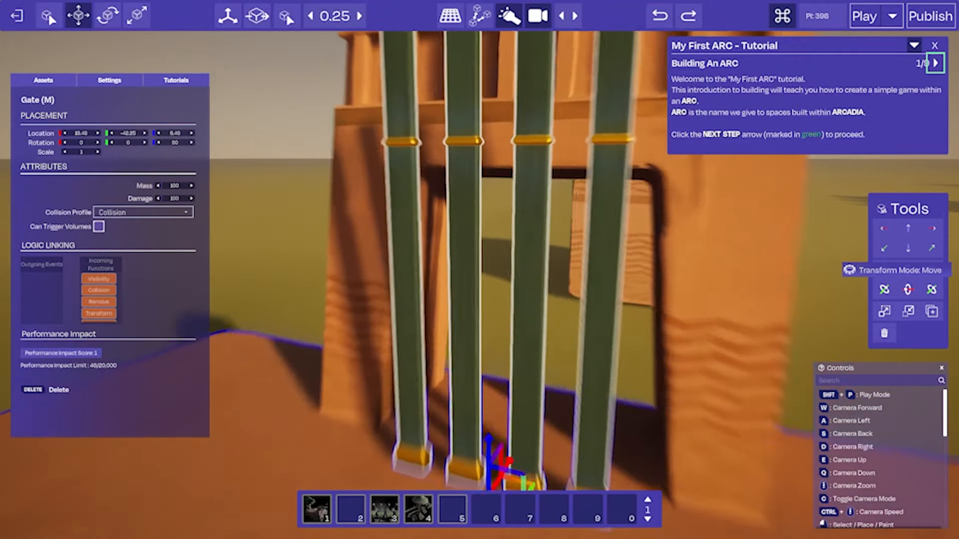
- Duplicate the gate and set the copies back inside the door wall's opening
key("s")
right_click_drag(429, 269, 360, 312)
key("w")
key("s")
key("w")
key("d")
key("s")
key("a")
right_click_drag(539, 338, 634, 319)
key("w")
key("ctrl+d")
right_click_drag(479, 304, 534, 316)
key("a")
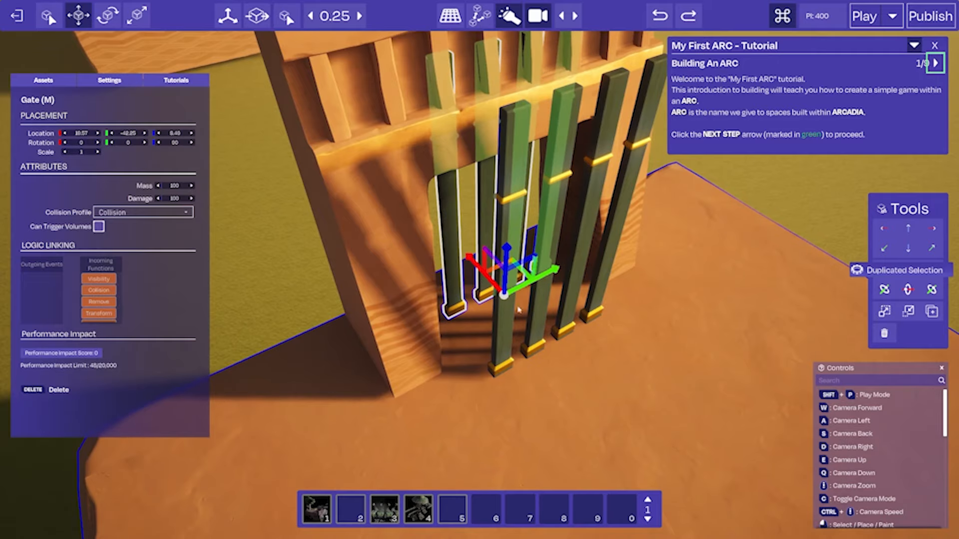
- Delete the surplus gate copy and the original in front of the opening, and select the remaining gate
key("Delete")
left_click(544, 299)
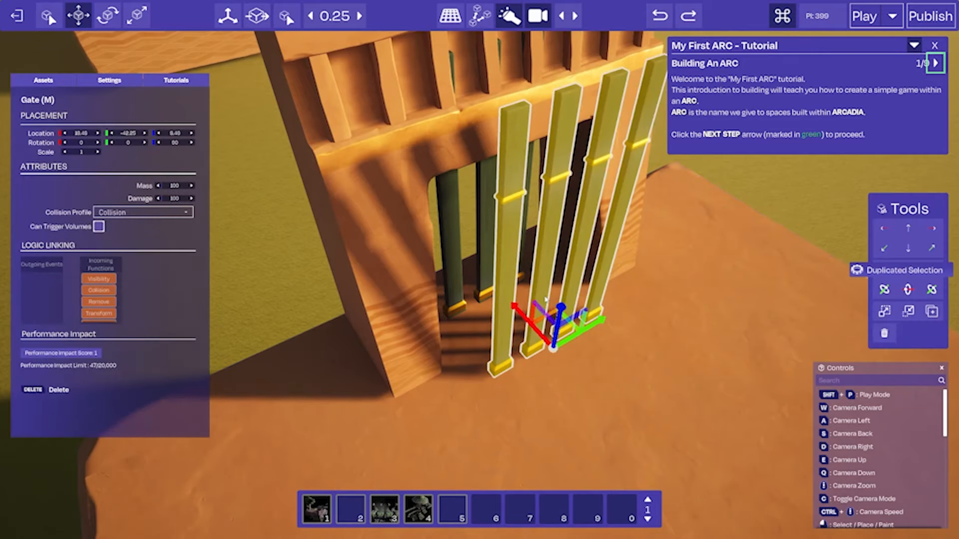
key("Delete")
left_click(496, 273)
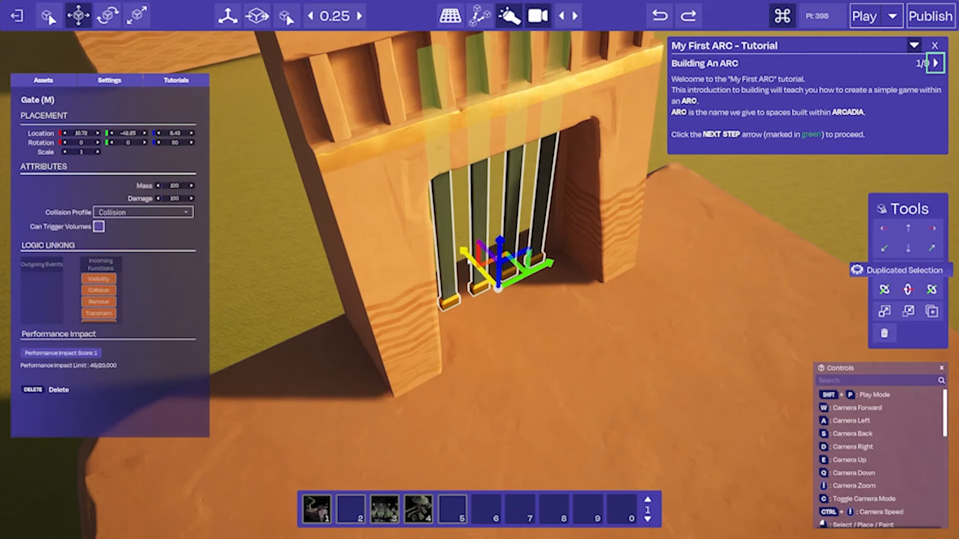
- Adjust the remaining gate's depth inside the doorway and deselect it
key("d")
right_click_drag(463, 259, 519, 257)
key("q")
key("s")
key("w")
key("s")
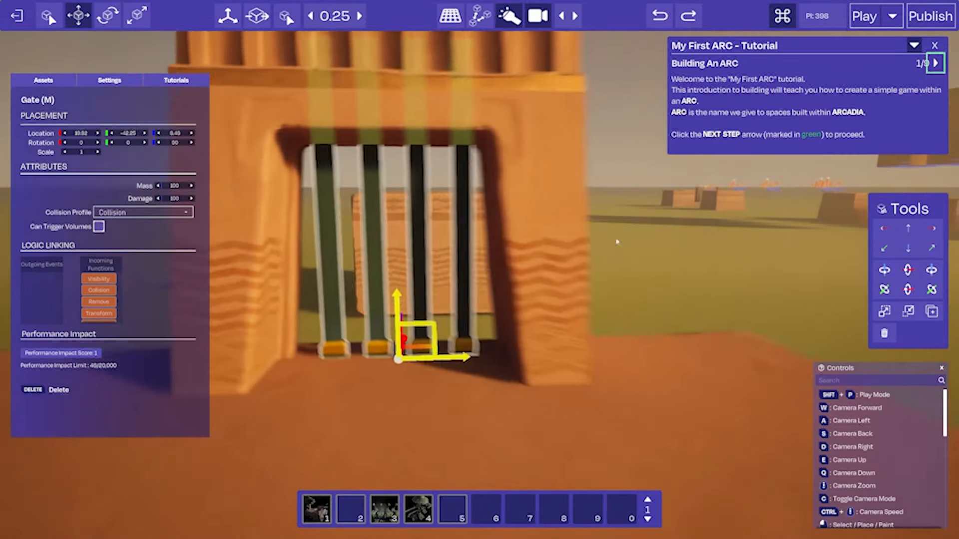
left_click_drag(424, 345, 615, 253)
key("s")
key("ctrl+z")
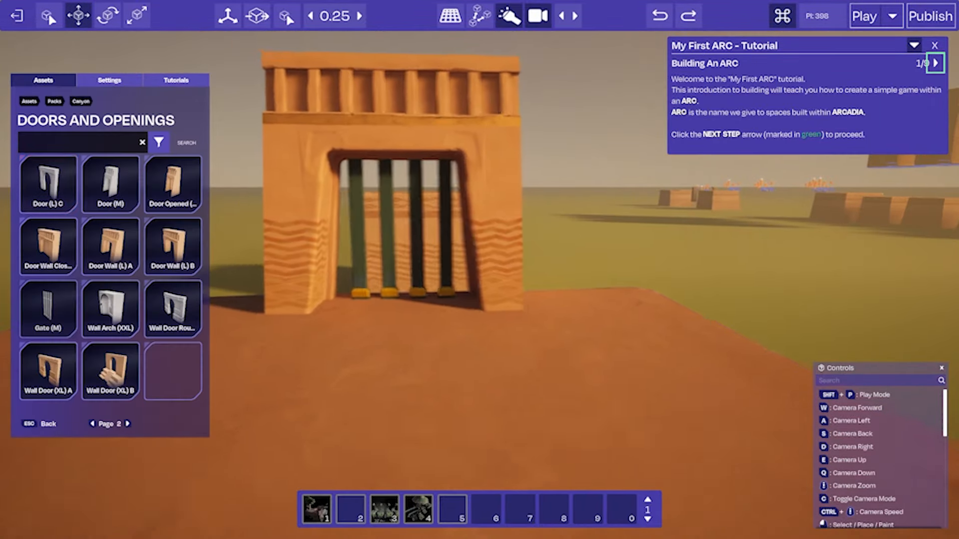
- Examine the fit of the gate in the doorway from several angles and distances
key("w")
right_click_drag(480, 270, 520, 280)
key("a")
key("s")
key("d")
right_click_drag(580, 274, 507, 388)
key("a")
key("w")
key("d")
key("s")
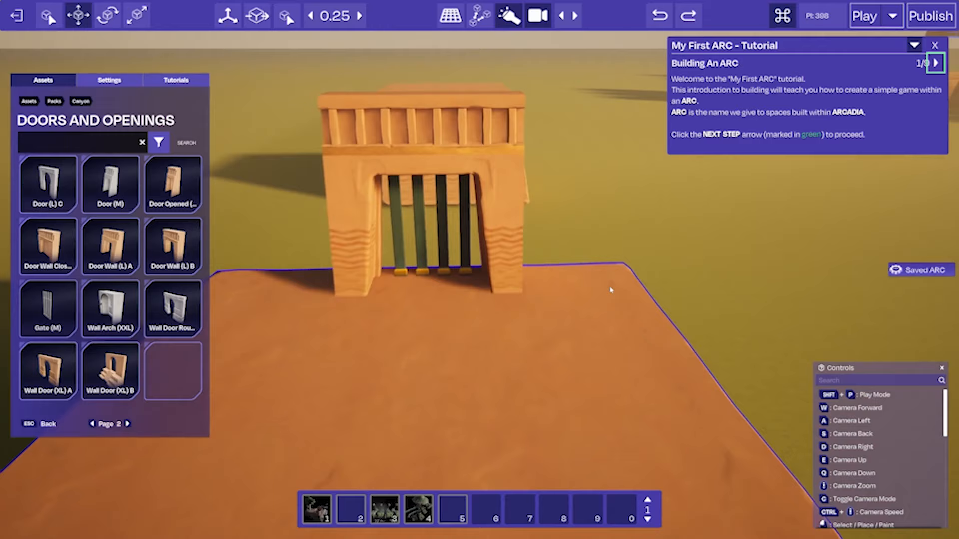
key("a")
right_click_drag(520, 292, 487, 264)
key("w")
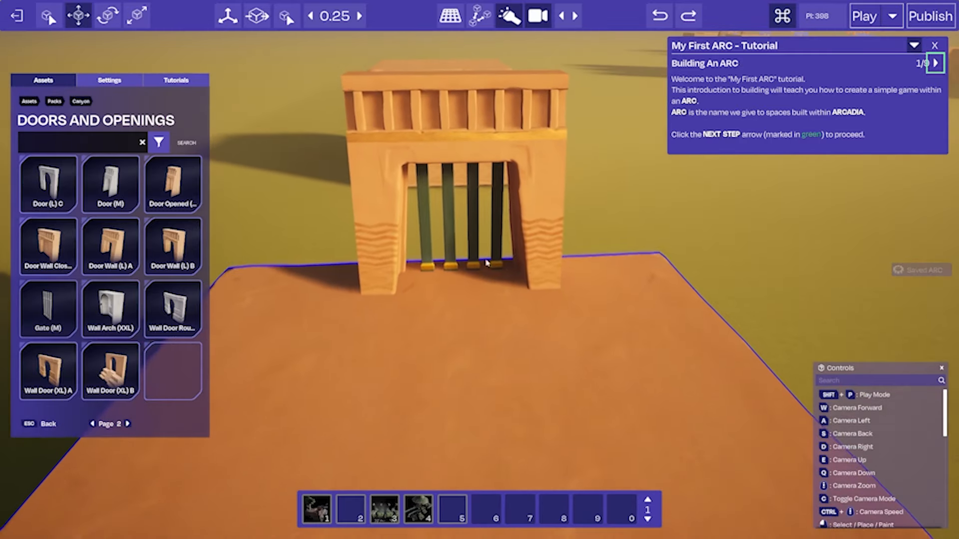
- Search the whole asset library for "pressure"
key("Escape")
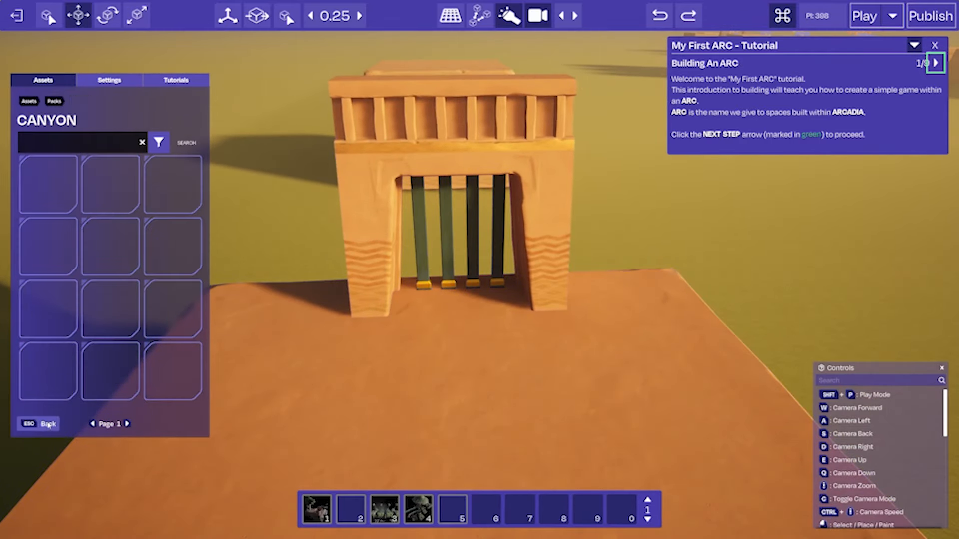
key("Escape")
left_click(46, 420)
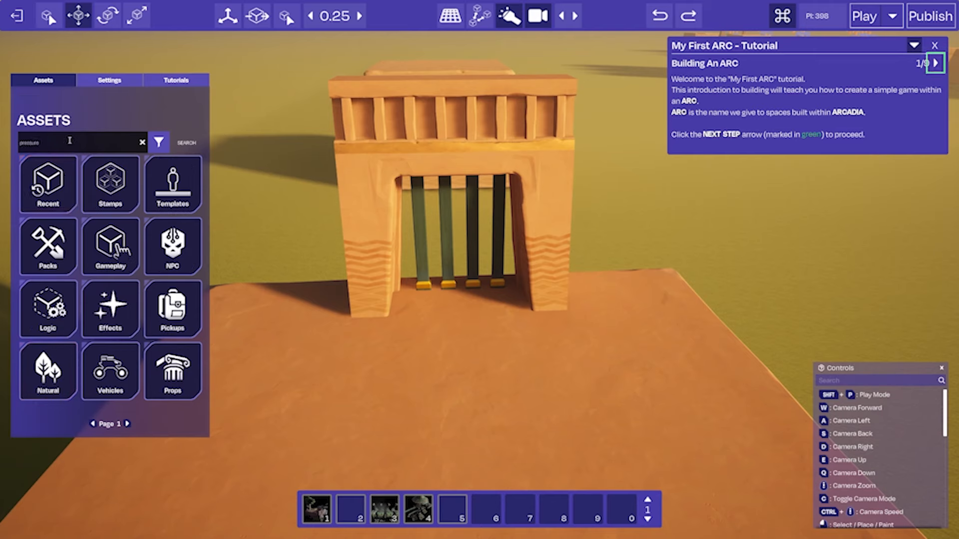
key("Return")
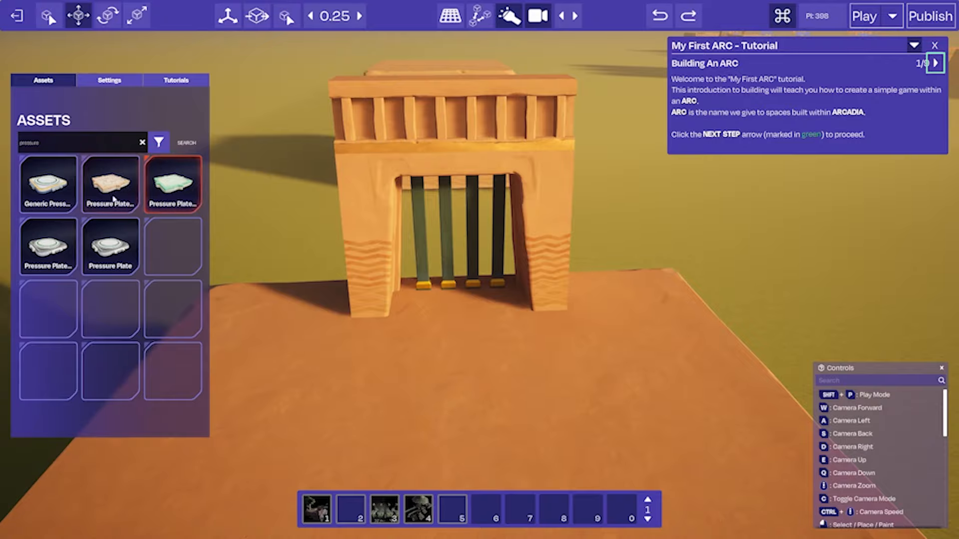
left_click(48, 200)
left_click(369, 414)
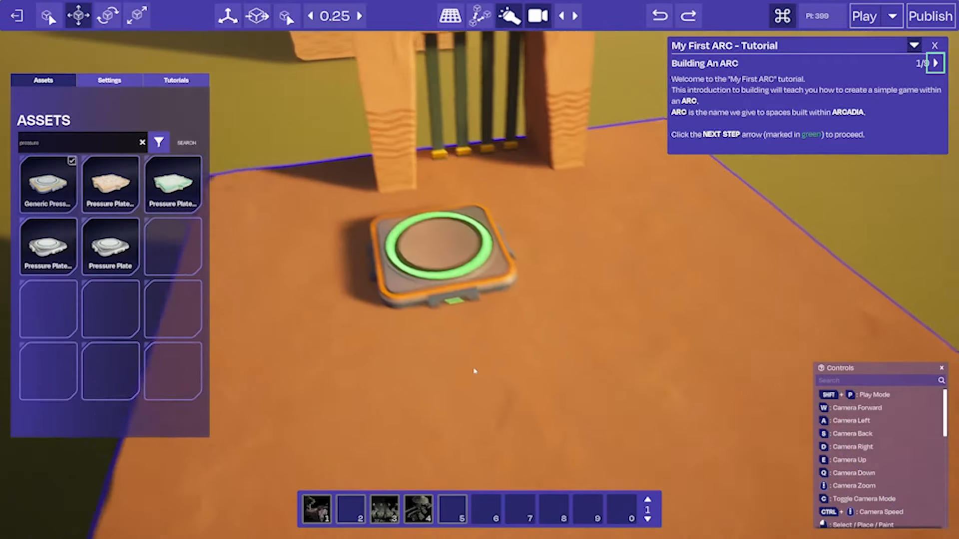
left_click(444, 257)
right_click_drag(451, 240, 463, 247)
key("w")
left_click(463, 248)
key("Delete")
left_click(110, 185)
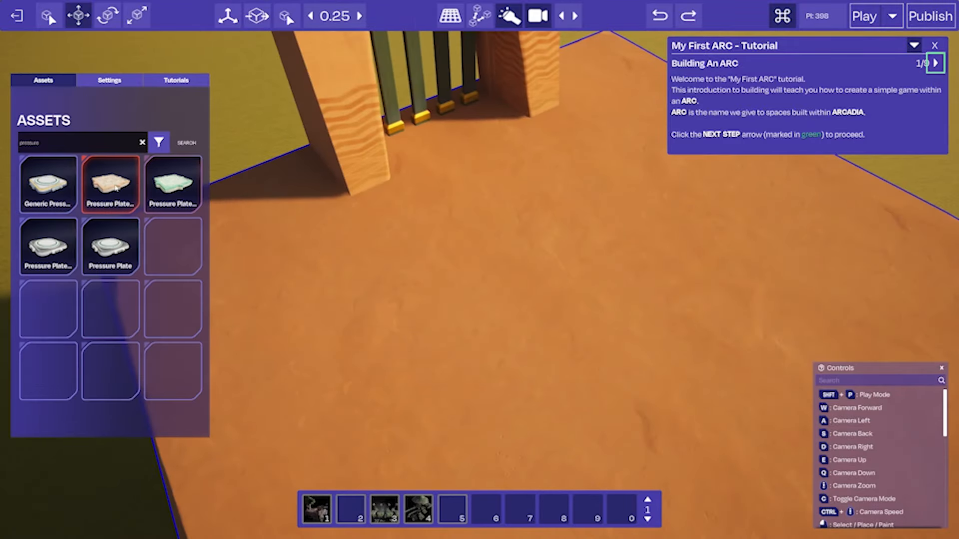
left_click(557, 228)
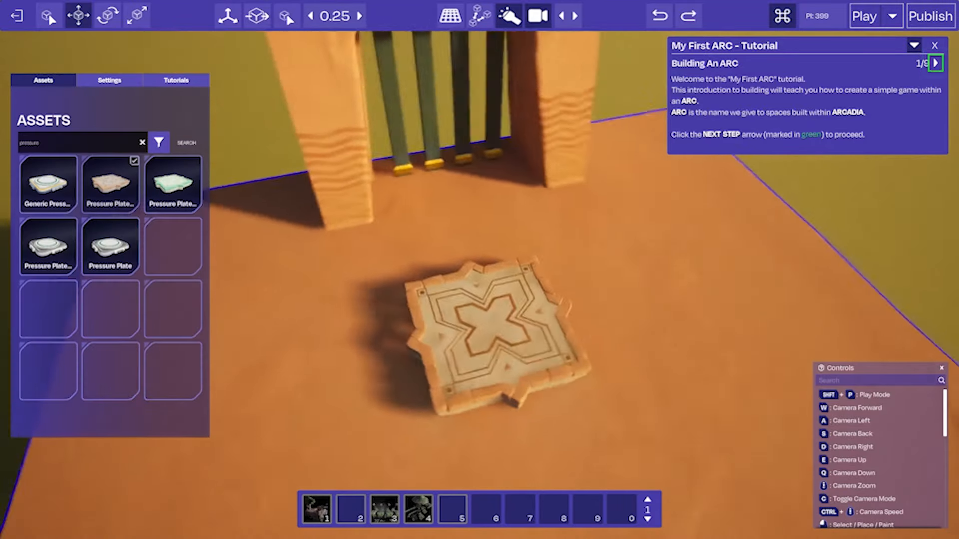
left_click(500, 335)
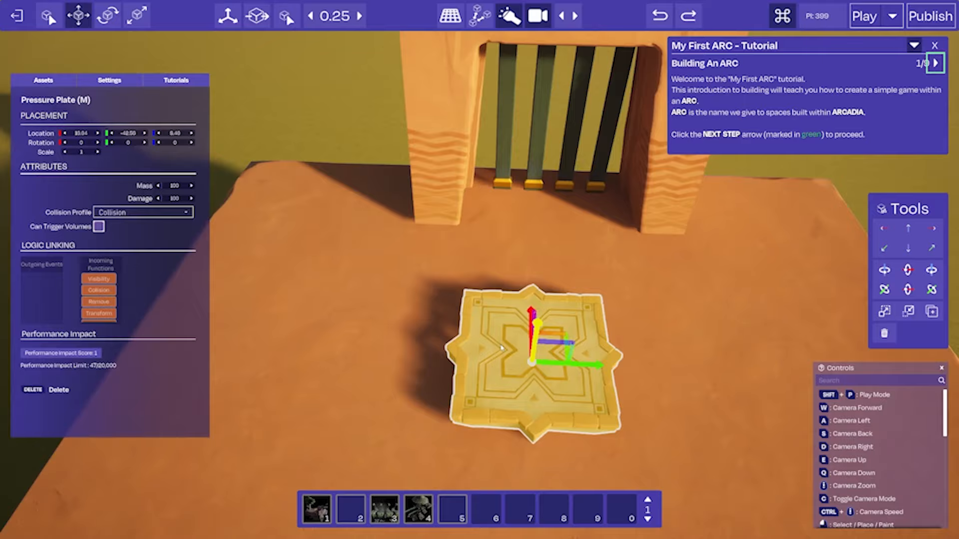
key("Delete")
- Place the plain Pressure Plate with trigger logic on the block in front of the gate
left_click(133, 257)
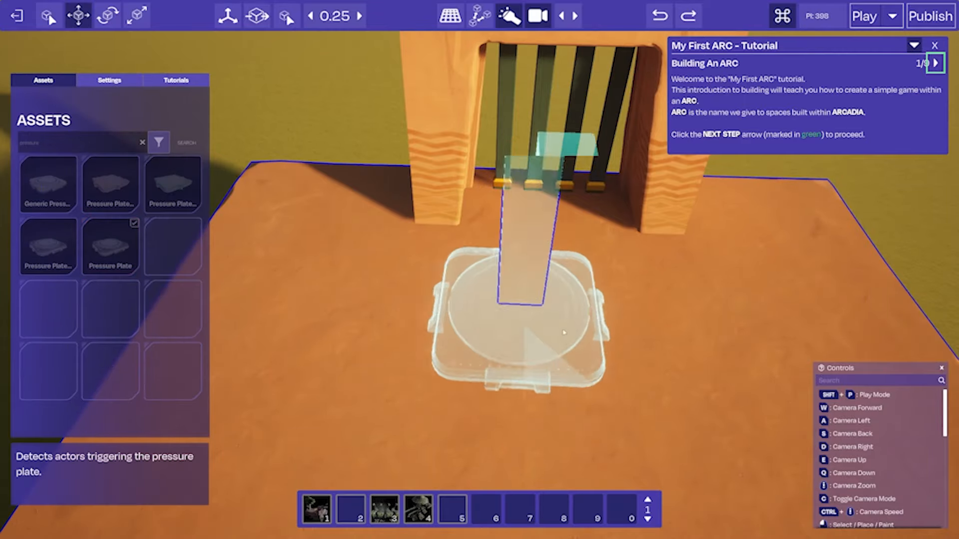
left_click(555, 341)
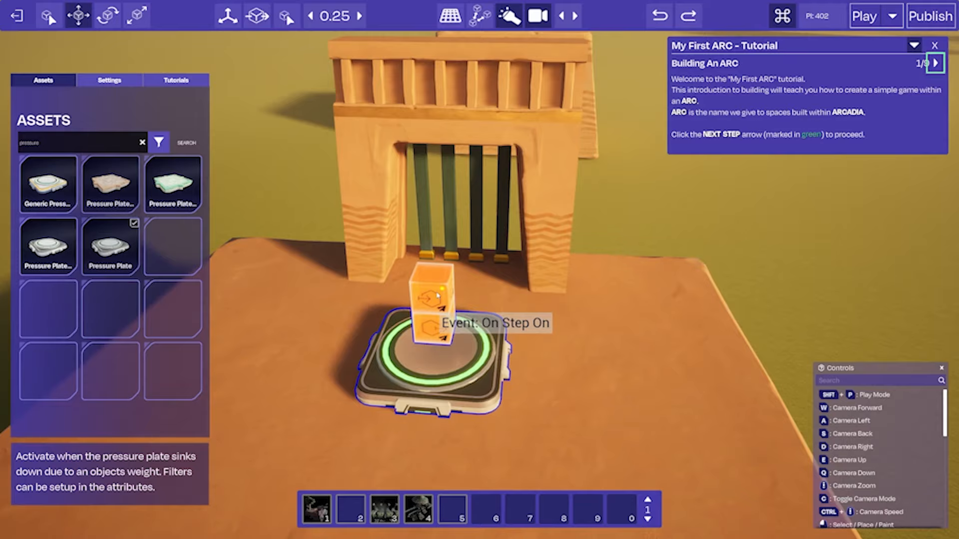
key("a")
right_click_drag(440, 333, 385, 240)
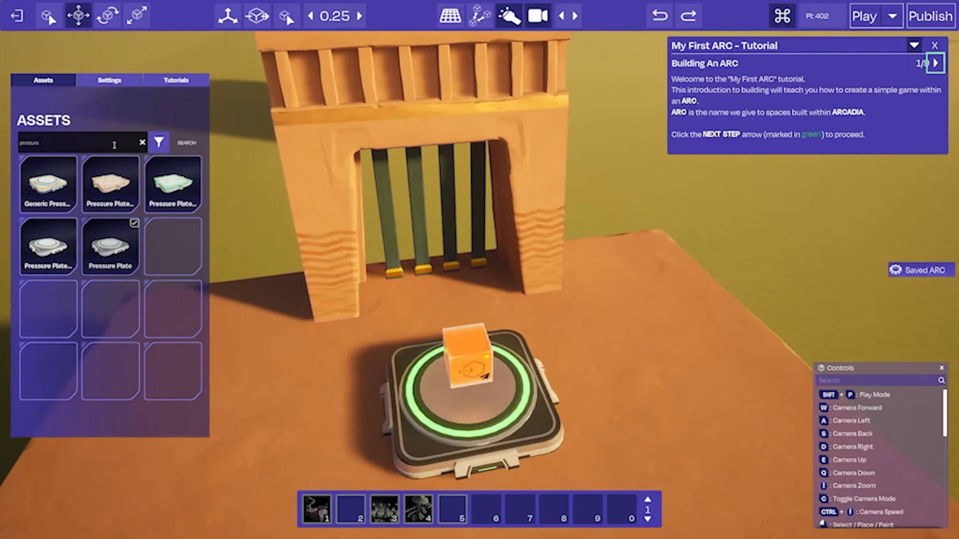
- Search the asset library for "move" and place a Move Node on the block beside the gate
left_click(143, 143)
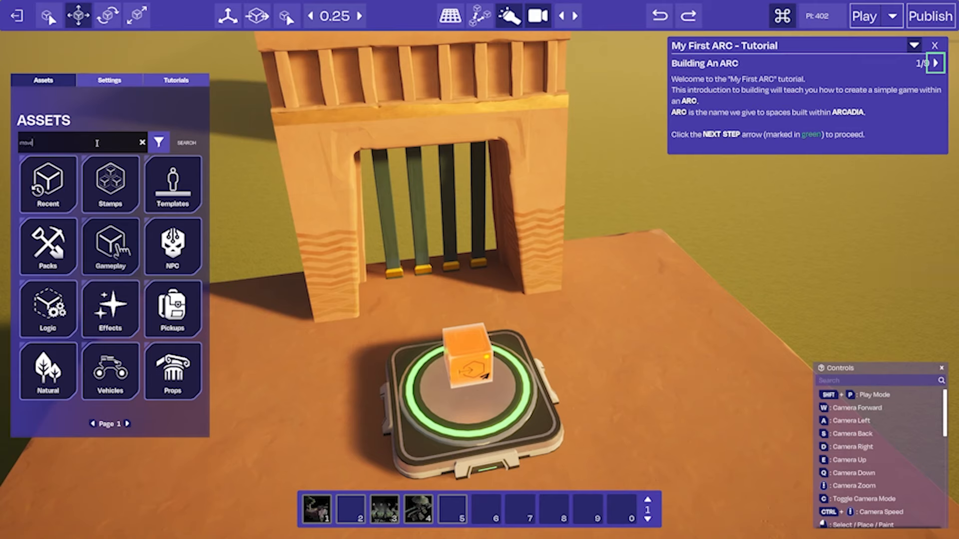
type("move")
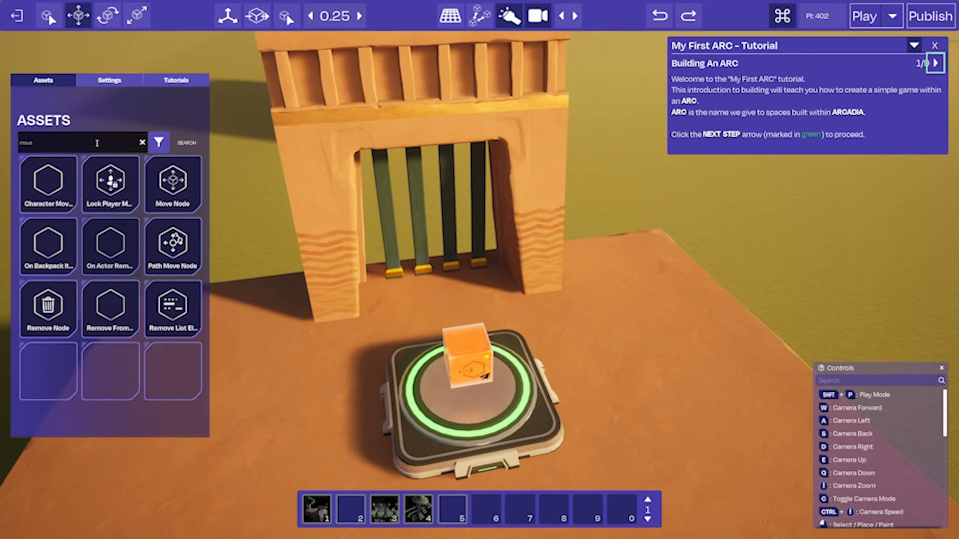
left_click(179, 186)
left_click(173, 192)
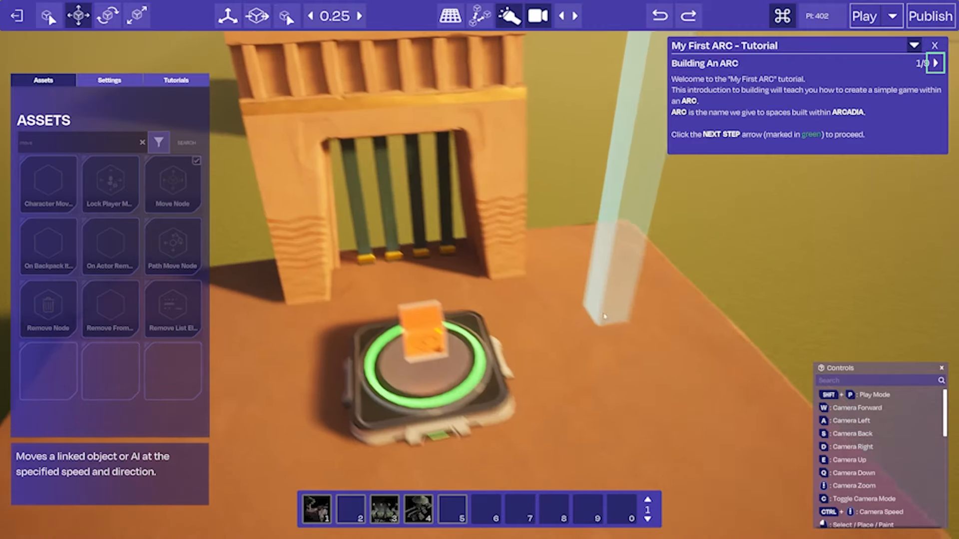
left_click(543, 287)
right_click_drag(563, 297, 563, 200)
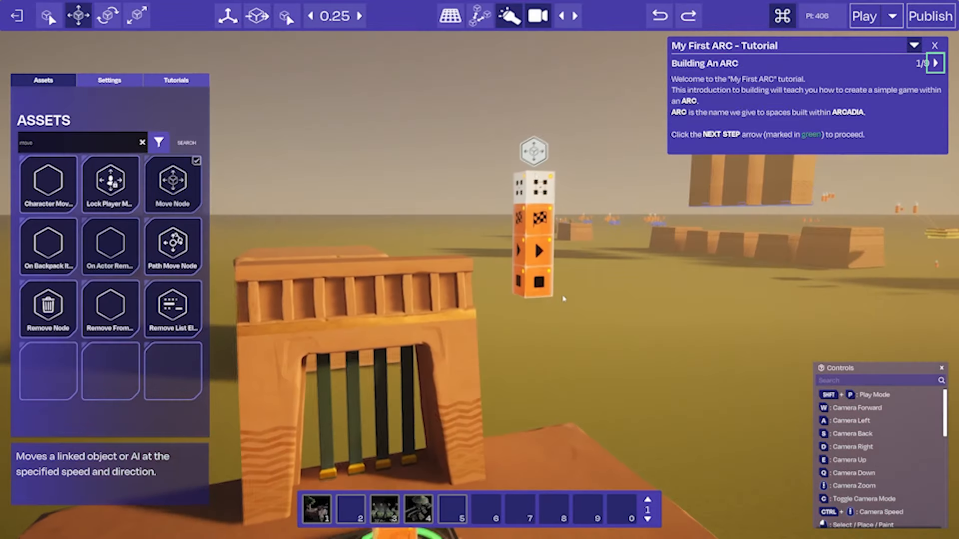
- Lower the Move Node so it floats beside the gate just above the block, then clear the selection
left_click(538, 284)
left_click_drag(534, 140, 536, 231)
left_click(562, 227)
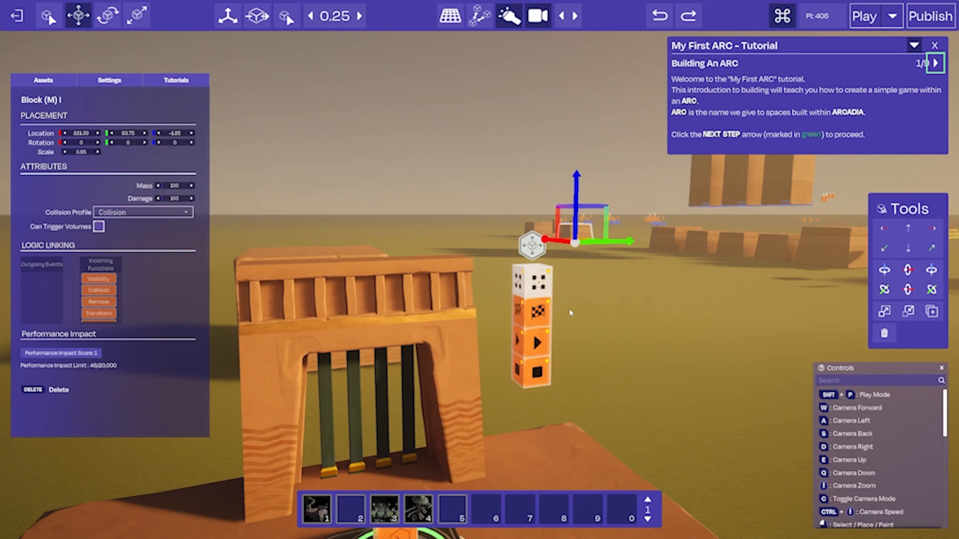
left_click(569, 314)
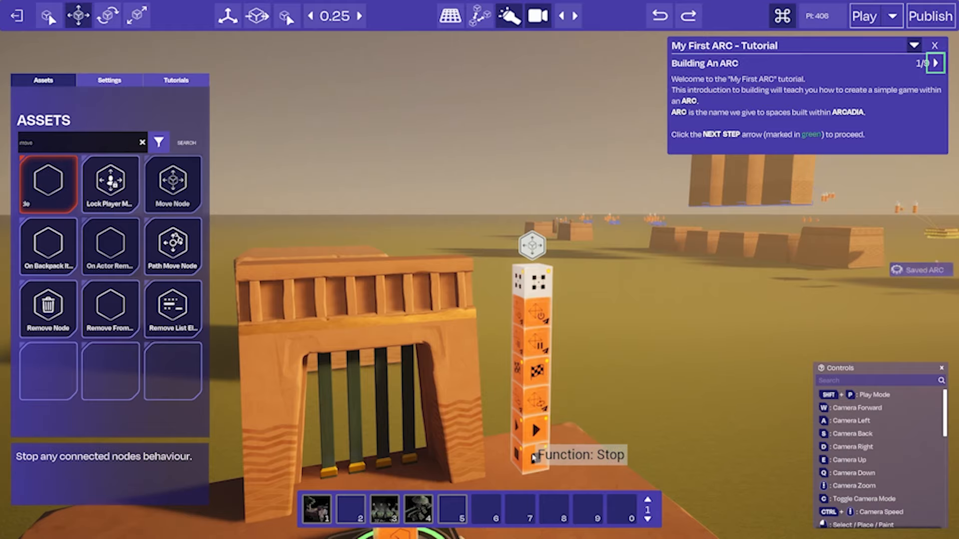
- Select the Move Node beside the gate and set its Z translation to 10
right_click_drag(533, 457, 540, 489)
left_click(414, 372)
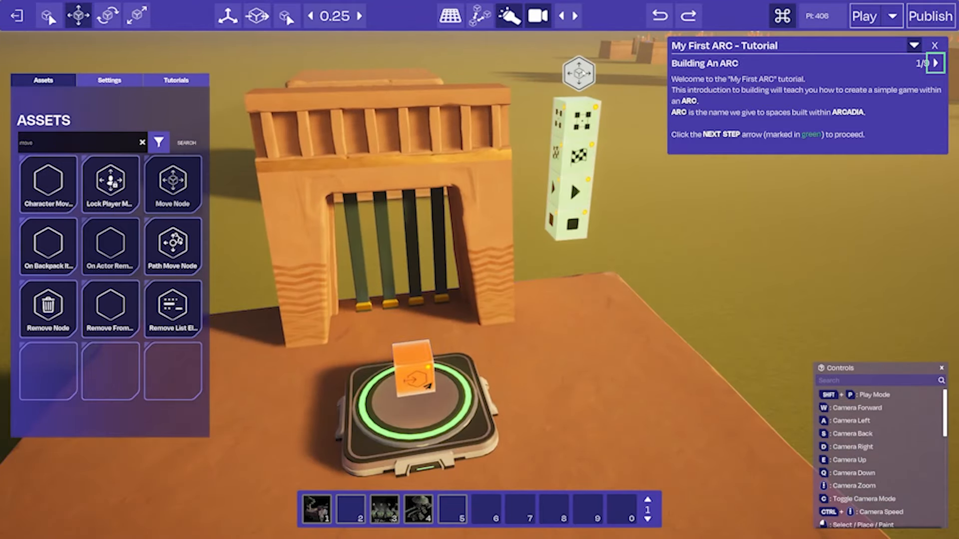
left_click(582, 72)
right_click_drag(587, 94, 547, 77)
key("d")
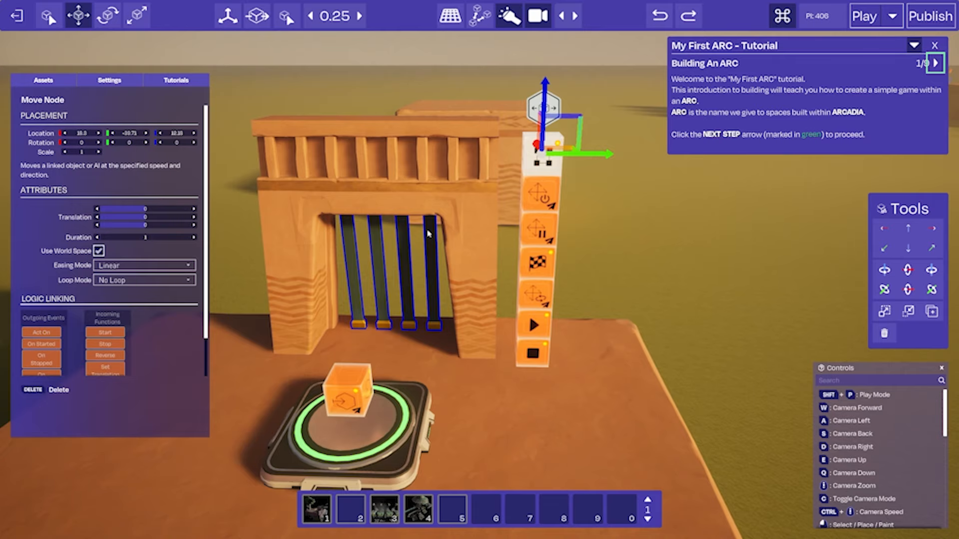
right_click_drag(428, 233, 427, 238)
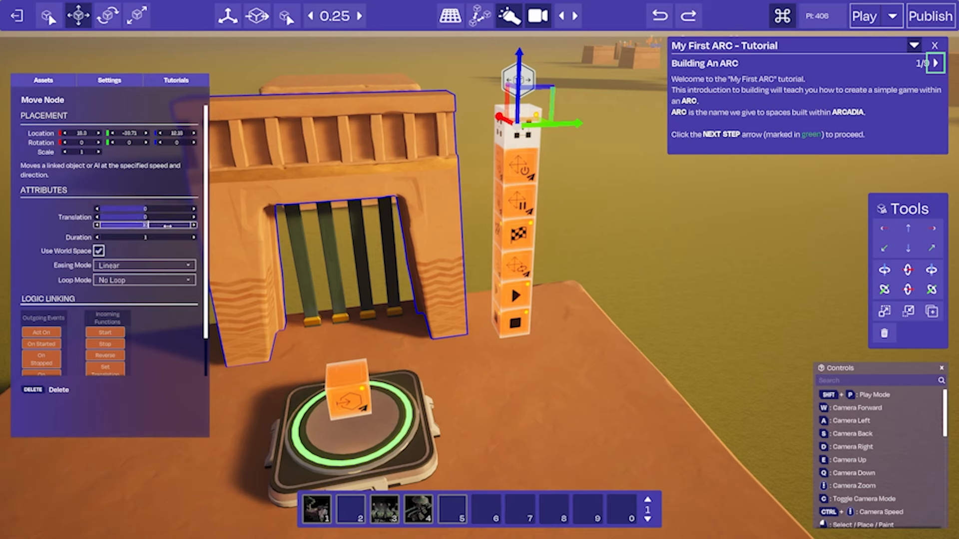
key("s")
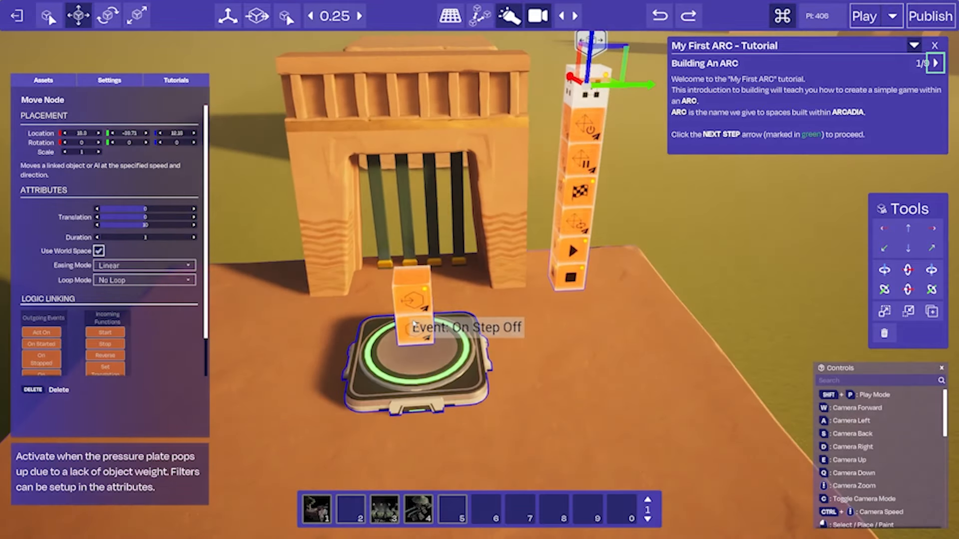
- Link the Move Node's Act On event to the barred gate inside the doorway
key("w")
right_click_drag(559, 309, 501, 327)
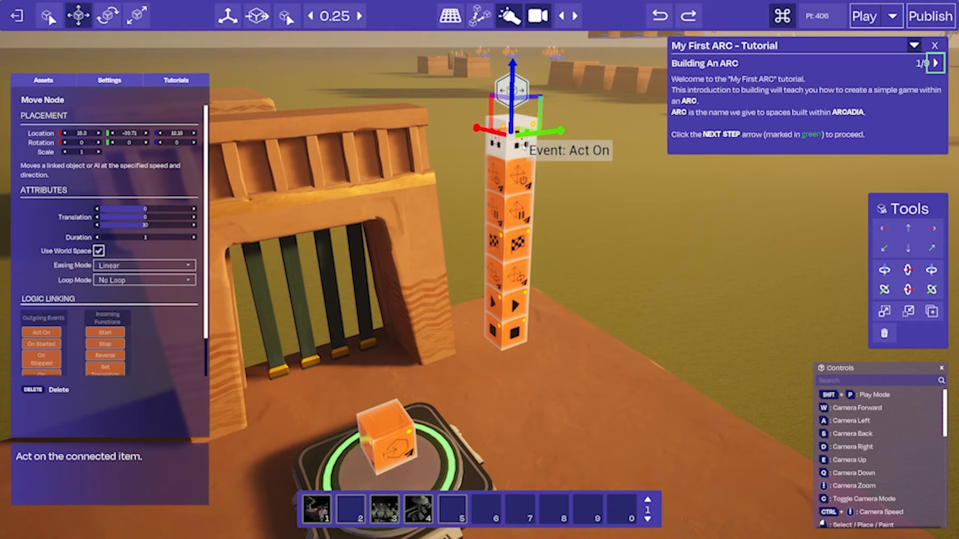
left_click_drag(522, 147, 320, 264)
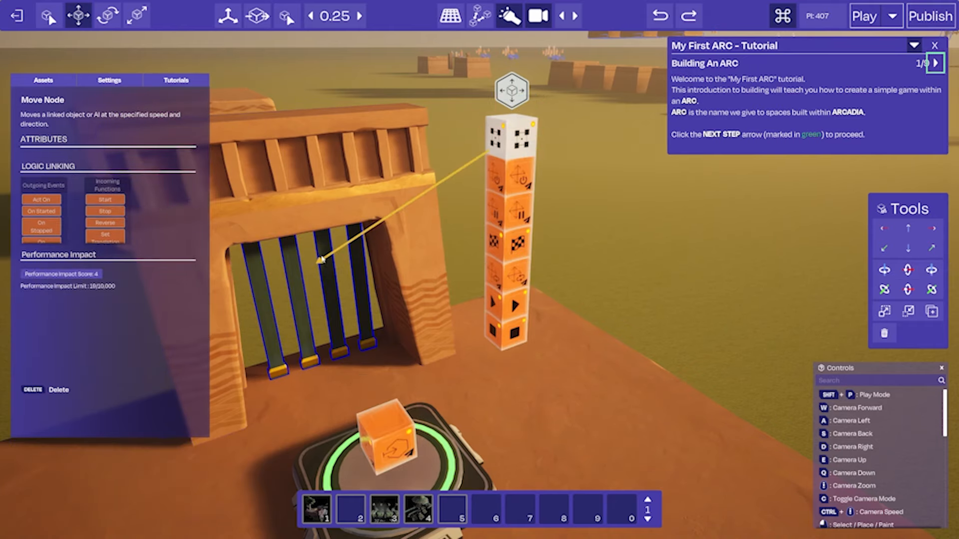
right_click_drag(370, 282, 447, 275)
key("s")
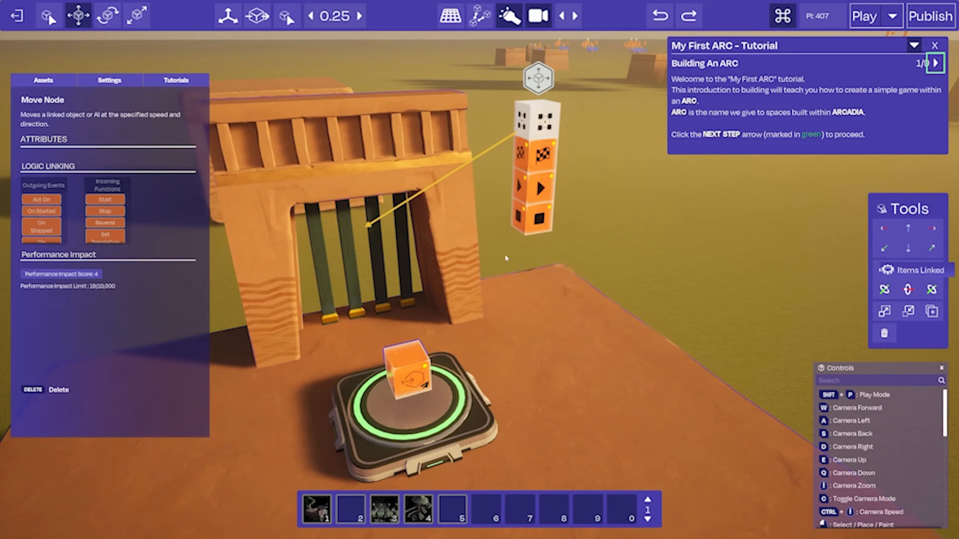
- Link the pressure plate's On Step On event to the Move Node's Start function
mouse_move(553, 171)
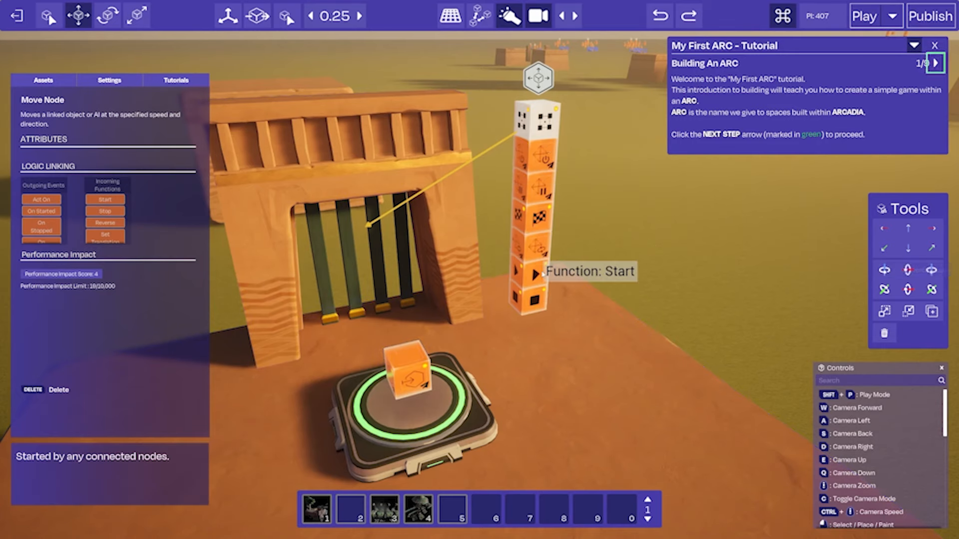
mouse_move(417, 364)
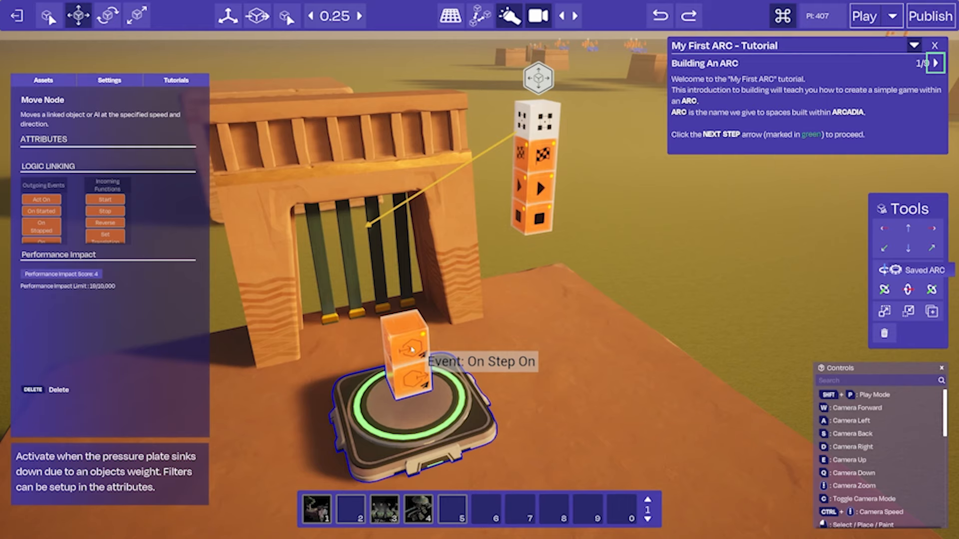
left_click(411, 350)
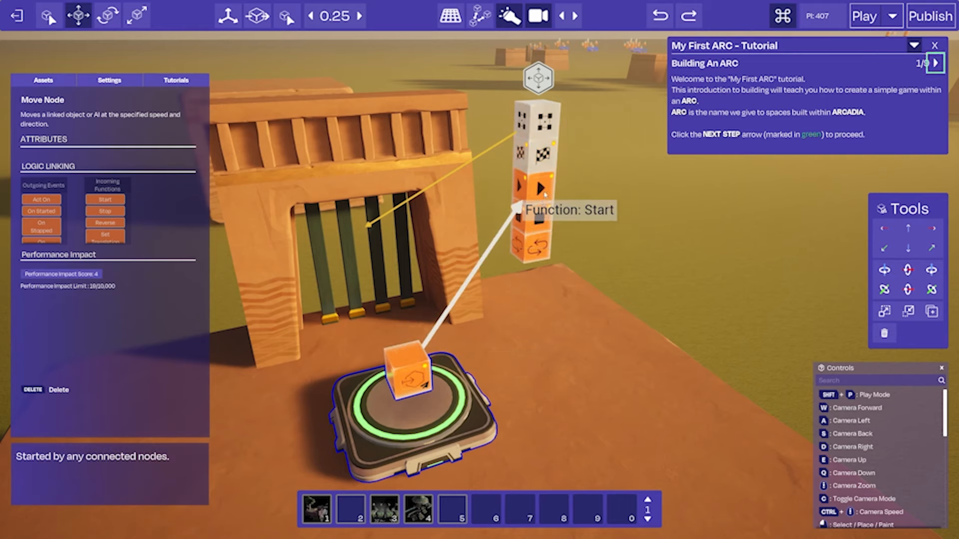
left_click(543, 191)
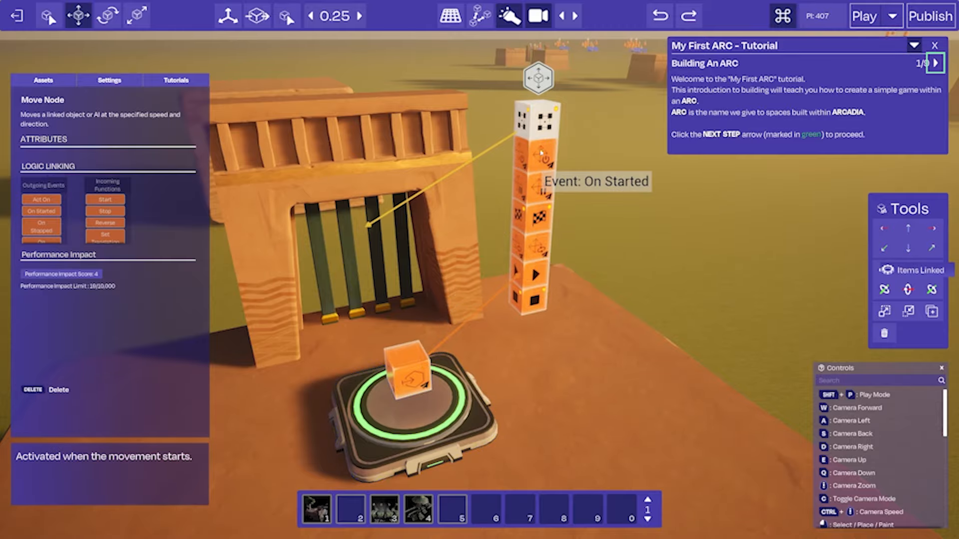
- Test the level from the camera and walk the character onto the pressure plate to trigger the gate
key("d")
key("s")
right_click_drag(544, 216, 524, 185)
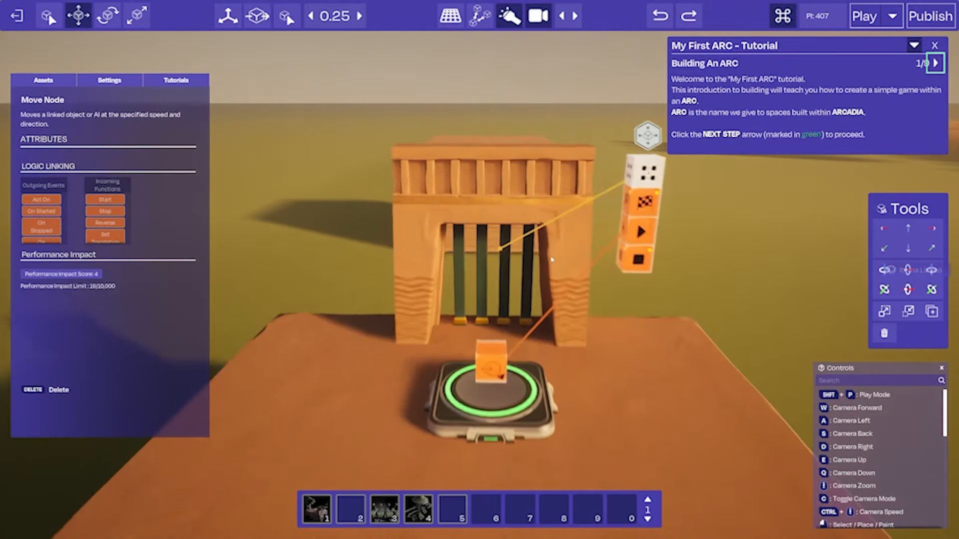
left_click(895, 16)
left_click(883, 56)
right_click_drag(666, 203, 649, 192)
key("w")
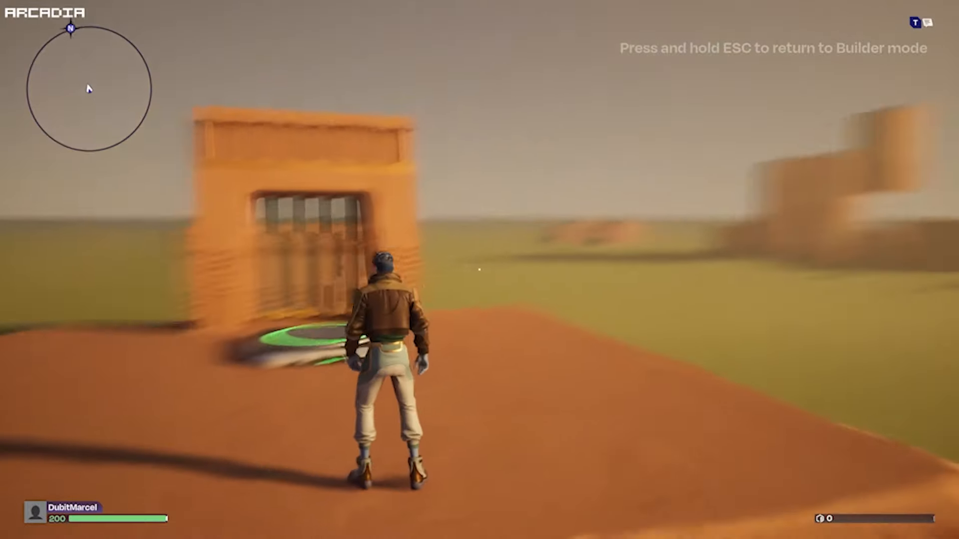
key("w")
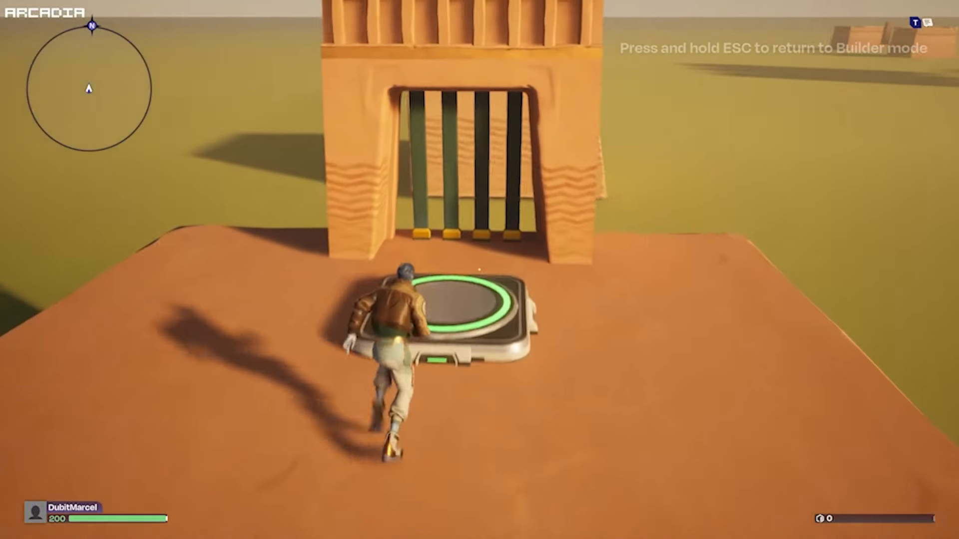
key("w")
key("space")
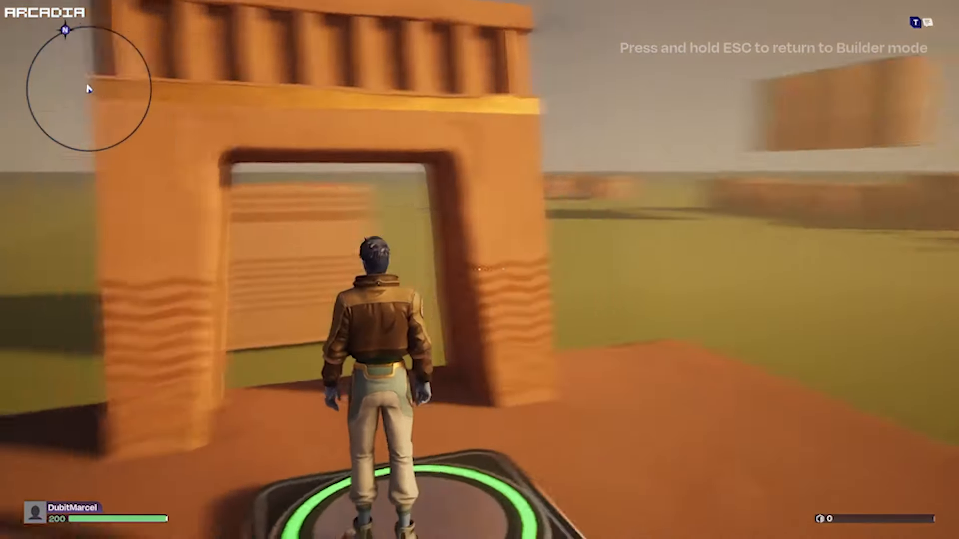
- Return to building and set the Move Node's Z translation to -5
key("s")
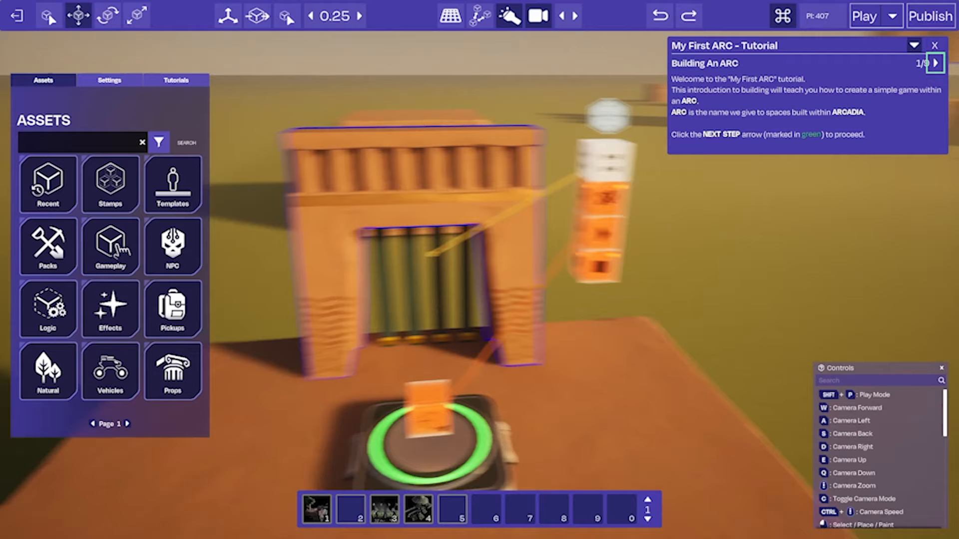
key("w")
key("a")
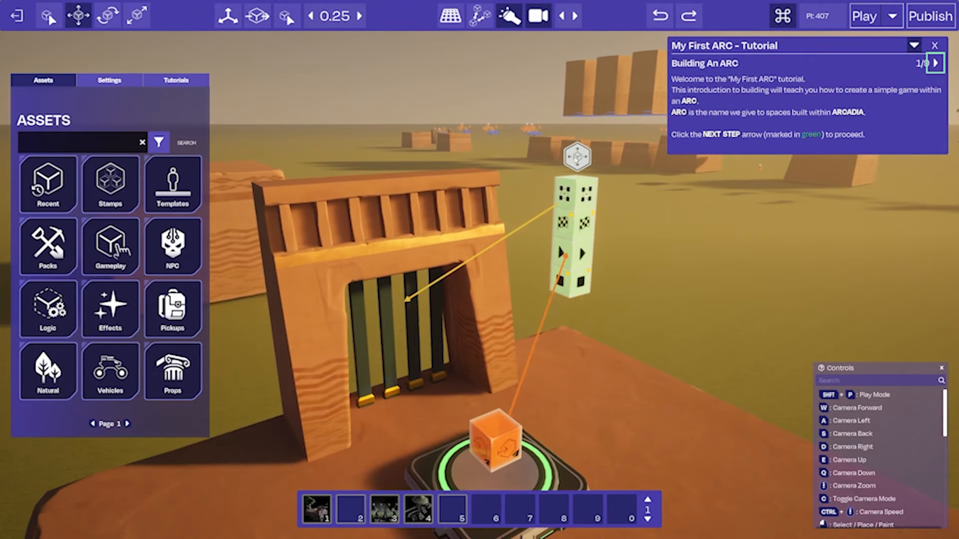
left_click(577, 159)
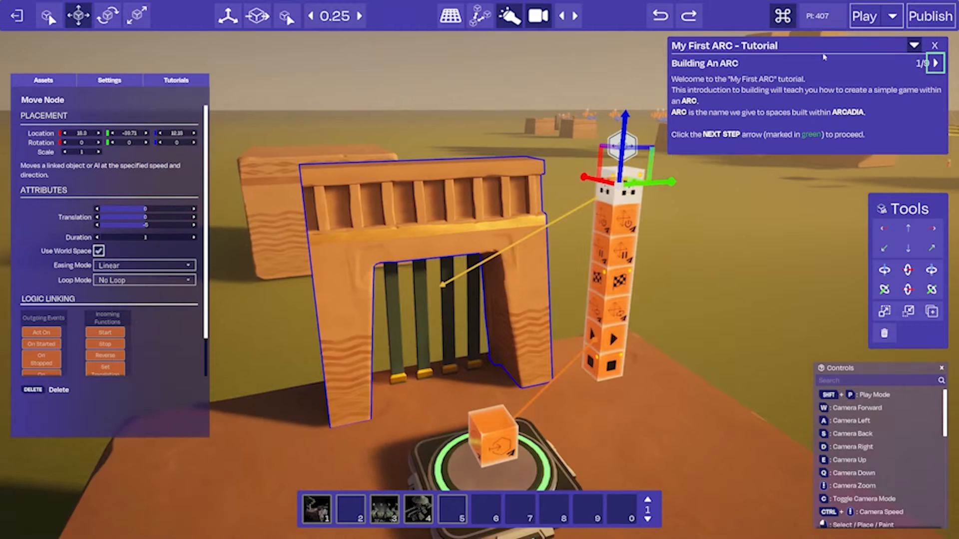
- Test from the camera again and run the character towards the plate to check the gate's new movement
left_click(892, 16)
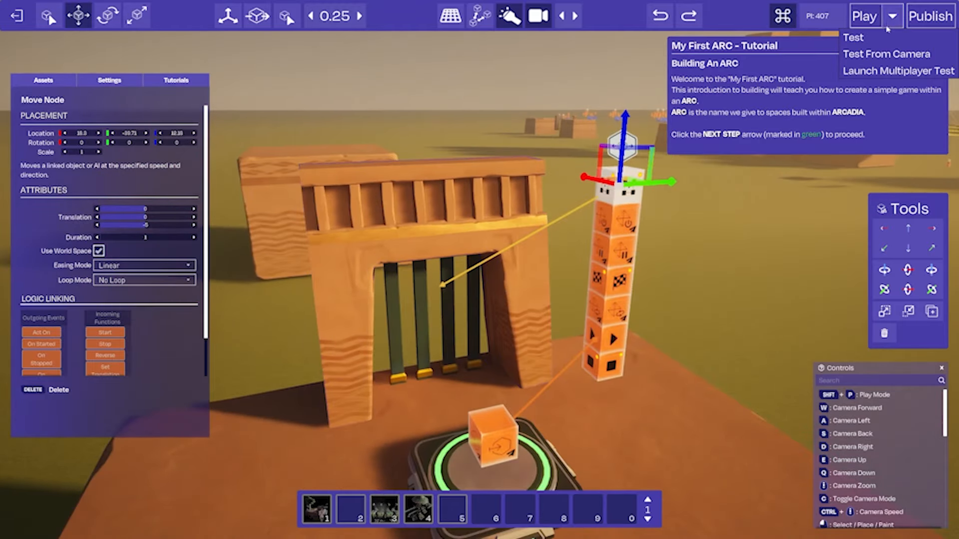
left_click(878, 54)
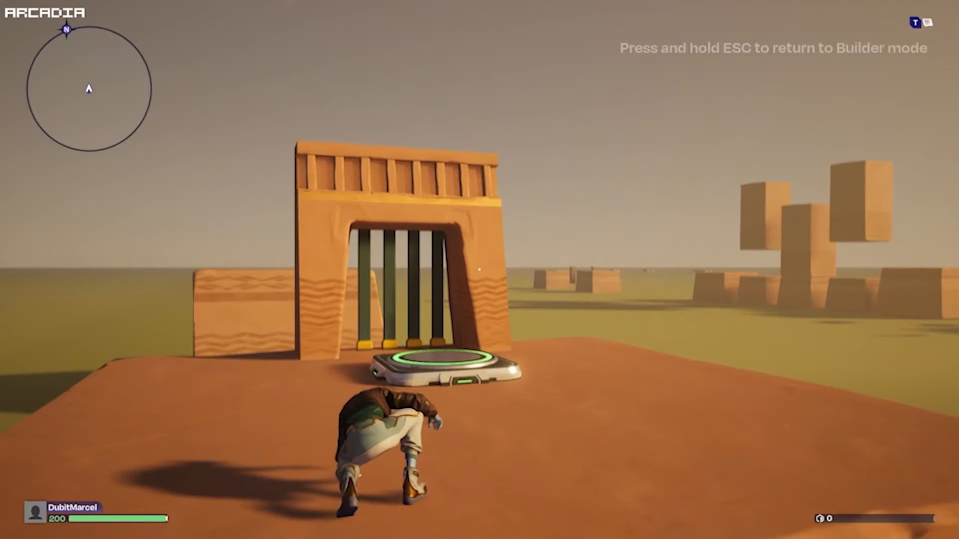
key("w")
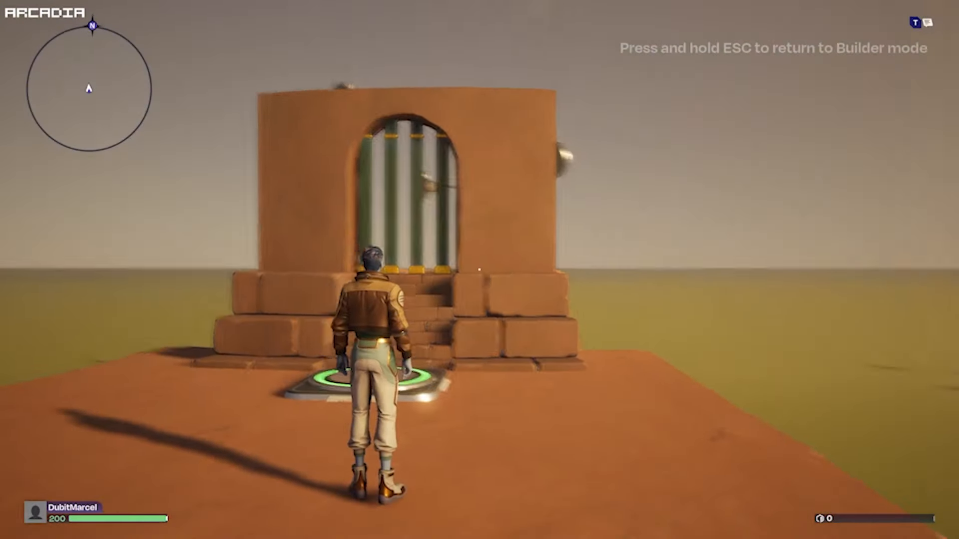
- Play through the arched gate example, stepping on its plate and crossing the plank bridge past the swinging axes
key("a")
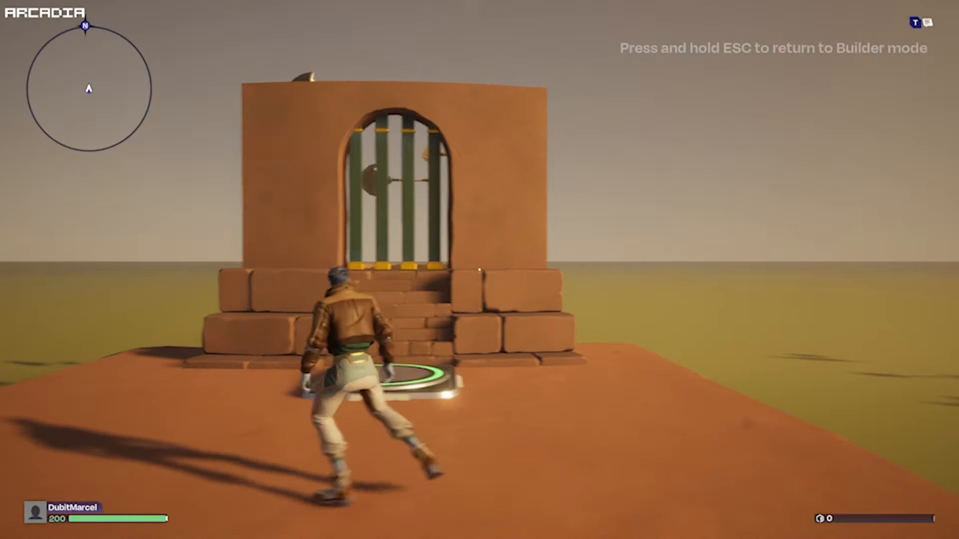
key("d")
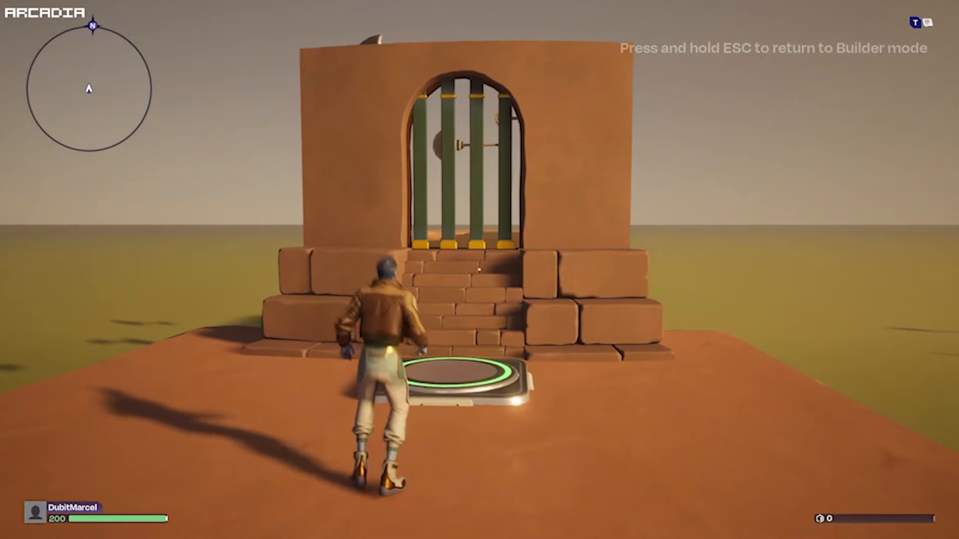
key("w")
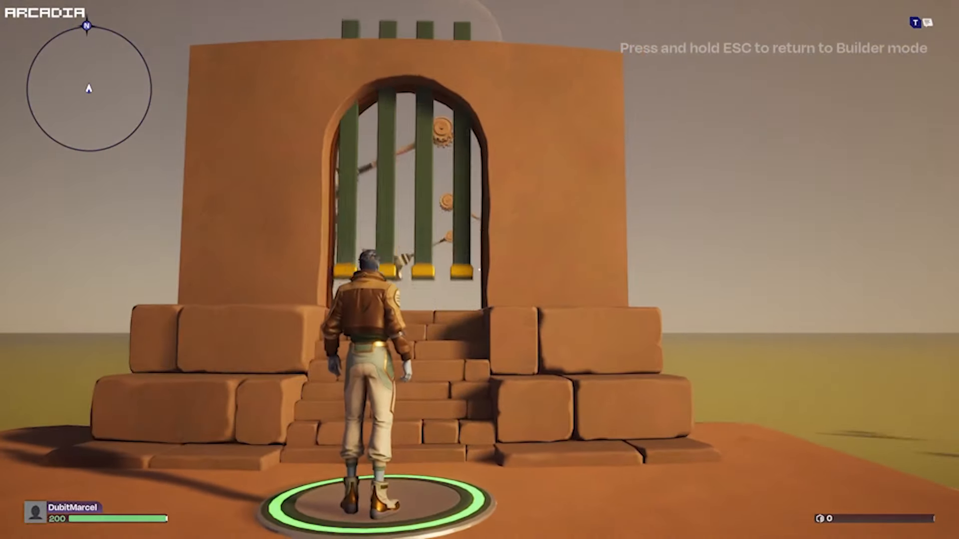
key("w")
key("w")
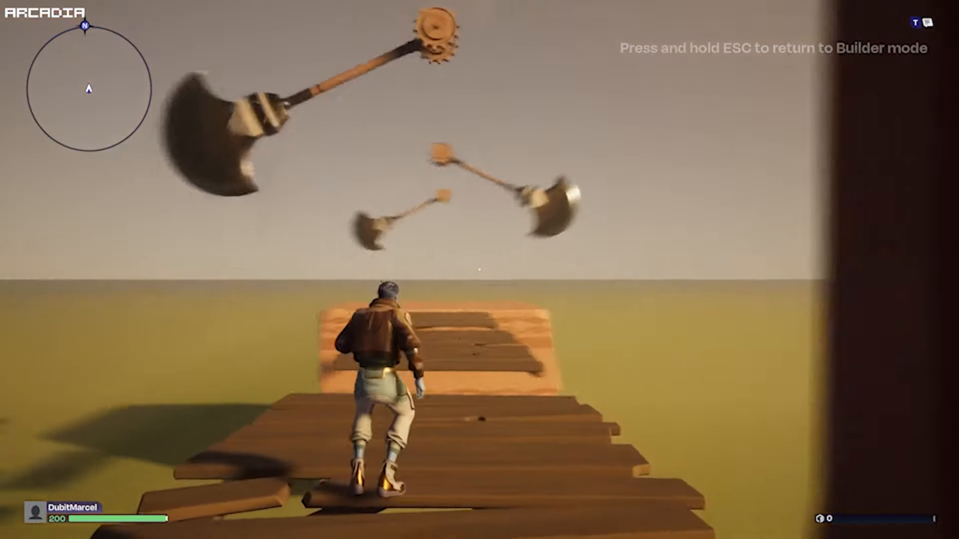
key("w")
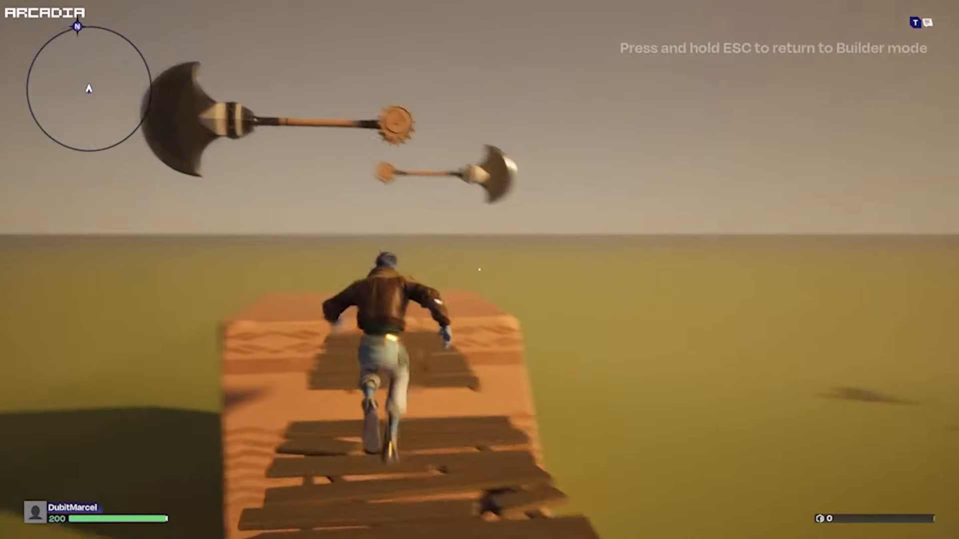
key("space")
key("w")
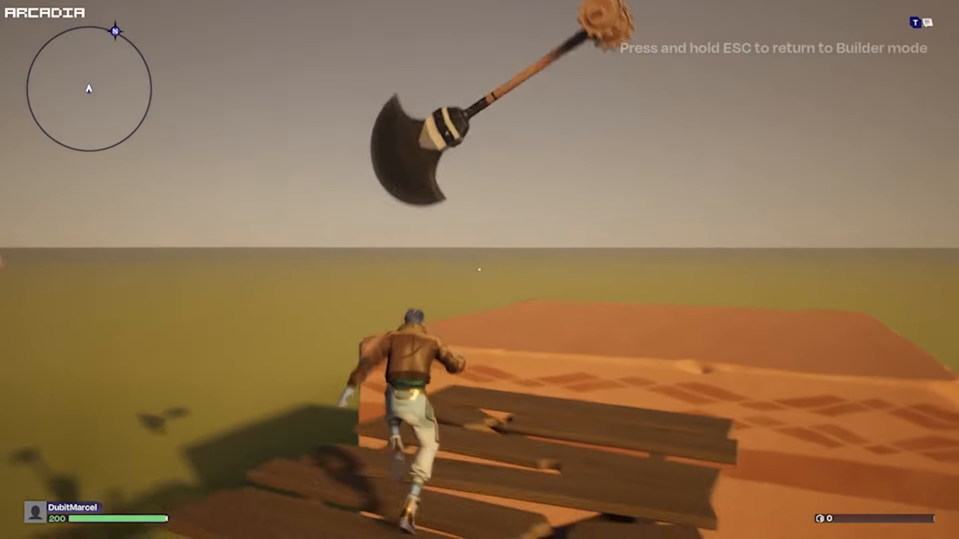
key("space")
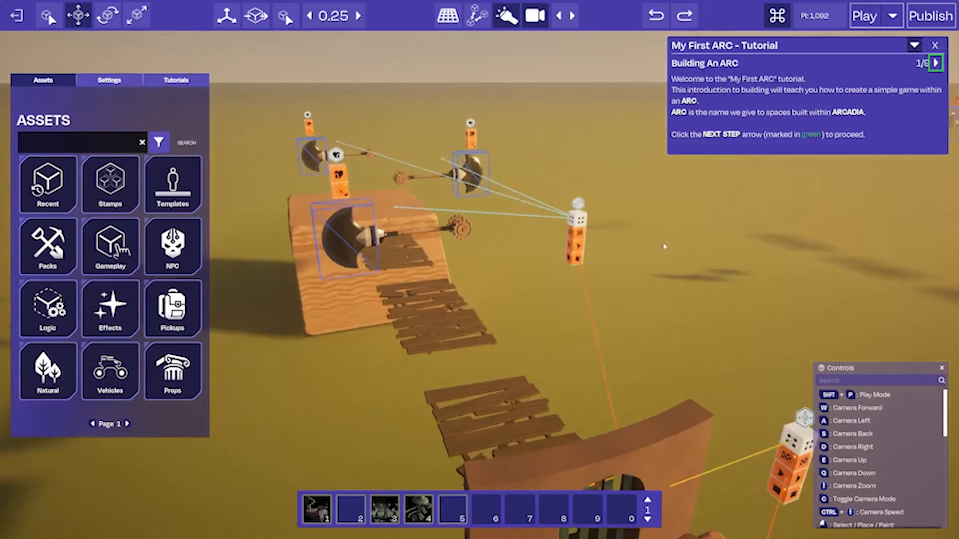
- Examine the attributes of the Rotate Node driving the axes and compare it with the arched gate's Move Node
left_click(502, 187)
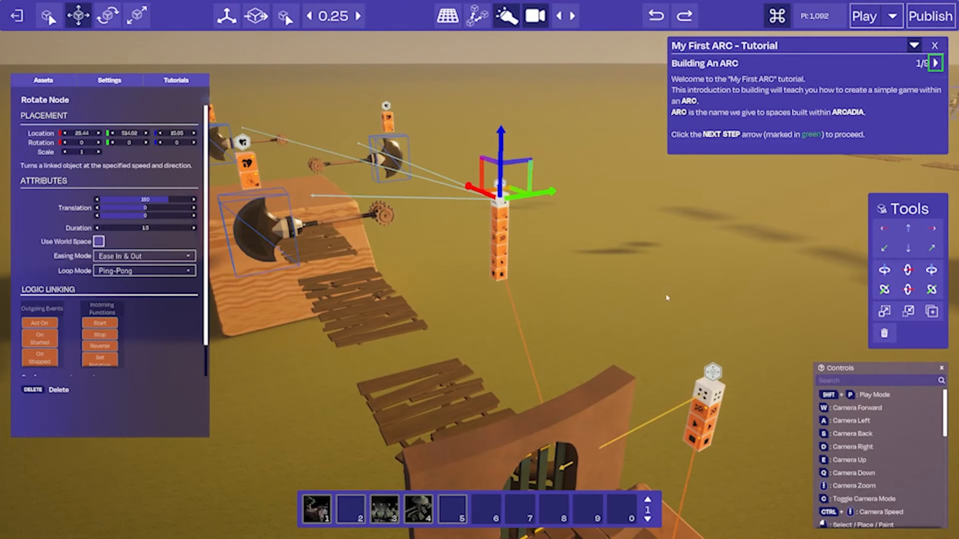
left_click(713, 372)
left_click(502, 188)
key("w")
right_click_drag(501, 187, 384, 188)
key("a")
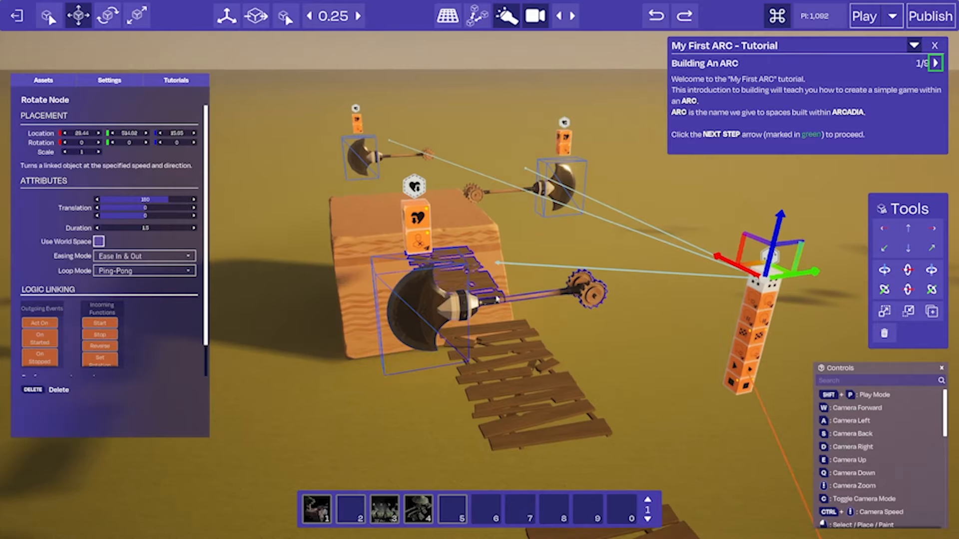
- Inspect the swinging axe groups above the bridge and the links running back to the pressure plate
left_click(587, 295)
left_click(515, 191)
left_click(387, 156)
key("s")
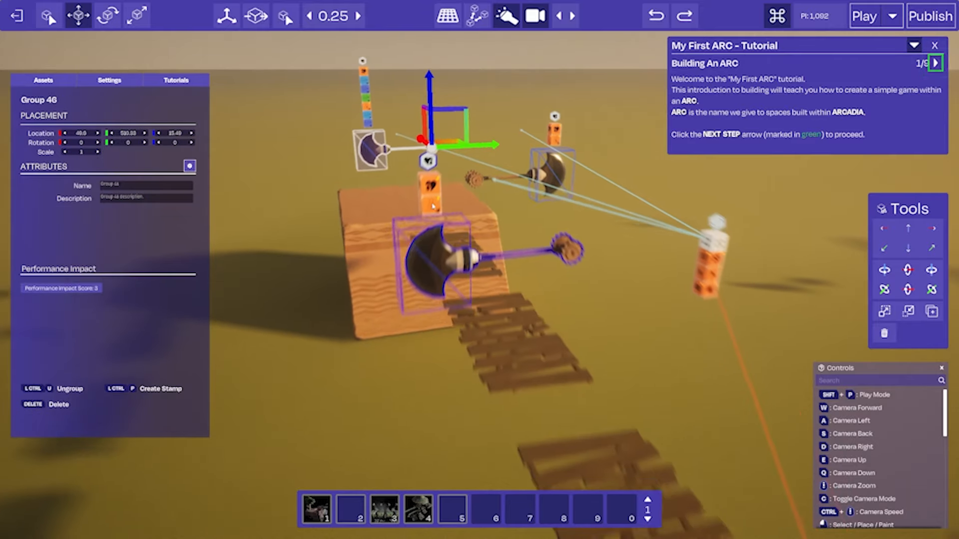
key("s")
right_click_drag(580, 311, 638, 327)
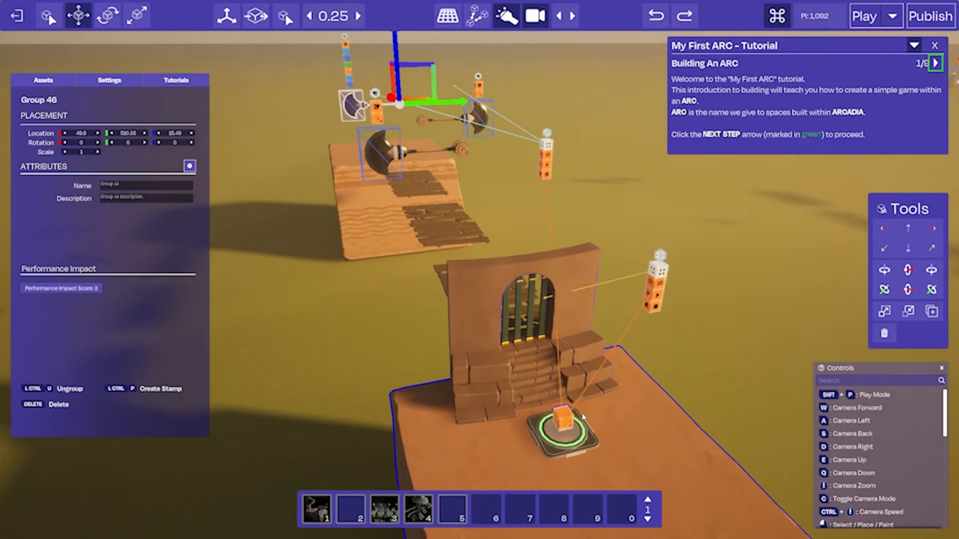
key("d")
right_click_drag(560, 434, 537, 291)
key("w")
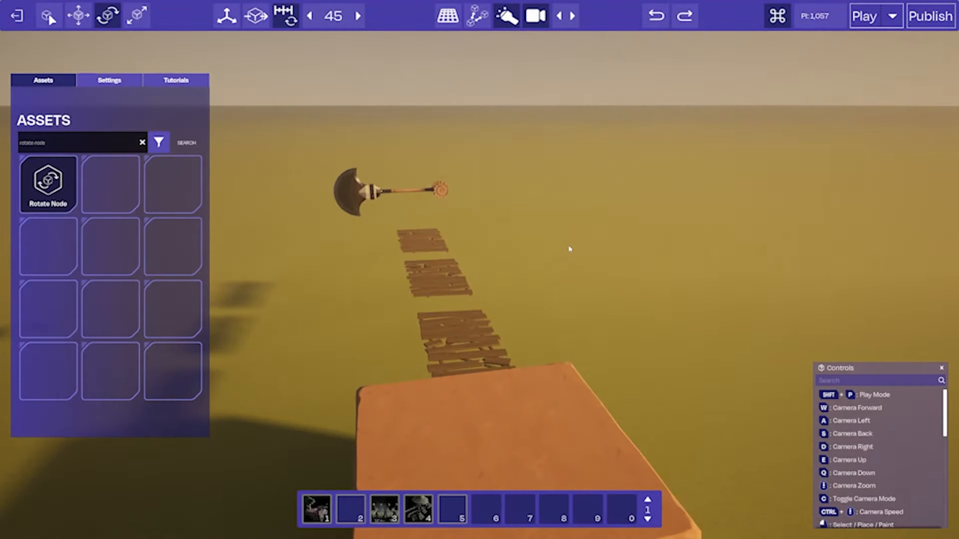
- Examine the horizontal axe and its gear hub above the plank bridge from several angles
key("a")
right_click_drag(546, 220, 593, 346)
key("w")
key("s")
key("a")
left_click(592, 347)
left_click(471, 266)
key("a")
key("w")
left_click(446, 238)
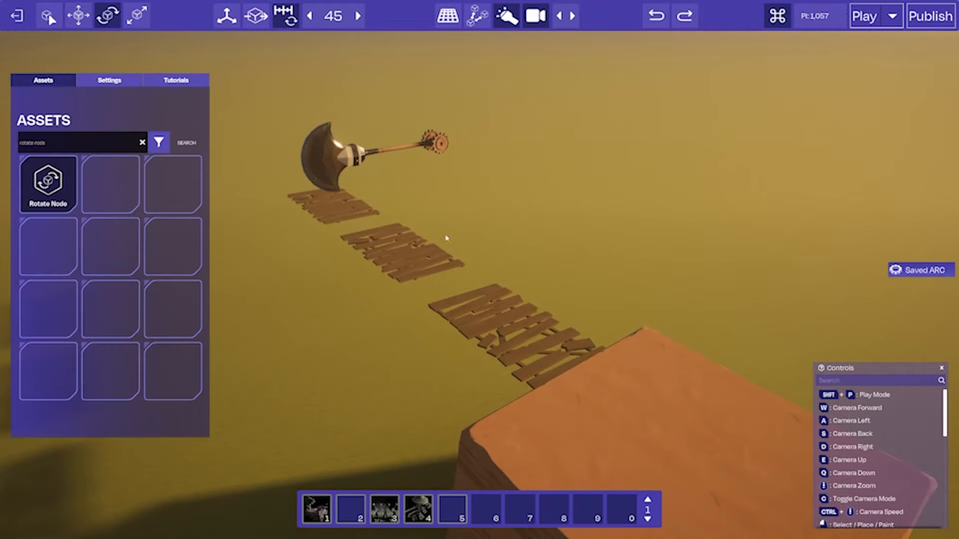
left_click(324, 155)
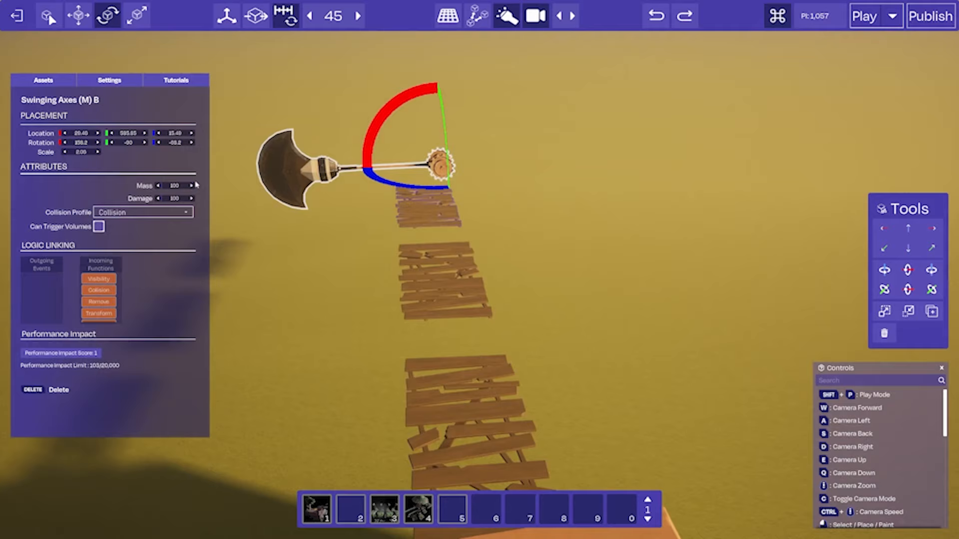
- Place a Rotate Node at the orange block's edge and move it out beside the plank bridge, near the axe
left_click(72, 81)
left_click(48, 183)
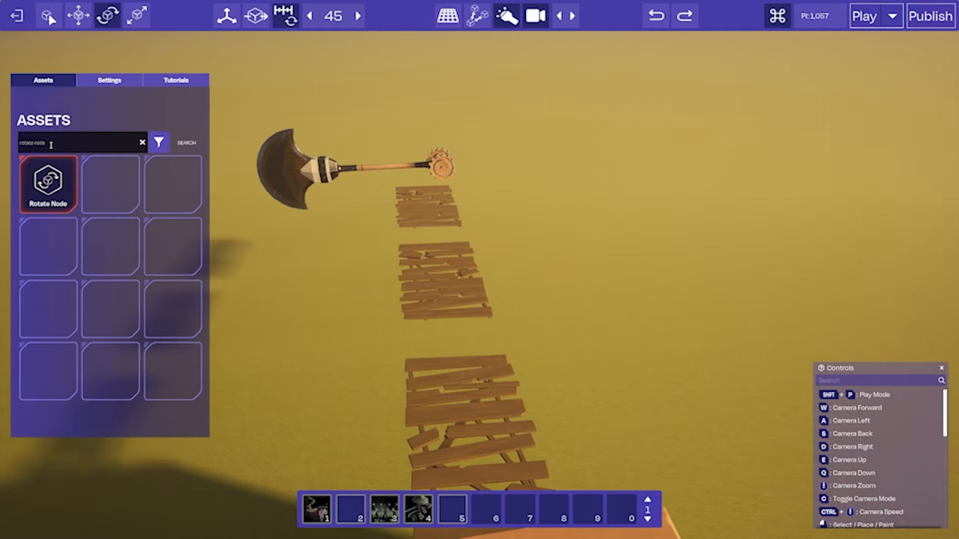
left_click(49, 183)
key("s")
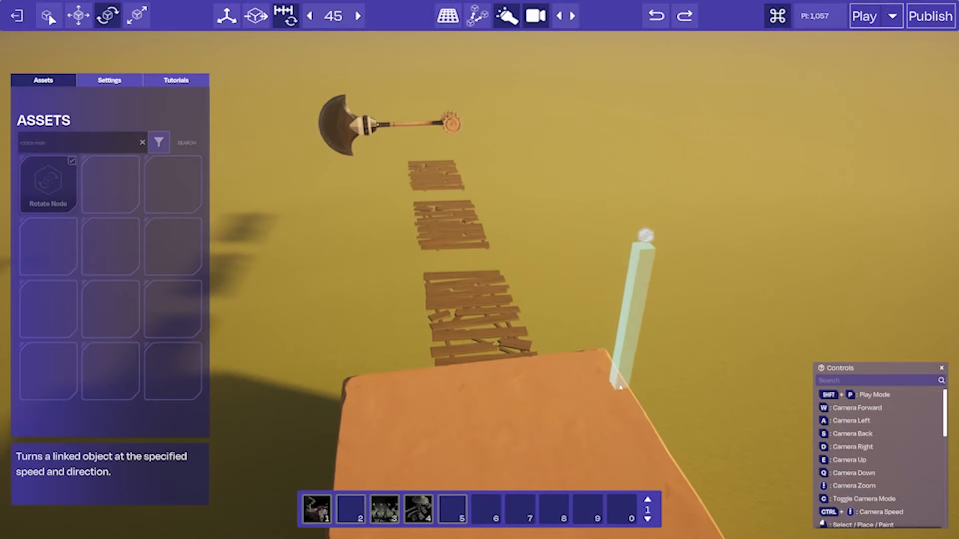
left_click(594, 374)
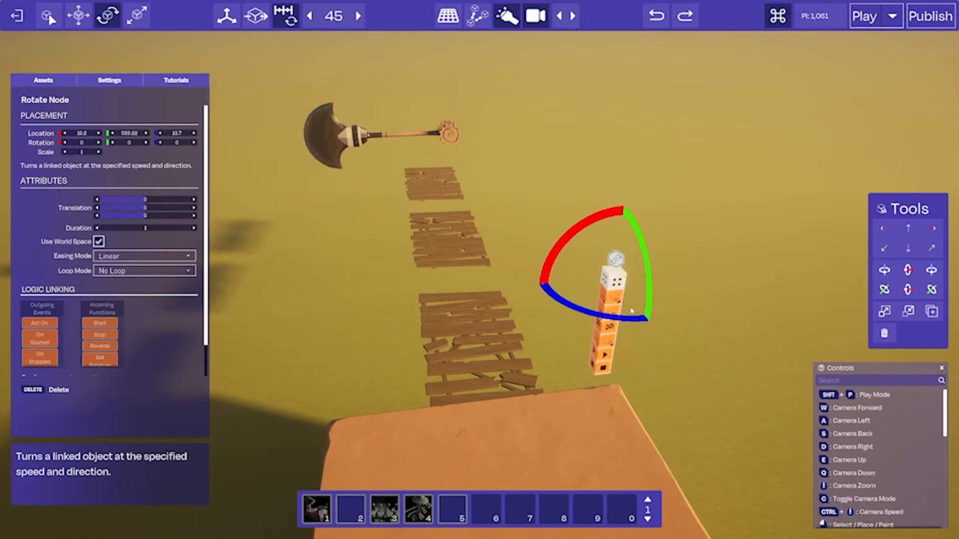
key("t")
left_click_drag(533, 176, 541, 187)
key("w")
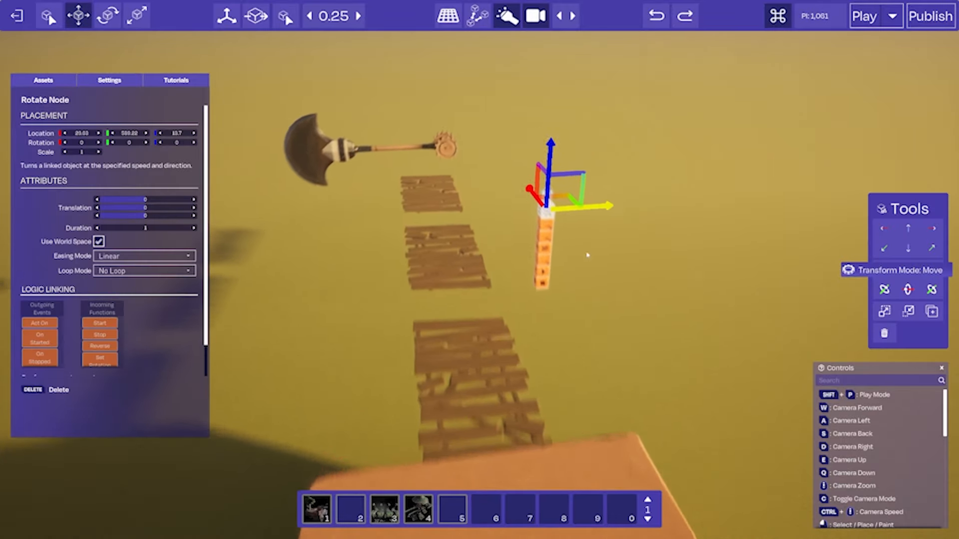
- Check the axe's rotation axes and set the Rotate Node's first Translation value to 180
left_click(427, 176)
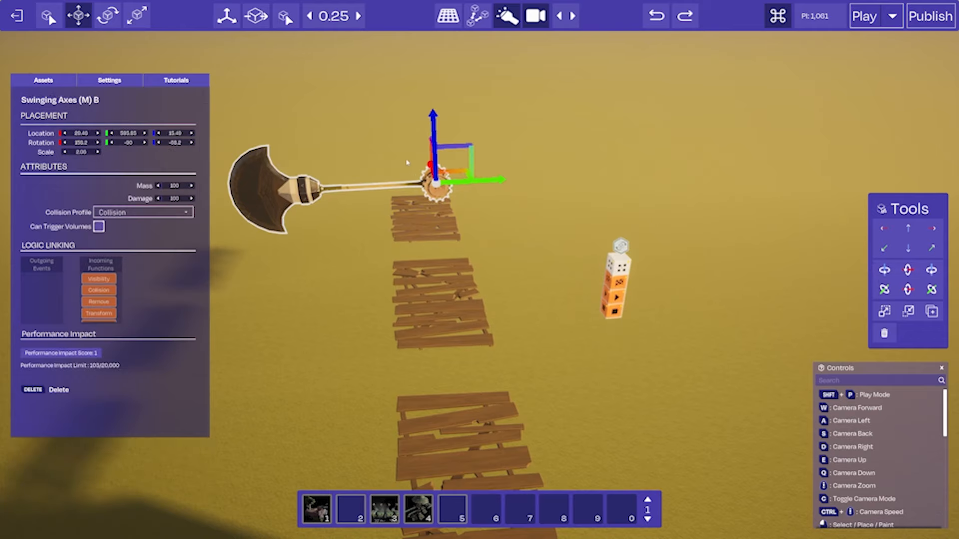
key("r")
mouse_move(370, 143)
left_mouse_down()
mouse_move(460, 193)
mouse_move(447, 221)
mouse_move(357, 139)
mouse_move(367, 137)
left_mouse_up()
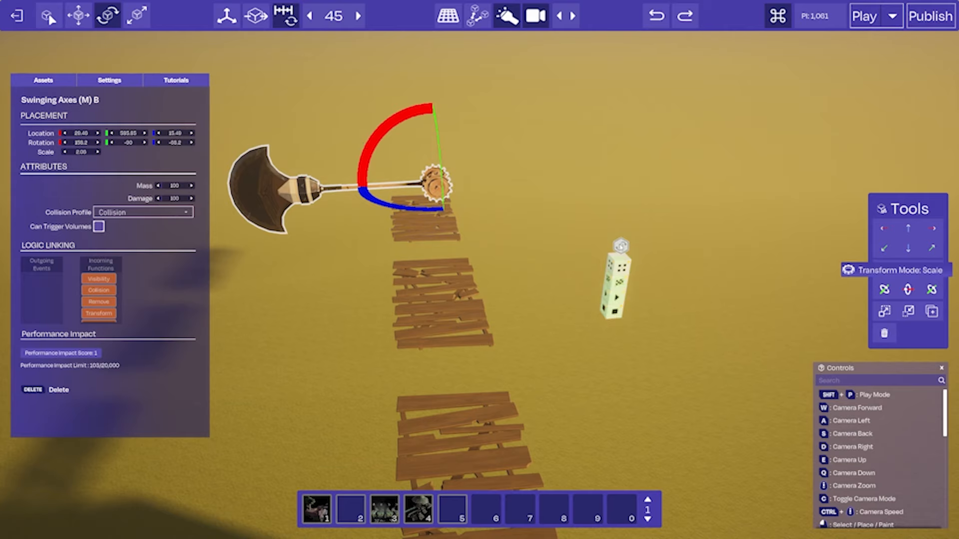
left_click(620, 268)
left_click(184, 200)
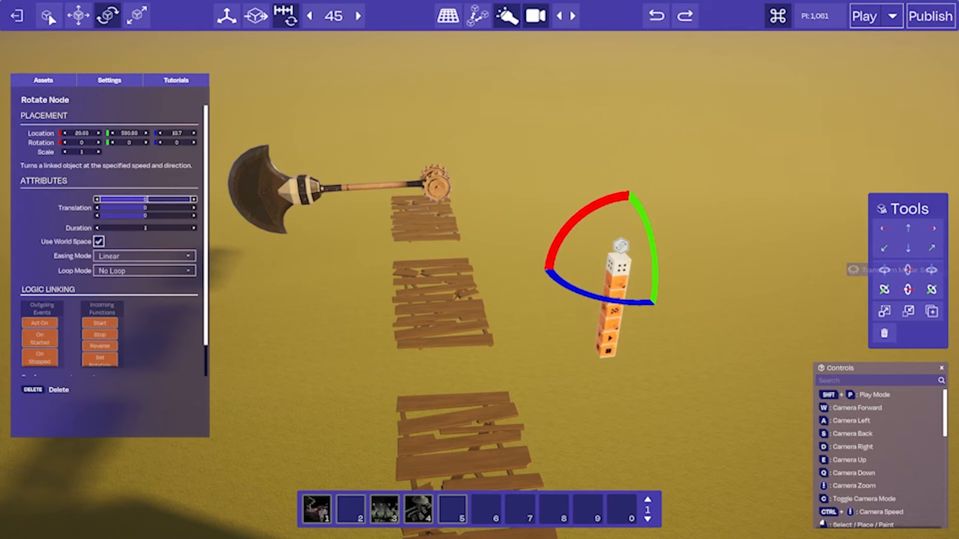
type("180")
key("Return")
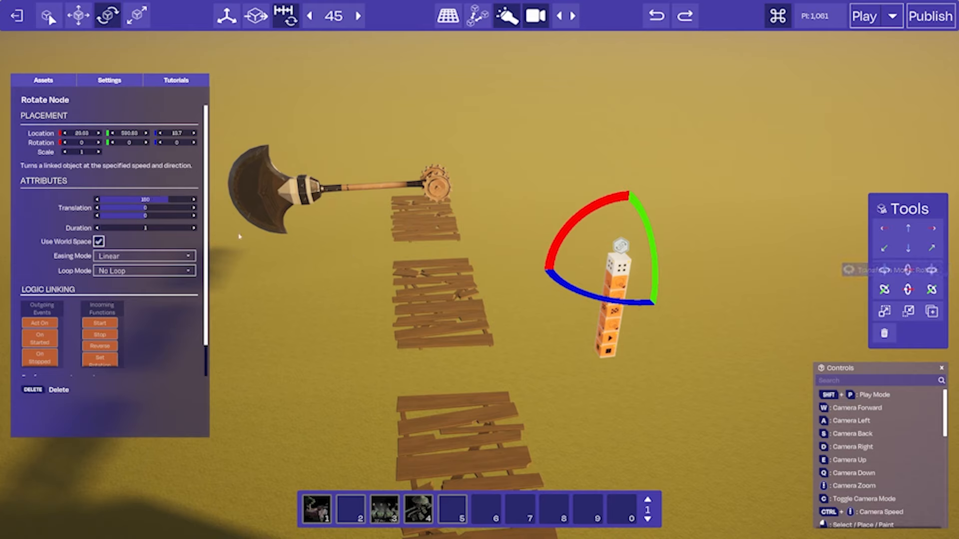
- Set the Rotate Node's Duration to 2 and turn off Use World Space
left_click(140, 227)
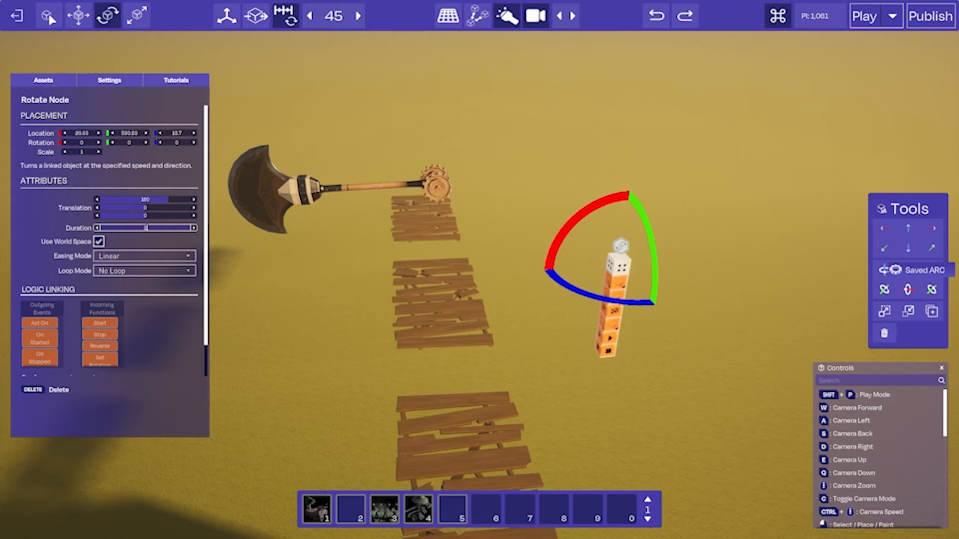
type("2")
key("Return")
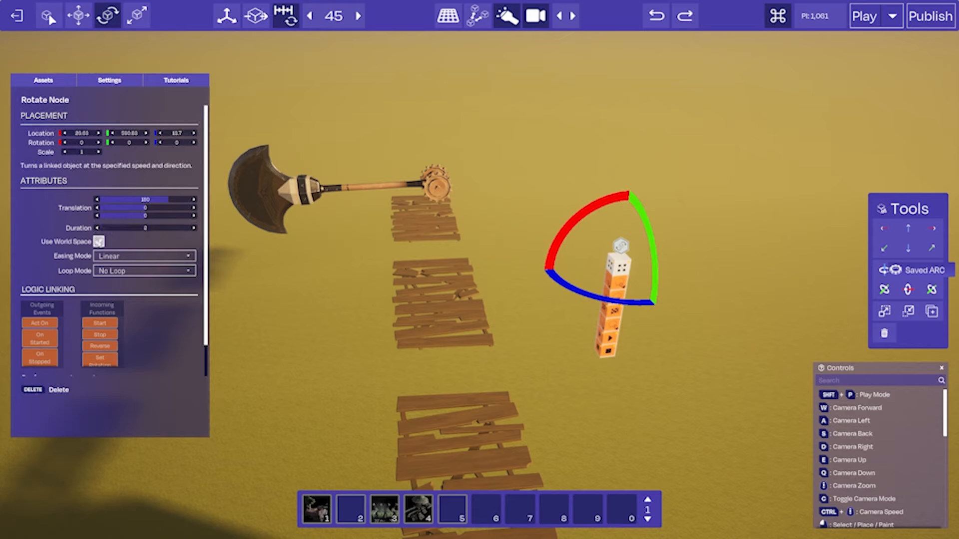
left_click(99, 241)
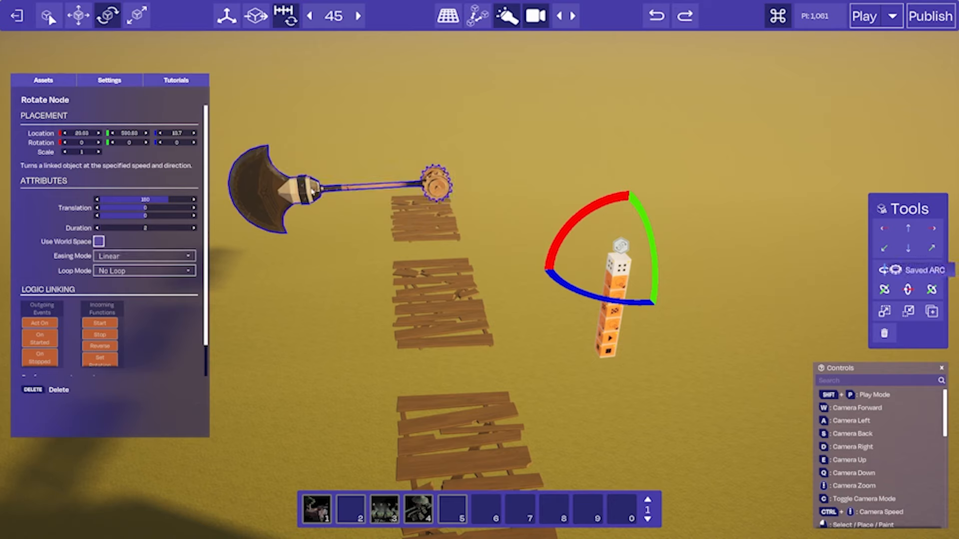
left_click(308, 189)
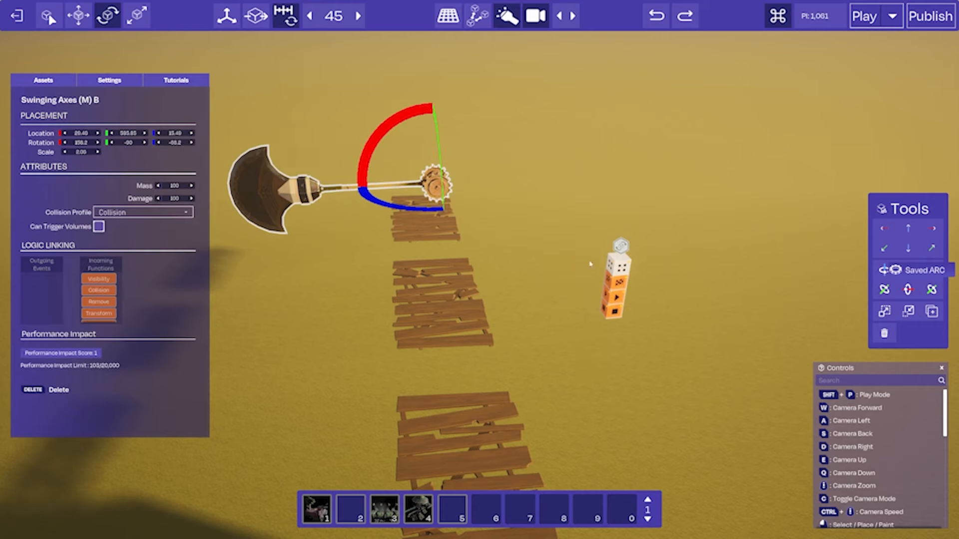
left_click(616, 281)
- Set the Rotate Node's Easing Mode to Ease In & Out and try the Ping-Pong, No Loop and Restart loop modes, ending on Restart
left_click(153, 256)
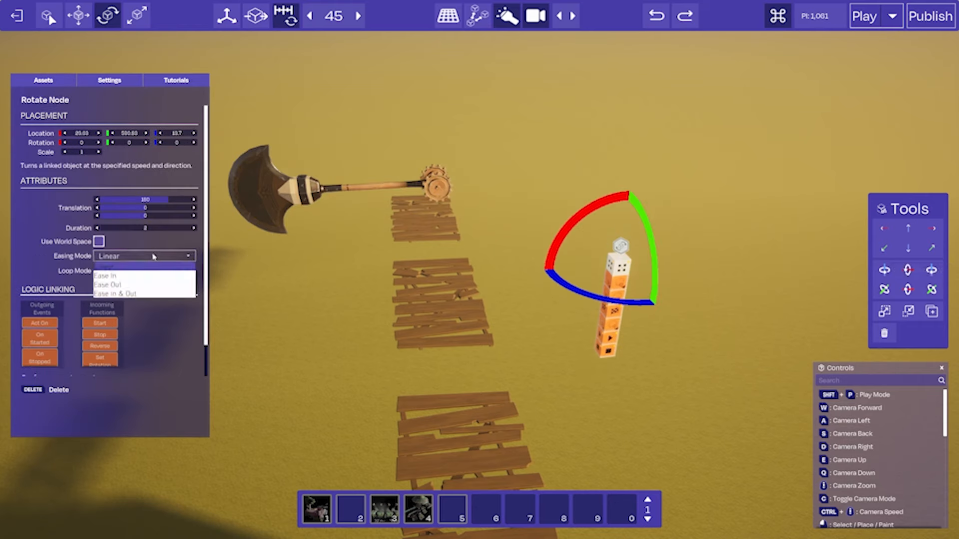
left_click(144, 286)
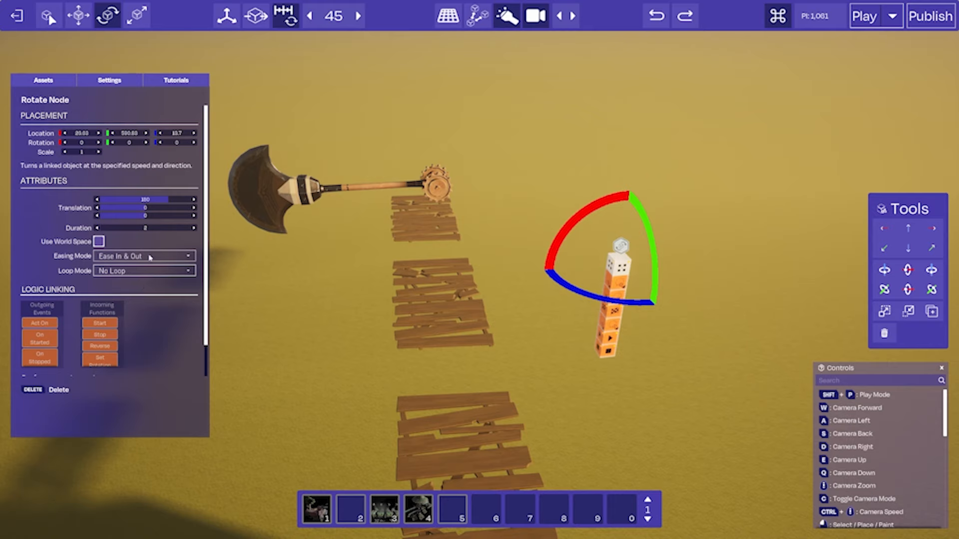
left_click(134, 271)
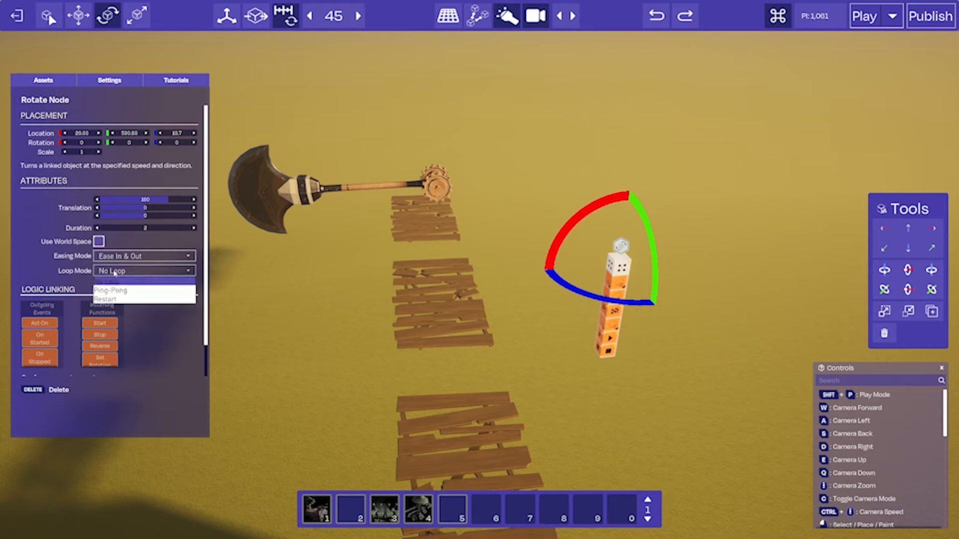
left_click(111, 290)
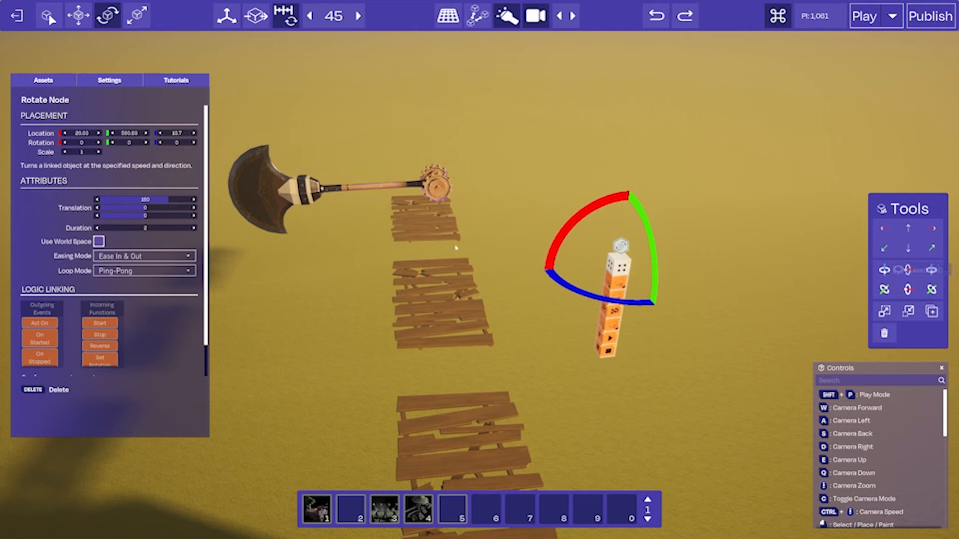
left_click(134, 271)
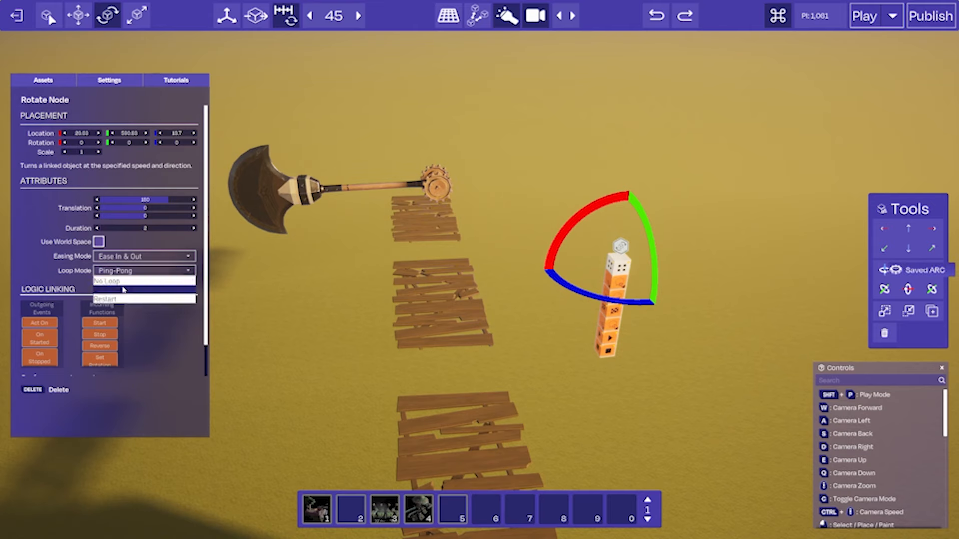
left_click(124, 280)
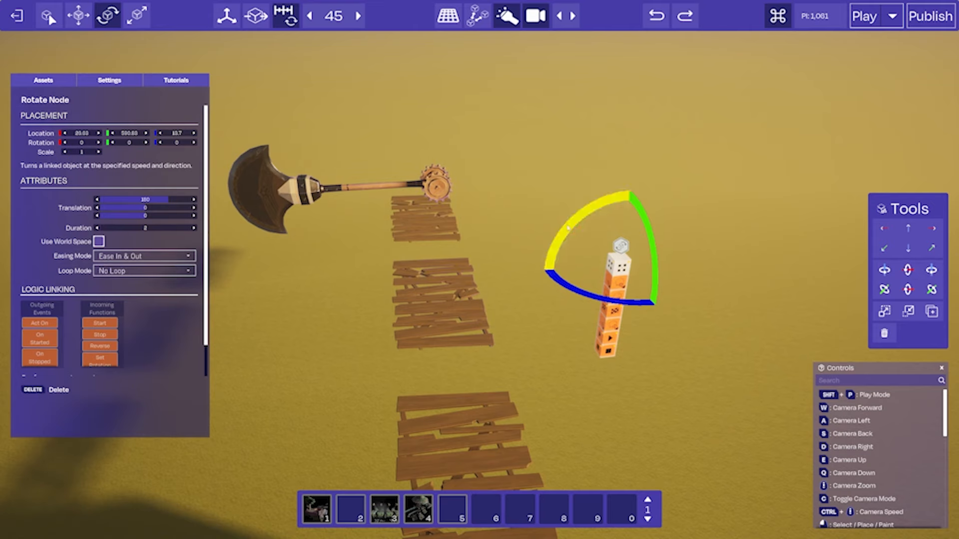
left_click(134, 271)
left_click(125, 300)
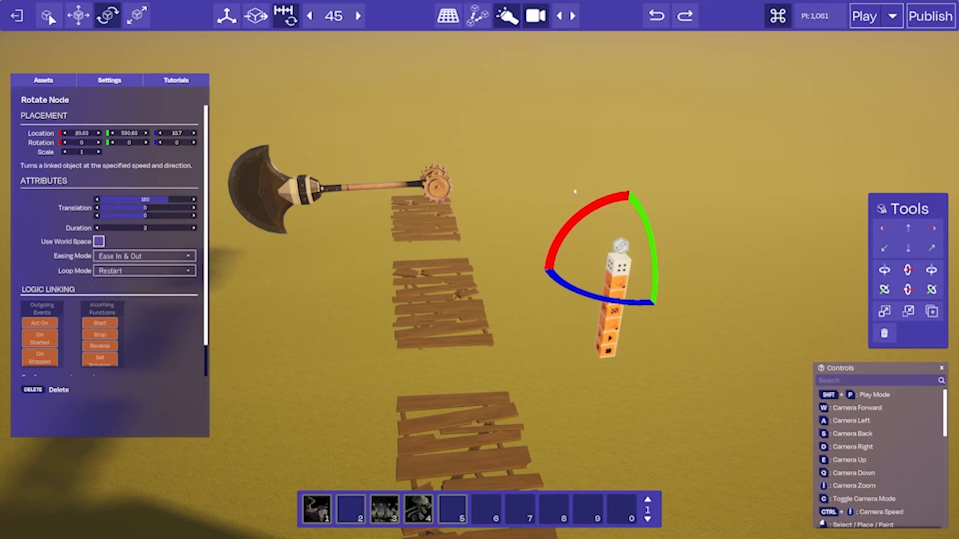
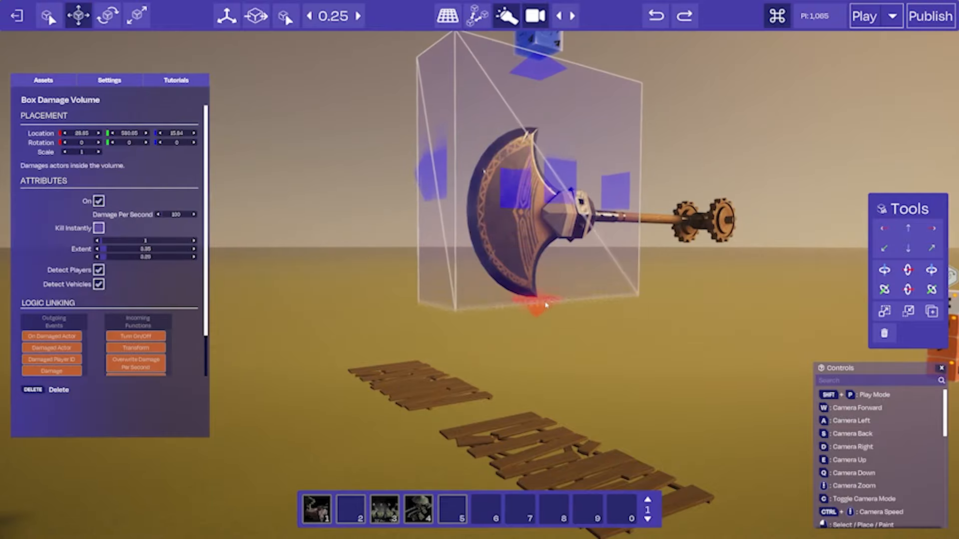
- Widen the Box Damage Volume across the axe blade's thickness to an extent of about 1.78, keeping the blade inside it
key("d")
right_click_drag(548, 320, 409, 315)
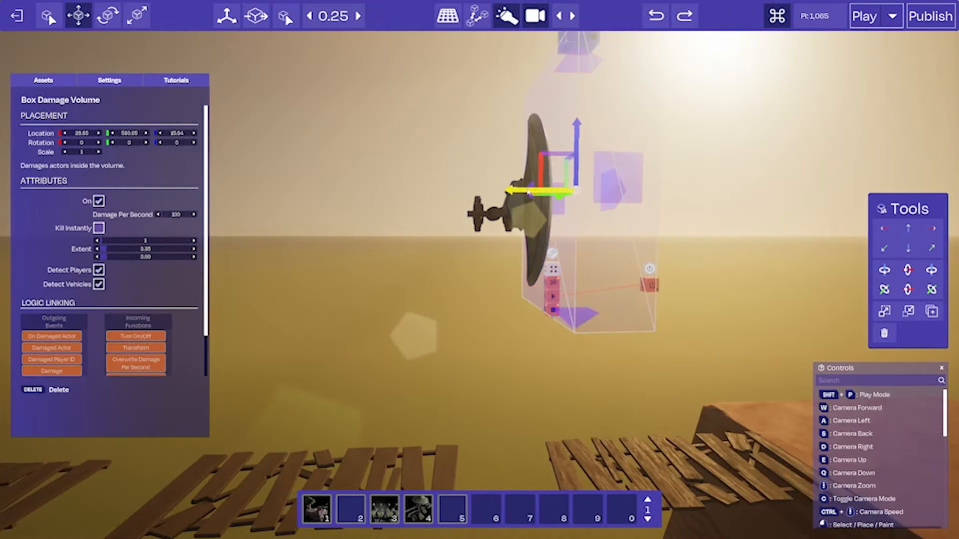
left_click_drag(524, 190, 492, 189)
key("d")
right_click_drag(492, 189, 429, 167)
left_click_drag(530, 227, 559, 225)
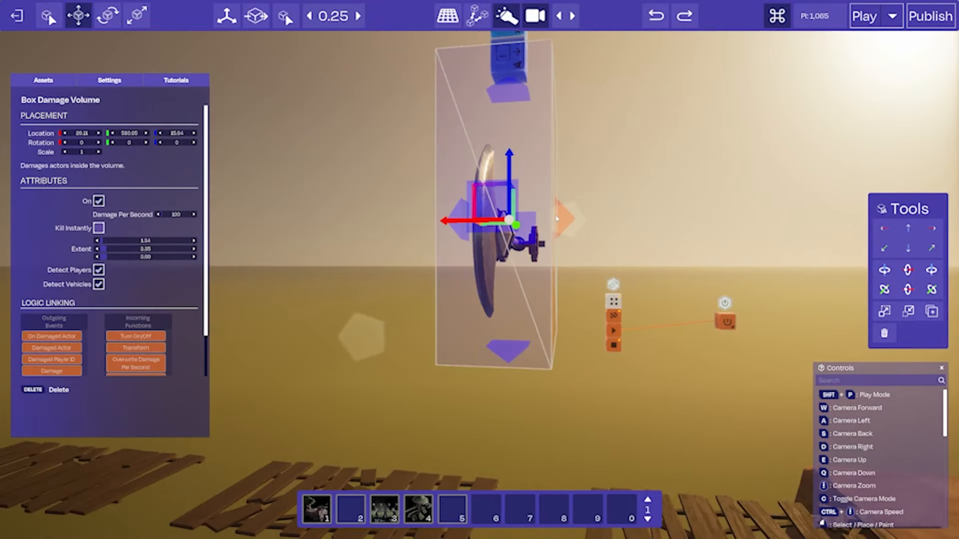
right_click_drag(559, 226, 610, 240)
key("a")
left_click_drag(557, 223, 525, 223)
right_click_drag(525, 223, 459, 207)
key("d")
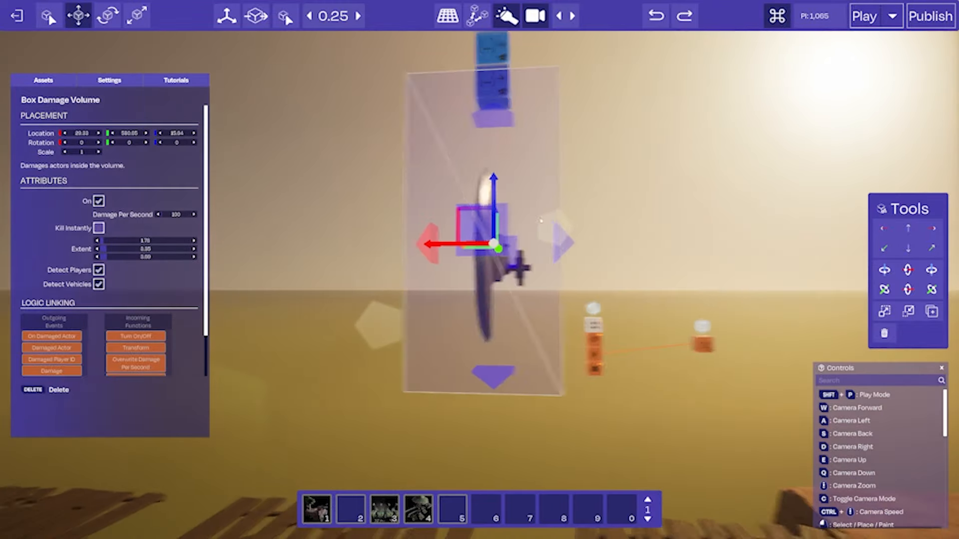
- Lower the Box Damage Volume slightly to a height of about 15.55 so it is centred on the axe blade
key("a")
key("a")
right_click_drag(546, 245, 720, 252)
key("s")
left_click(542, 232)
key("a")
right_click_drag(541, 230, 592, 230)
left_click(458, 172)
left_click_drag(458, 172, 460, 175)
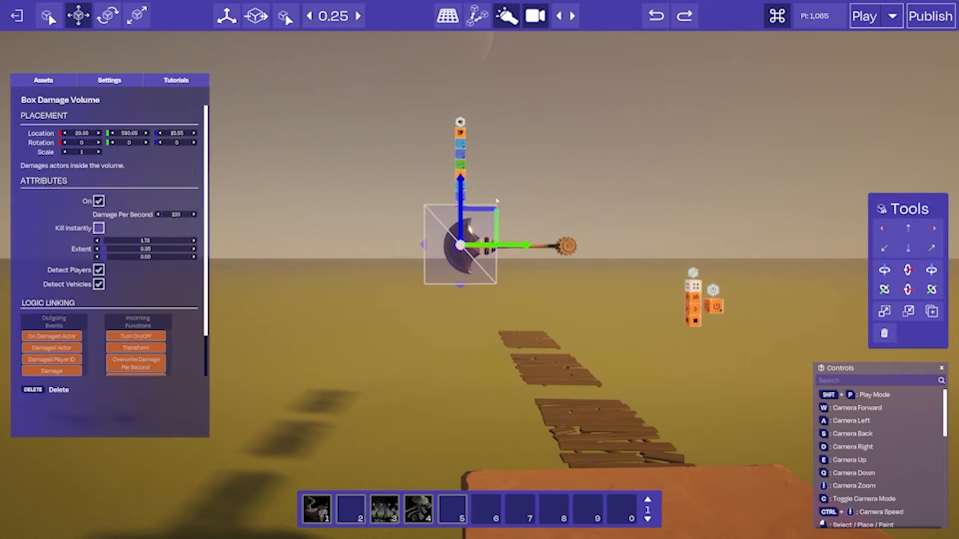
- Enable Kill Instantly on the Box Damage Volume around the axe blade
key("w")
key("d")
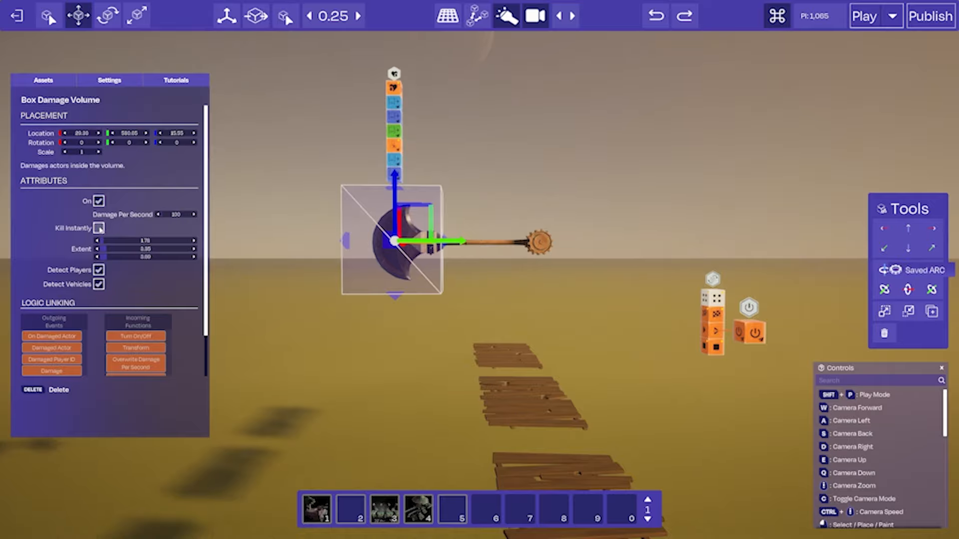
right_click_drag(419, 329, 418, 317)
key("s")
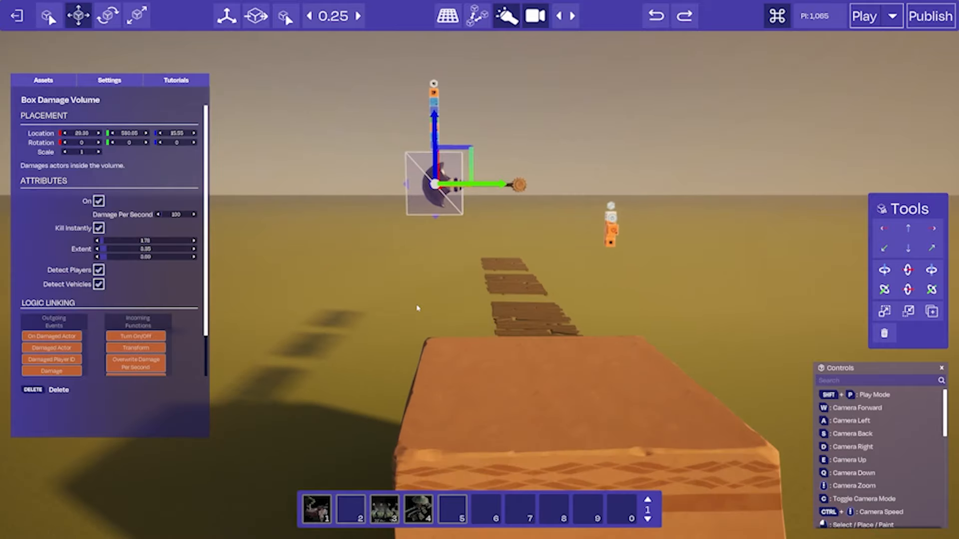
left_click(417, 308)
- Group the Box Damage Volume with the swinging axe
key("w")
key("d")
key("a")
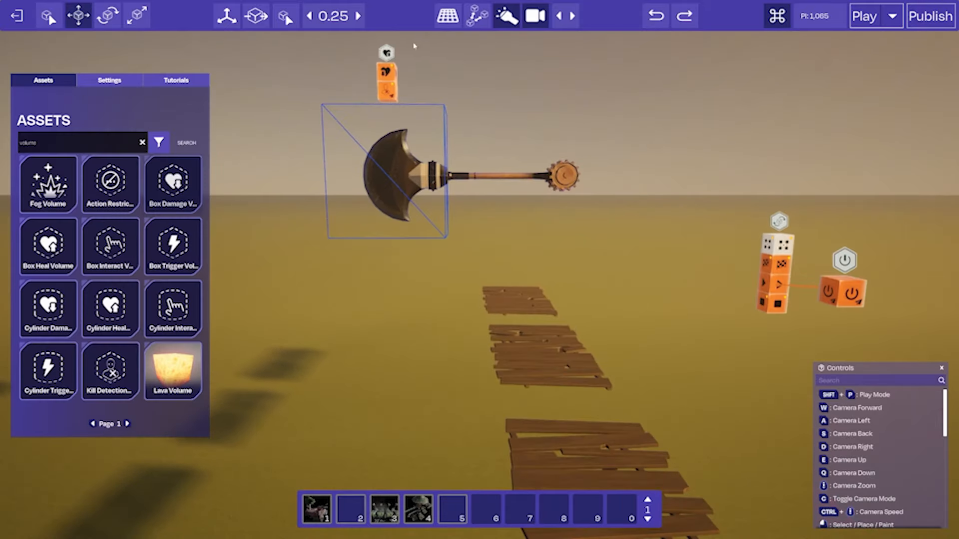
left_click(389, 84)
right_click_drag(409, 93, 435, 103)
key("s")
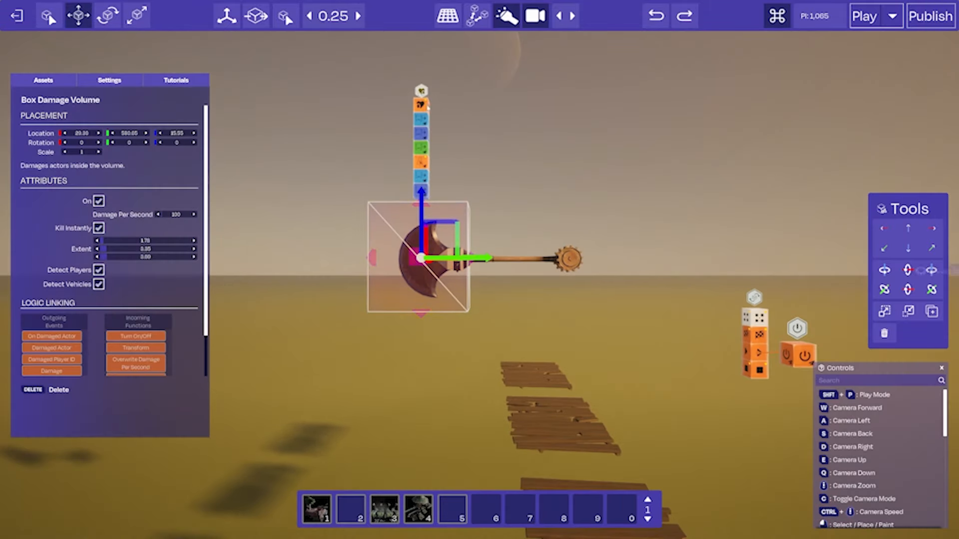
left_click(514, 260, "shift")
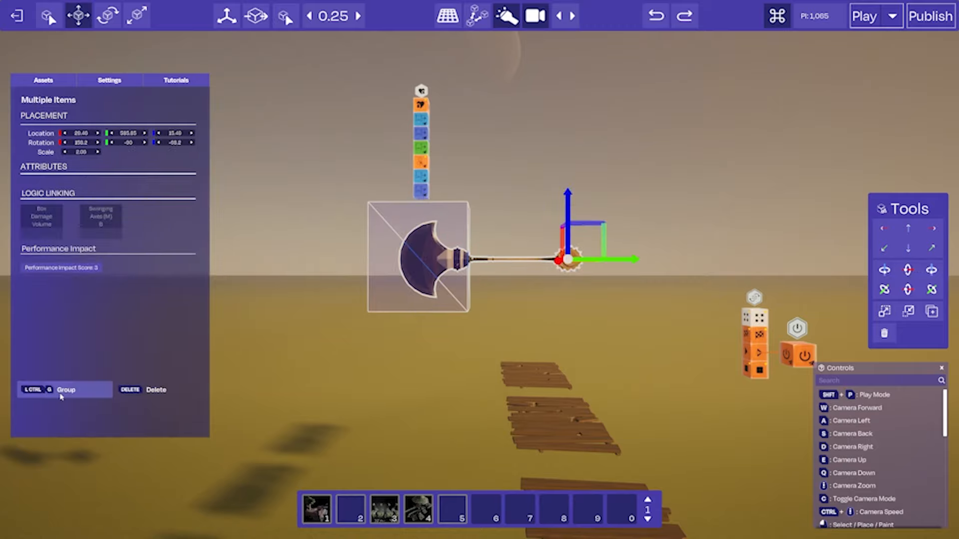
key("ctrl+g")
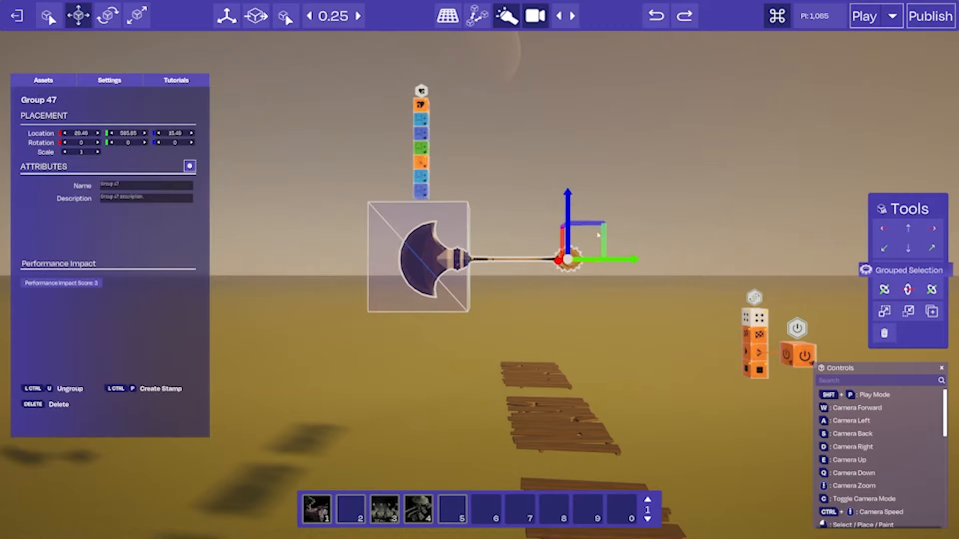
- Link the Rotate Node's white connector block to the group of axe and damage volume
right_click_drag(598, 235, 594, 309)
mouse_move(445, 233)
left_mouse_down()
mouse_move(565, 277)
mouse_move(460, 261)
mouse_move(453, 220)
left_mouse_up()
key("d")
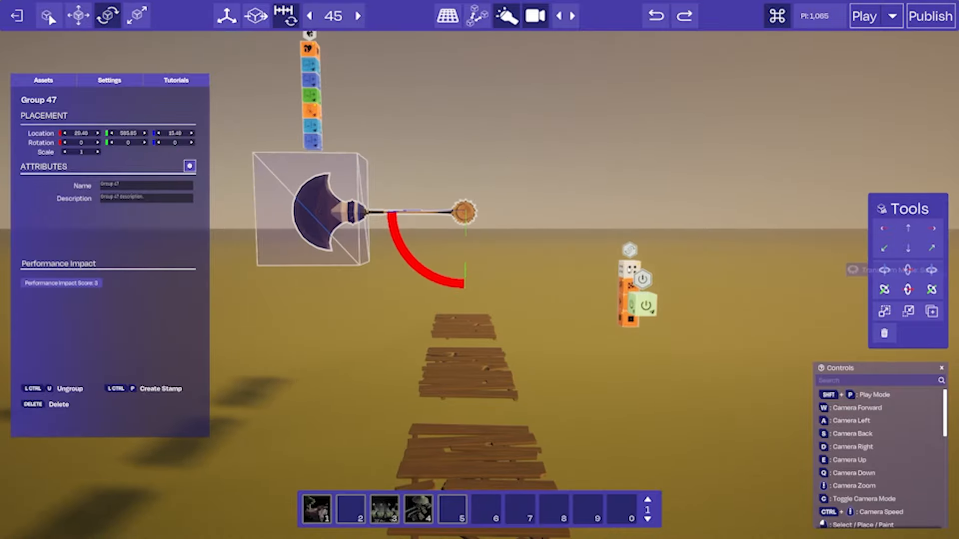
key("w")
right_click_drag(453, 221, 419, 250)
left_click_drag(688, 286, 589, 255)
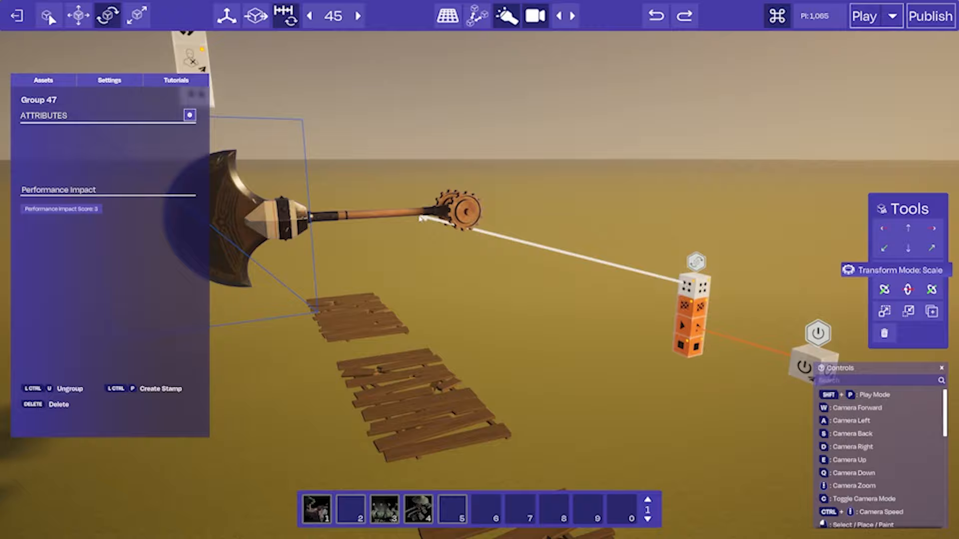
left_click_drag(384, 212, 385, 218)
right_click_drag(385, 219, 350, 197)
key("s")
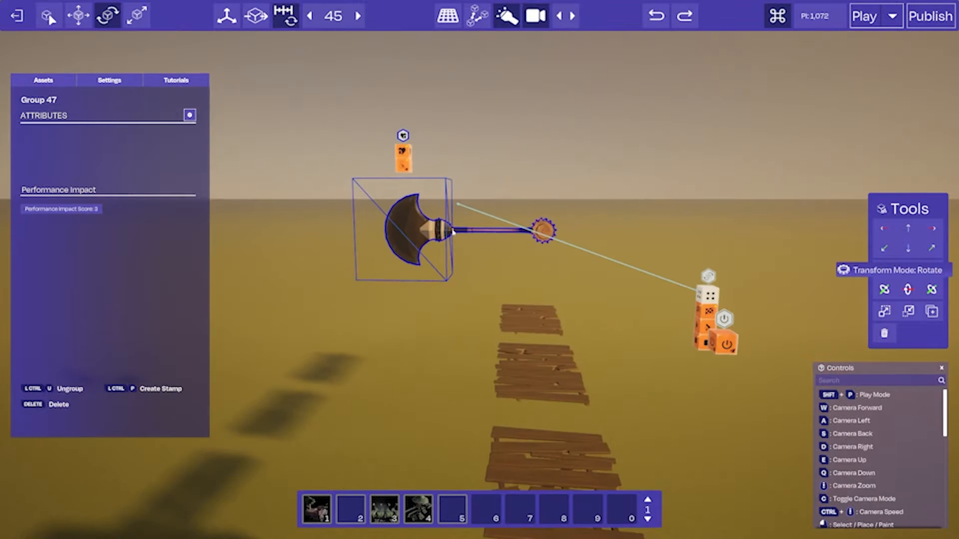
- Playtest the swinging axe driven by the Rotate Node
key("d")
left_click(864, 16)
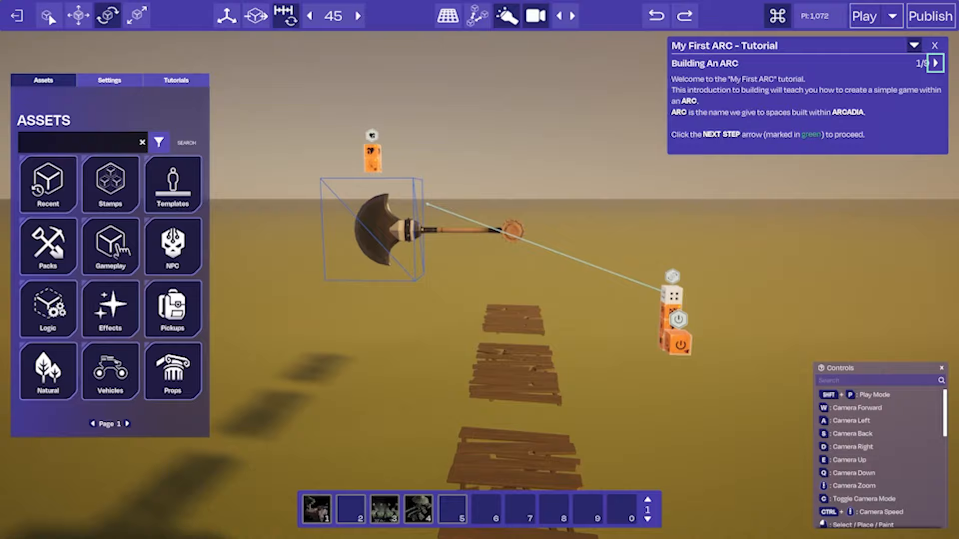
- Duplicate the group of axe and damage volume along the bridge to the next broken platform
right_click_drag(389, 203, 456, 142)
left_click(392, 204)
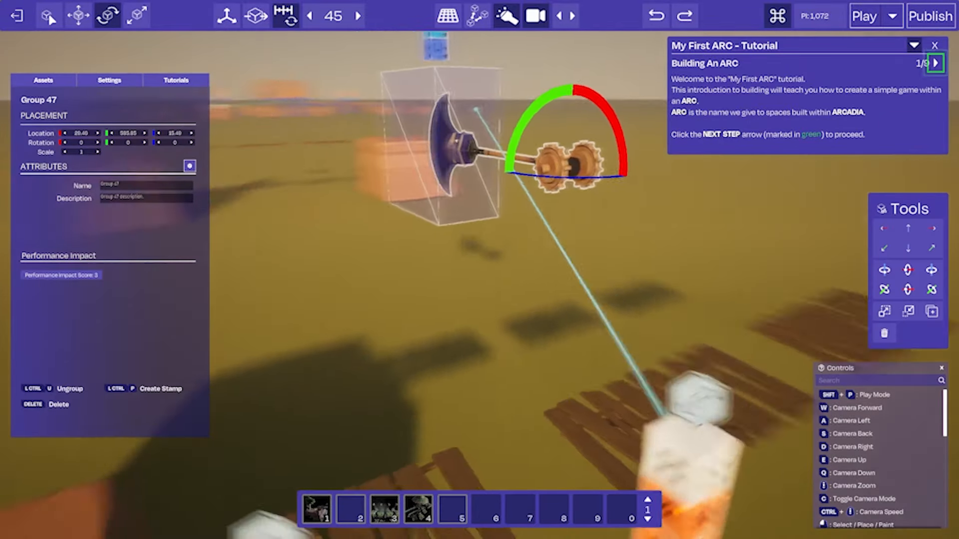
key("space")
right_click_drag(476, 109, 521, 268)
left_click_drag(487, 265, 441, 272, "alt")
mouse_move(441, 271)
right_mouse_down()
mouse_move(469, 267)
mouse_move(457, 268)
right_mouse_up()
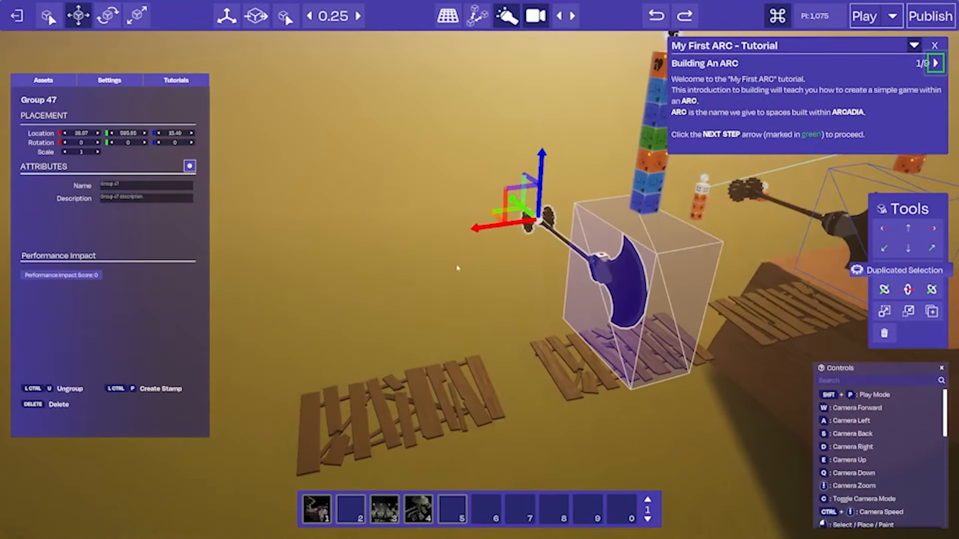
- Duplicate the axe group once more, placing a third axe farther along the bridge
right_click_drag(483, 228, 387, 256)
left_click_drag(388, 256, 375, 268)
right_click_drag(374, 267, 420, 253)
left_click_drag(420, 253, 390, 253, "alt")
- Rotate the middle axe group 180 degrees about the vertical axis so its blade faces the opposite side
right_click_drag(390, 253, 537, 284)
left_click(560, 257)
key("r")
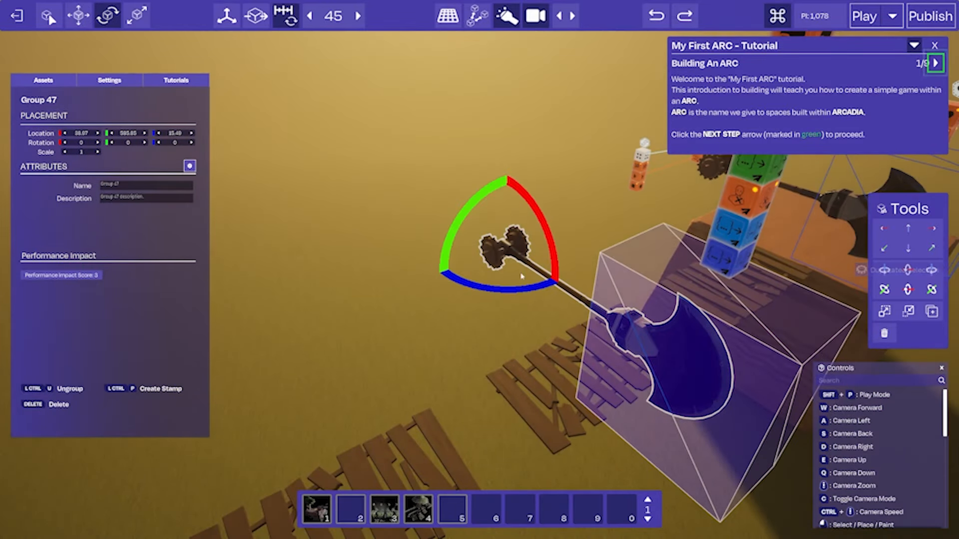
left_click_drag(509, 290, 444, 234)
right_click_drag(445, 234, 452, 228)
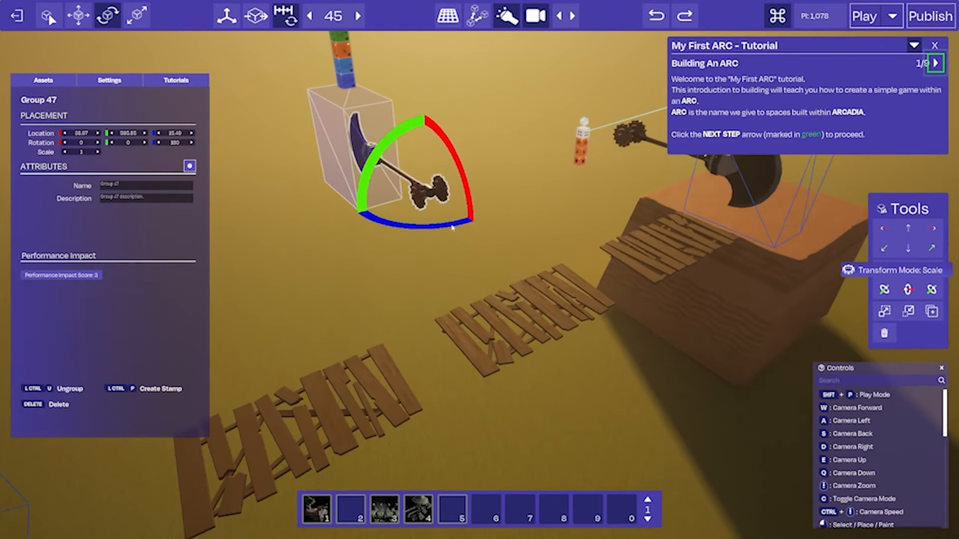
right_click_drag(343, 132, 417, 265)
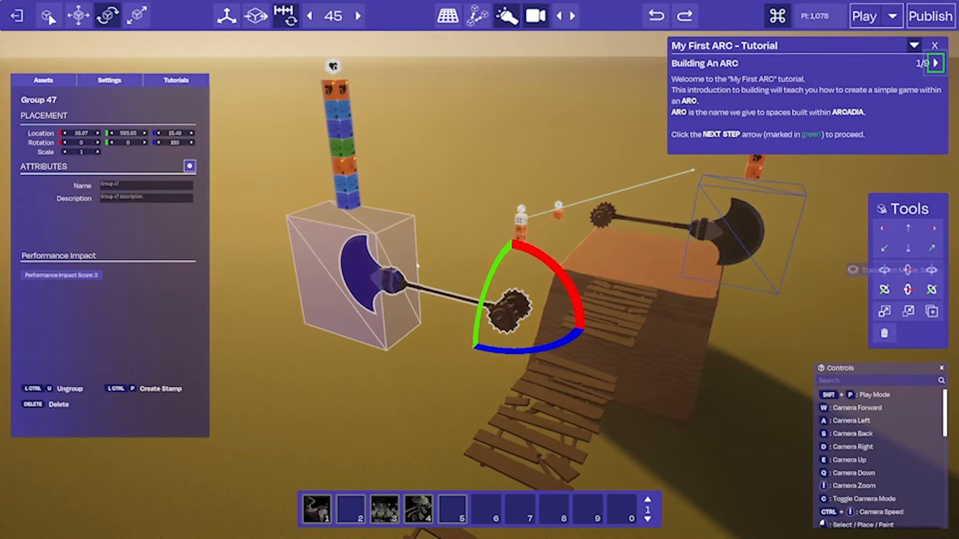
right_click_drag(369, 210, 419, 272)
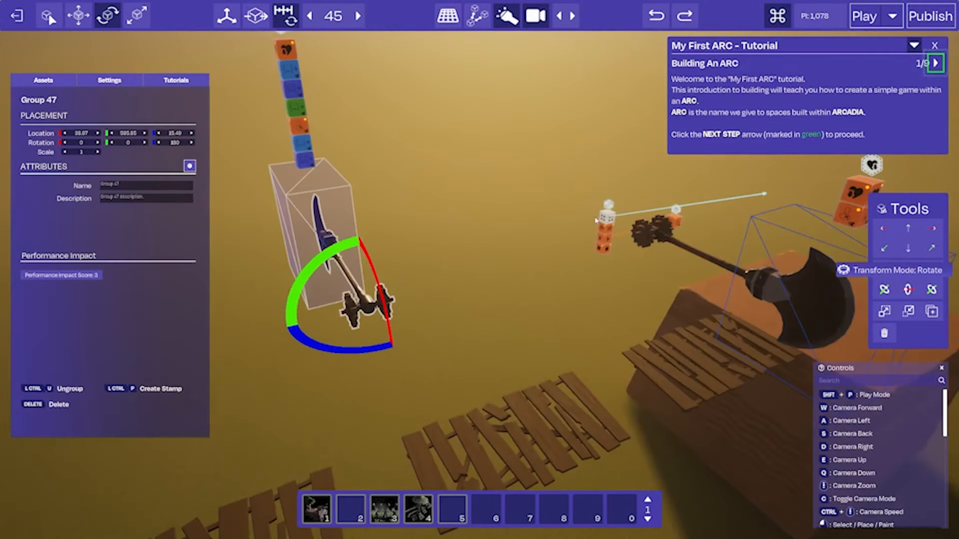
- Link the Rotate Node's Act On block to both duplicated axe groups
left_click(418, 271)
left_click_drag(329, 237, 330, 236)
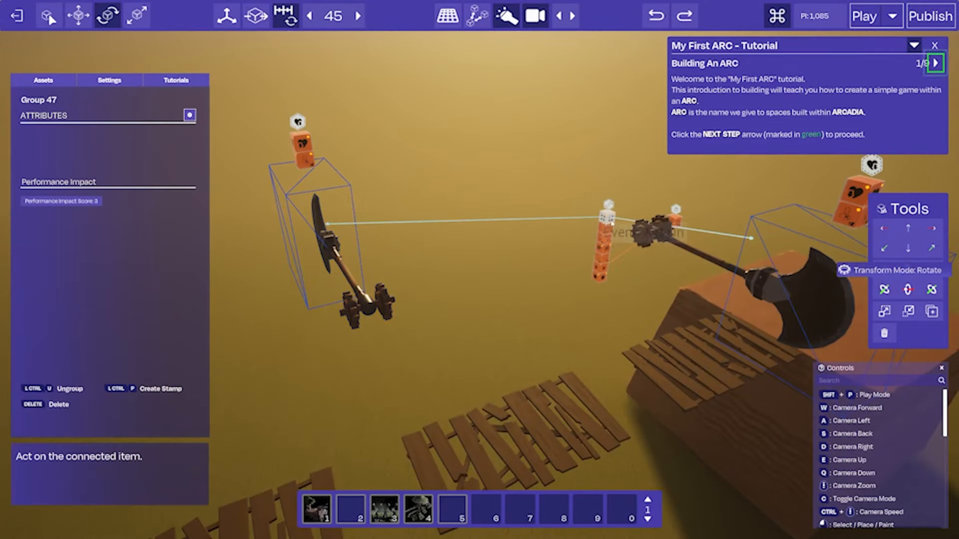
left_click_drag(606, 218, 344, 331)
key("a")
key("s")
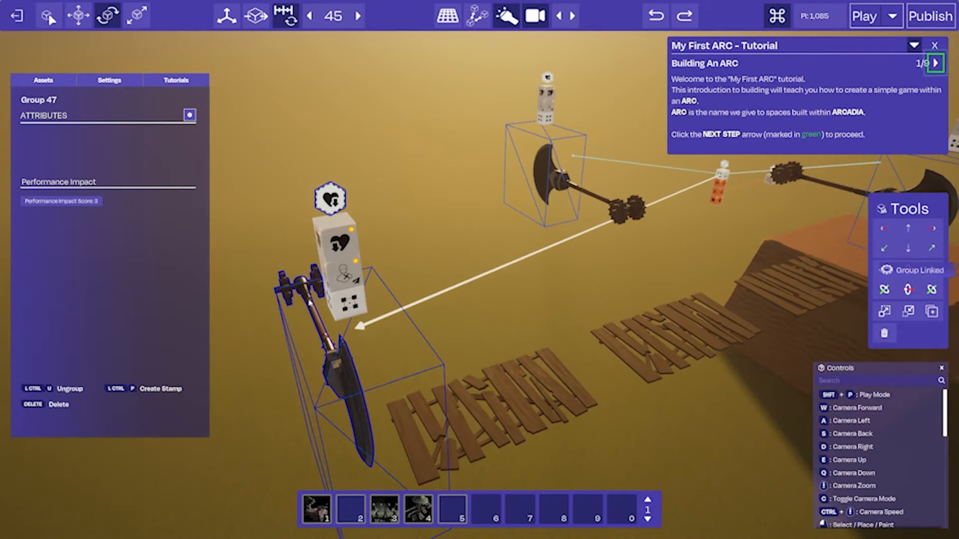
left_click_drag(311, 303, 310, 304)
- Playtest the bridge by running and jumping past the three swinging axes, and return to Builder mode
key("d")
right_click_drag(319, 279, 270, 192)
left_click(878, 24)
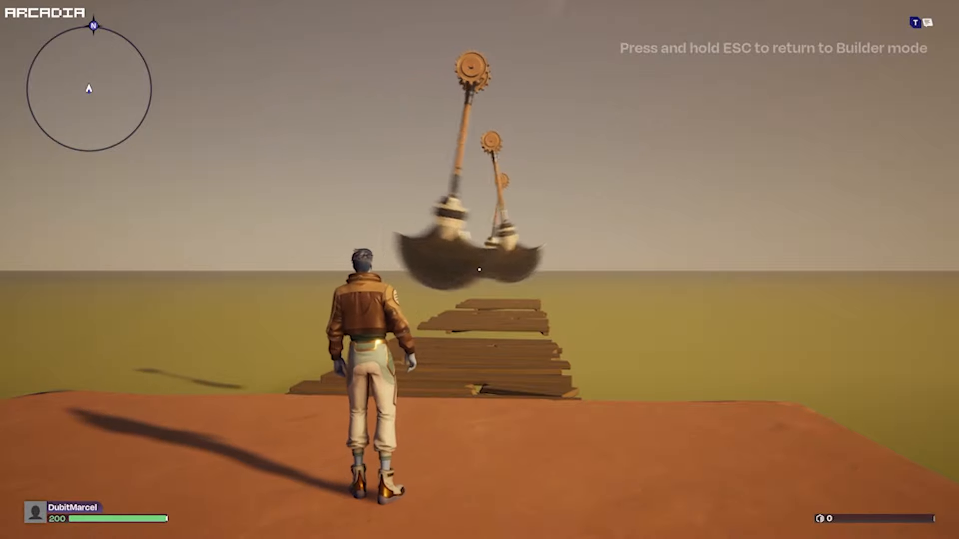
key("w")
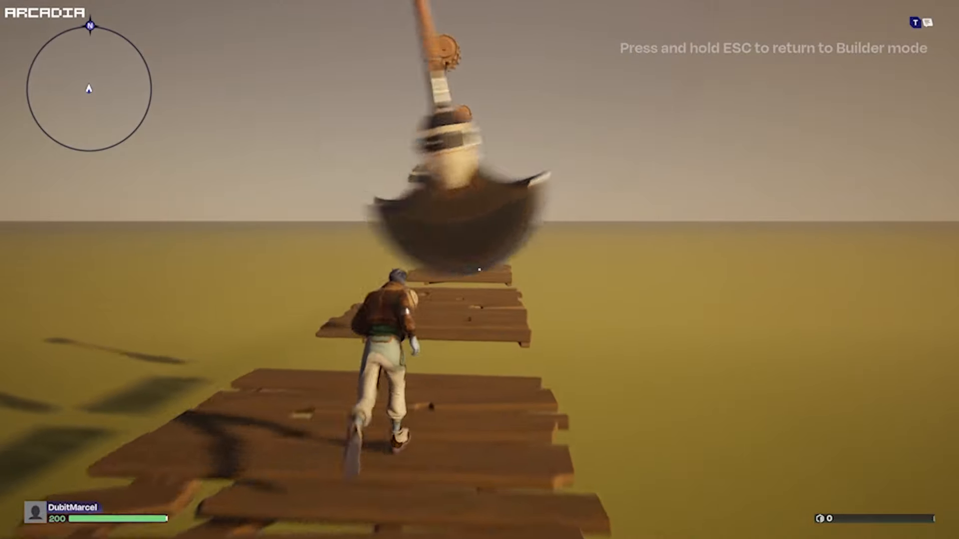
key("space")
key("space")
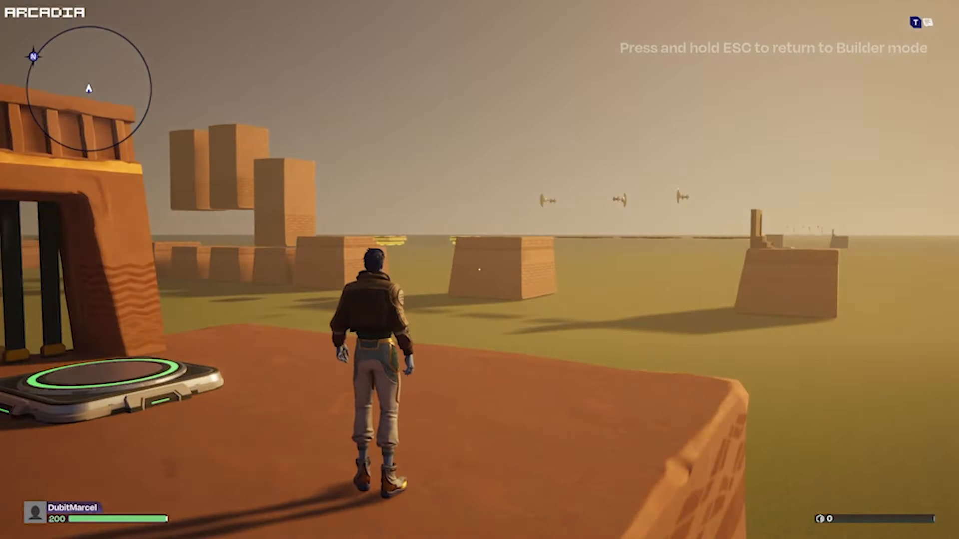
key("Escape")
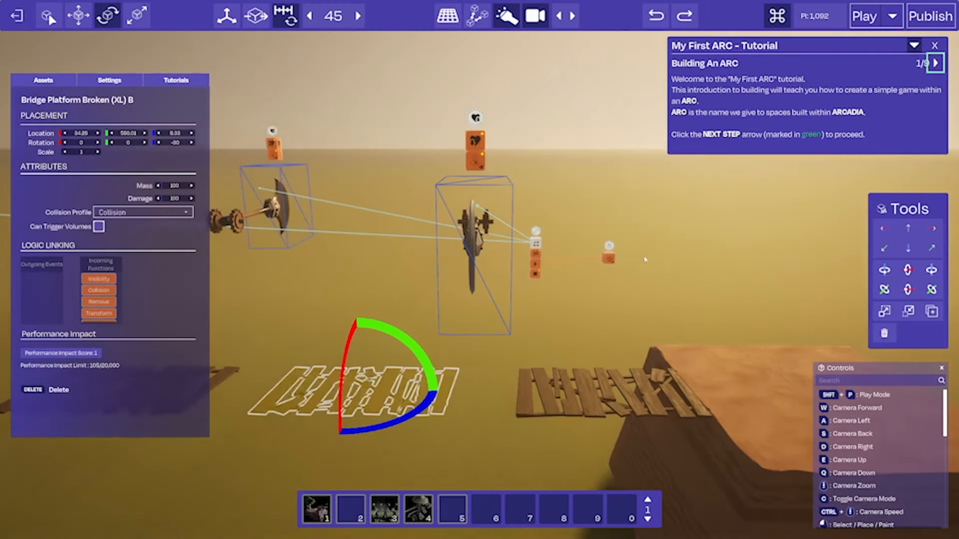
- Group the axe nearest the canyon block with its damage volume, the Rotate Node and the power-icon node
left_click_drag(422, 127, 457, 200)
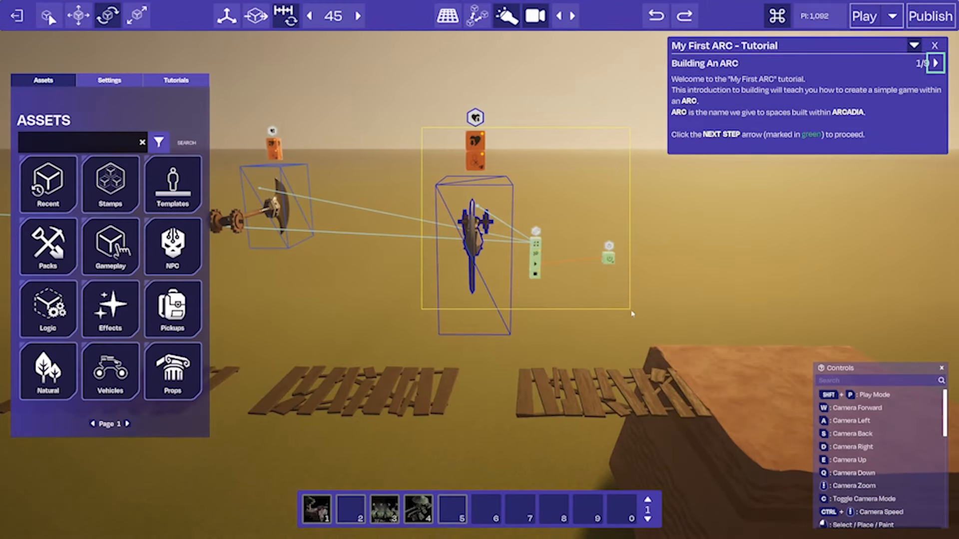
left_click_drag(632, 313, 634, 313)
key("d")
key("ctrl+g")
key("s")
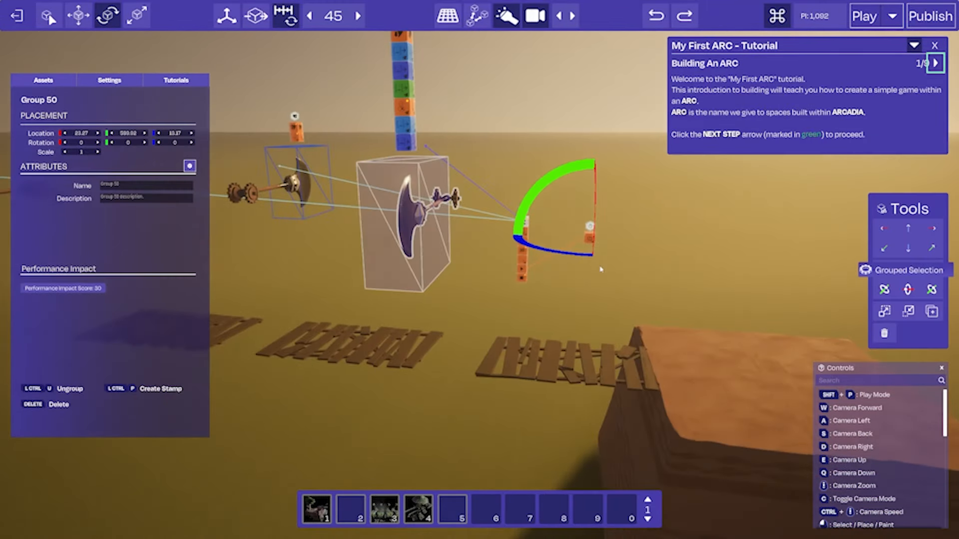
- Try out a duplicate of the combined axe and logic node group beyond the bridge, and delete that copy
left_click_drag(584, 236, 666, 250)
key("d")
left_click(642, 186)
left_click(537, 220)
key("d")
right_click_drag(667, 251, 398, 88)
left_click(483, 245)
left_click(417, 198)
key("ctrl+d")
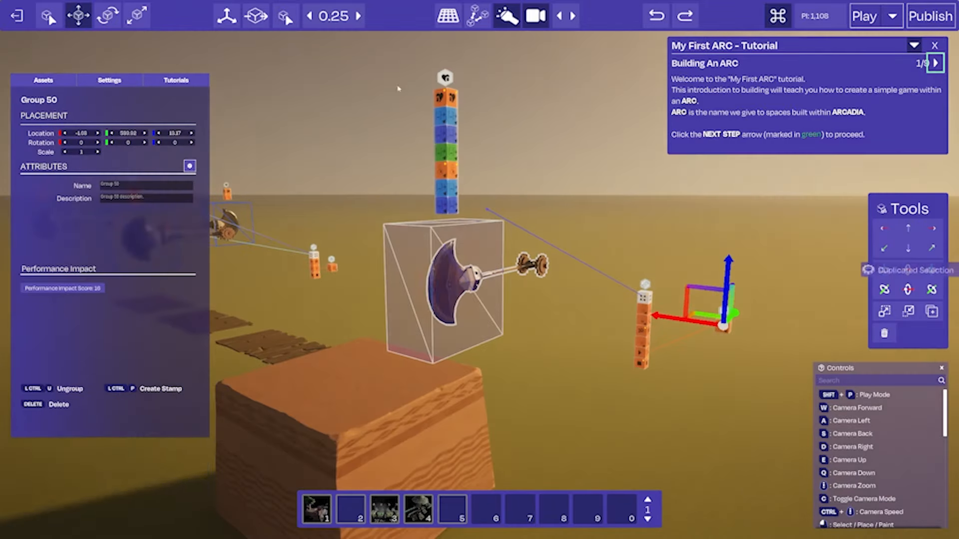
key("s")
key("w")
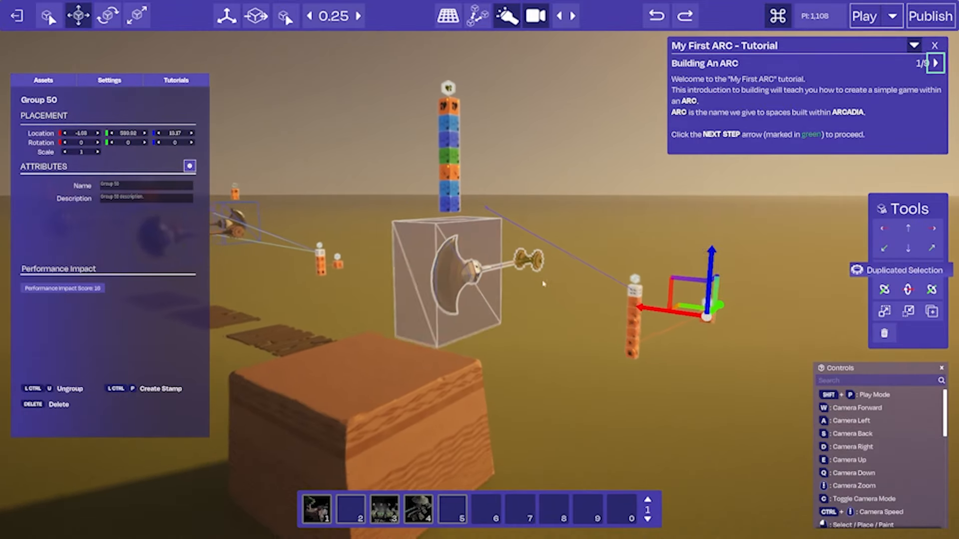
left_click_drag(652, 310, 444, 274)
key("a")
key("w")
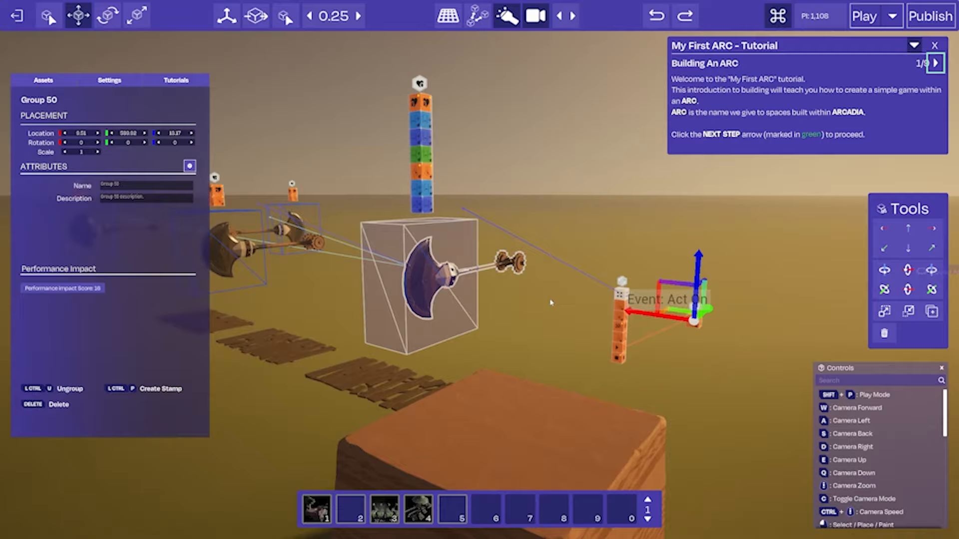
key("Delete")
- Save the ARC
key("s")
key("w")
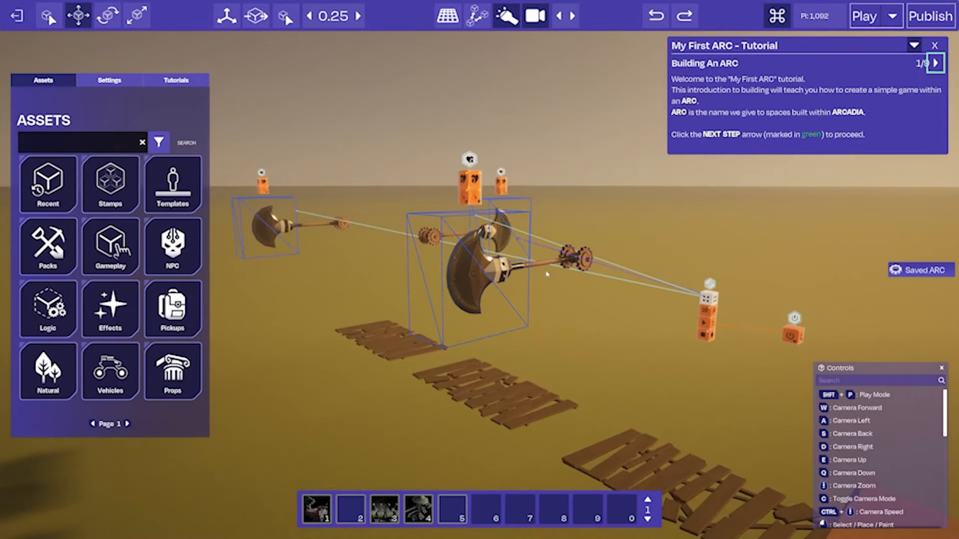
right_click_drag(546, 272, 550, 274)
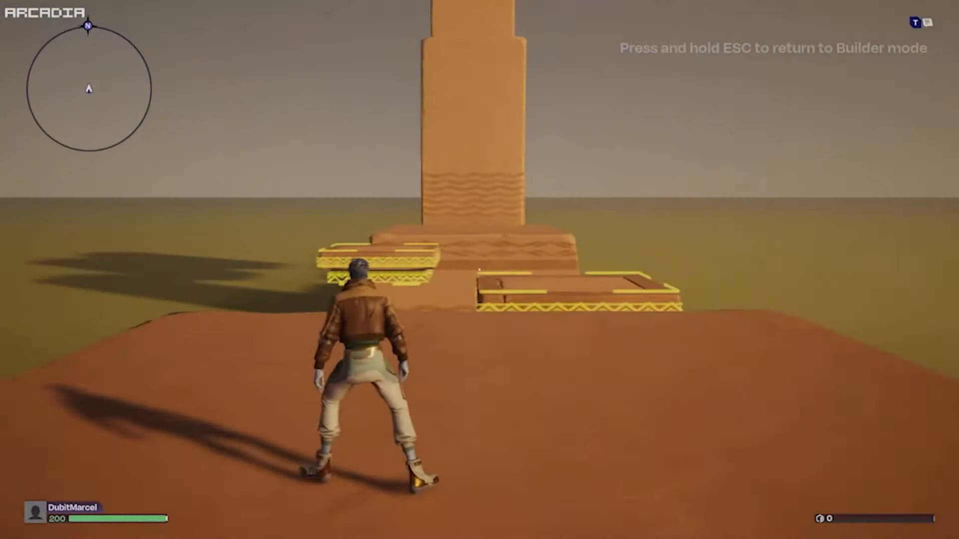
- Playtest the obstacle course section with the moving platforms beside the canyon blocks
key("w")
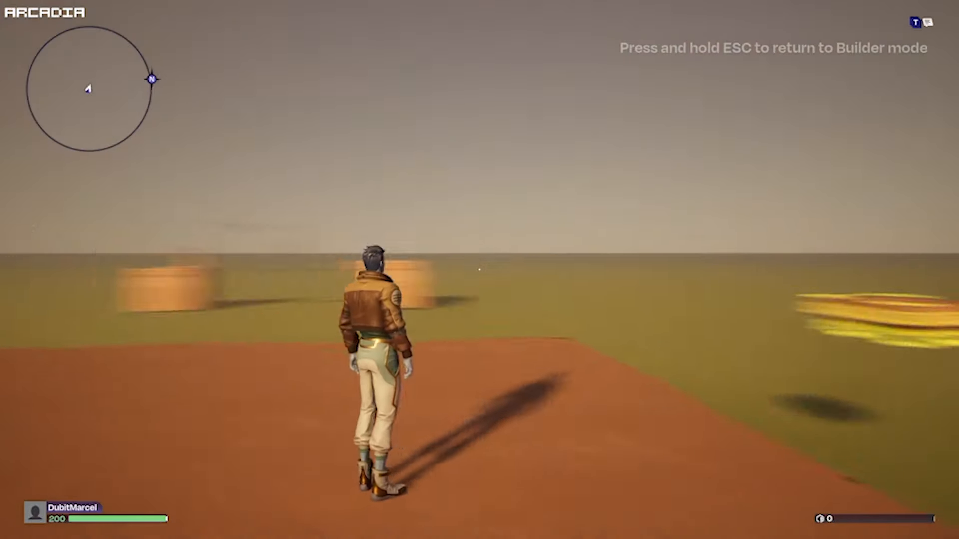
key("w")
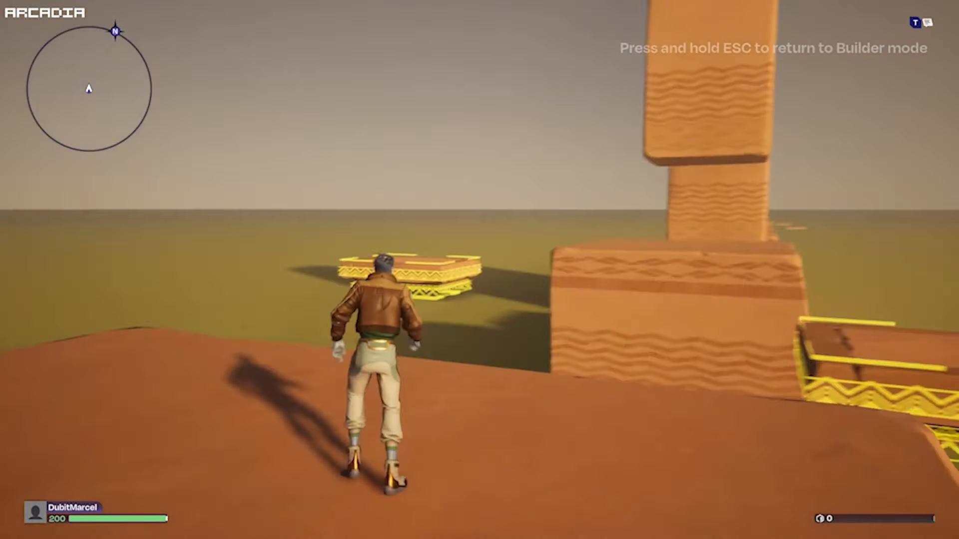
key("a")
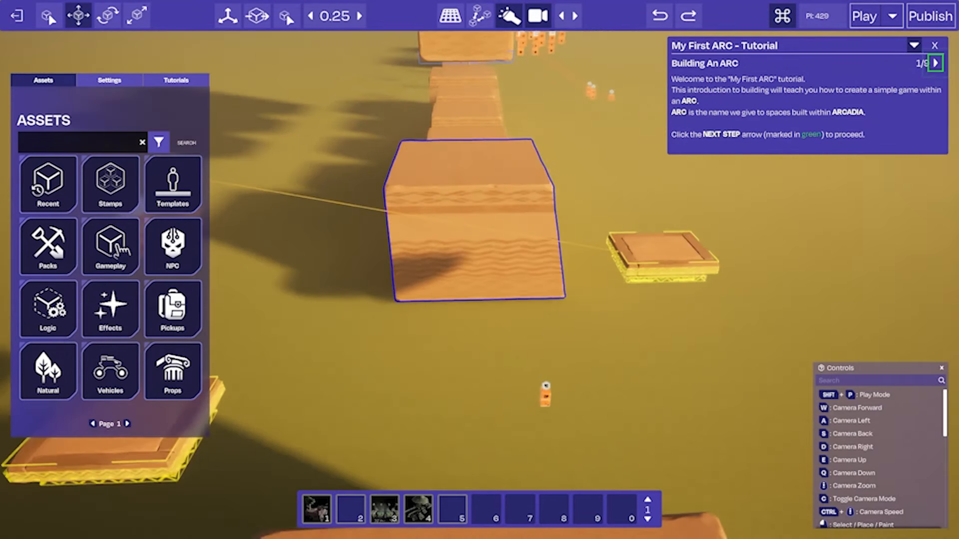
- Examine the Move Node of the nearer moving platform, including its translation, duration, loop mode and links
key("w")
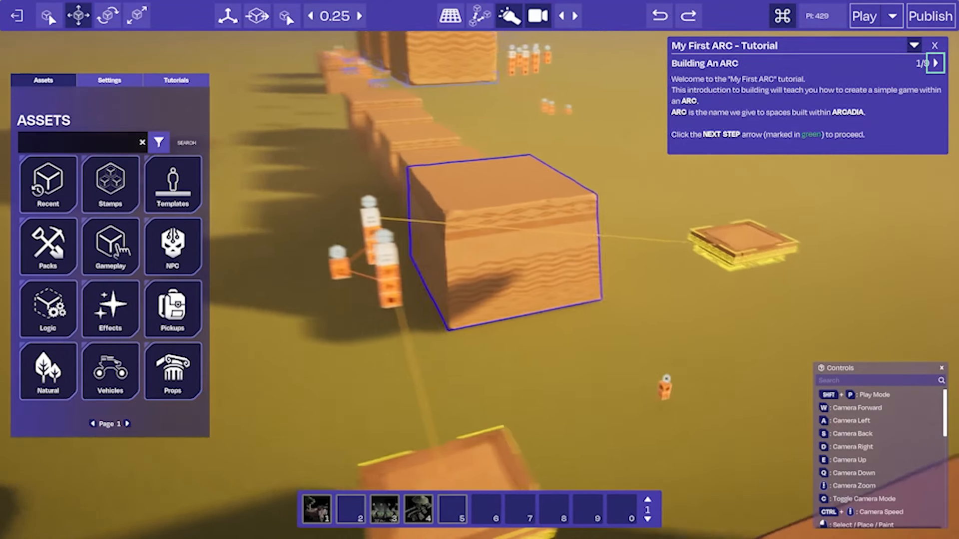
key("w")
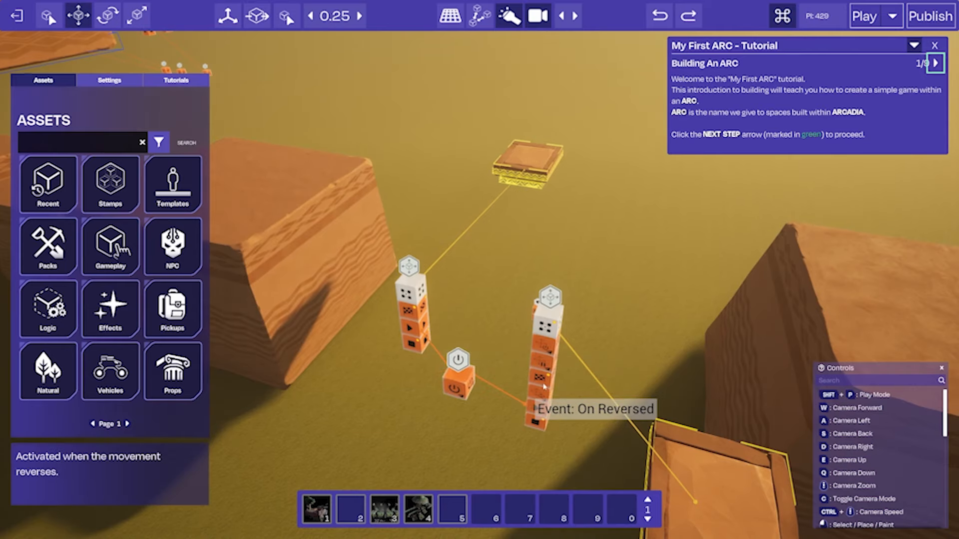
left_click(545, 386)
key("d")
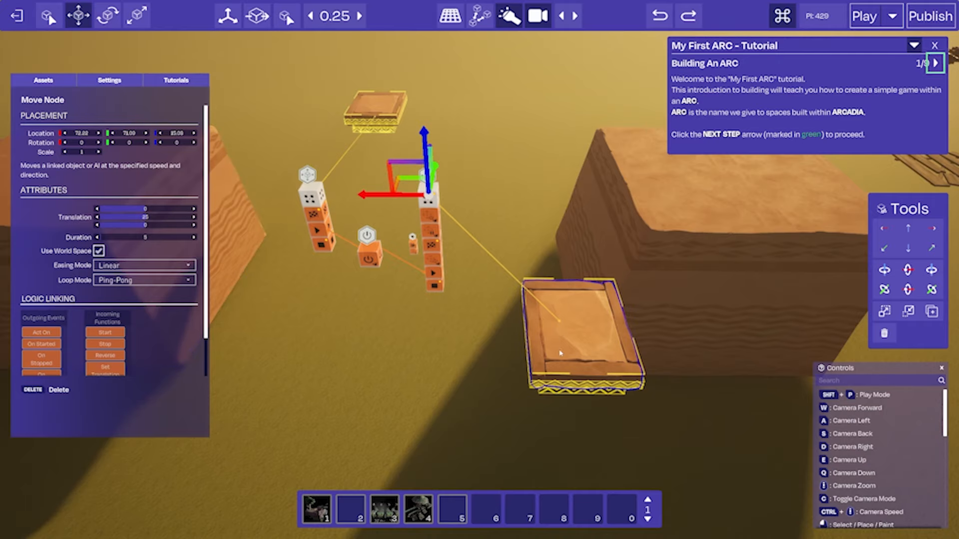
right_click_drag(405, 309, 223, 274)
key("a")
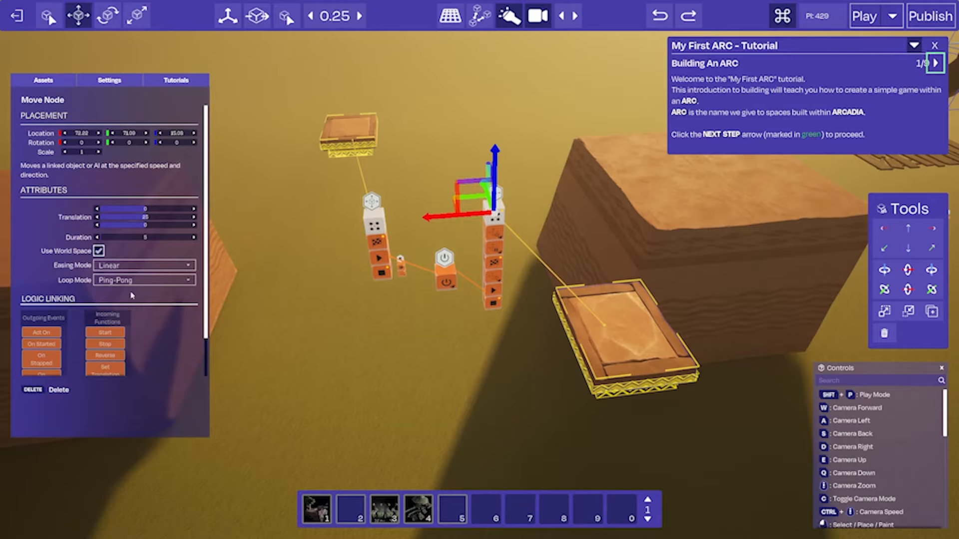
key("w")
key("a")
right_click_drag(619, 320, 682, 339)
key("d")
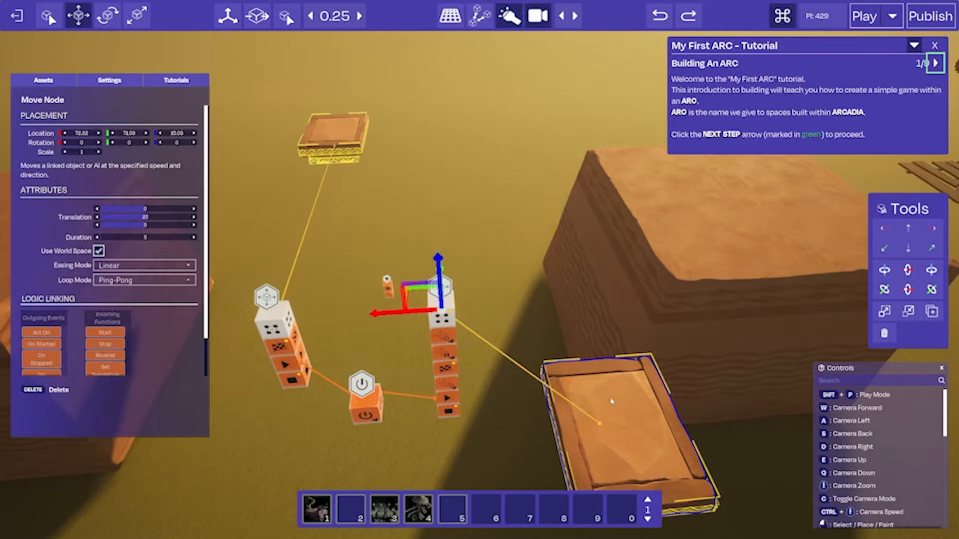
- Examine the other moving platform's Move Node, comparing its translation direction and its link to the shared power-icon node
key("a")
right_click_drag(612, 401, 578, 214)
key("d")
key("w")
key("d")
key("a")
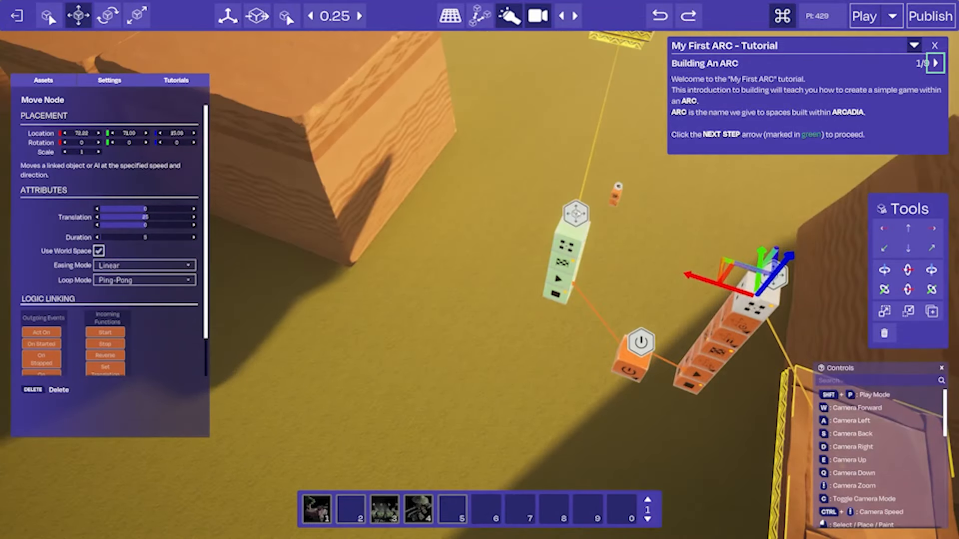
left_click(578, 214)
right_click_drag(557, 296, 578, 298)
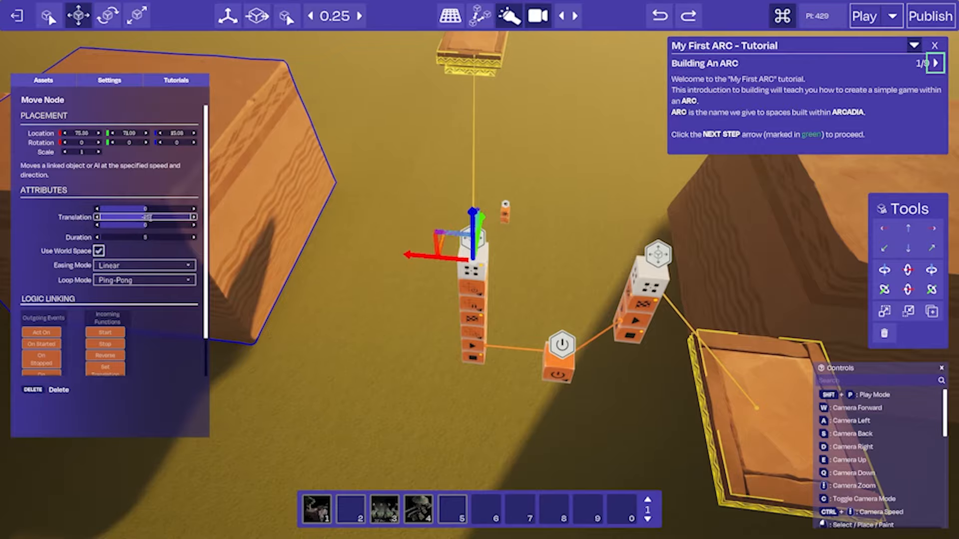
key("d")
right_click_drag(500, 259, 400, 292)
key("w")
key("d")
key("a")
left_click(486, 302)
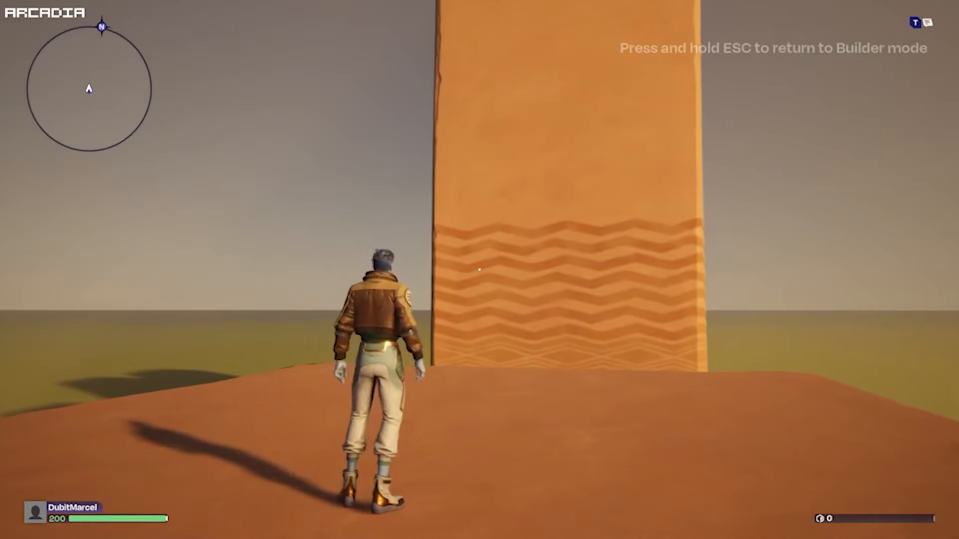
- Playtest the section with the rising and falling canyon pillars
key("w")
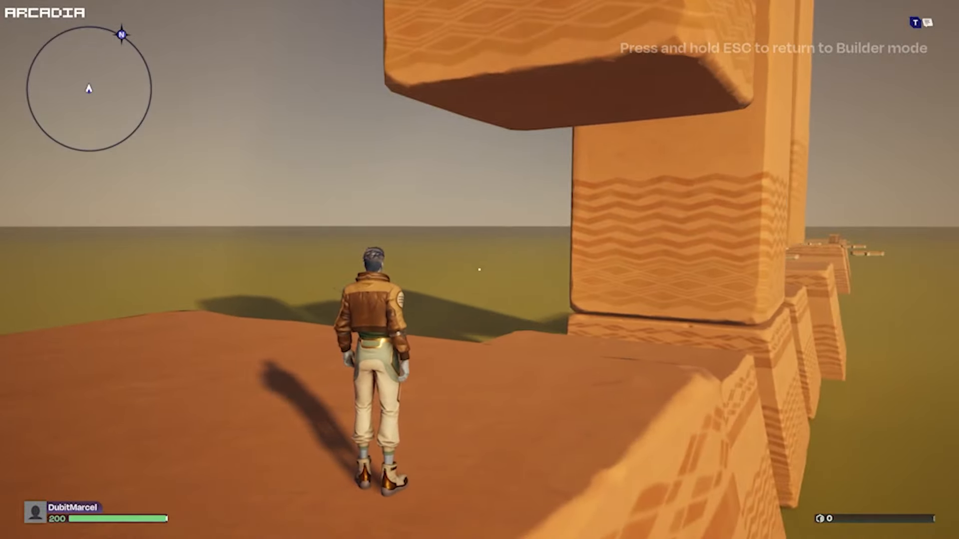
key("w")
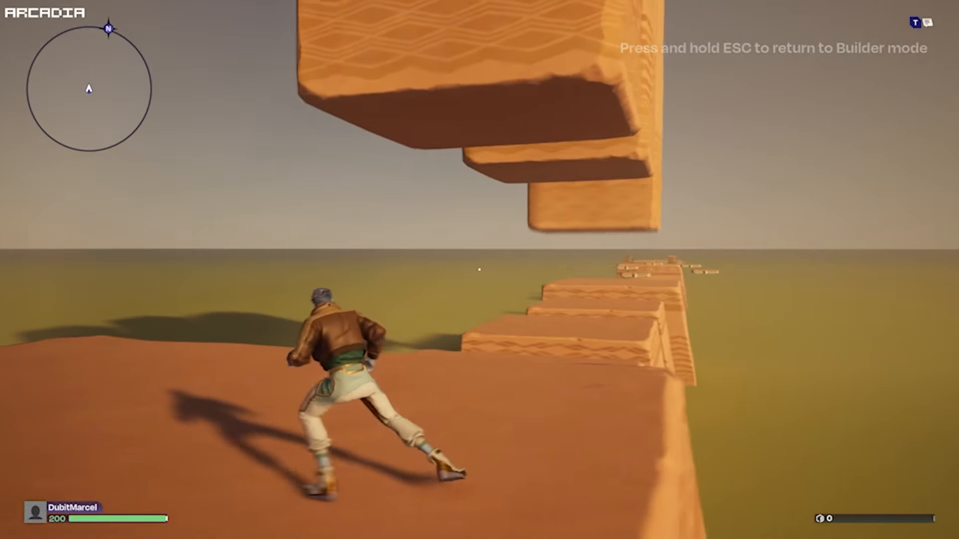
key("w")
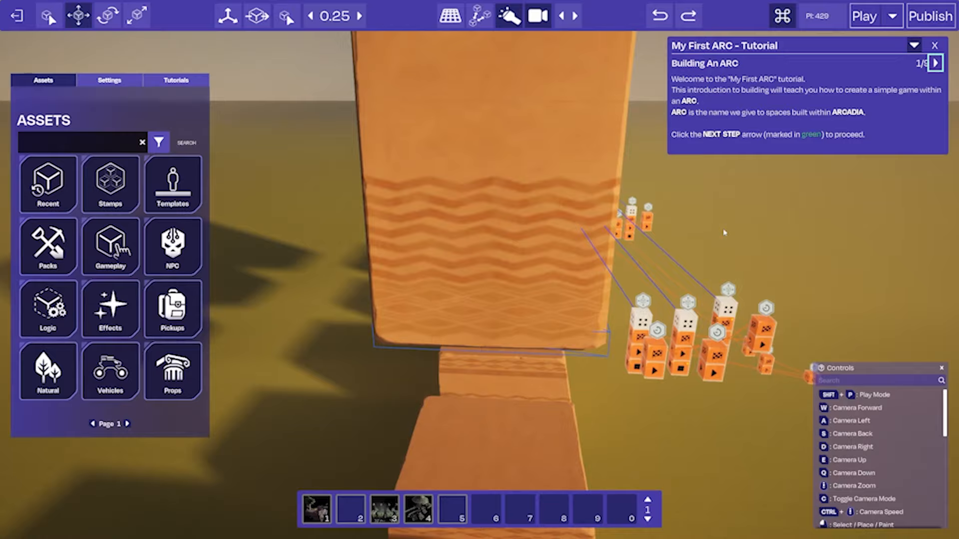
- Examine the Move Nodes and timer nodes beside the falling canyon pillar and how they are linked together
key("w")
right_click_drag(709, 269, 693, 273)
key("s")
key("d")
right_click_drag(560, 227, 544, 220)
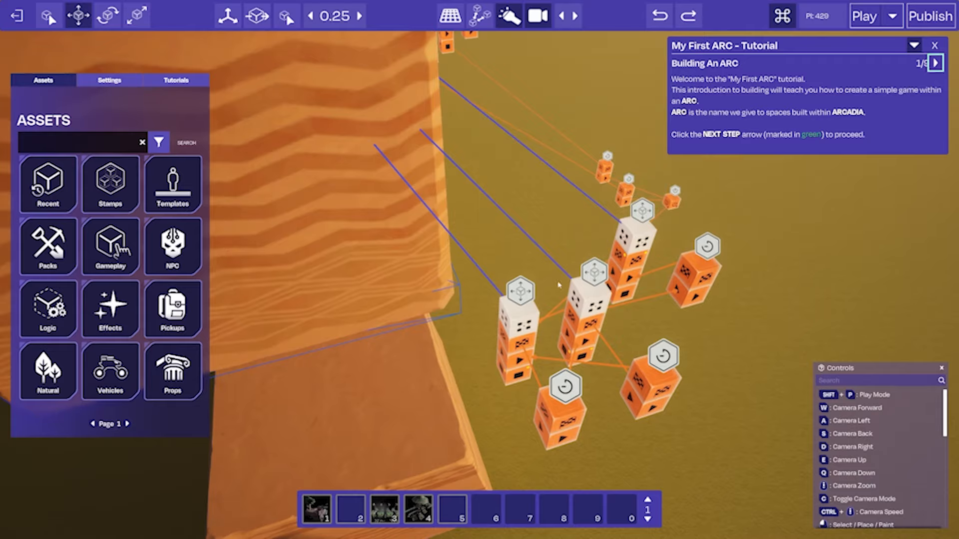
key("d")
right_click_drag(560, 285, 492, 287)
key("s")
key("d")
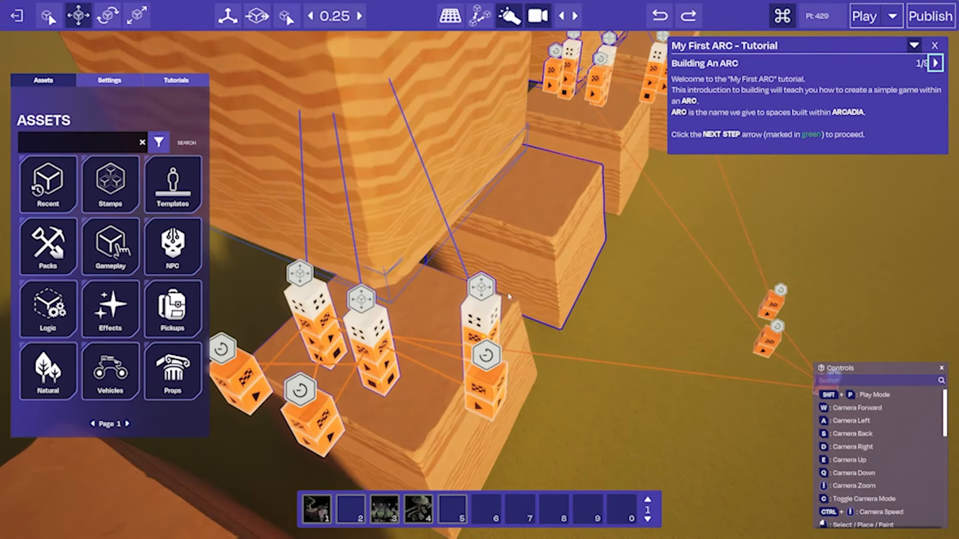
right_click_drag(540, 225, 517, 227)
key("a")
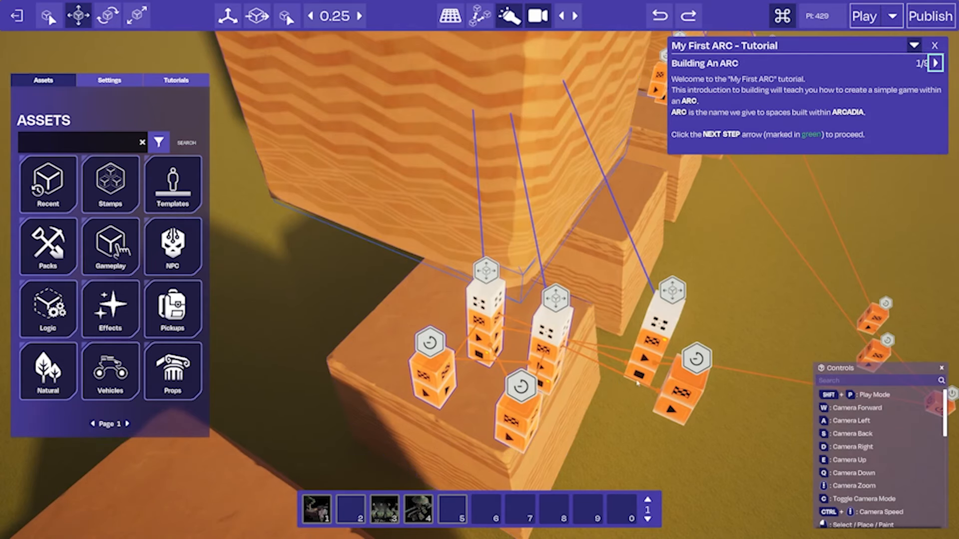
key("s")
right_click_drag(516, 381, 546, 339)
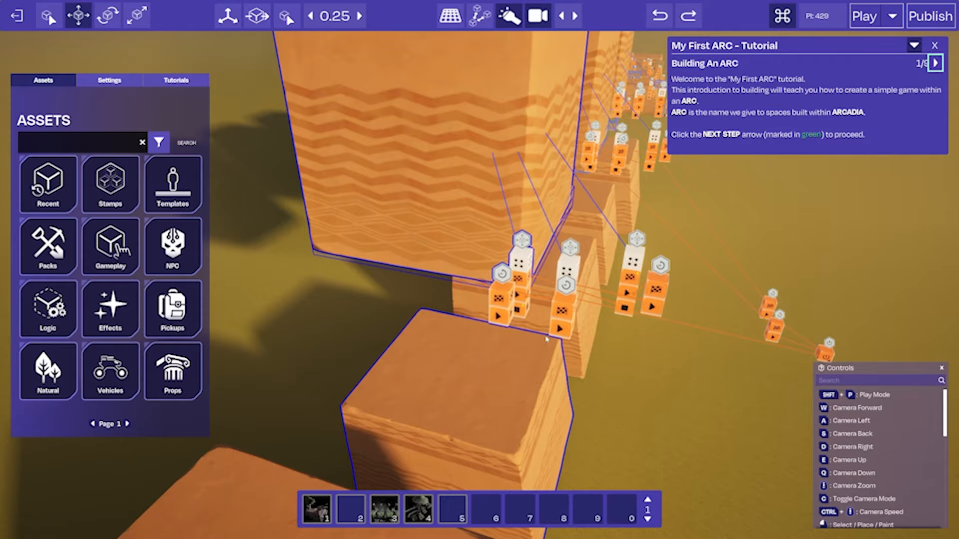
key("d")
right_click_drag(546, 339, 472, 333)
key("w")
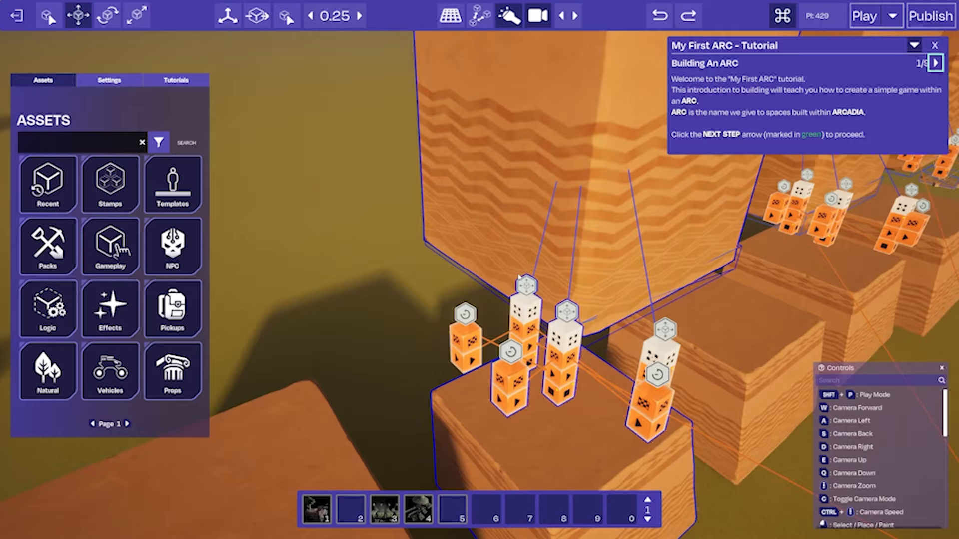
key("a")
right_click_drag(519, 279, 449, 295)
- Ungroup the nearest pillar obstacle and duplicate its pillar and base block, moving the copies along the Y axis to open ground
left_click(486, 263)
key("ctrl+g")
left_click(475, 262)
left_click(530, 384, "ctrl")
left_click(570, 402, "ctrl")
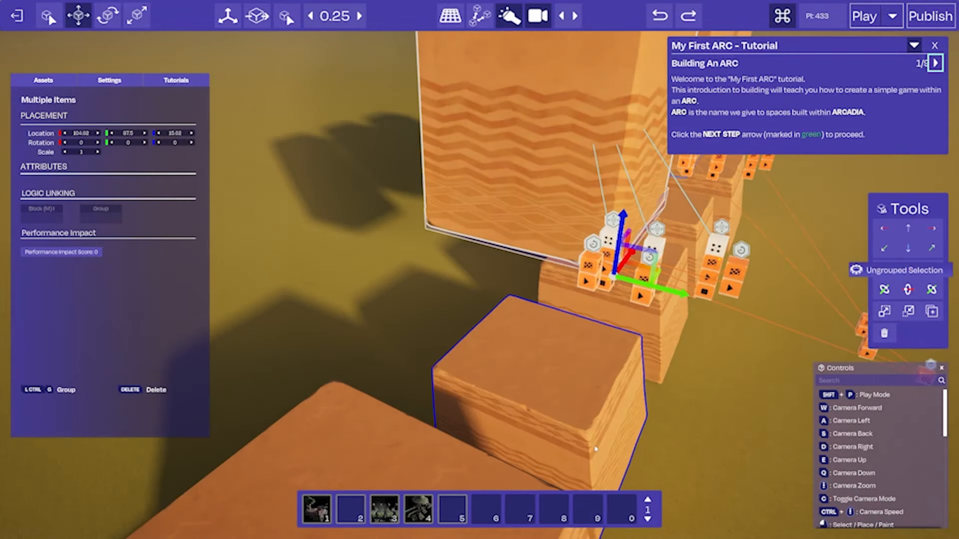
left_click(591, 414, "ctrl")
right_click_drag(592, 414, 607, 370)
key("a")
left_click_drag(685, 324, 419, 262)
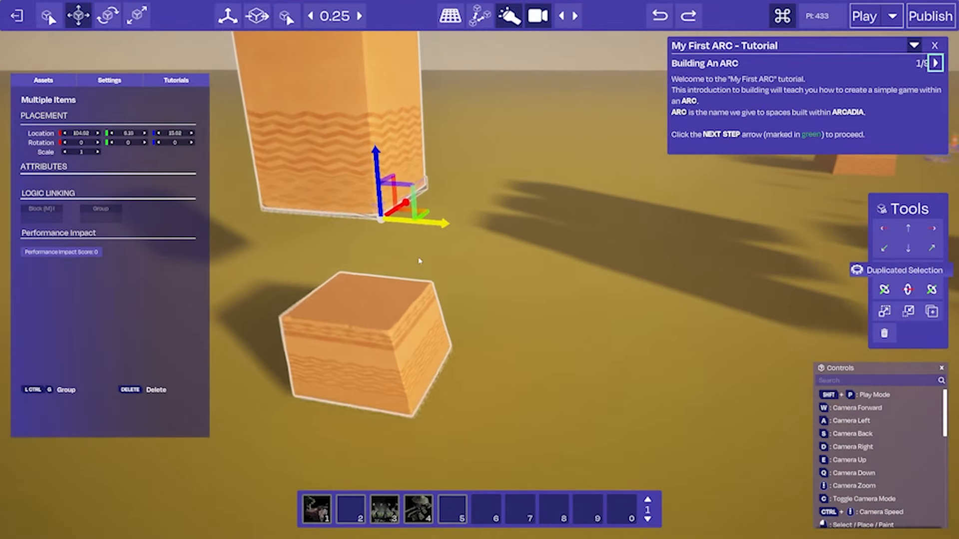
- Ungroup the duplicated pillar into its separate parts
left_click(507, 291)
key("a")
right_click_drag(508, 293, 492, 312)
key("w")
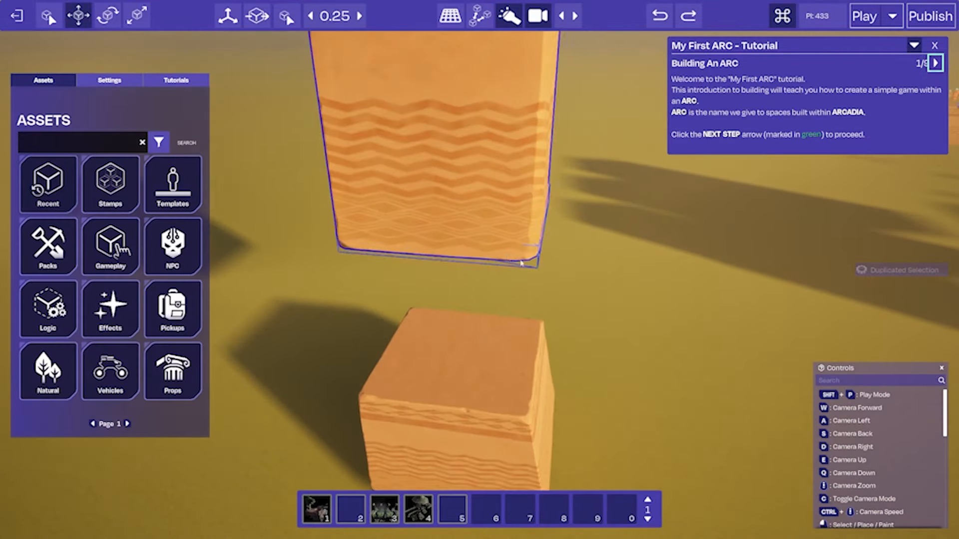
left_click(532, 256)
key("ctrl+u")
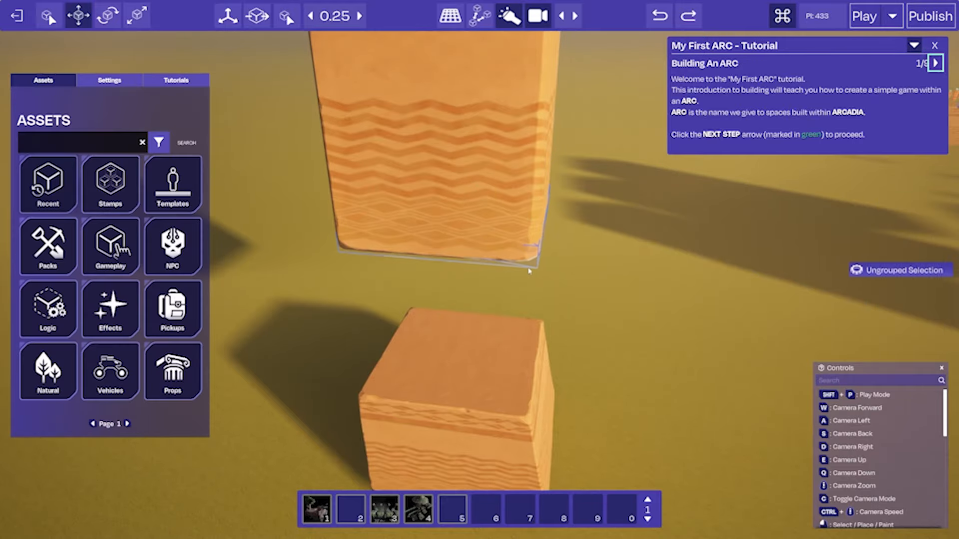
- Raise the copied pillar's block slightly along the vertical axis to expose the damage volume inside its base
right_click_drag(533, 269, 531, 246)
key("q")
left_click(455, 234)
key("w")
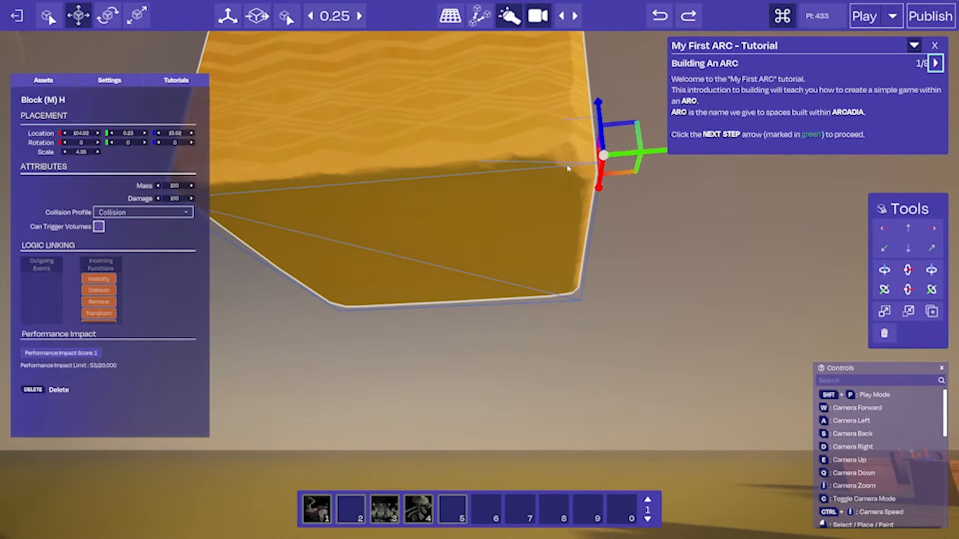
left_click_drag(601, 124, 594, 65)
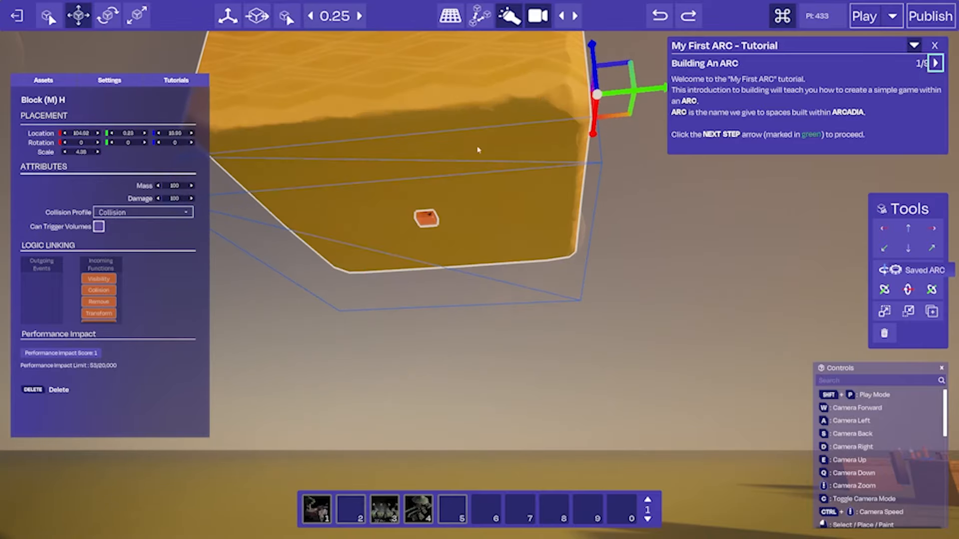
left_click(420, 223)
left_click(517, 166)
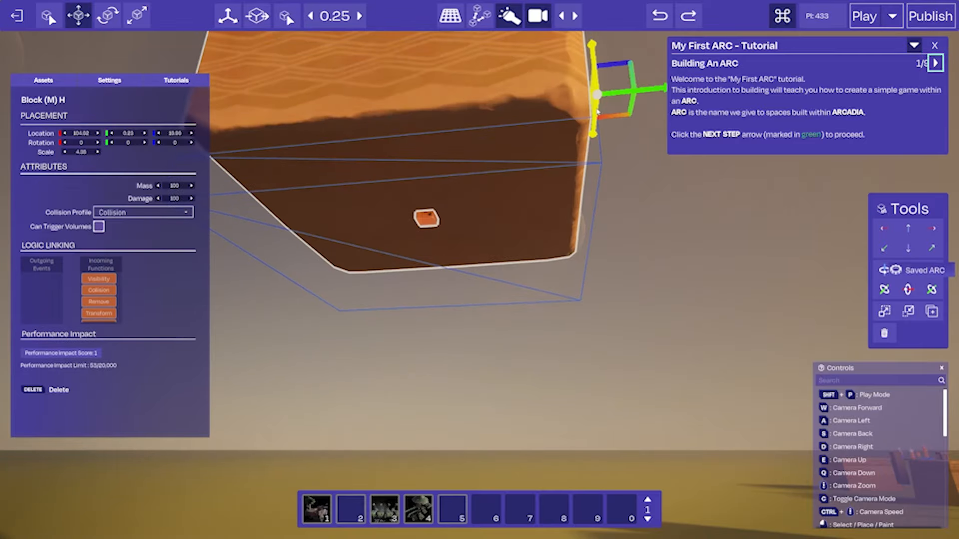
right_click_drag(598, 113, 585, 65)
left_click_drag(568, 198, 576, 248)
key("w")
right_click_drag(576, 248, 563, 275)
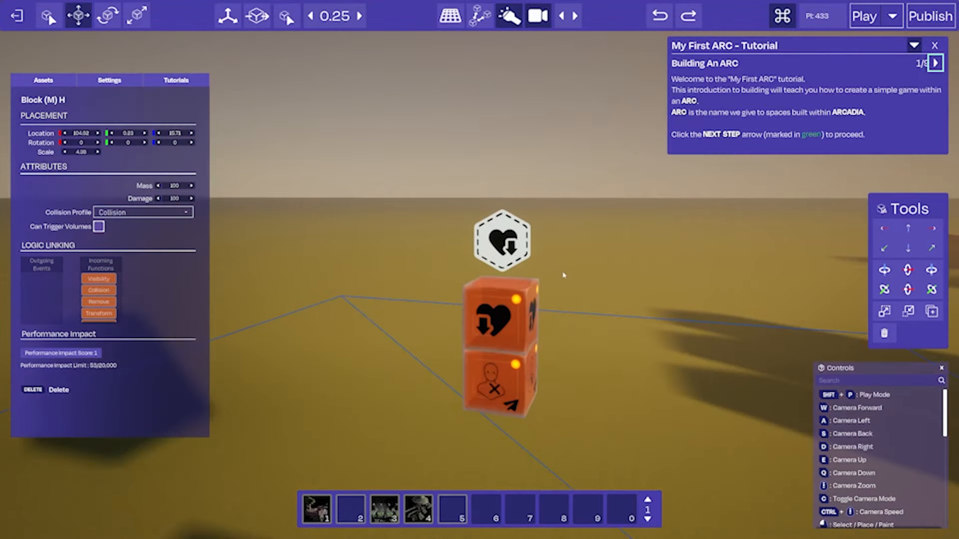
- Select the Box Damage Volume at the pillar's underside and nudge it slightly along the vertical axis
left_click(508, 242)
right_click_drag(508, 243, 508, 253)
key("s")
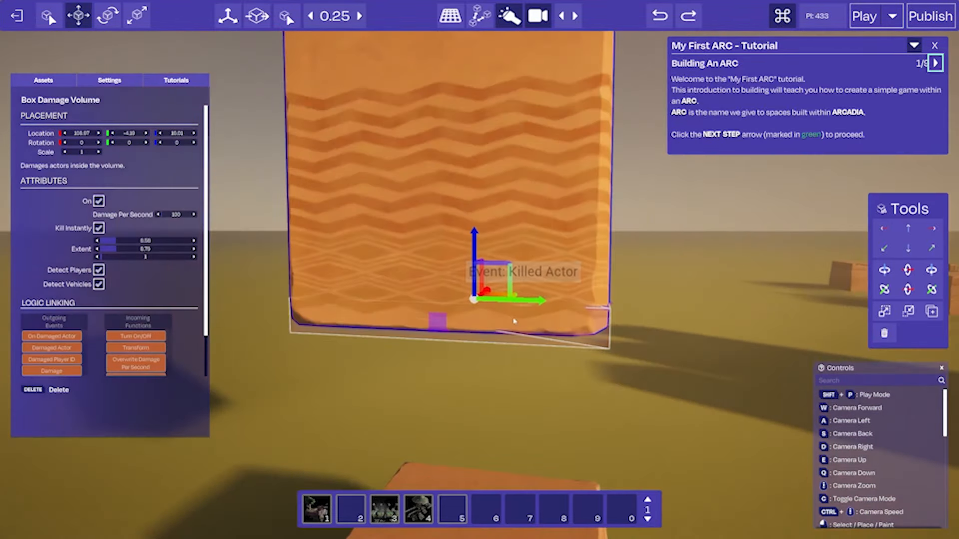
key("q")
key("a")
mouse_move(460, 199)
right_mouse_down()
mouse_move(468, 207)
mouse_move(465, 198)
right_mouse_up()
key("w")
key("s")
key("a")
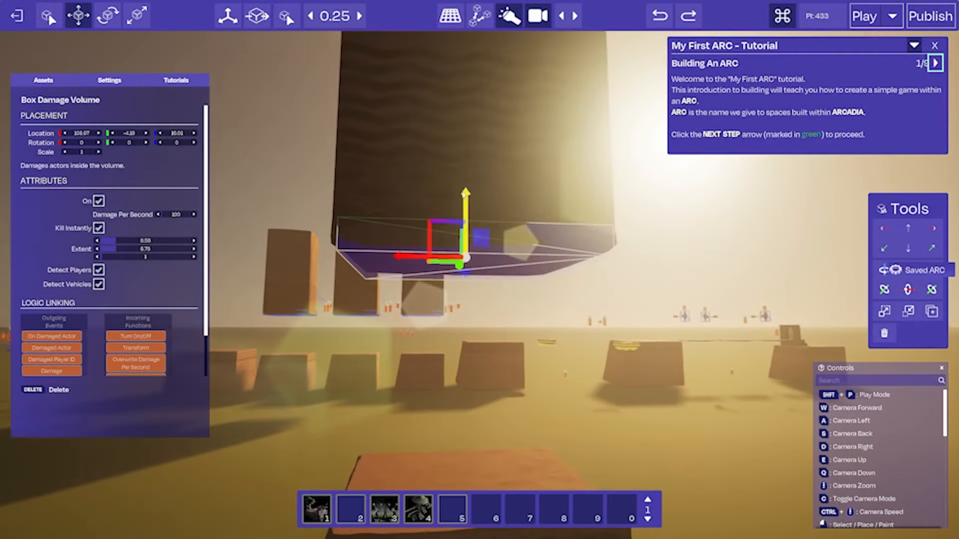
mouse_move(464, 198)
left_mouse_down()
mouse_move(465, 216)
mouse_move(464, 201)
left_mouse_up()
key("d")
right_click_drag(464, 199, 456, 196)
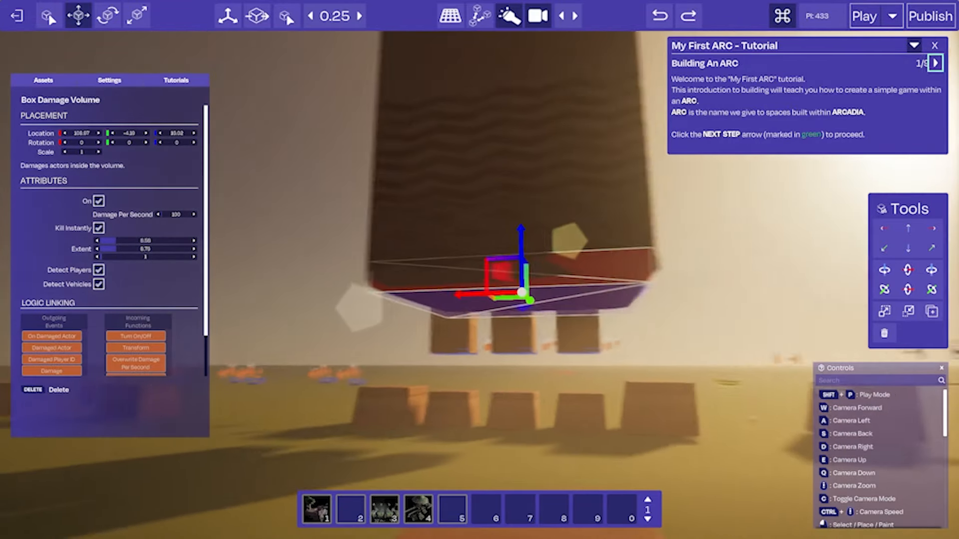
- Group the copied pillar block together with its Box Damage Volume
key("w")
key("d")
right_click_drag(619, 310, 560, 306)
key("s")
left_click(568, 299, "shift")
key("ctrl+g")
key("s")
key("d")
left_click(571, 305)
- Search the assets for "move" and place a Move Node in front of the copied pillar
right_click_drag(320, 219, 330, 224)
key("w")
key("a")
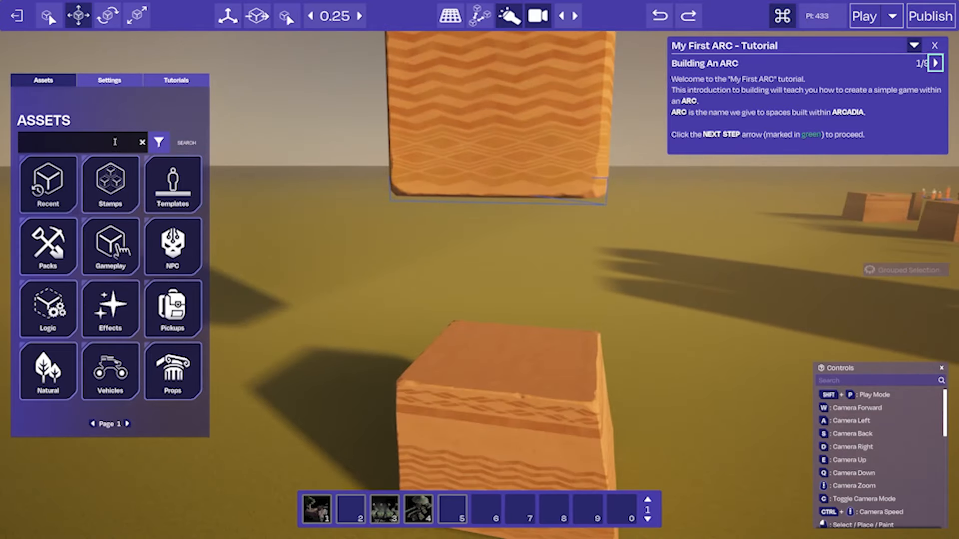
key("Return")
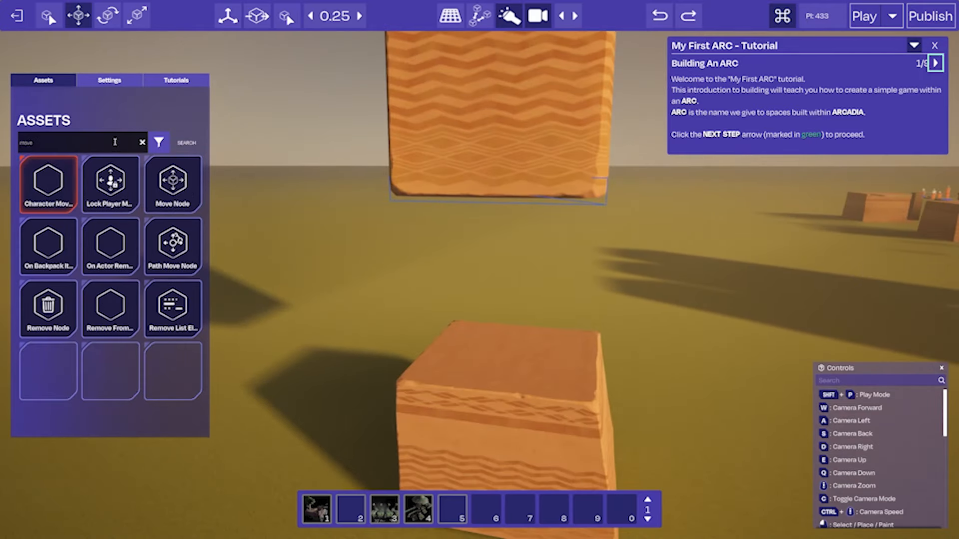
left_click(172, 183)
key("s")
left_click(515, 170)
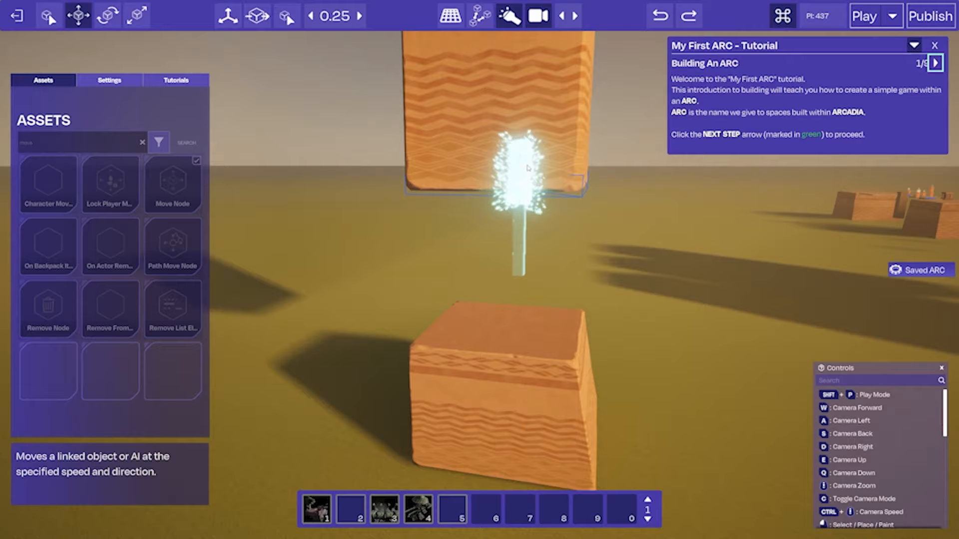
right_click(515, 171)
- Reposition the Move Node in the open space beside the copied pillar
key("w")
key("d")
left_click(453, 172)
key("a")
key("w")
right_click_drag(464, 172, 514, 192)
left_click_drag(474, 192, 580, 224)
key("d")
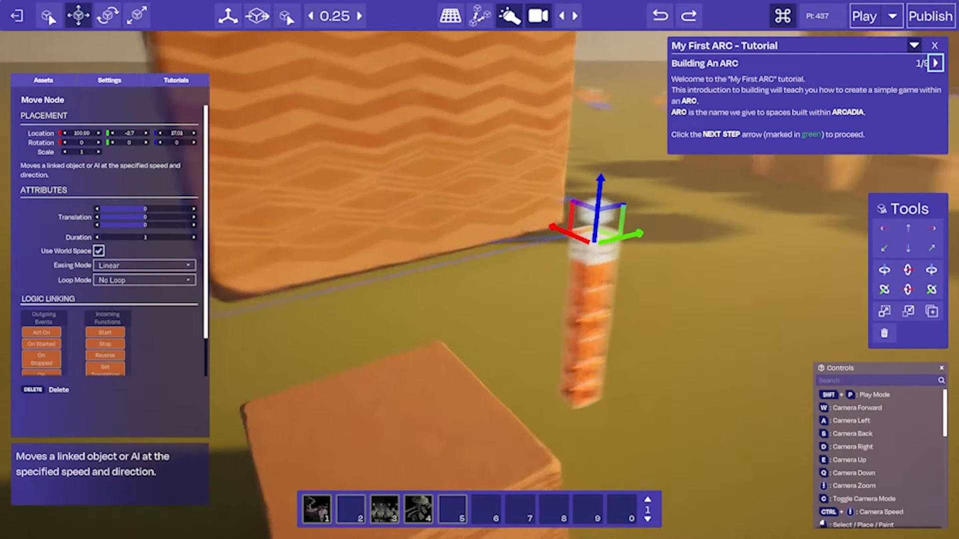
right_click_drag(579, 225, 501, 200)
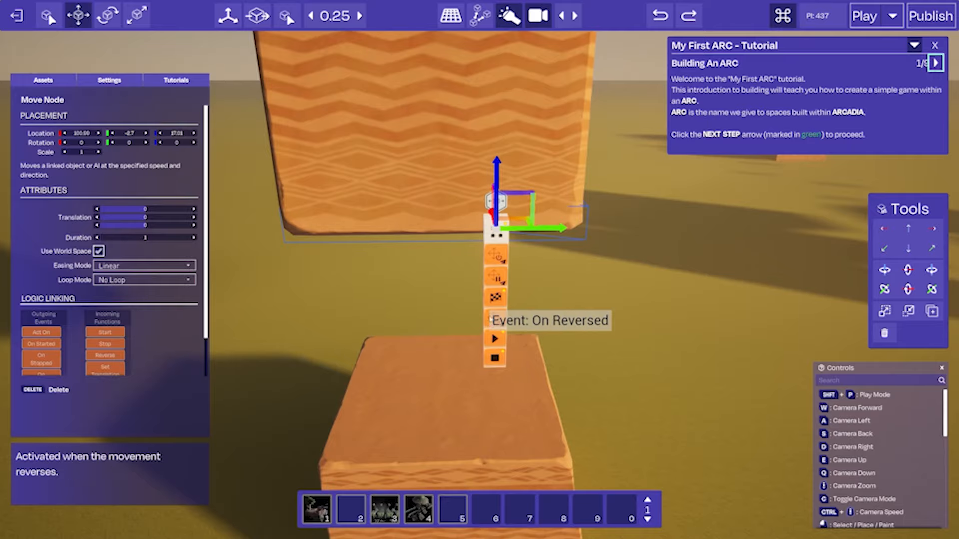
- Duplicate the Move Node along the Y axis to get a second one beside it
key("d")
left_click_drag(405, 230, 585, 231, "alt")
key("d")
right_click_drag(591, 316, 517, 320)
- Link both Move Nodes to the grouped pillar
left_click(519, 194)
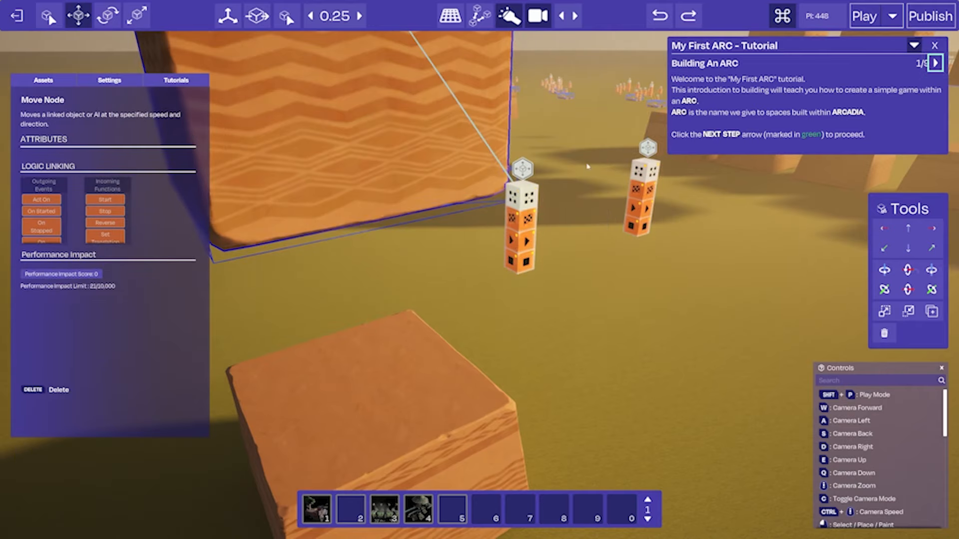
key("a")
right_click_drag(540, 225, 574, 210)
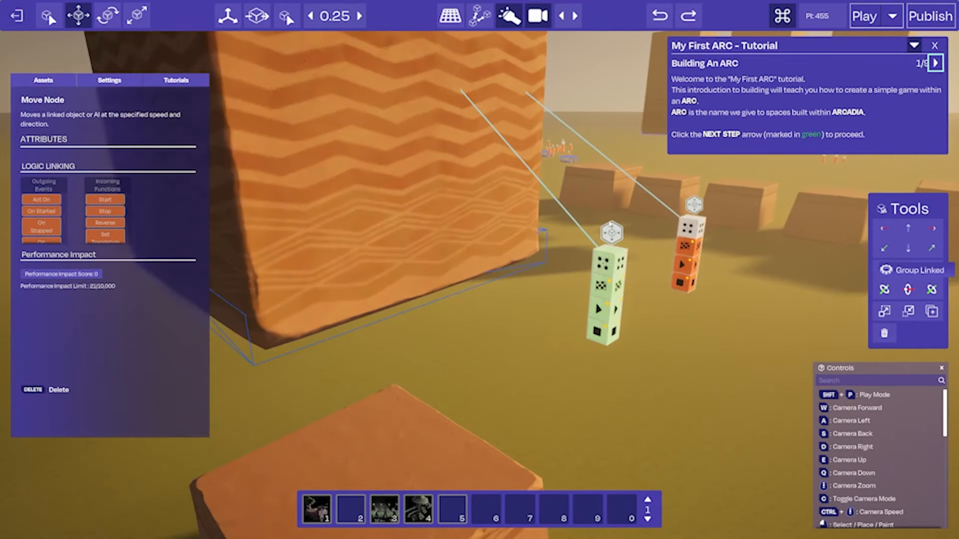
- Set the vertical translation to -10 on the first Move Node and 10 on the second
left_click(609, 263)
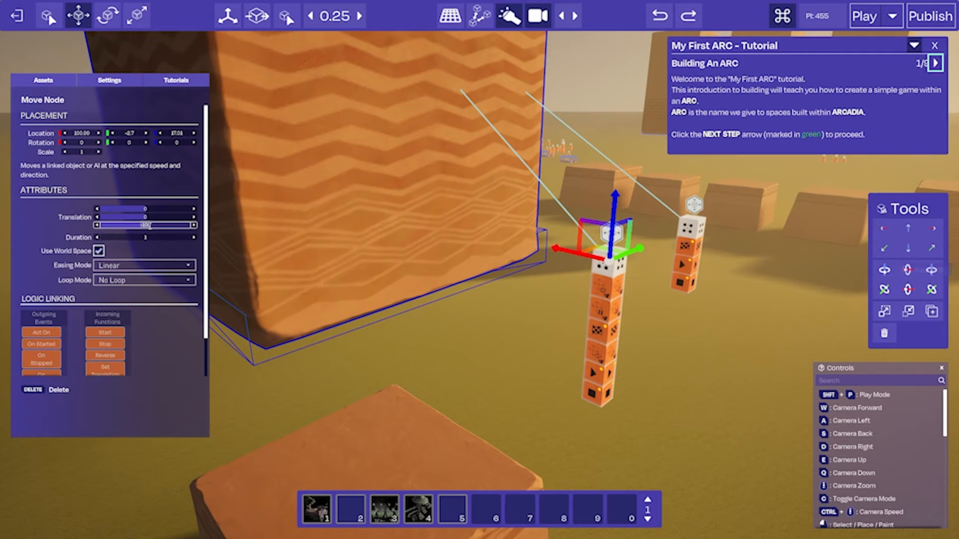
right_click_drag(664, 274, 634, 272)
key("d")
left_click(674, 277)
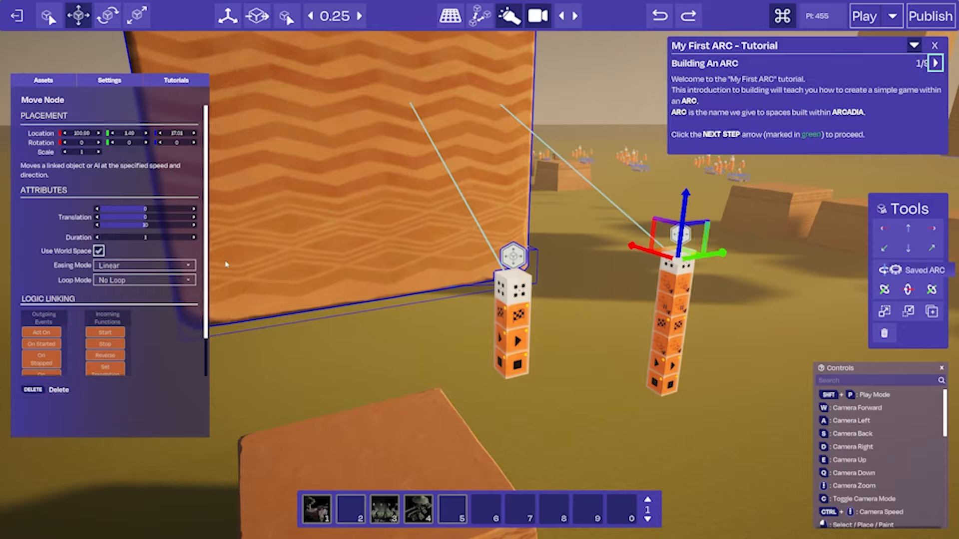
- Search the assets for "on start" and place an On Start Node near the copied pillar's base block
right_click_drag(309, 286, 494, 340)
key("w")
left_click(494, 340)
left_click_drag(426, 356, 597, 429, "alt")
right_click_drag(578, 381, 593, 332)
key("w")
left_click(593, 332)
left_click(95, 140)
double_click(94, 141)
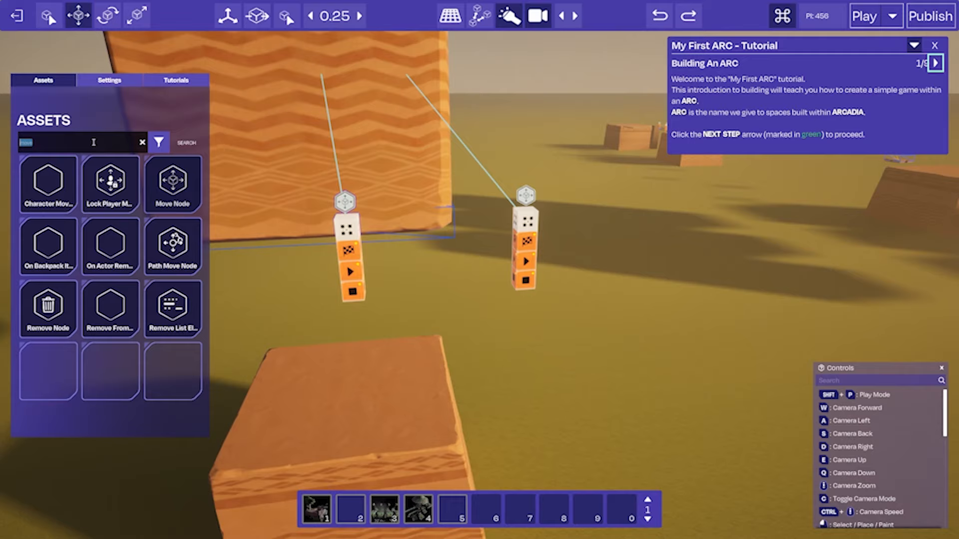
type("onstart")
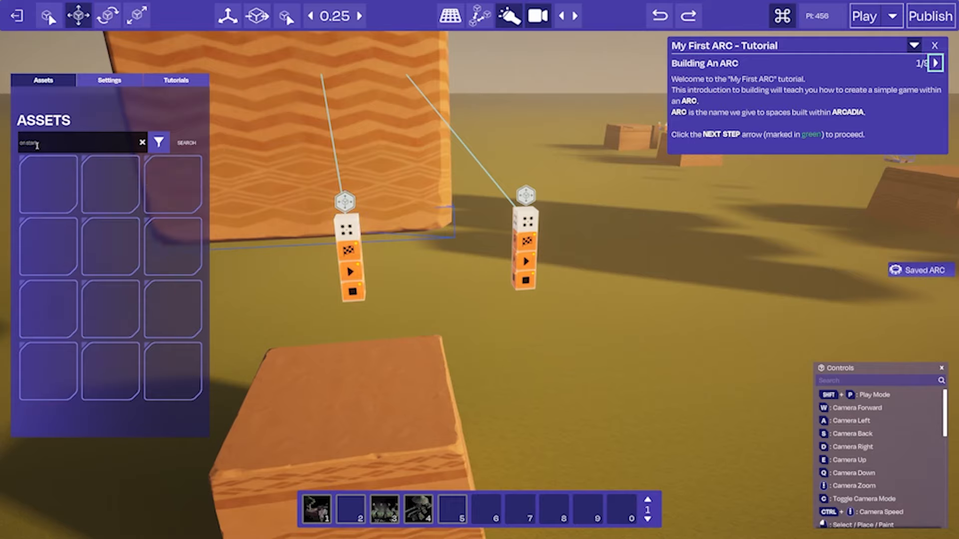
left_click(48, 182)
right_click_drag(220, 250, 407, 339)
left_click(410, 339)
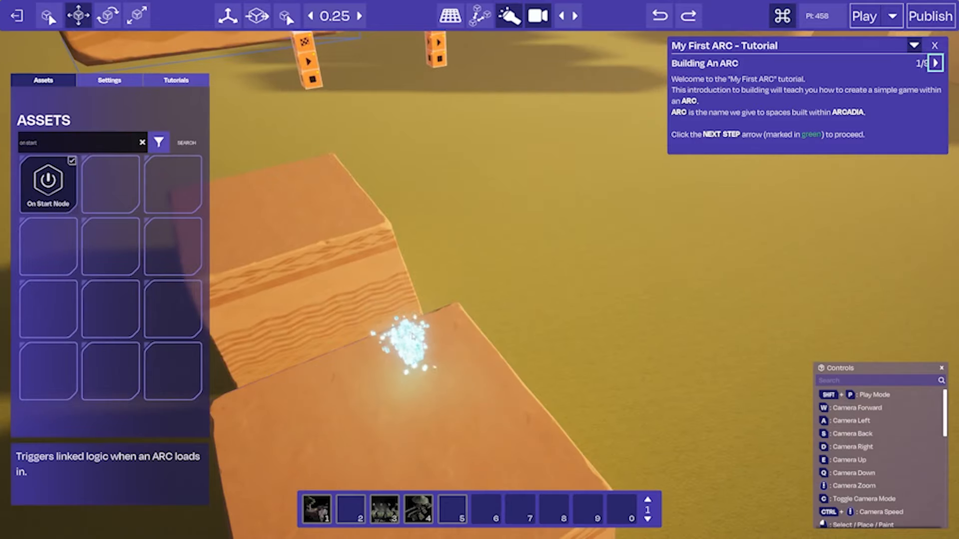
- Link the On Start Node's On Start event to the first Move Node's Start function
left_click(413, 338)
left_click_drag(454, 333, 342, 149)
key("w")
left_click_drag(496, 272, 498, 231)
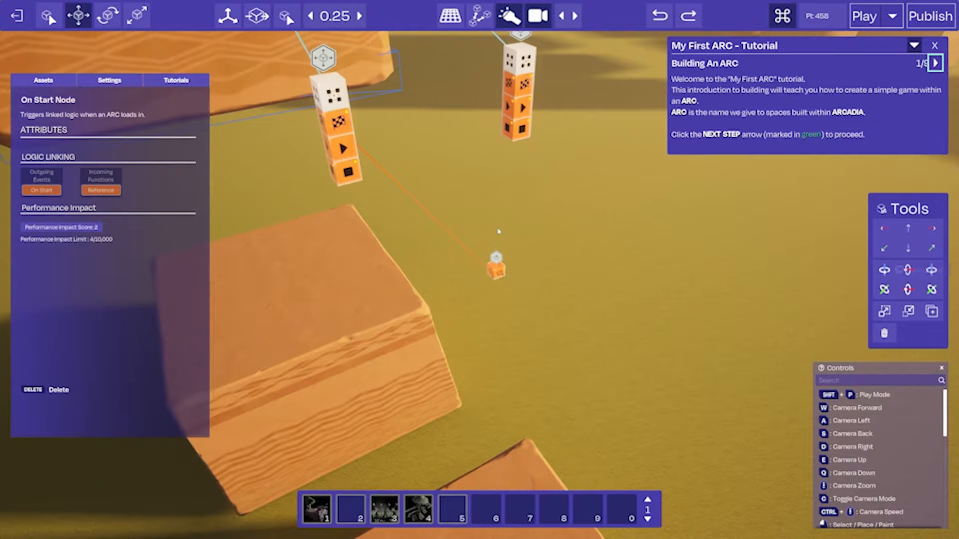
right_click_drag(498, 231, 552, 234)
- Playtest the copied pillar's drop triggered by the On Start Node, and return to Builder mode
left_click(891, 17)
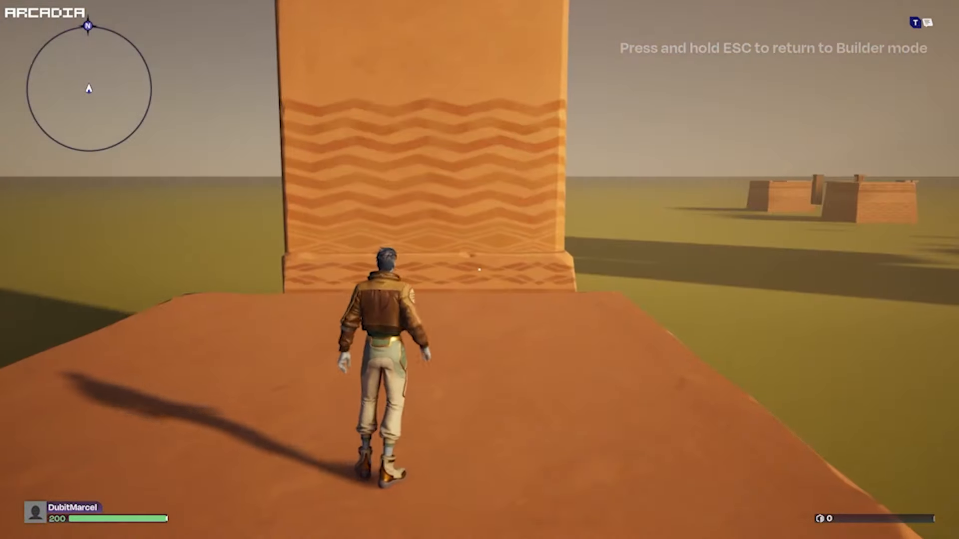
key("w")
key("d")
key("a")
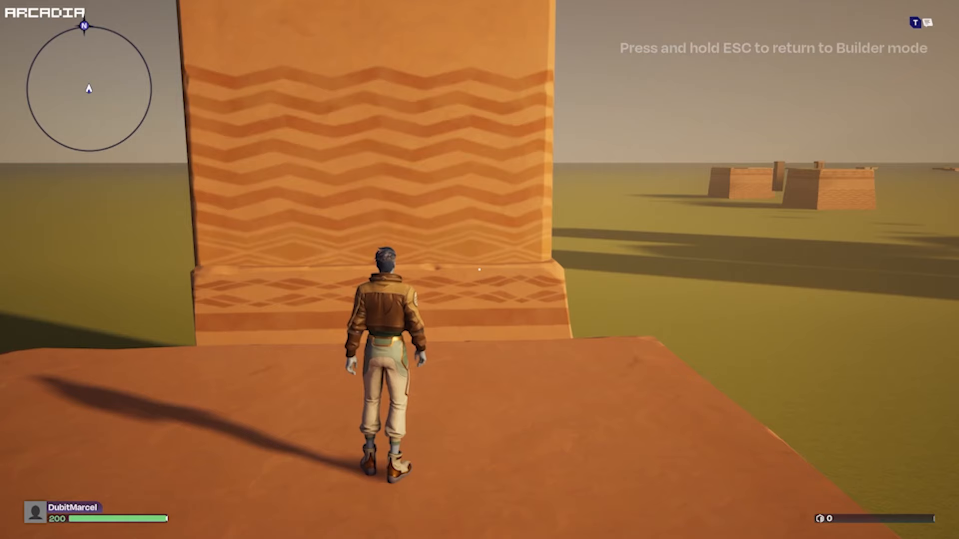
key("Escape")
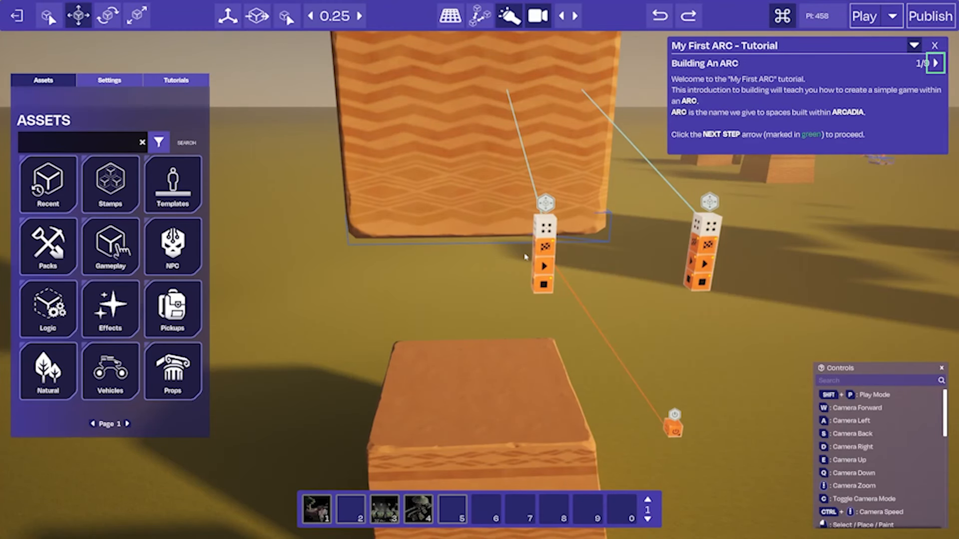
right_click_drag(529, 259, 503, 211)
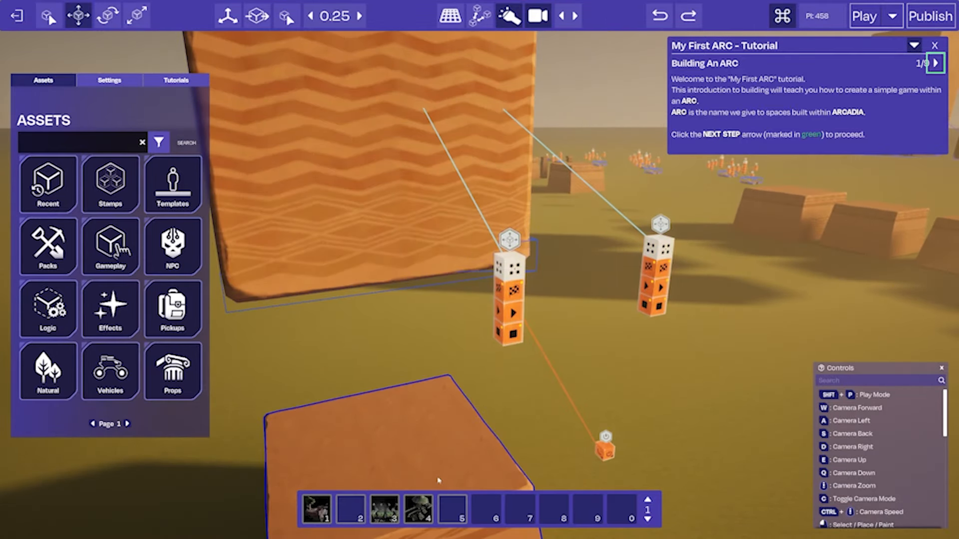
key("s")
key("w")
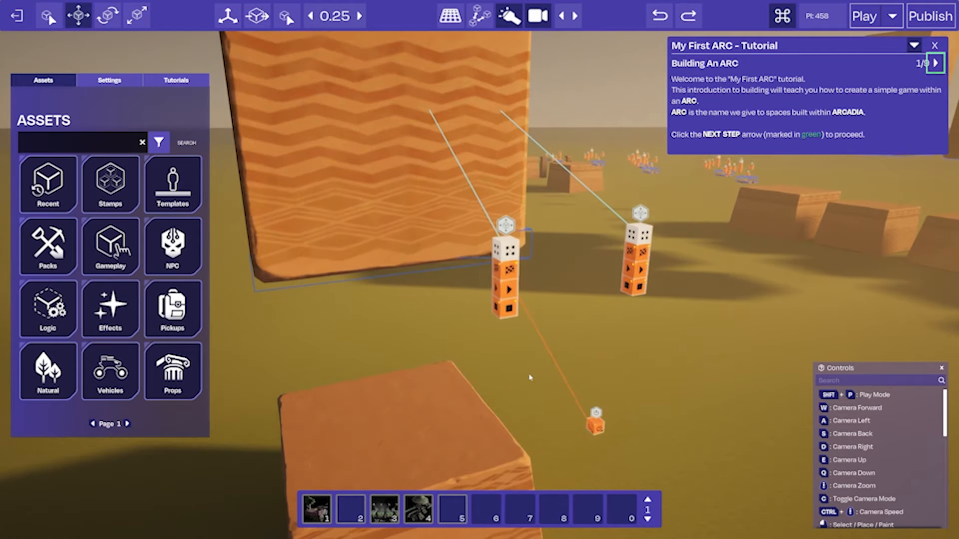
mouse_move(508, 309)
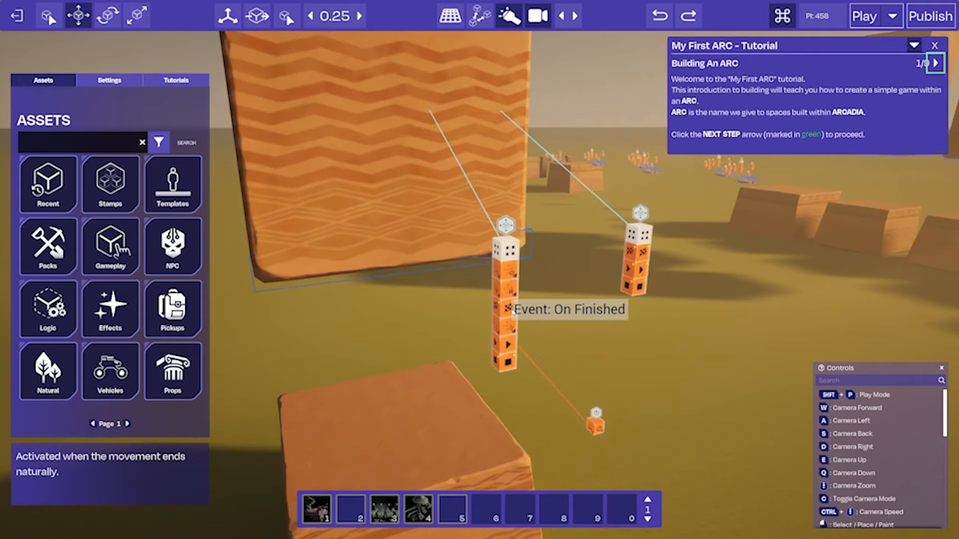
left_click_drag(508, 308, 640, 279)
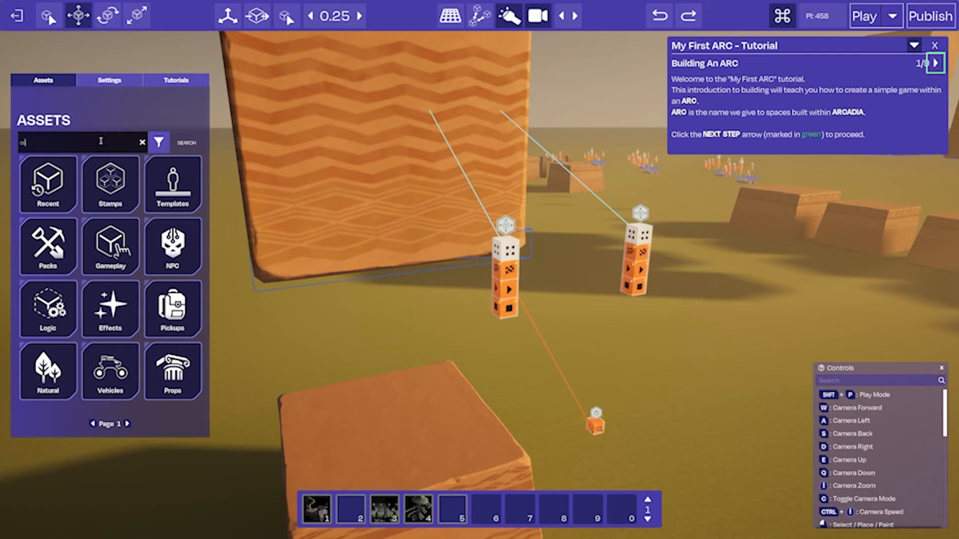
- Search the assets for "delay" and place a Delay Node between the two Move Nodes
key("Return")
left_click(59, 175)
right_click_drag(379, 144, 412, 158)
left_click(413, 158)
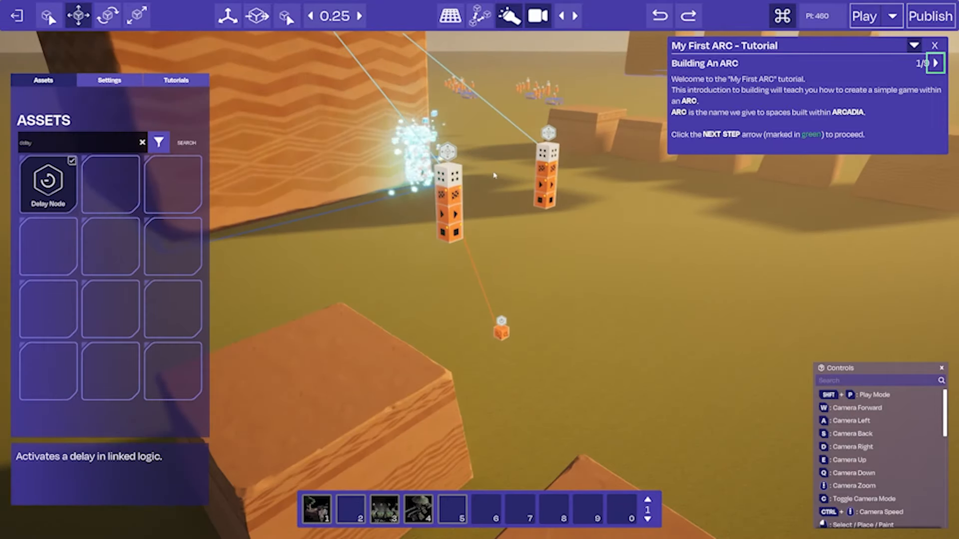
left_click_drag(385, 150, 487, 178)
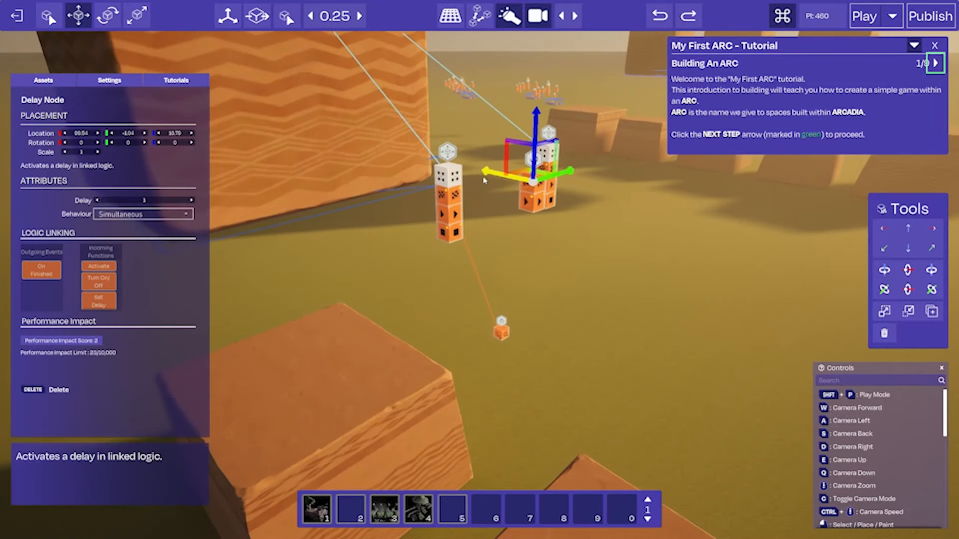
- Set the Delay Node's delay to 1.5 and link the first Move Node's On Finished event to its Activate function
left_click(527, 233)
key("w")
left_click(526, 212)
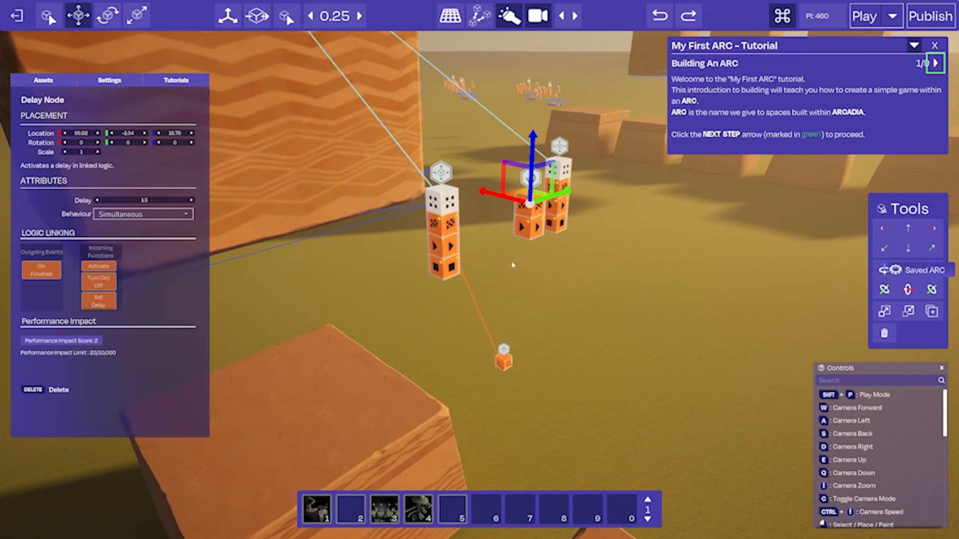
key("w")
mouse_move(453, 289)
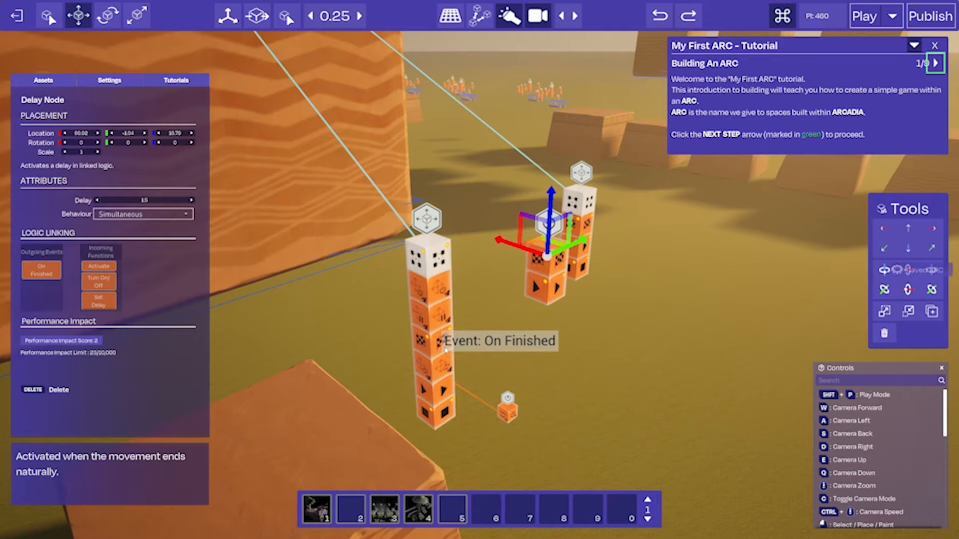
left_click_drag(445, 350, 535, 259)
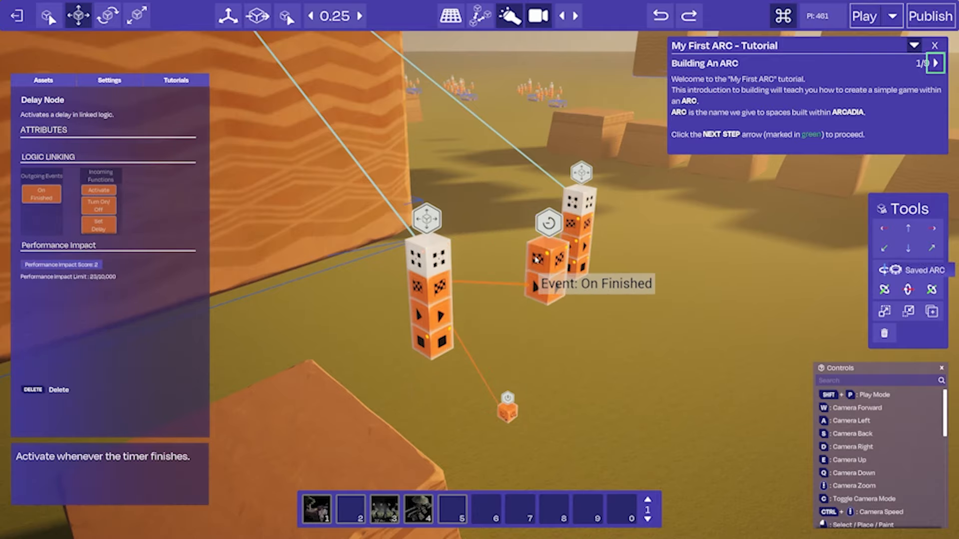
right_click_drag(536, 260, 520, 265)
- Move the Delay Node beside the first Move Node and link its On Finished event to the second Move Node's Start function
left_click(479, 270)
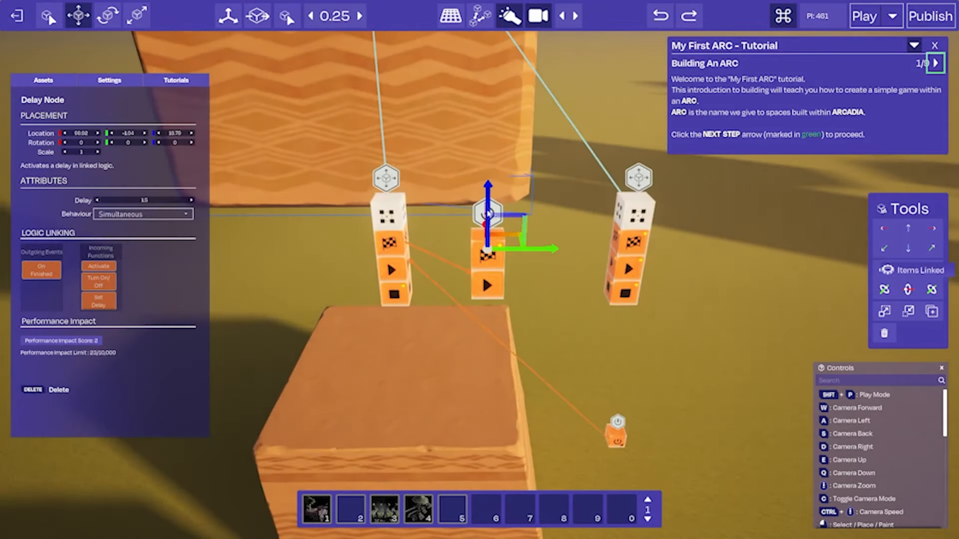
left_click_drag(540, 248, 445, 249)
left_click(474, 265)
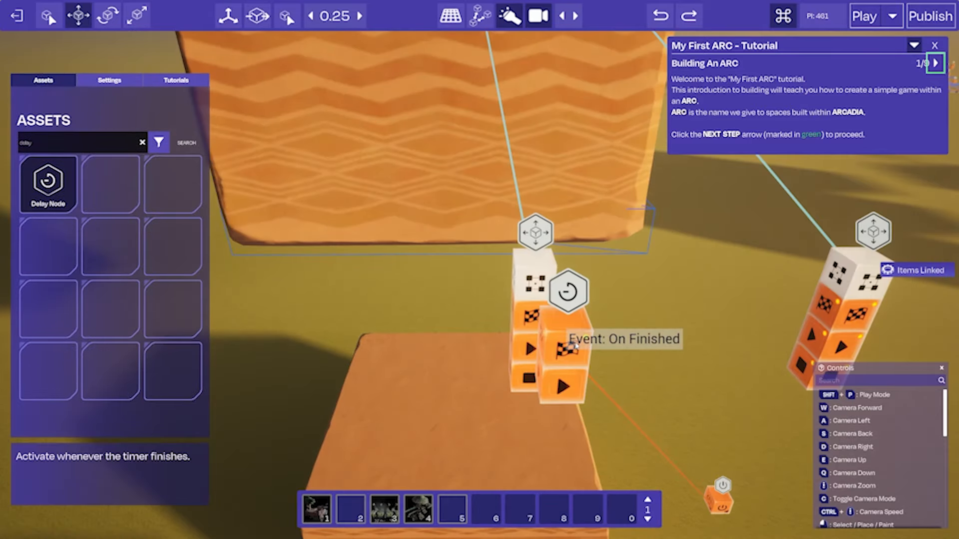
left_click(563, 345)
right_click_drag(563, 344, 567, 333)
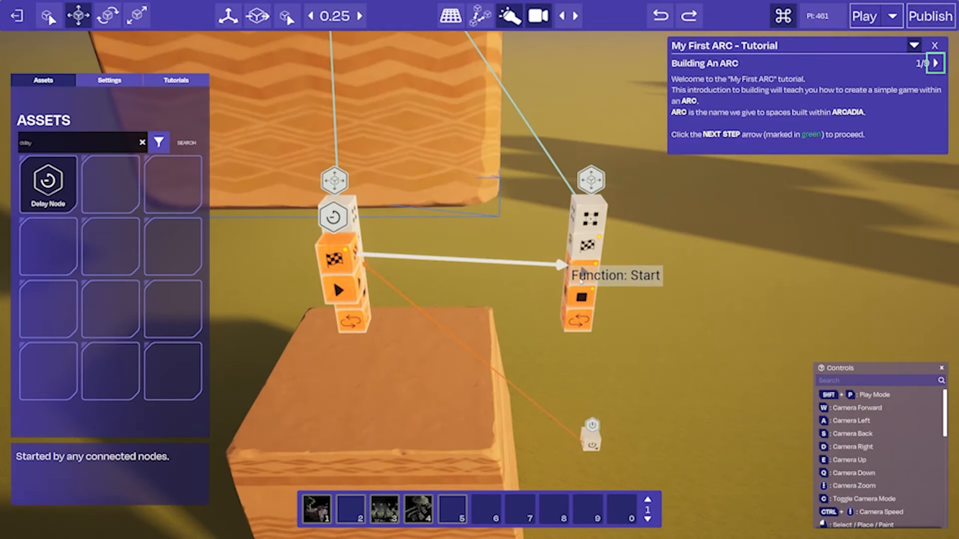
left_click(580, 274)
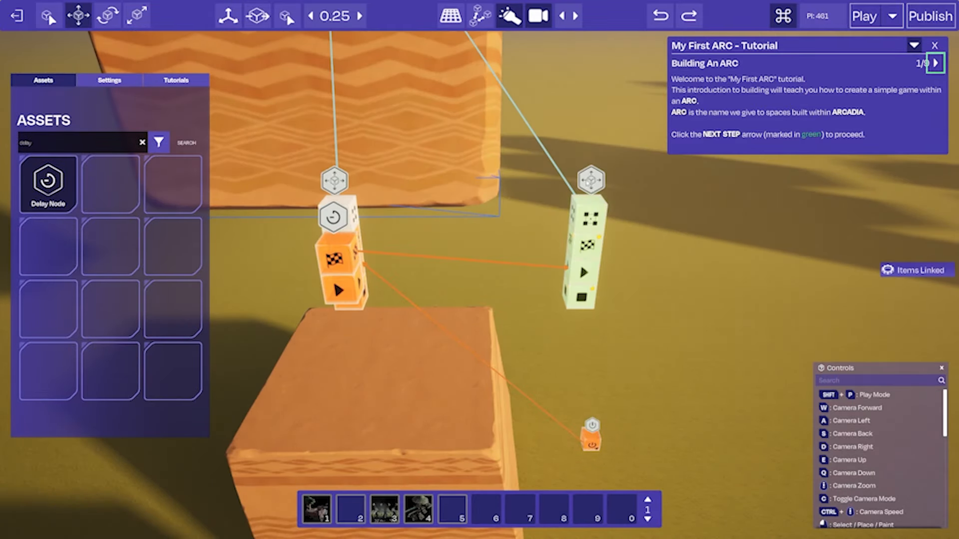
- Playtest the pillar's delayed fall and rise from the platform, and return to Builder mode
right_click_drag(473, 248, 449, 232)
key("s")
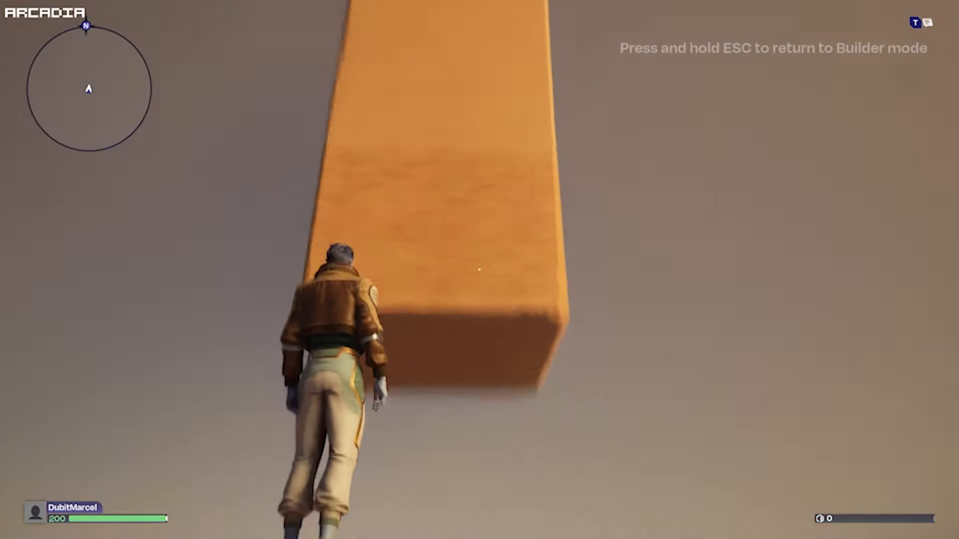
key("w")
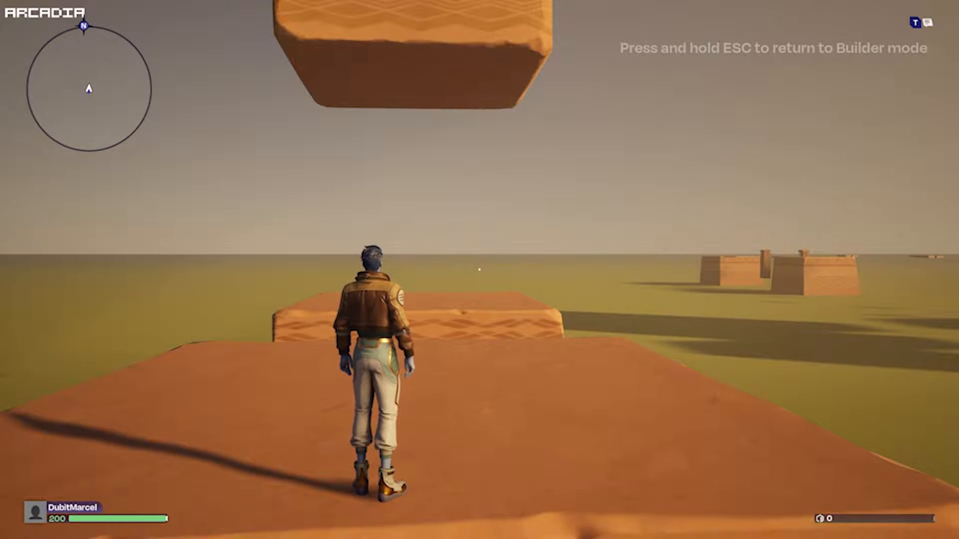
key("space")
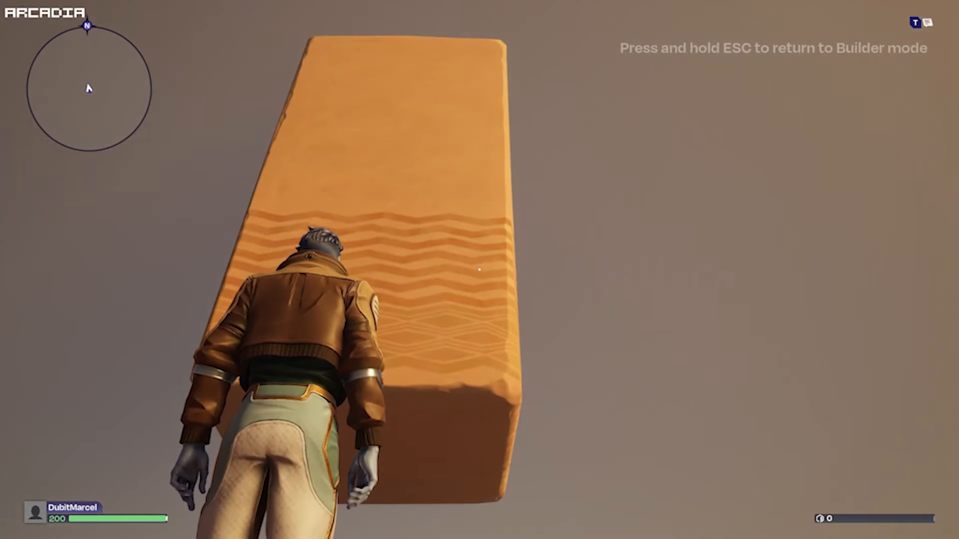
key("Escape")
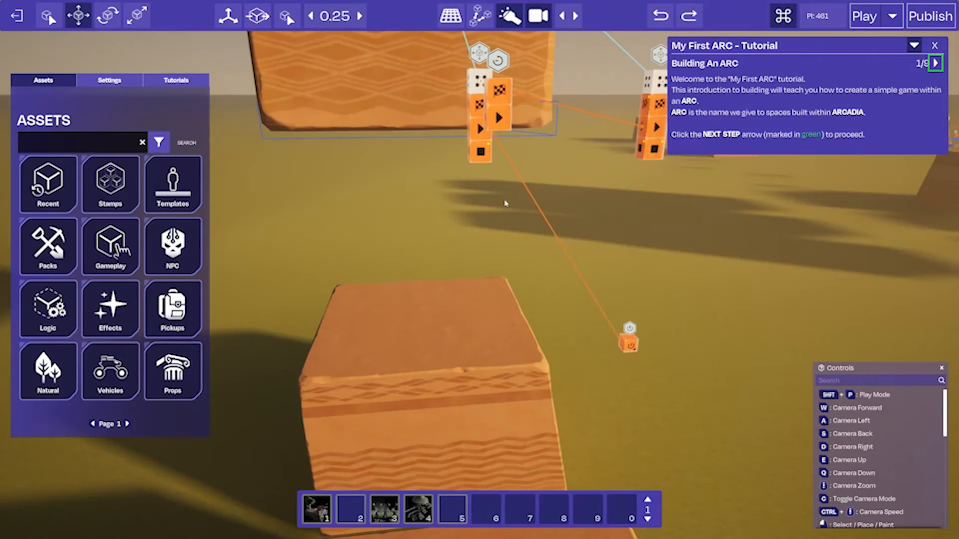
- Duplicate the Delay Node beside the second Move Node and set the copy's delay to 2.5
right_click_drag(505, 204, 520, 185)
key("e")
right_click_drag(546, 273, 533, 299)
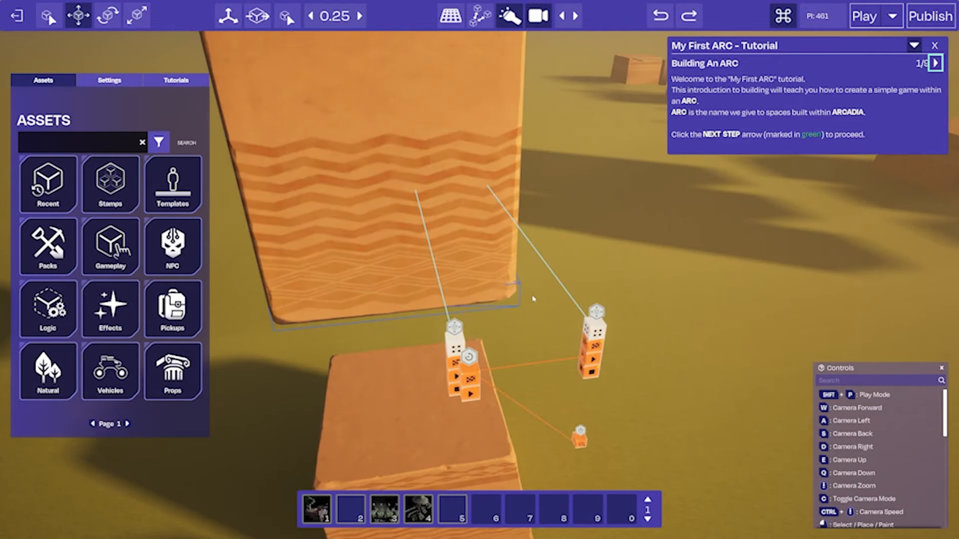
key("q")
left_click(474, 198)
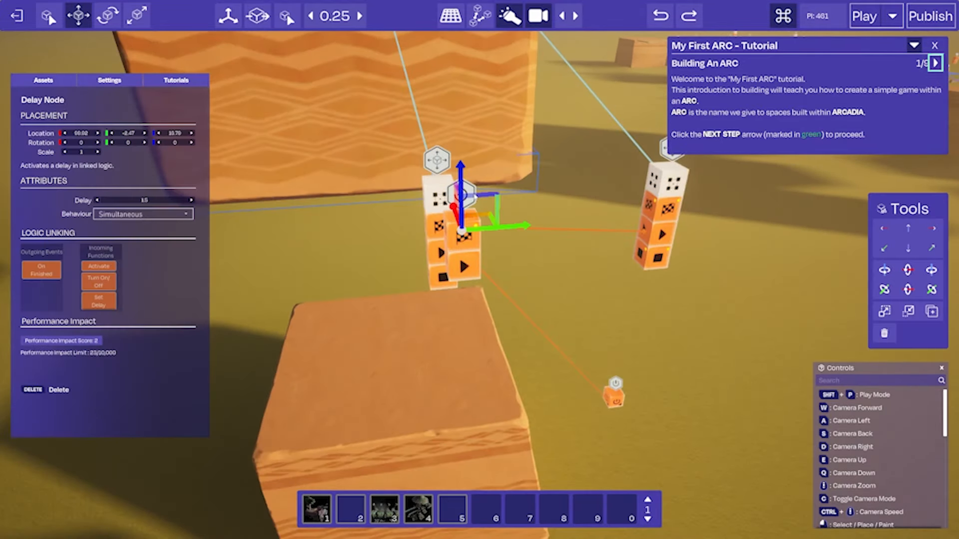
key("ctrl+d")
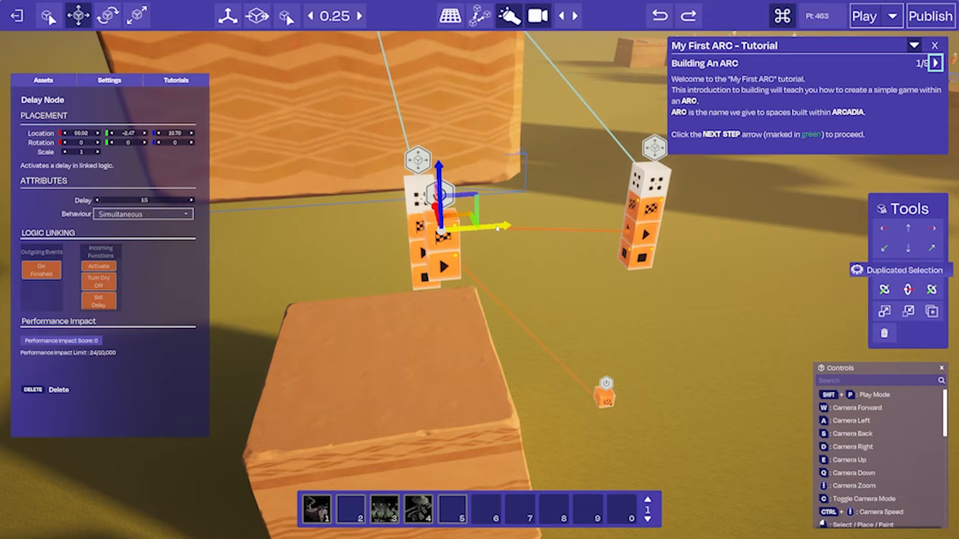
left_click_drag(516, 230, 725, 227)
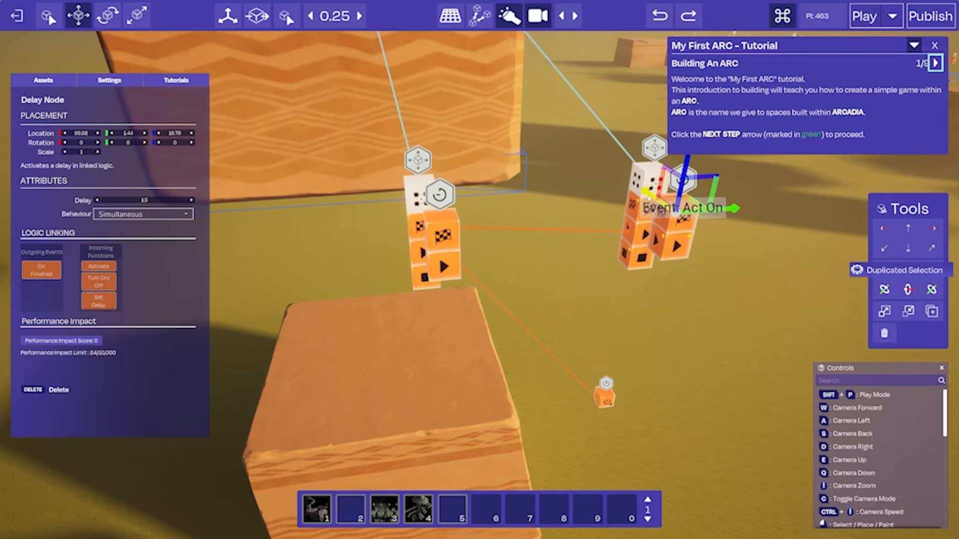
left_click_drag(650, 190, 669, 208)
key("w")
right_click_drag(672, 247, 694, 251)
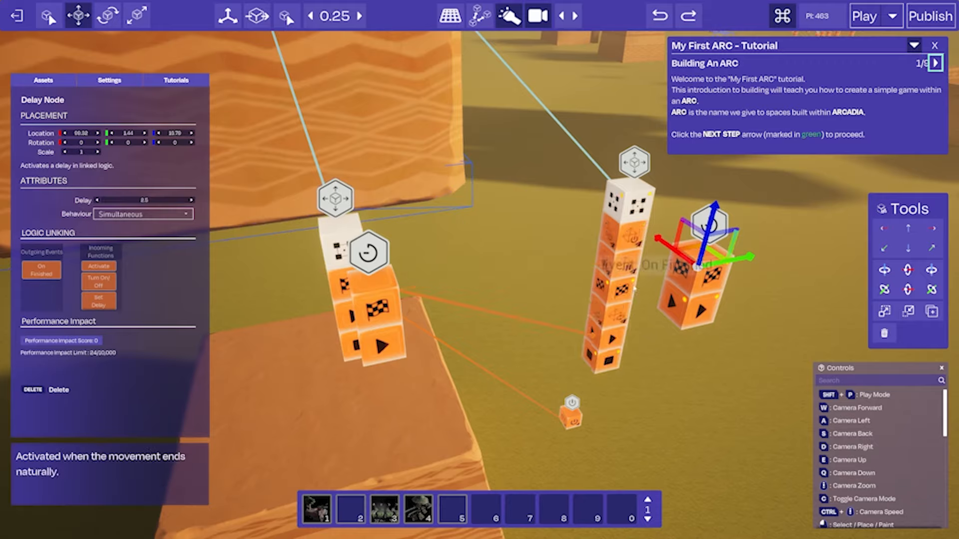
- Link the second Move Node's On Finished event to the copied Delay Node's Activate function
key("a")
mouse_move(456, 310)
right_mouse_down()
mouse_move(434, 311)
mouse_move(456, 310)
right_mouse_up()
key("d")
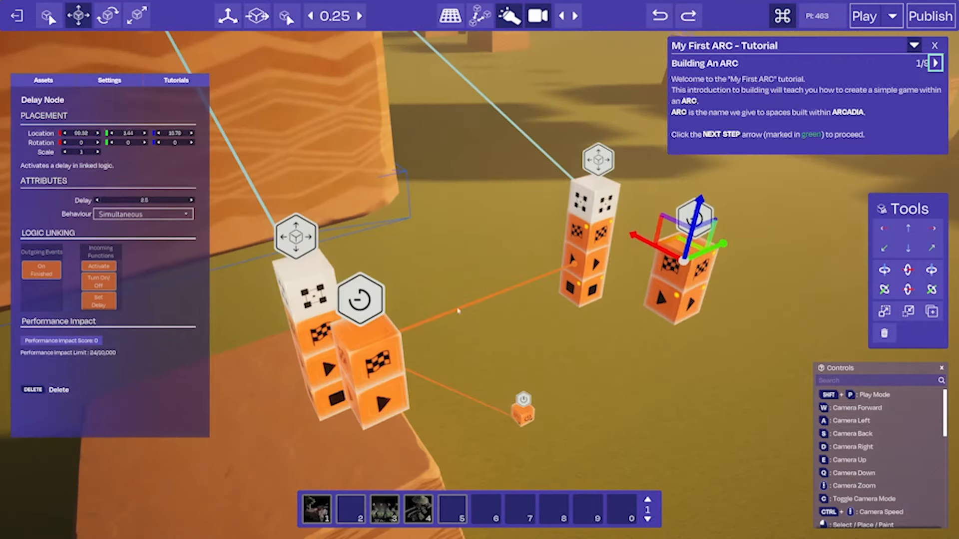
mouse_move(591, 278)
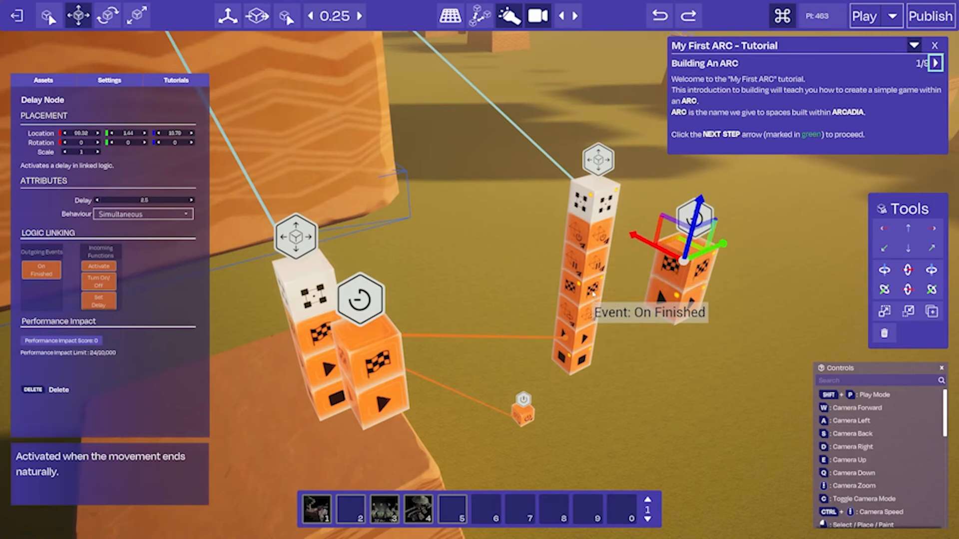
left_click(593, 295)
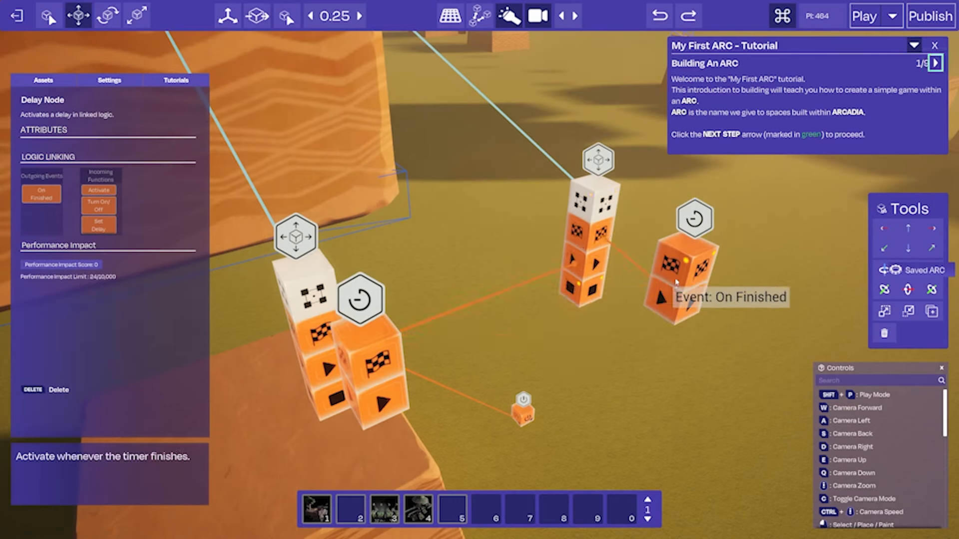
- Link the copied Delay Node's On Finished event to the first Move Node's Start function to close the loop
left_click(677, 277)
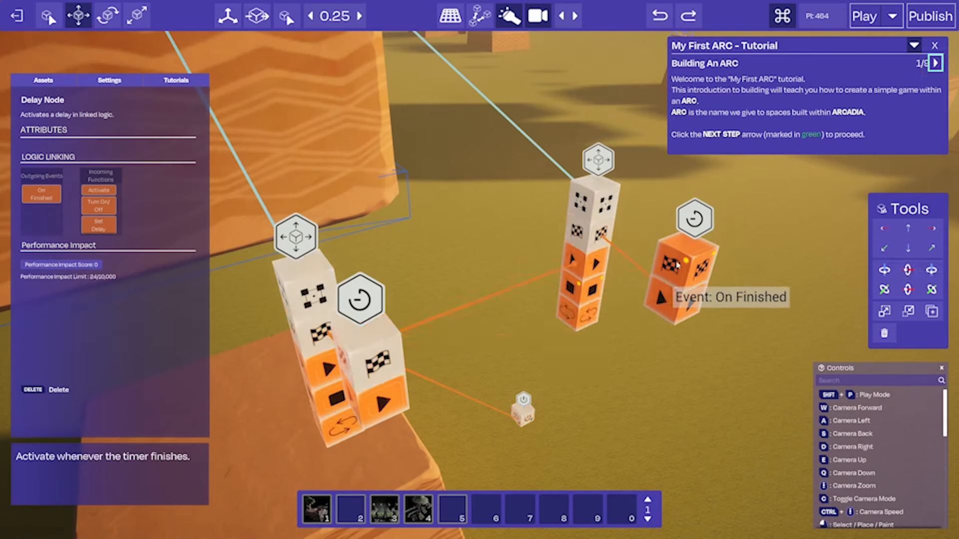
key("a")
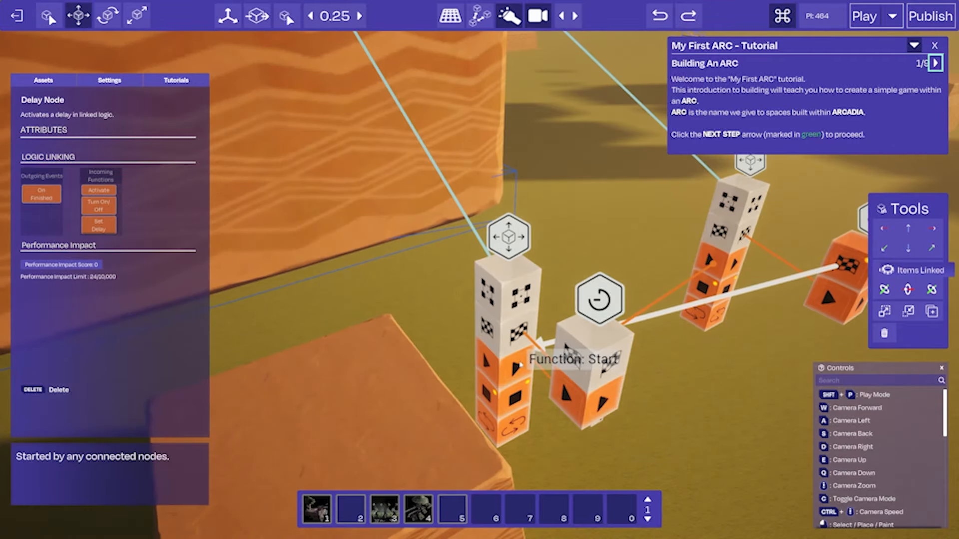
left_click(520, 366)
right_click_drag(553, 370, 355, 244)
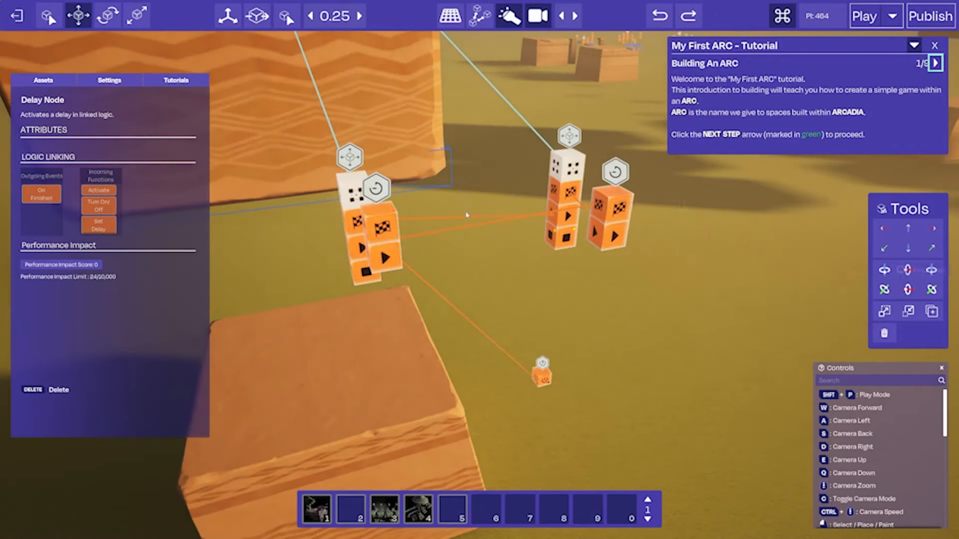
- Examine the loop of links between the two Move Nodes and their Delay Nodes
key("w")
key("a")
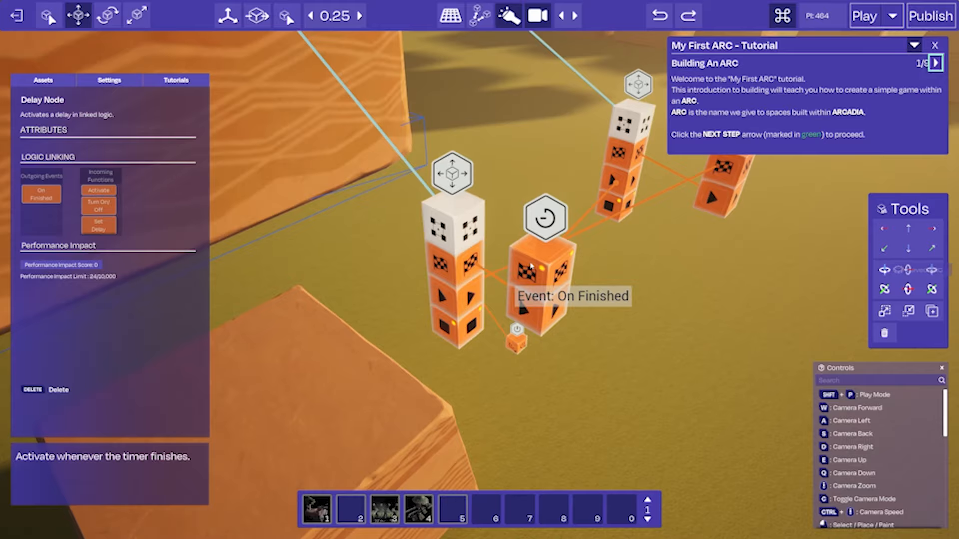
key("w")
key("d")
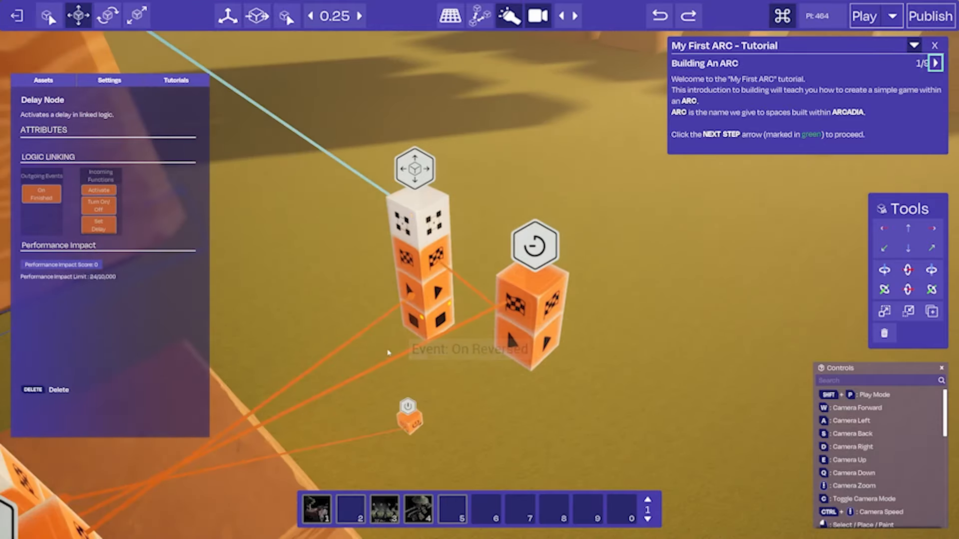
key("s")
right_click_drag(420, 228, 345, 206)
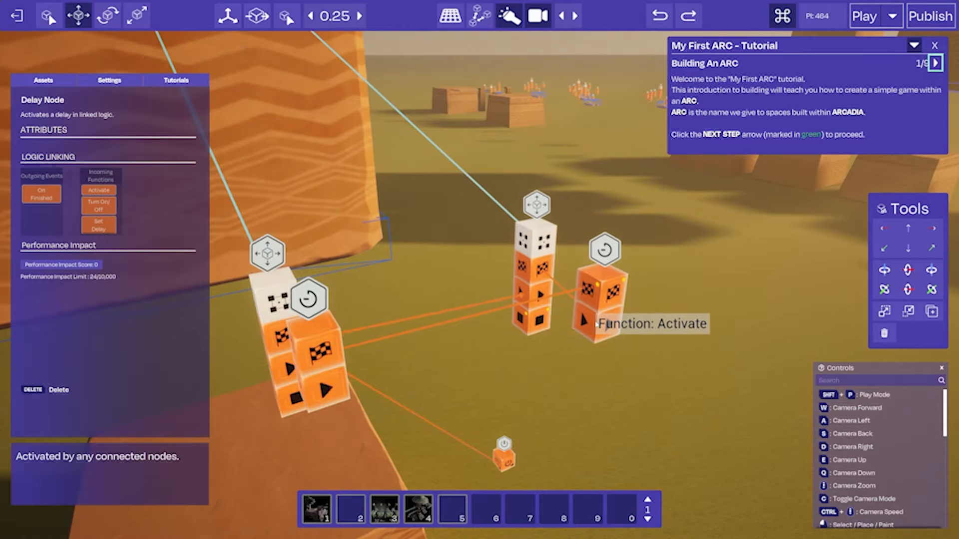
right_click_drag(540, 310, 565, 324)
key("a")
mouse_move(446, 282)
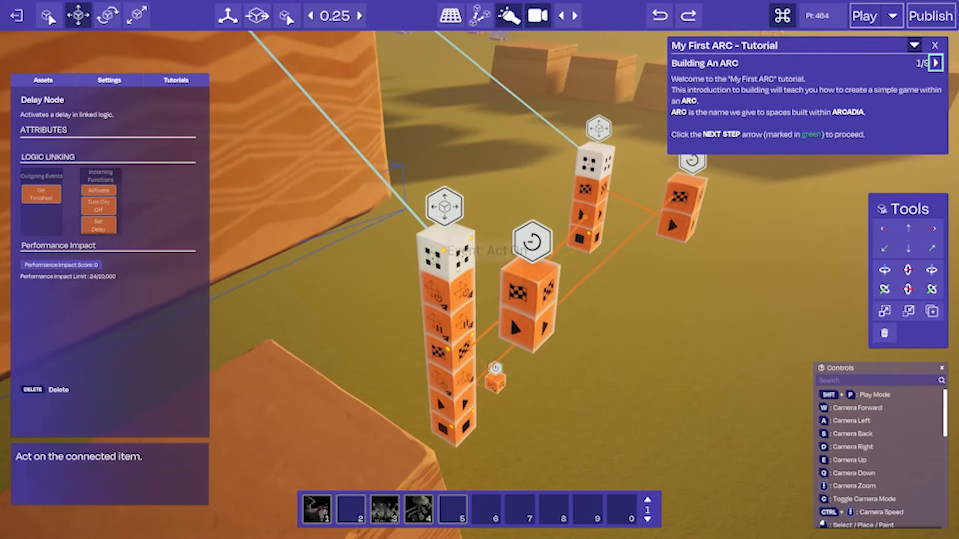
key("s")
right_click_drag(452, 219, 452, 245)
right_click_drag(452, 245, 447, 225)
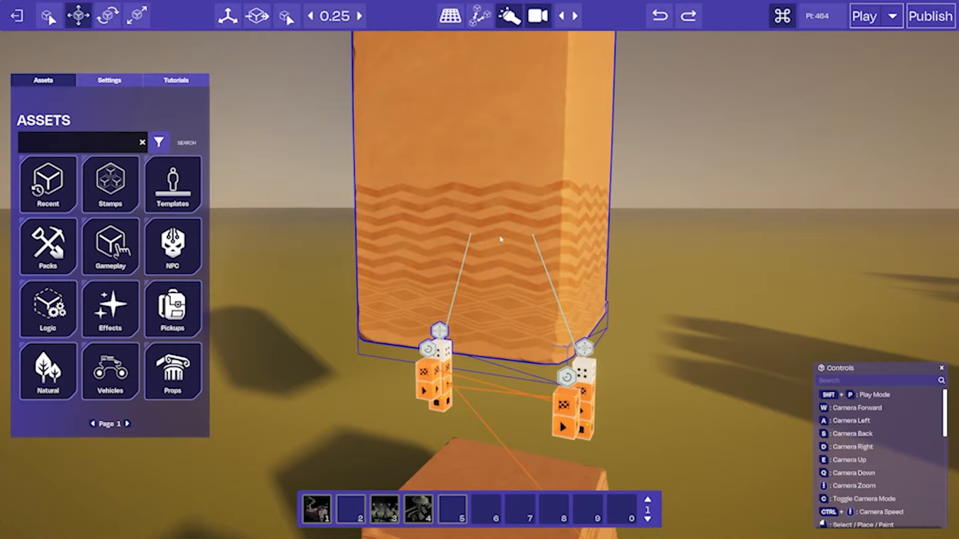
- Duplicate the second Move Node off to its side and set the copy's Z translation to 0
right_click_drag(500, 238, 574, 339)
key("w")
left_click(522, 311)
key("s")
mouse_move(548, 272)
right_mouse_down()
mouse_move(556, 303)
mouse_move(562, 282)
right_mouse_up()
key("w")
left_click_drag(524, 276, 667, 306, "alt")
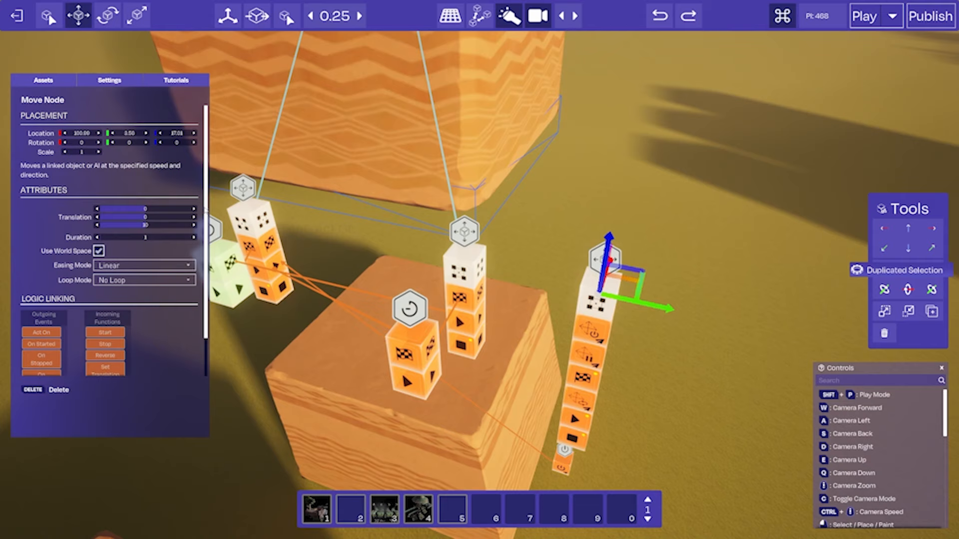
left_click(146, 225)
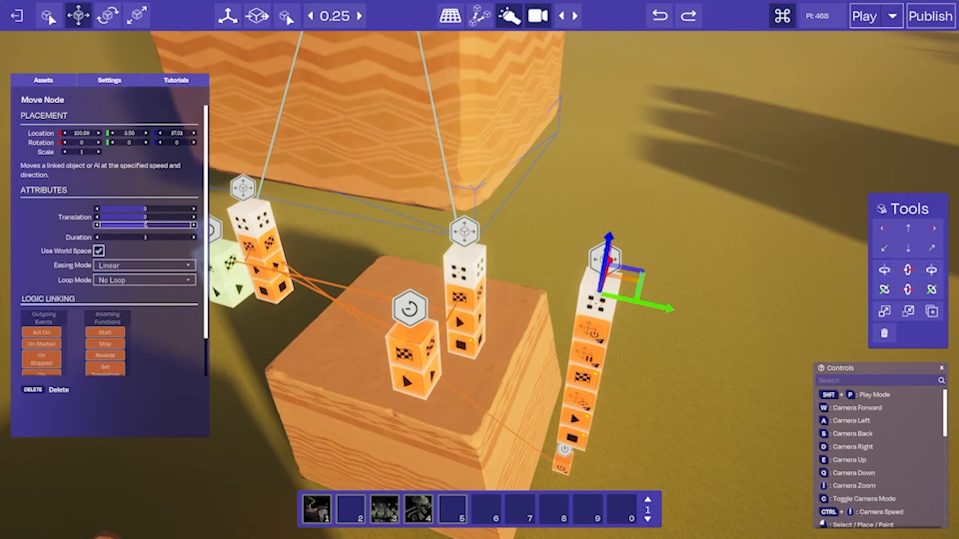
left_click(146, 209)
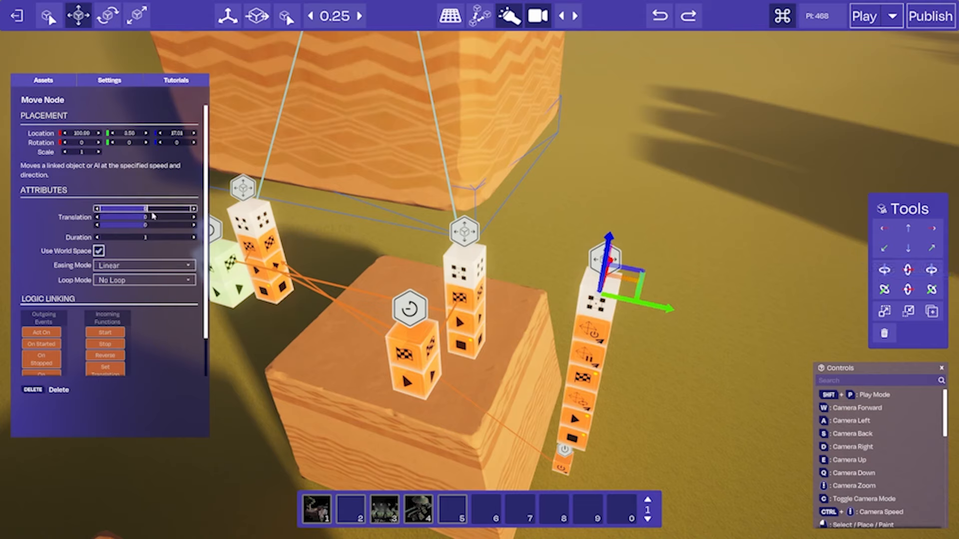
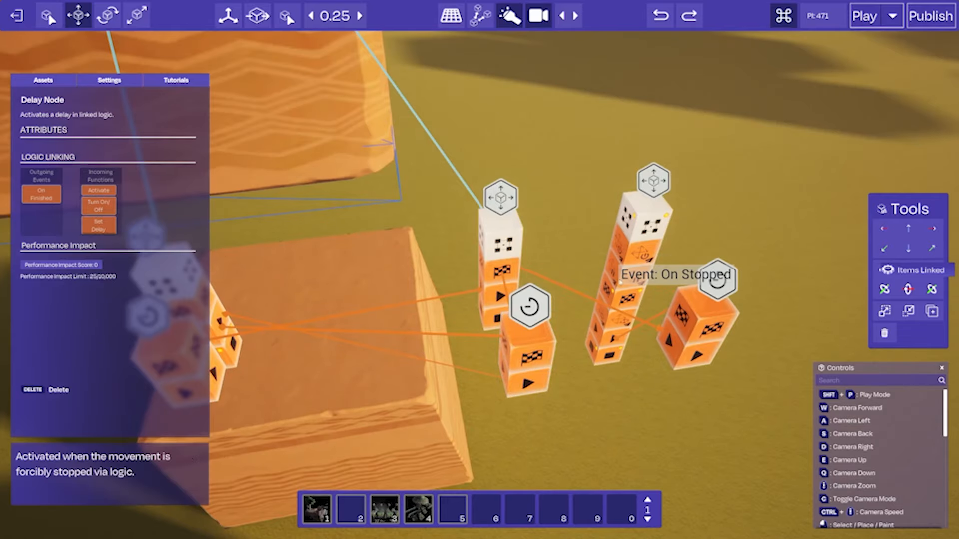
- Link the first Move Node to the third Move Node's Stop function
key("a")
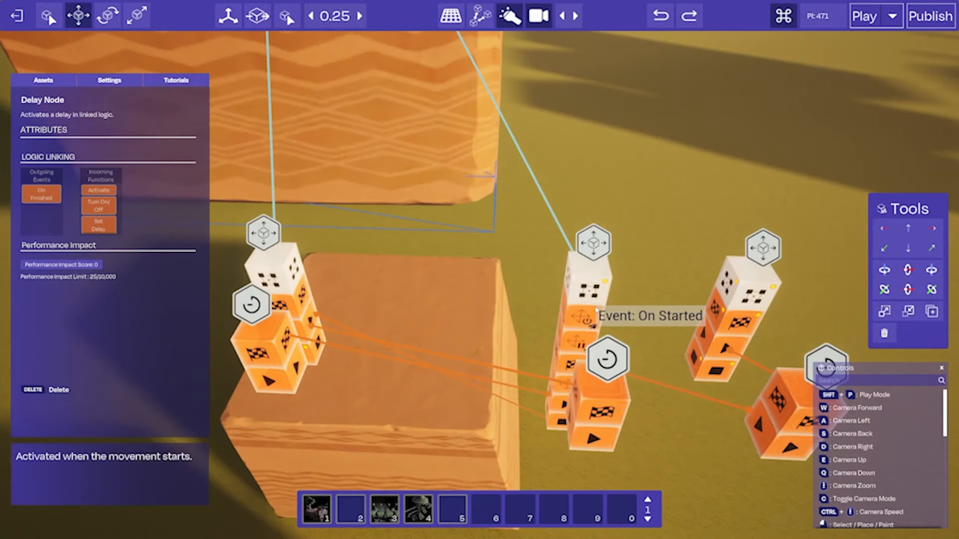
left_click(598, 306)
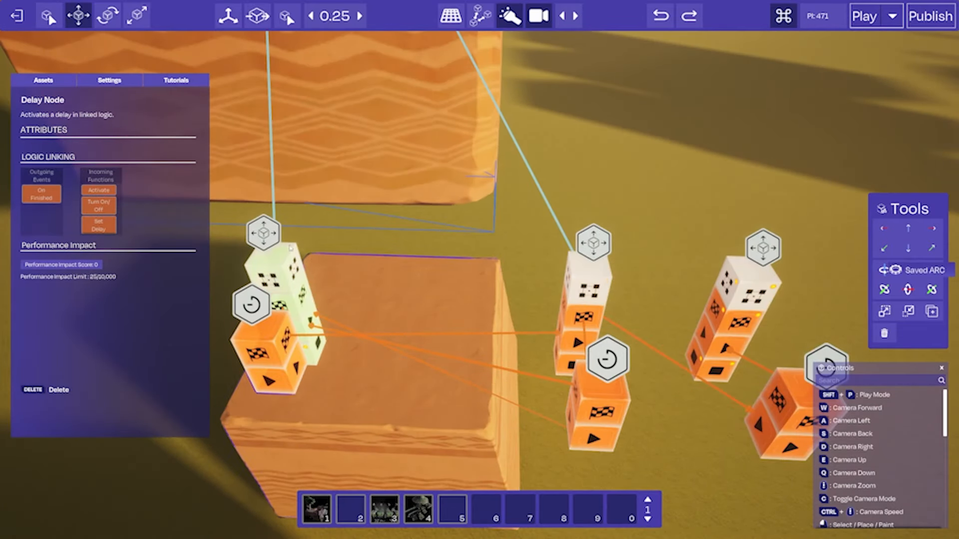
mouse_move(306, 305)
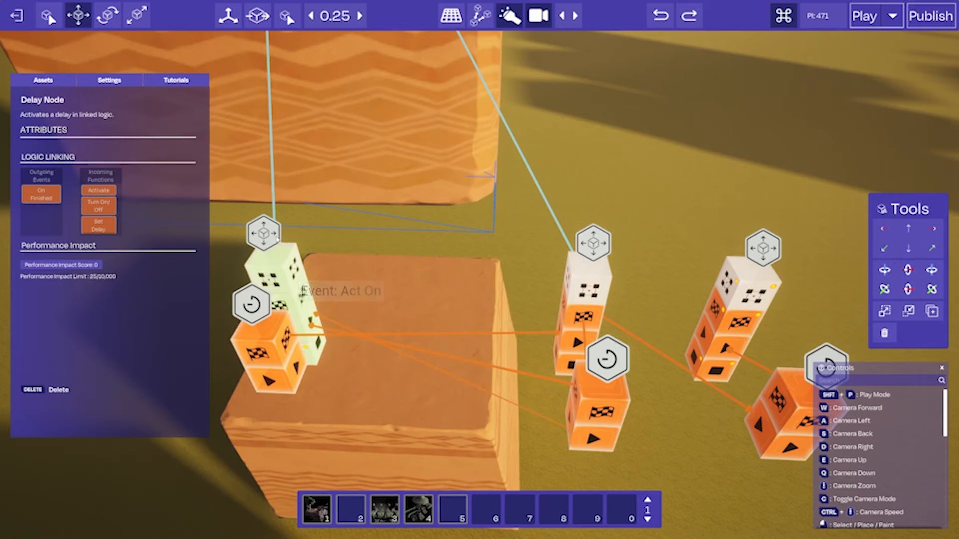
left_click(290, 281)
left_click(319, 350)
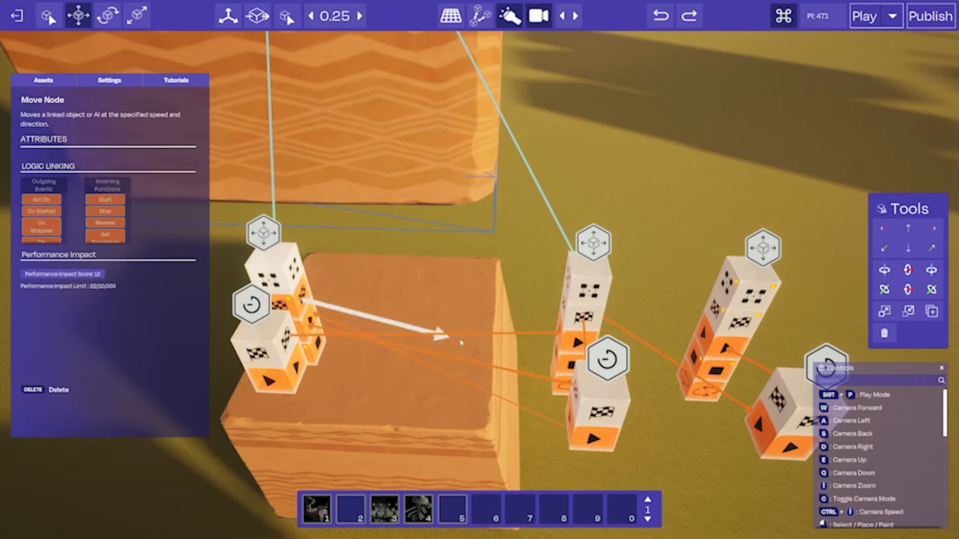
left_click(696, 360)
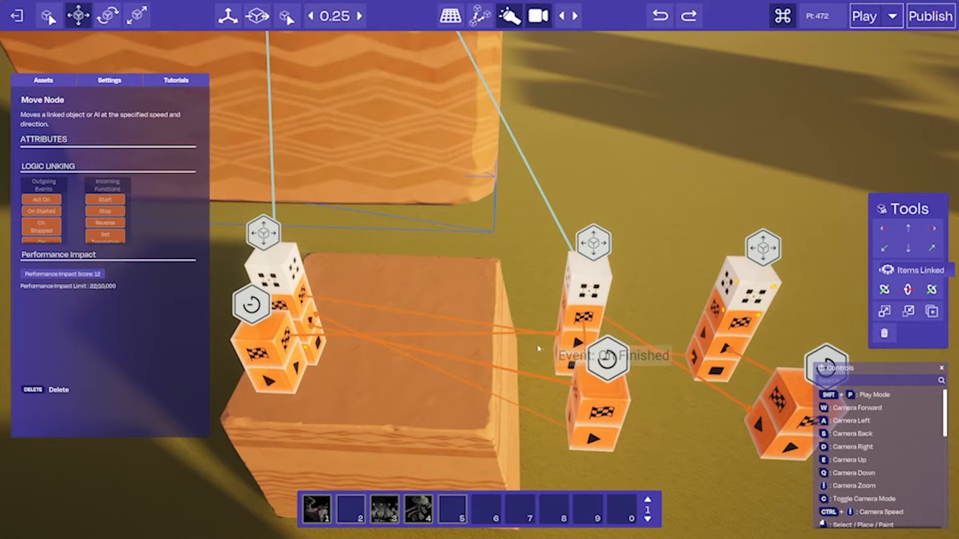
- Link the third Move Node's Act On event to the hanging pillar group
right_click_drag(539, 349, 579, 295)
key("s")
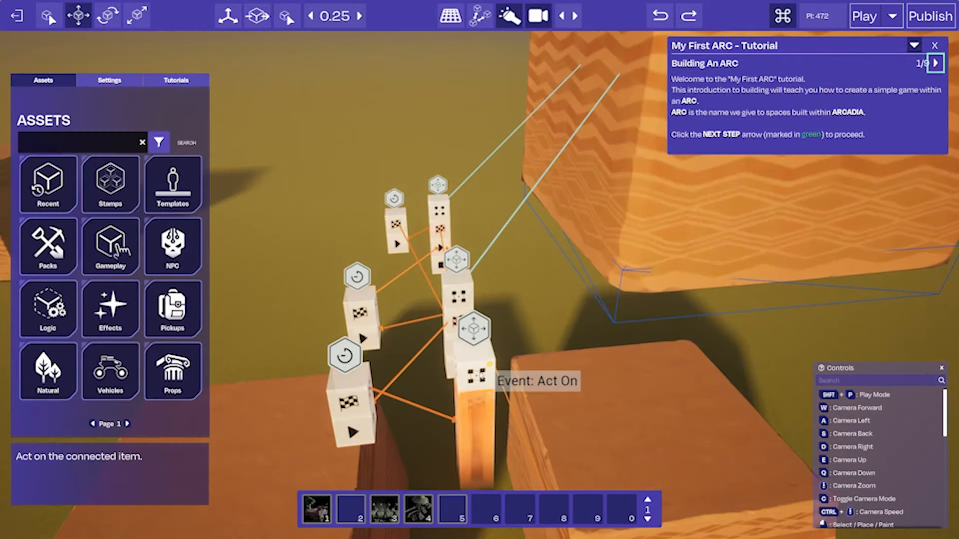
left_click(610, 256)
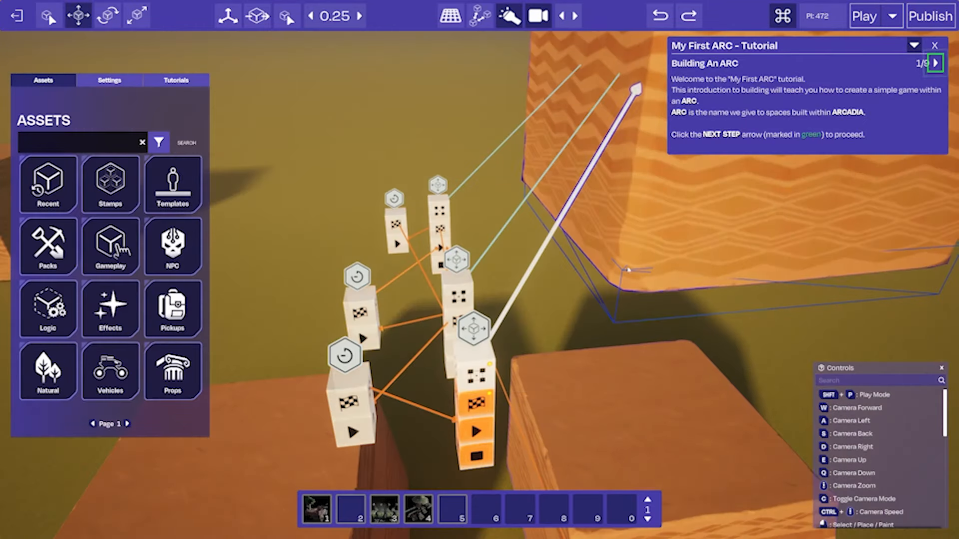
key("a")
right_click_drag(610, 255, 680, 230)
key("a")
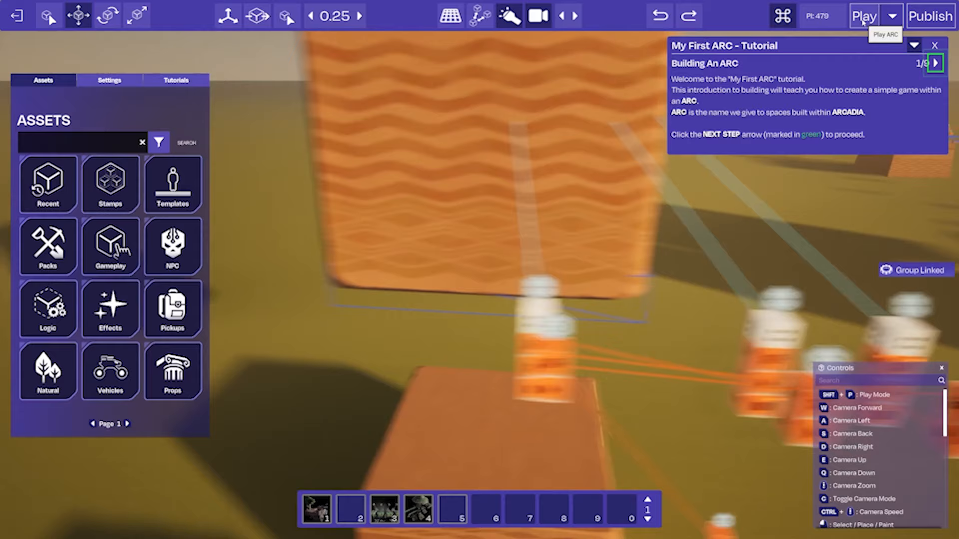
- Playtest the pillar obstacle twice, selecting the third Move Node between the two runs
left_click(862, 17)
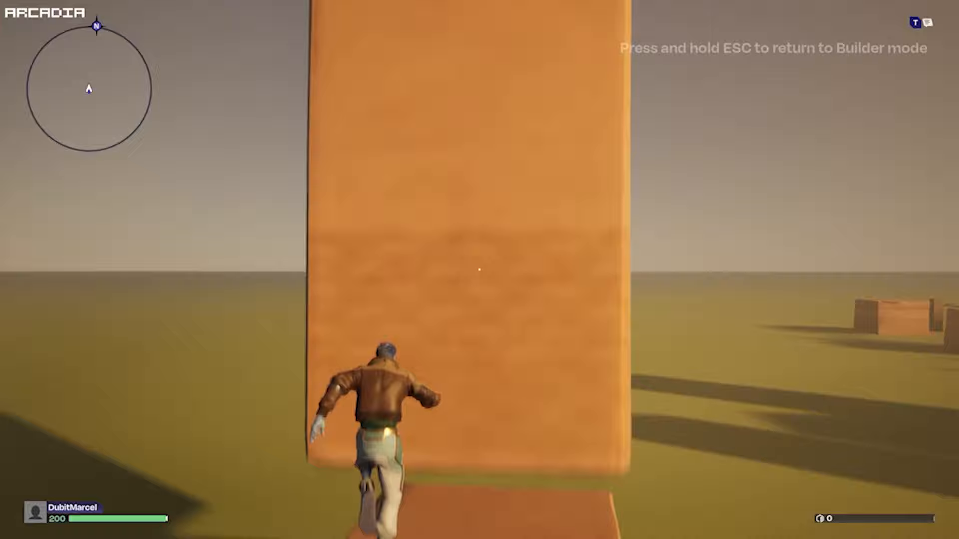
key("w")
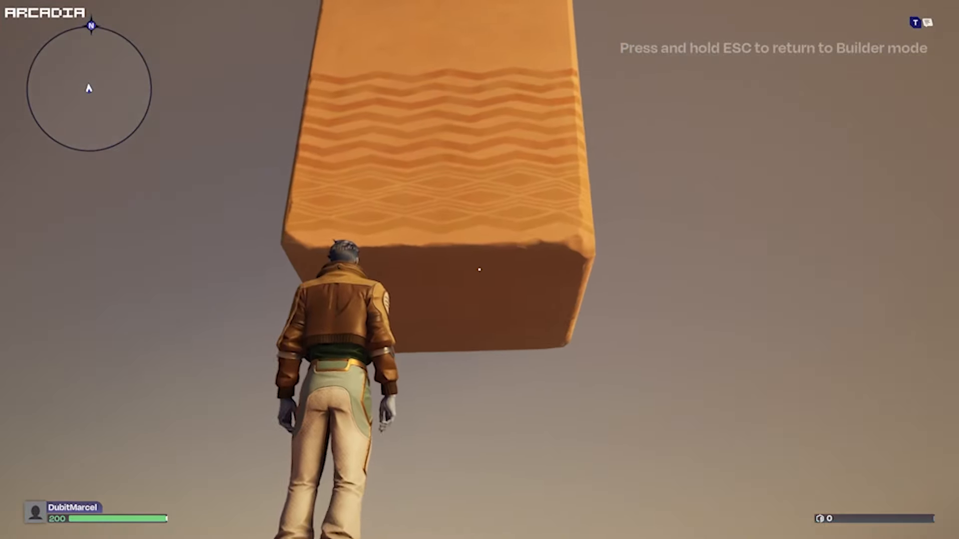
key("w")
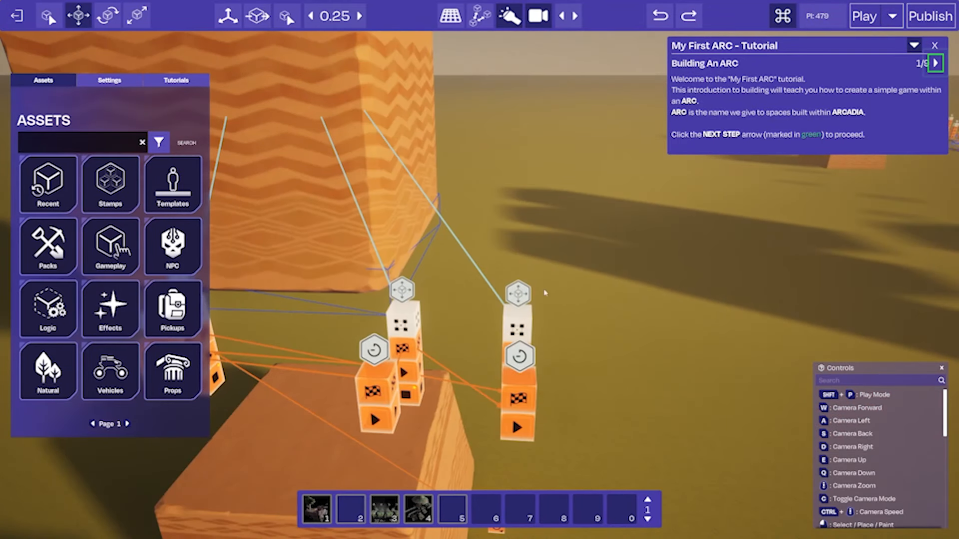
left_click(518, 293)
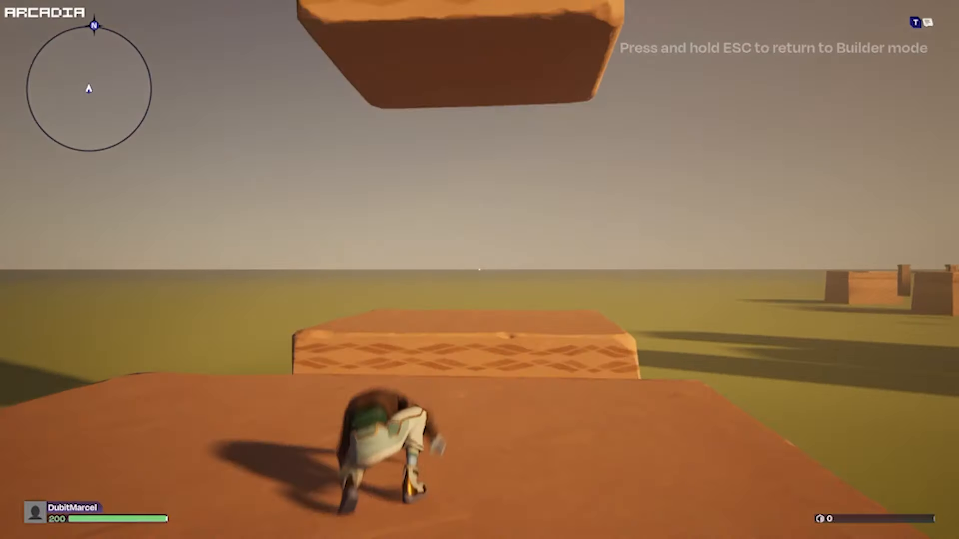
key("space")
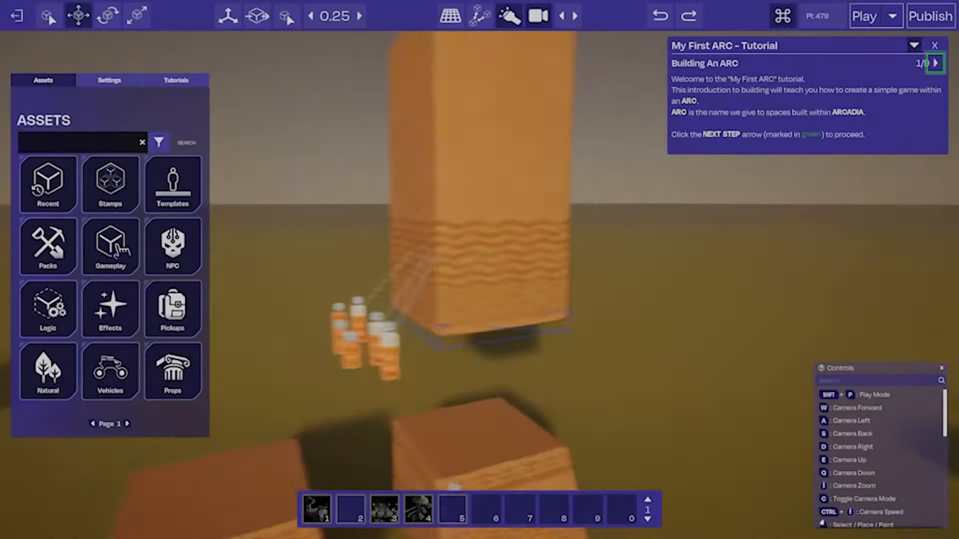
- Examine the pillar obstacle's layout and inspect the On Start Node that triggers it
key("a")
key("d")
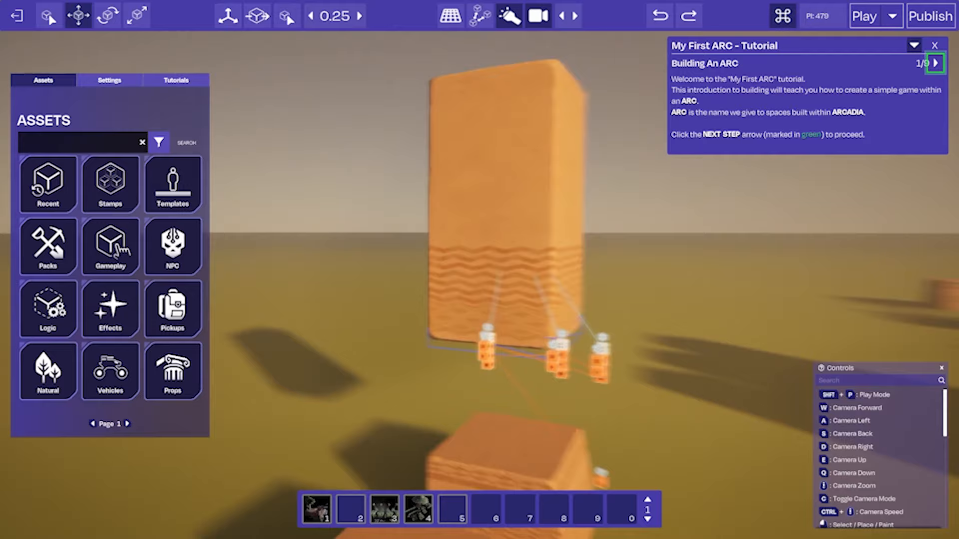
key("s")
right_click_drag(542, 240, 560, 281)
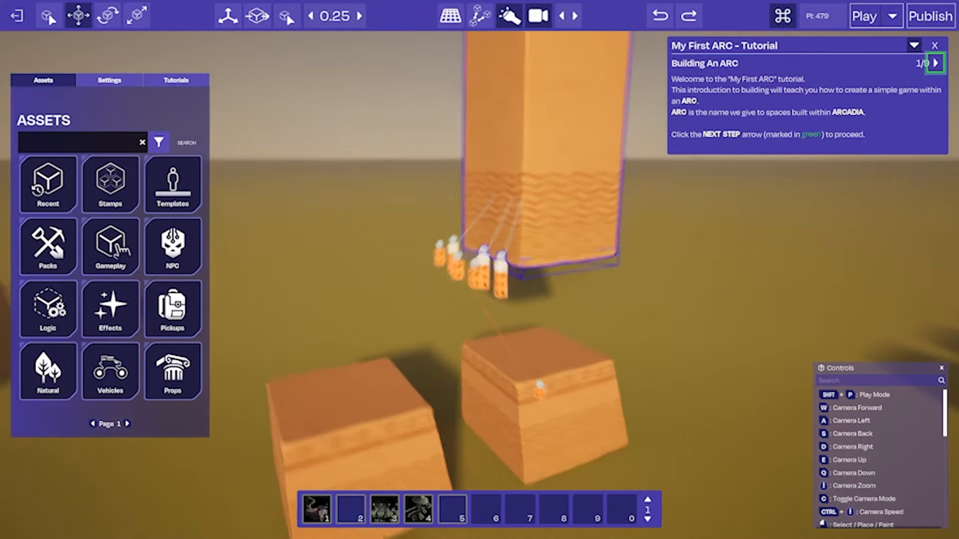
key("s")
key("d")
right_click_drag(553, 323, 509, 347)
key("w")
left_click(499, 359)
key("a")
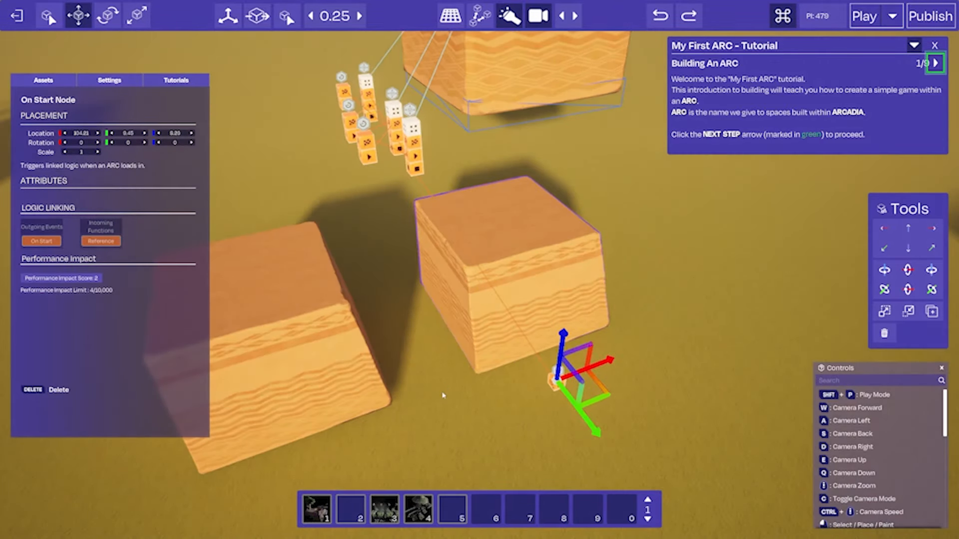
key("a")
left_click(442, 395)
- Select the pillar, the block beneath it and their Move and Delay Nodes, and group them
right_click_drag(442, 396, 431, 246)
key("e")
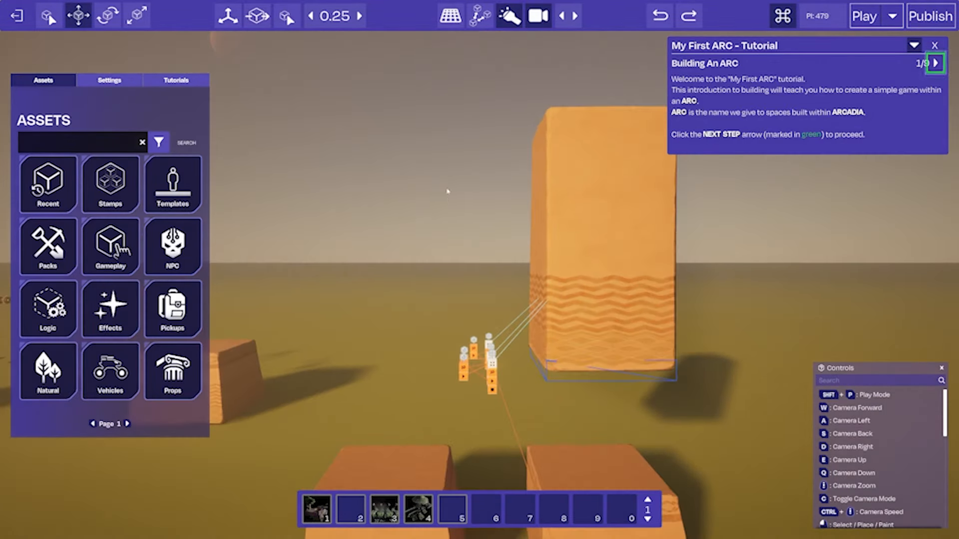
key("s")
key("d")
left_click_drag(581, 382, 603, 377)
key("w")
key("d")
right_click_drag(604, 377, 500, 301)
key("a")
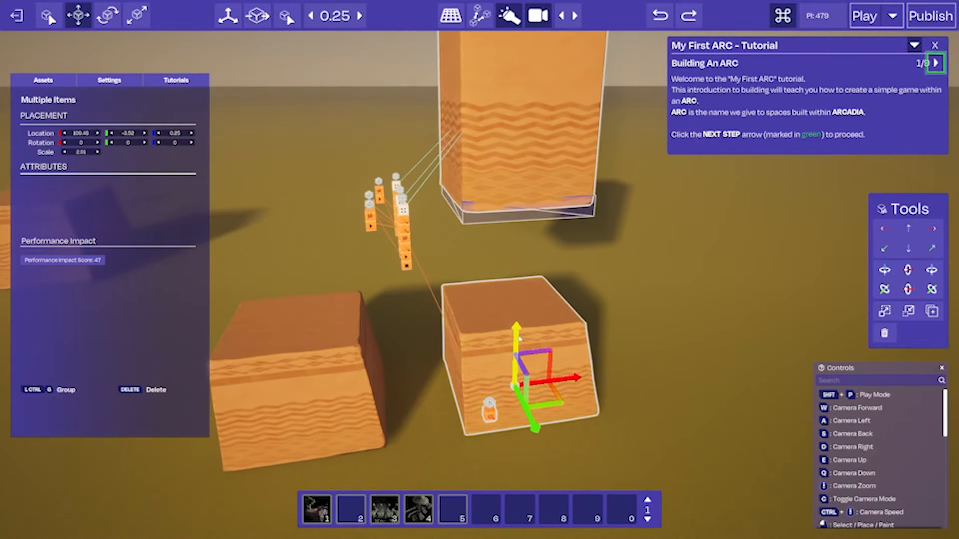
left_click_drag(520, 340, 507, 270)
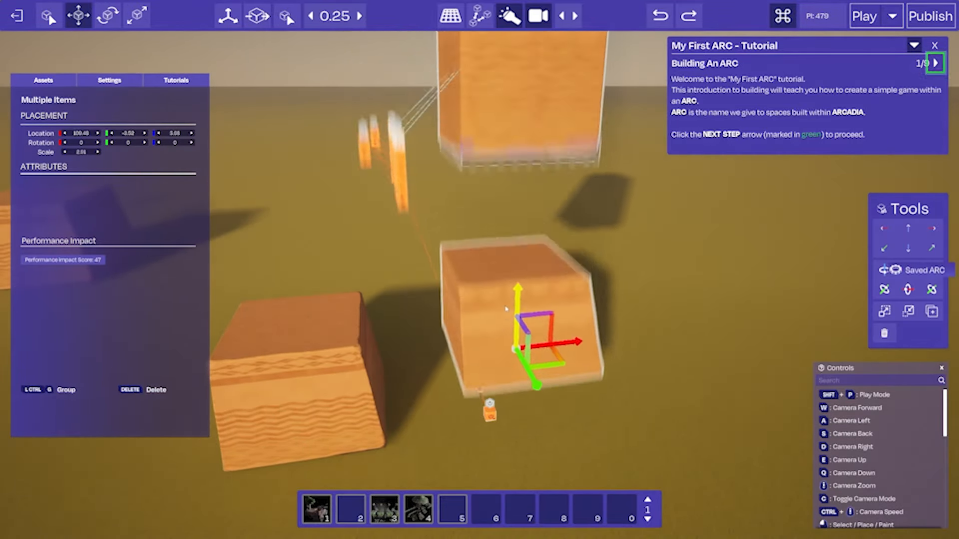
key("ctrl+z")
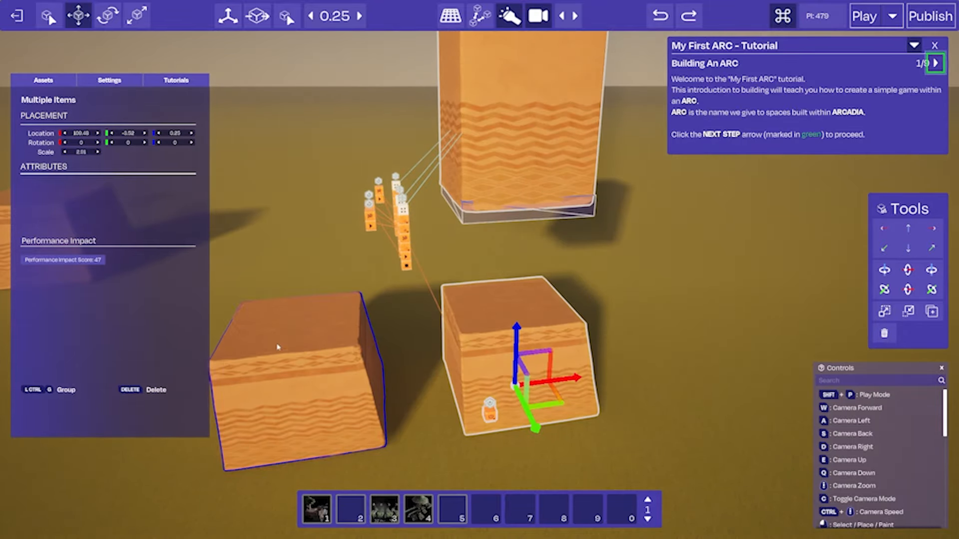
left_click(66, 390)
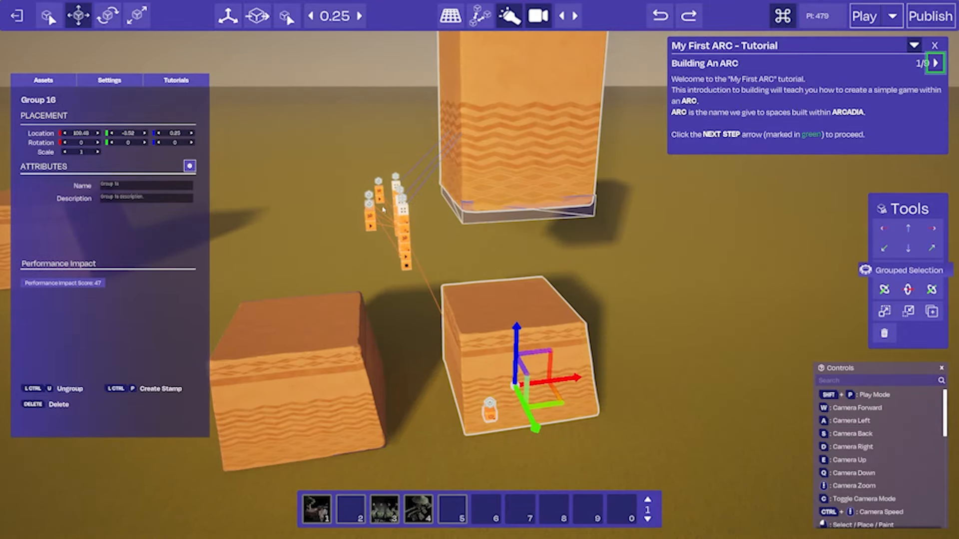
- Check whether the On Start Node is separate from the new pillar group
right_click_drag(426, 280, 574, 406)
key("ctrl+u")
left_click(561, 390)
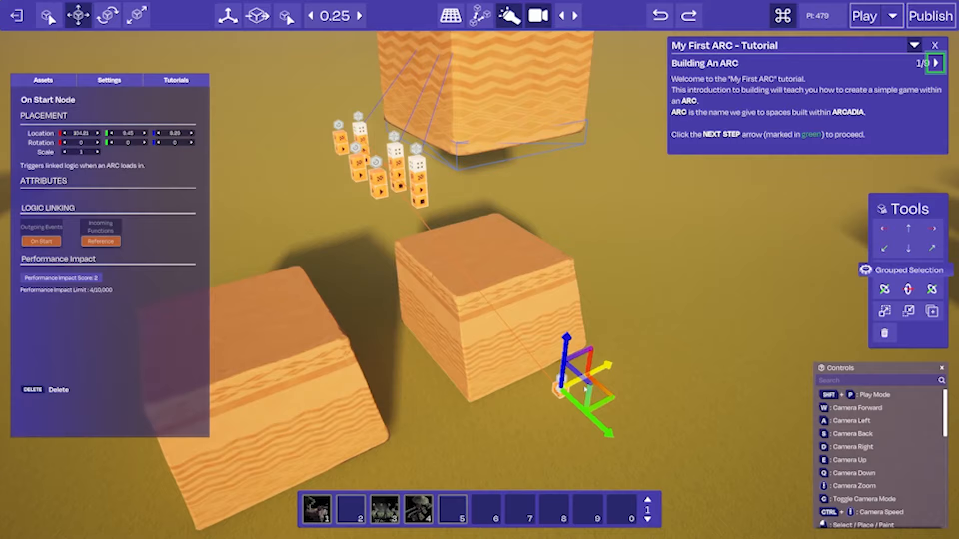
left_click(648, 385)
- Duplicate the pillar group twice and space the copies in a row along the X axis
left_click(499, 345)
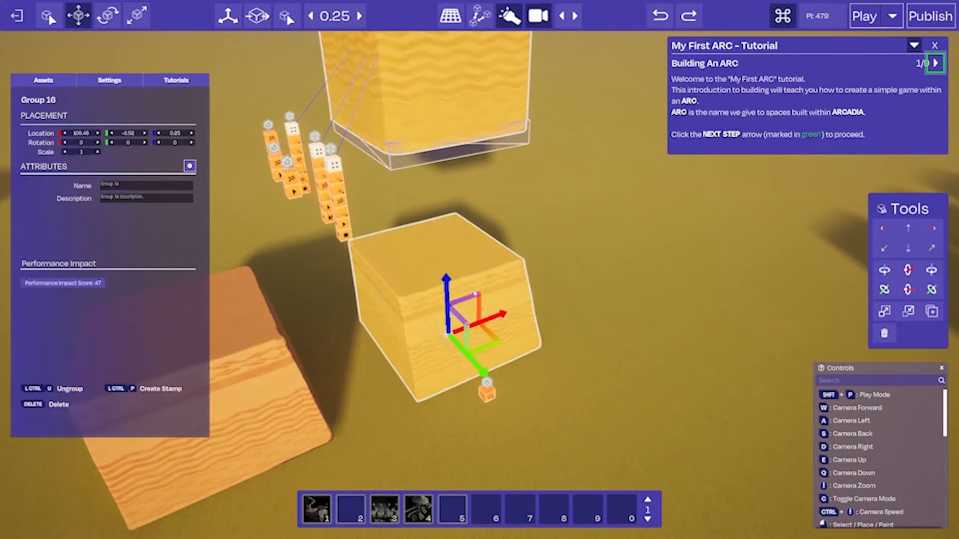
right_click_drag(500, 345, 516, 353)
key("ctrl+d")
left_click_drag(516, 354, 647, 310)
key("ctrl+d")
right_click_drag(649, 311, 637, 302)
key("d")
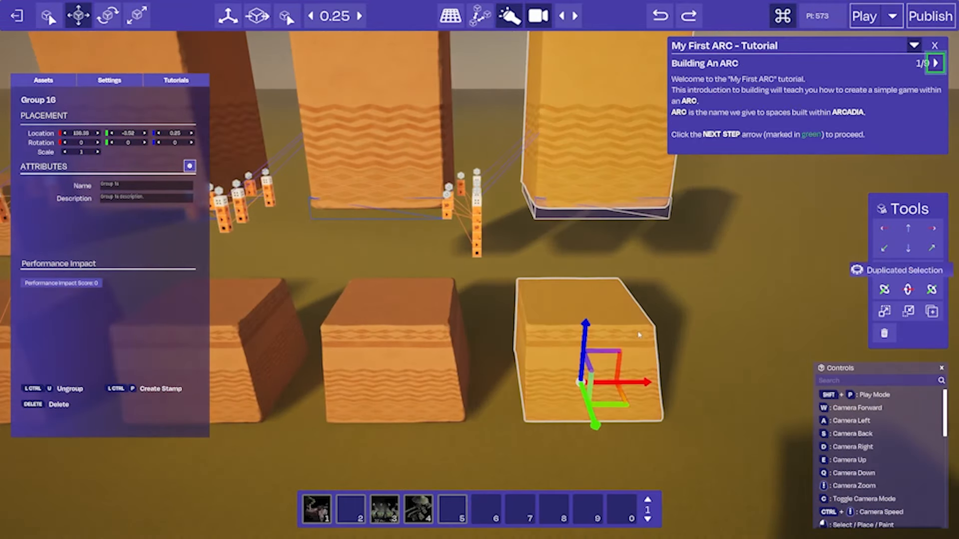
mouse_move(640, 377)
left_mouse_down()
mouse_move(594, 376)
mouse_move(645, 376)
left_mouse_up()
left_click(508, 454)
- Move the On Start Node along the X axis to about 112.5, beside the pillar blocks
key("a")
right_click_drag(507, 454, 398, 433)
left_click(361, 422)
left_click_drag(423, 421, 580, 415)
key("d")
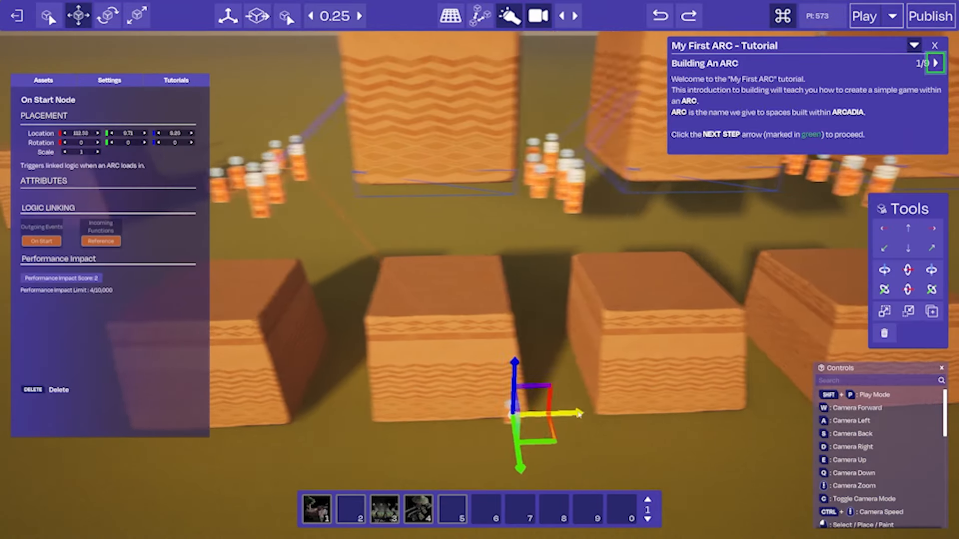
key("w")
right_click_drag(579, 416, 561, 422)
left_click(582, 429)
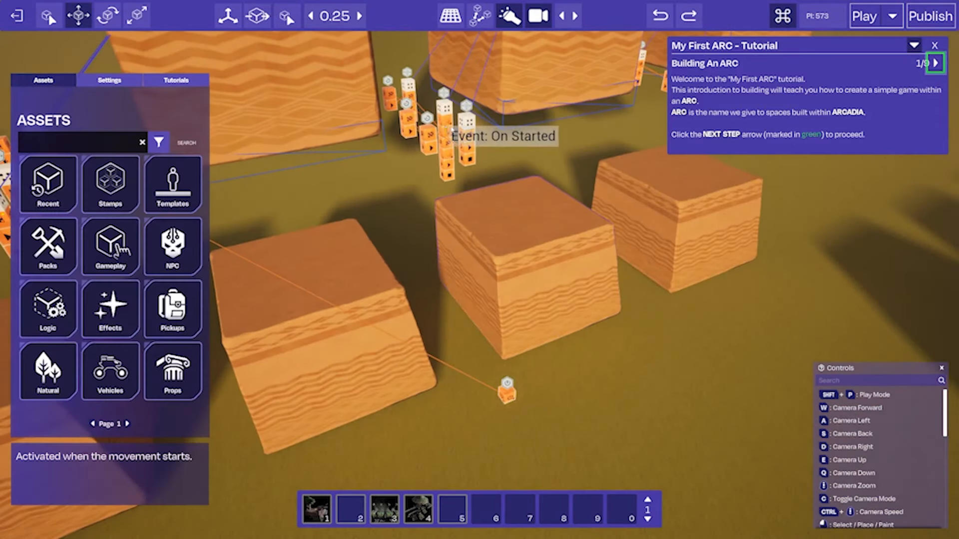
- Search the assets for the Delay Node and place one on the ground beside the On Start Node
key("w")
mouse_move(467, 134)
right_mouse_down()
mouse_move(492, 125)
mouse_move(463, 116)
right_mouse_up()
key("s")
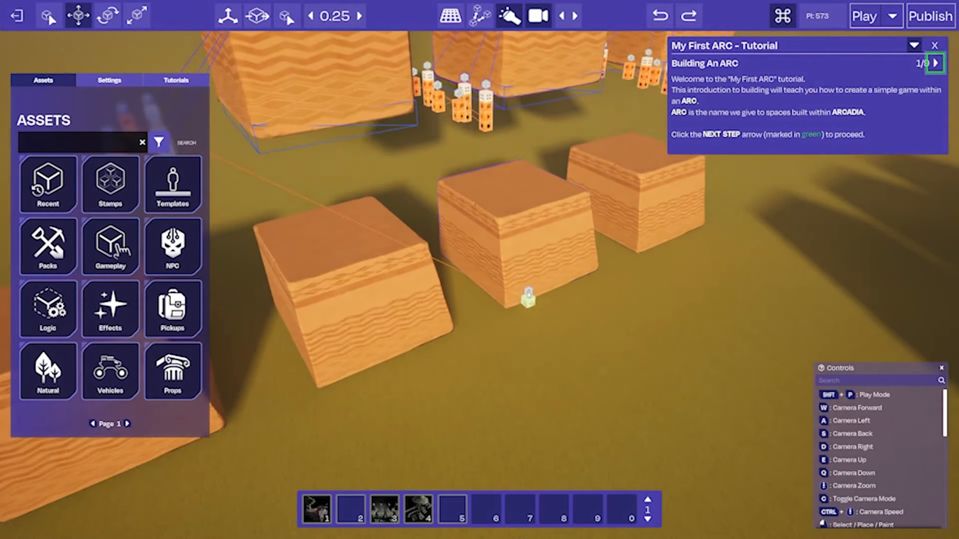
right_click_drag(529, 293, 508, 346)
key("d")
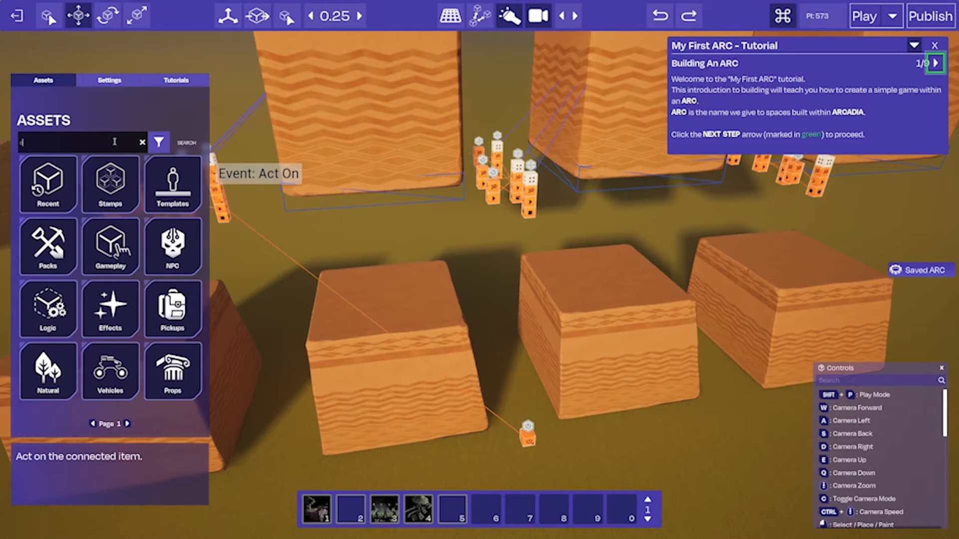
key("Return")
left_click(56, 182)
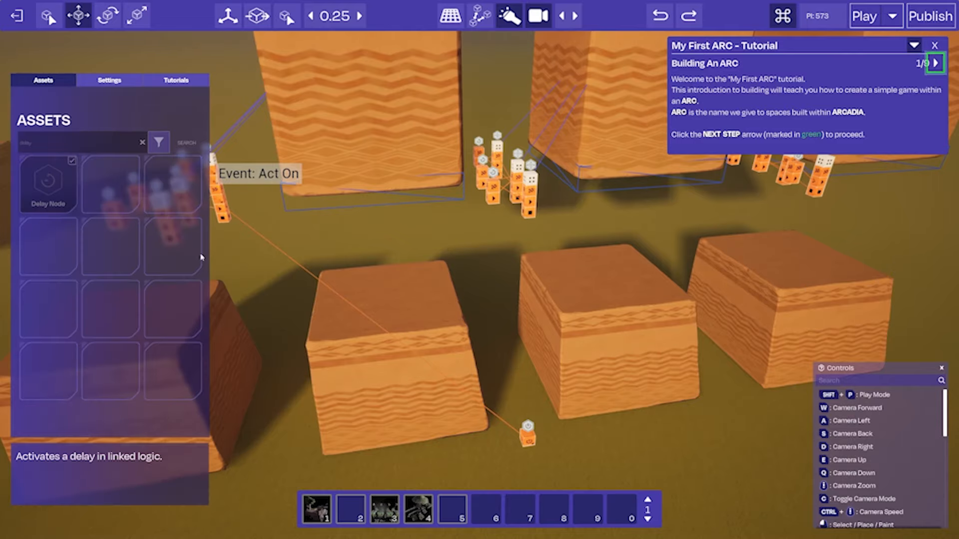
right_click_drag(394, 367, 413, 396)
key("d")
left_click(419, 401)
left_click(434, 386)
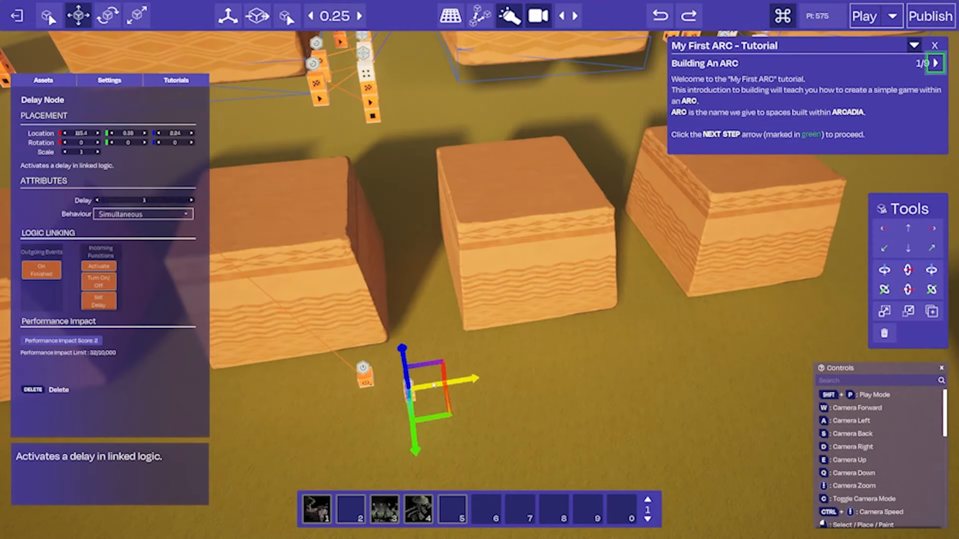
key("d")
right_click_drag(491, 305, 450, 320)
key("a")
right_click_drag(508, 329, 514, 349)
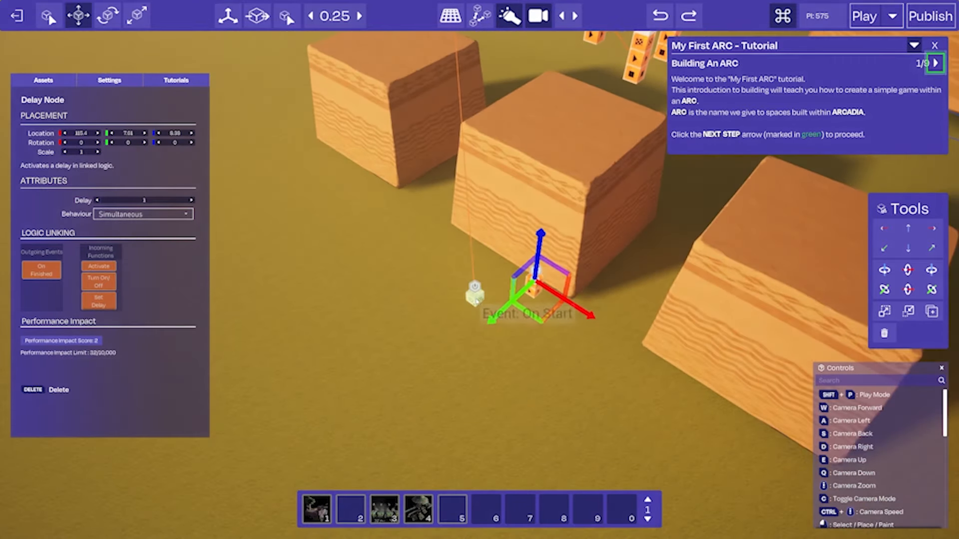
- Link the On Start Node's On Start event to the Activate function of the Delay Node beside the pillar block
left_click(476, 300)
right_click_drag(476, 300, 447, 322)
key("w")
left_click_drag(410, 282, 490, 247)
right_click_drag(499, 265, 517, 269)
key("a")
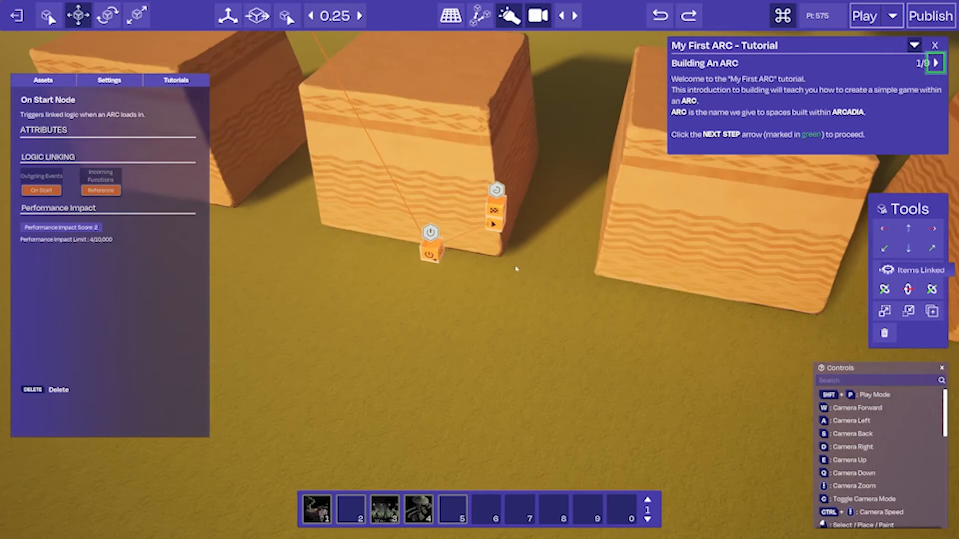
- Duplicate the Delay Node along the X axis with a delay of 0.5 and link the On Start event to its Activate function
left_click(496, 213)
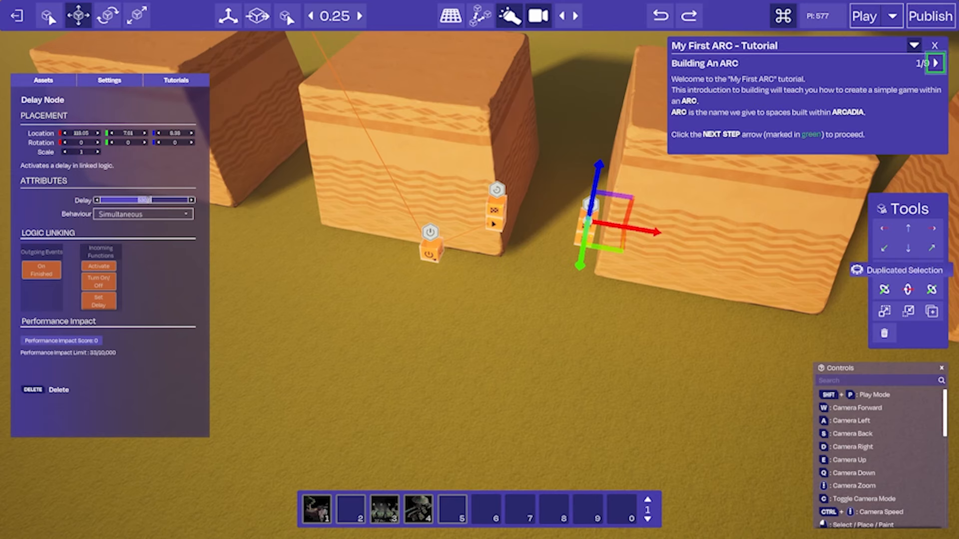
key("w")
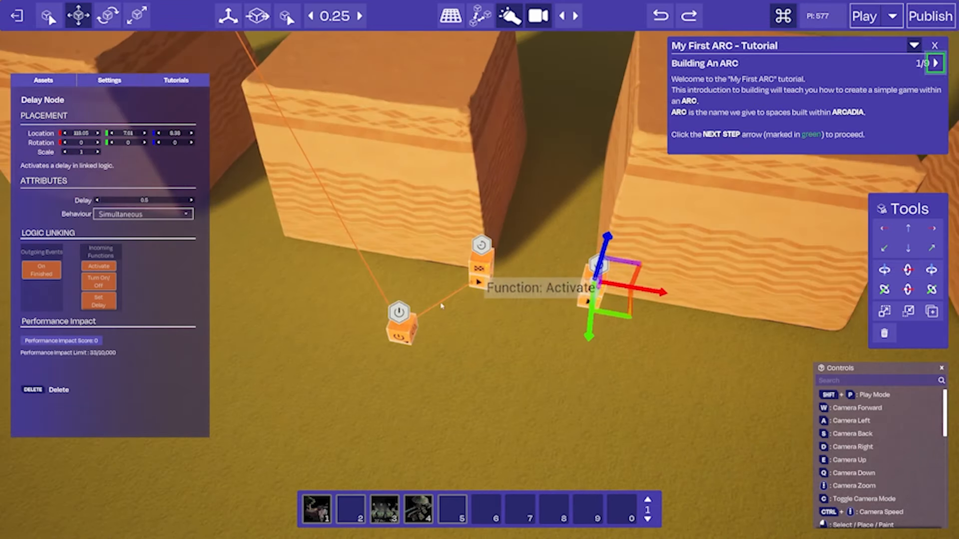
left_click(403, 332)
left_click_drag(403, 337, 590, 302)
- Link the On Finished event of each Delay Node to the Start function of its own pillar's Move Node
key("a")
right_click_drag(570, 321, 535, 326)
left_click(489, 328)
key("a")
left_click_drag(527, 321, 477, 263)
key("s")
key("w")
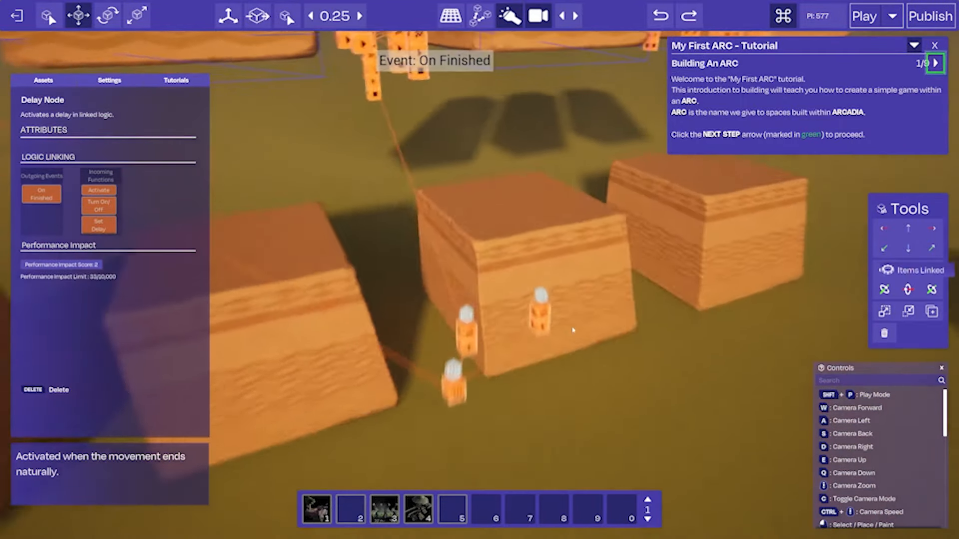
key("w")
left_click_drag(504, 335, 558, 209)
key("d")
right_click_drag(557, 209, 568, 240)
key("s")
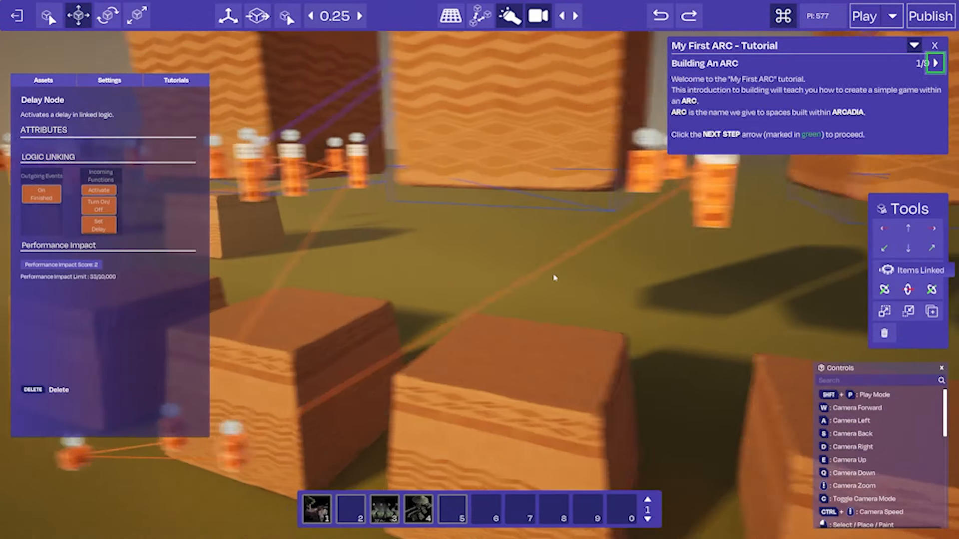
- Close the tutorial window and start a play test from the camera position at the head of the pillar row
key("w")
right_click_drag(555, 277, 487, 270)
key("s")
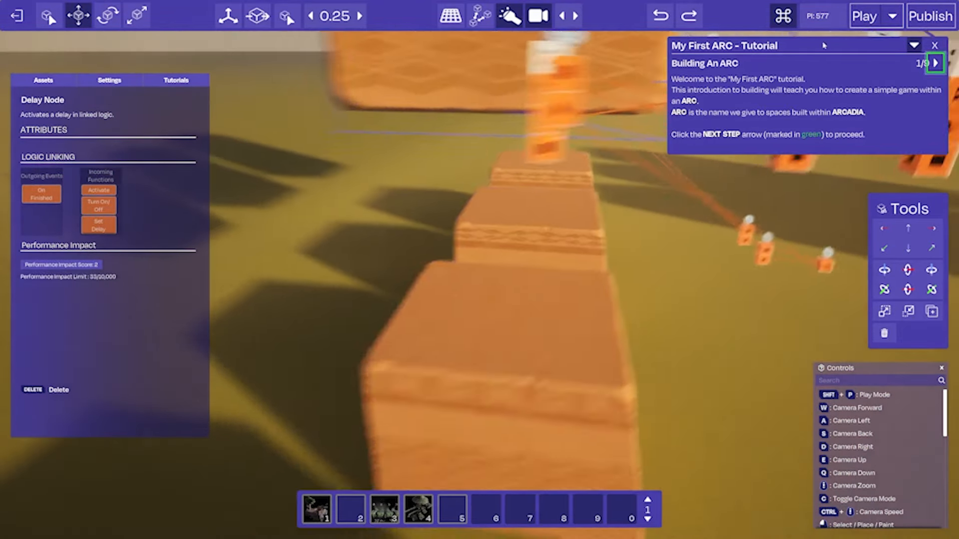
left_click(891, 17)
left_click(812, 225)
left_click(935, 43)
left_click(892, 16)
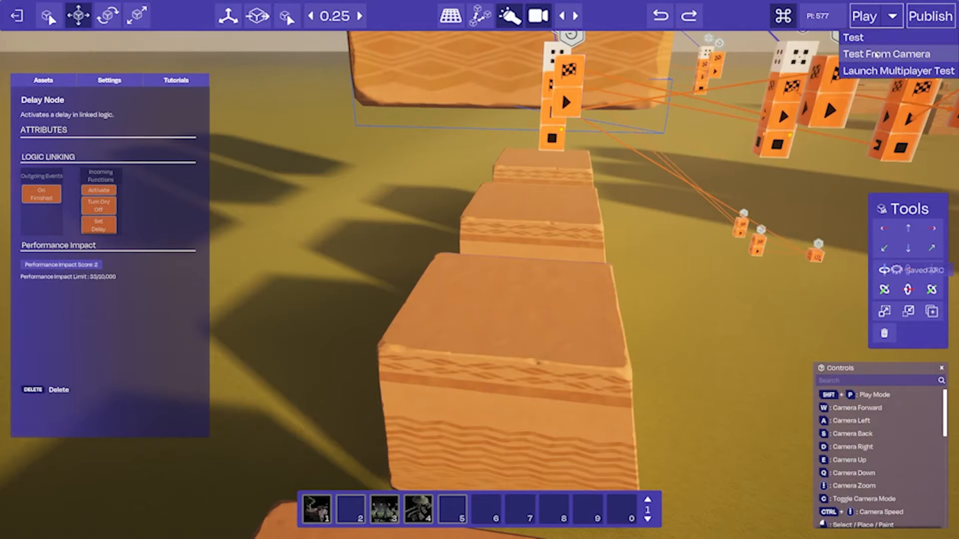
left_click(891, 16)
left_click(869, 17)
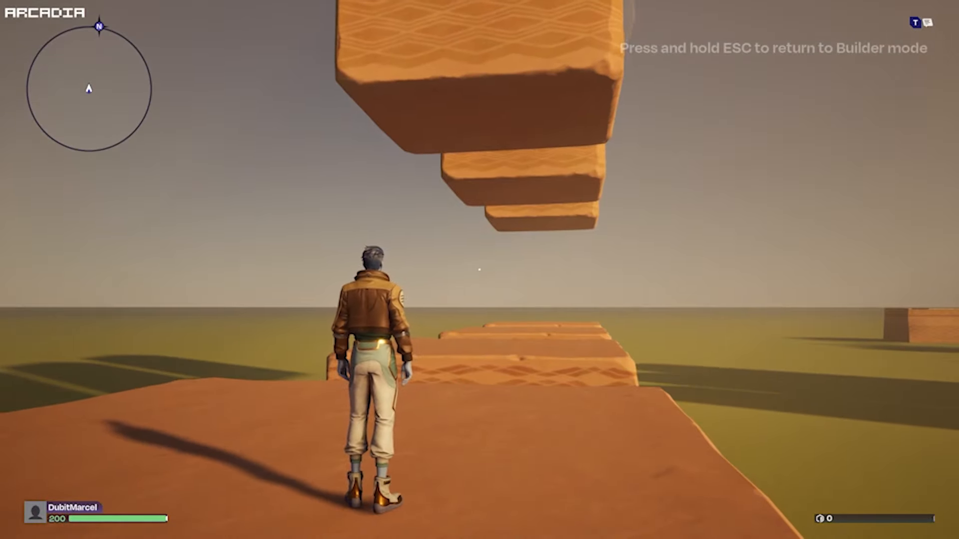
- Play-test the staggered pillars by running and jumping across the blocks, then return to Builder mode
key("w")
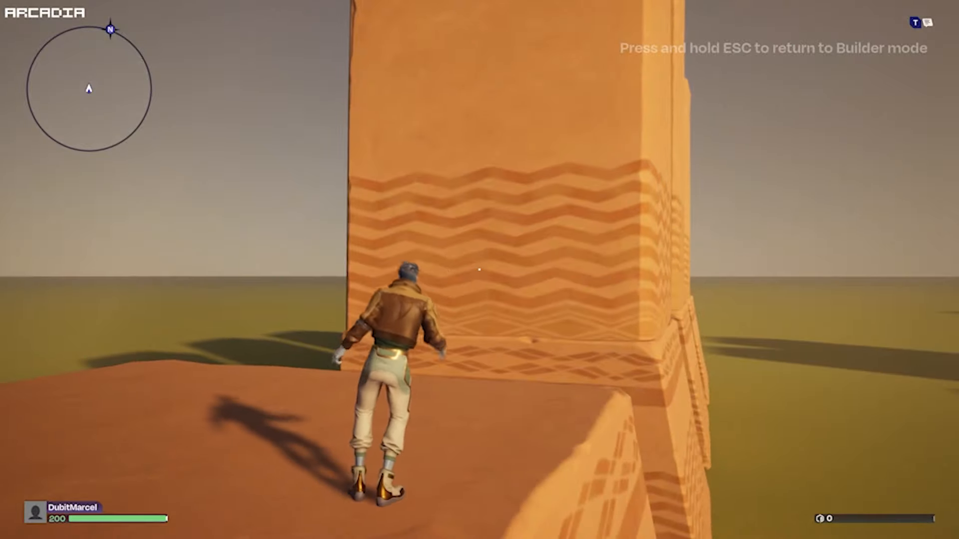
key("w")
key("space")
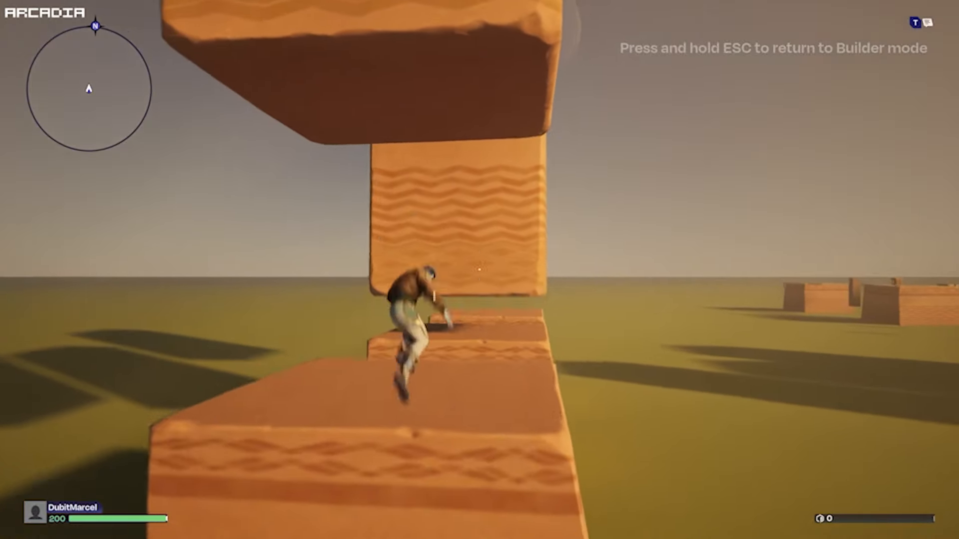
key("w")
key("space")
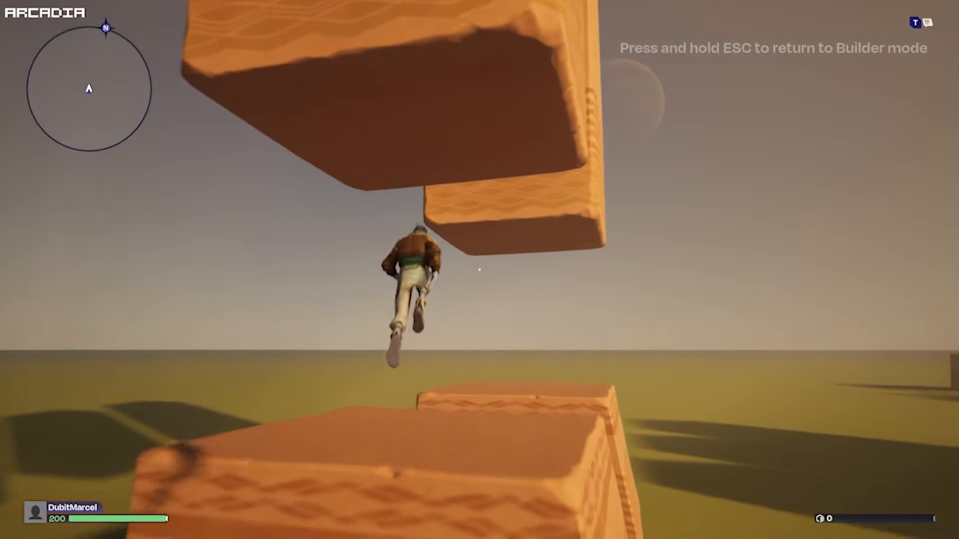
key("w")
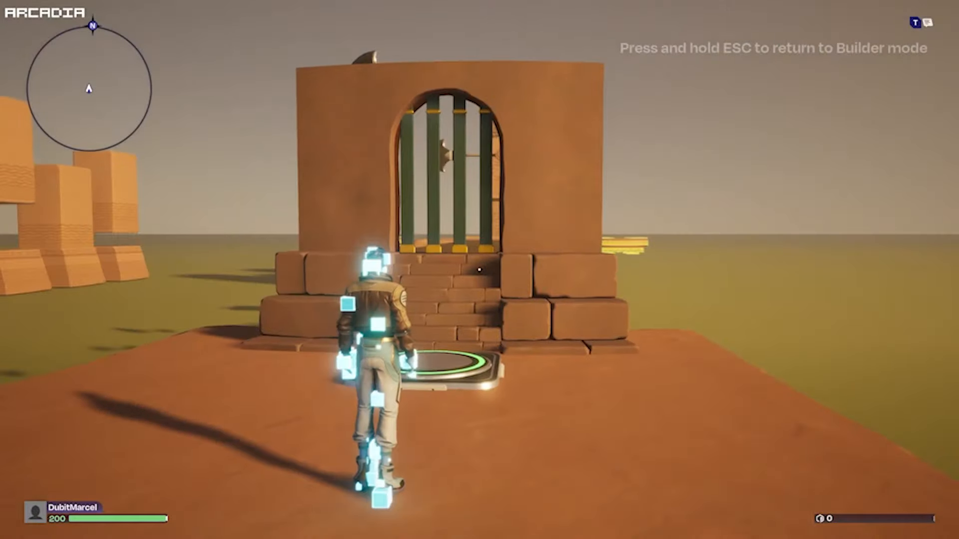
key("a")
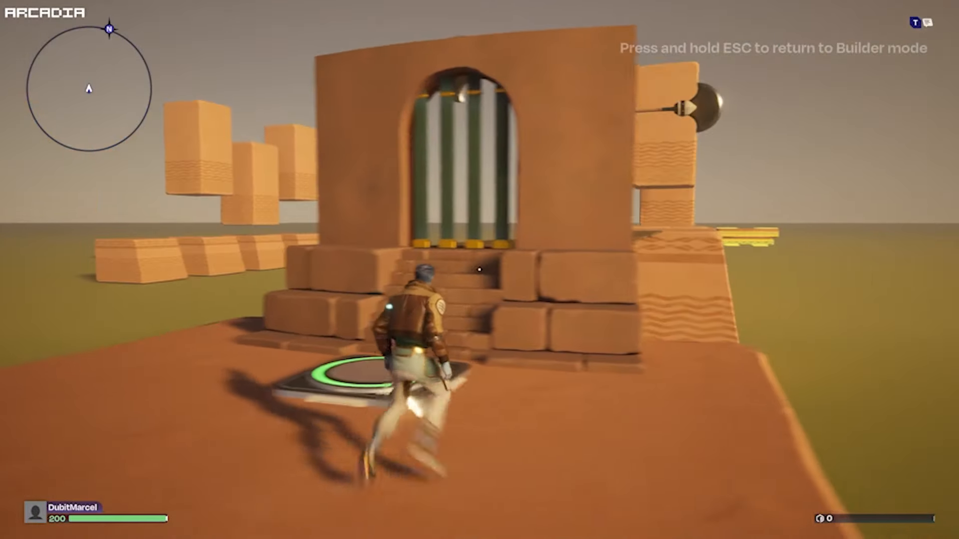
key("Escape")
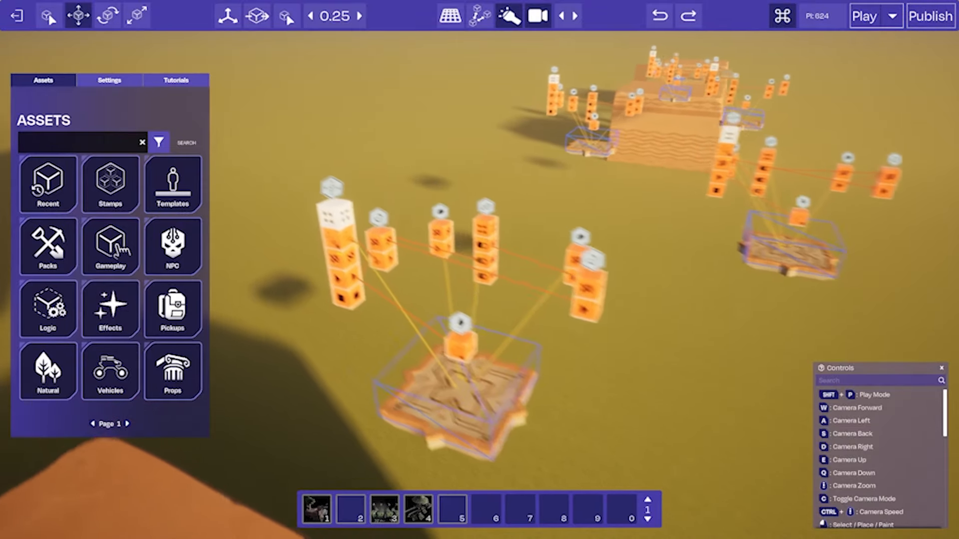
- Examine the logic group around the floor tile on the ground, including its Box Trigger Volume's attributes
key("a")
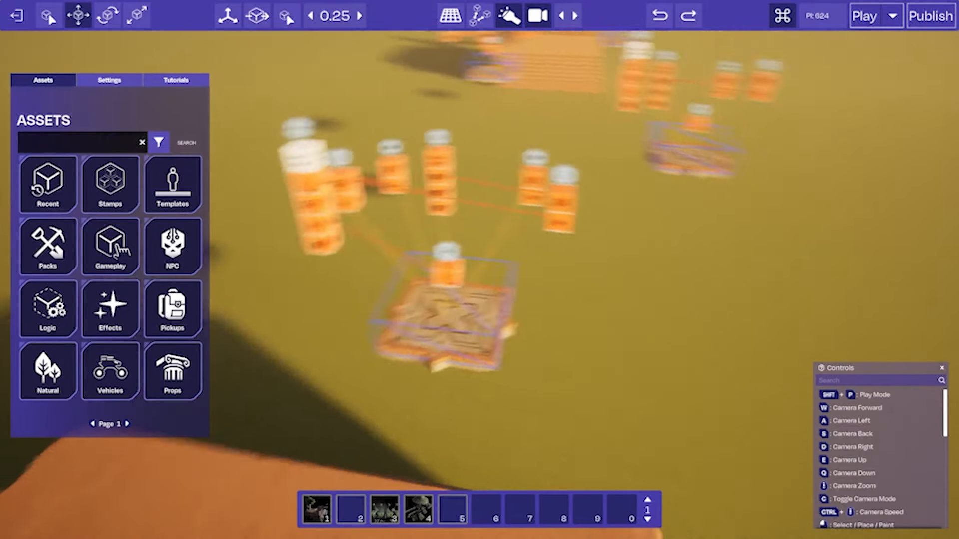
key("d")
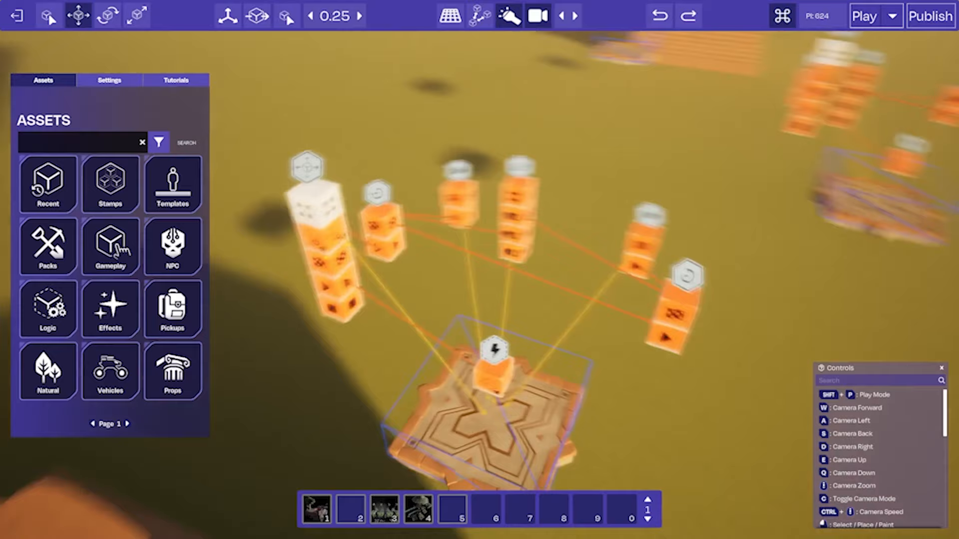
key("s")
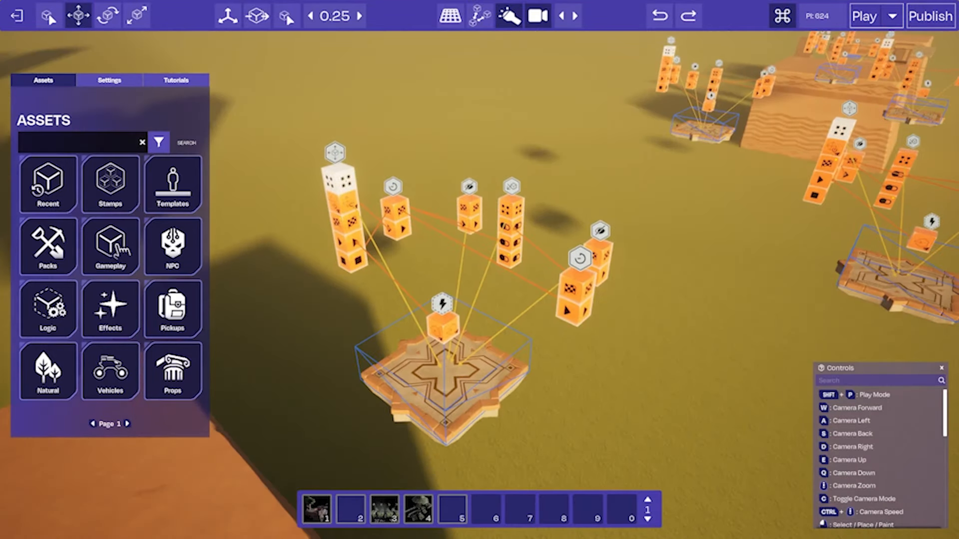
key("a")
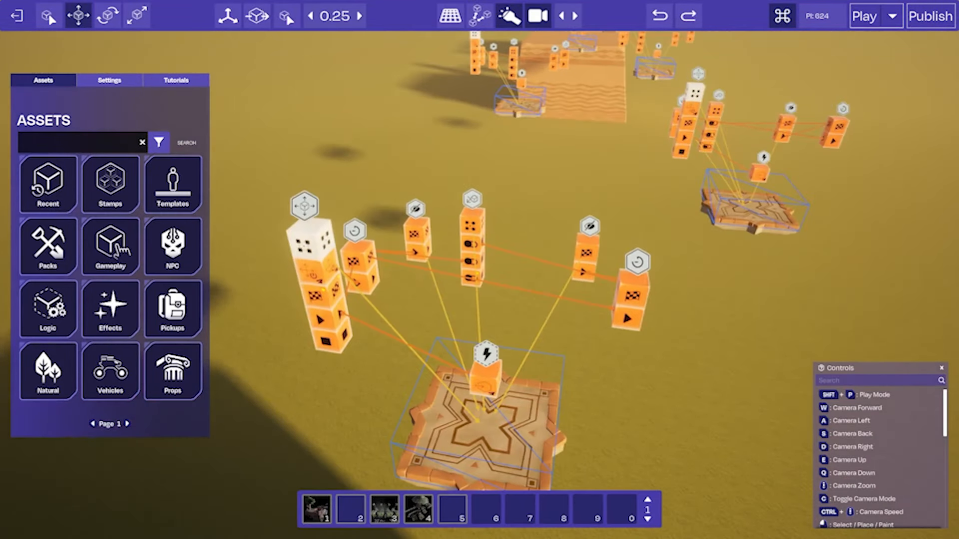
key("s")
key("d")
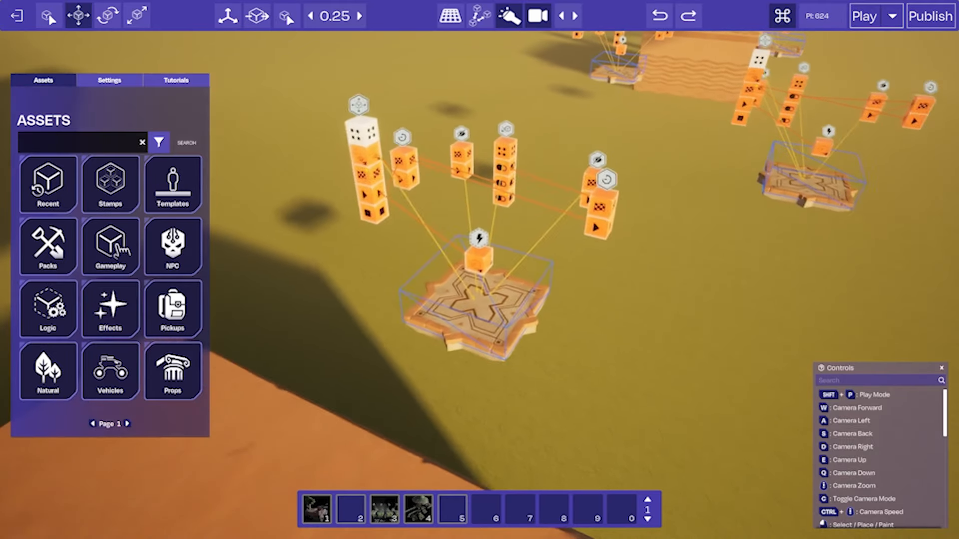
left_click(491, 313)
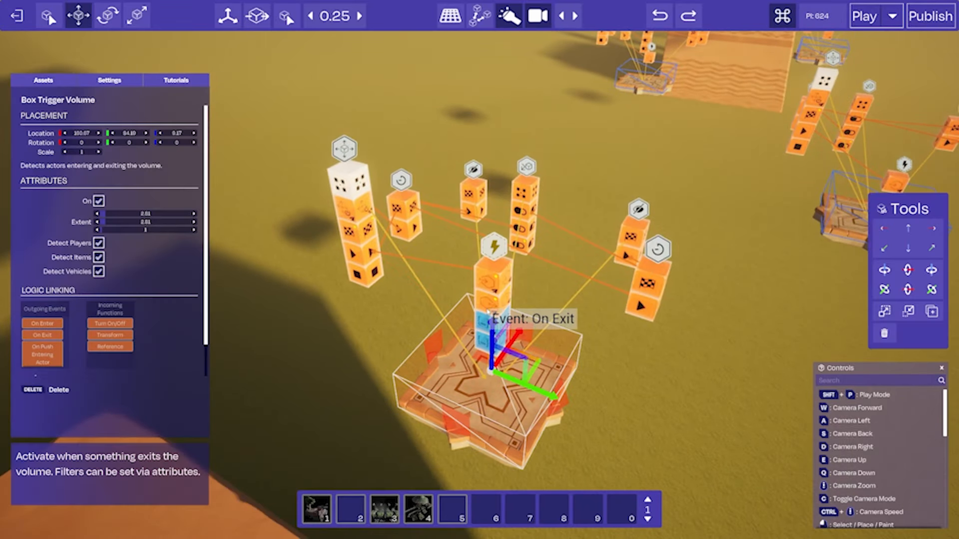
left_click(604, 381)
key("s")
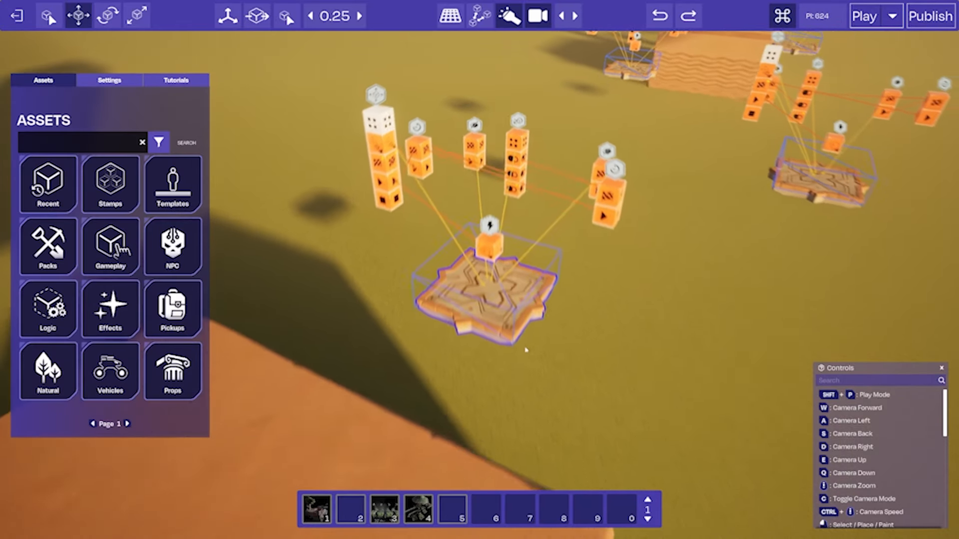
- Examine the links from the tile's trigger and the Move Node's translation, duration and loop mode
key("a")
key("w")
key("a")
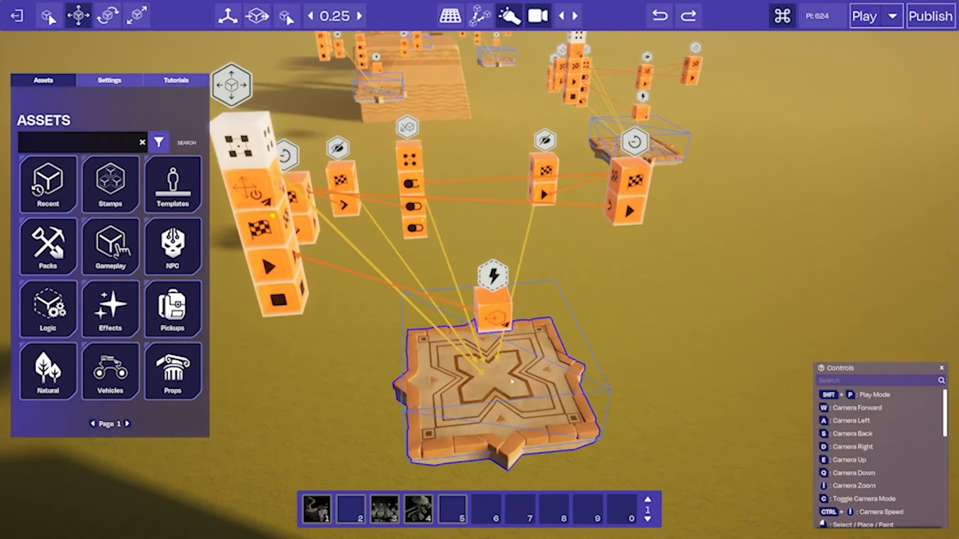
key("s")
key("w")
key("d")
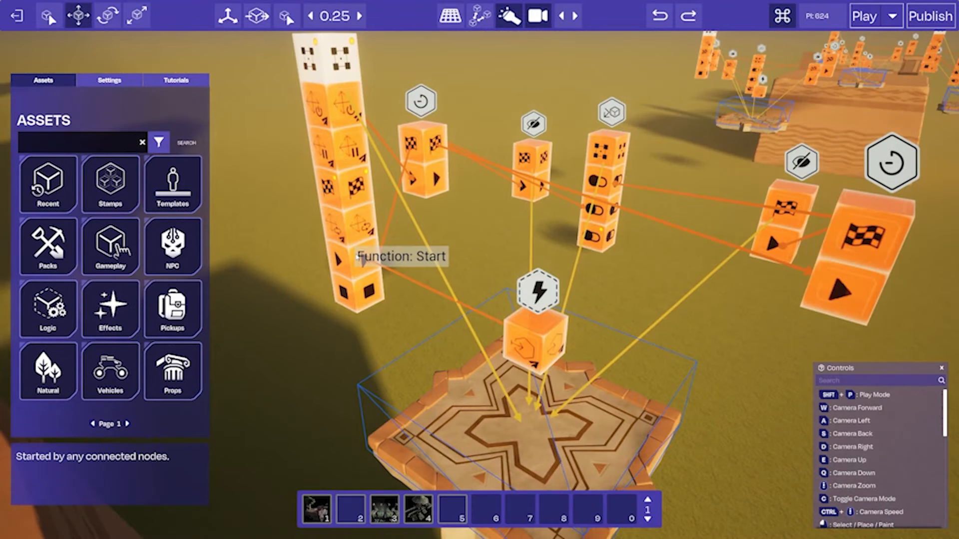
key("s")
left_click(365, 93)
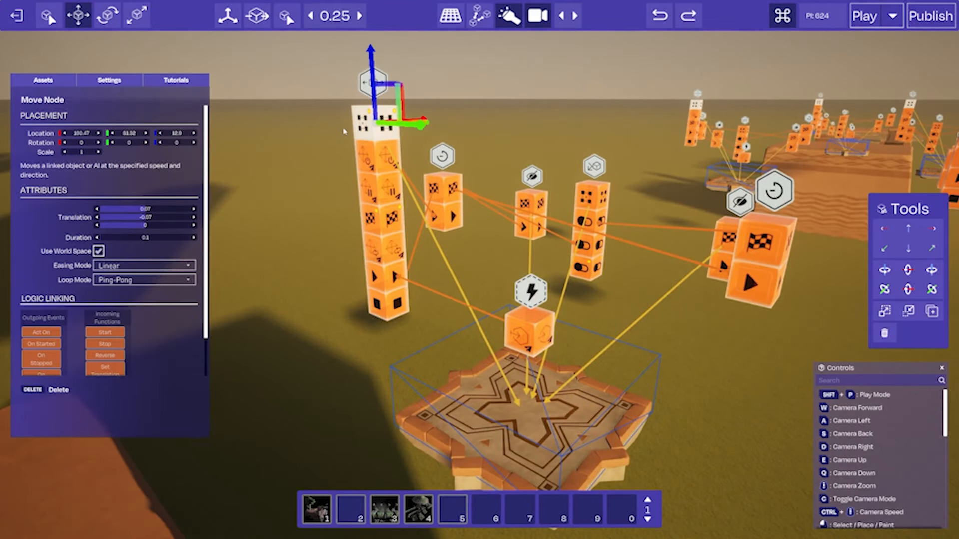
key("a")
right_click_drag(462, 260, 467, 267)
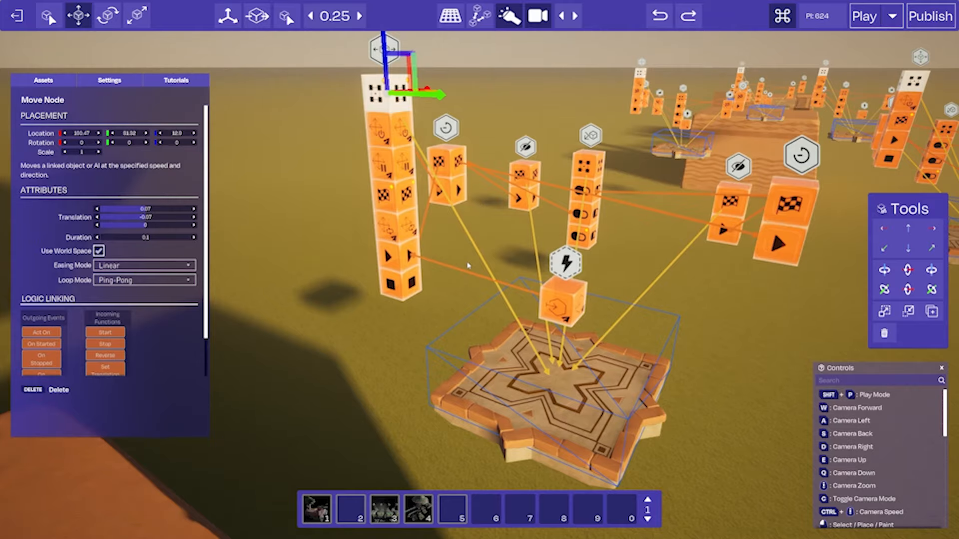
key("w")
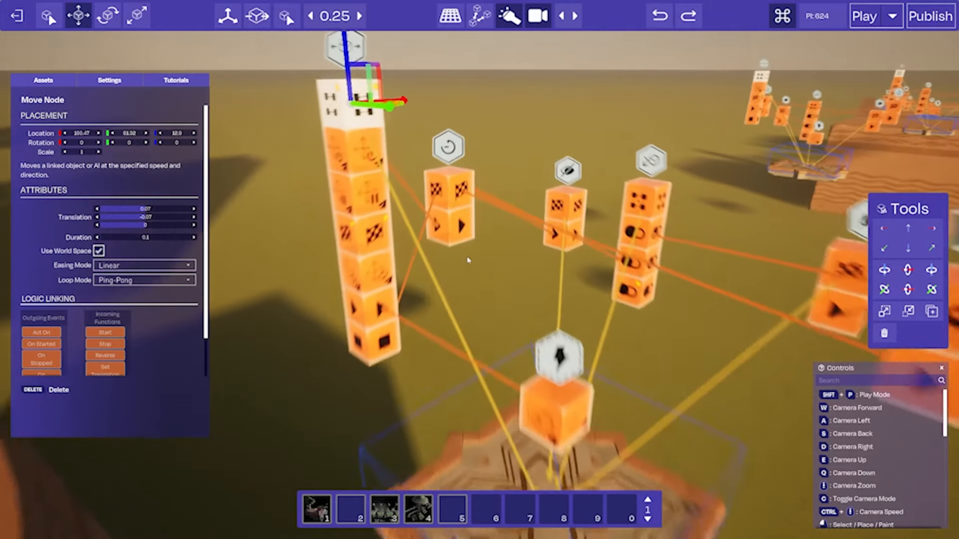
- Inspect the delay attribute and links of the Delay Node beside the tile's Move Node
left_click(469, 158)
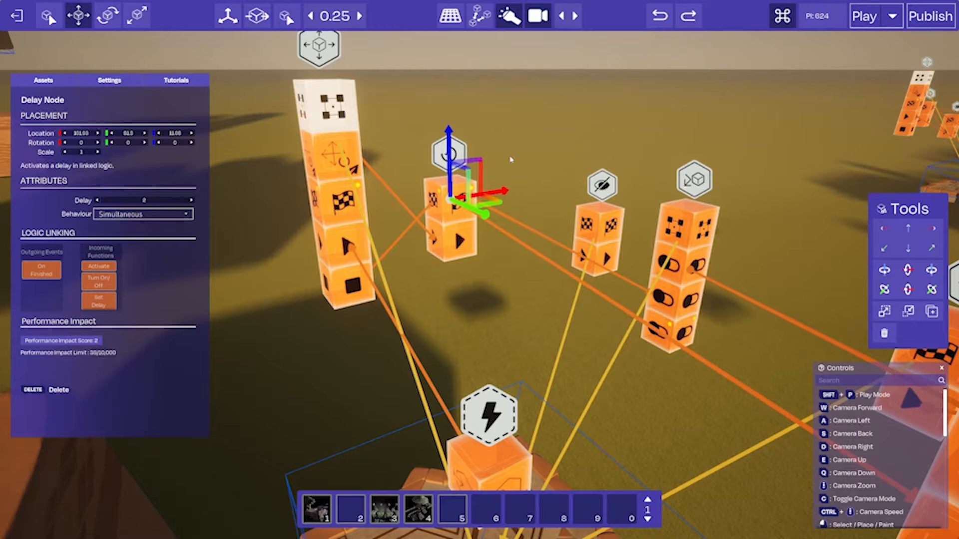
key("a")
right_click_drag(509, 159, 619, 151)
right_click_drag(439, 179, 414, 192)
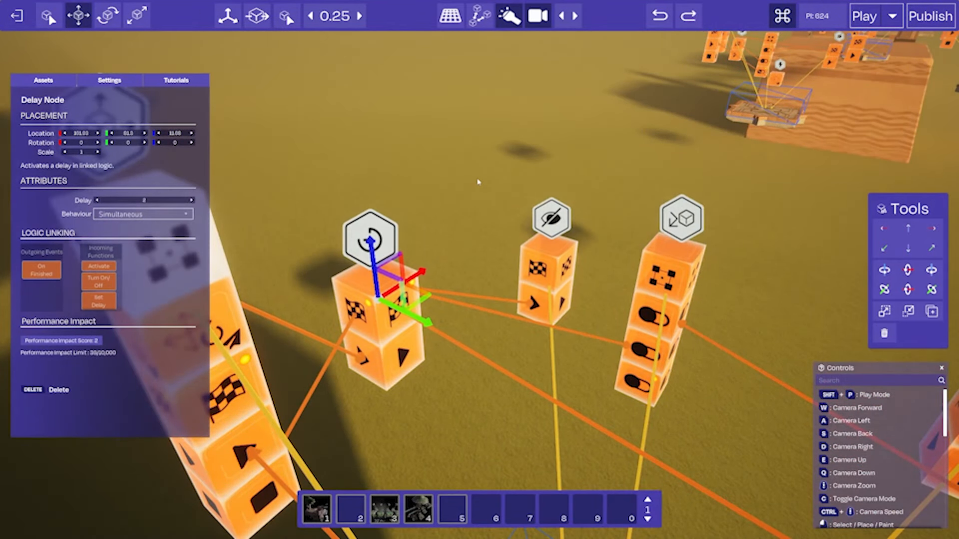
- Inspect the visibility and spawn effect attributes of the Set Visibility Node beside that Delay Node, and its link to the tile
left_click(529, 292)
right_click_drag(529, 291, 489, 285)
key("d")
key("s")
key("s")
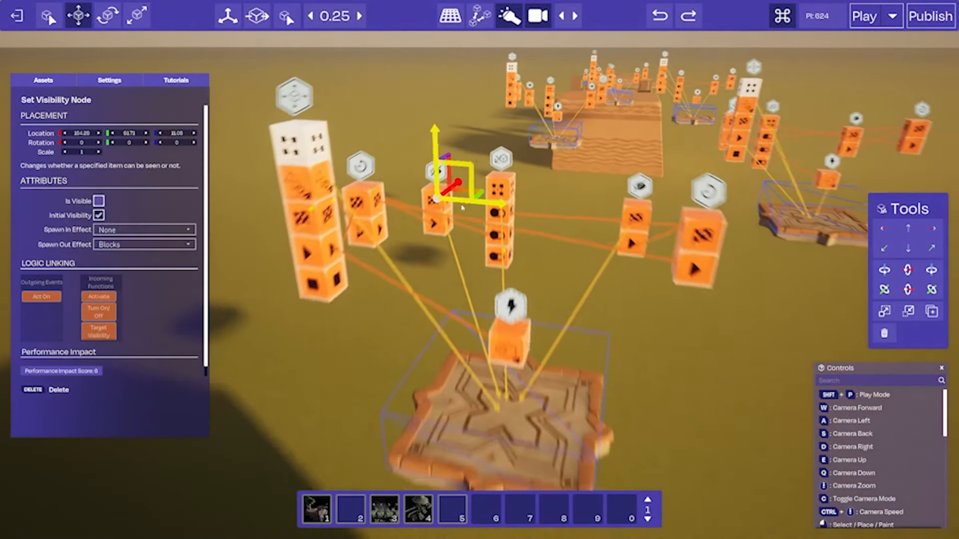
key("w")
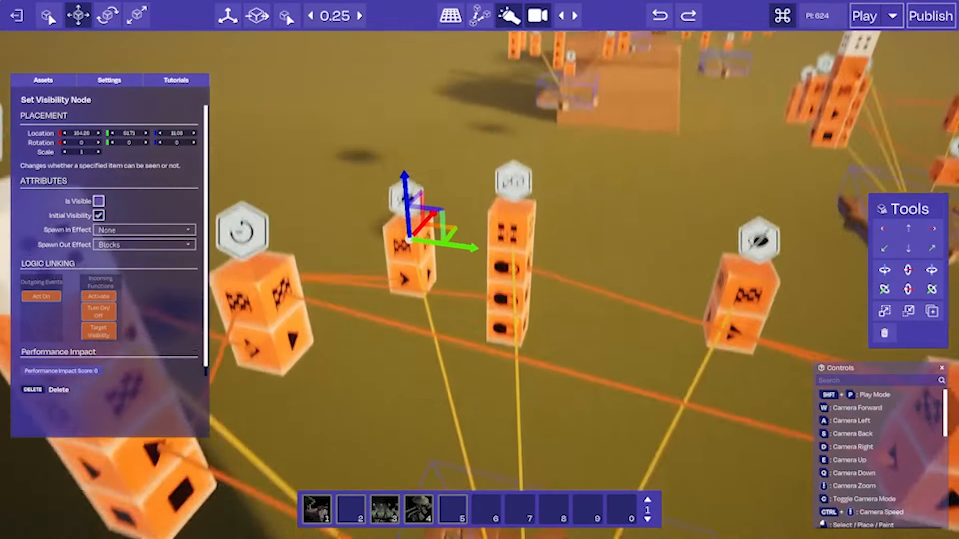
key("s")
key("w")
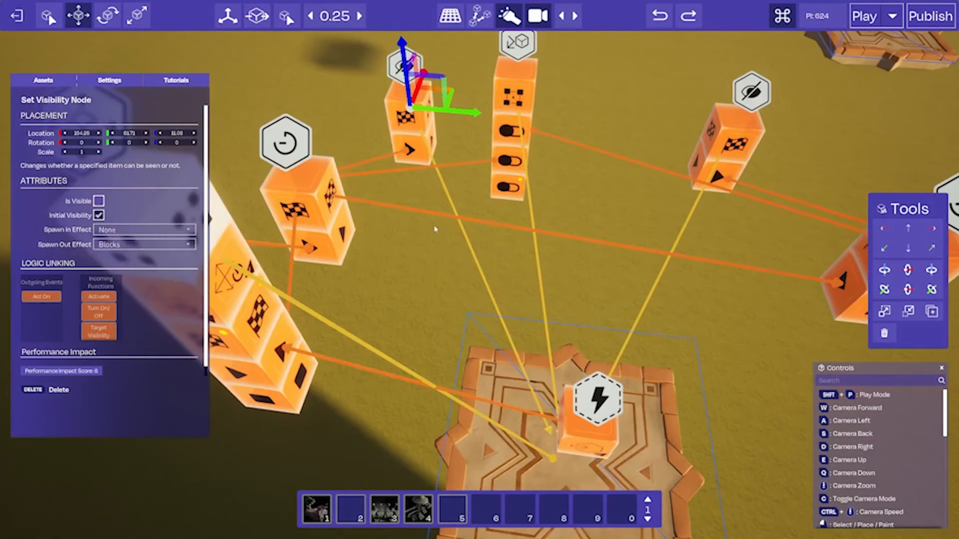
- Trace the Delay Node's links to the Set Collision Node and inspect the latter's incoming functions
left_click(286, 281)
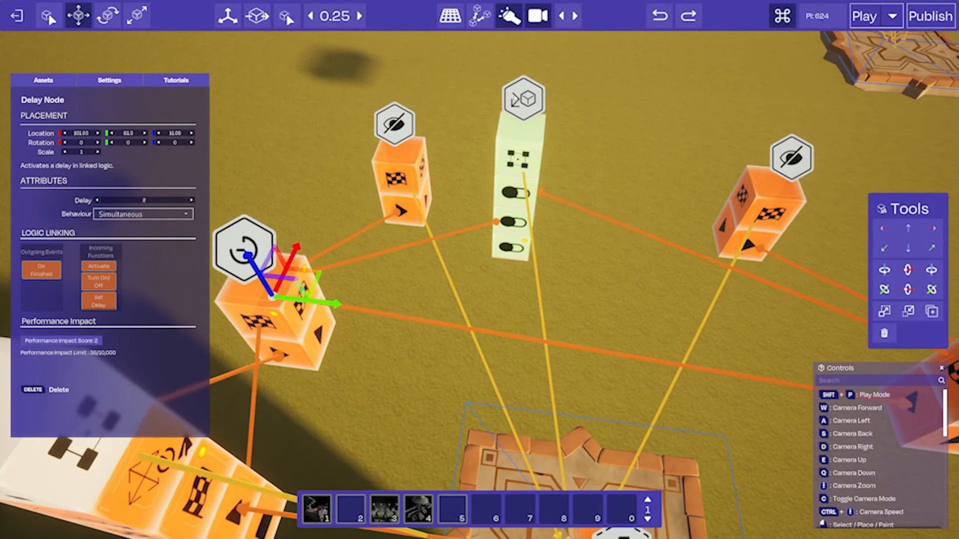
left_click(520, 144)
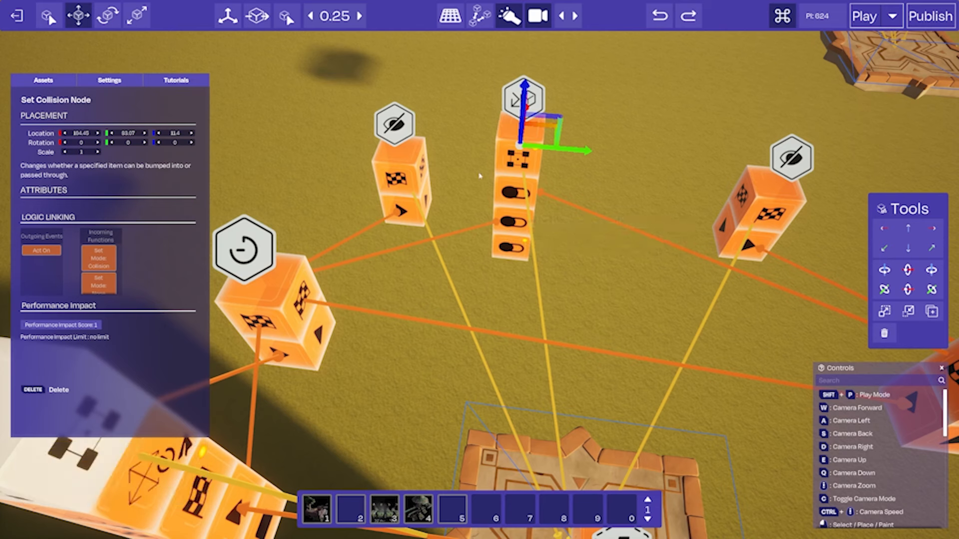
key("s")
right_click_drag(520, 223, 546, 240)
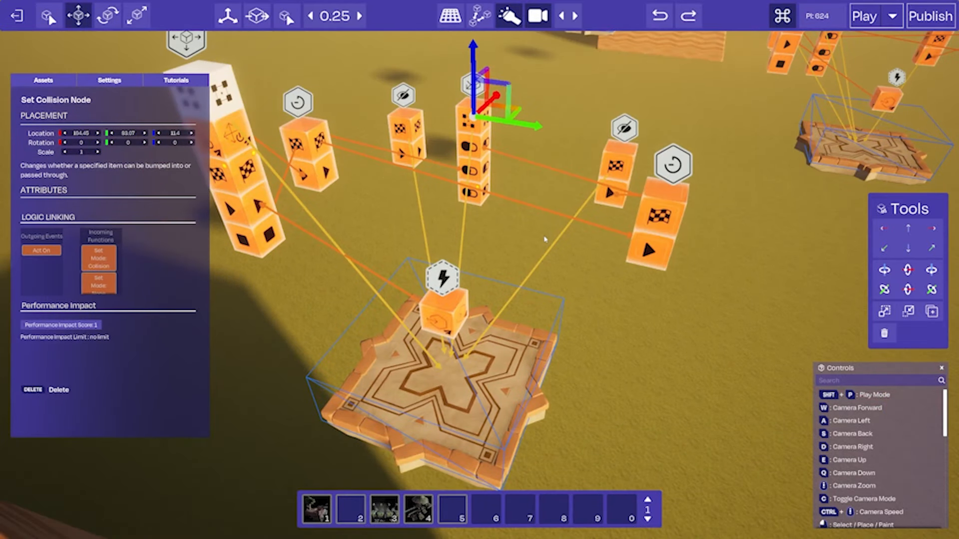
key("w")
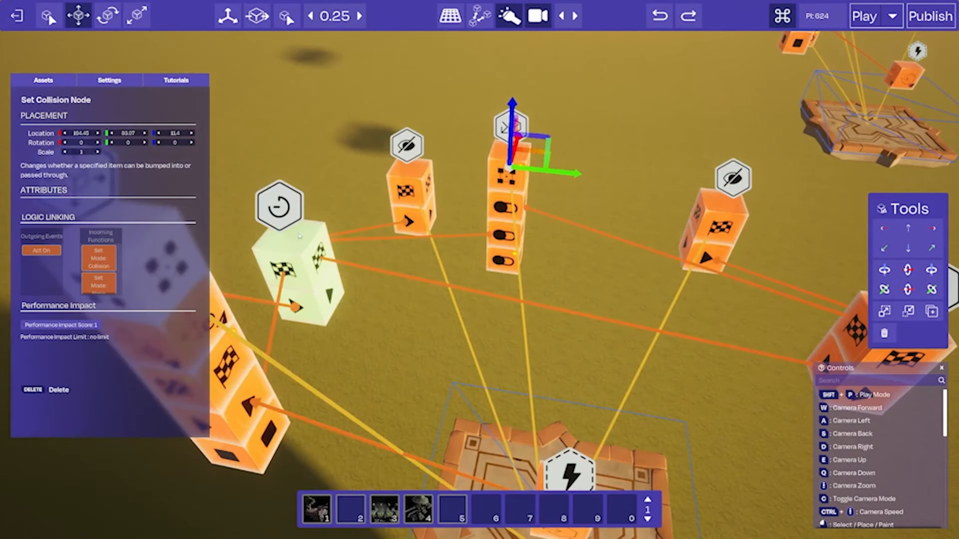
- Examine the delay and behaviour attributes of the two Delay Nodes in the disappearing tile's logic, along with their links
left_click(270, 212)
right_click_drag(361, 271, 449, 294)
key("d")
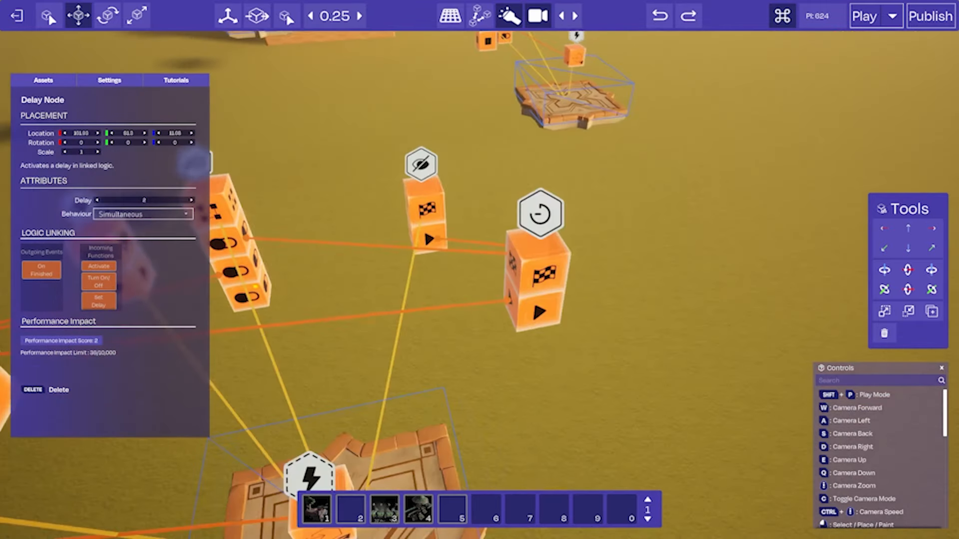
key("w")
left_click(559, 277)
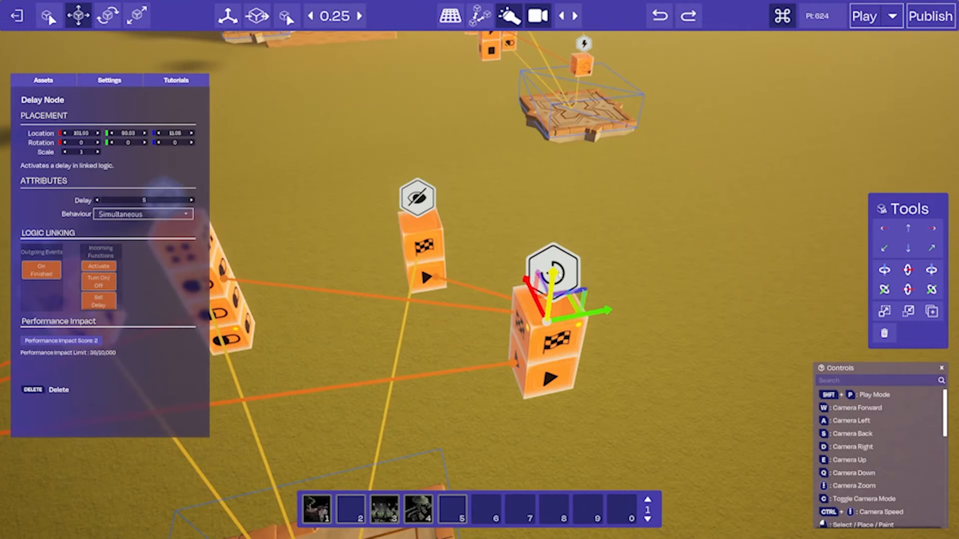
key("s")
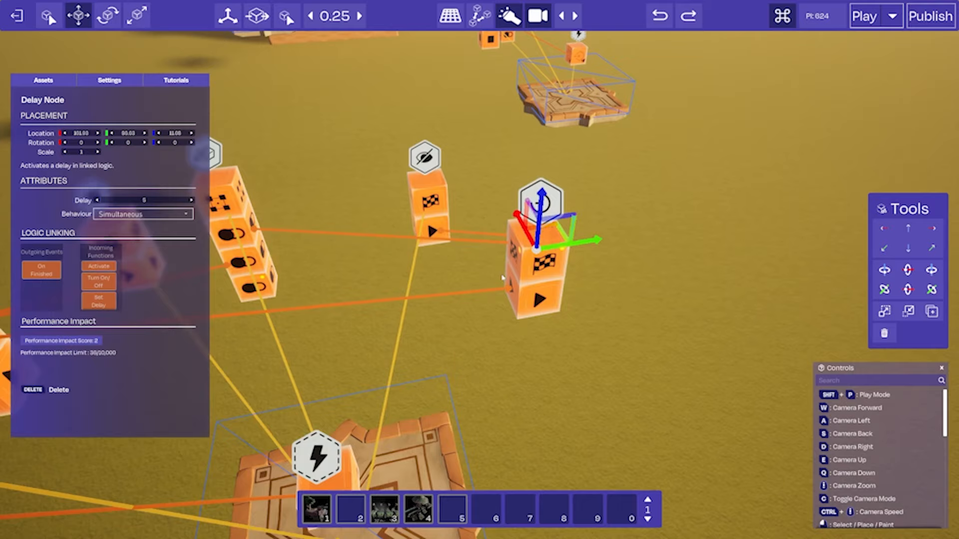
key("w")
key("a")
- Check the attributes of the Set Visibility Node linked to the second Delay Node and the Set Collision Node's Set Mode: Collision function
left_click(478, 223)
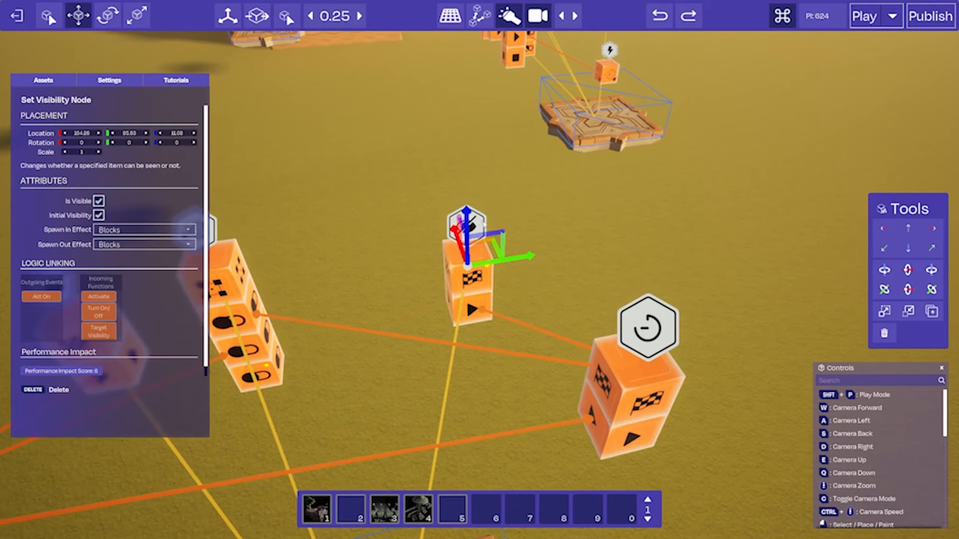
key("s")
key("a")
right_click_drag(478, 223, 391, 192)
key("d")
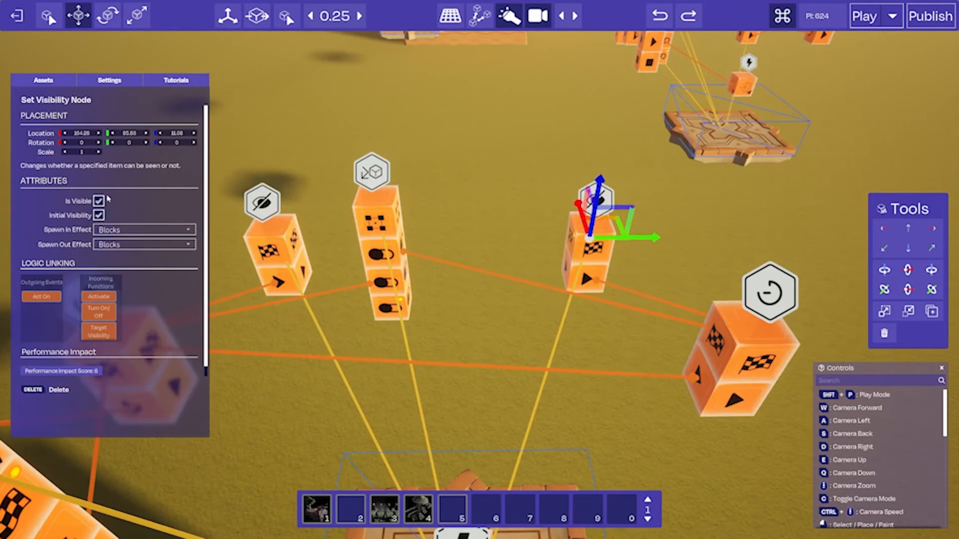
left_click(386, 195)
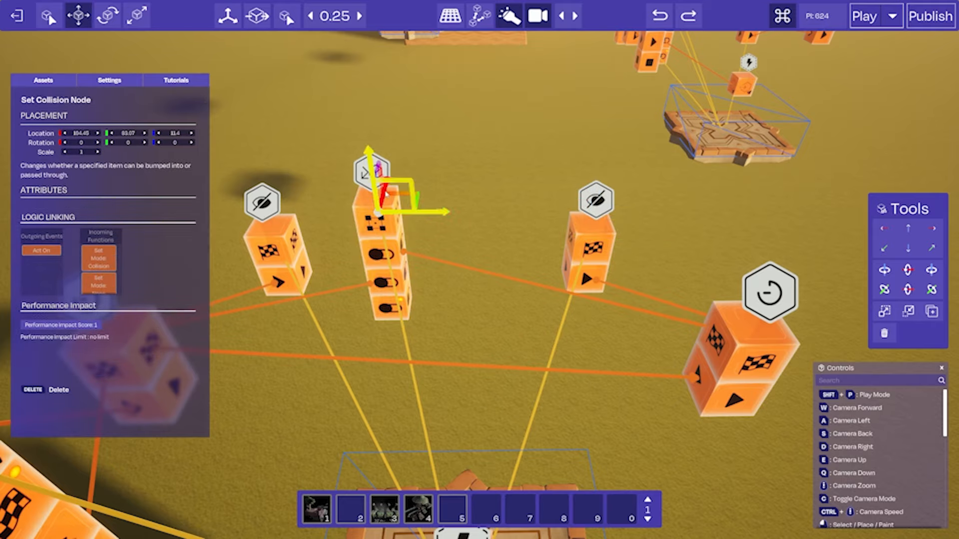
mouse_move(391, 253)
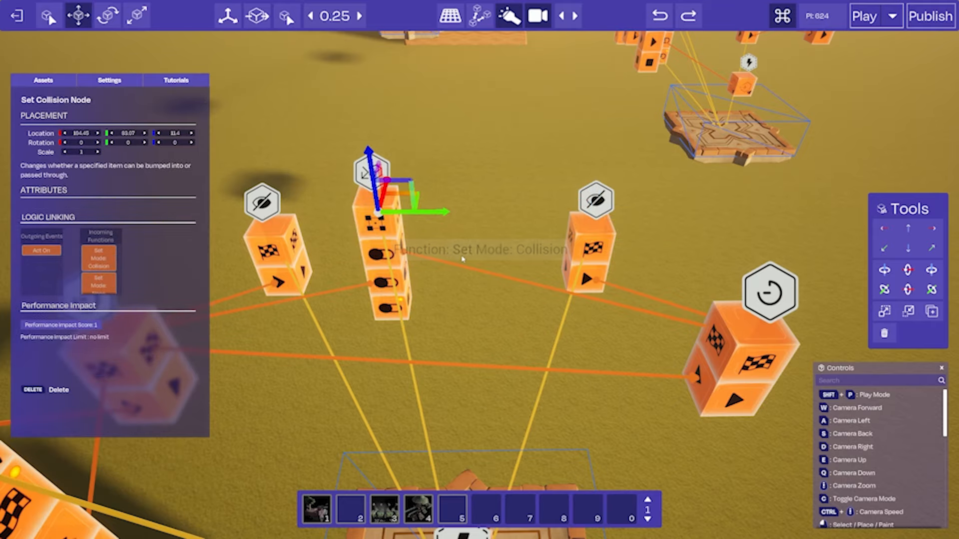
- Start a play test and jump onto the first disappearing tile and back to the ledge to observe its timing
key("s")
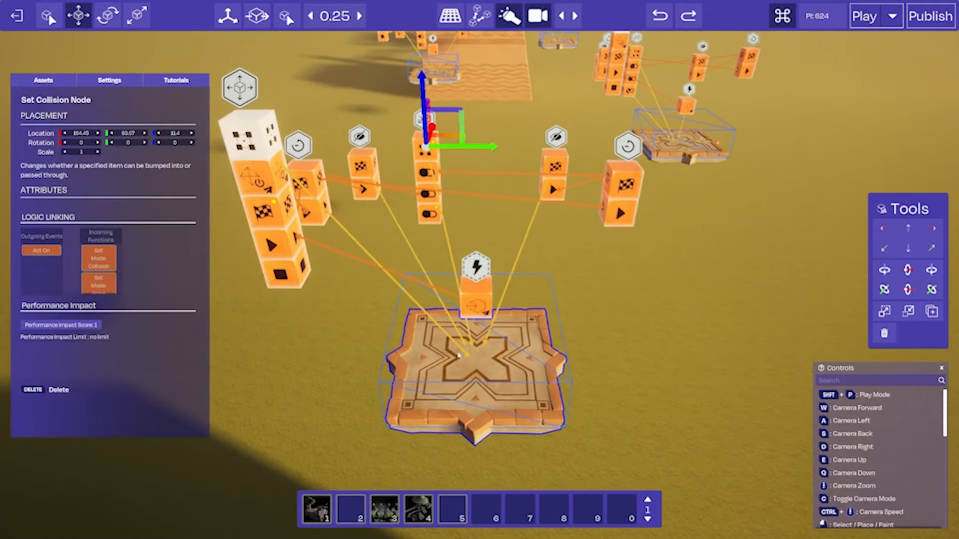
key("s")
key("w")
left_click(887, 18)
left_click(876, 56)
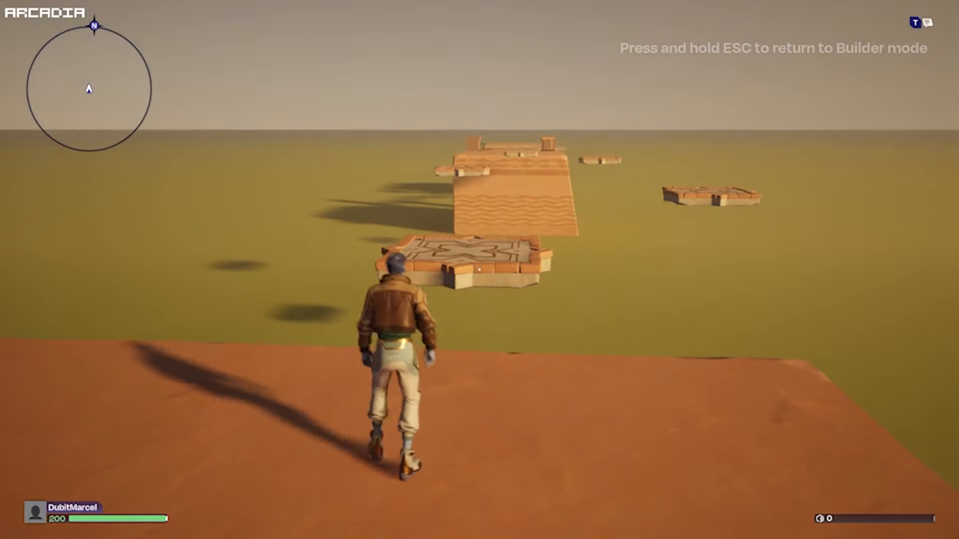
key("w")
key("space")
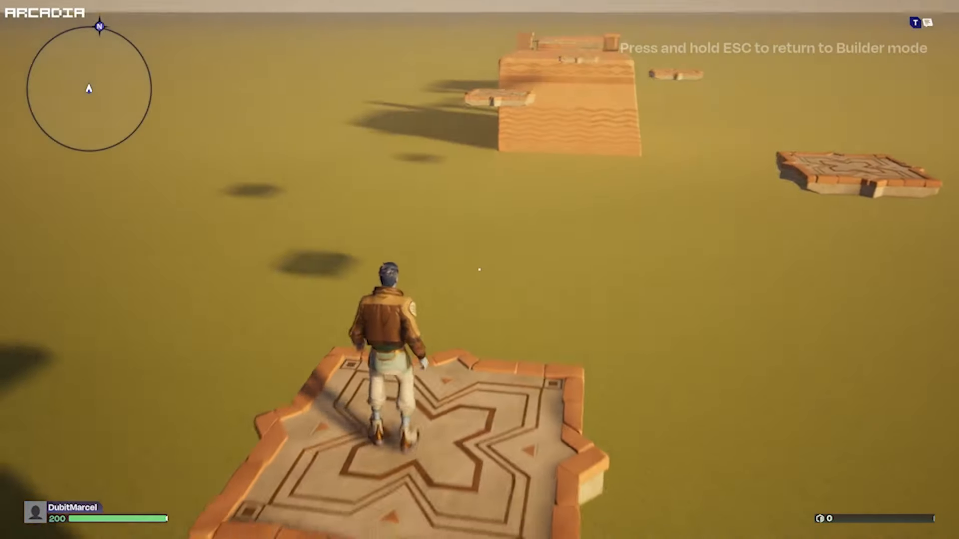
key("s")
key("space")
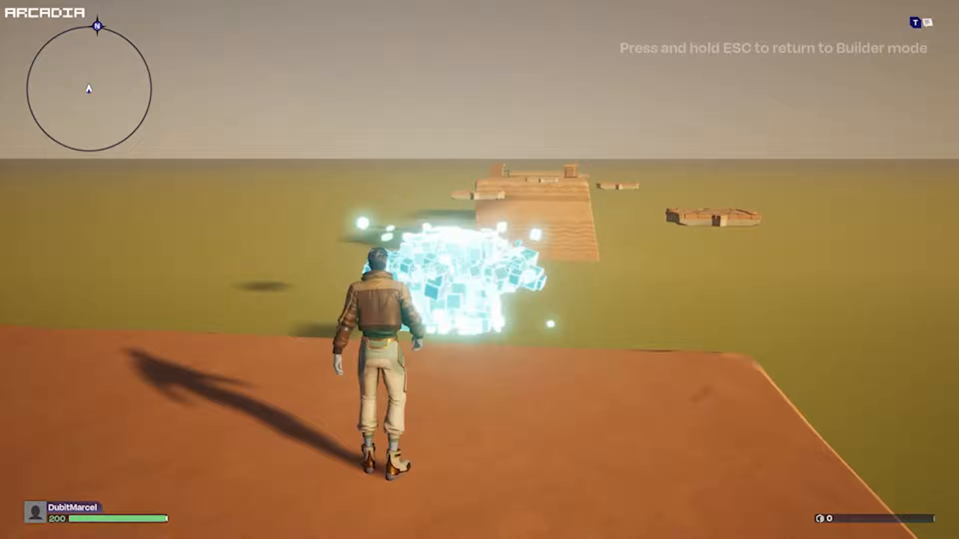
key("w")
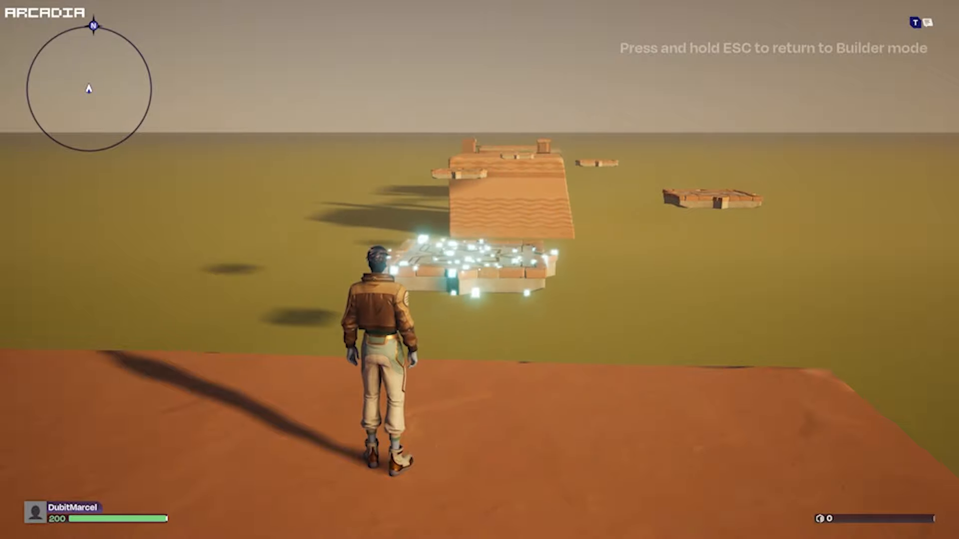
- Play-test the jumps across the floating tiles and the area beneath the blocks, and return to builder mode
key("d")
key("w")
key("space")
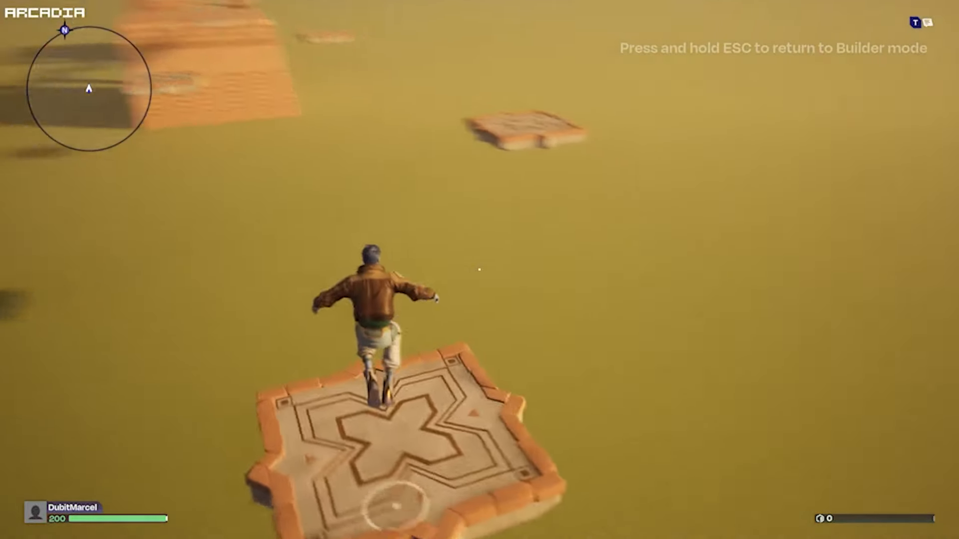
key("w")
key("space")
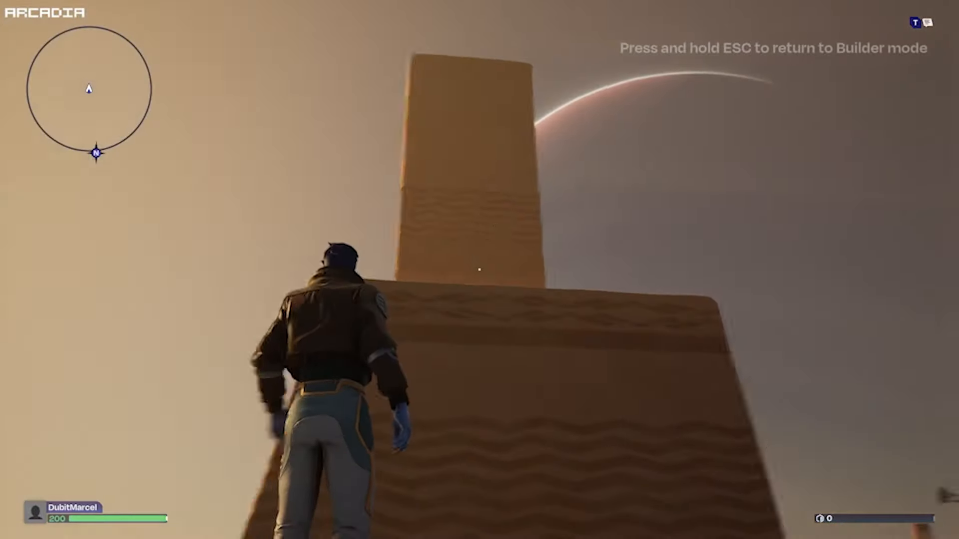
key("w")
key("space")
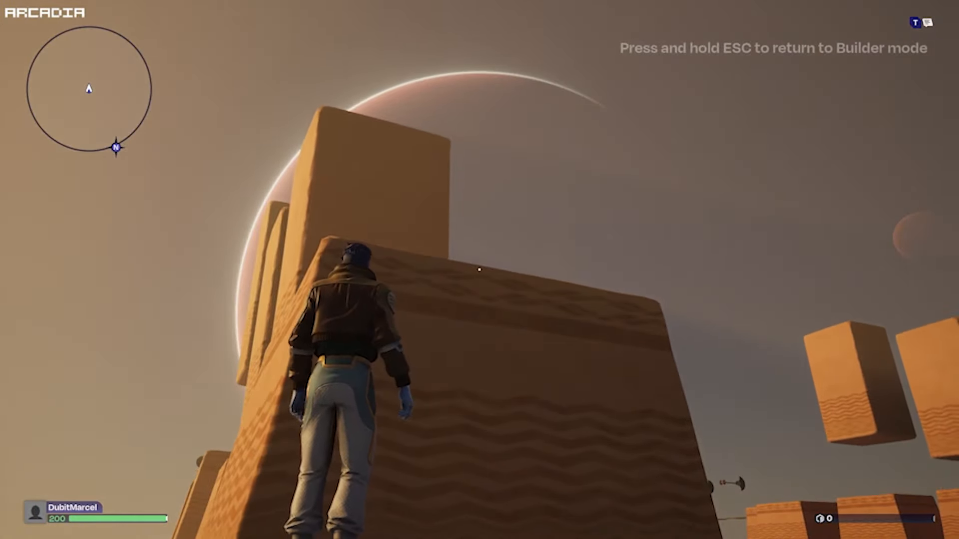
key("w")
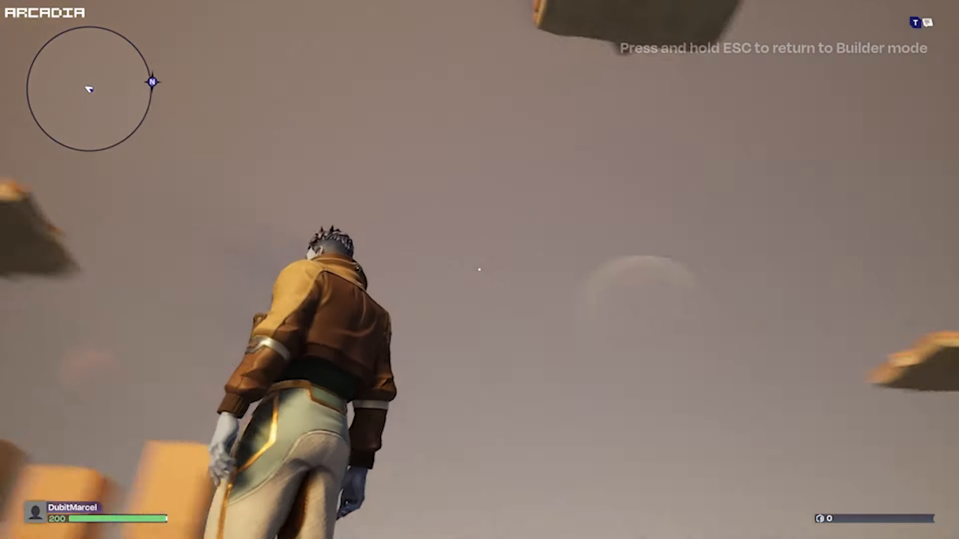
key("w")
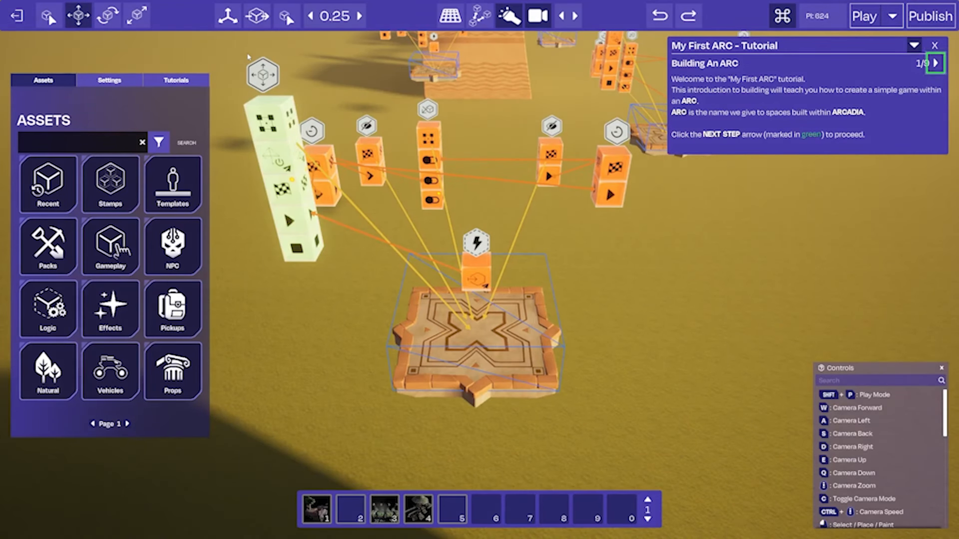
- Find the Box Trigger Volume among the volume assets and place it on the new floor tile beside the ledge
key("s")
right_click_drag(492, 252, 479, 242)
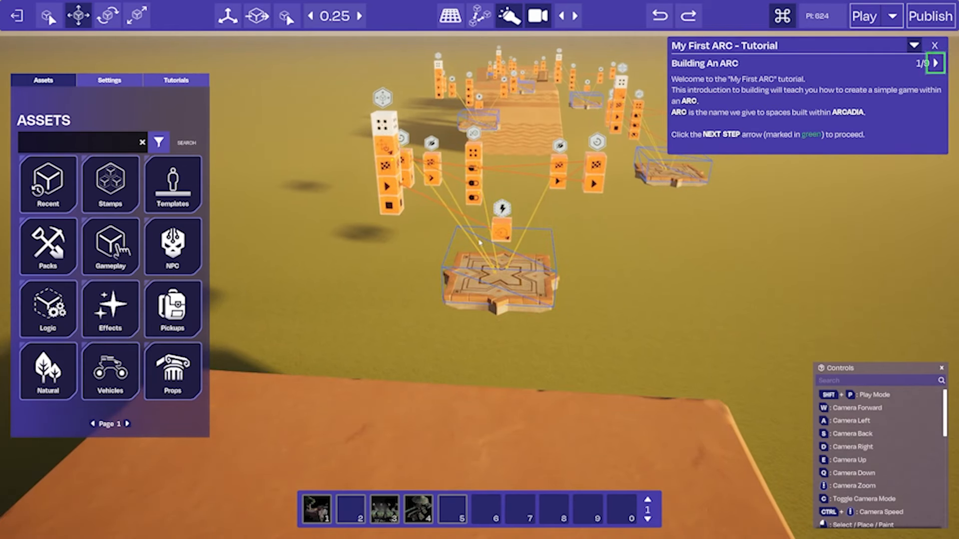
key("w")
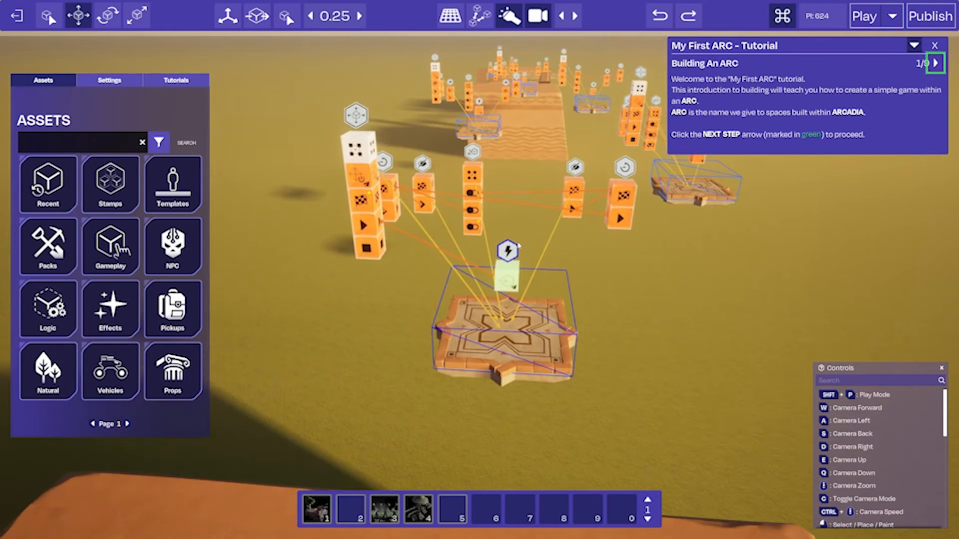
key("d")
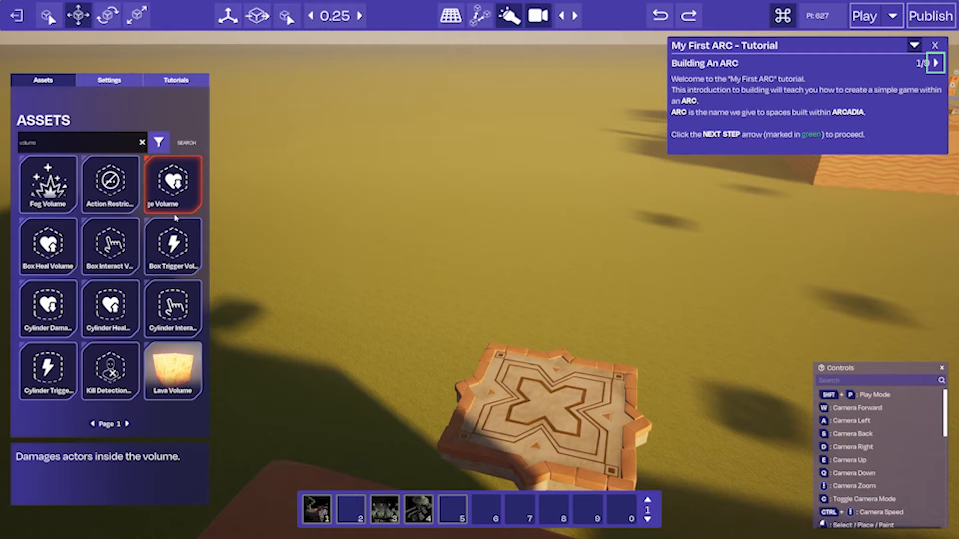
left_click_drag(183, 242, 548, 410)
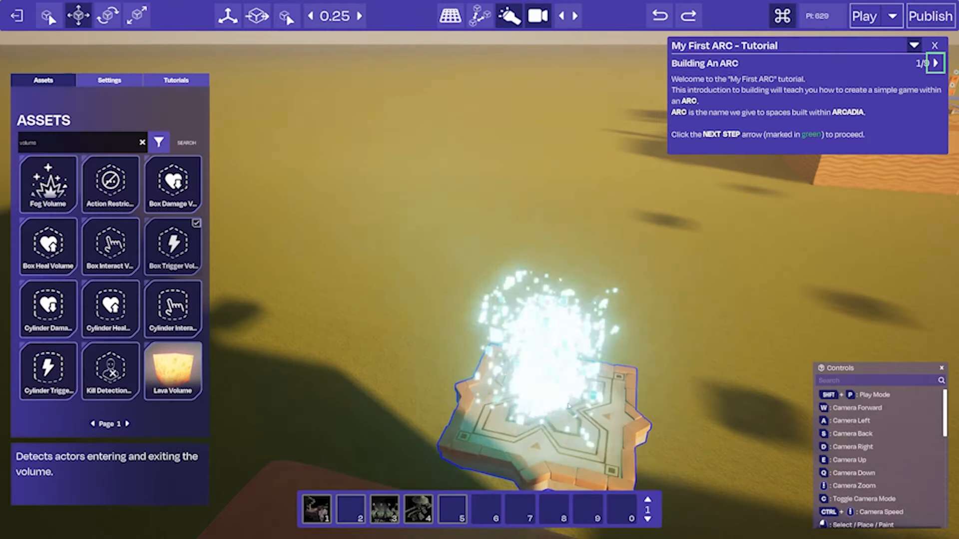
right_click_drag(548, 410, 499, 400)
- Stretch the Box Trigger Volume's sides outward so that it covers the whole floor tile
left_click(439, 279)
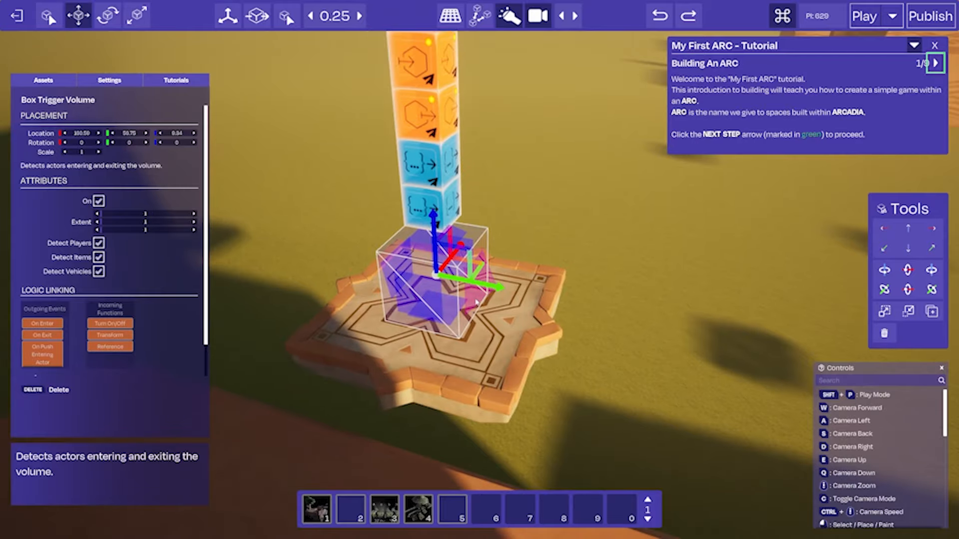
left_click_drag(473, 295, 552, 296)
left_click_drag(457, 322, 429, 357)
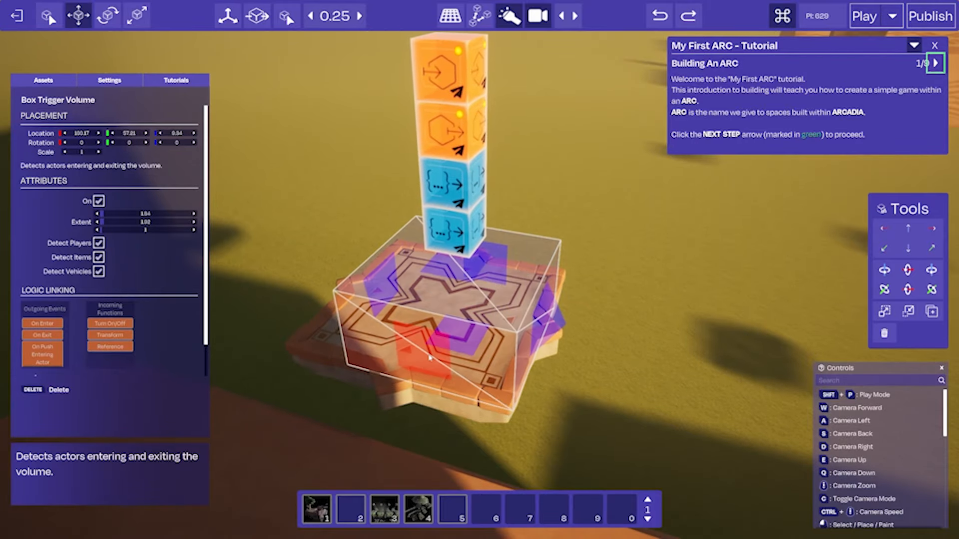
right_click_drag(429, 357, 474, 356)
left_click_drag(467, 306, 384, 323)
right_click_drag(384, 323, 472, 324)
left_click_drag(474, 318, 383, 319)
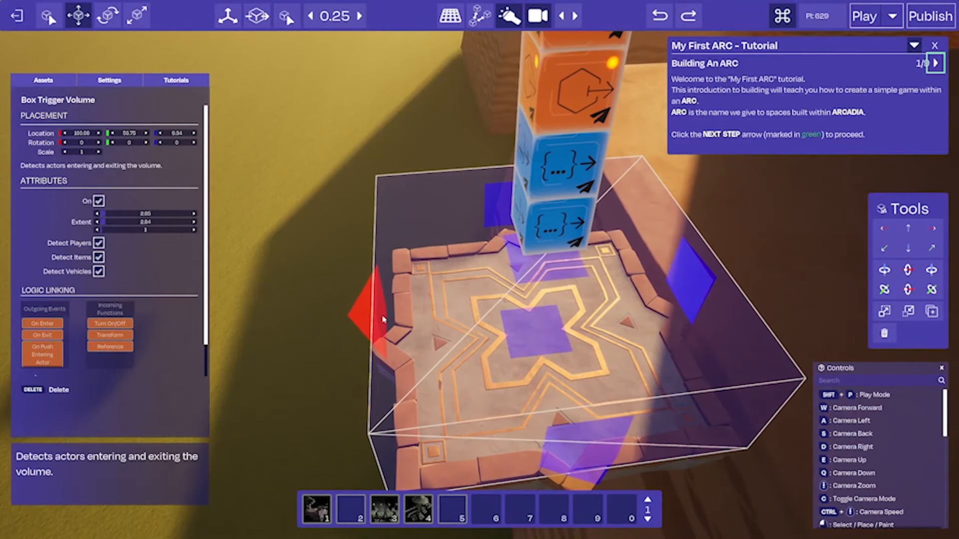
right_click_drag(383, 320, 379, 294)
key("s")
key("e")
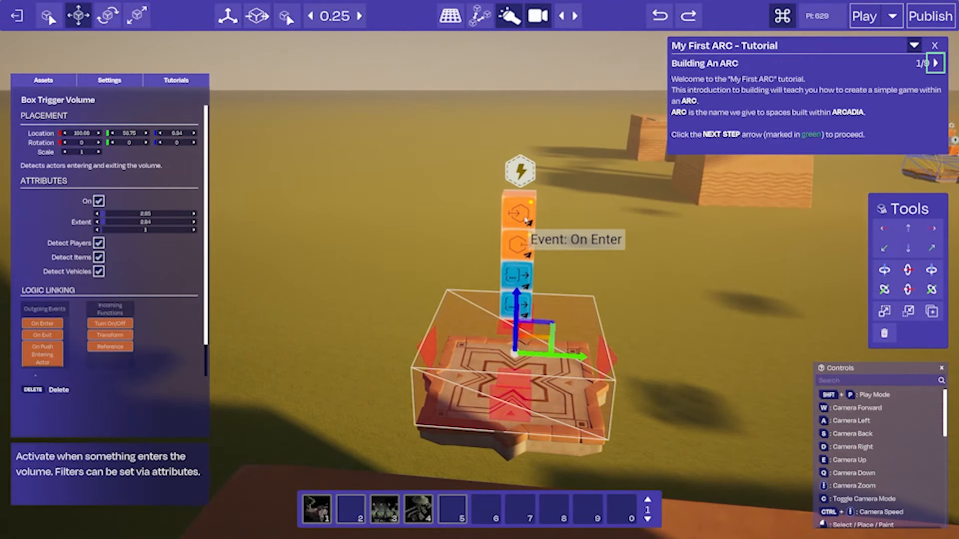
key("s")
key("w")
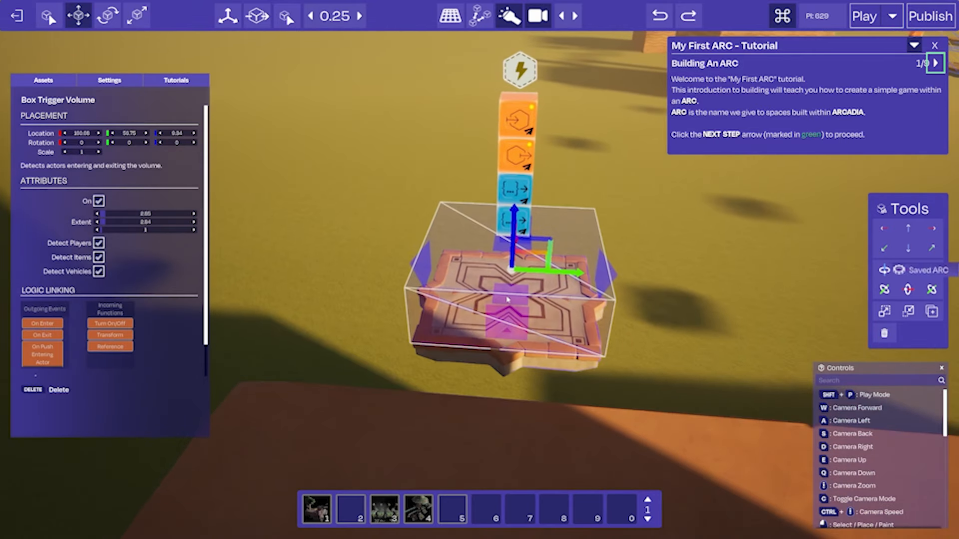
- Search the assets for "move", and duplicate the Move Node of an existing disappearing tile beside the new tile
left_click(58, 86)
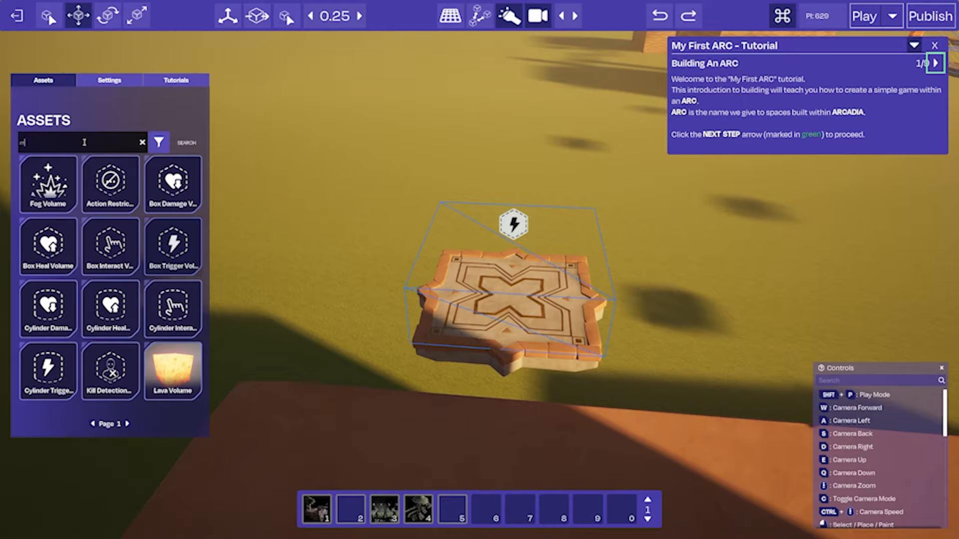
key("Return")
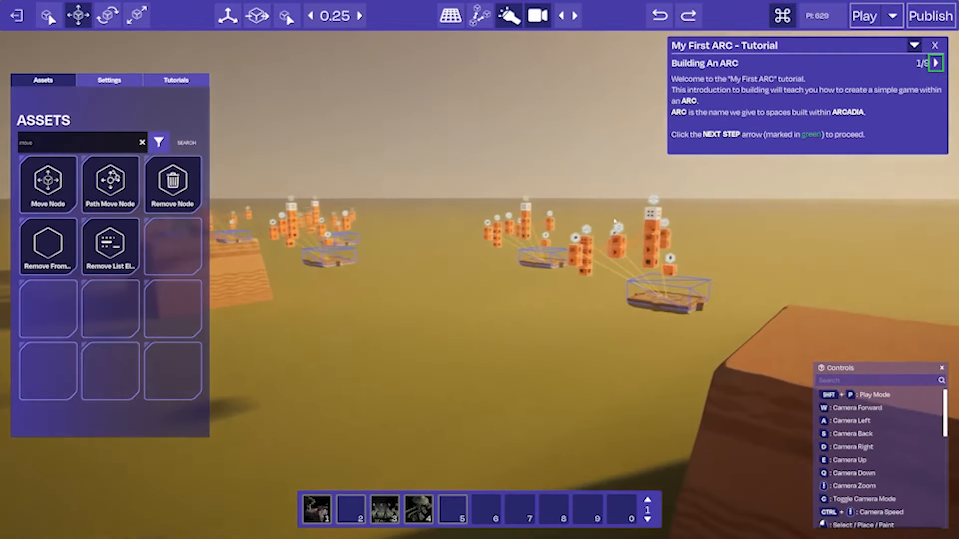
left_click(653, 214)
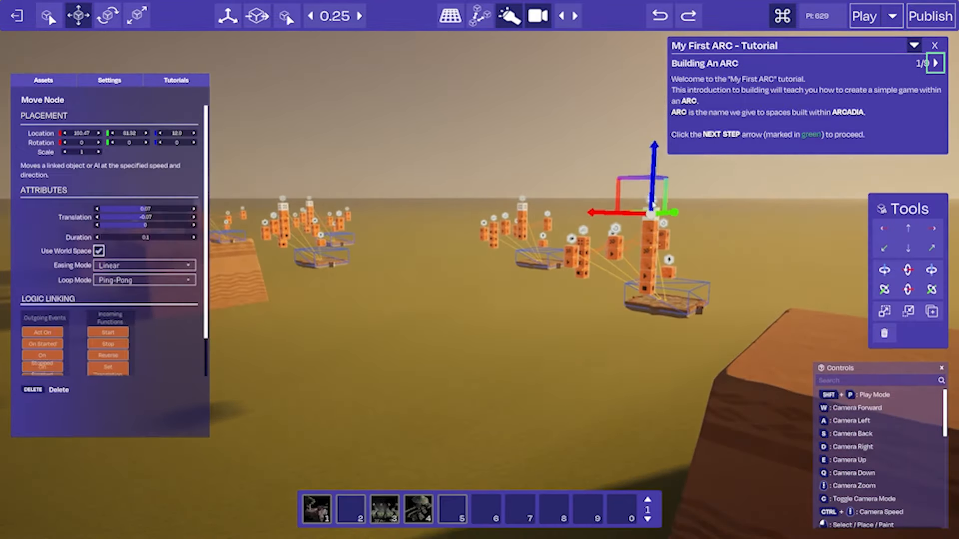
key("s")
left_click_drag(604, 215, 372, 287, "alt")
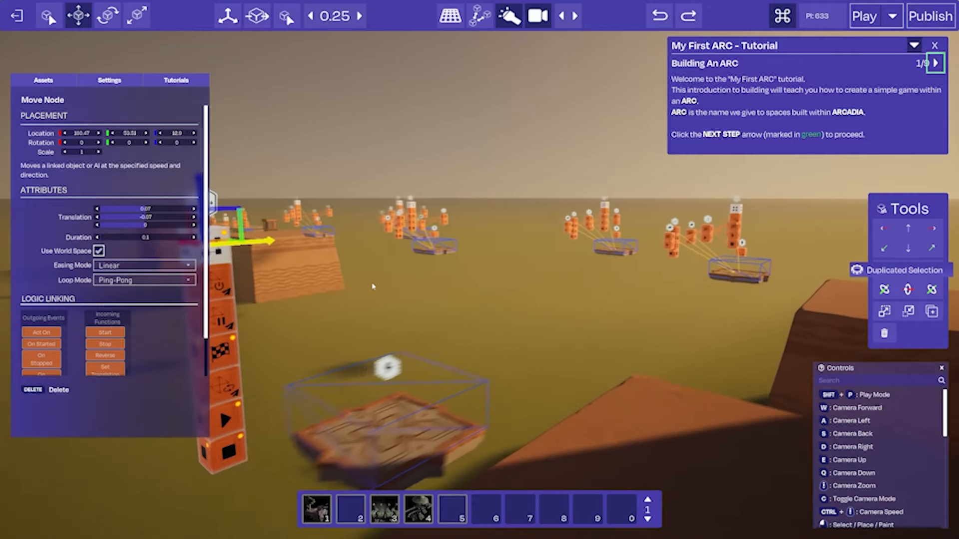
right_click_drag(372, 287, 381, 278)
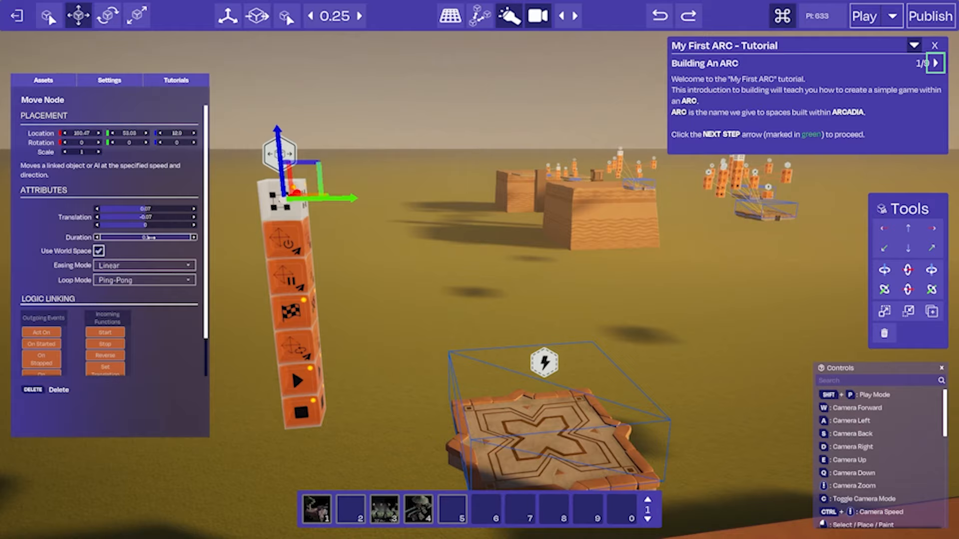
- Link the trigger volume's On Enter event to the duplicated Move Node's Start function, and link the Move Node to the new tile
key("d")
right_click_drag(259, 278, 165, 319)
key("s")
key("w")
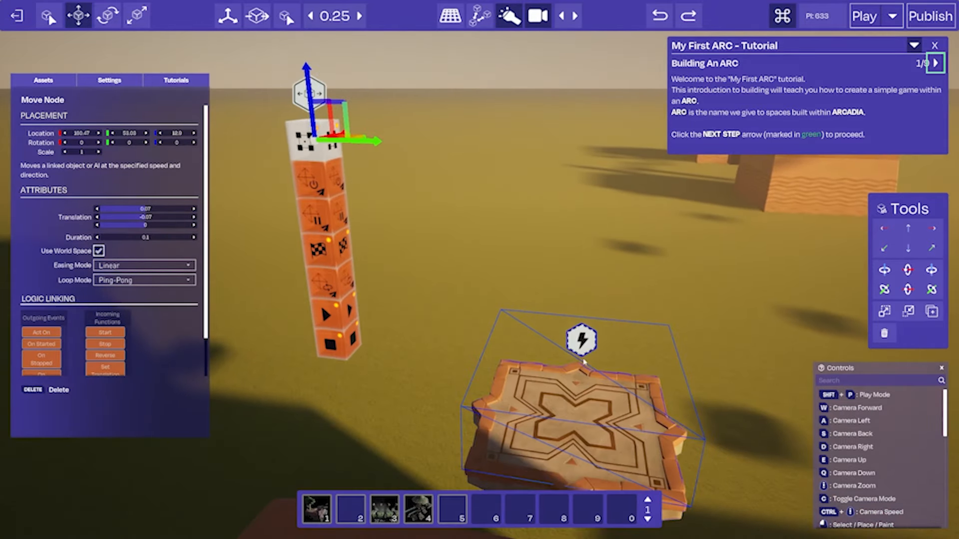
left_click(589, 346)
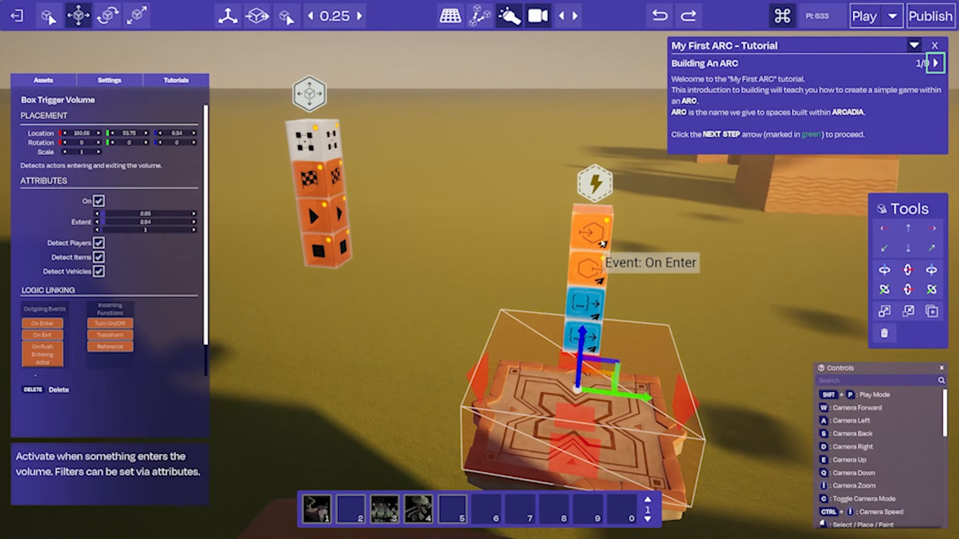
left_click_drag(603, 243, 342, 216)
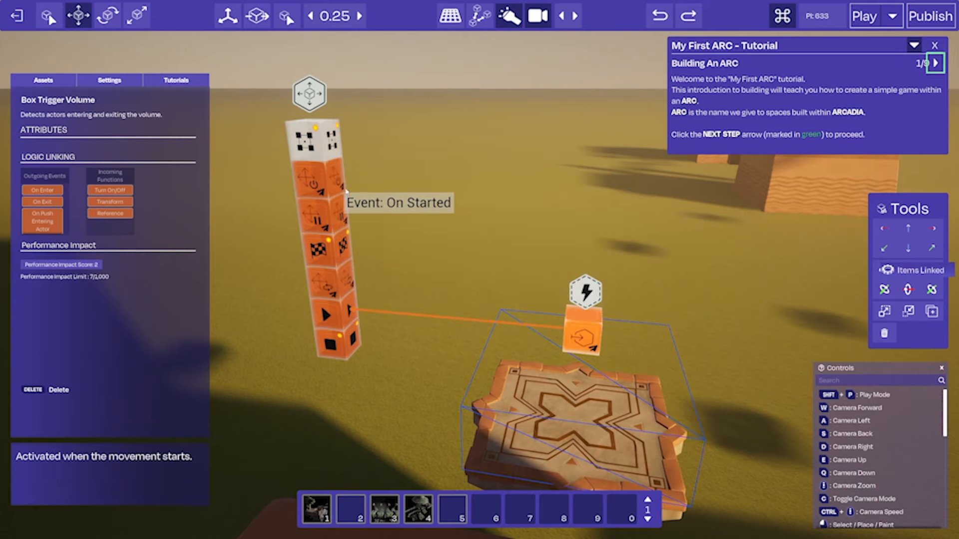
left_click_drag(334, 172, 499, 335)
right_click_drag(460, 306, 173, 124)
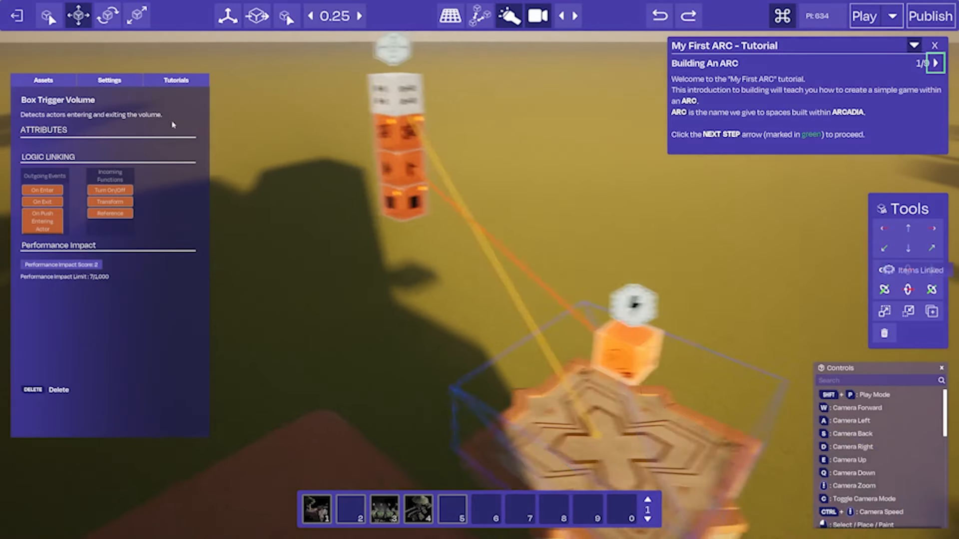
- Search the assets for "delay" and place a Delay Node beside the trigger volume's On Enter block
left_click(43, 80)
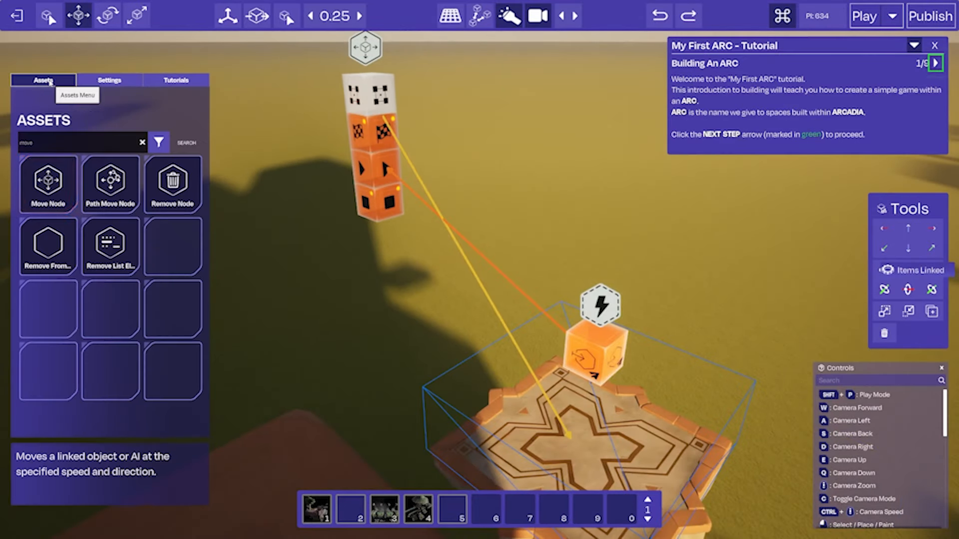
left_click(75, 140)
type("delay")
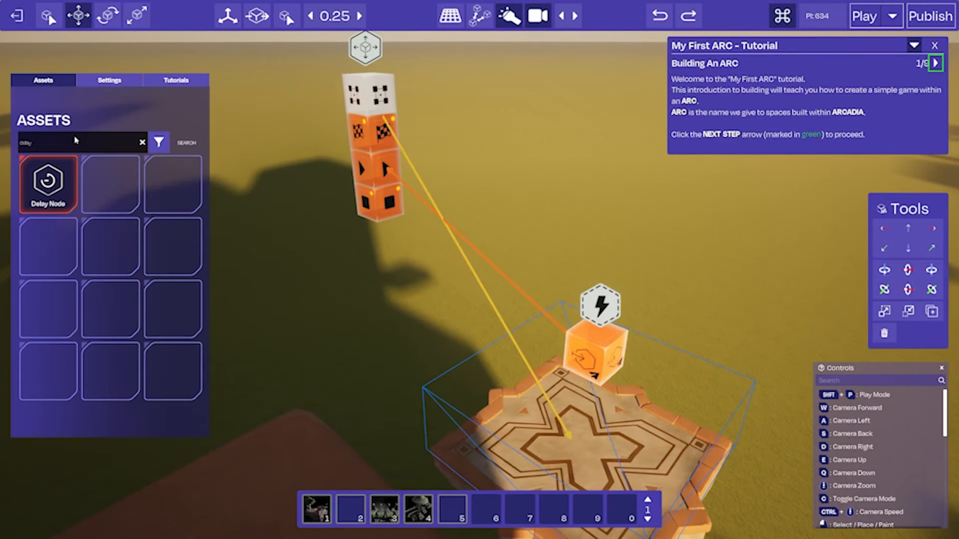
left_click(74, 192)
left_click(578, 389)
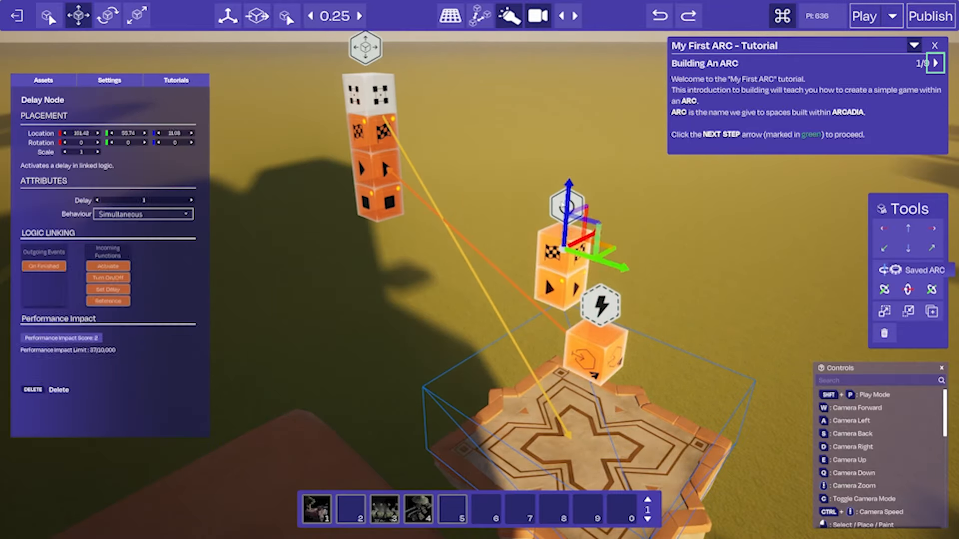
- Move the Delay Node toward the Move Node and link the Move Node's On Started event to it
left_click_drag(600, 264, 547, 165)
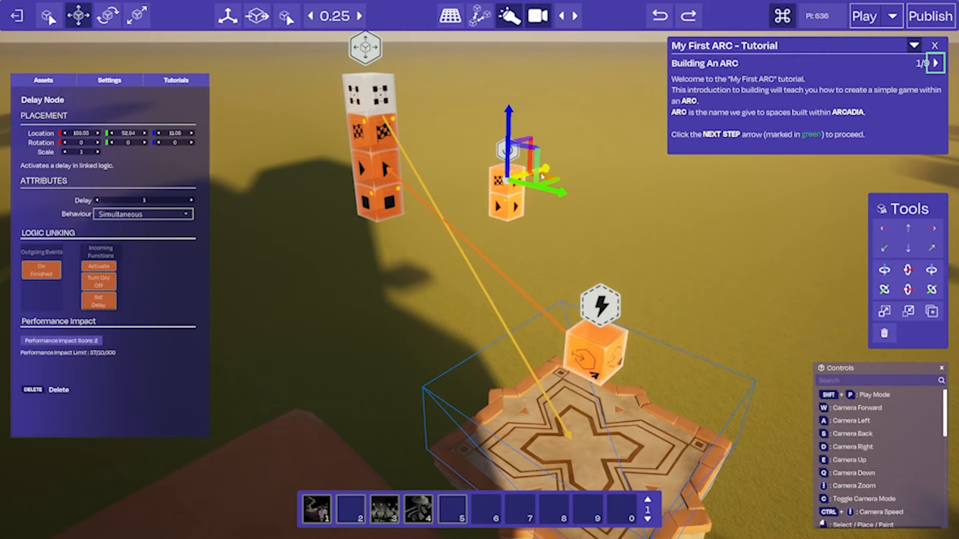
right_click_drag(543, 189, 504, 160)
left_click_drag(594, 202, 598, 151)
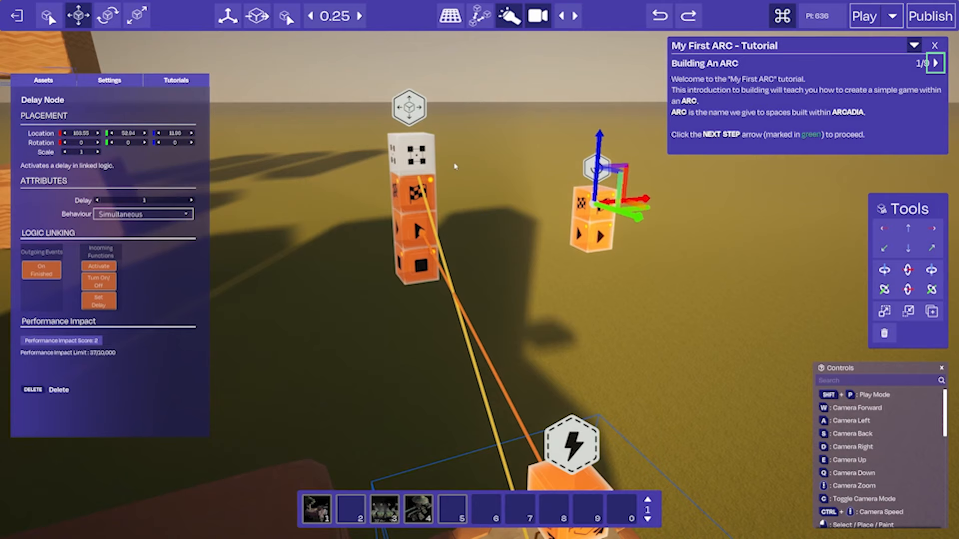
mouse_move(432, 213)
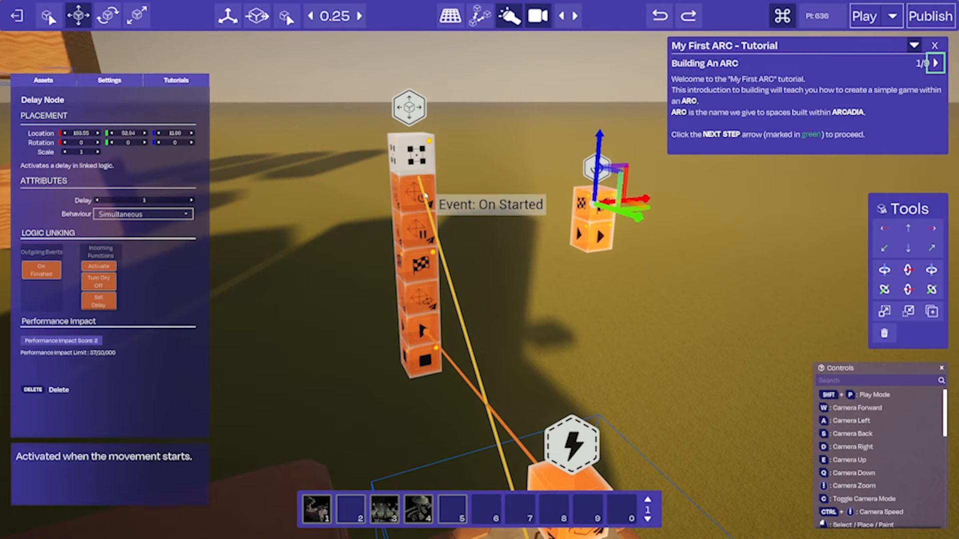
left_click_drag(413, 199, 574, 239)
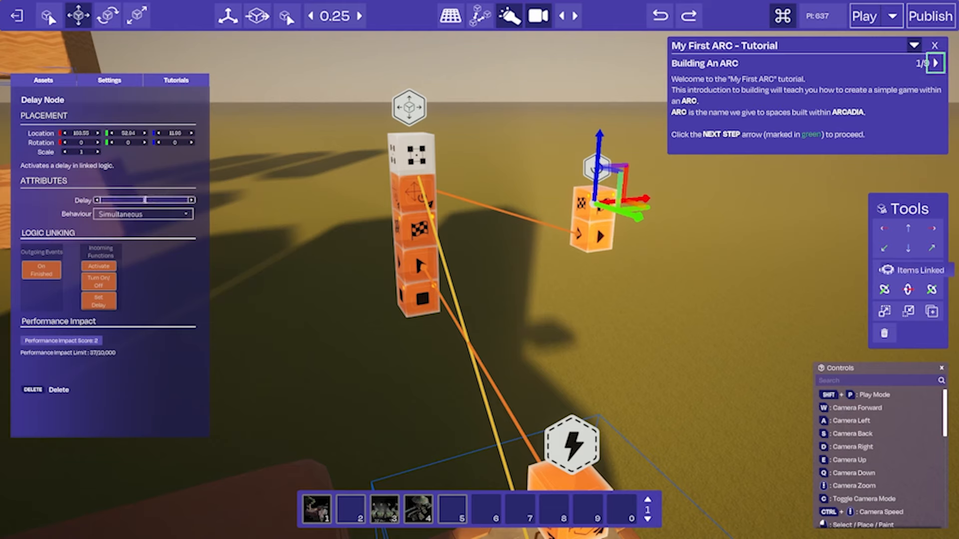
- Set the Delay Node's delay to 2 and bring the node closer to the Move Node
left_click(644, 198)
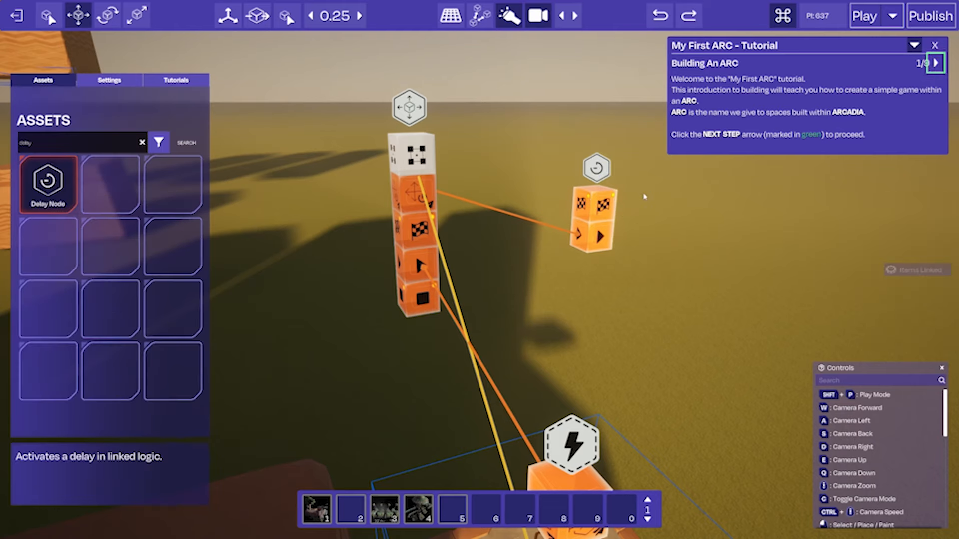
left_click(603, 206)
left_click_drag(650, 199, 586, 206)
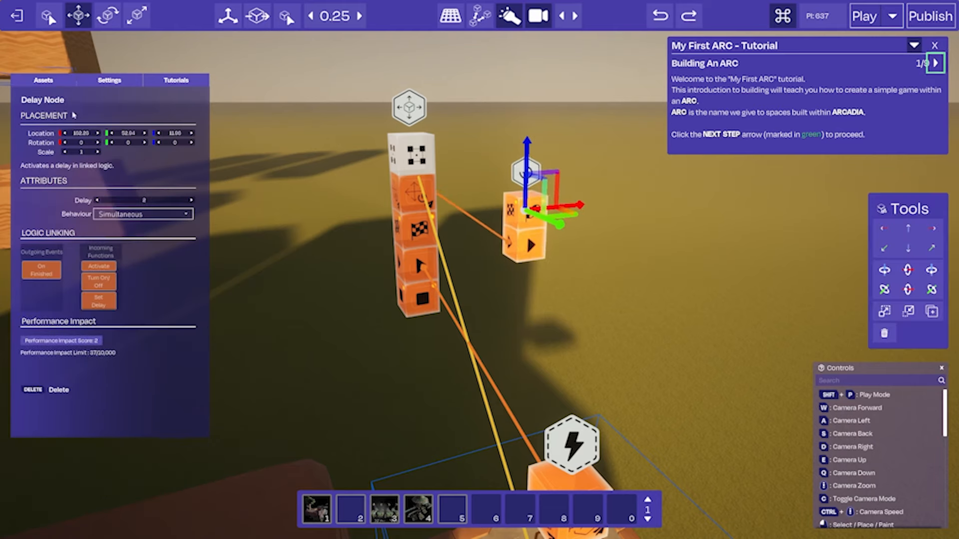
- Search the assets for "visibility" and place a Set Visibility Node near the new floor tile
left_click(43, 80)
left_click(98, 143)
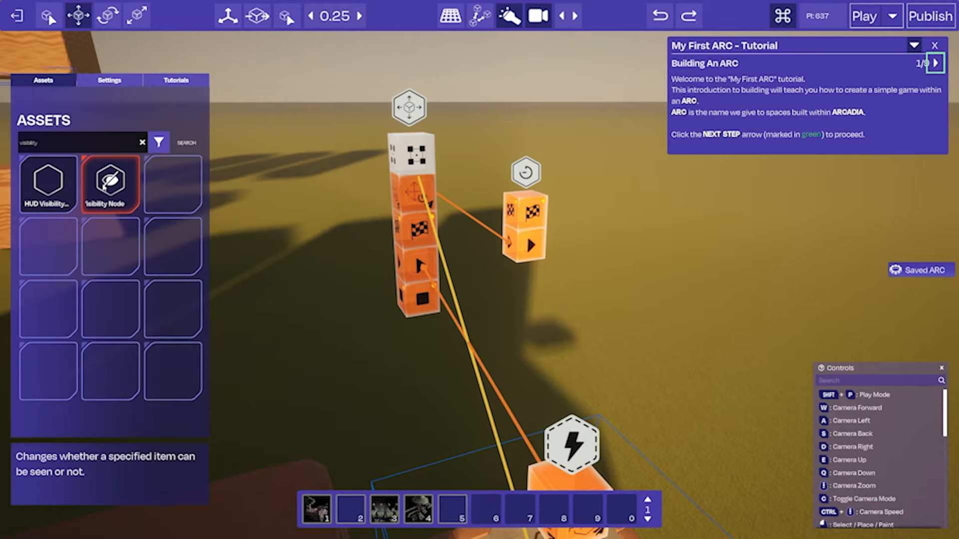
left_click(103, 188)
right_click_drag(569, 320, 574, 400)
left_click(595, 305)
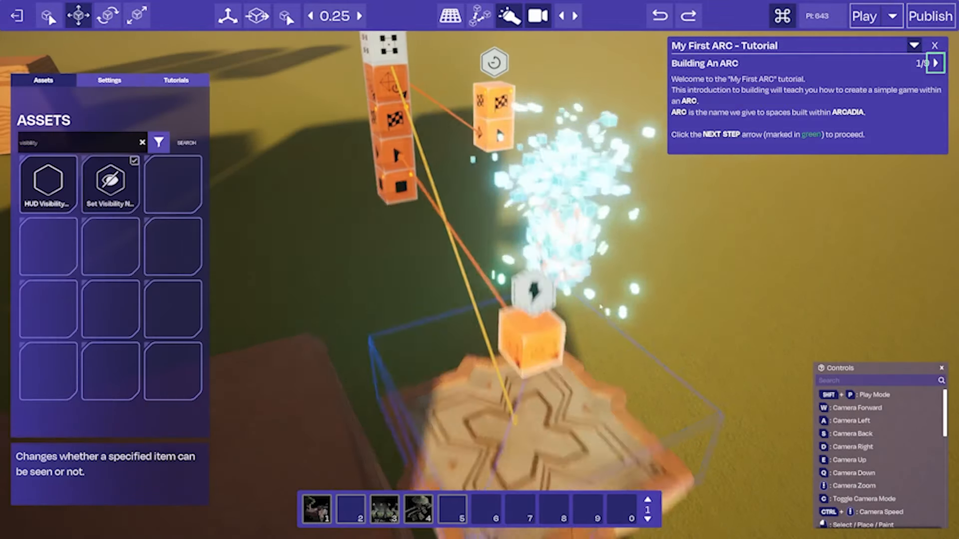
- Move the Set Visibility Node clear of the trigger volume and link the Delay Node's On Finished event to it
left_click(504, 282)
left_click_drag(533, 252, 569, 201)
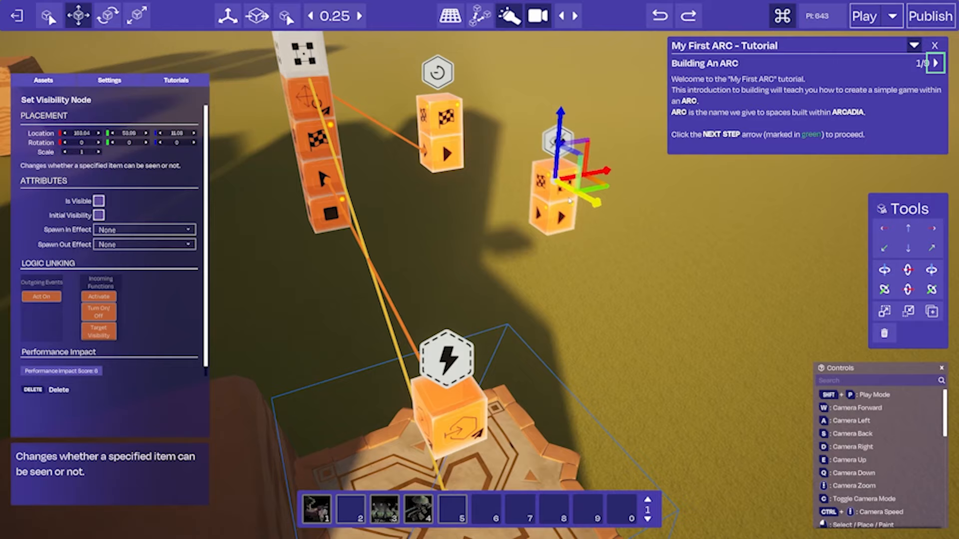
left_click_drag(422, 141, 531, 210)
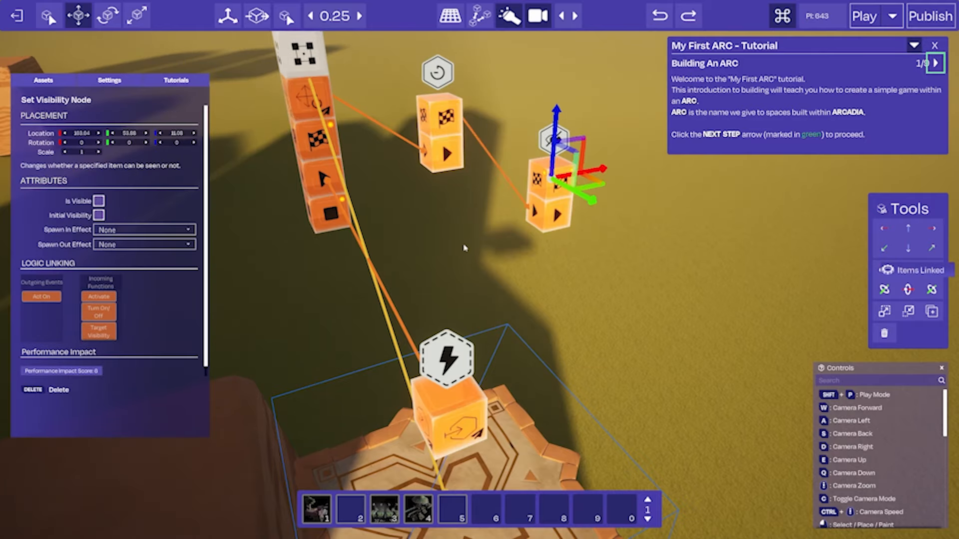
- Enable Initial Visibility on the Set Visibility Node and link the node to the new floor tile
key("a")
right_click_drag(465, 249, 549, 245)
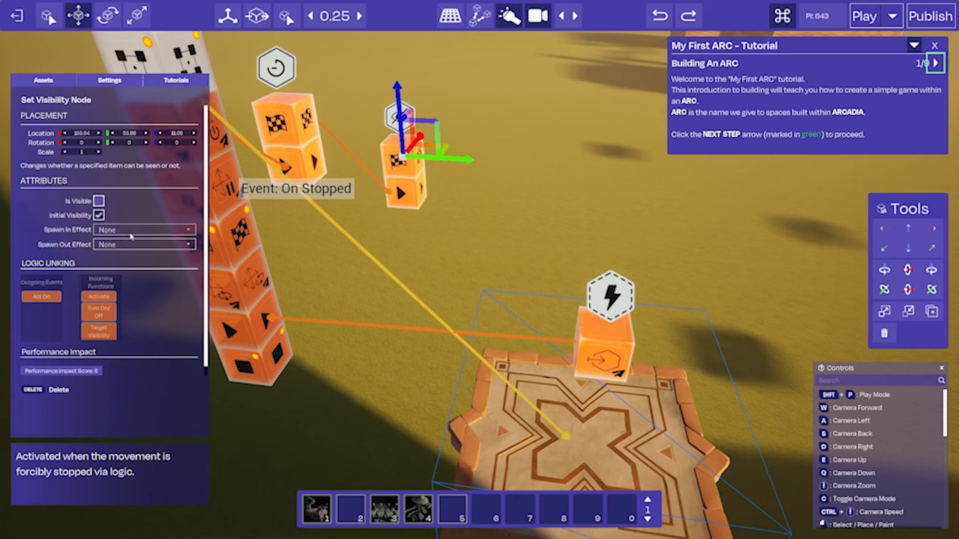
left_click(421, 188)
key("s")
left_click(552, 385)
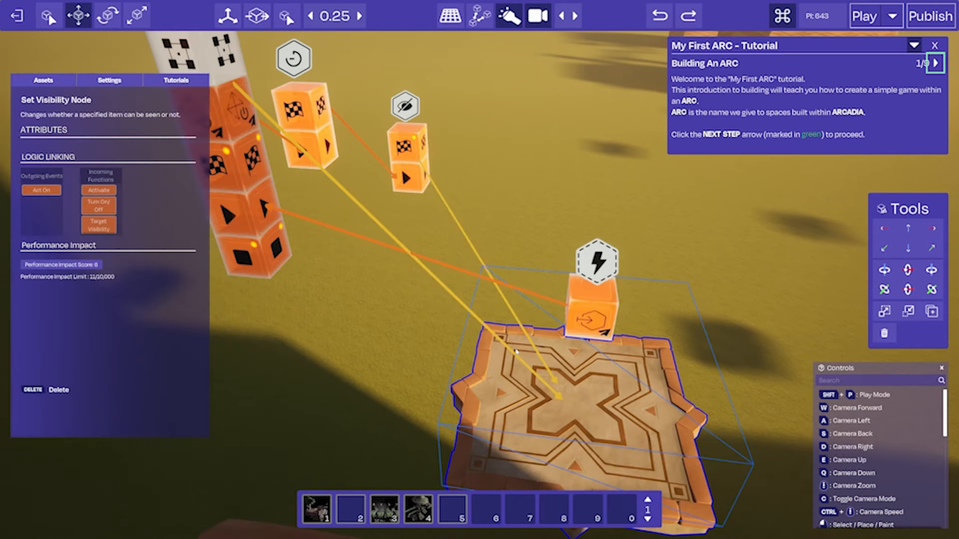
- Set the Set Visibility Node's Spawn Out Effect to Blocks
key("d")
key("w")
left_click(326, 127)
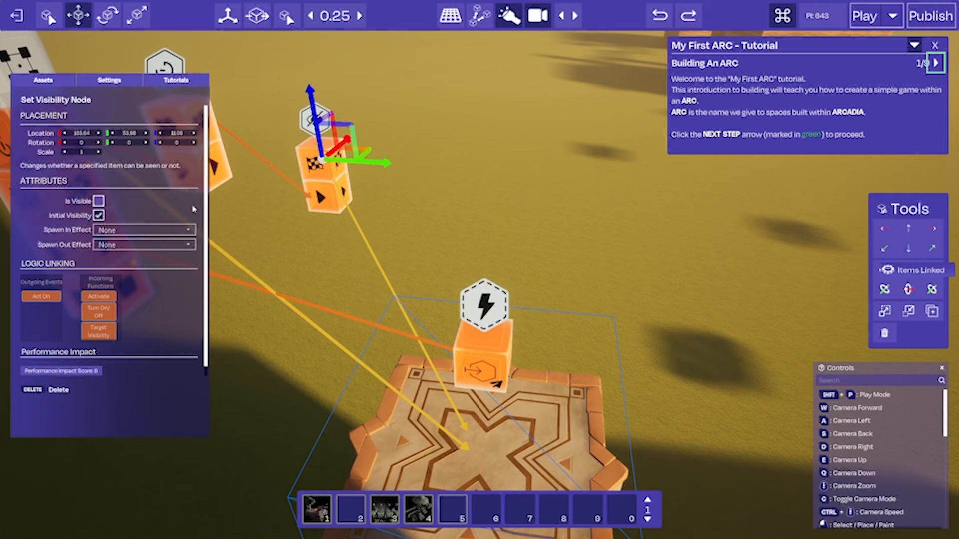
left_click(136, 231)
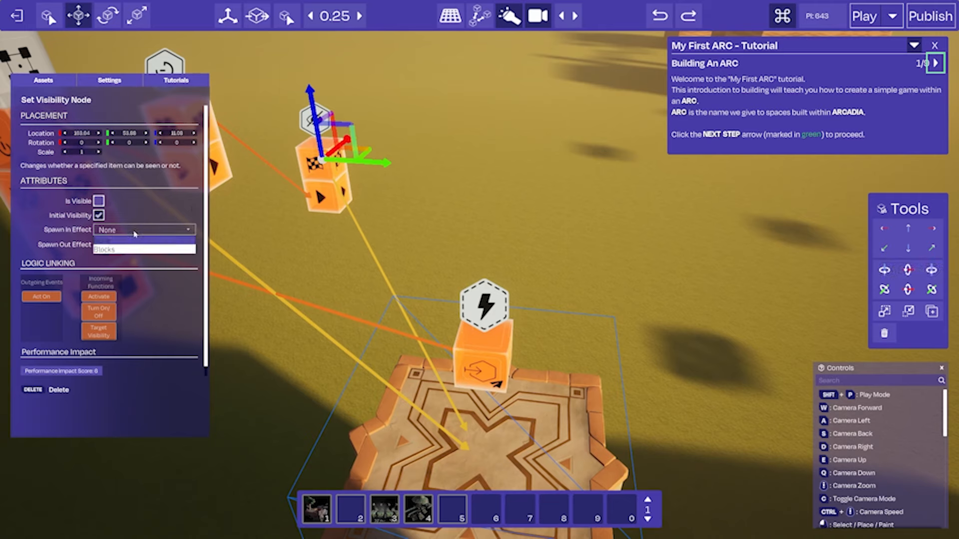
left_click(135, 230)
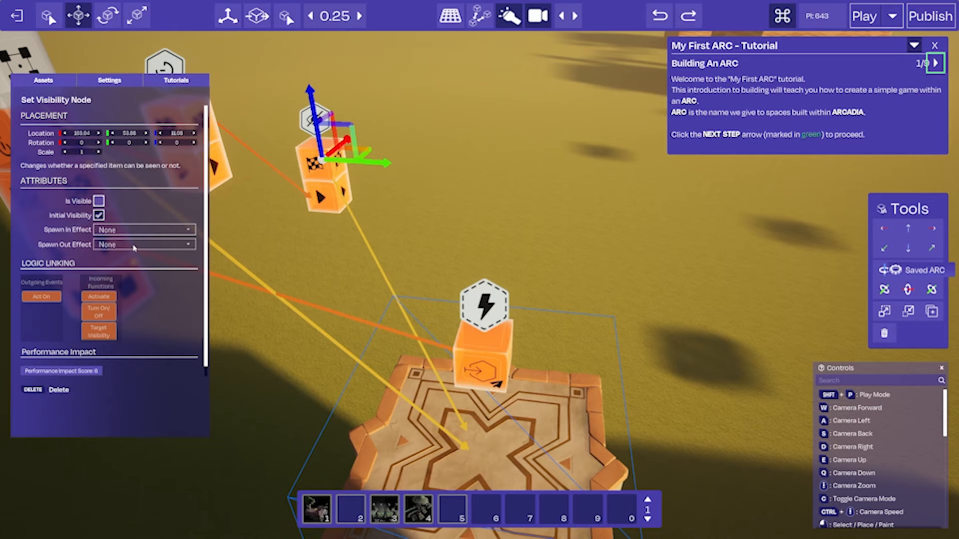
left_click(134, 245)
left_click(128, 263)
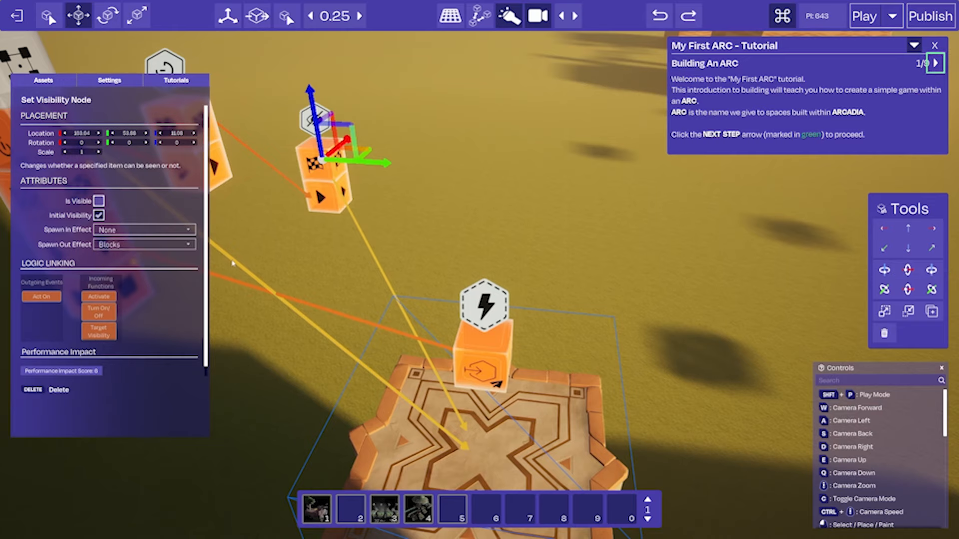
- Deselect the Set Visibility Node, save the ARC and open the play options
right_click_drag(363, 238, 442, 239)
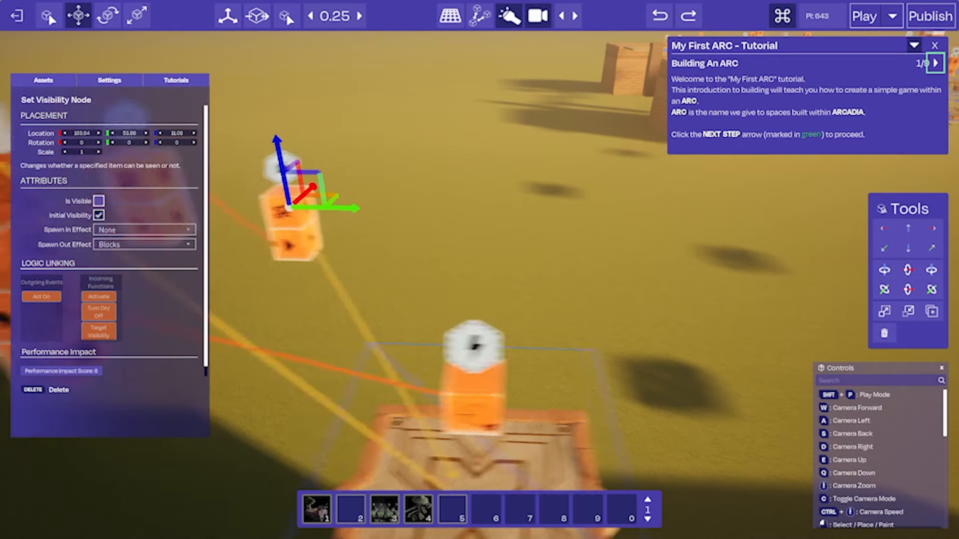
key("s")
key("w")
key("s")
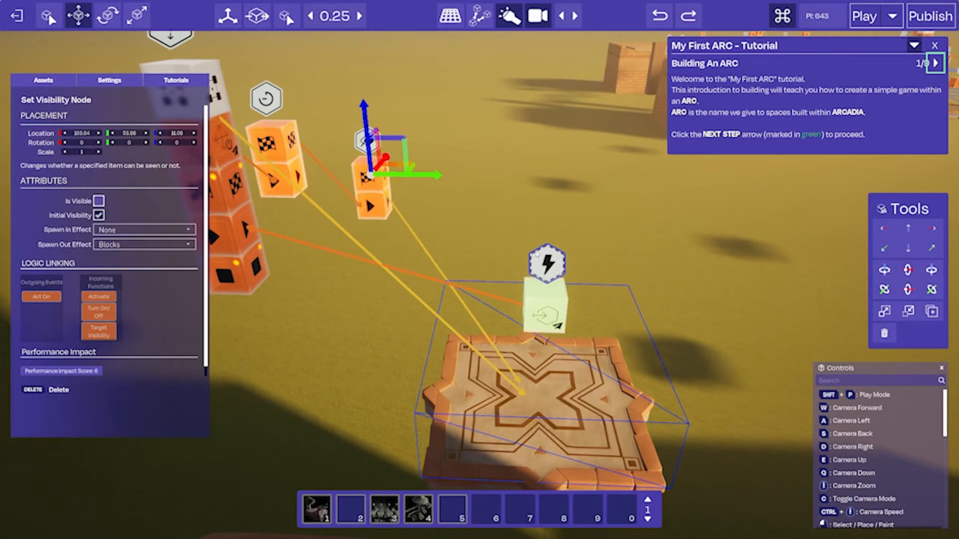
left_click(433, 214)
key("ctrl+s")
left_click(891, 17)
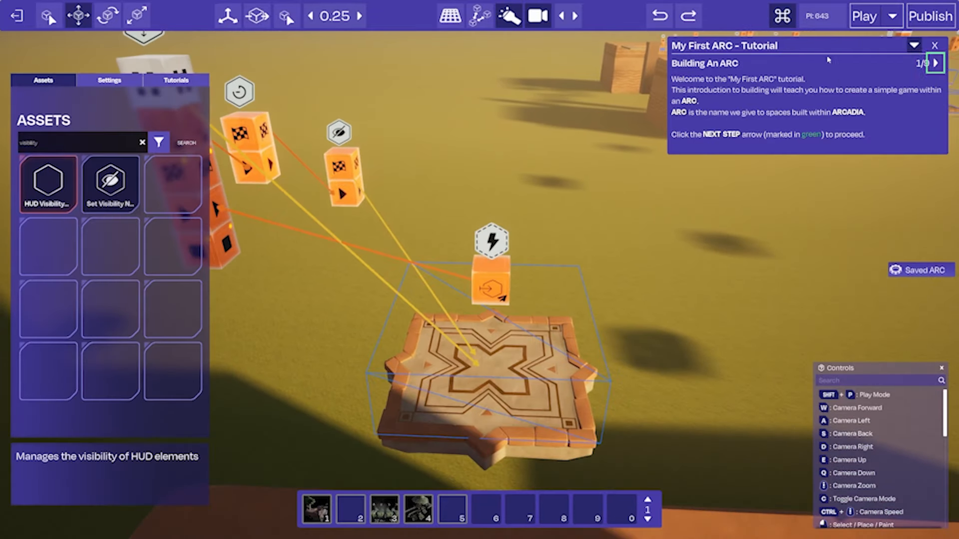
- Frame the platform and its logic nodes, and start a play test from the current camera position
right_click_drag(544, 165, 445, 146)
key("d")
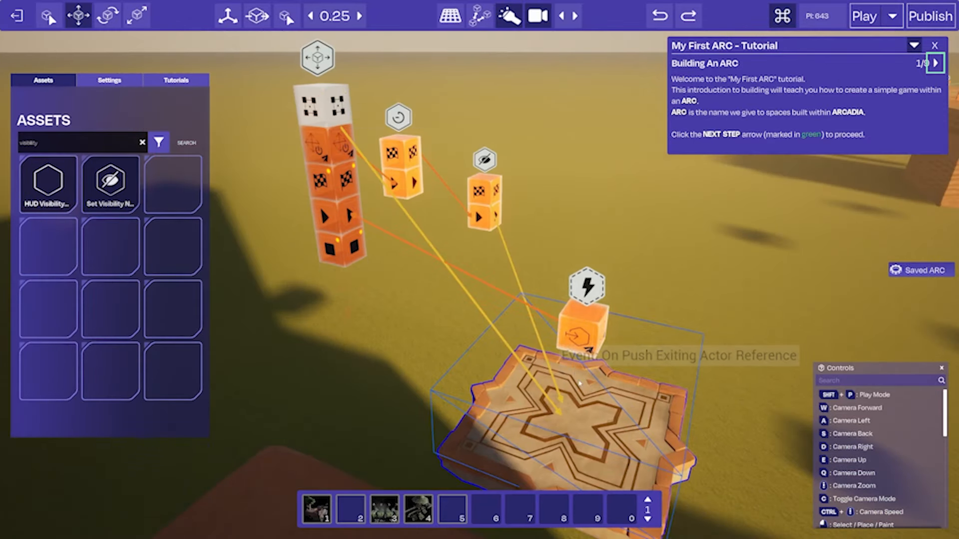
key("w")
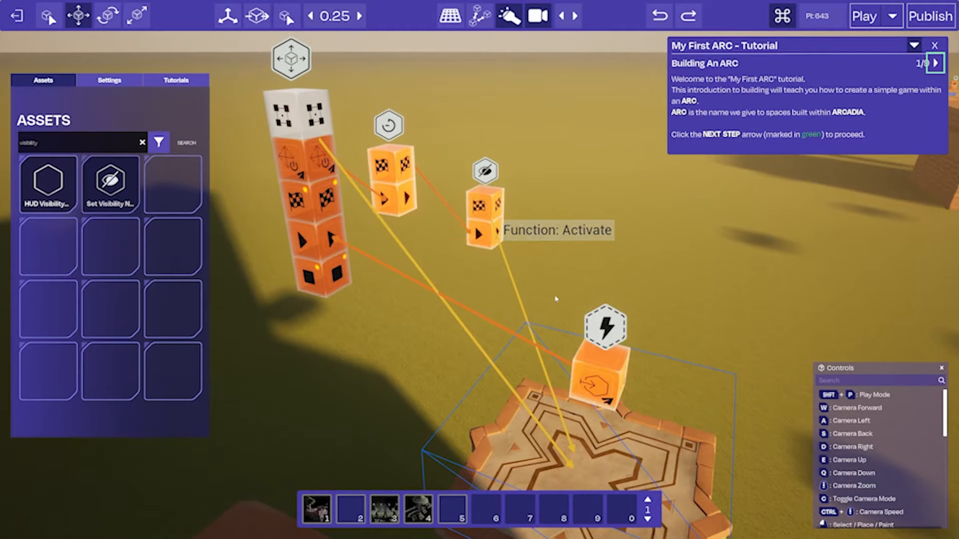
key("s")
right_click_drag(556, 299, 554, 418)
key("a")
left_click(893, 17)
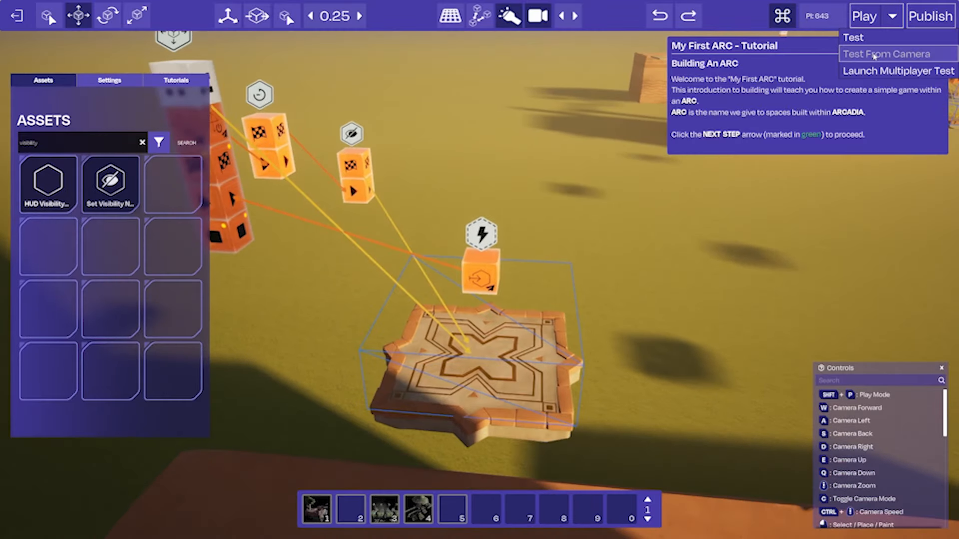
left_click(872, 56)
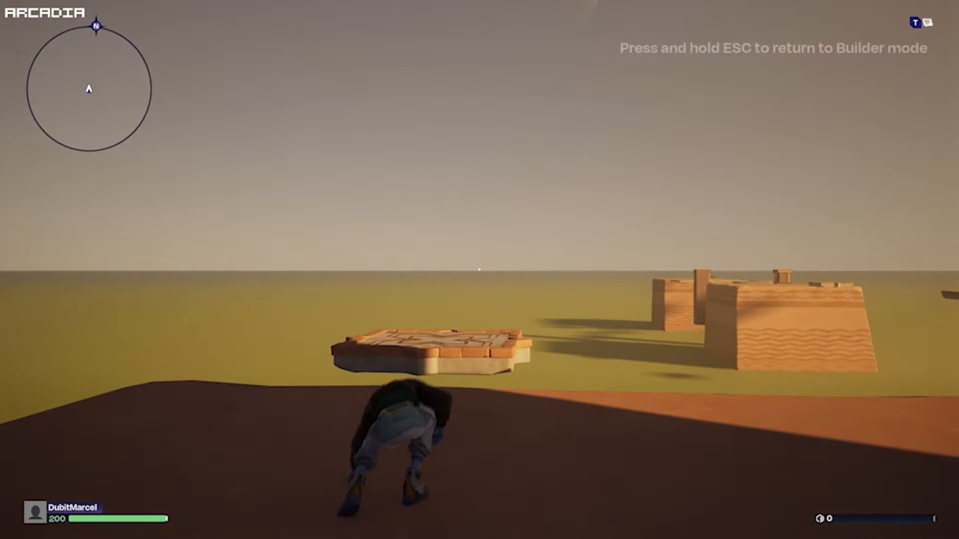
- Test the disappearing platform by jumping onto it, jumping again while it dissolves, and return to Builder mode
key("w")
key("space")
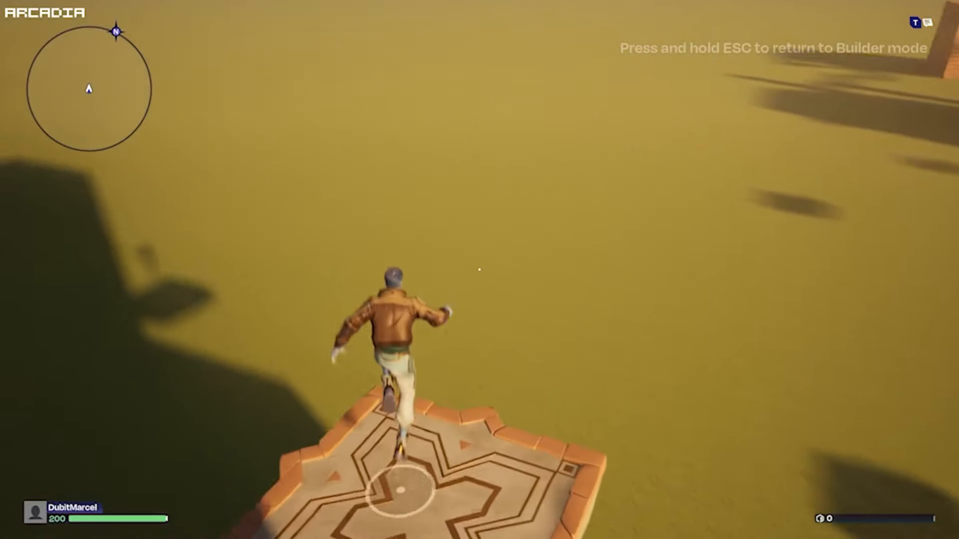
key("a")
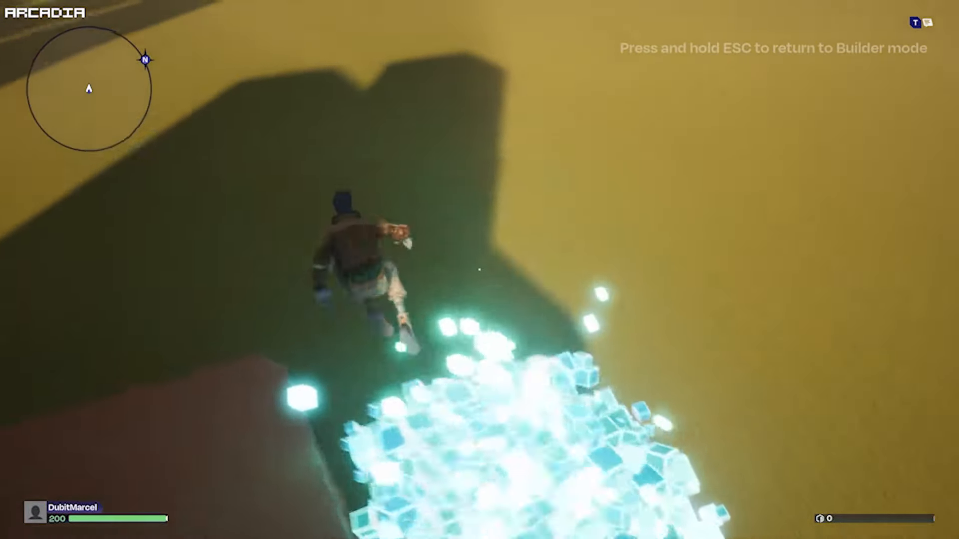
key("space")
key("space")
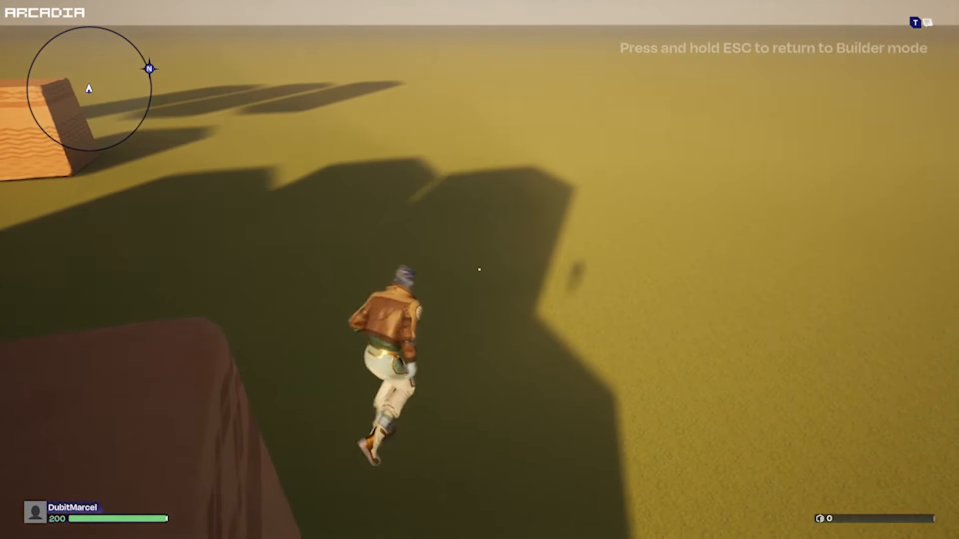
key("Escape")
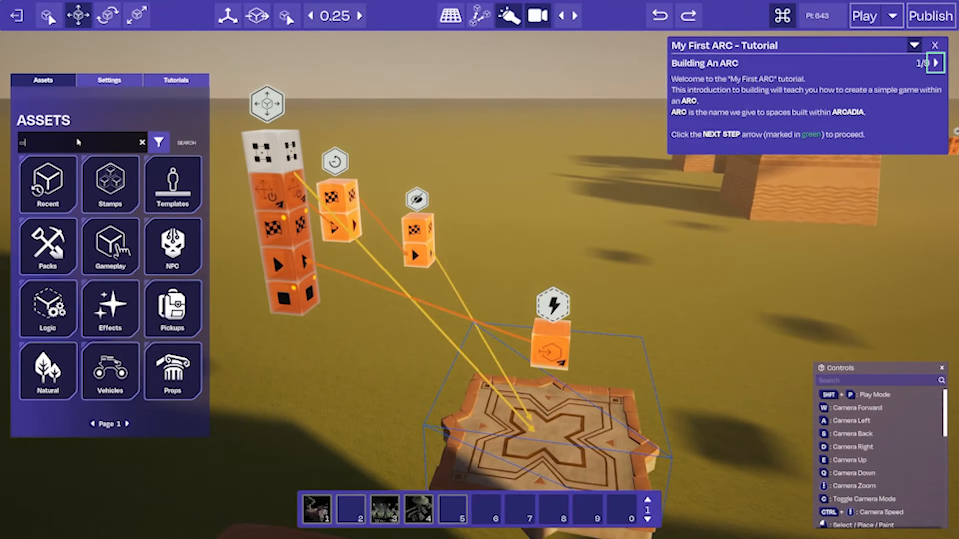
- Search the assets for "collision" and place a Set Collision node beside the Set Visibility node above the platform
type("on")
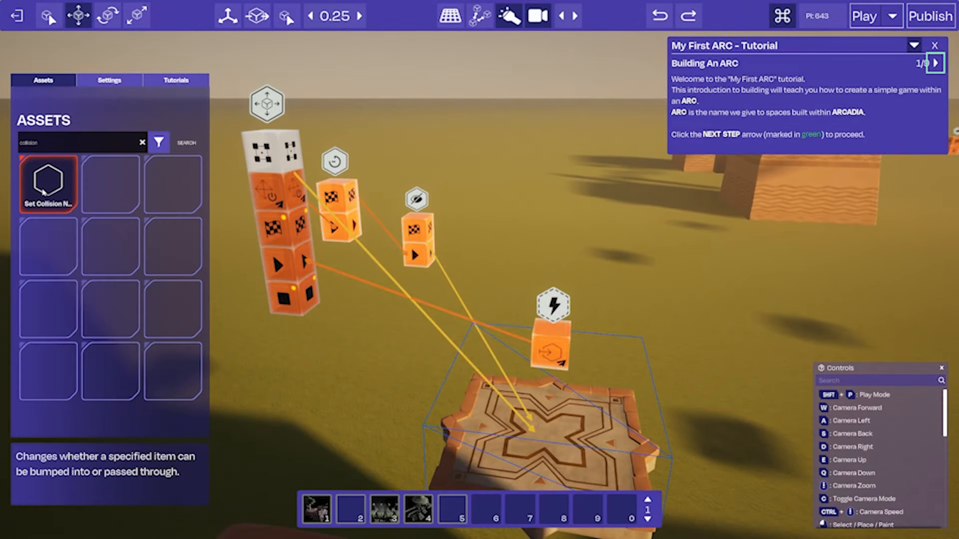
mouse_move(47, 184)
left_mouse_down()
mouse_move(45, 194)
mouse_move(517, 400)
left_mouse_up()
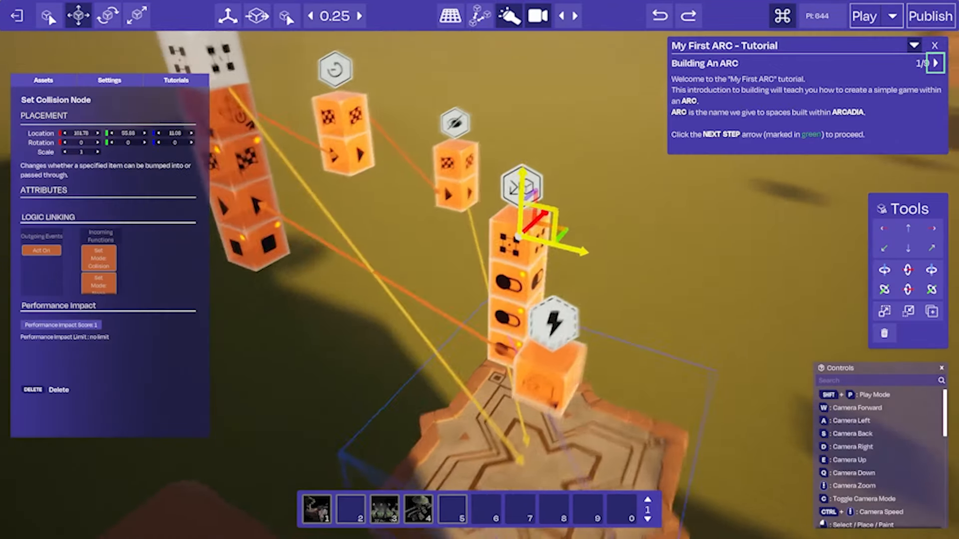
right_click_drag(549, 219, 509, 214)
left_click_drag(542, 245, 792, 249)
left_click_drag(776, 330, 713, 248)
right_click_drag(592, 248, 477, 251)
left_click_drag(599, 227, 630, 323)
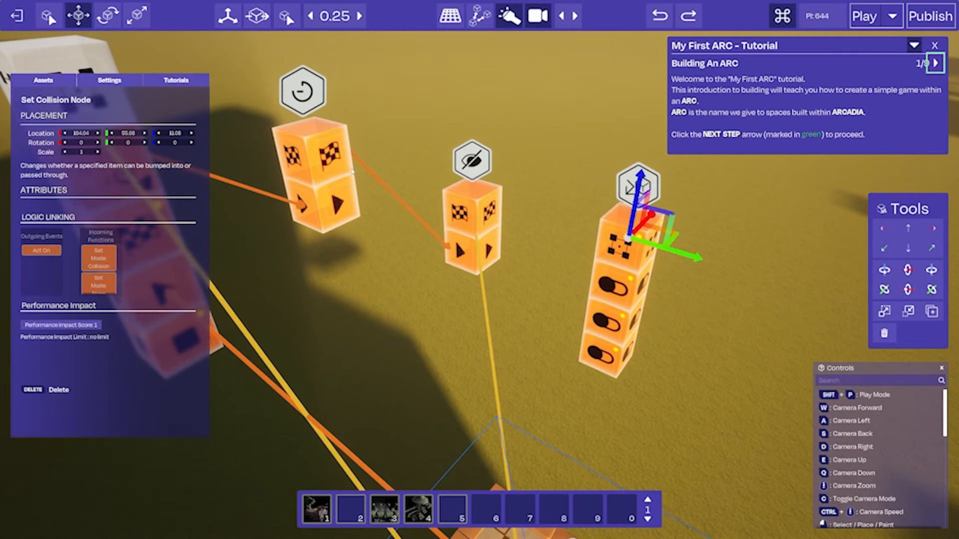
- Link the Delay node's On Finished event to the Set Collision node's Set Mode: None function
left_click(333, 157)
left_click_drag(334, 157, 598, 322)
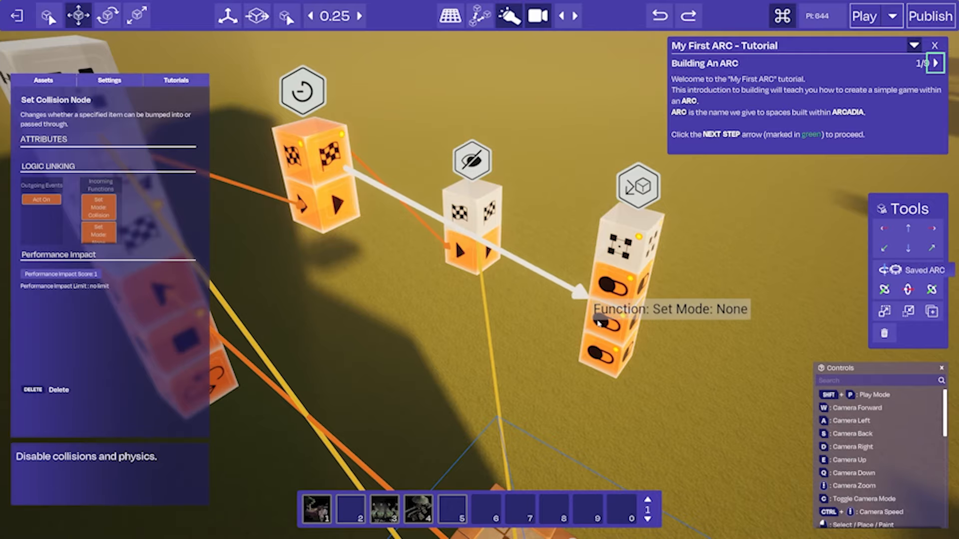
left_click(598, 324)
right_click_drag(598, 323, 514, 233)
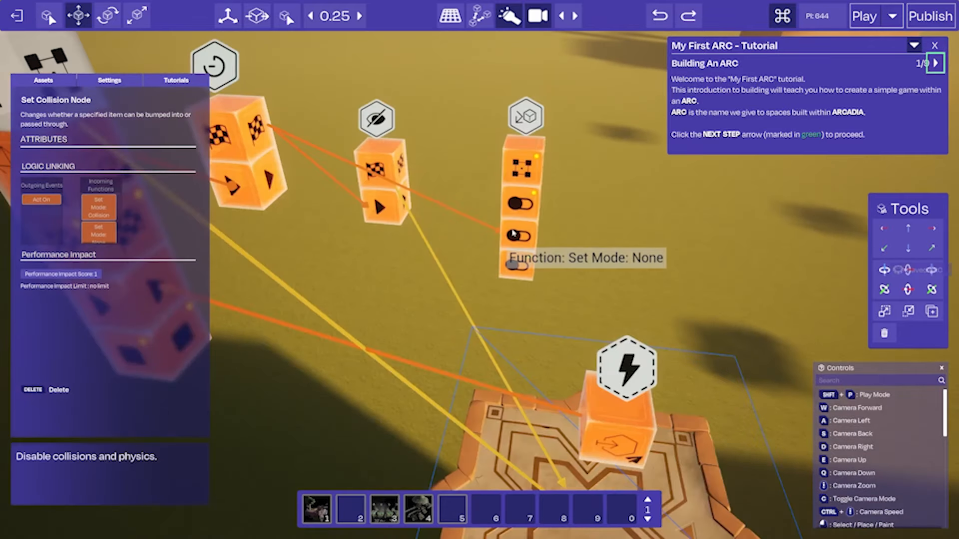
- Link the Set Collision node's Act On event to the platform
key("s")
key("w")
left_click(517, 121)
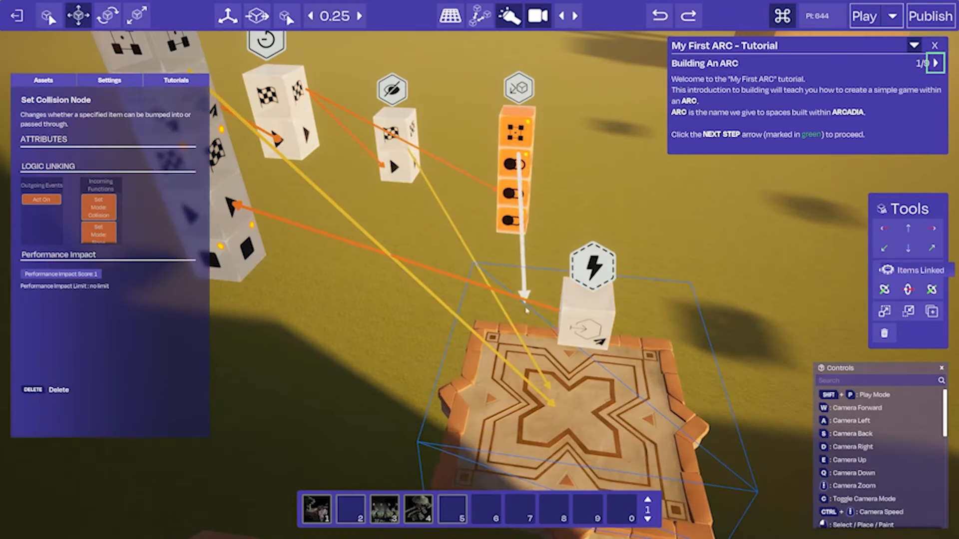
left_click(532, 345)
right_click_drag(533, 345, 527, 232)
key("w")
key("s")
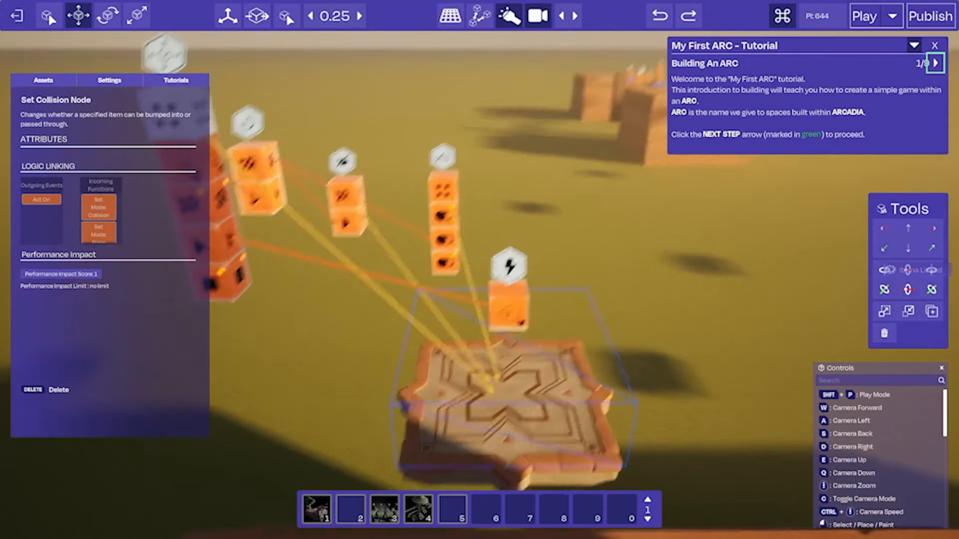
key("s")
key("w")
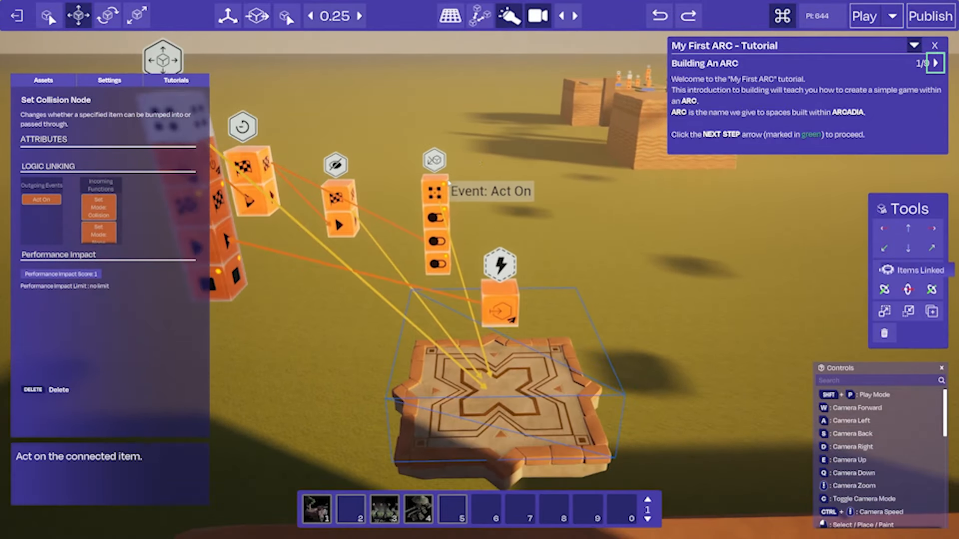
- Close the tutorial window and duplicate the Delay node, placing the copy well beyond the Set Collision node
left_click(935, 46)
key("d")
right_click_drag(503, 303, 477, 329)
key("s")
key("d")
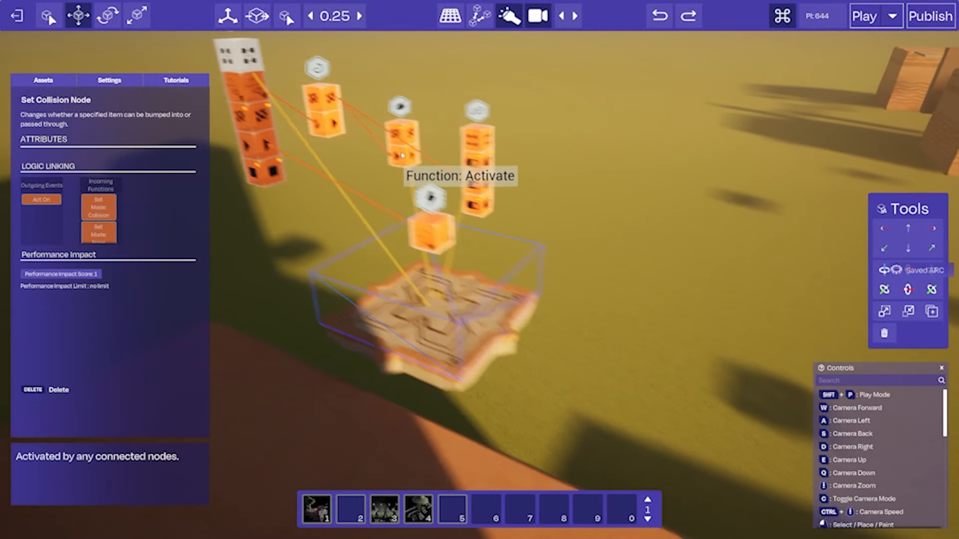
key("w")
key("a")
right_click_drag(361, 84, 430, 160)
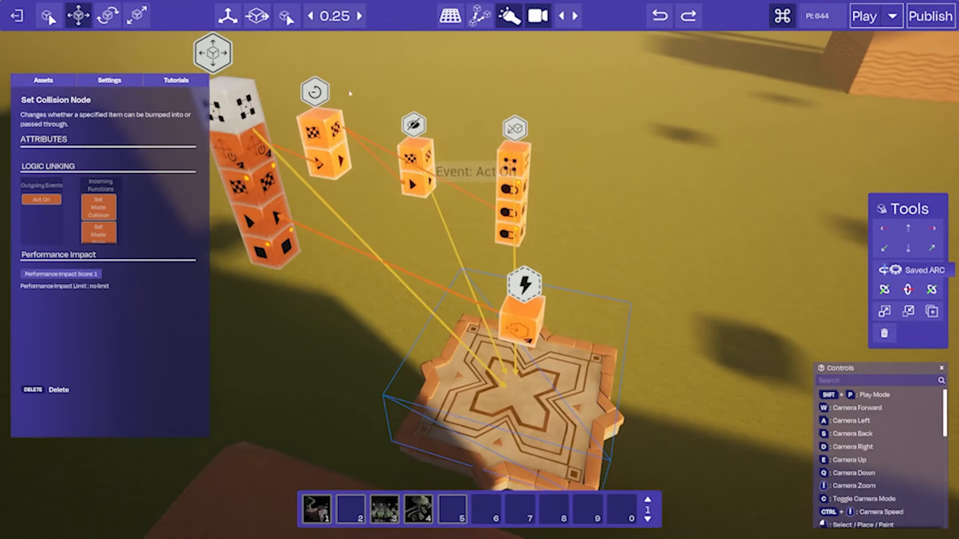
left_click(336, 119)
left_click_drag(375, 138, 849, 222, "alt")
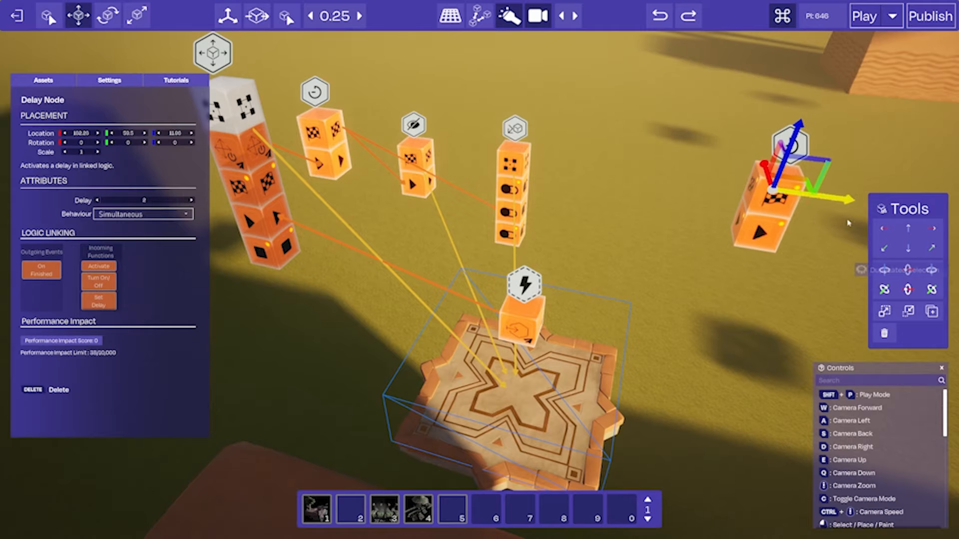
- Set the duplicated Delay node's delay to 5 and link the first Delay node's On Finished event to its Activate function
key("w")
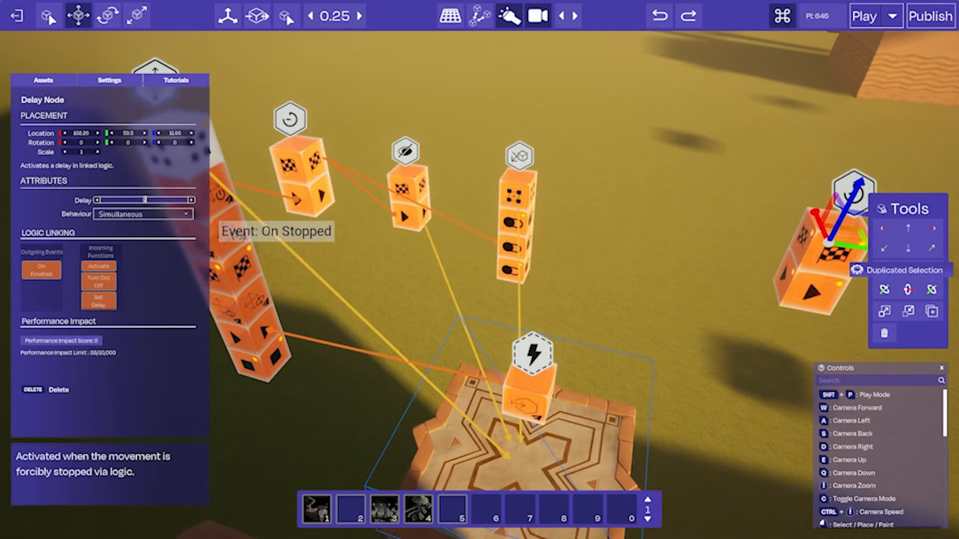
type("5")
key("s")
right_click_drag(530, 340, 500, 261)
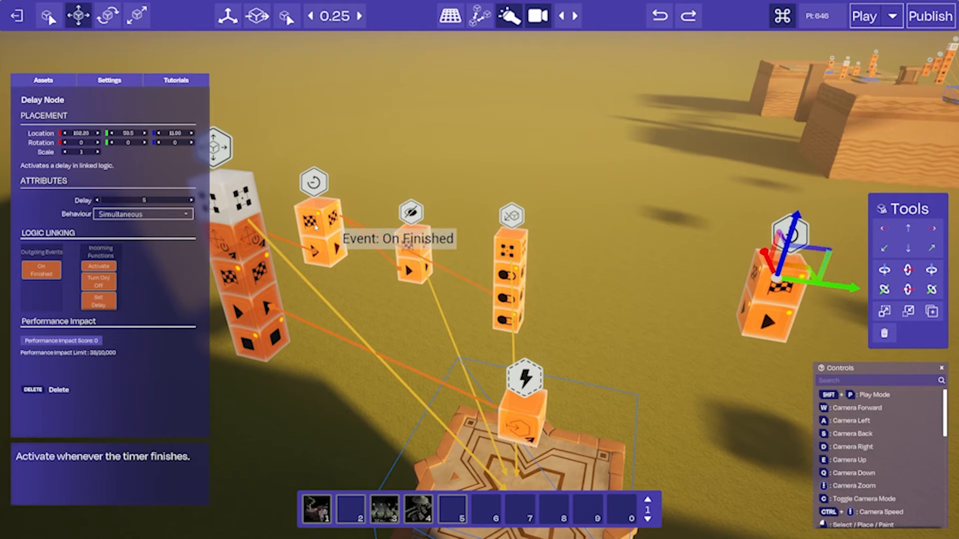
right_click_drag(316, 227, 273, 185)
key("a")
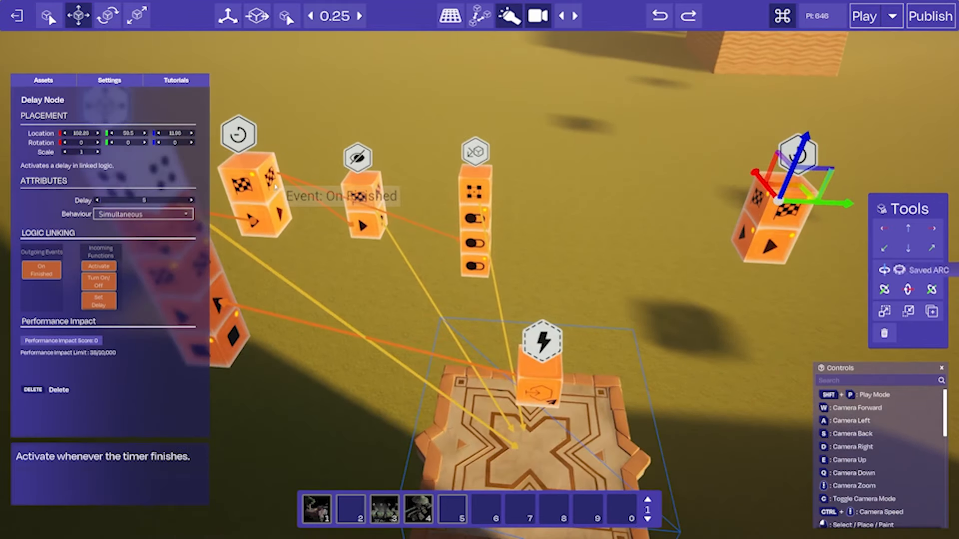
left_click_drag(273, 185, 761, 211)
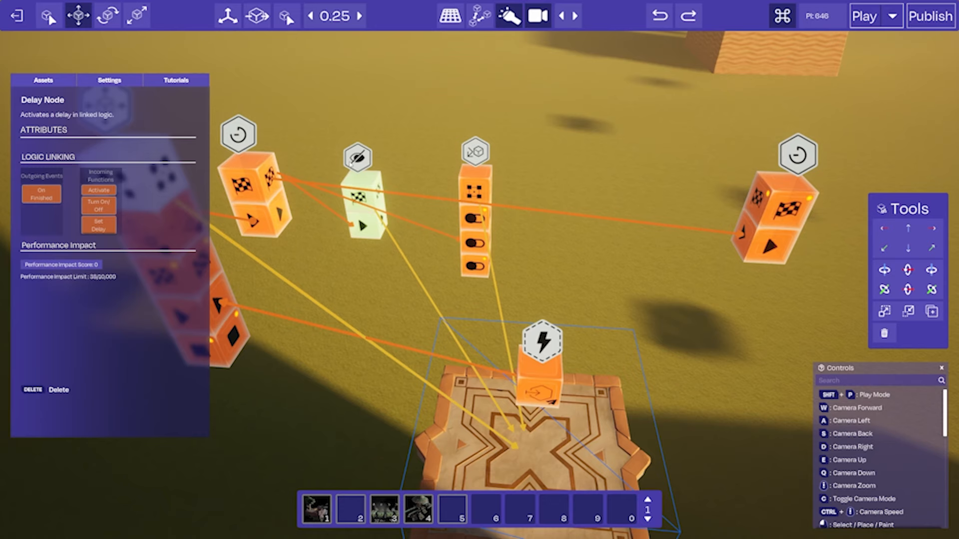
- Duplicate the Set Visibility node and place the copy between the Set Collision node and the second Delay node
left_click(364, 202)
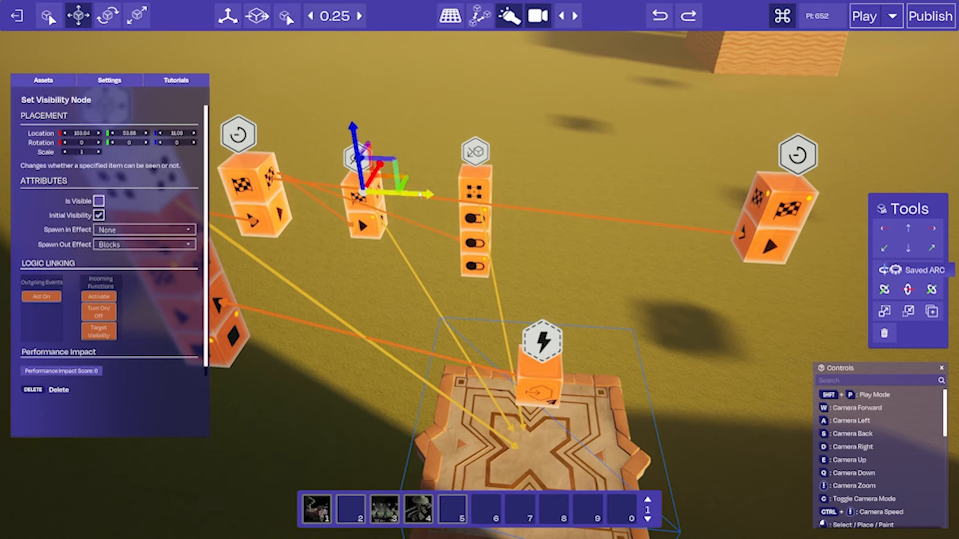
left_click_drag(420, 195, 671, 204, "alt")
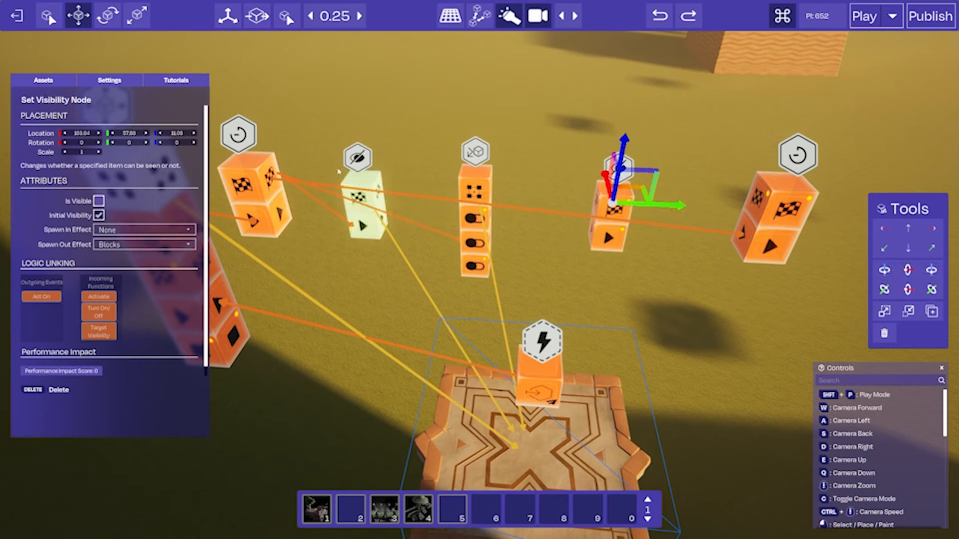
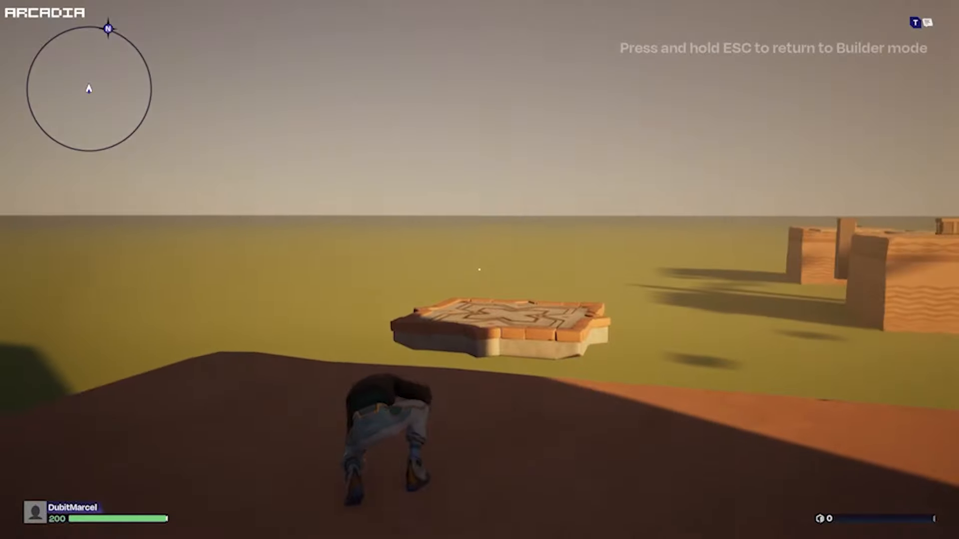
- Play-test the platform by jumping onto it, backing off while it vanishes, and jumping on again once it returns
key("w")
key("space")
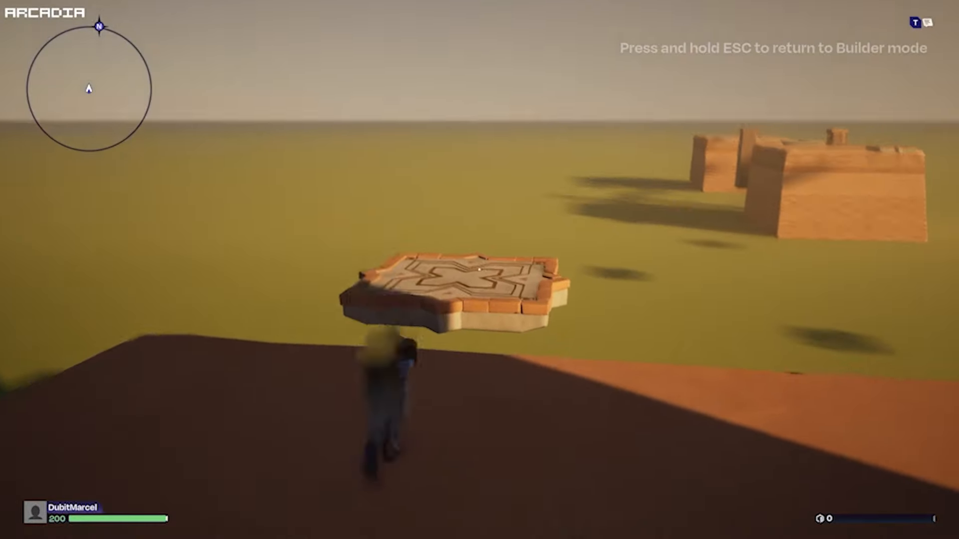
key("w")
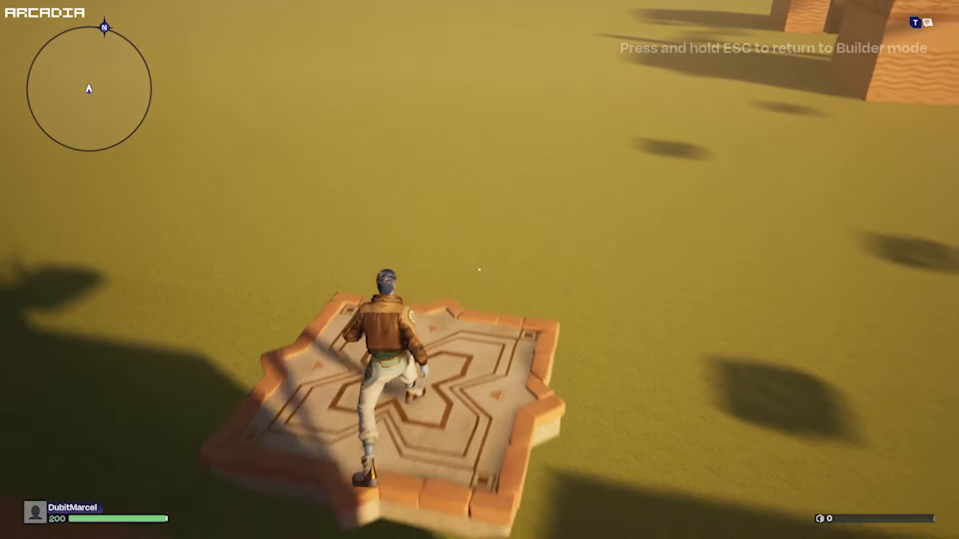
key("space")
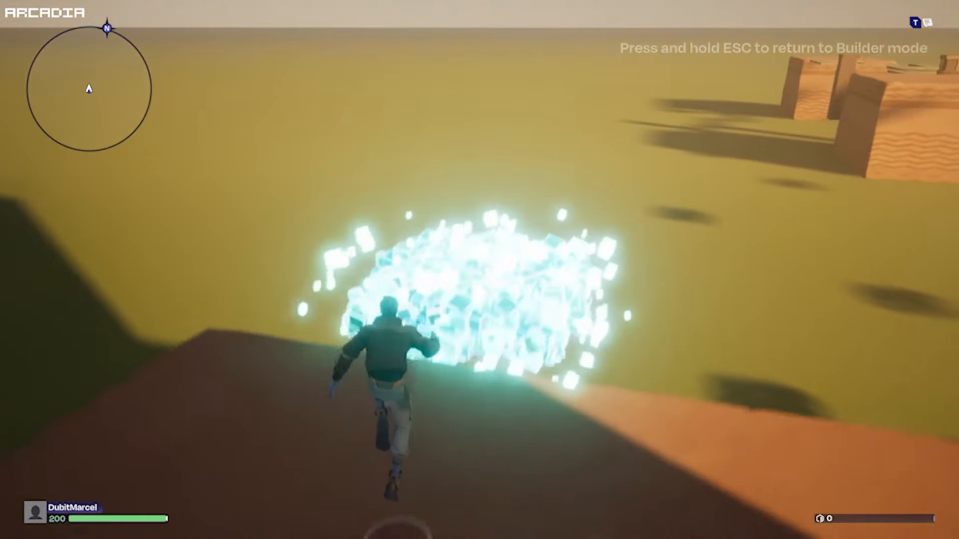
key("w")
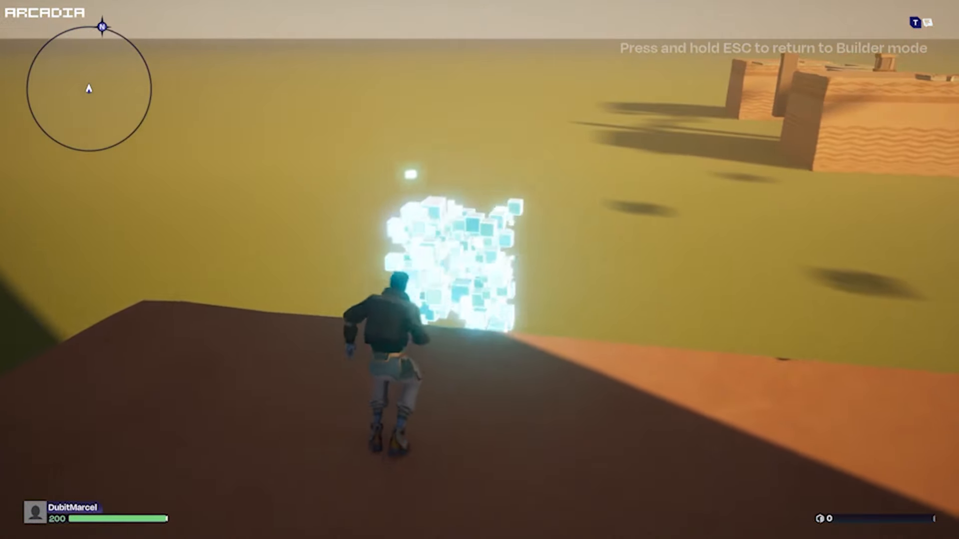
key("w")
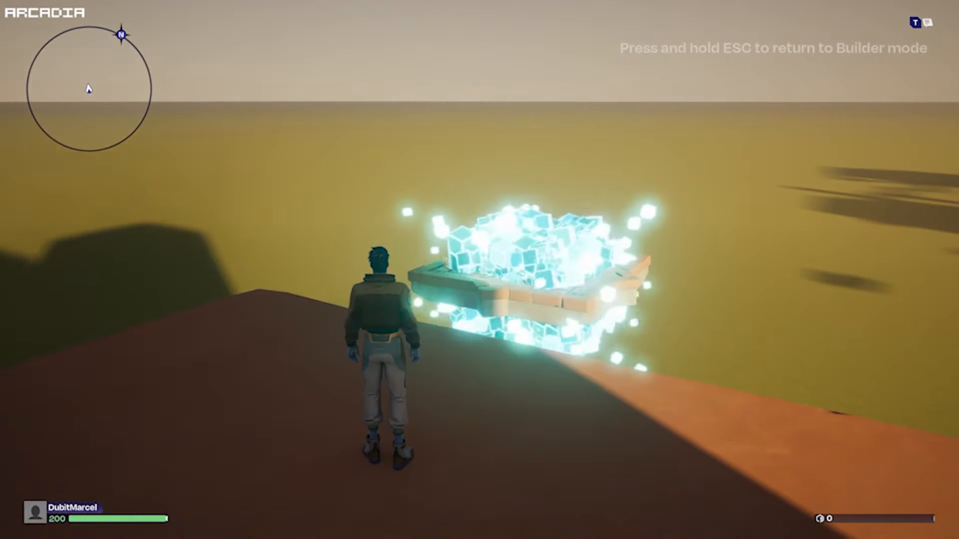
key("space")
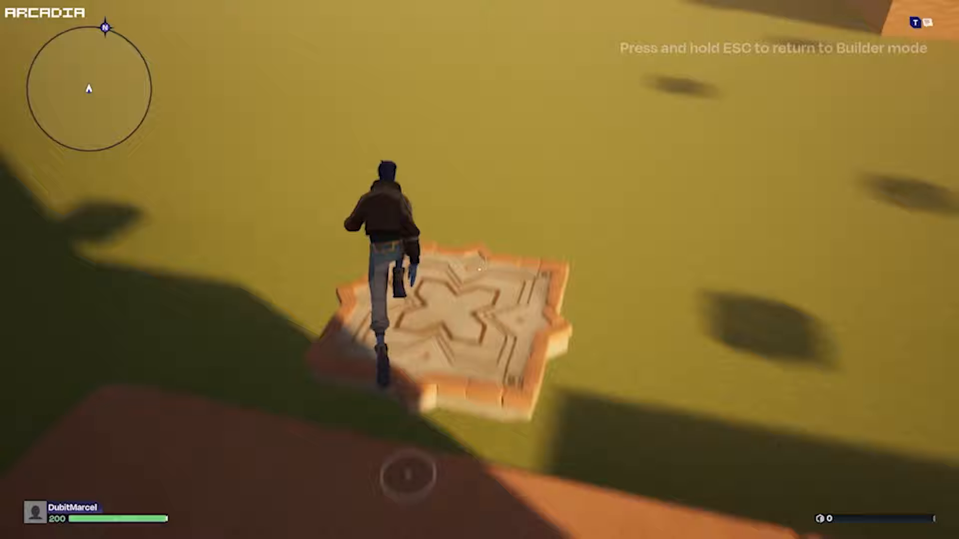
key("space")
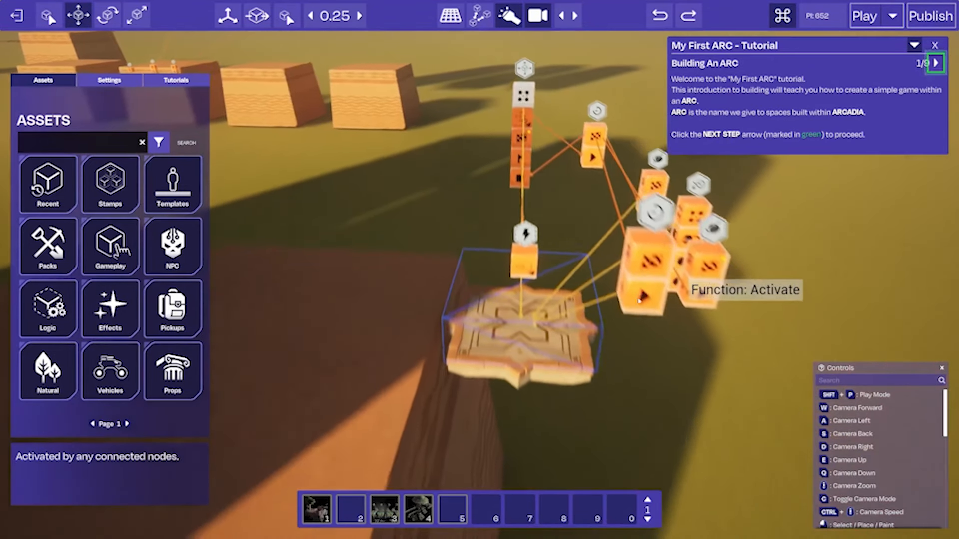
- Move the large block beside the platform away from it to widen the gap between them
left_click(528, 351)
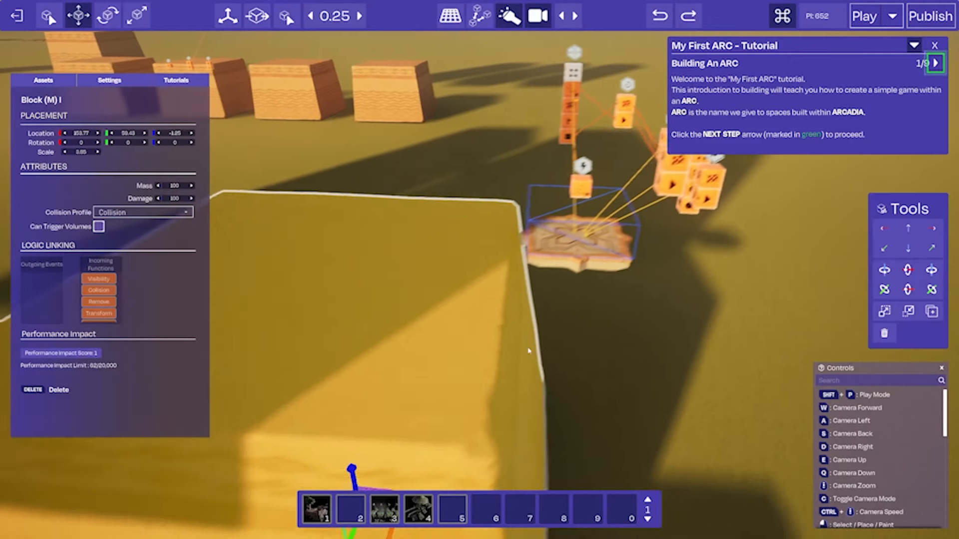
right_click_drag(529, 351, 522, 384)
left_click_drag(439, 452, 335, 447)
left_click(605, 336)
right_click_drag(606, 336, 699, 310)
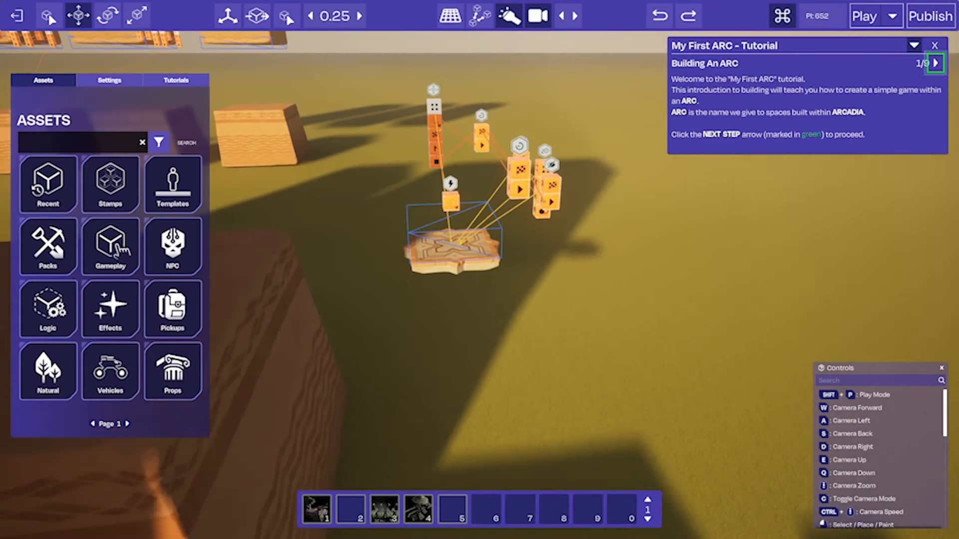
- Select the vanishing platform together with its logic nodes as a group and duplicate it across the gap to make a second platform
key("w")
left_click_drag(635, 407, 634, 403)
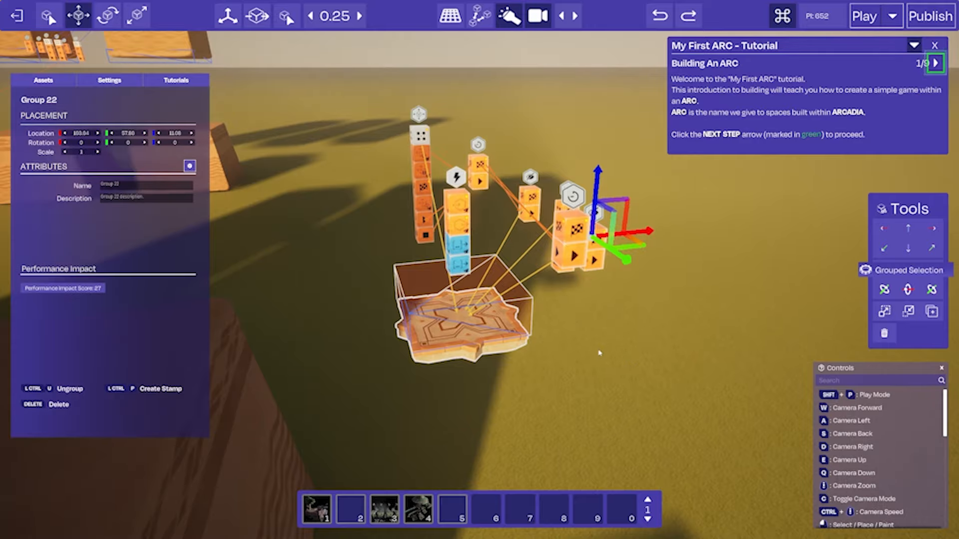
key("a")
right_click_drag(599, 353, 759, 353)
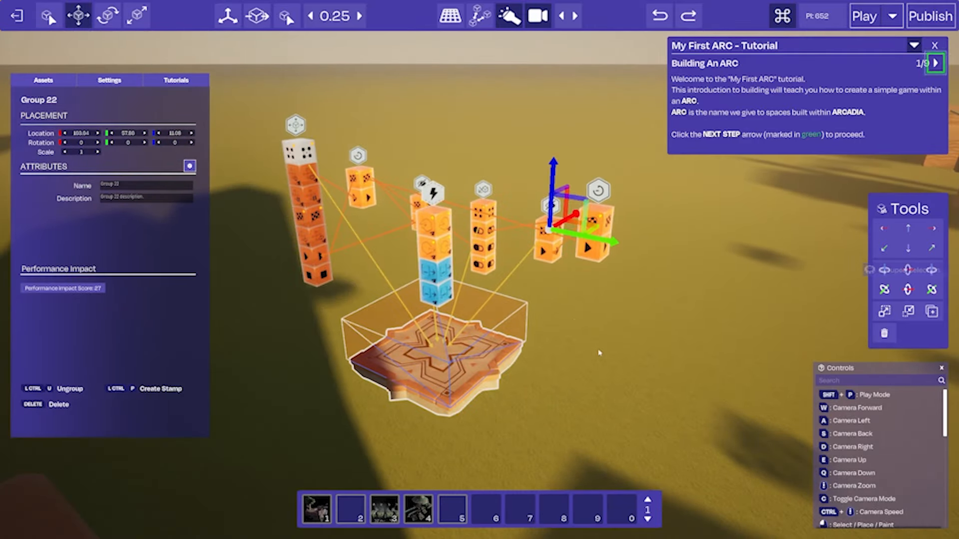
key("d")
right_click_drag(599, 353, 534, 435)
key("s")
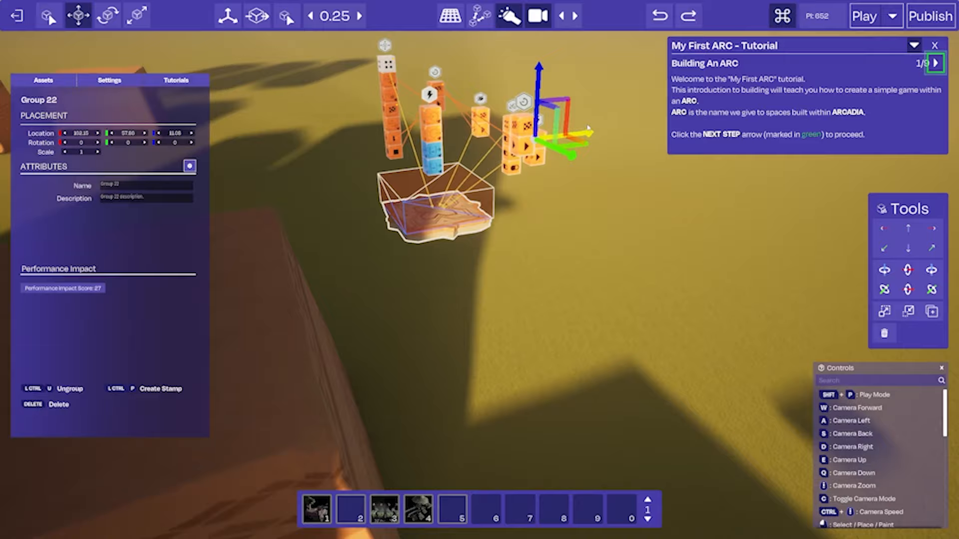
left_click_drag(587, 133, 739, 116, "alt")
key("d")
right_click_drag(564, 240, 593, 182)
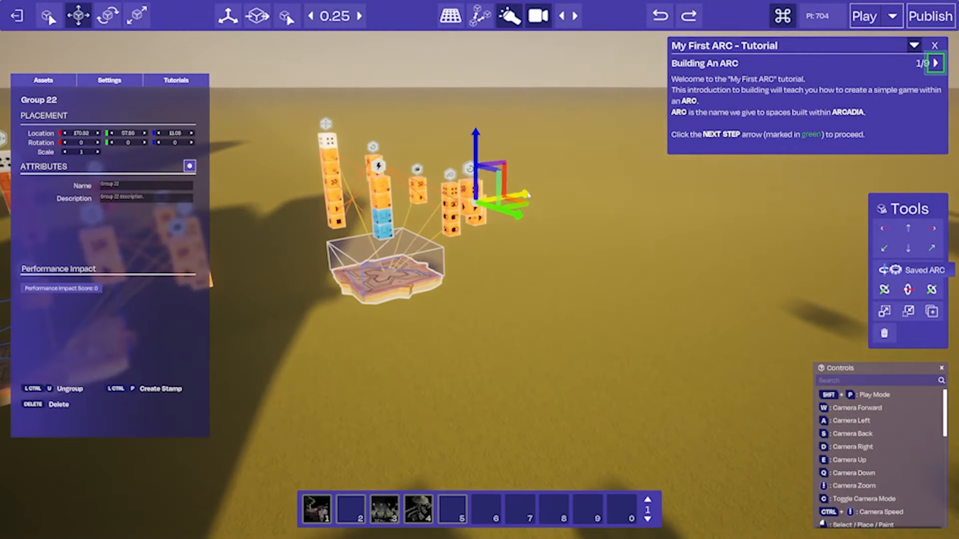
- Duplicate the platform group once more, placing a third platform further along the same line
left_click_drag(523, 195, 676, 164, "alt")
key("d")
right_click_drag(644, 175, 524, 175)
key("w")
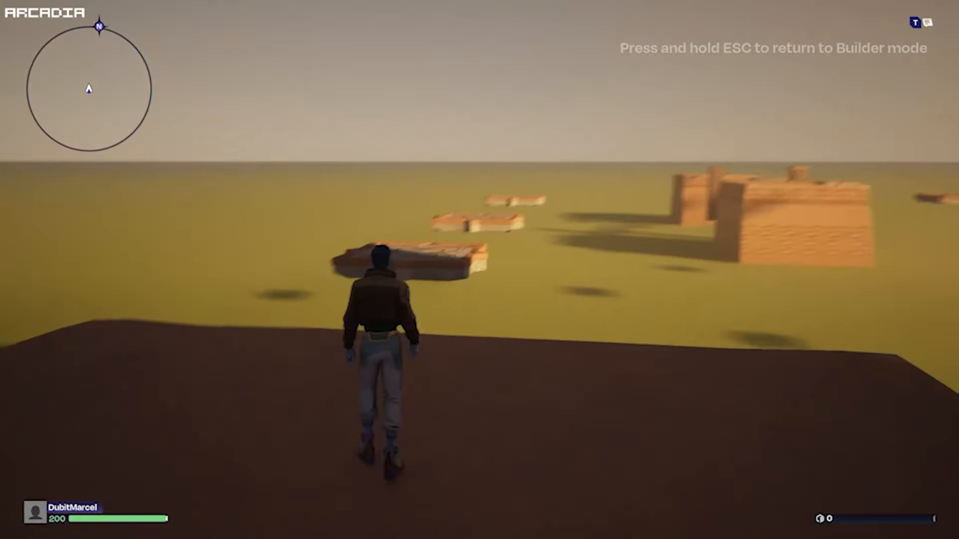
- Play-test the three vanishing platforms by jumping from the starting block onto each one in turn and turning to check the platforms behind
key("w")
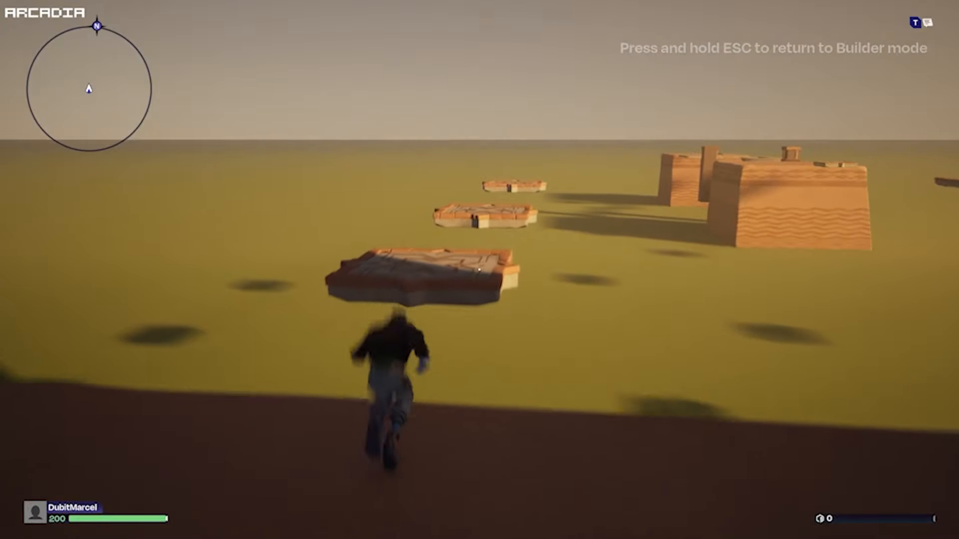
key("space")
key("w")
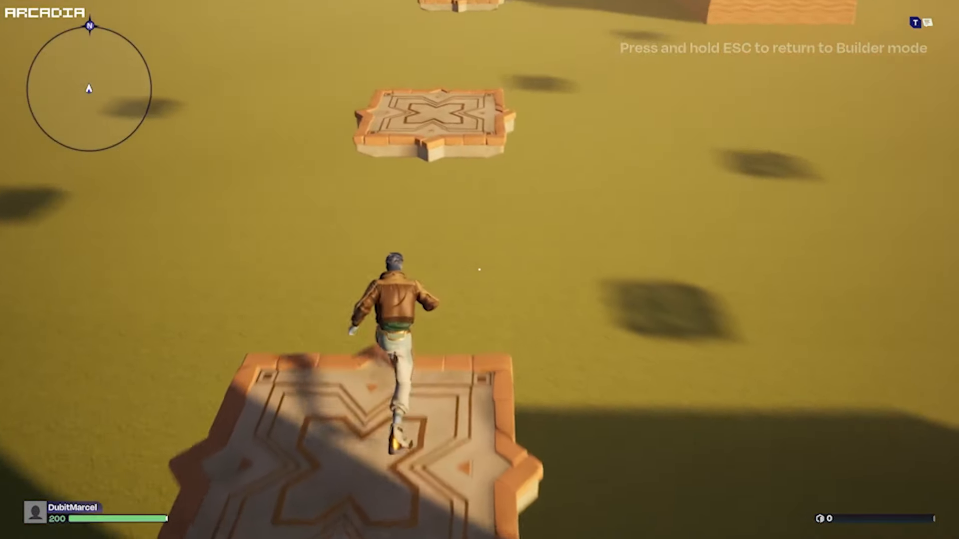
key("space")
key("w")
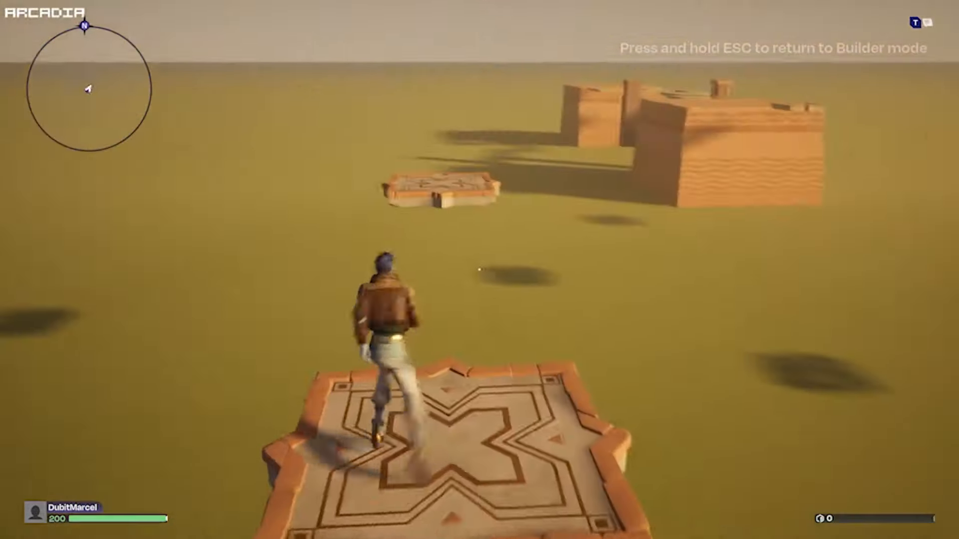
key("space")
key("w")
key("space")
key("space")
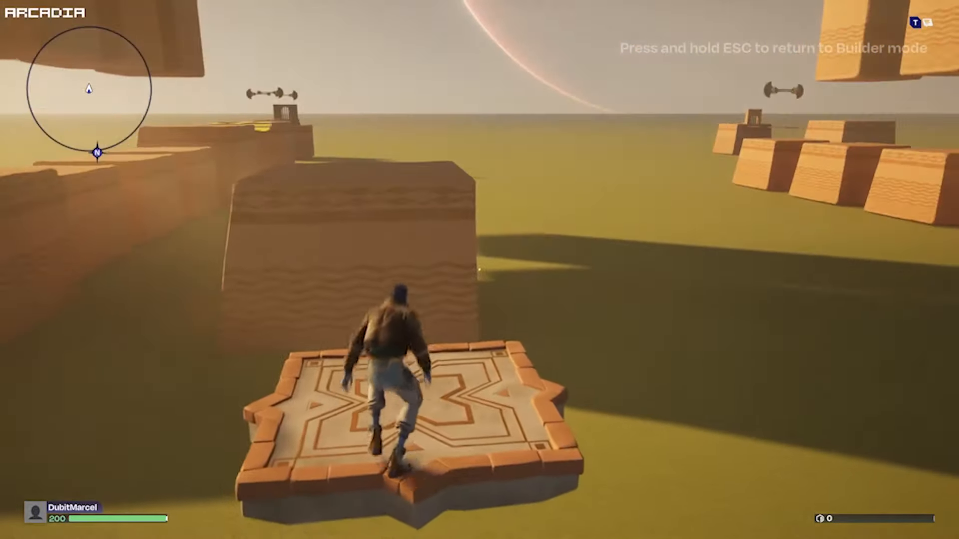
key("w")
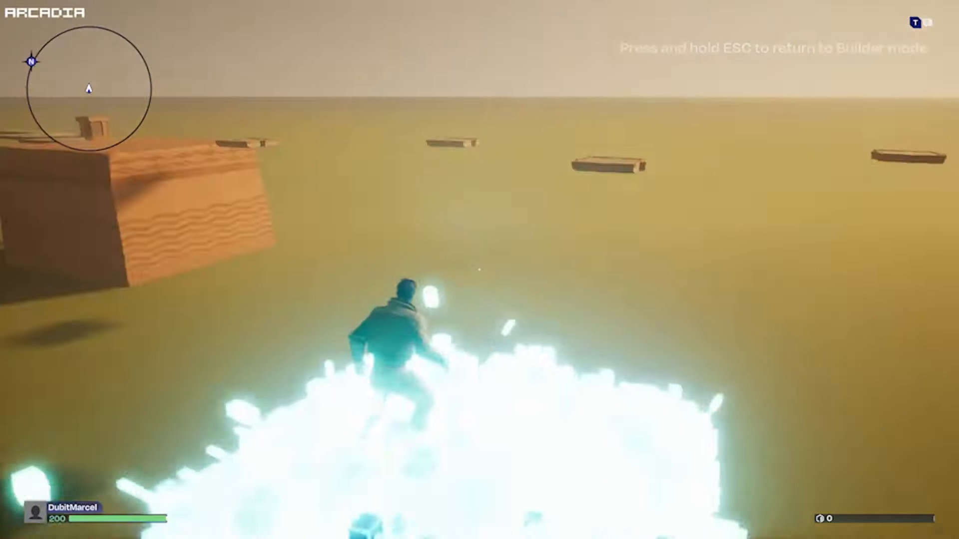
key("w")
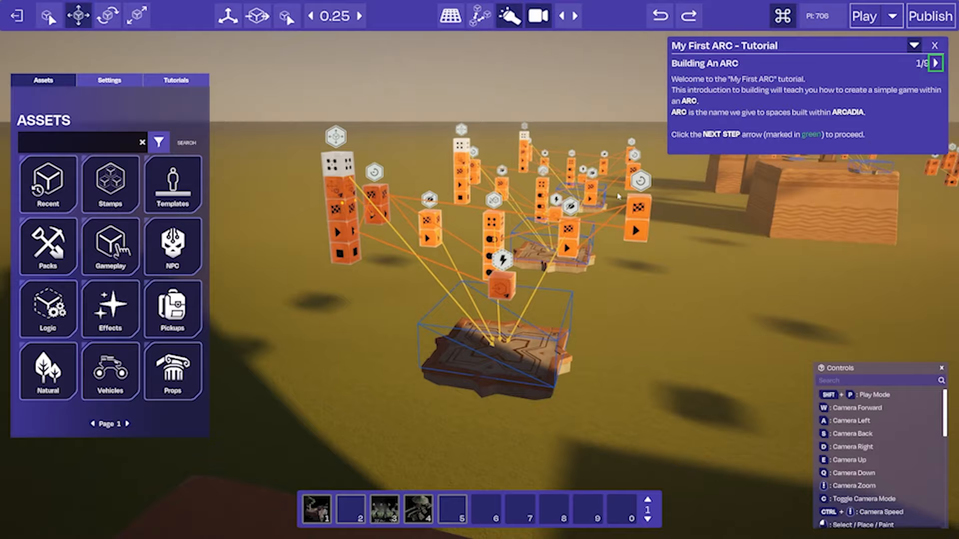
- Look over the row of three vanishing platforms and their separate sets of logic nodes from several angles
right_click_drag(618, 197, 580, 215)
key("s")
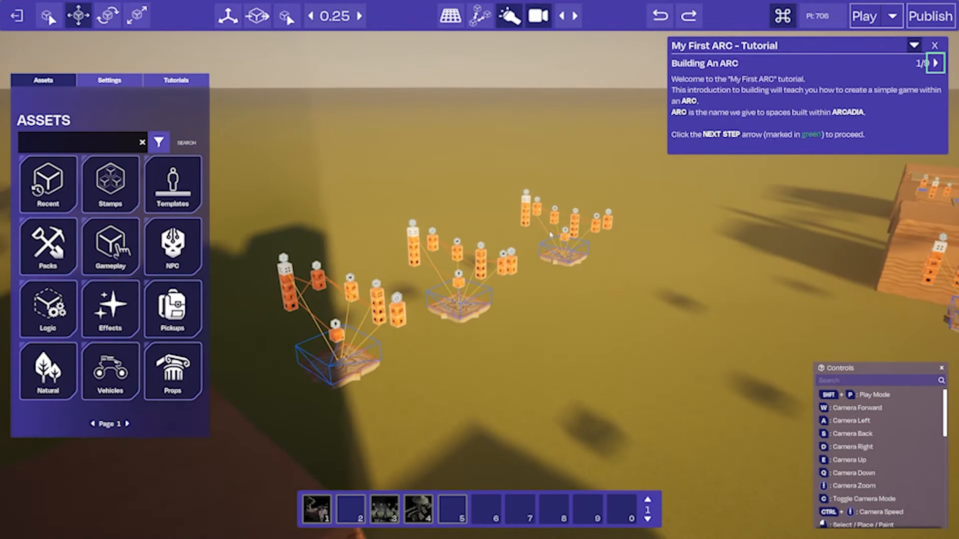
right_click_drag(542, 244, 645, 177)
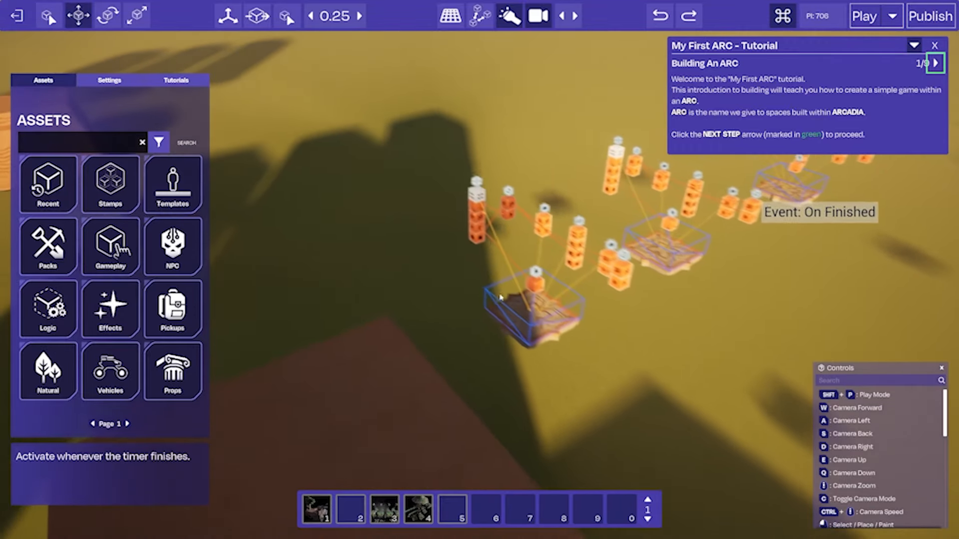
right_click_drag(500, 298, 548, 309)
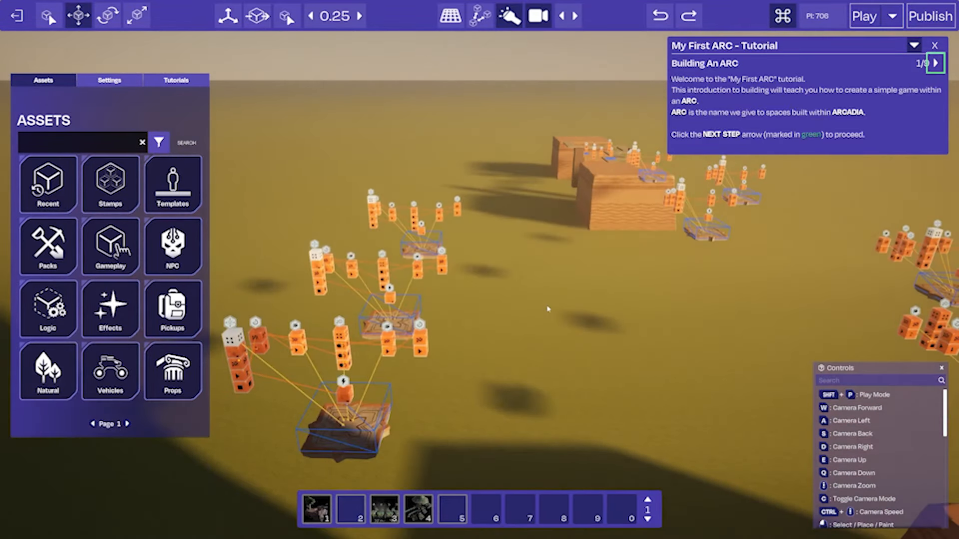
key("d")
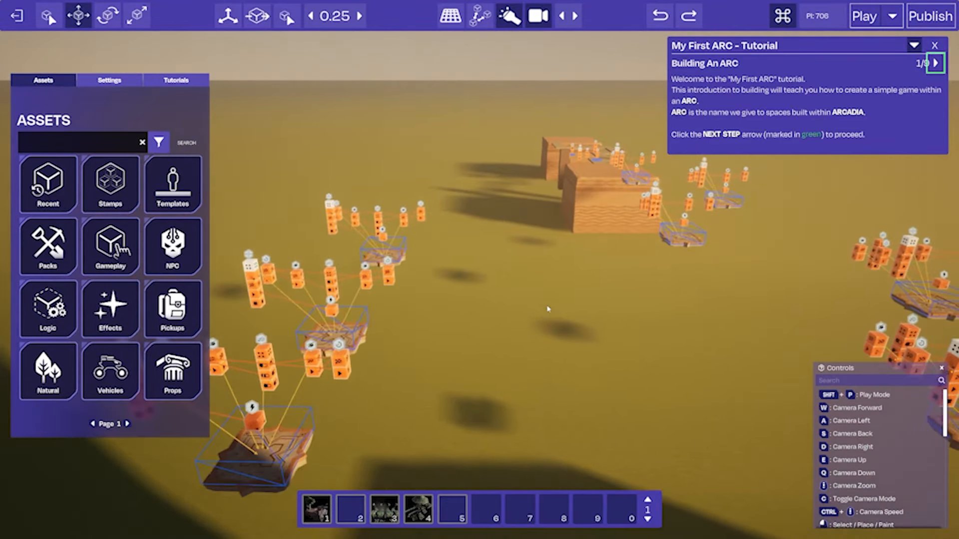
right_click_drag(548, 310, 667, 305)
key("s")
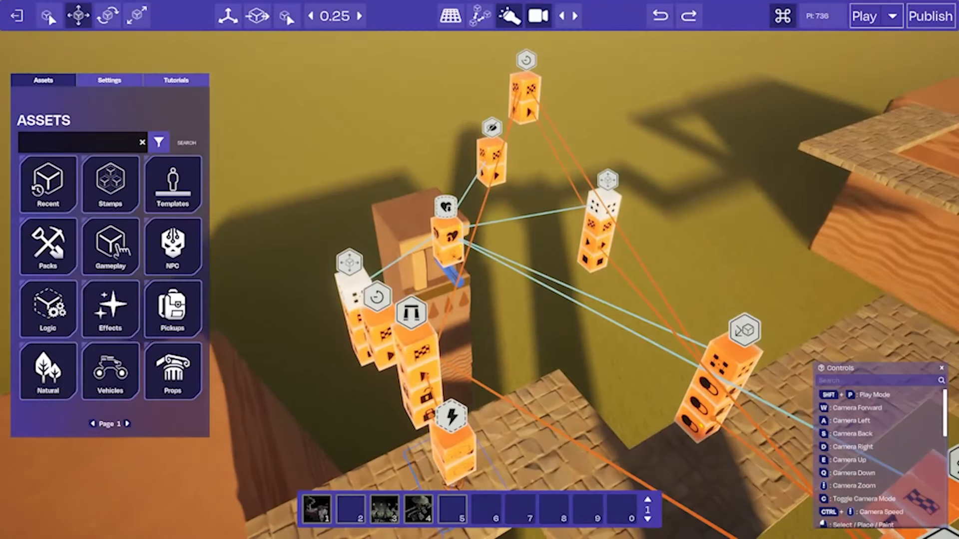
- Examine the logic network around the stone walkway, including its trigger volume and its Gate, Delay and Move nodes
key("a")
right_click_drag(480, 269, 739, 262)
key("d")
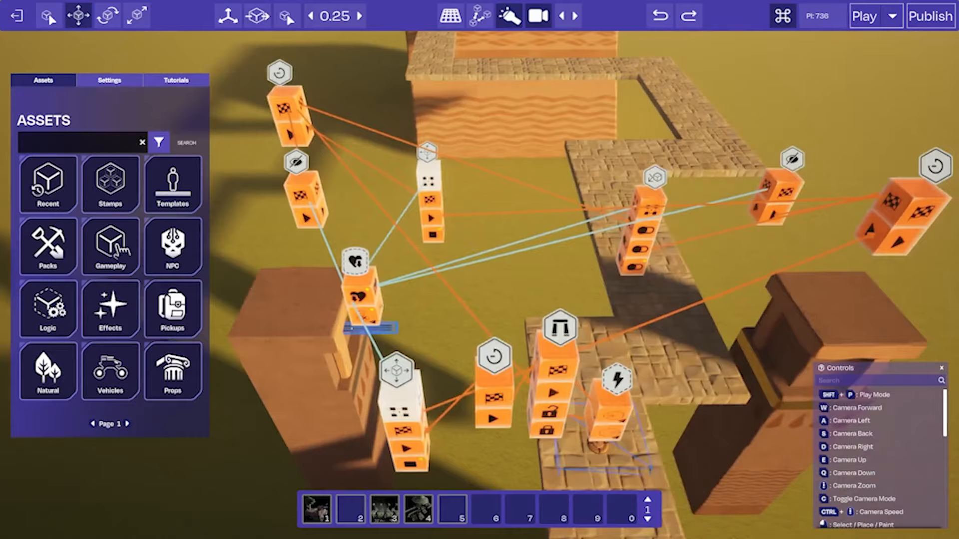
key("d")
key("w")
right_click_drag(480, 270, 224, 295)
key("a")
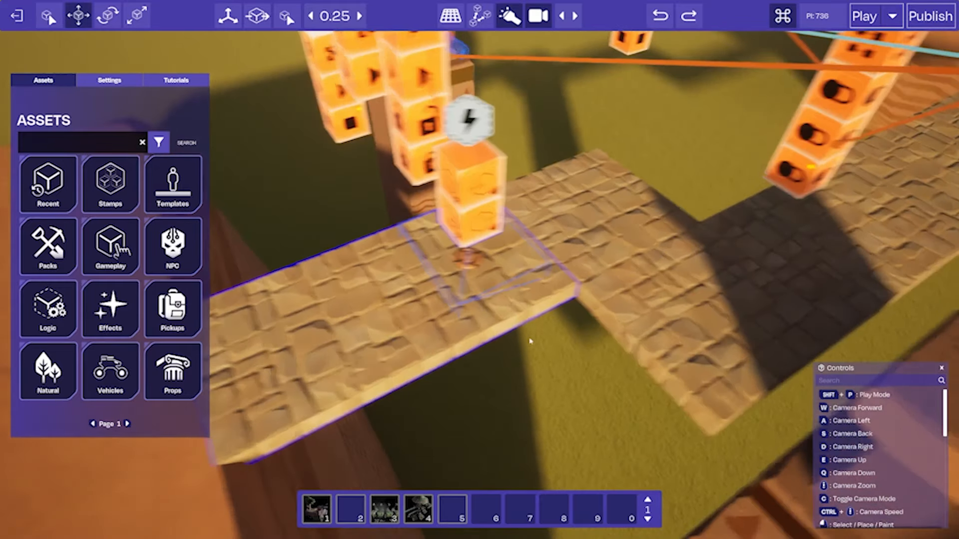
key("a")
right_click_drag(530, 342, 556, 366)
key("s")
key("d")
key("w")
key("s")
key("a")
key("w")
key("s")
key("d")
key("a")
key("w")
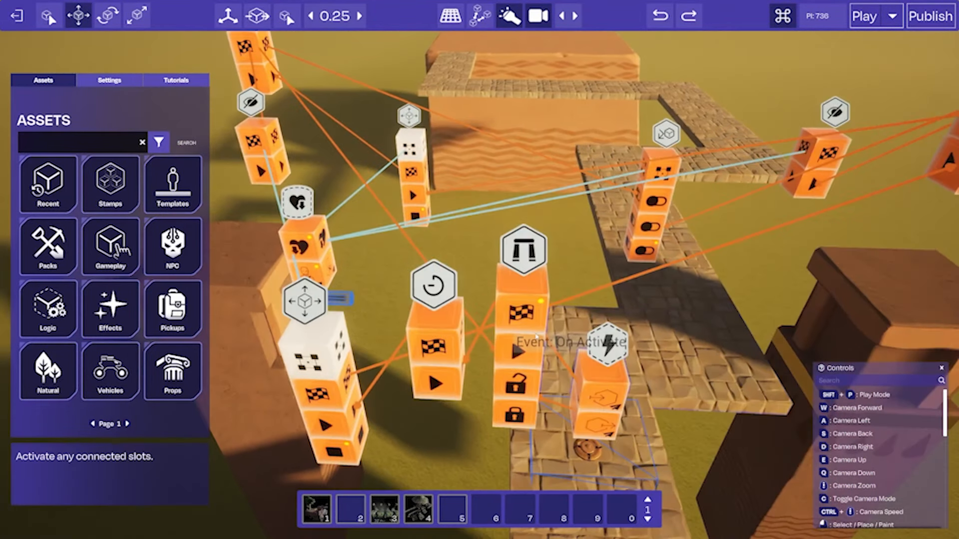
- Select the Gate node above the walkway and examine its Activate and Open functions alongside the trigger volume's On Enter and On Exit events
left_click(525, 260)
key("d")
right_click_drag(525, 259, 502, 264)
key("a")
key("s")
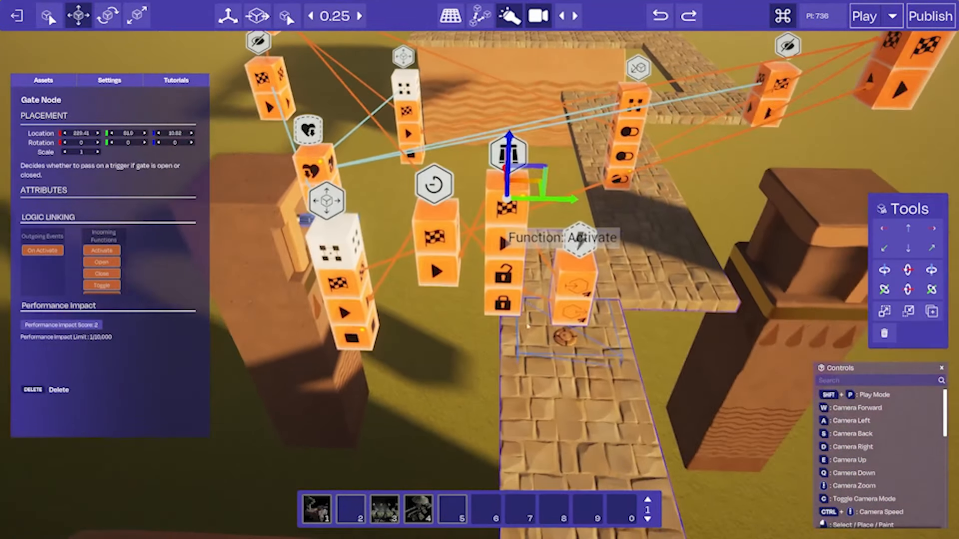
key("d")
right_click_drag(528, 326, 519, 326)
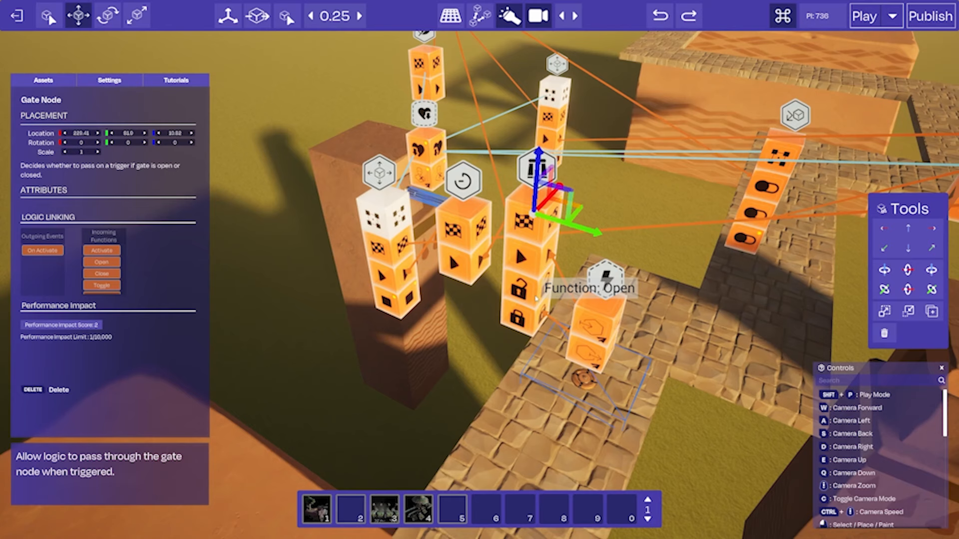
key("w")
key("w")
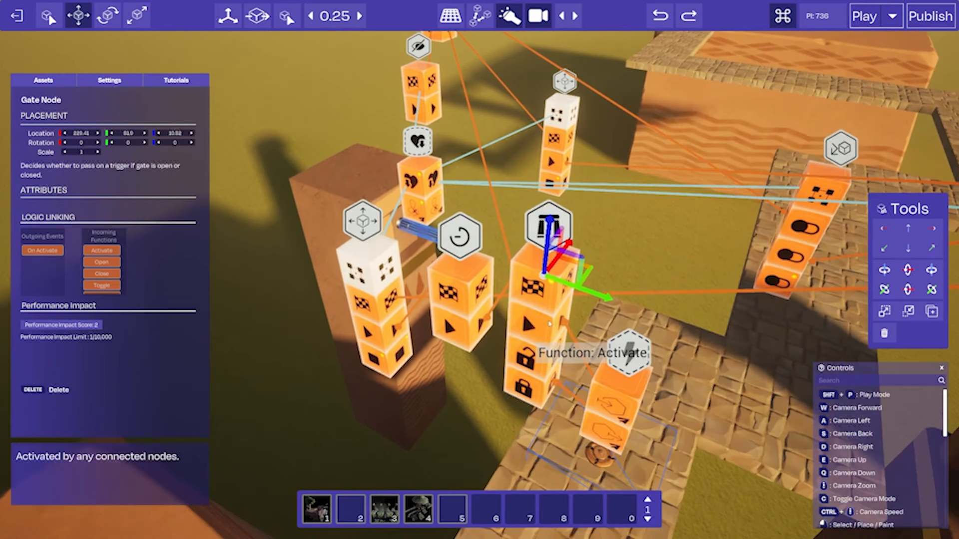
key("s")
key("a")
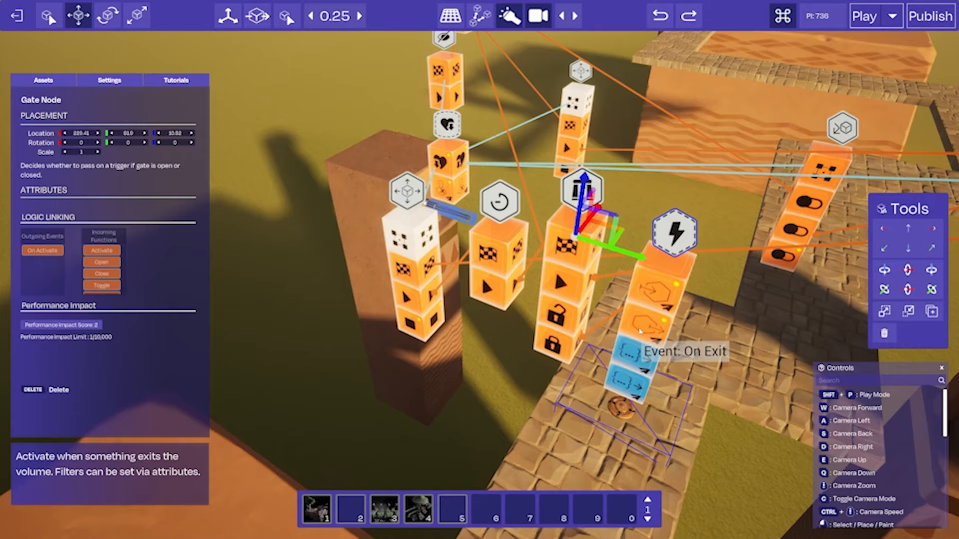
key("a")
right_click_drag(584, 325, 572, 342)
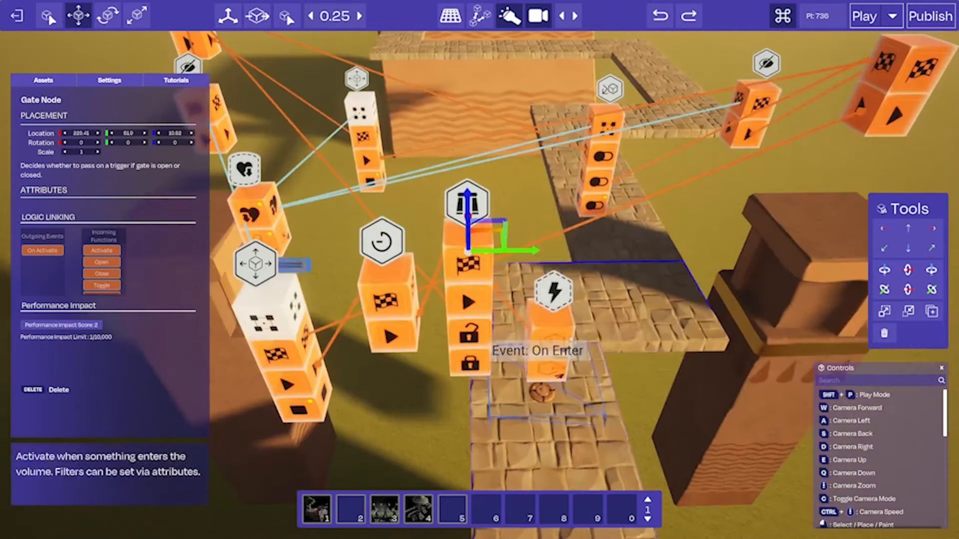
key("a")
key("d")
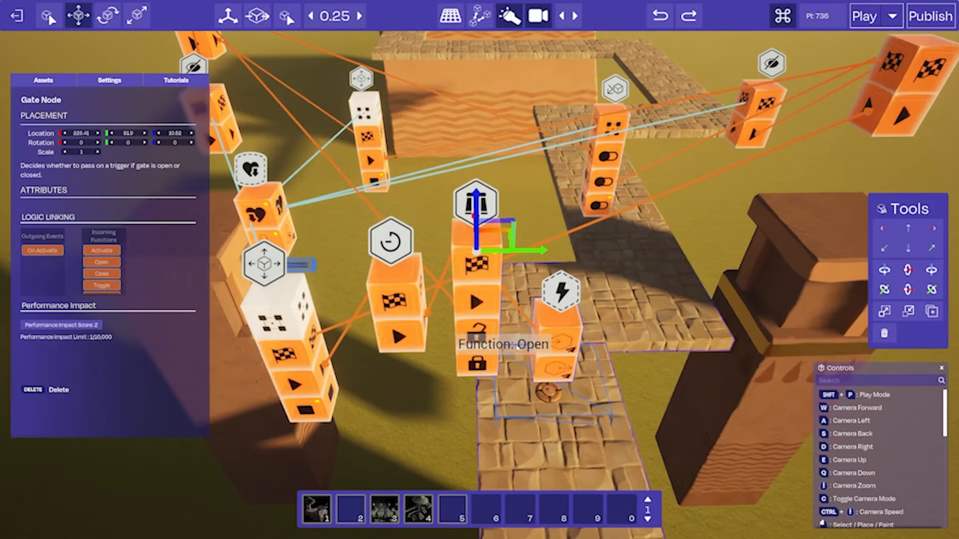
key("d")
right_click_drag(500, 333, 526, 343)
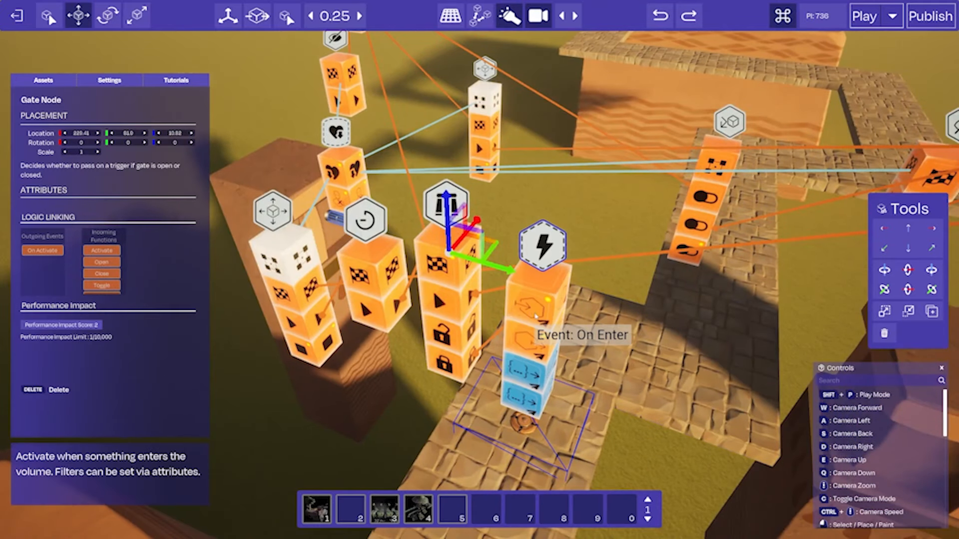
key("a")
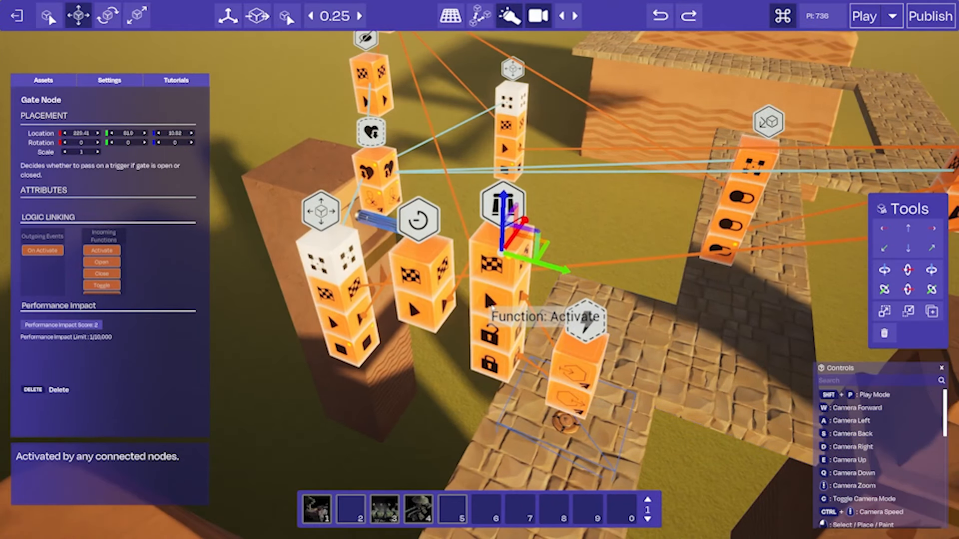
- Trace how the Gate node's functions connect to the neighbouring Delay and Move nodes beside the pillar
key("a")
key("w")
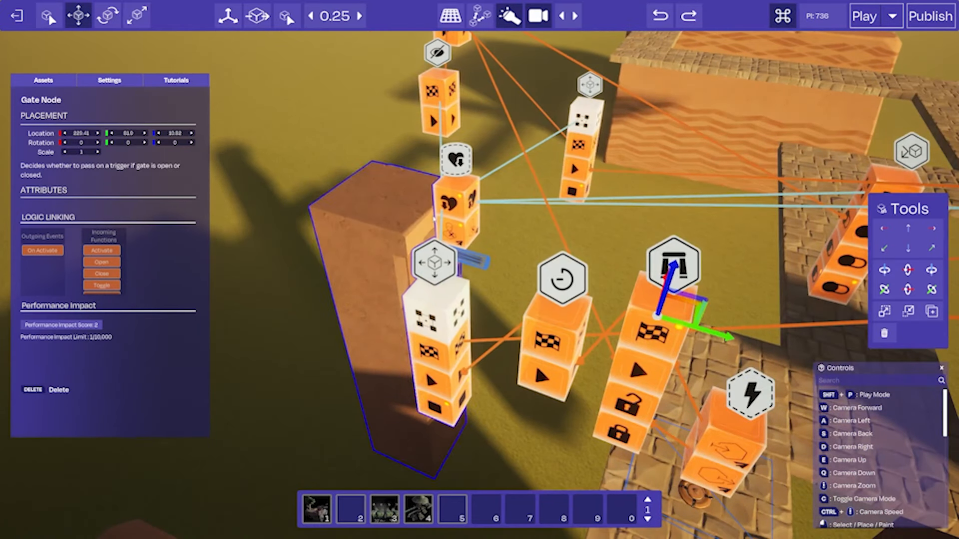
key("s")
key("w")
right_click_drag(468, 252, 474, 300)
key("a")
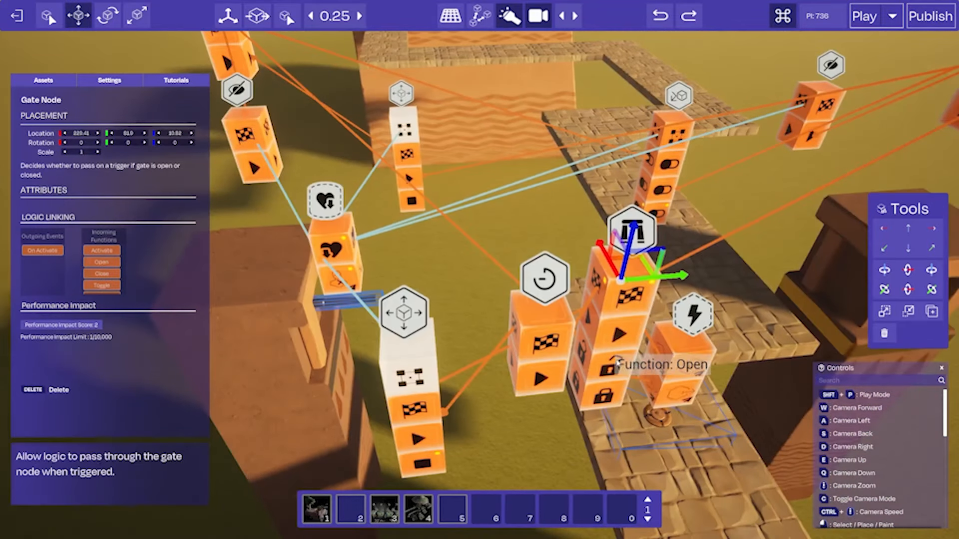
key("d")
key("s")
key("w")
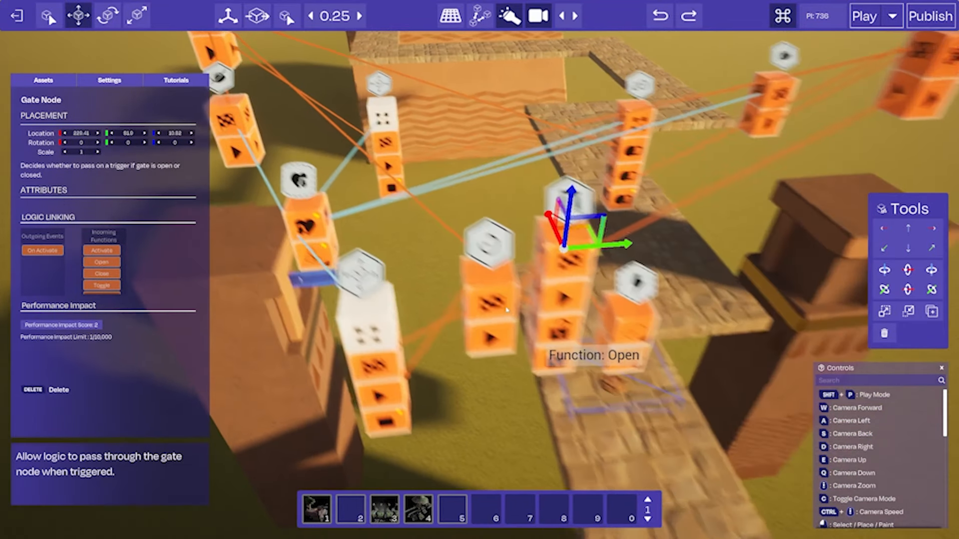
right_click_drag(564, 348, 557, 360)
key("s")
key("a")
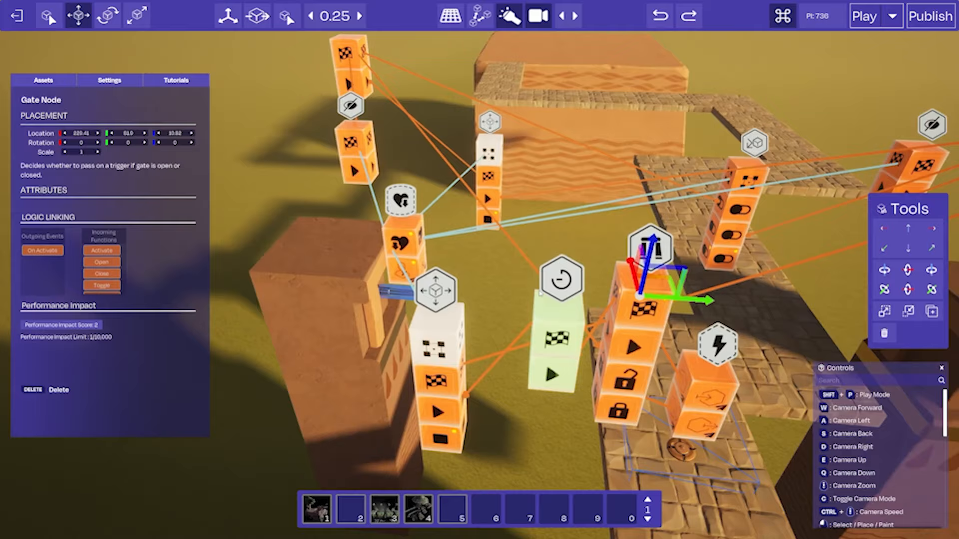
key("d")
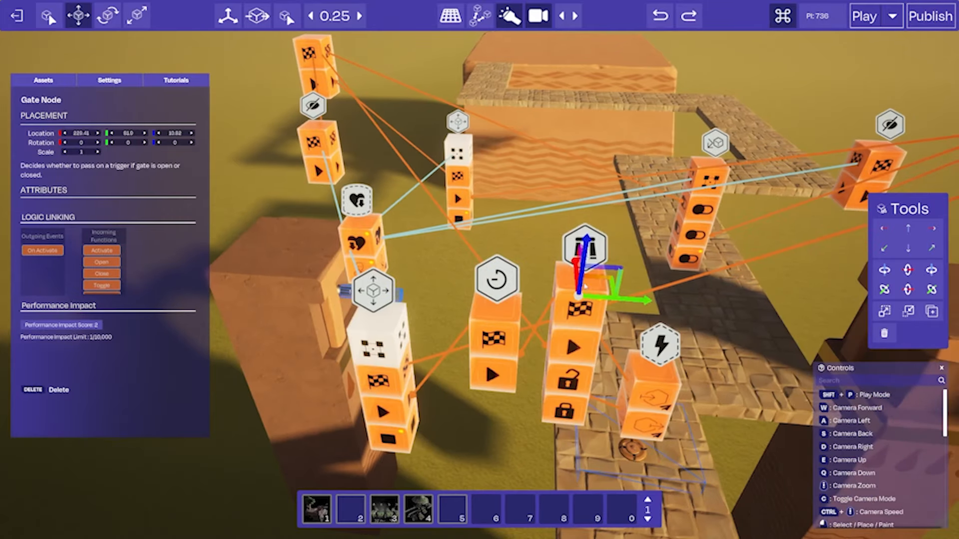
- Select the Move node near the pillar and examine its attributes and the connections running across the walkway
left_click(505, 282)
key("w")
key("a")
right_click_drag(506, 283, 483, 286)
left_click(510, 271)
key("a")
key("d")
key("d")
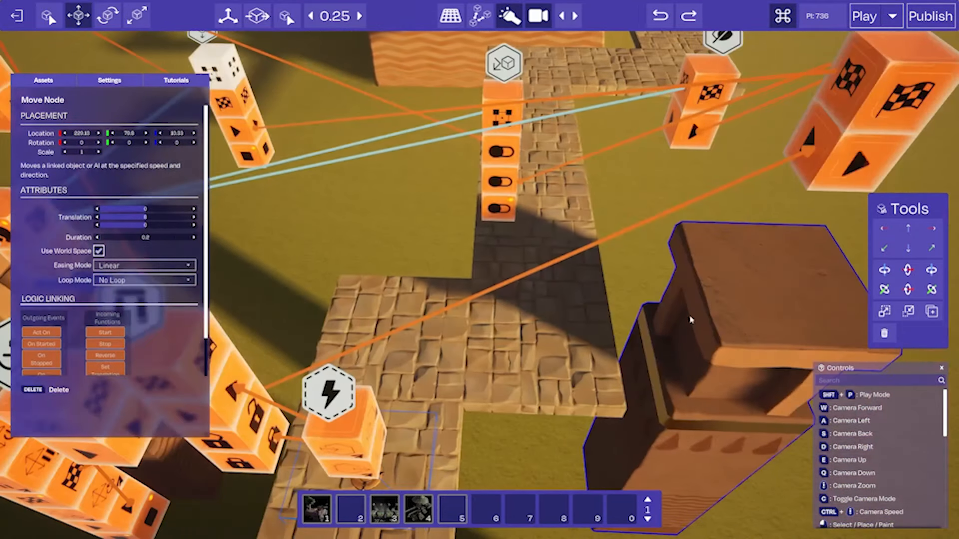
key("a")
key("a")
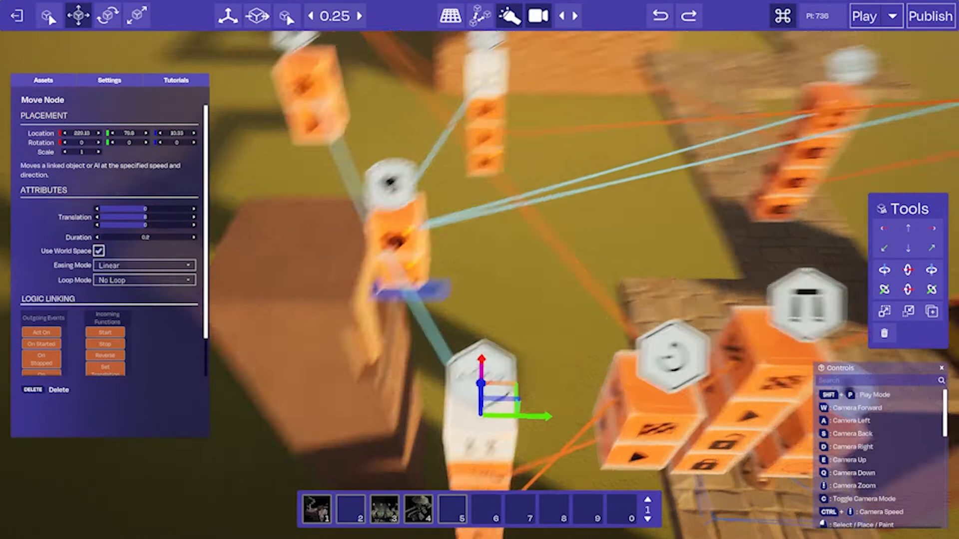
key("d")
right_click_drag(439, 283, 644, 305)
key("a")
key("d")
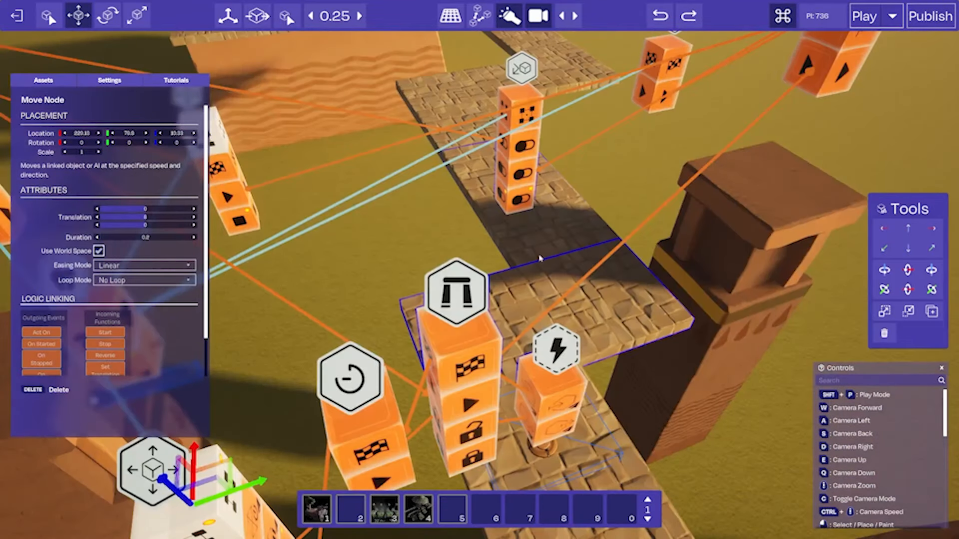
- Select the grouped projectile mounted in the pillar and examine its functions and links to the surrounding logic nodes
right_click_drag(539, 256, 496, 270)
key("w")
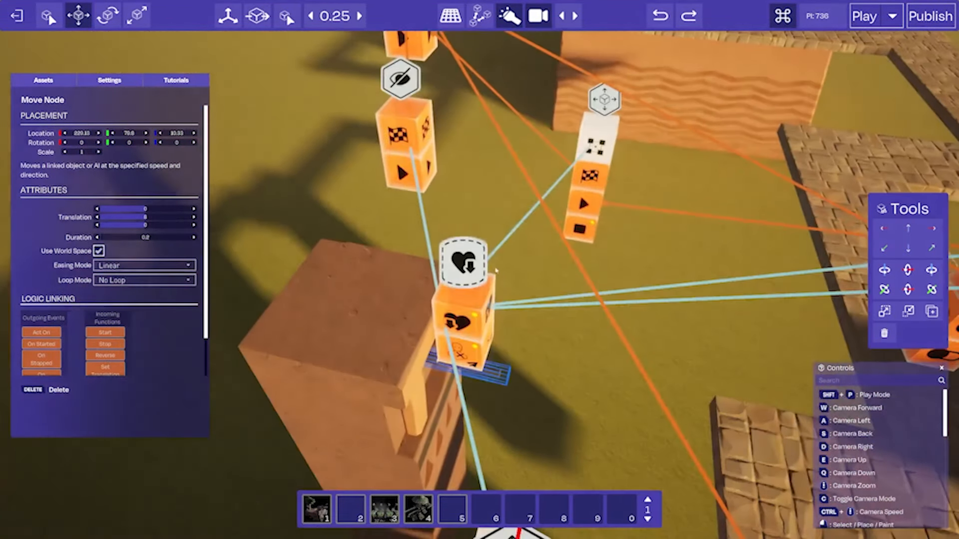
left_click(477, 312)
key("s")
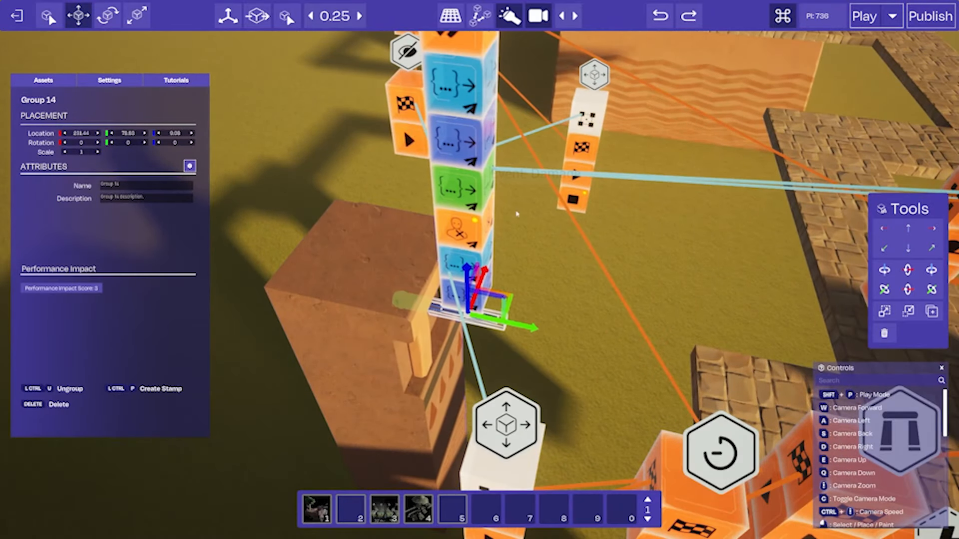
right_click_drag(517, 214, 502, 135)
key("s")
left_click(323, 290)
right_click_drag(322, 290, 294, 340)
key("w")
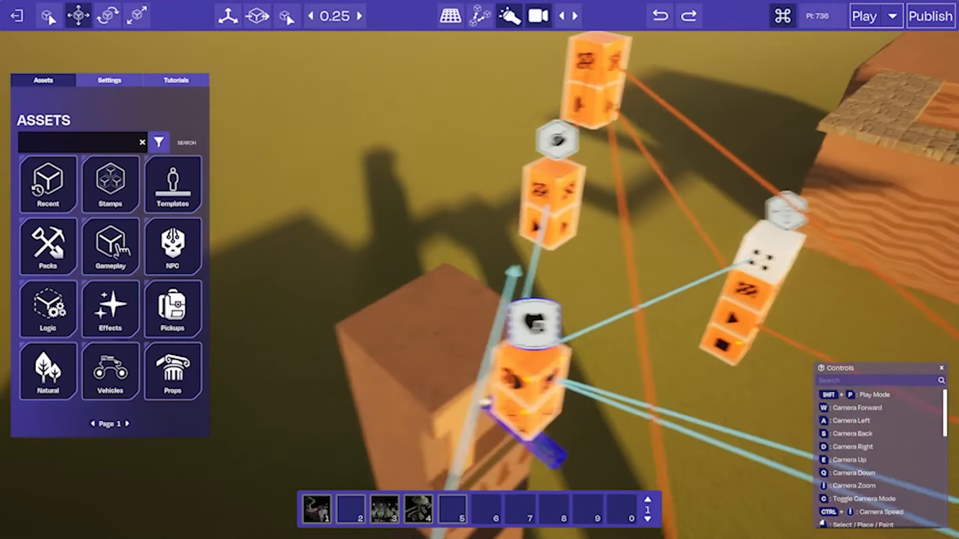
key("s")
right_click_drag(492, 295, 528, 313)
key("w")
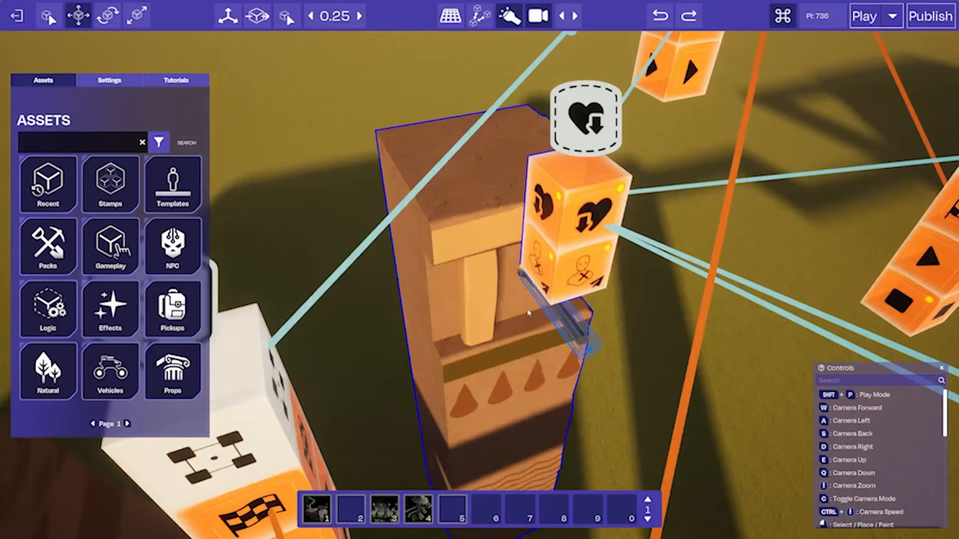
key("s")
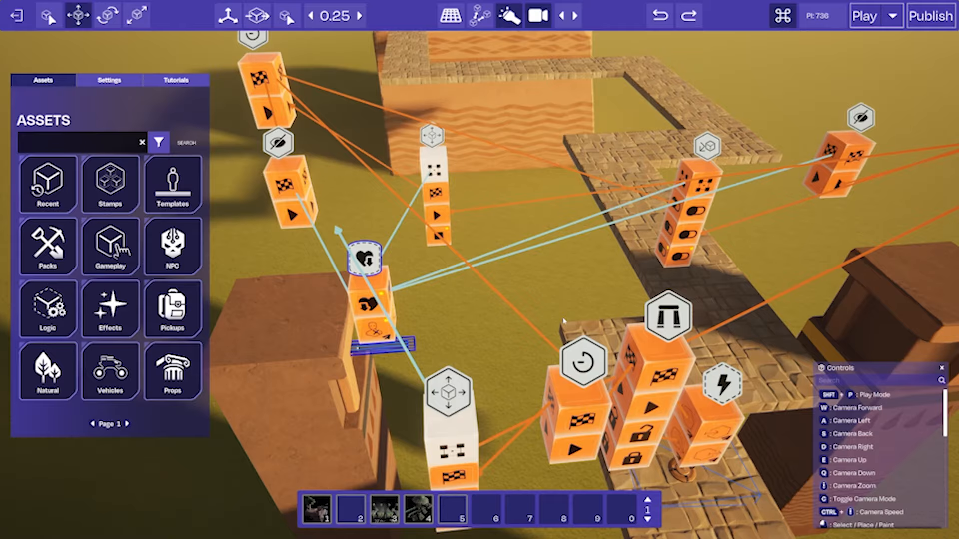
- Trace the network's connections from the projectile's pillar across the walkway to the Move, Set Collision, Set Visibility and Delay nodes
right_click_drag(563, 321, 90, 167)
key("s")
key("w")
key("s")
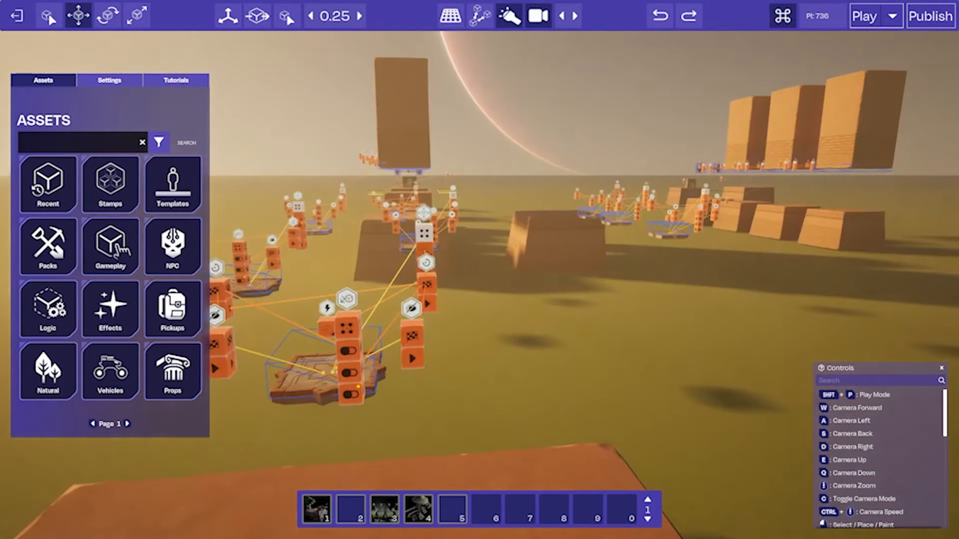
right_click_drag(369, 333, 370, 331)
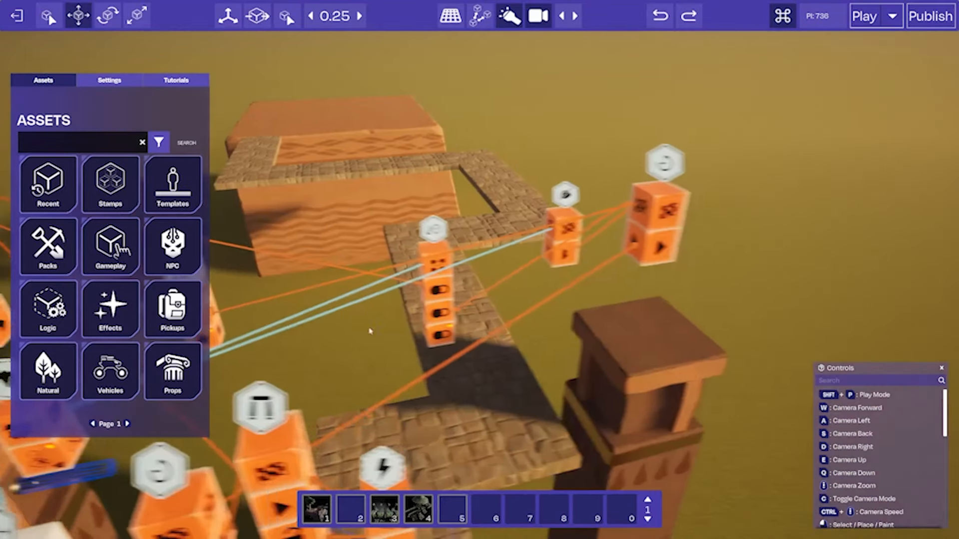
right_click_drag(554, 205, 666, 240)
key("s")
key("w")
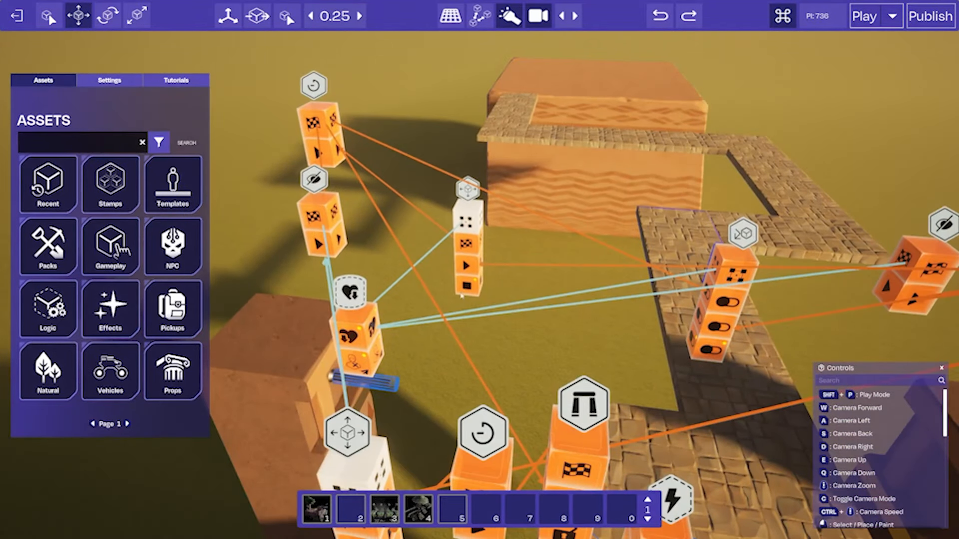
right_click_drag(461, 297, 409, 302)
key("d")
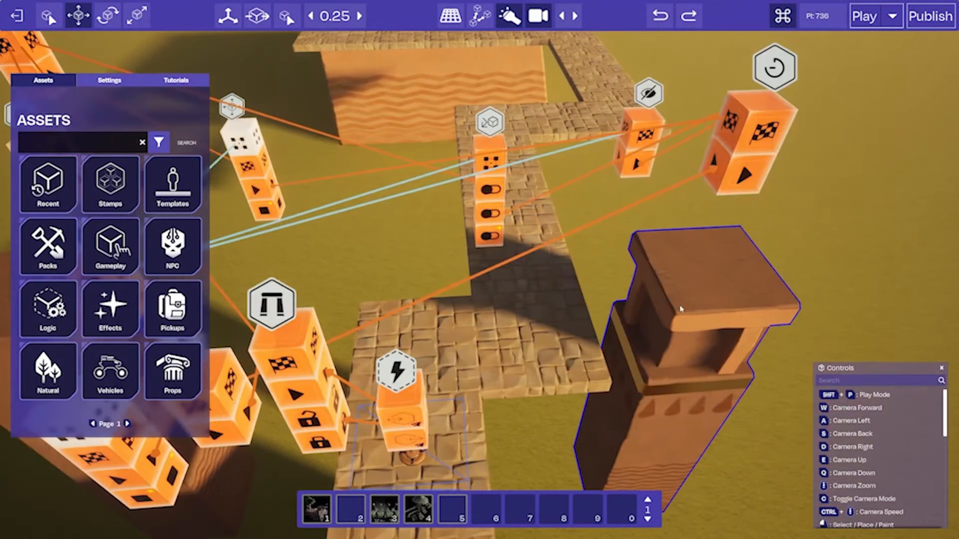
key("w")
right_click_drag(621, 337, 684, 327)
key("s")
key("w")
key("a")
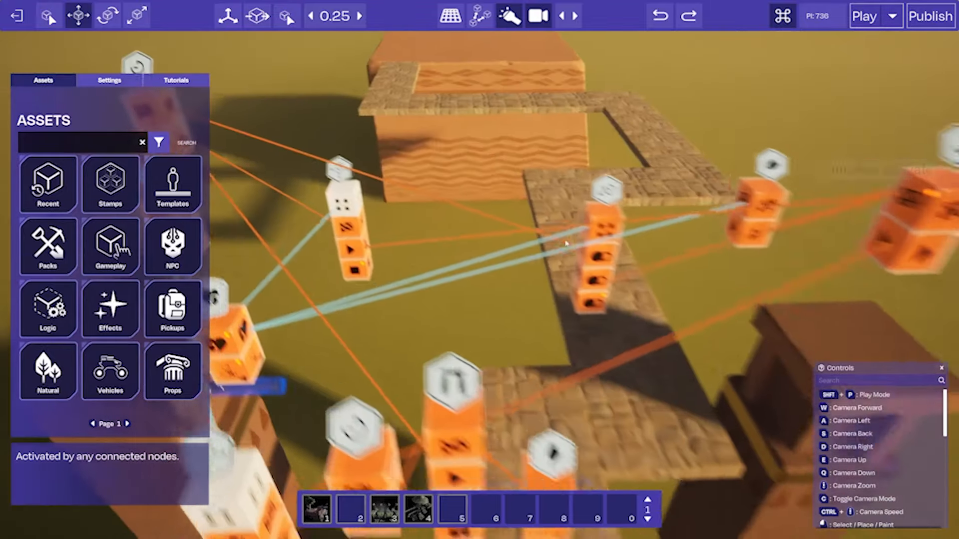
key("a")
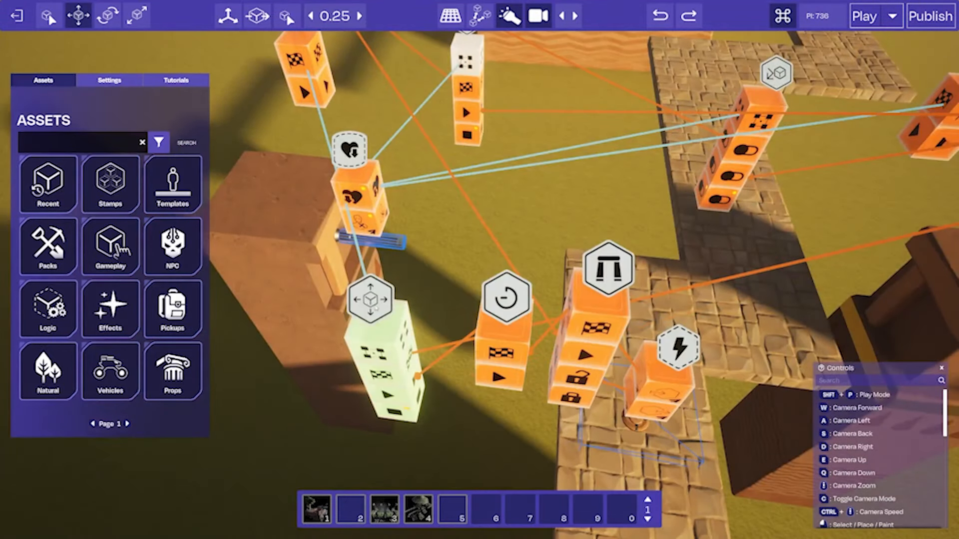
- Select the Delay node beside the opposite pillar and examine its delay and behaviour attributes
right_click_drag(416, 382, 601, 261)
left_click(617, 299)
key("w")
key("d")
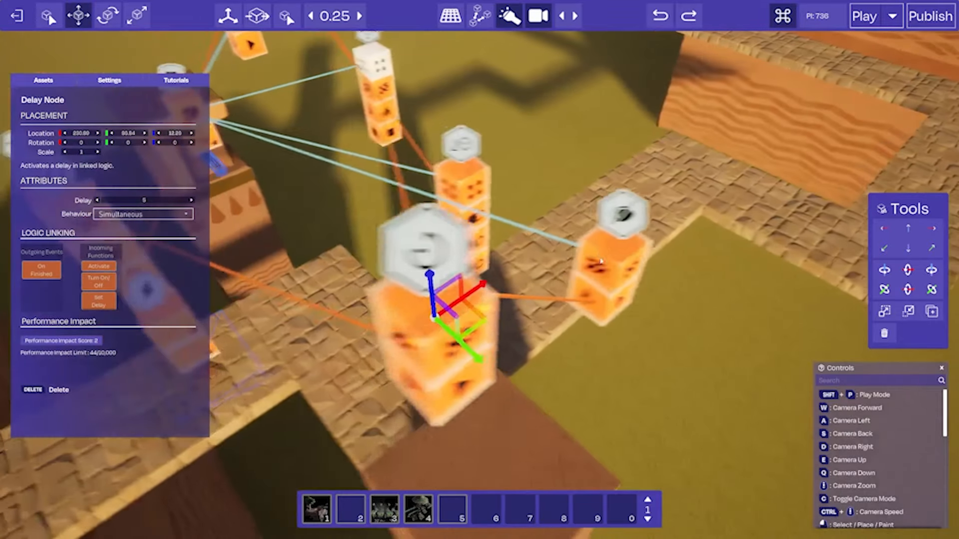
- Select the Set Visibility node that hides the projectile and examine its visibility and spawn-effect attributes
left_click(604, 364)
key("d")
left_click(514, 290)
right_click_drag(514, 289, 529, 319)
key("w")
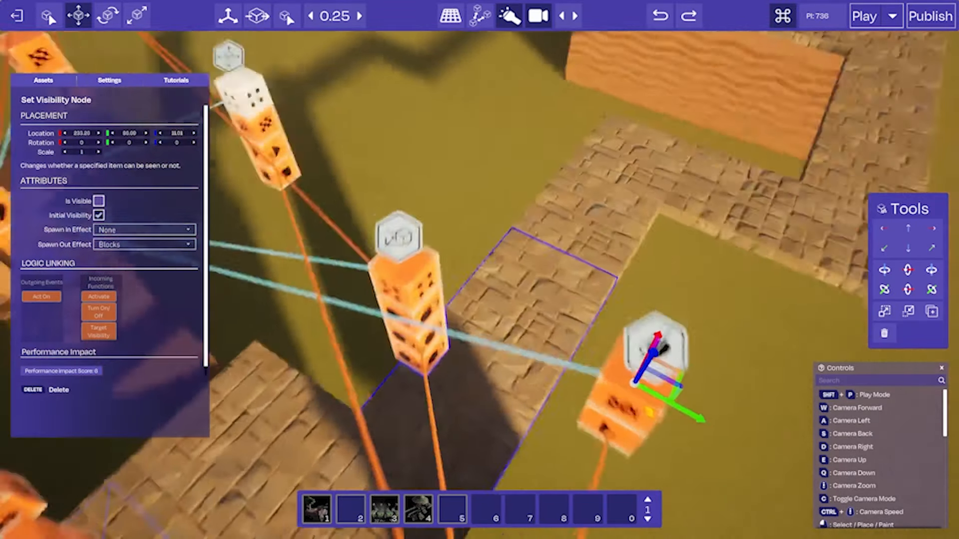
- Select the Set Collision node above the walkway and examine its collision mode functions and incoming connections
key("w")
right_click_drag(460, 191, 497, 224)
key("s")
key("w")
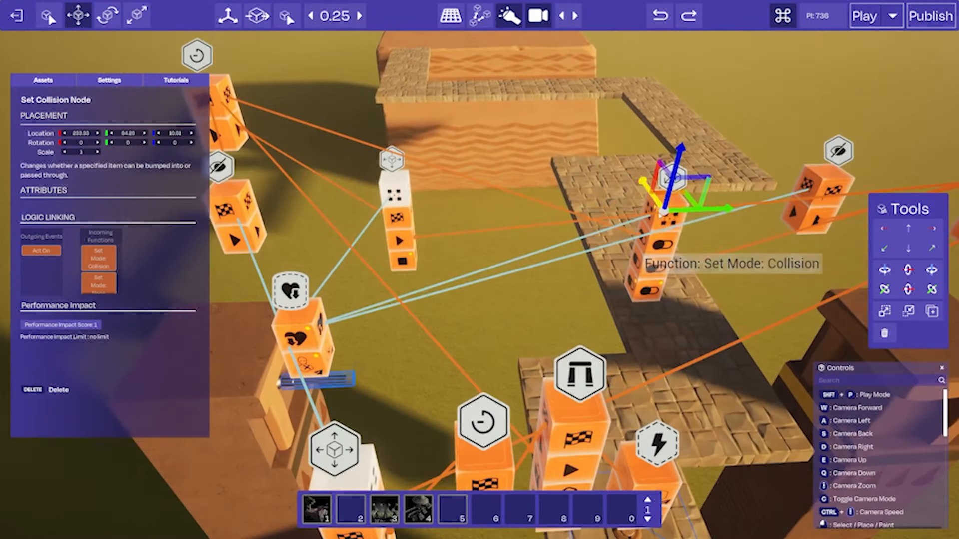
right_click_drag(559, 253, 495, 205)
key("s")
- Select the Set Visibility node near the projectile that makes it visible, and examine its attributes and the neighbouring Set Collision link
right_click_drag(504, 257, 519, 347)
key("w")
key("a")
key("s")
key("w")
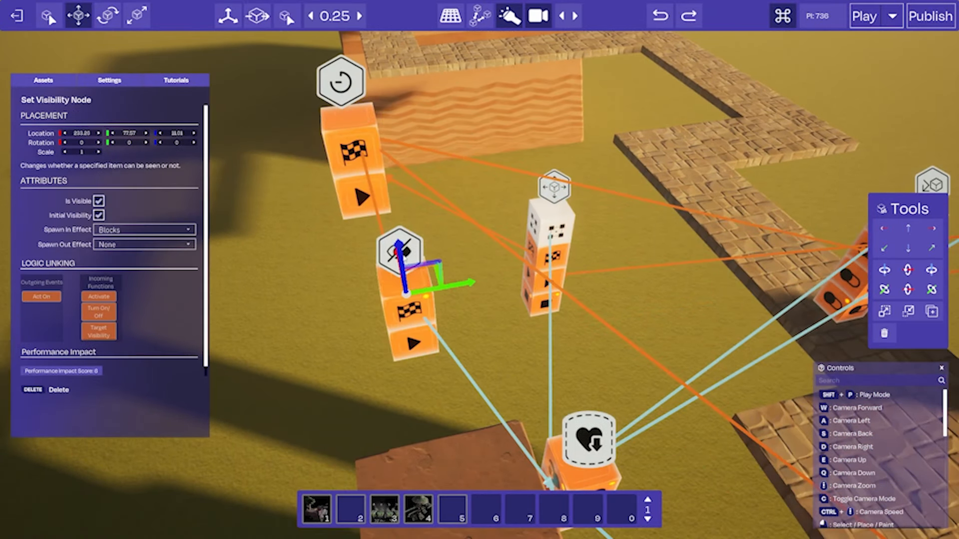
right_click_drag(477, 275, 524, 278)
key("w")
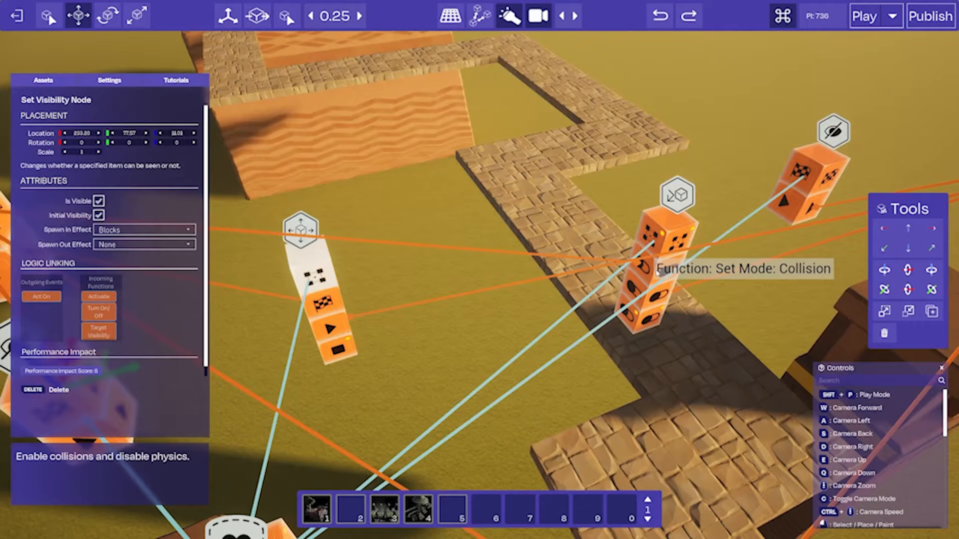
key("s")
right_click_drag(657, 272, 448, 164)
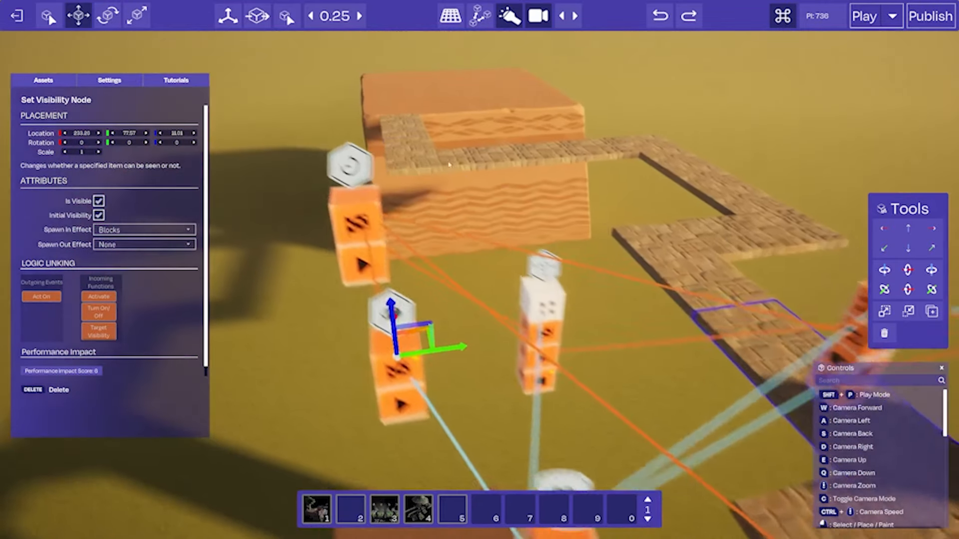
- Select the Delay node above the projectile's pillar and trace its connection to the Gate node's Open function
right_click_drag(343, 161, 469, 215)
right_click_drag(360, 225, 465, 254)
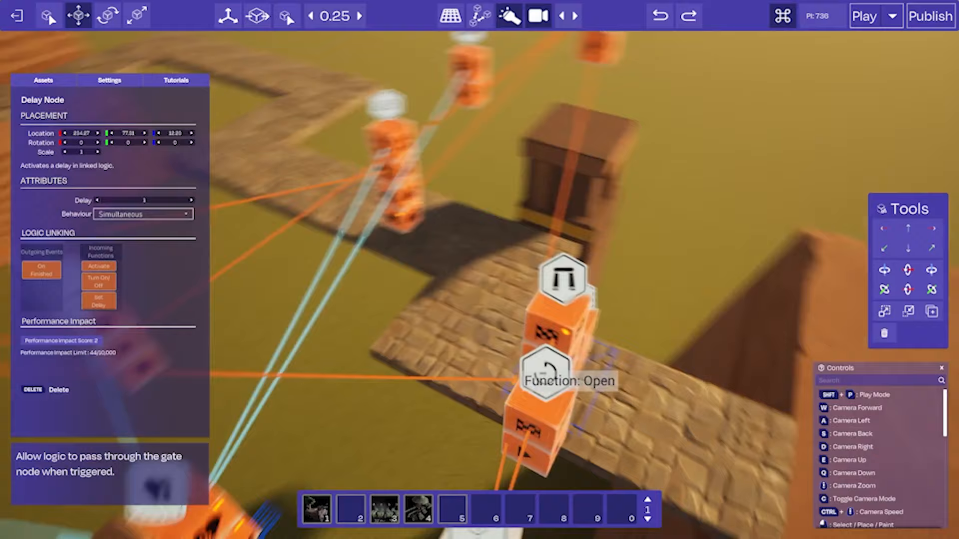
key("d")
right_click_drag(574, 260, 498, 285)
mouse_move(678, 160)
right_mouse_down()
mouse_move(624, 160)
mouse_move(700, 160)
mouse_move(678, 160)
right_mouse_up()
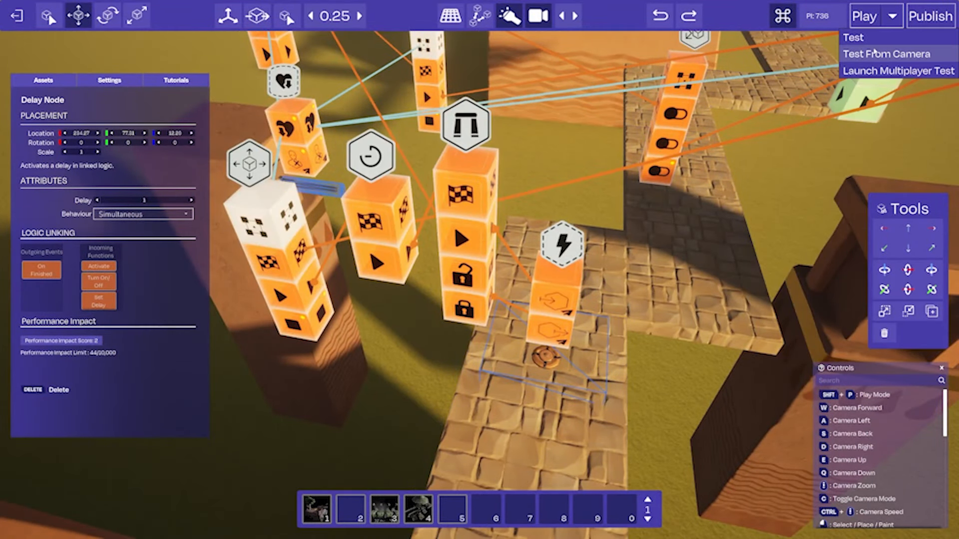
- Test the level from the camera and run onto the walkway's trigger volume to fire the projectile
left_click(865, 17)
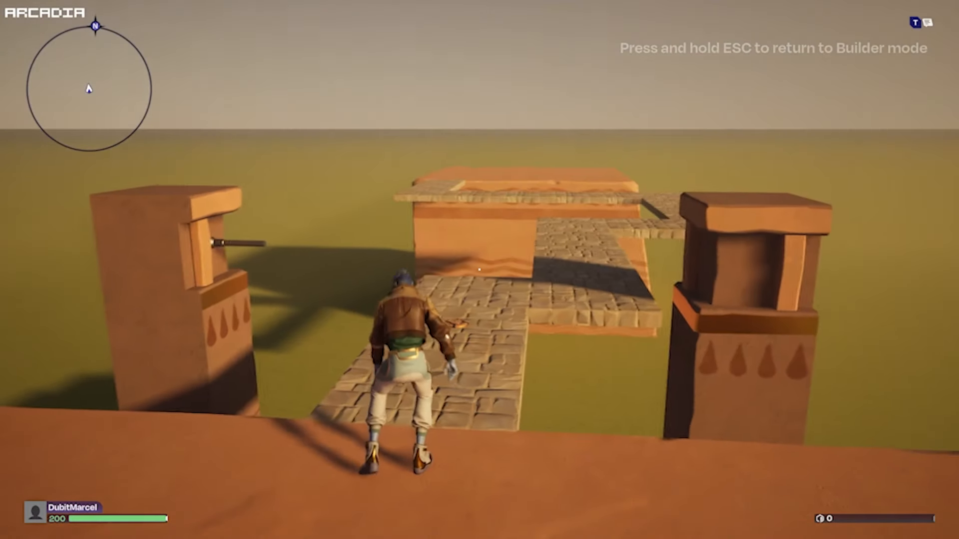
key("w")
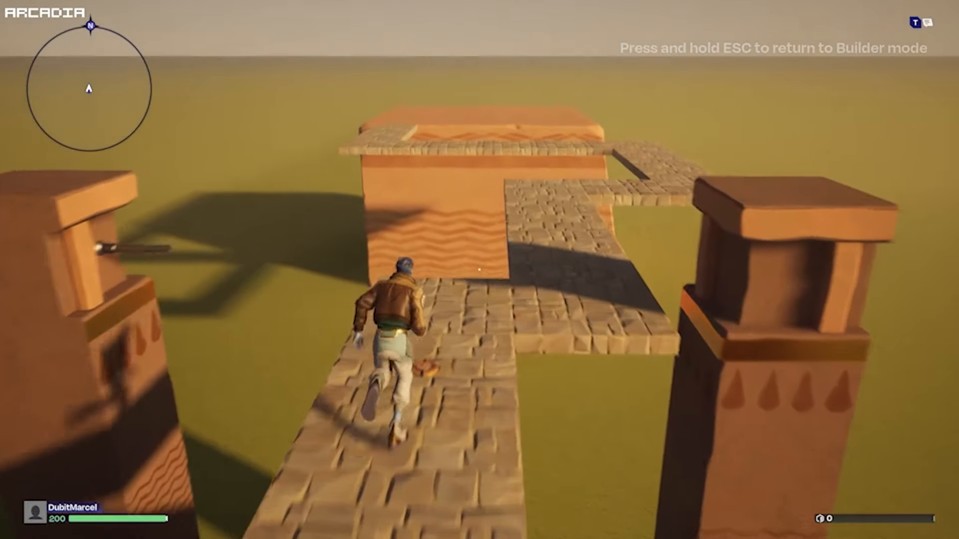
key("s")
key("w")
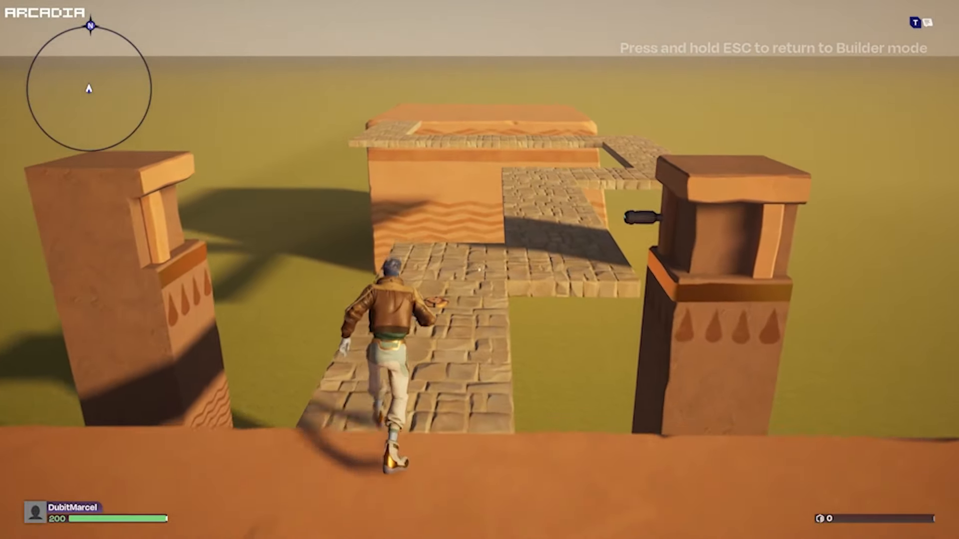
key("s")
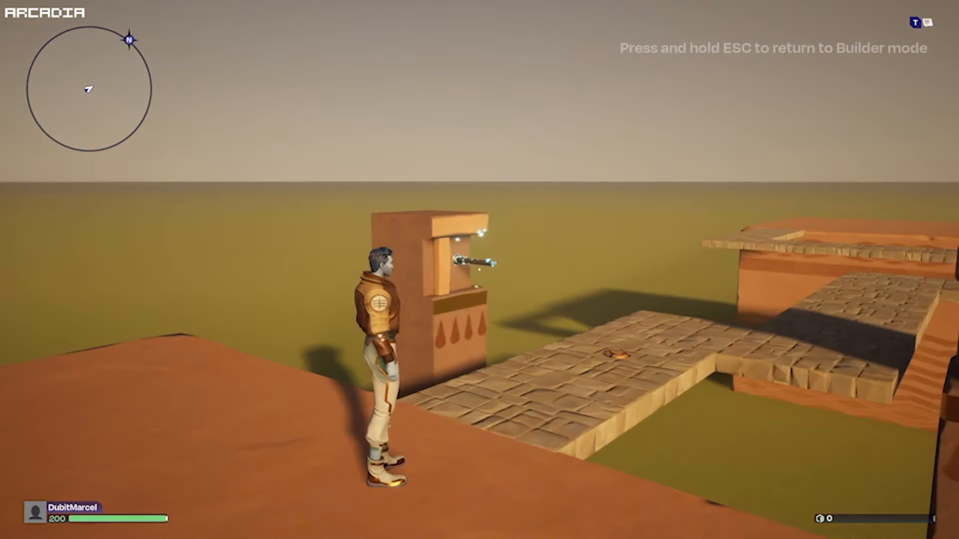
- Cross the trigger volume again to check the projectile's firing and reset cycle, and return to Builder mode
key("w")
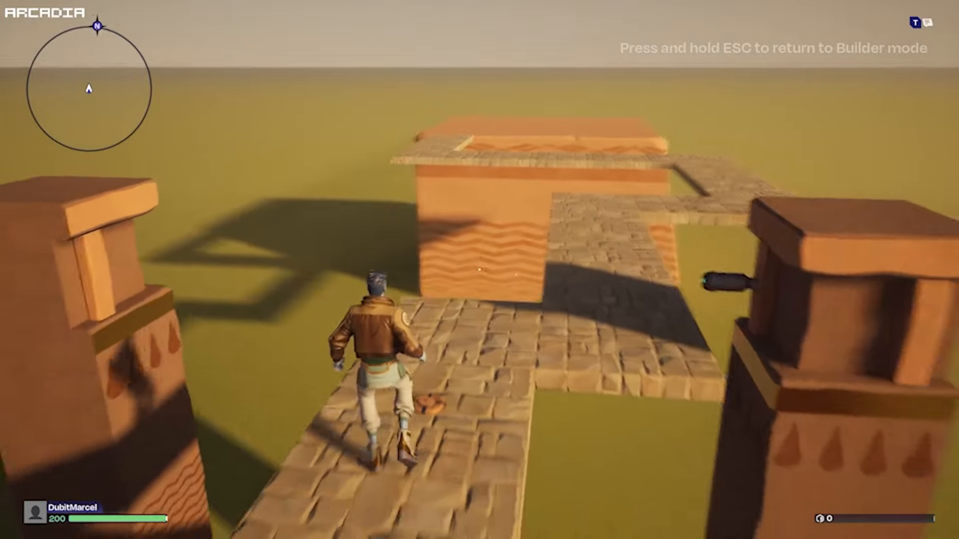
key("w")
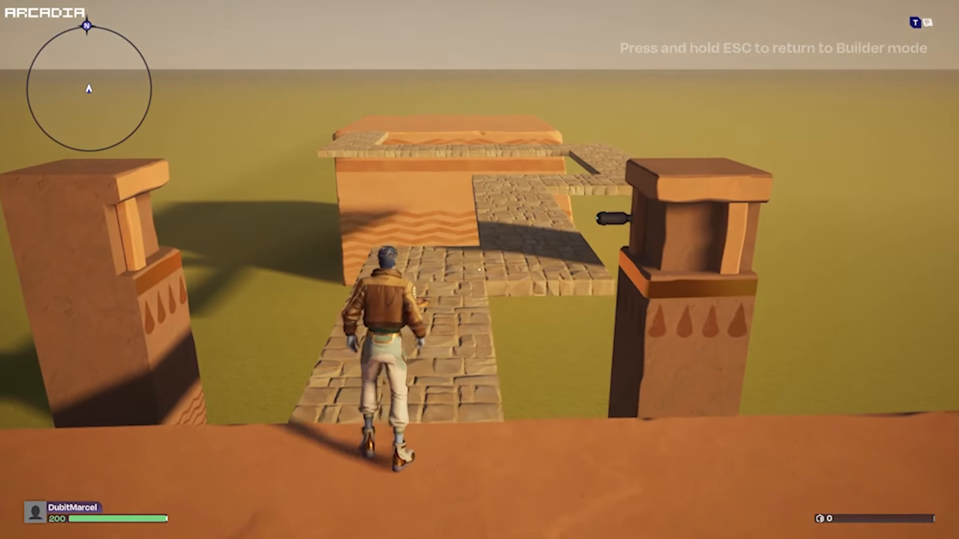
key("w")
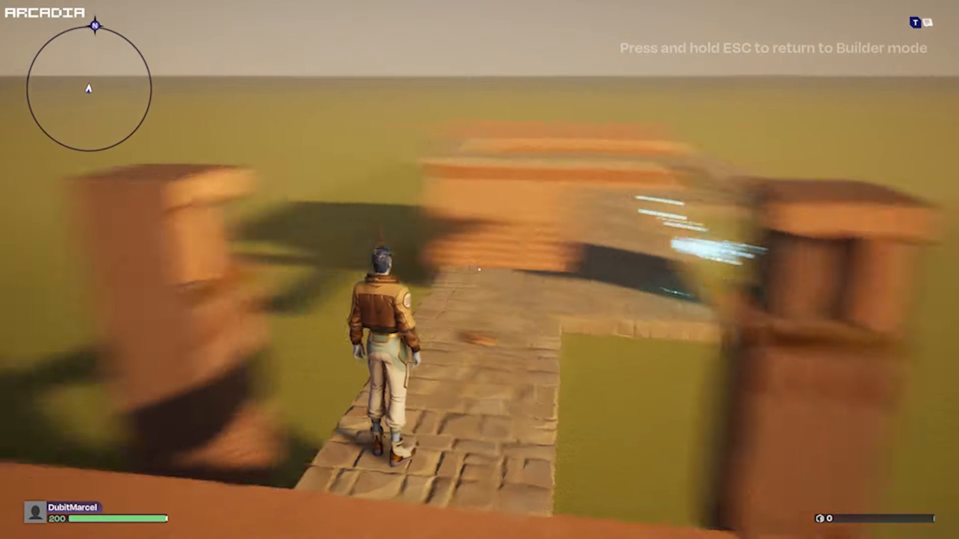
key("w")
key("d")
key("w")
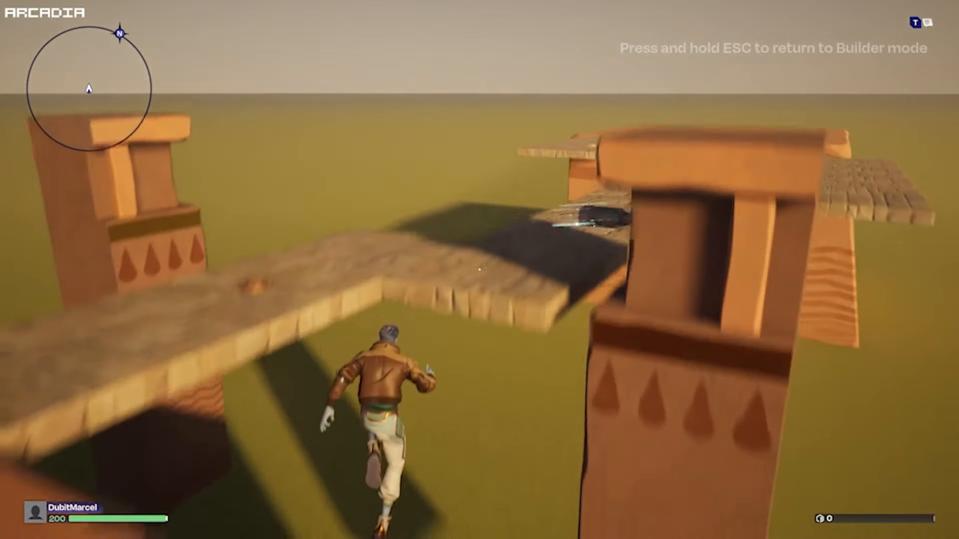
key("w")
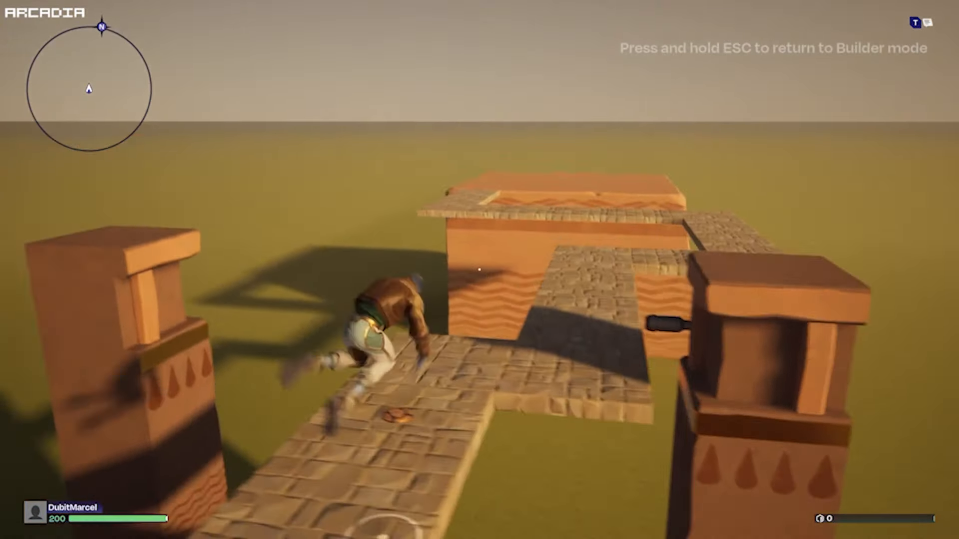
key("d")
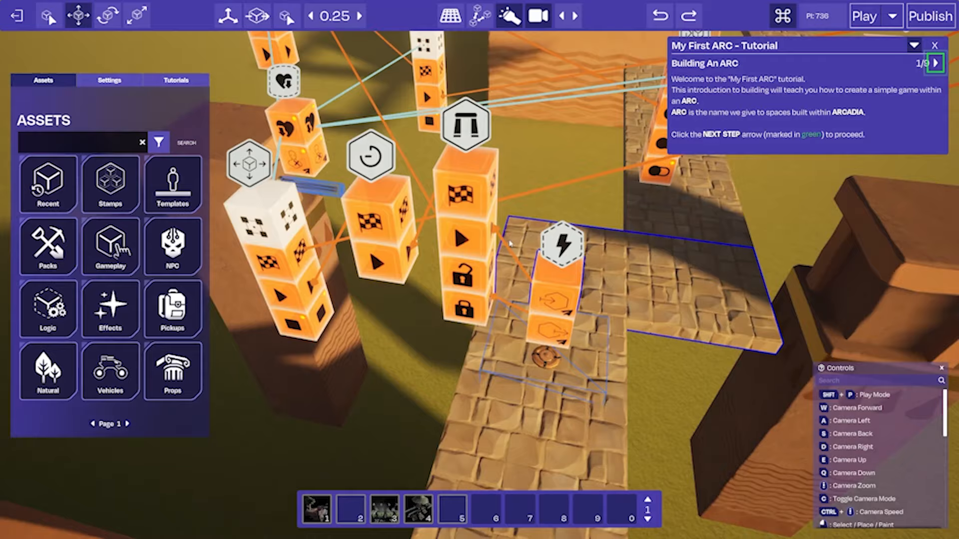
- Review the Gate node's On Activate event and the complete trap network around the walkway
key("s")
right_click_drag(510, 243, 482, 264)
right_click_drag(612, 210, 597, 325)
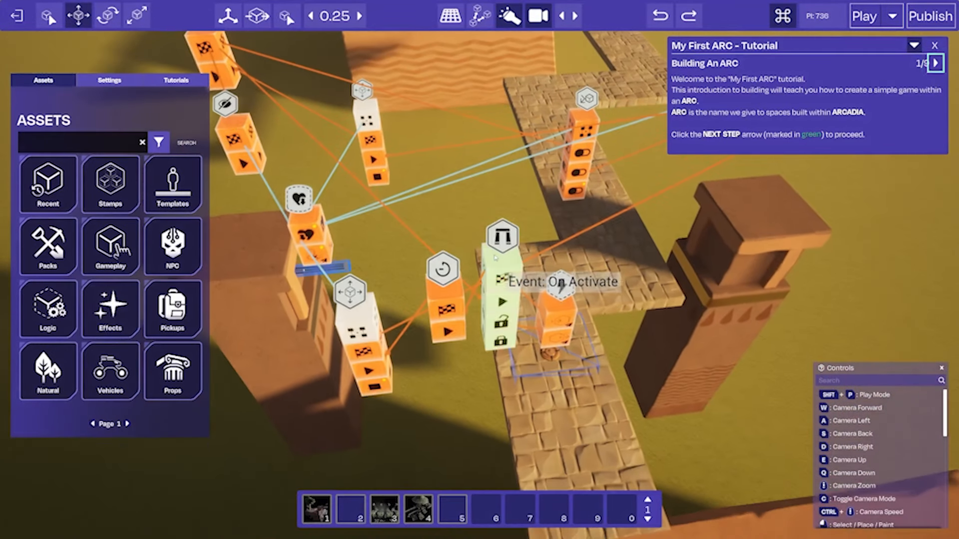
left_click(509, 296)
right_click_drag(508, 295, 561, 276)
left_click(543, 253)
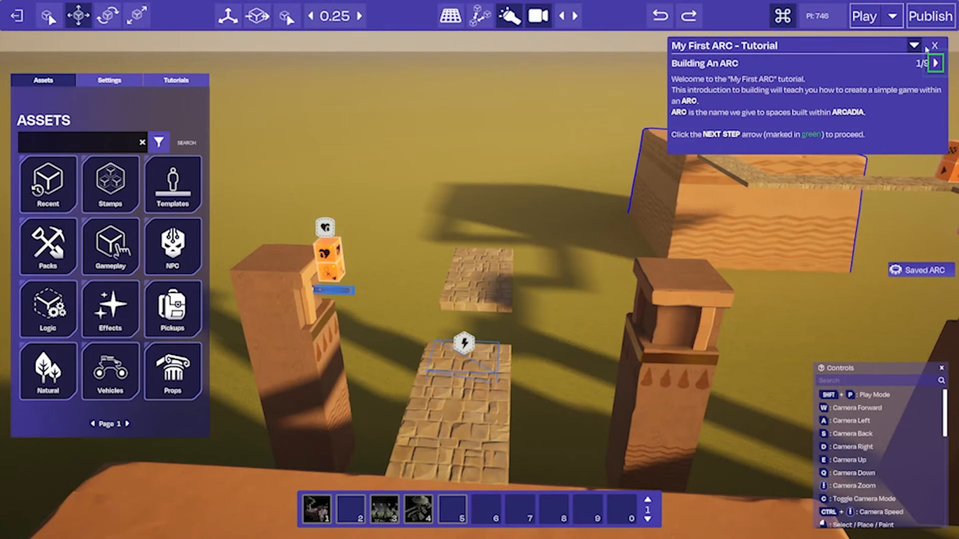
- Close the My First ARC tutorial window and examine the trigger volume on the trap setup that has no logic nodes
left_click(935, 46)
key("s")
right_click_drag(511, 296, 519, 290)
key("w")
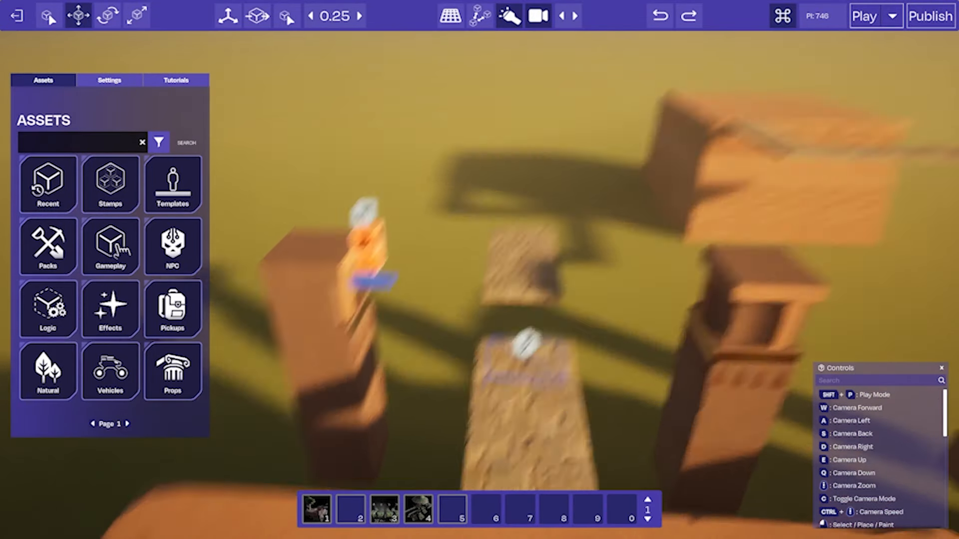
mouse_move(452, 338)
right_mouse_down()
mouse_move(462, 340)
mouse_move(456, 353)
right_mouse_up()
key("w")
key("s")
key("w")
key("w")
left_click(482, 249)
right_click_drag(595, 305, 588, 306)
left_click(588, 306)
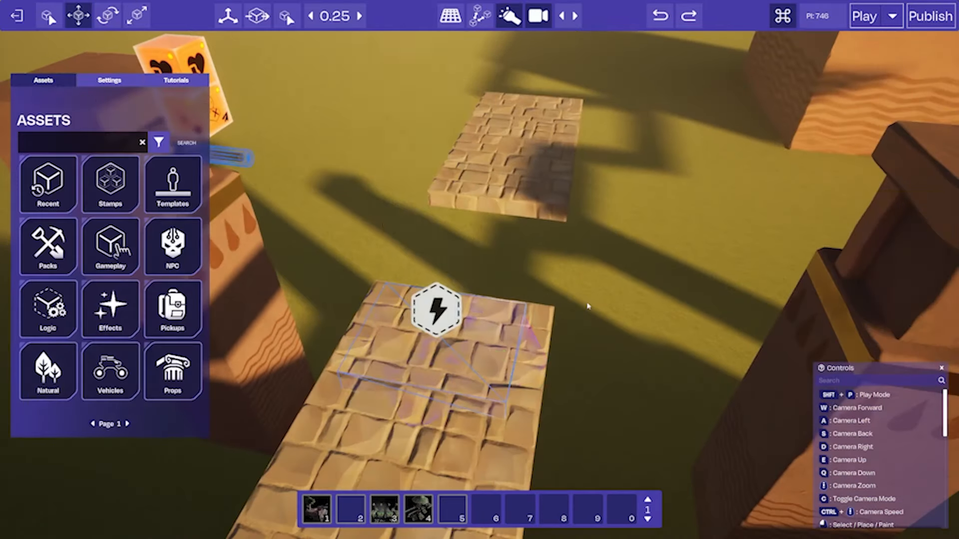
- Select the projectile group mounted in the pillar of the trap setup that has no logic nodes
key("s")
key("a")
right_click_drag(424, 244, 593, 350)
key("s")
key("w")
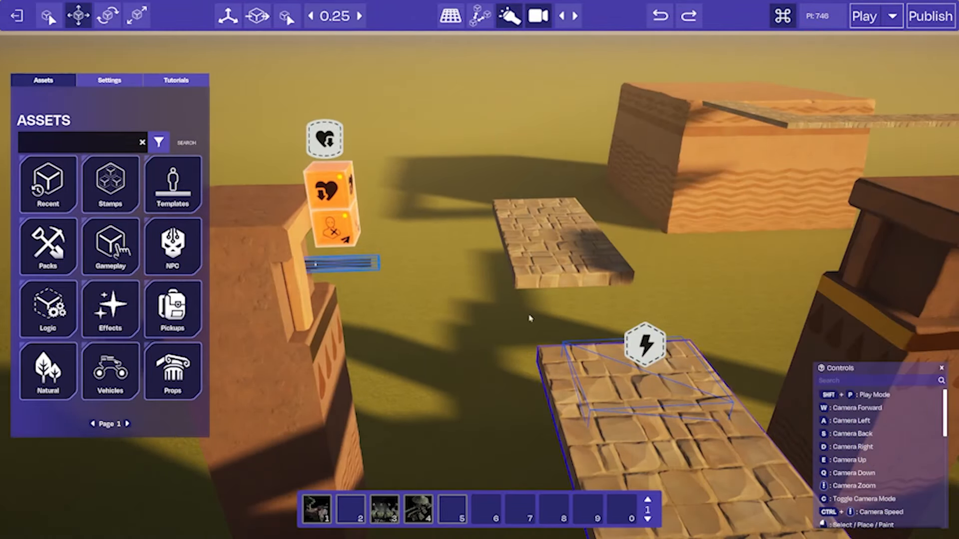
key("d")
right_click_drag(436, 234, 432, 234)
key("w")
key("s")
left_click(456, 267)
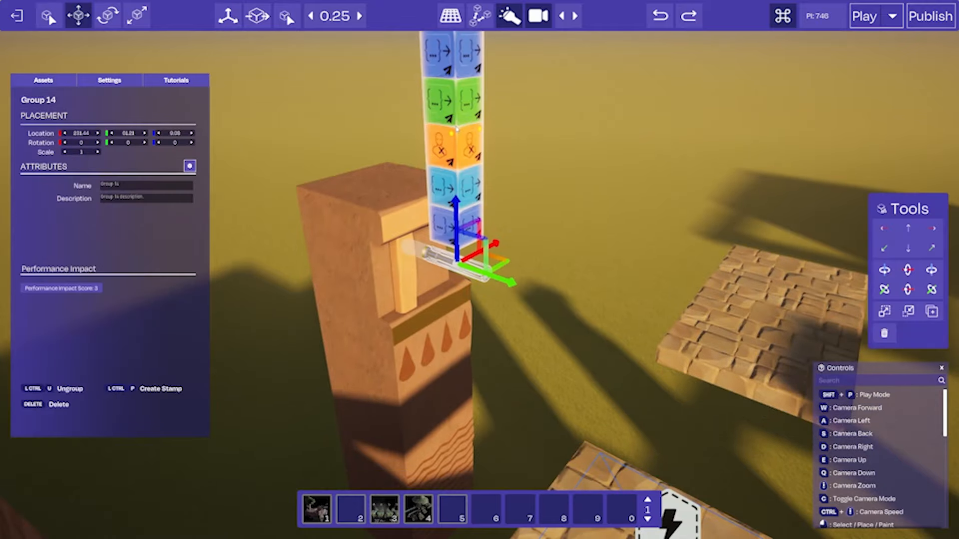
- Deselect the projectile group and examine the projectile, pillar and trigger volume of the trap setup without logic nodes
right_click_drag(458, 266, 520, 210)
key("s")
key("a")
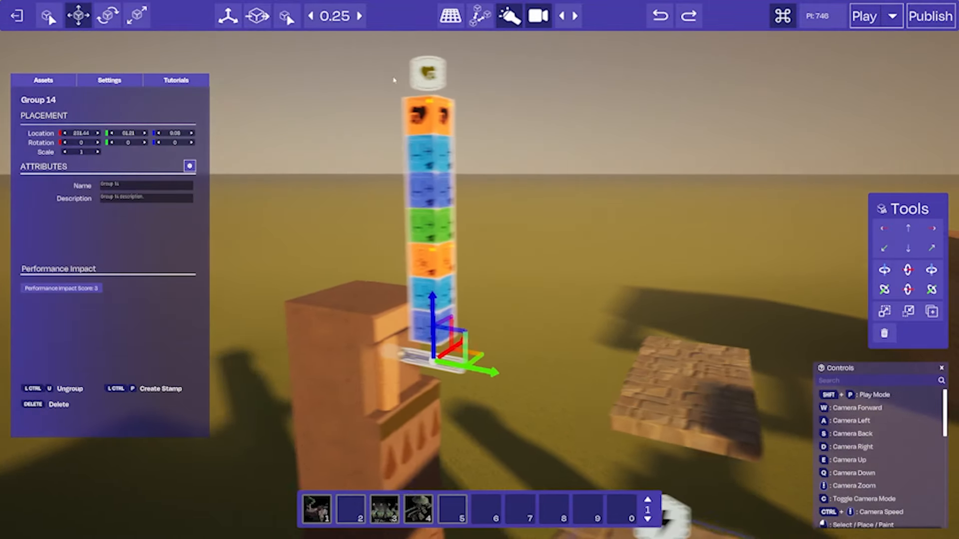
left_click(578, 265)
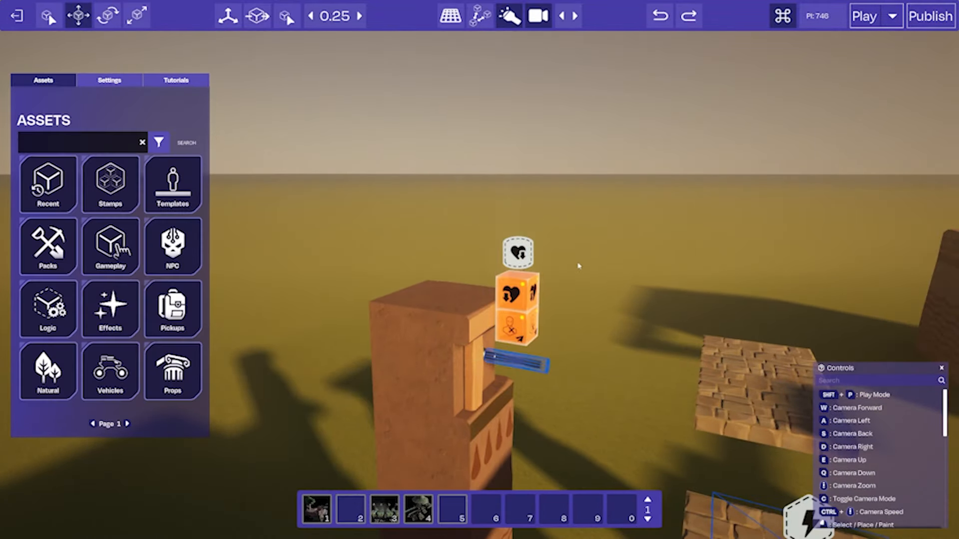
key("w")
key("d")
key("q")
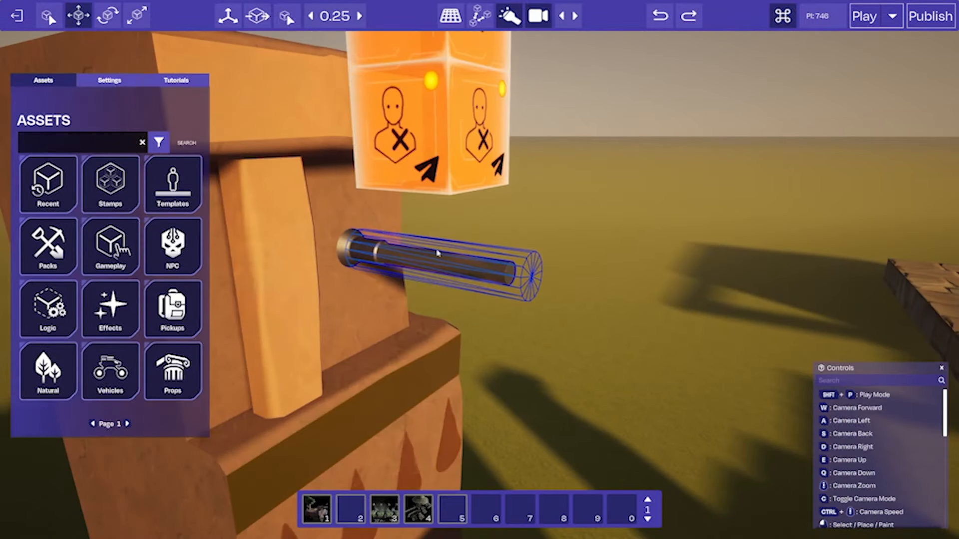
key("s")
right_click_drag(439, 253, 574, 295)
key("d")
key("s")
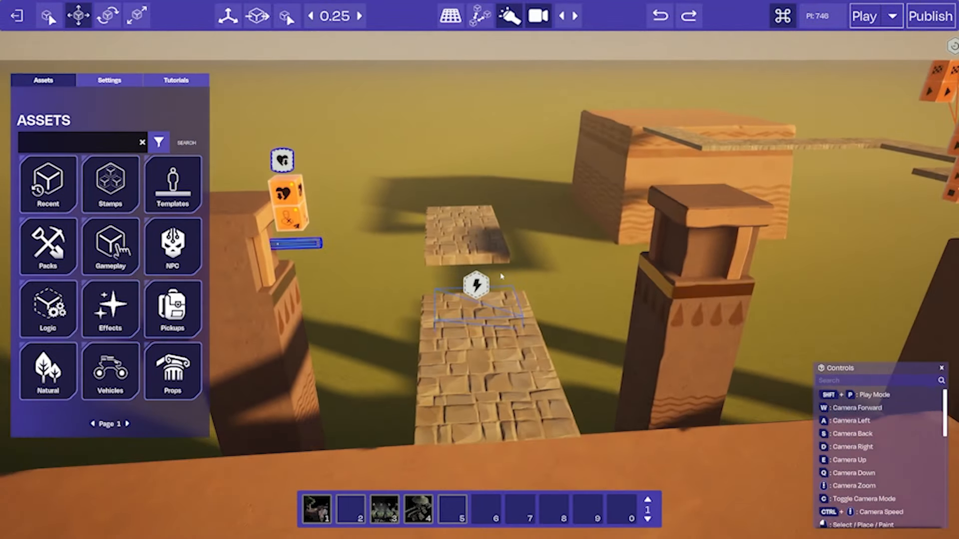
right_click_drag(501, 274, 492, 304)
key("w")
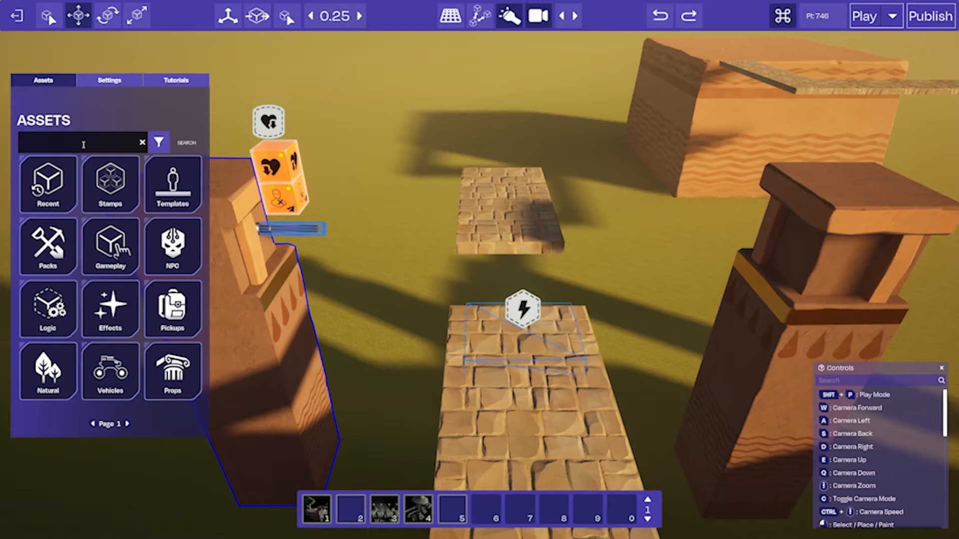
- Search the assets for "gate" and place a Gate Node between the bare setup's projectile pillar and the walkway
key("Return")
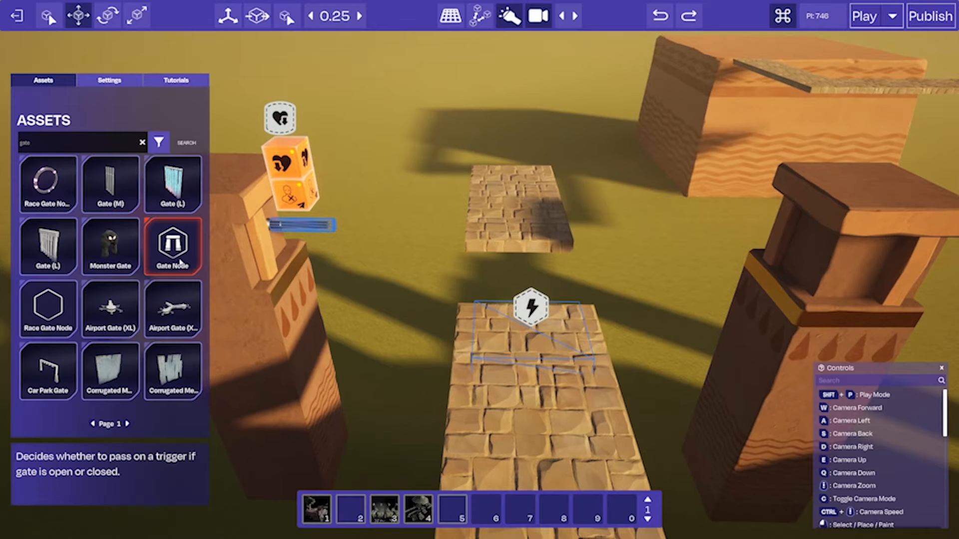
left_click_drag(181, 264, 384, 366)
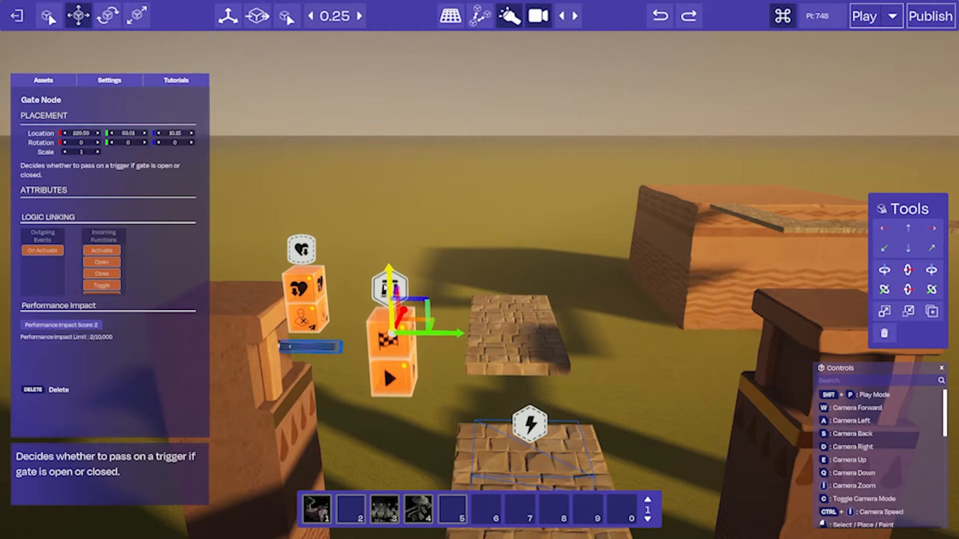
left_click_drag(384, 288, 384, 319)
right_click_drag(385, 320, 555, 226)
key("d")
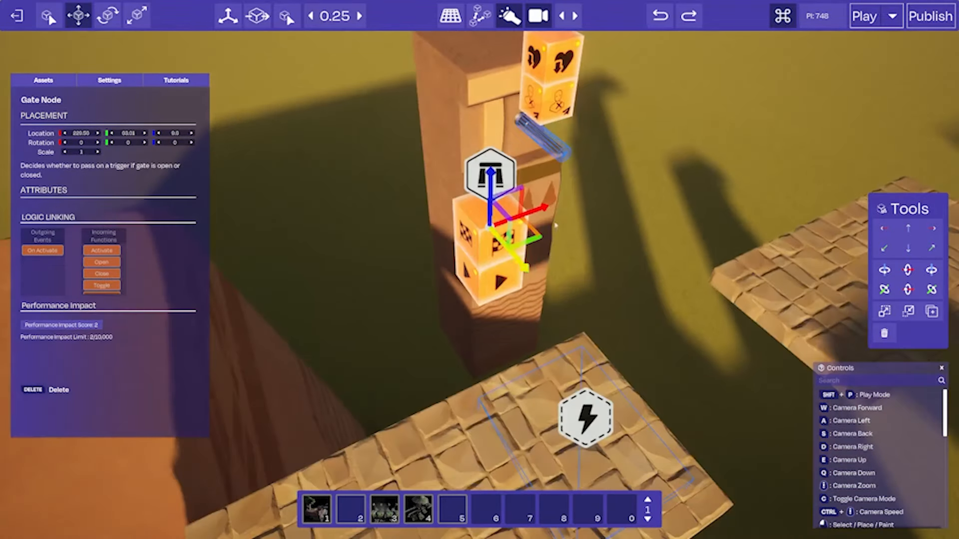
left_click_drag(546, 208, 425, 251)
- Link the trigger volume's On Enter event to the Gate node's Activate function and raise the Gate node to a height of 10.4
right_click_drag(424, 250, 649, 240)
key("a")
left_click(679, 240)
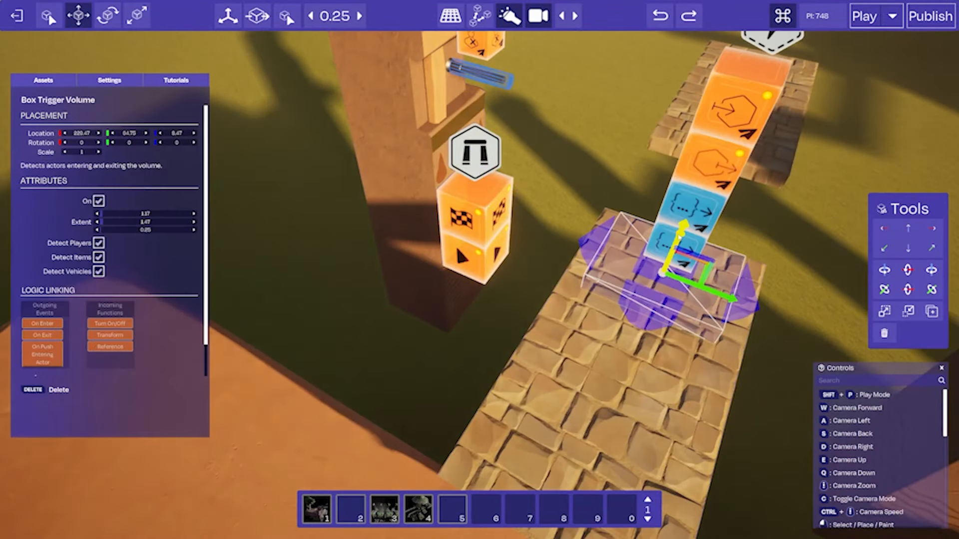
left_click_drag(712, 148, 498, 251)
right_click_drag(498, 251, 510, 245)
left_click(480, 266)
left_click_drag(483, 229, 483, 159)
right_click_drag(480, 178, 489, 176)
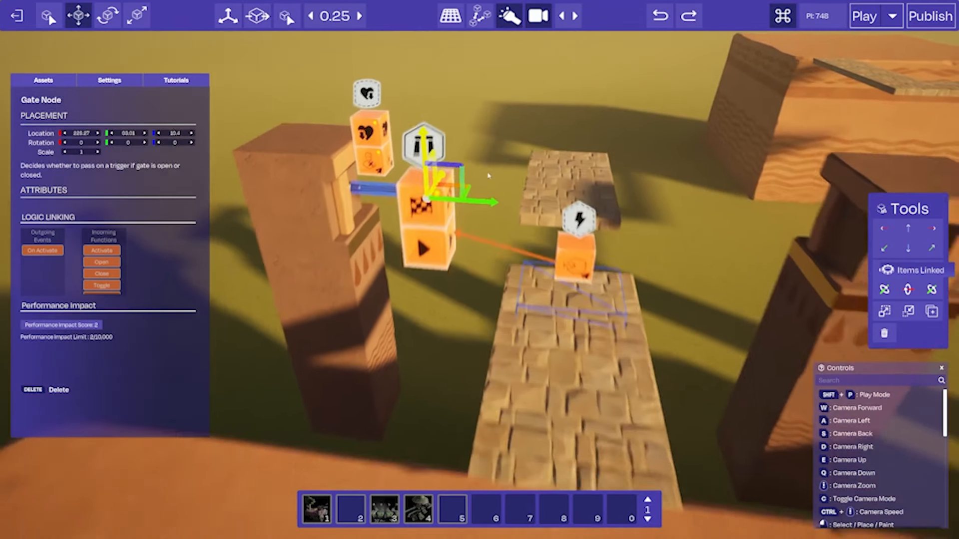
- Link the trigger volume's On Exit event to the Gate node's Close function
key("s")
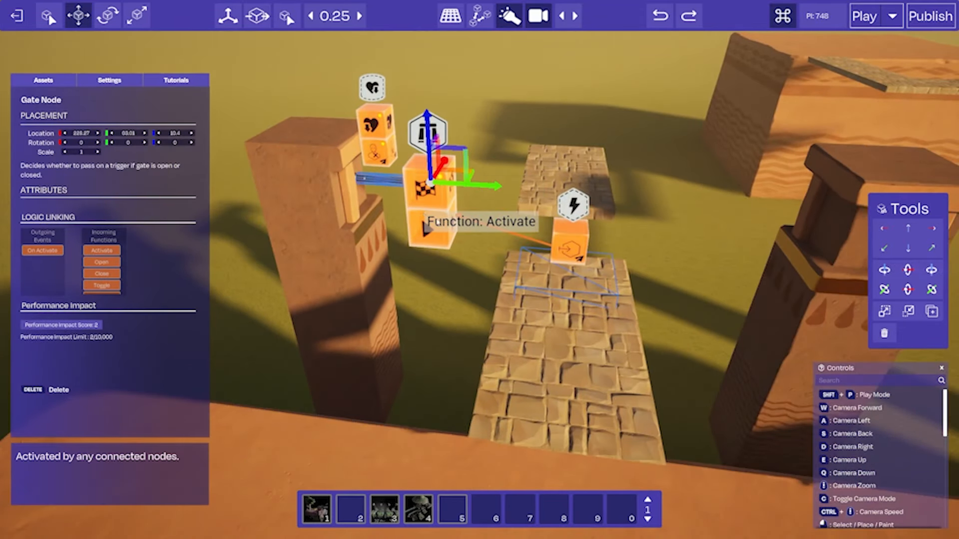
key("w")
left_click(581, 259)
left_click_drag(583, 227, 550, 230)
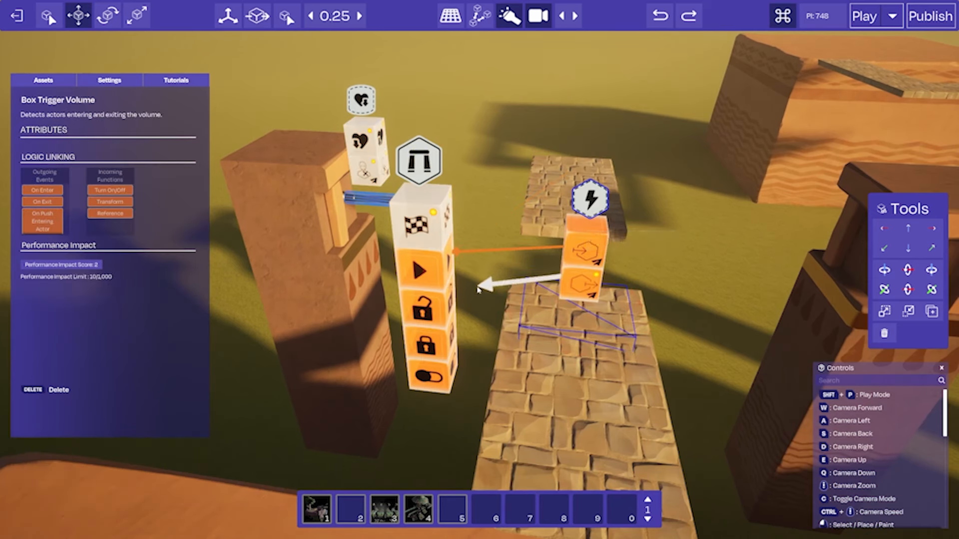
left_click_drag(478, 289, 448, 339)
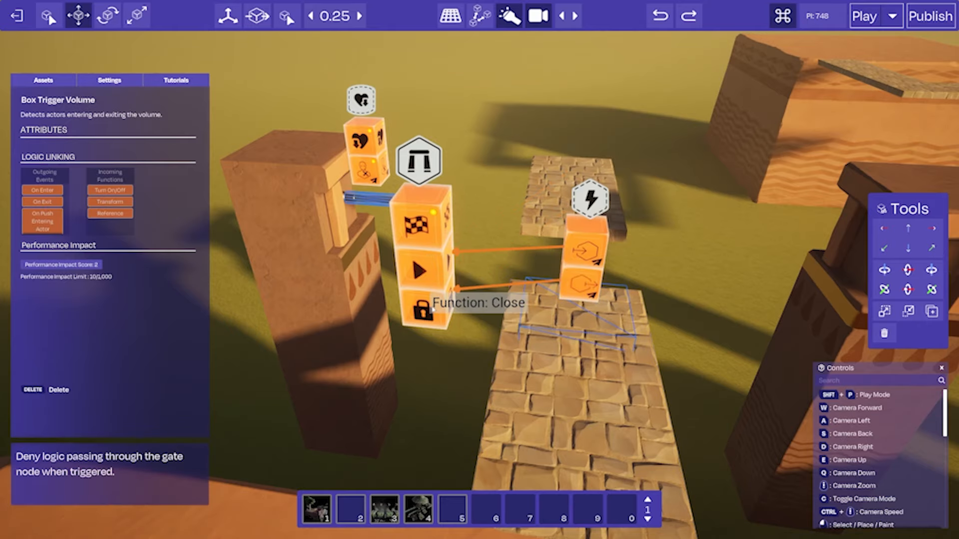
- Duplicate the Move node from the finished trap network and place the copy beside the bare setup's projectile pillar
right_click_drag(432, 310, 500, 244)
key("a")
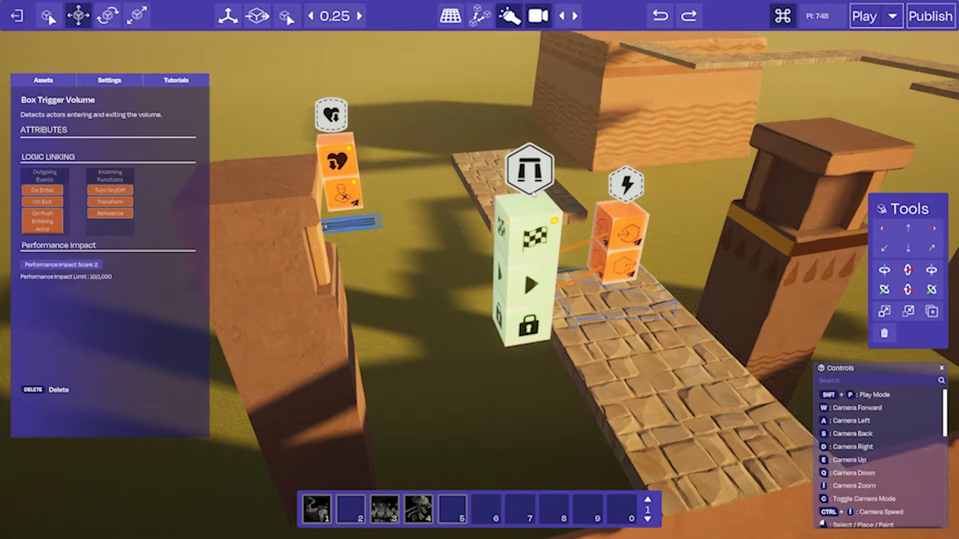
mouse_move(524, 284)
right_mouse_down()
mouse_move(510, 285)
mouse_move(531, 278)
right_mouse_up()
key("s")
key("d")
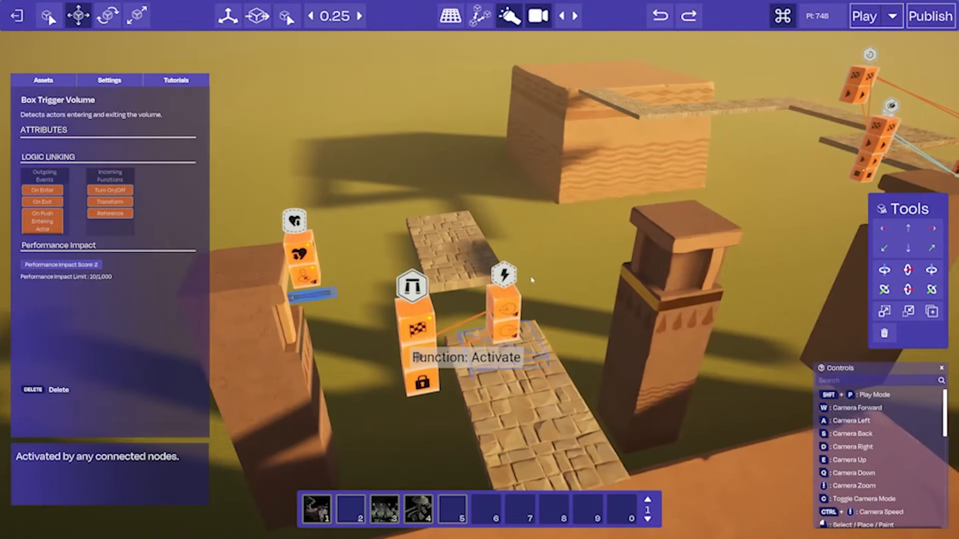
key("a")
right_click_drag(442, 285, 487, 247)
key("d")
left_click(754, 244)
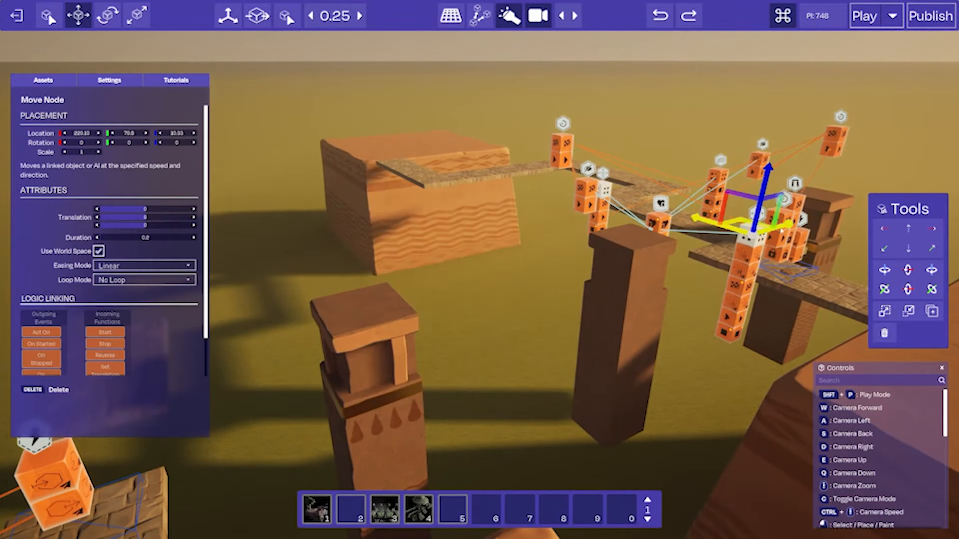
key("a")
left_click_drag(782, 228, 312, 328, "alt")
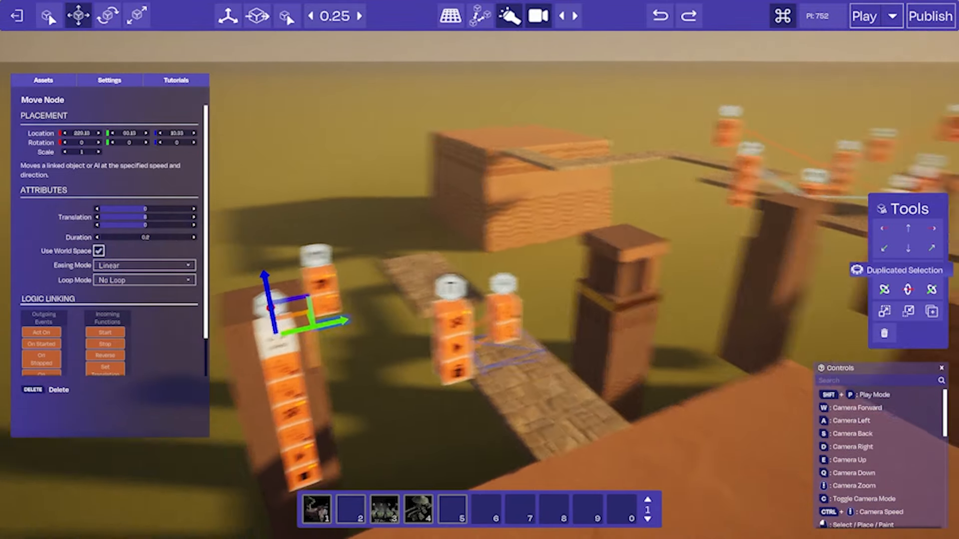
- Duplicate the Delay node from the finished trap network and place the copy between the new Move and Gate nodes
right_click_drag(312, 329, 372, 319)
key("d")
left_click(802, 202)
key("a")
left_click_drag(826, 192, 322, 330, "alt")
key("w")
right_click_drag(322, 330, 414, 290)
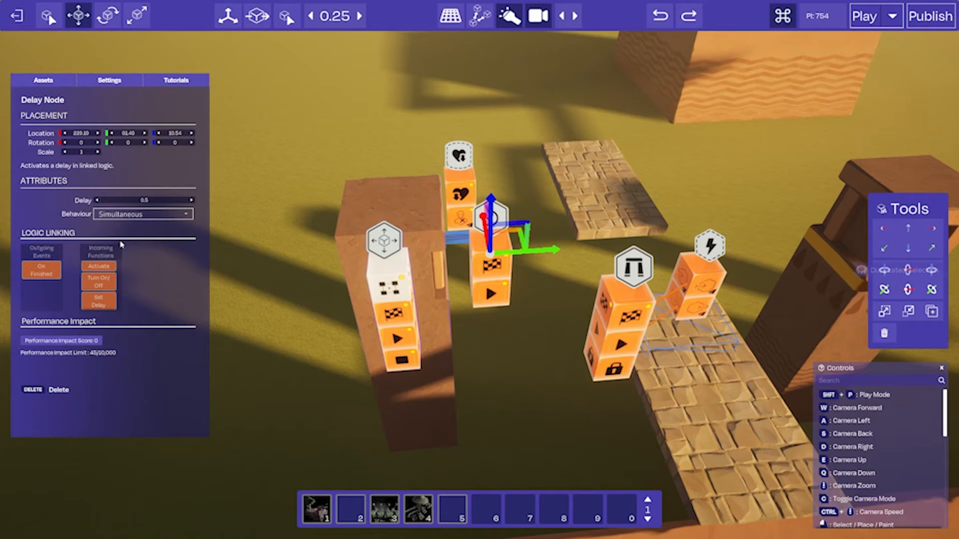
- Nudge the duplicated Delay node slightly along the X axis, between the new Move and Gate nodes
key("d")
key("w")
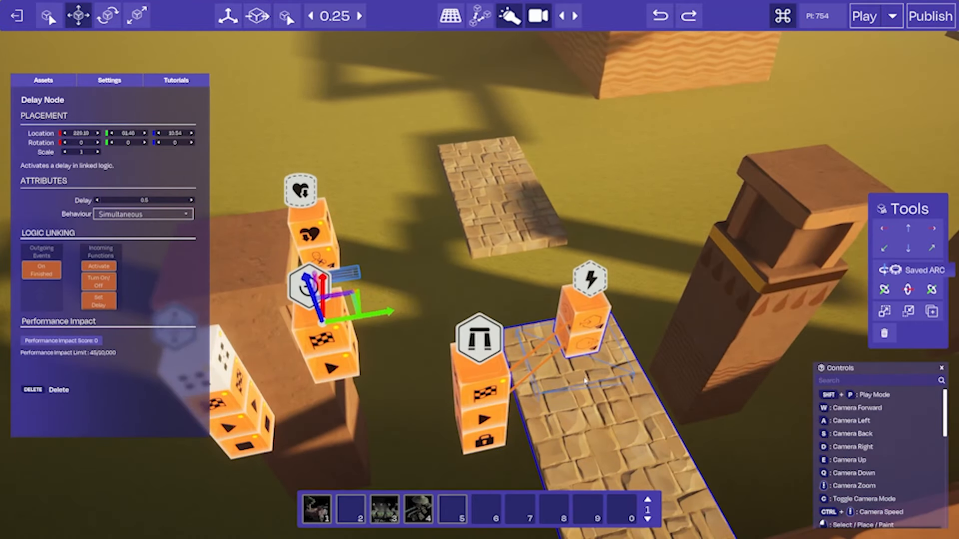
right_click_drag(348, 342, 356, 334)
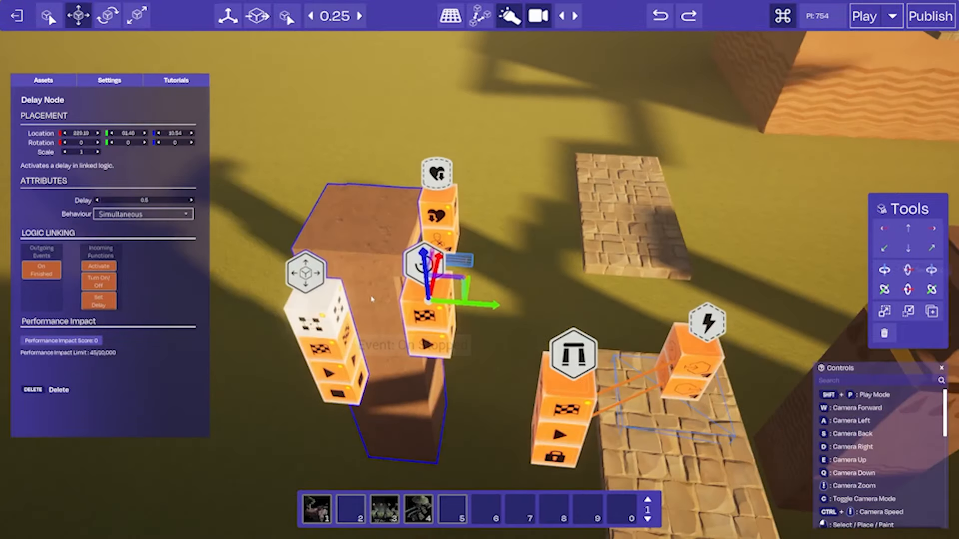
right_click_drag(615, 280, 674, 277)
key("a")
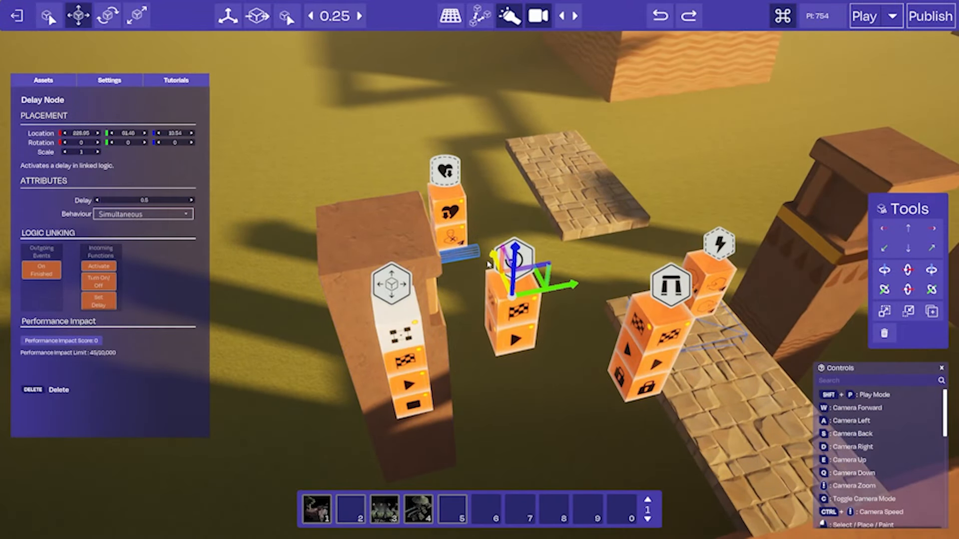
key("d")
mouse_move(519, 261)
right_mouse_down()
mouse_move(527, 278)
mouse_move(519, 260)
right_mouse_up()
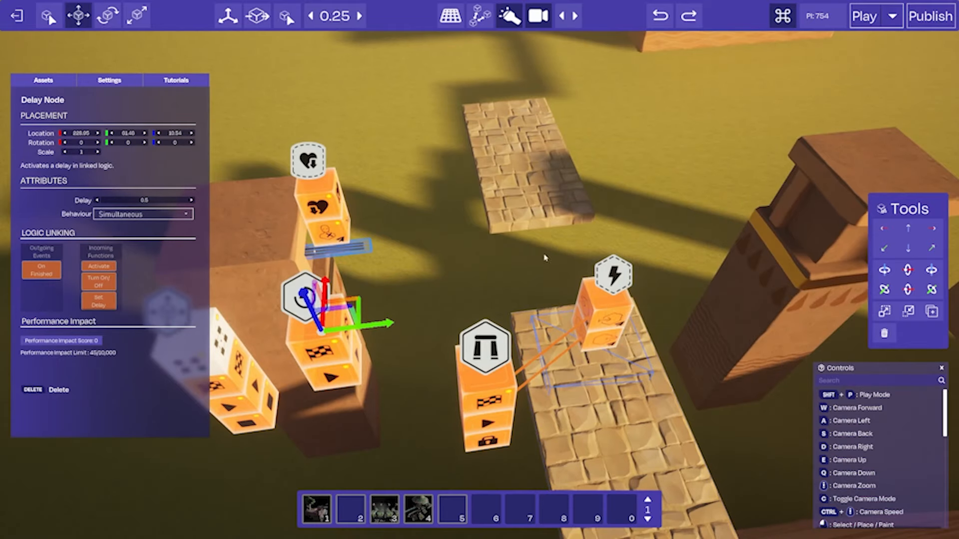
- Examine the layout of the Move, Delay and Gate nodes and the trigger volume in the rebuilt setup
key("a")
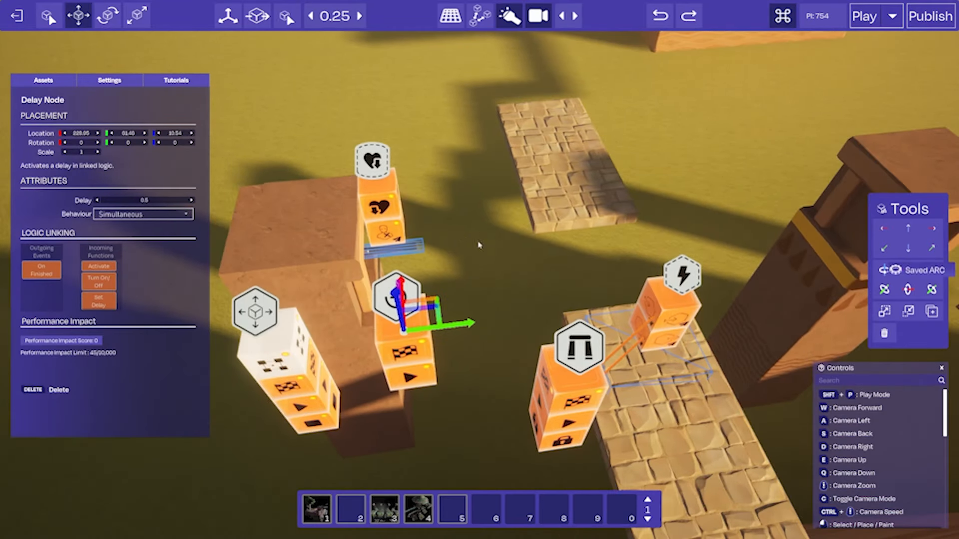
right_click_drag(478, 245, 555, 429)
key("s")
key("w")
key("d")
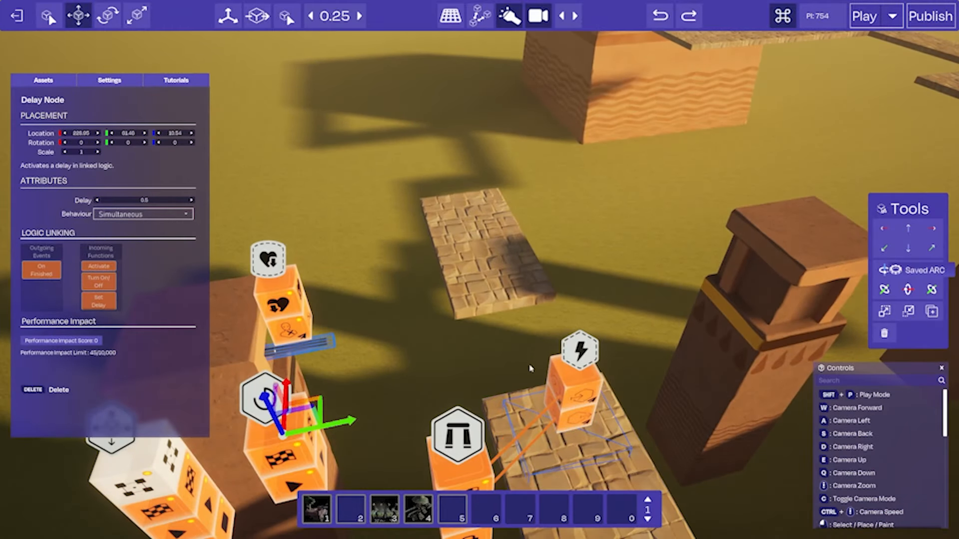
key("s")
right_click_drag(489, 358, 596, 358)
key("a")
key("s")
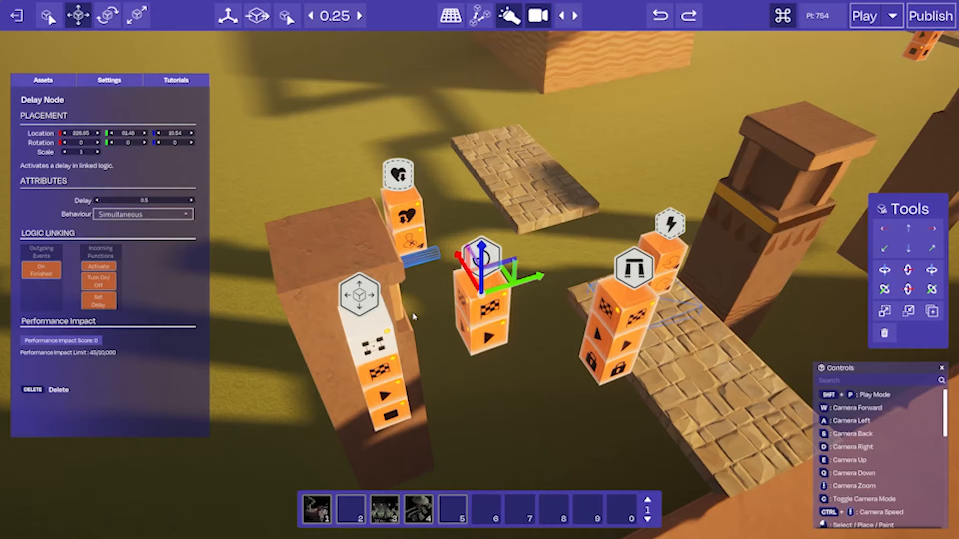
key("d")
right_click_drag(482, 252, 449, 252)
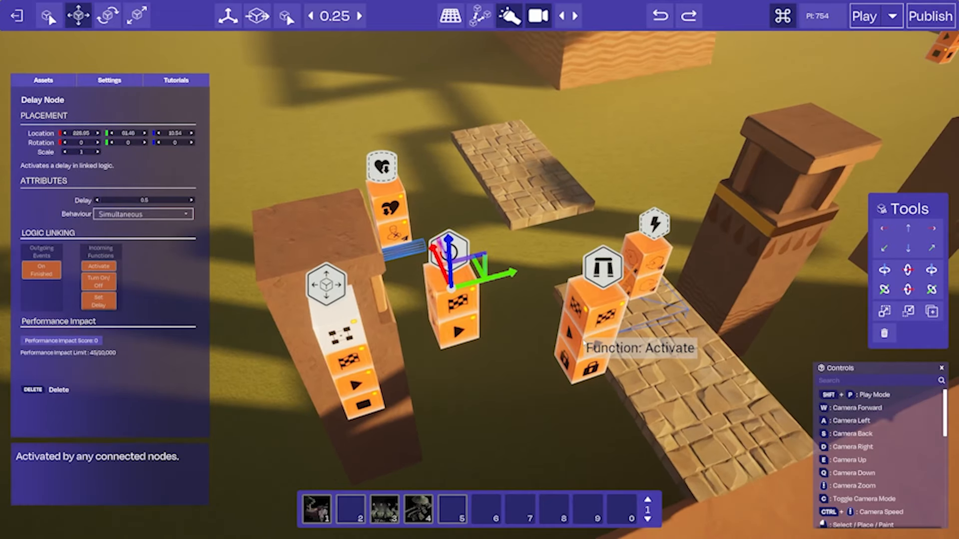
- Link the Gate's On Activate event to the Delay node's Activate function, and the Delay's On Finished event to the Move node's Start function
key("d")
key("a")
left_click_drag(508, 316, 425, 320)
key("a")
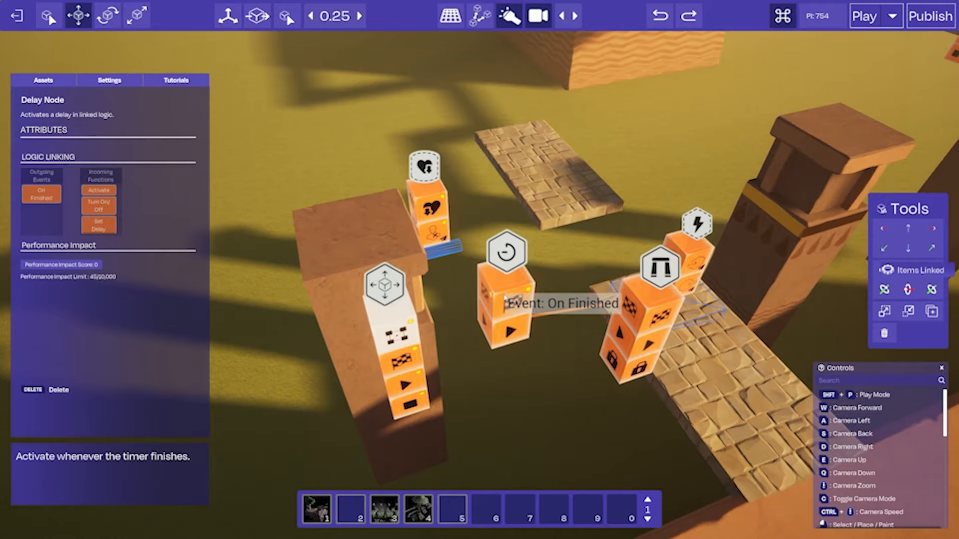
left_click_drag(505, 298, 423, 329)
key("s")
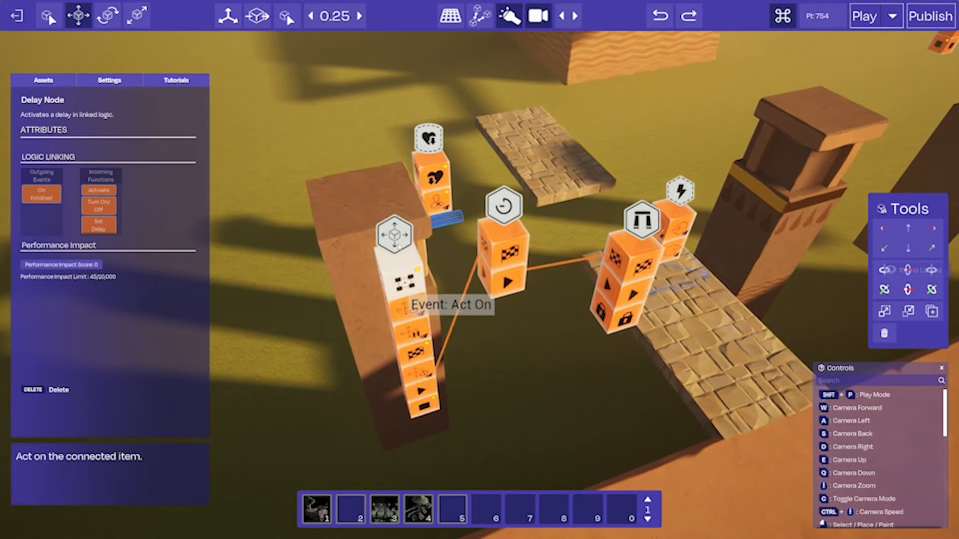
- Link the new Move node's Act On event to the projectile group and select the Move node
left_click(405, 299)
key("d")
right_click_drag(424, 310, 395, 314)
mouse_move(428, 315)
left_mouse_down()
mouse_move(520, 255)
mouse_move(490, 198)
left_mouse_up()
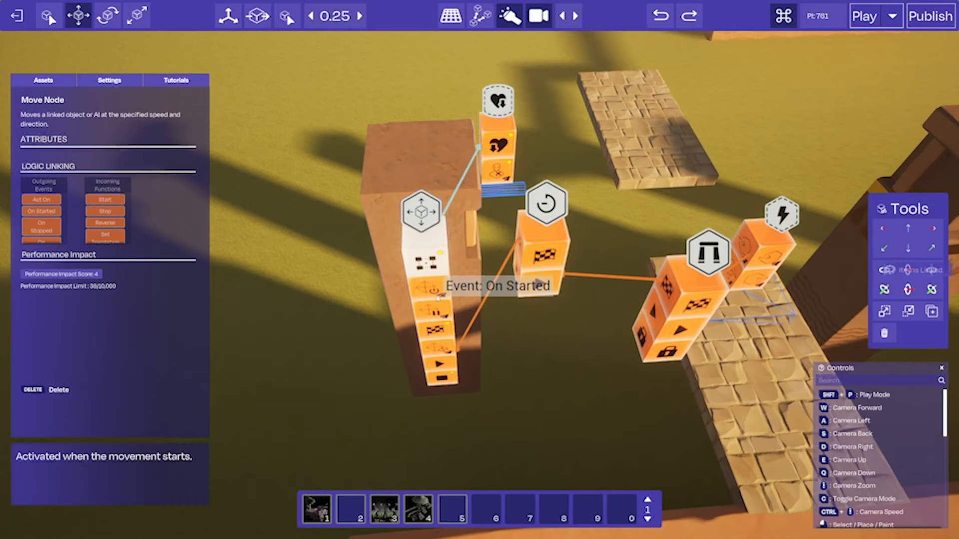
left_click(431, 235)
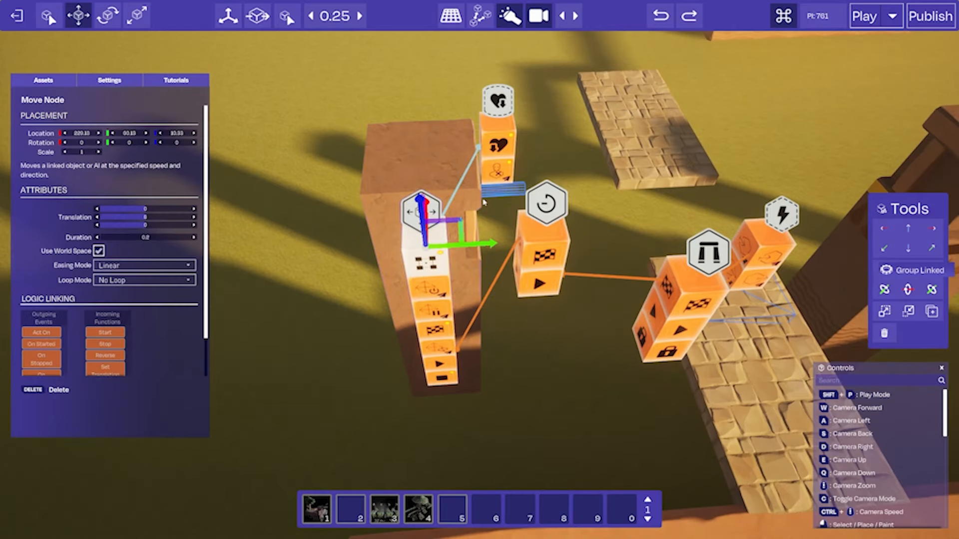
- Review the links between the trigger volume, Gate, Delay and Move nodes and the projectile group around the walkway
key("d")
right_click_drag(483, 202, 416, 258)
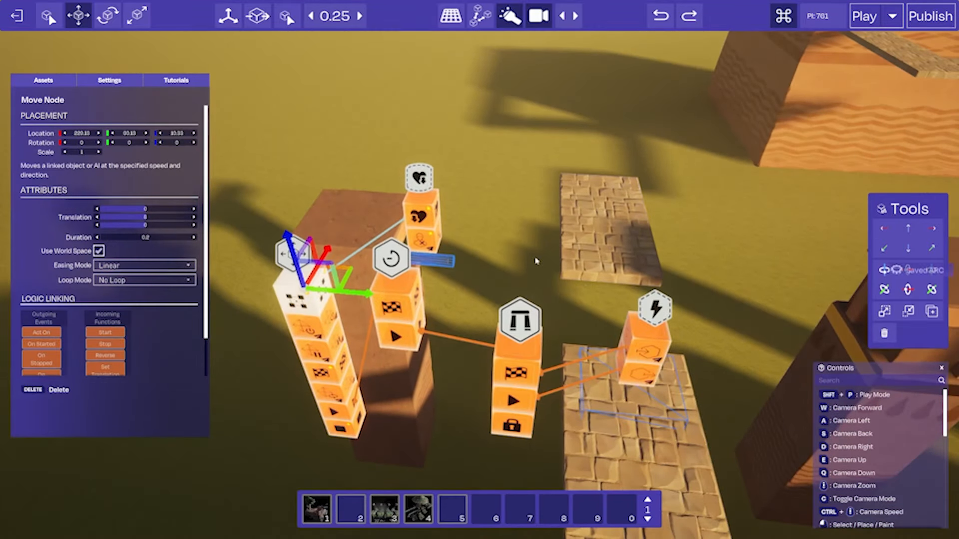
right_click_drag(536, 261, 520, 286)
key("w")
key("d")
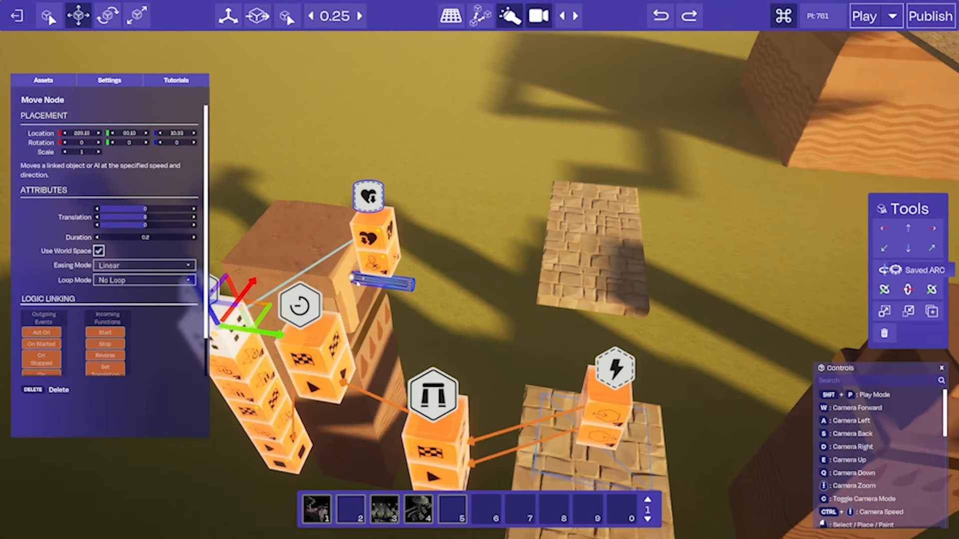
right_click_drag(355, 282, 357, 282)
key("s")
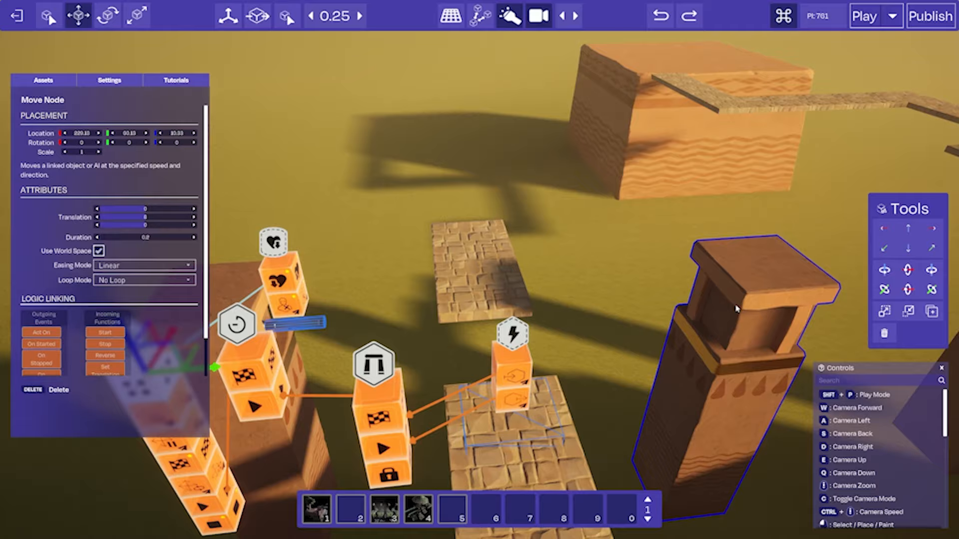
key("a")
right_click_drag(246, 328, 248, 328)
key("s")
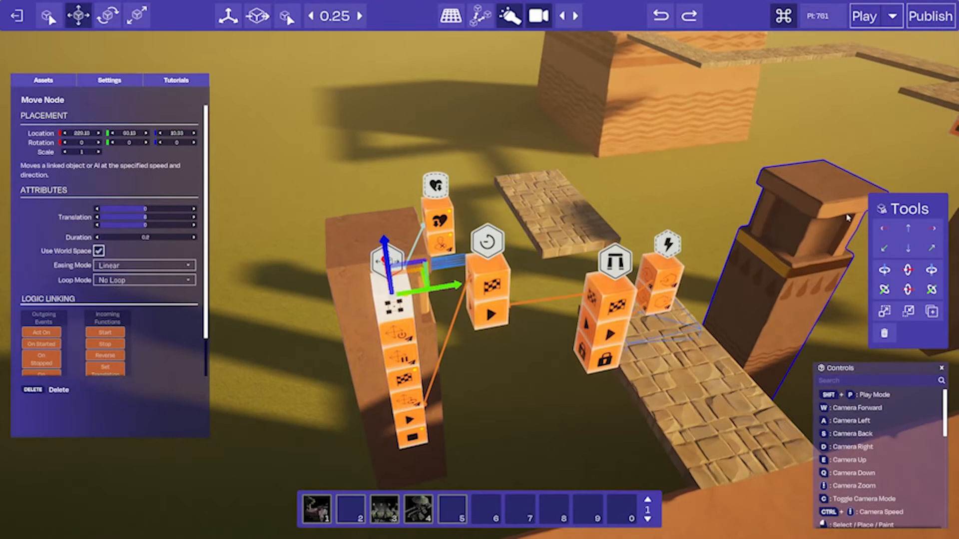
key("a")
right_click_drag(847, 218, 849, 219)
key("w")
key("d")
key("s")
key("a")
key("s")
key("w")
key("s")
key("w")
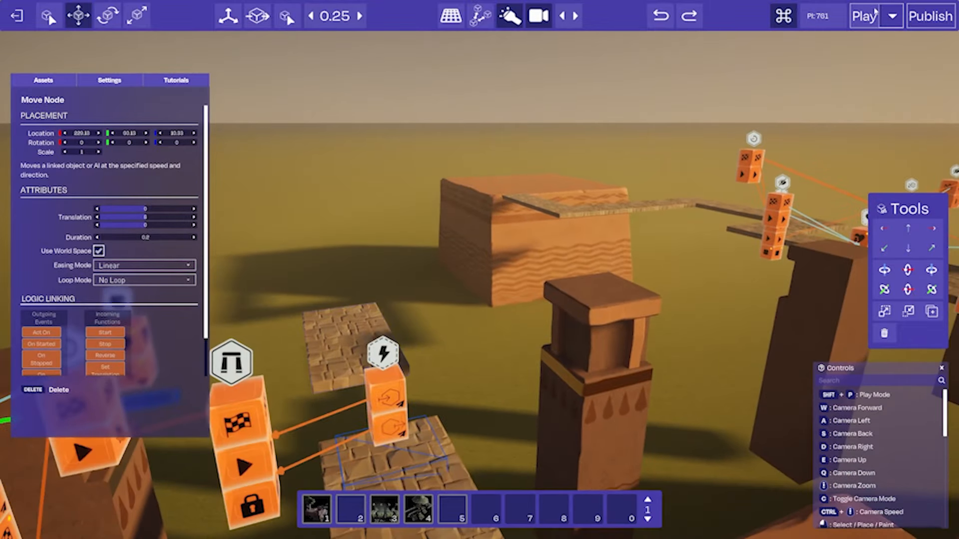
- Play-test the rebuilt trap by walking onto the stone walkway between the pillars, and return to builder mode
left_click(873, 19)
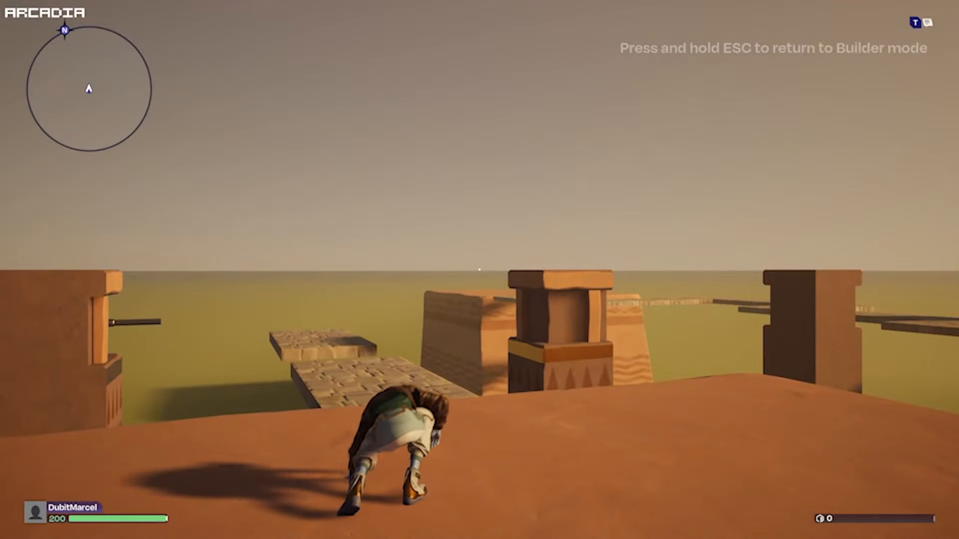
key("w")
key("w")
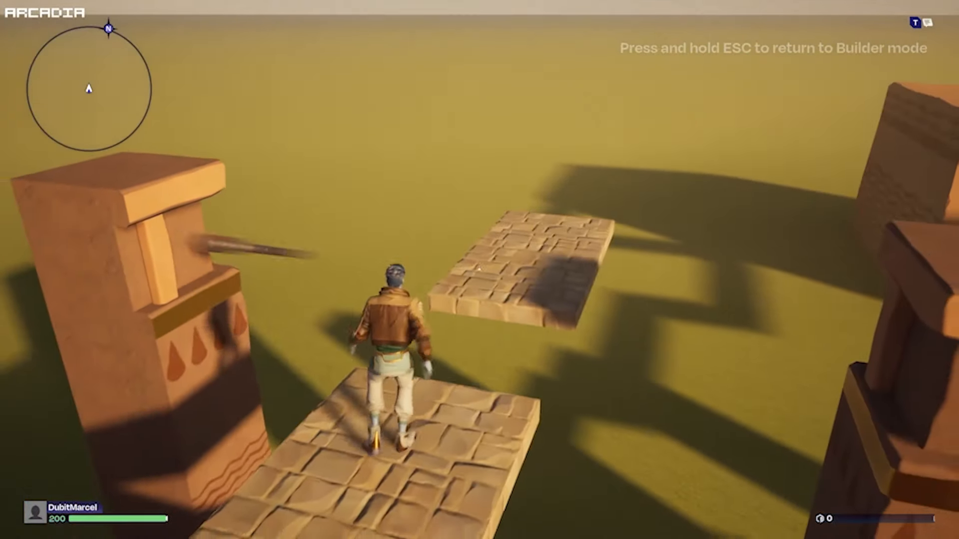
key("w")
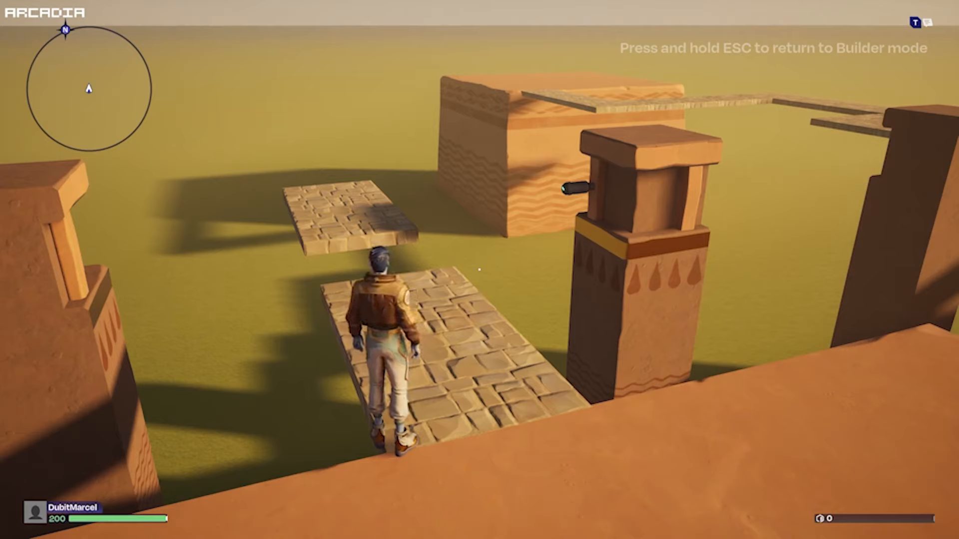
key("Escape")
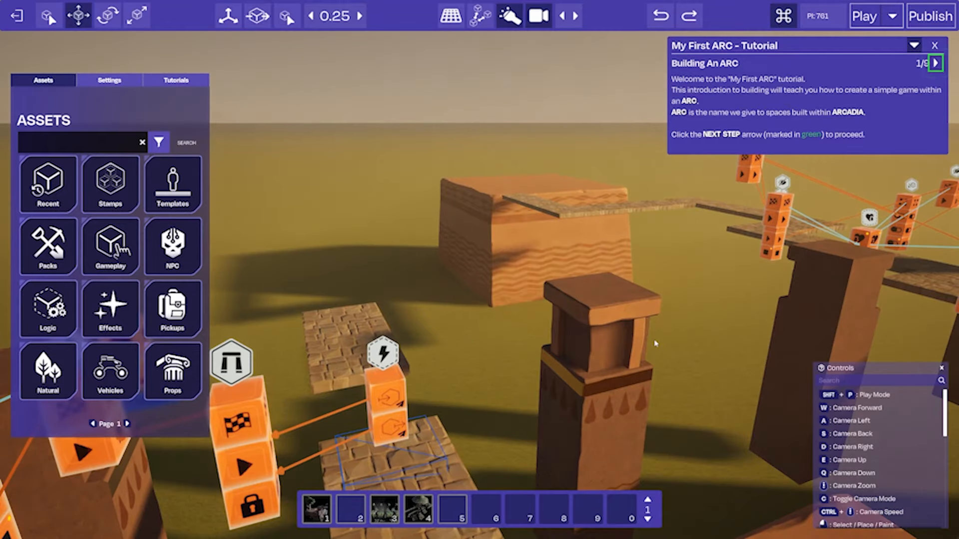
- Review the Move, Delay and Gate nodes and the trigger volume in the rebuilt setup
right_click_drag(649, 343, 619, 342)
key("s")
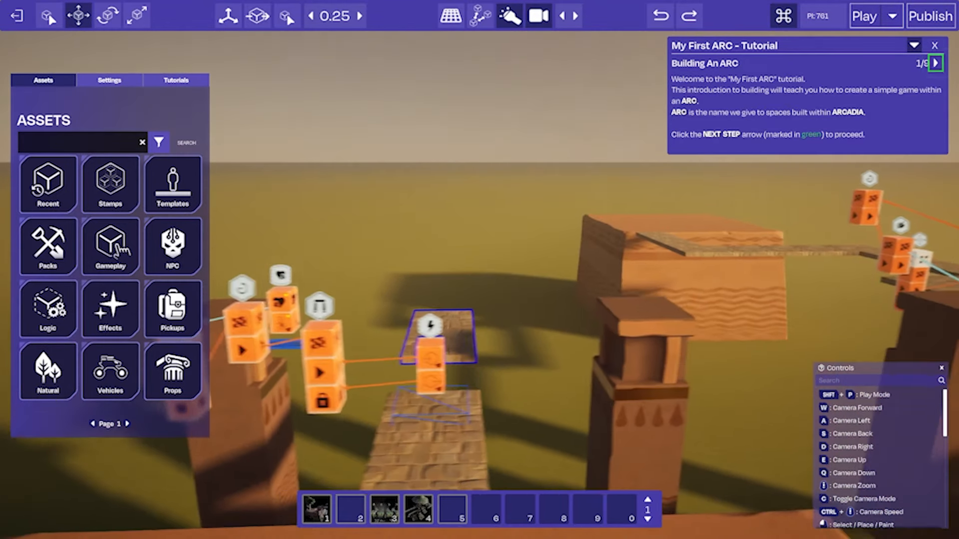
key("a")
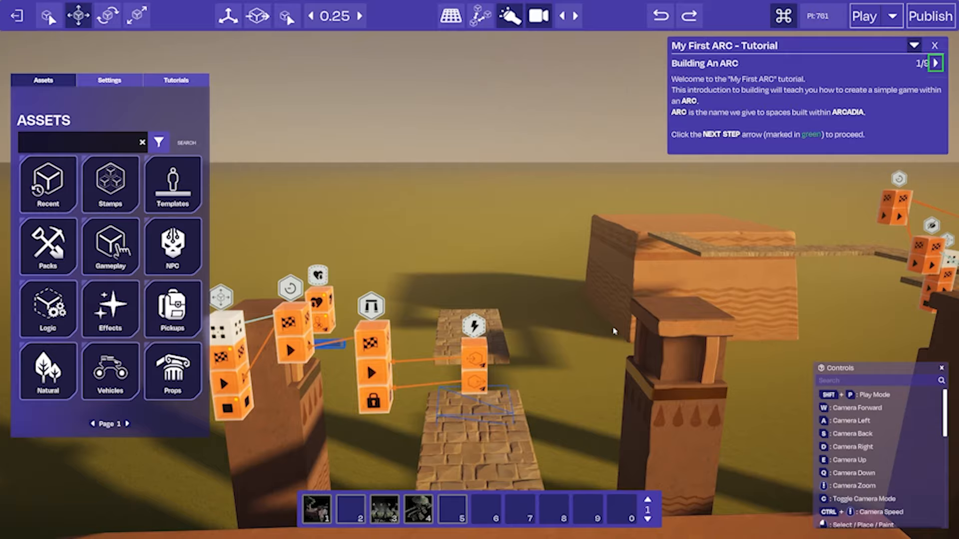
right_click_drag(614, 331, 555, 331)
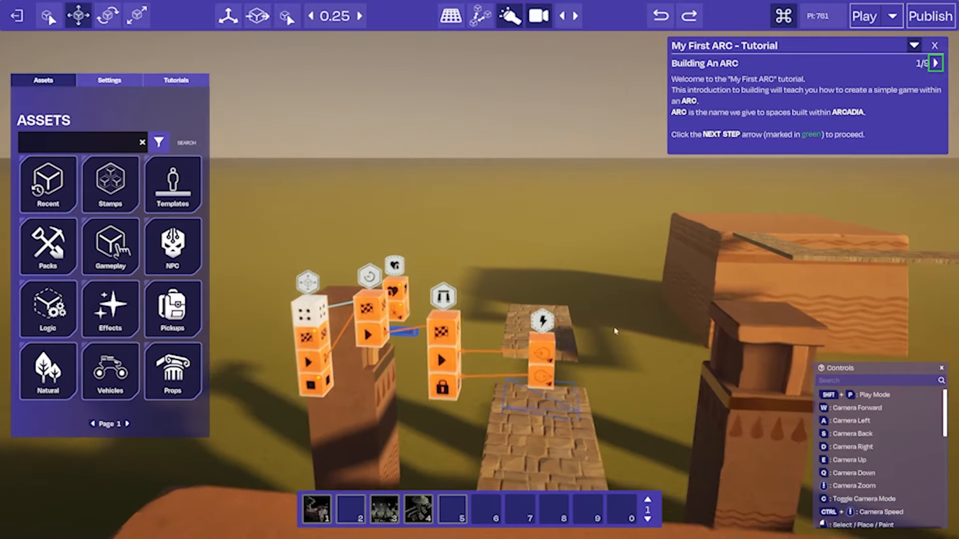
key("d")
right_click_drag(428, 294, 360, 344)
key("w")
right_click_drag(444, 345, 527, 332)
key("a")
right_click_drag(455, 351, 514, 350)
right_click_drag(380, 260, 345, 265)
key("w")
key("w")
key("d")
key("d")
right_click_drag(450, 282, 390, 288)
key("d")
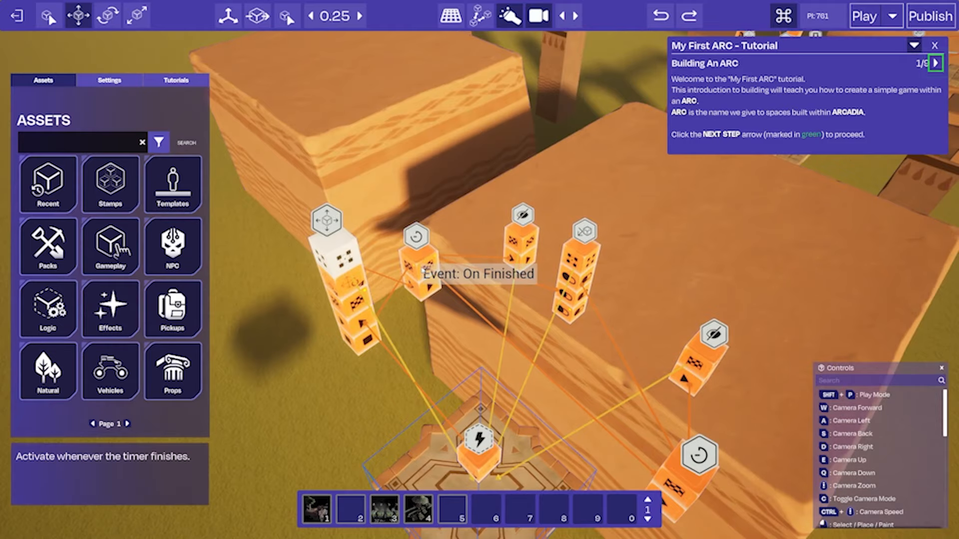
- Examine the logic network around the patterned floor plate, including its Delay, Move and visibility nodes
key("a")
right_click_drag(515, 248, 549, 250)
key("w")
key("a")
key("s")
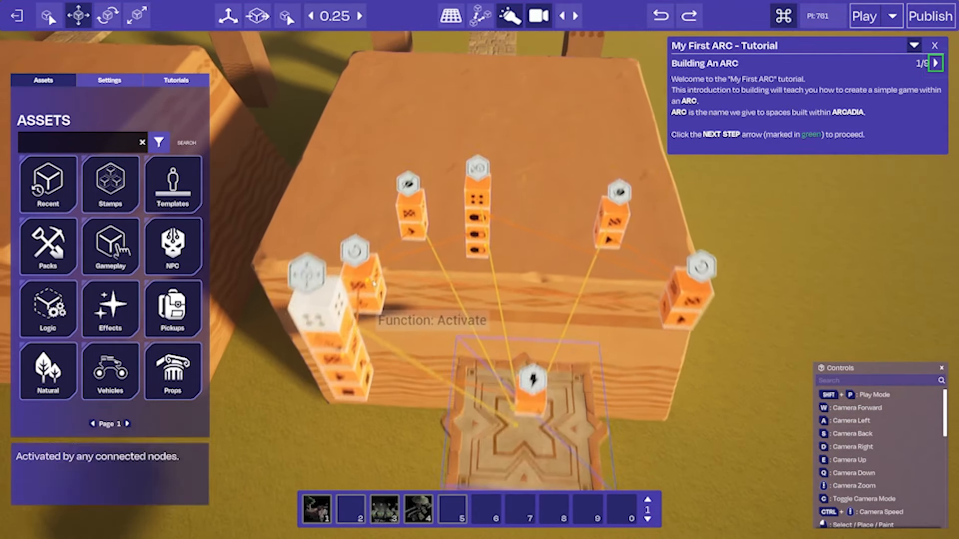
key("w")
key("w")
left_click(649, 310)
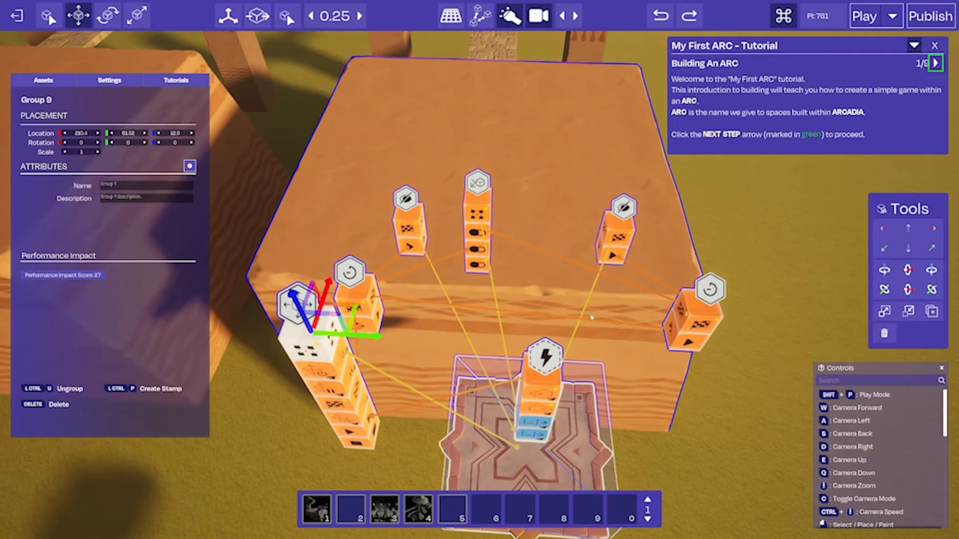
right_click_drag(588, 316, 549, 274)
key("w")
left_click(614, 395)
key("w")
right_click_drag(545, 307, 484, 291)
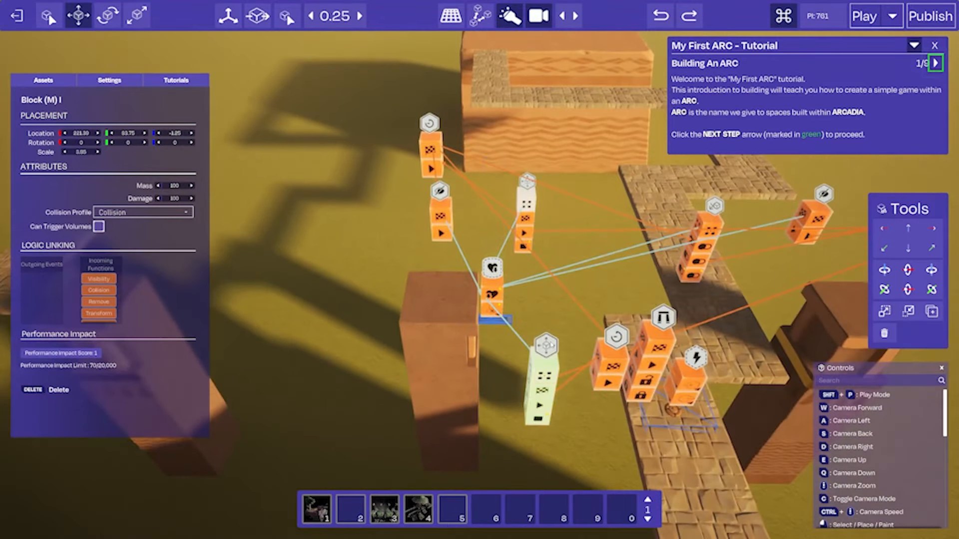
- Duplicate the original trap's second Delay, Set Visibility, collision and Move nodes together over to the bare setup
key("w")
right_click_drag(542, 369, 589, 290)
key("a")
key("w")
key("s")
key("w")
left_click(623, 246)
key("w")
left_click(591, 224, "ctrl")
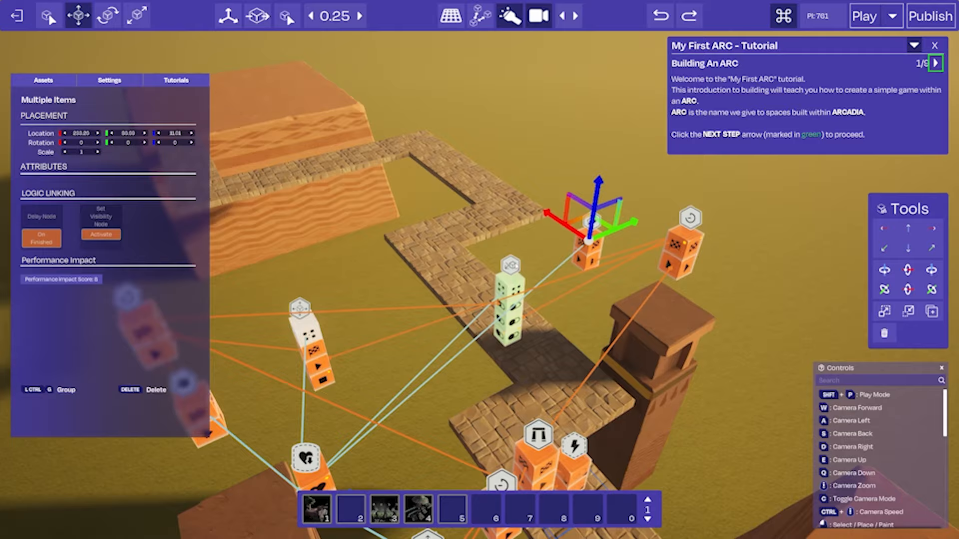
left_click(515, 267, "ctrl")
right_click_drag(514, 267, 445, 252)
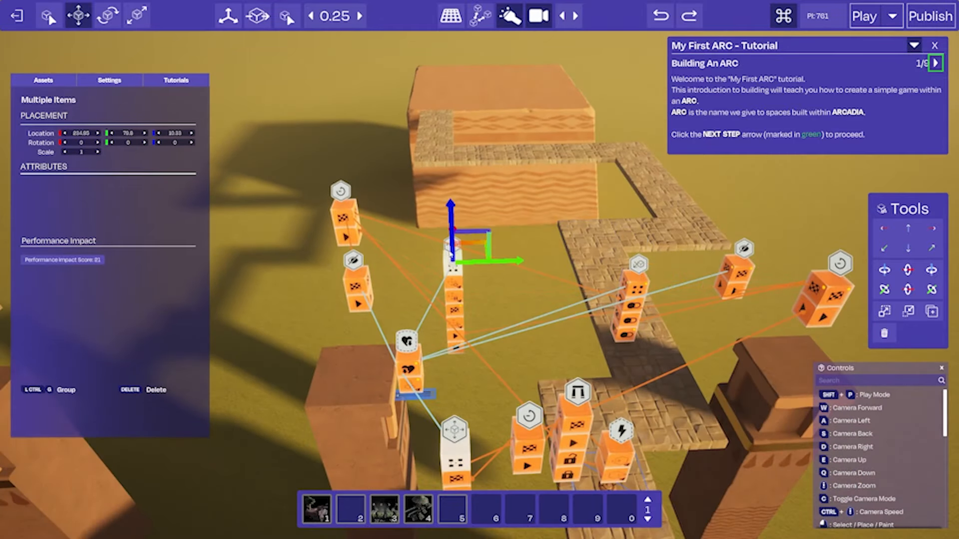
left_click_drag(506, 262, 407, 290, "alt")
- Unlink the duplicated nodes in the rebuilt setup and select the new Delay node
key("a")
key("s")
right_click_drag(400, 289, 581, 281)
key("w")
left_click(573, 235)
left_click(604, 218)
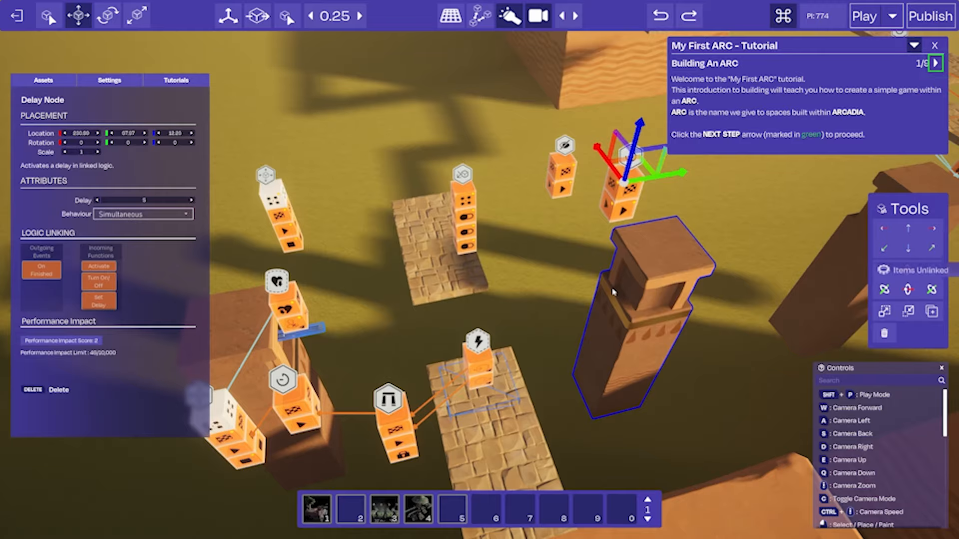
- Link the rebuilt setup's first Move node to the duplicated Delay node's Activate function
right_click_drag(563, 312, 505, 334)
key("w")
key("a")
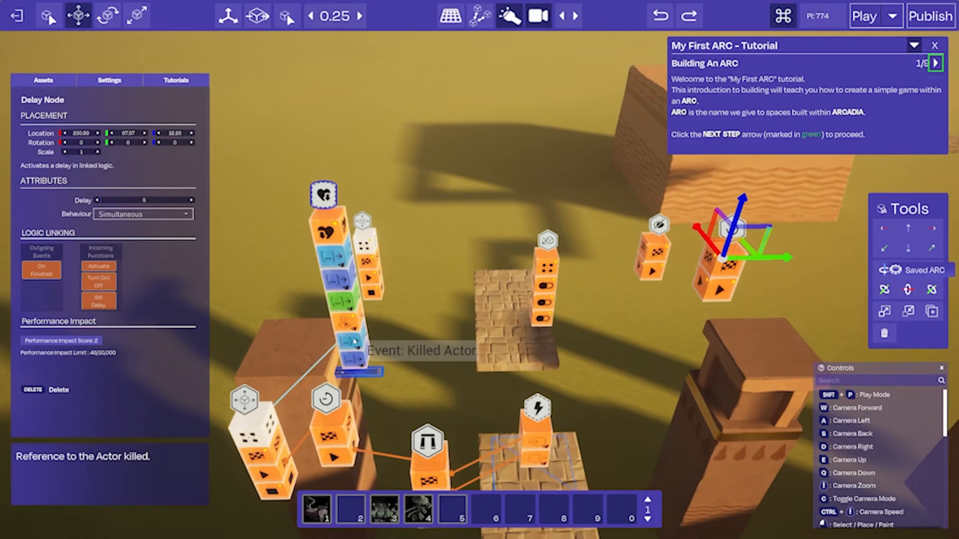
key("s")
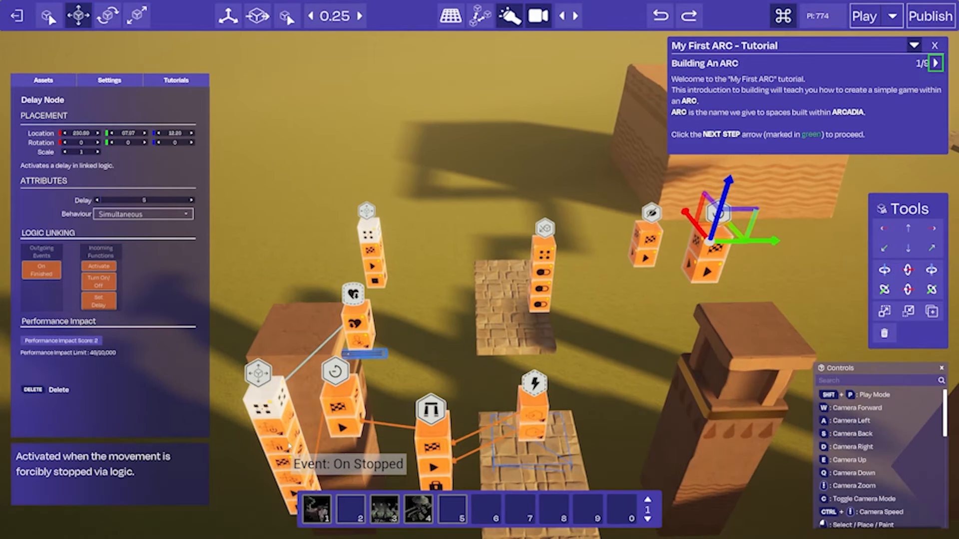
key("s")
mouse_move(300, 448)
left_mouse_down()
mouse_move(421, 381)
mouse_move(646, 295)
left_mouse_up()
key("w")
key("d")
key("w")
- Link the new Delay's On Finished event to the Set Visibility node's Activate function, and that node's Act On event to the projectile group
right_click_drag(657, 312, 662, 308)
key("w")
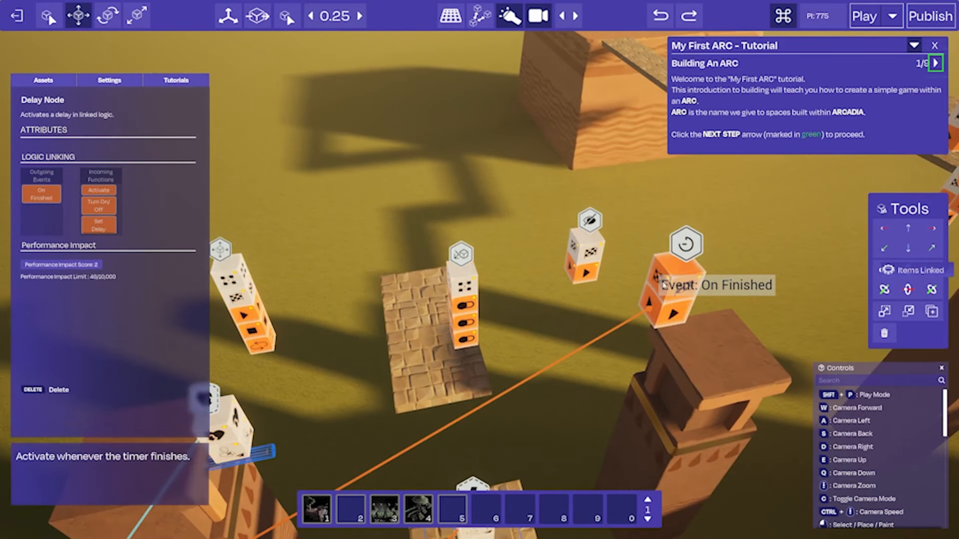
left_click_drag(657, 283, 590, 272)
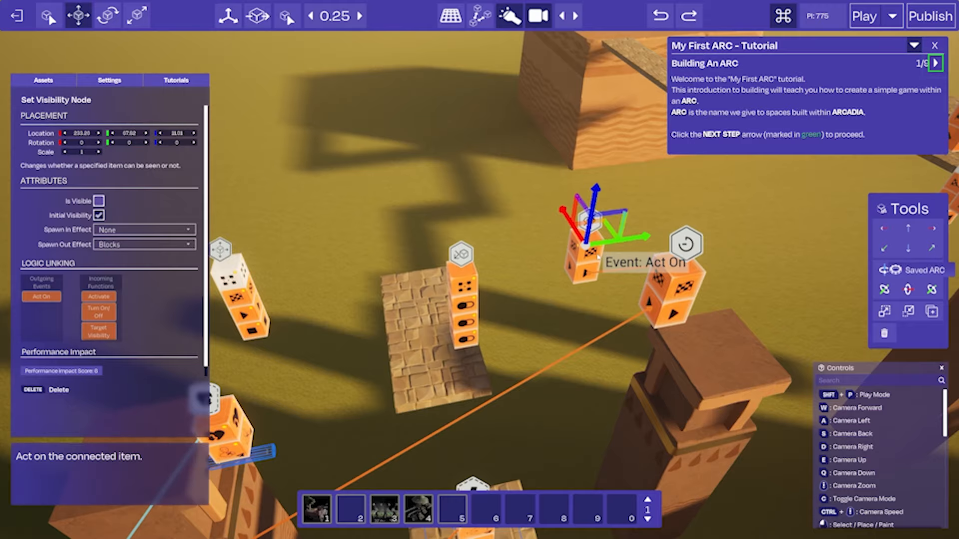
left_click_drag(594, 253, 402, 303)
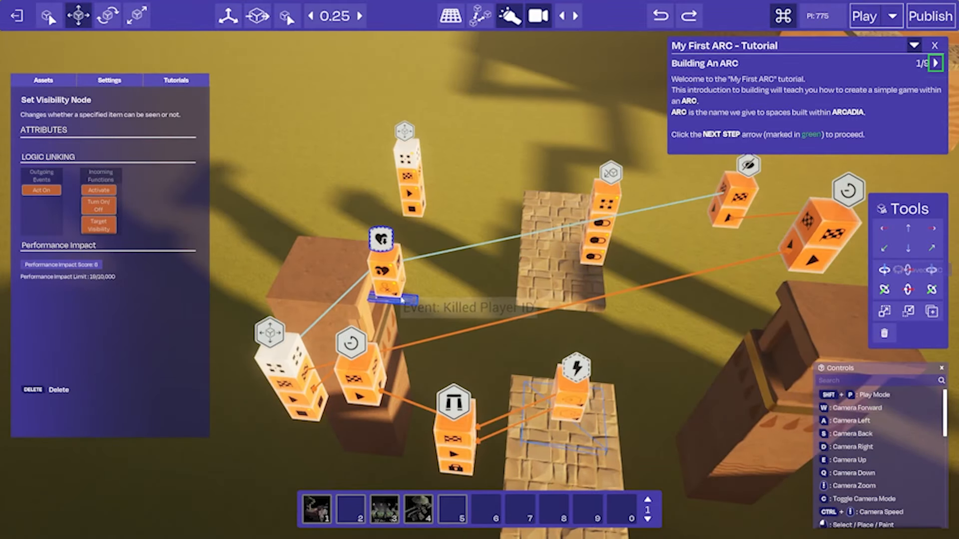
key("w")
key("d")
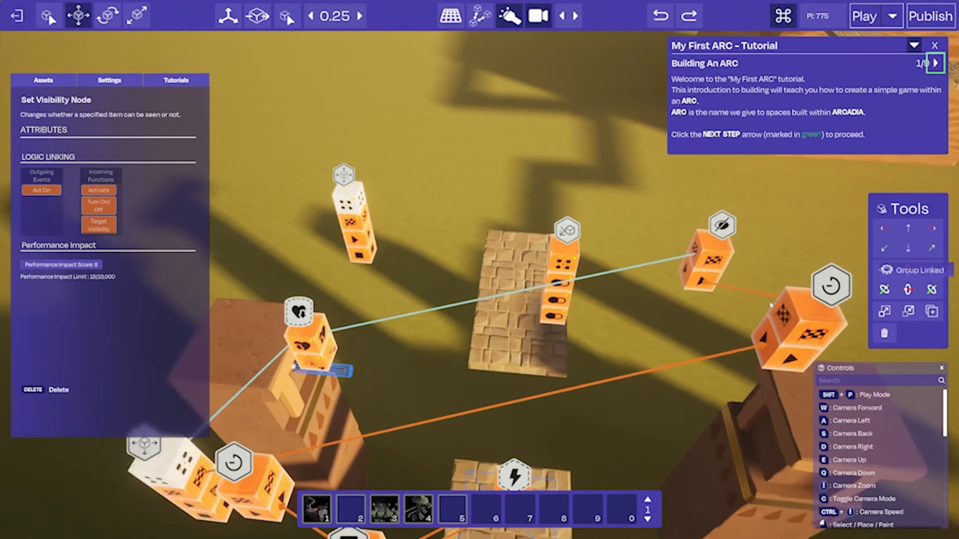
- Link the new Delay's On Finished event to the collision node, and that node's Act On event to the projectile group
left_click_drag(770, 305, 562, 287)
key("d")
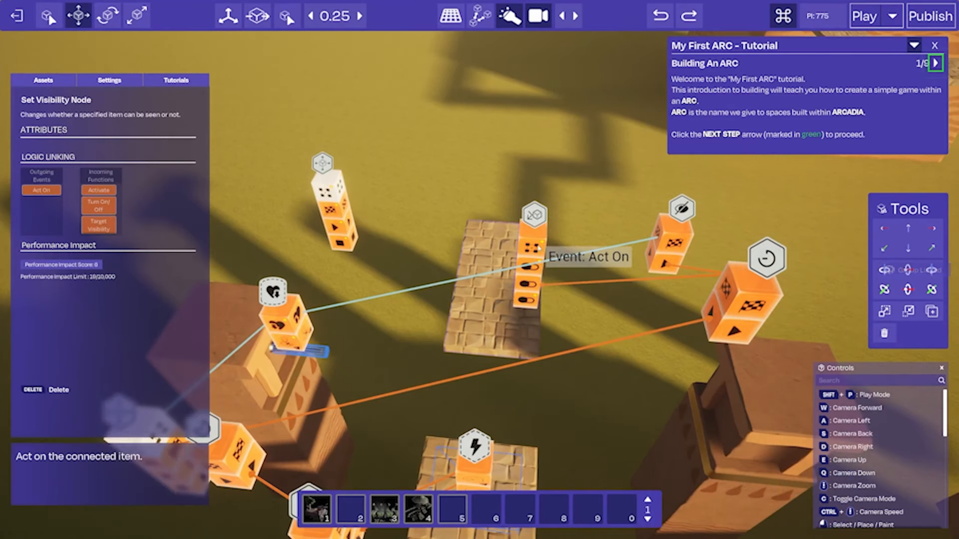
key("w")
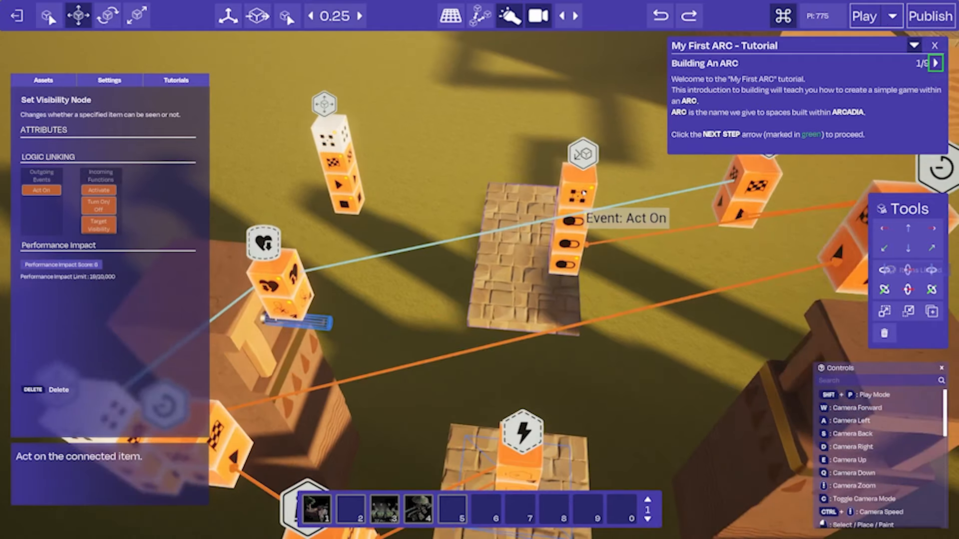
left_click_drag(573, 215, 394, 298)
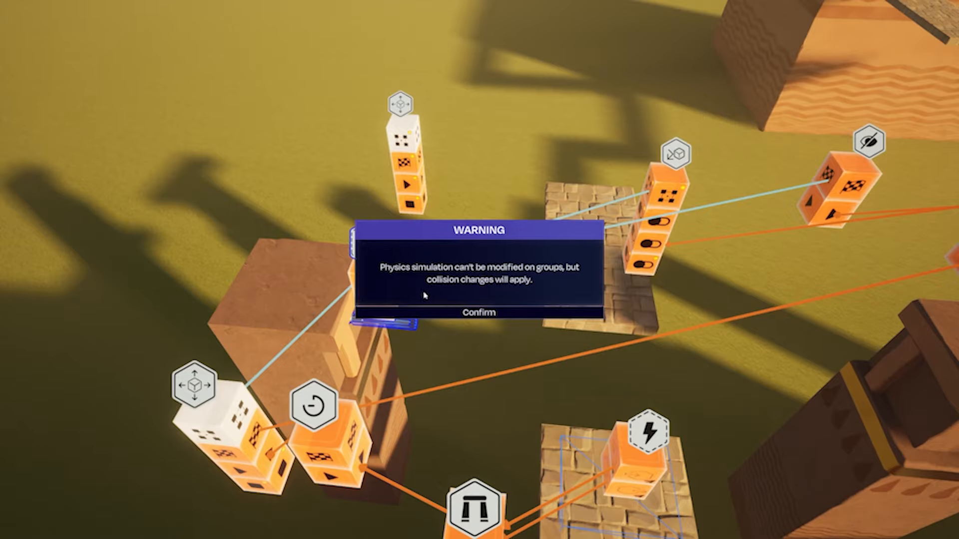
left_click(478, 309)
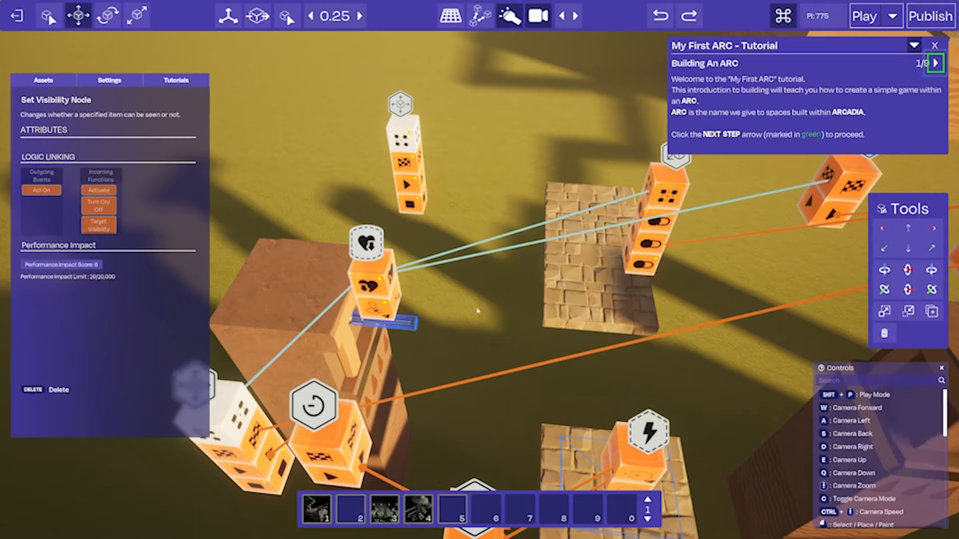
- Shift the duplicated Move node horizontally along its green axis, closer to the collision node
mouse_move(557, 308)
right_mouse_down()
mouse_move(575, 297)
mouse_move(558, 295)
mouse_move(554, 307)
right_mouse_up()
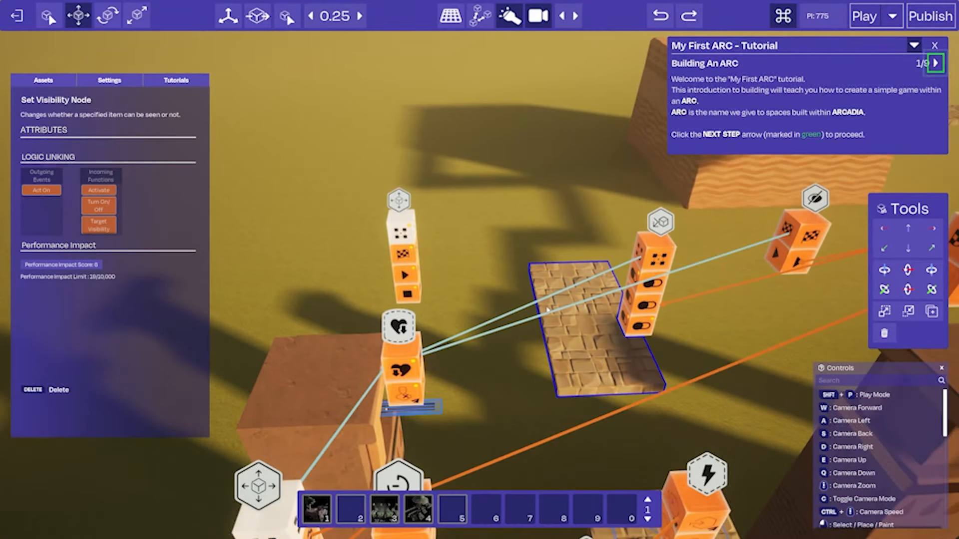
key("s")
key("w")
left_click(412, 180)
left_click_drag(427, 189, 503, 194)
key("w")
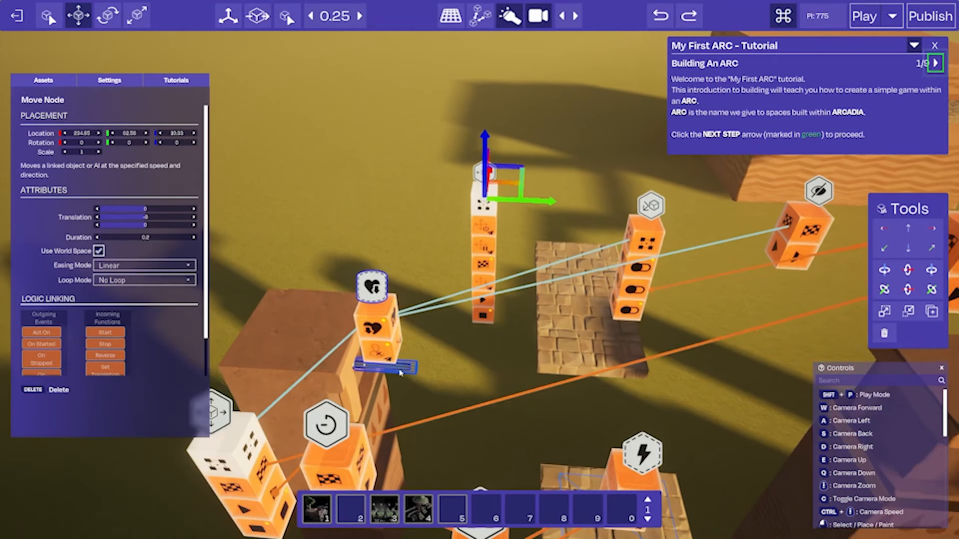
- Compare the Translation settings of the first Move node and the duplicated Move node
key("s")
key("a")
left_click(349, 310)
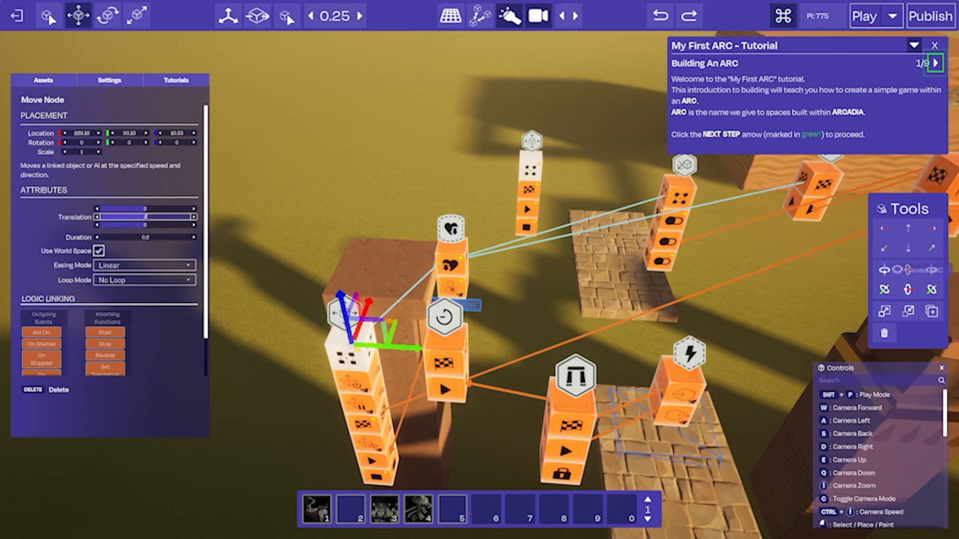
key("w")
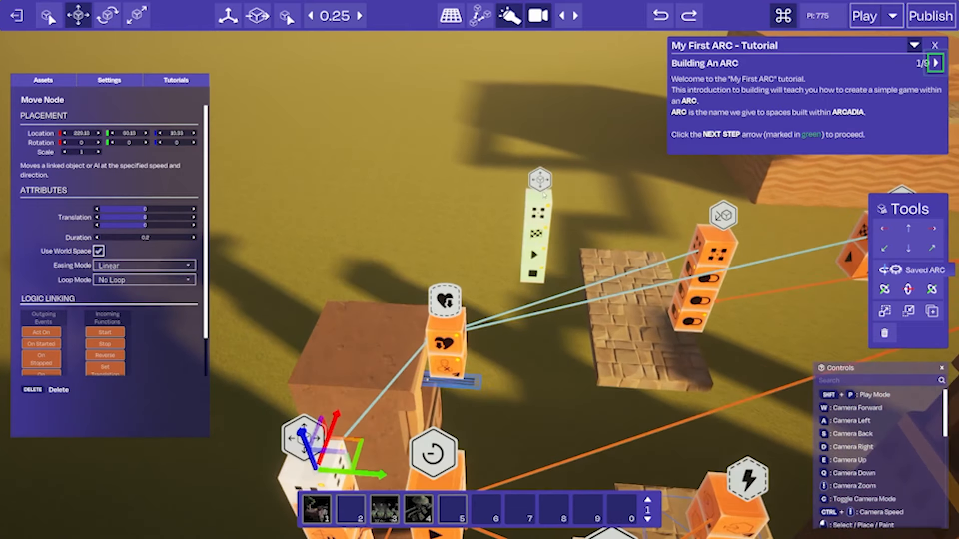
left_click(543, 193)
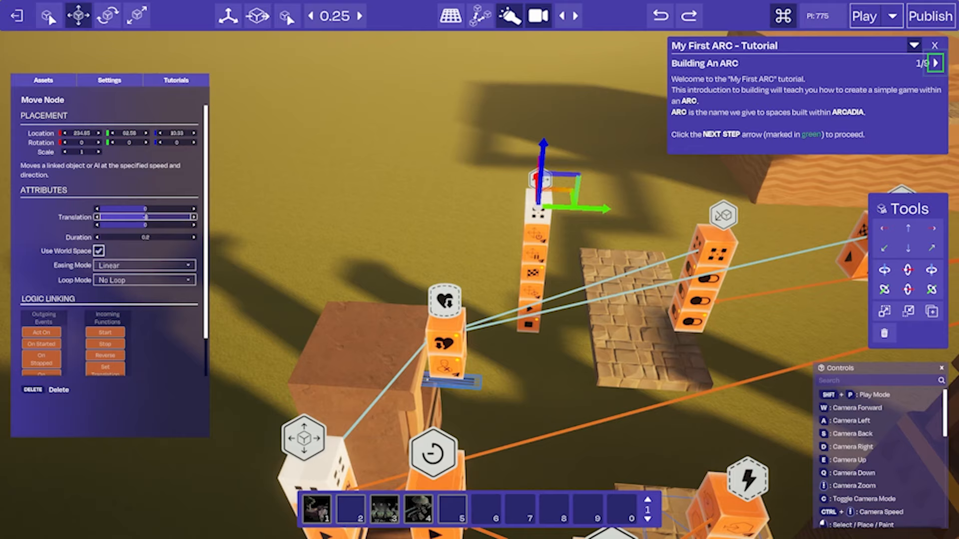
key("s")
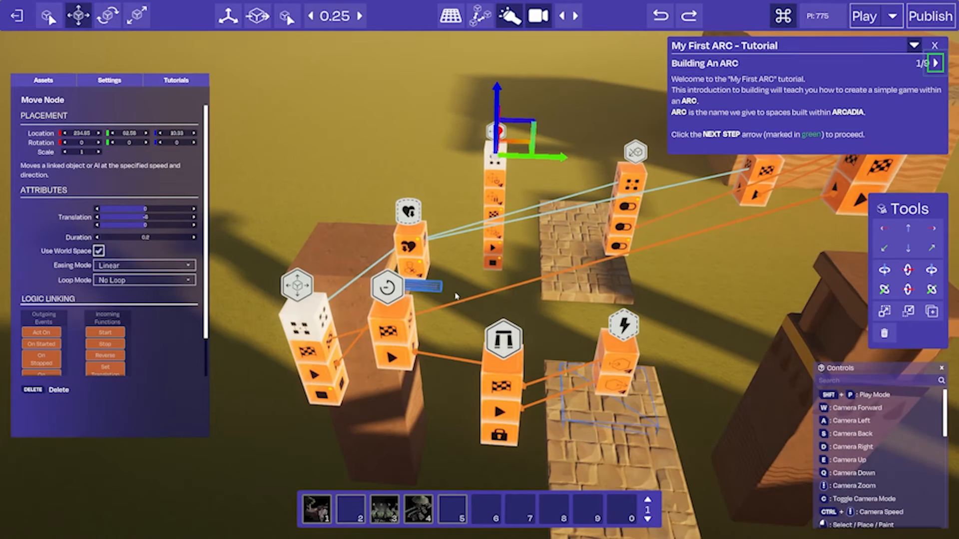
key("w")
- Link the duplicated Move node's Act On event to the projectile group, and the new Delay's On Finished event to its Start function
left_click(491, 212)
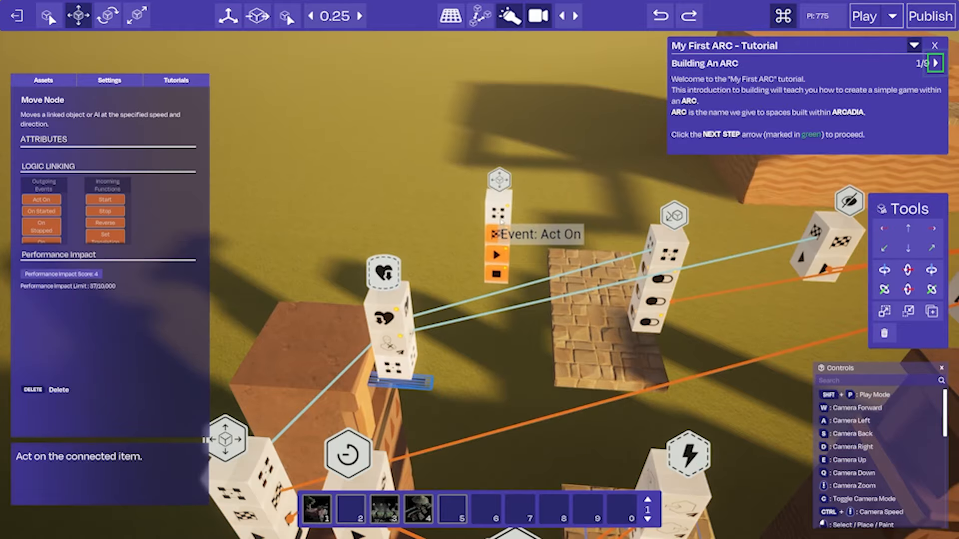
left_click(391, 372)
mouse_move(506, 329)
right_mouse_down()
mouse_move(885, 269)
mouse_move(506, 329)
right_mouse_up()
key("s")
key("d")
left_click(766, 205)
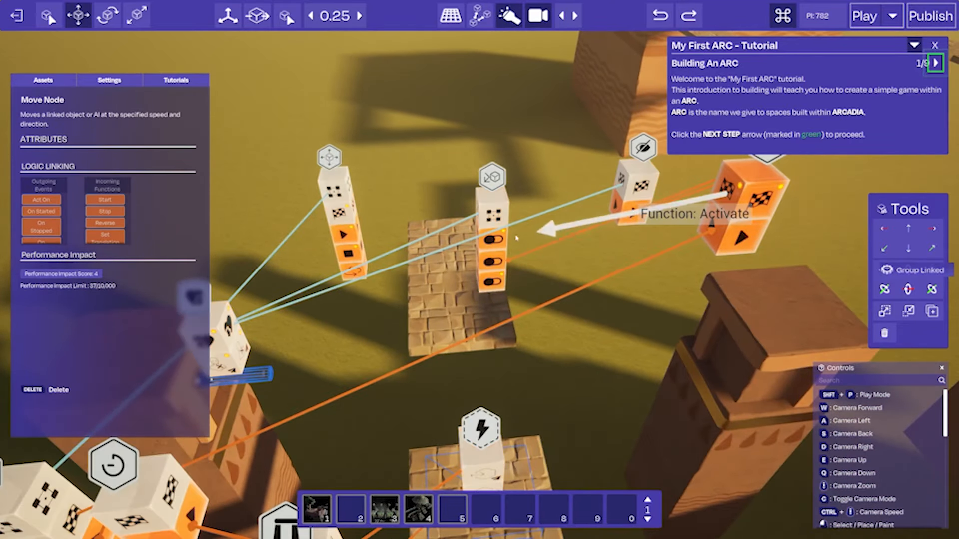
key("w")
key("a")
left_click(383, 264)
- Review the links between the duplicated nodes and the projectile group, and select the new Delay node
key("s")
key("d")
key("w")
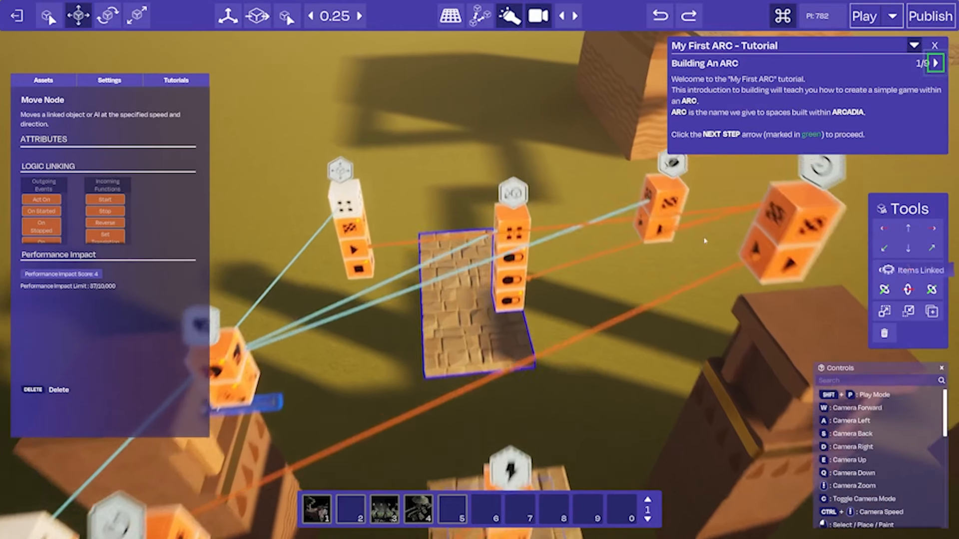
key("s")
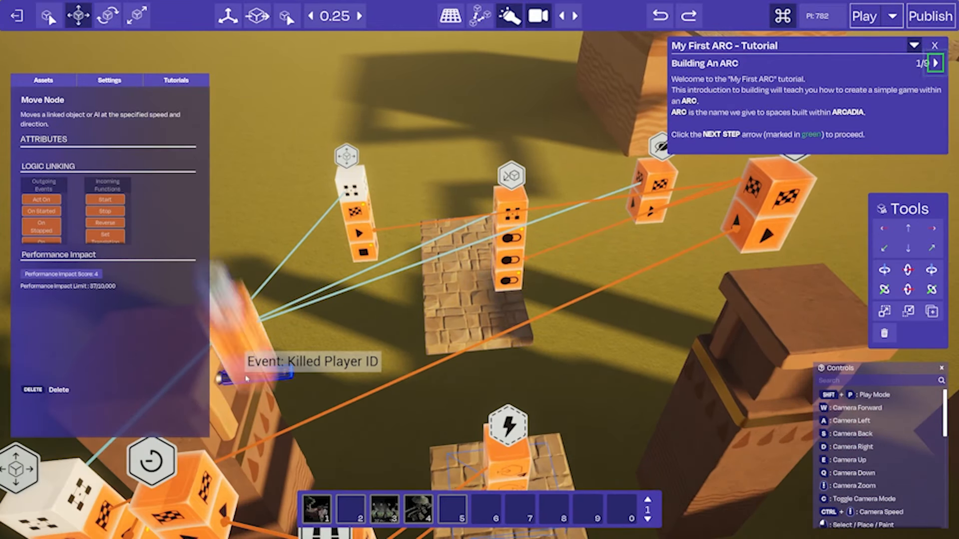
right_click_drag(245, 379, 227, 337)
key("s")
left_click(739, 204)
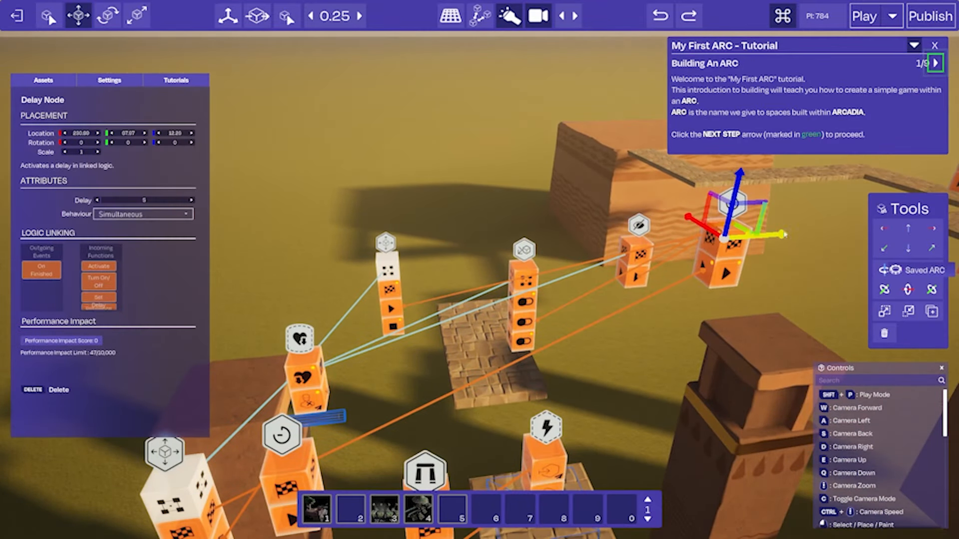
- Duplicate the Delay node, place the copy near the projectile's pillar and set its Delay to 1
key("a")
left_click_drag(785, 235, 437, 271)
right_click_drag(437, 271, 404, 245)
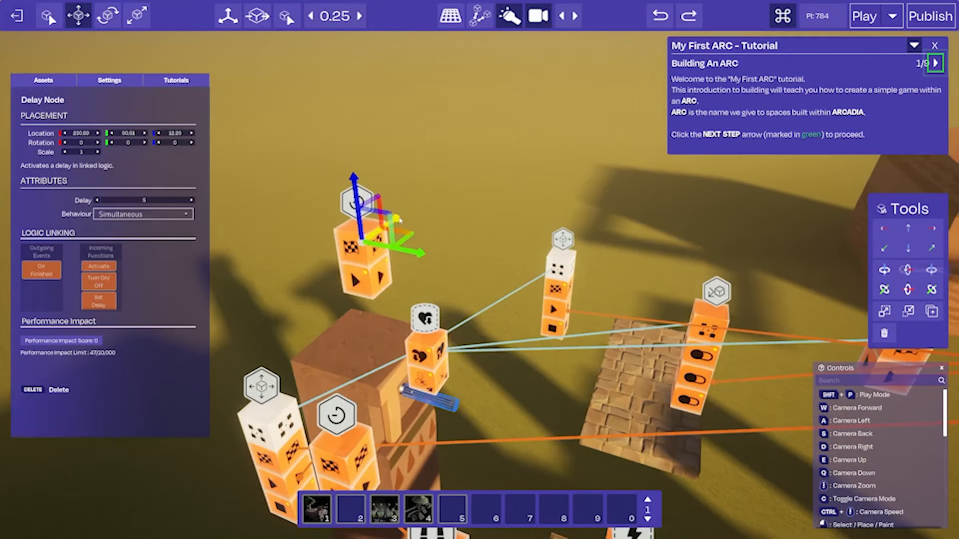
left_click_drag(399, 221, 413, 205)
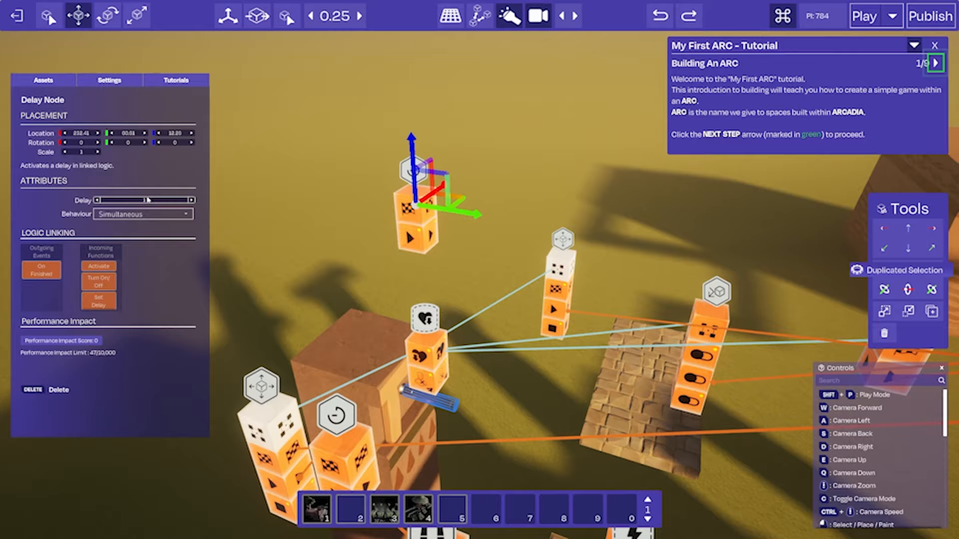
- Duplicate the Set Visibility node beside the new Delay, enable Is Visible and set its Spawn In Effect to Blocks
right_click_drag(480, 250, 605, 249)
left_click(746, 273)
key("a")
left_click_drag(789, 261, 434, 254, "alt")
right_click_drag(434, 254, 360, 260)
key("d")
left_click_drag(490, 287, 529, 258)
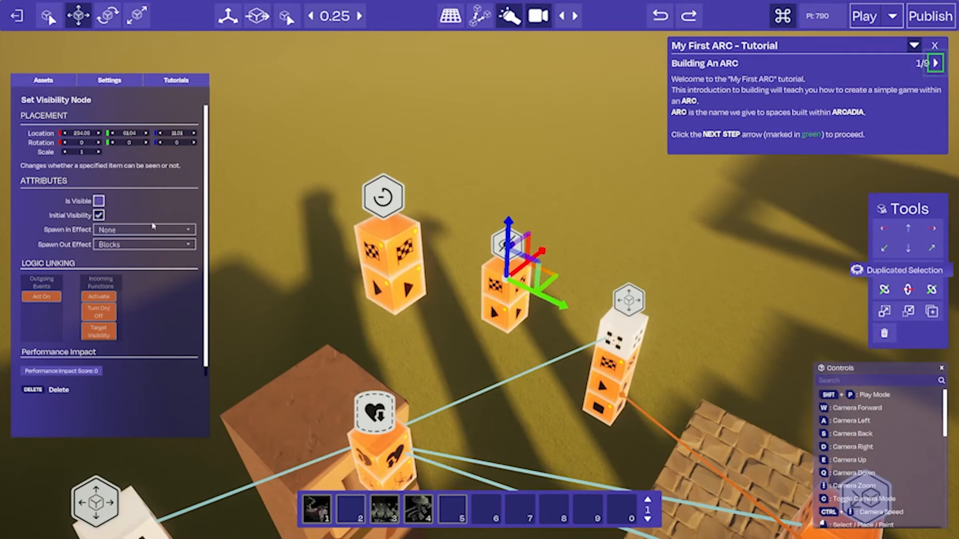
left_click(99, 203)
- Link the duplicated Set Visibility node's Act On event to the projectile group and recheck the node's attributes
right_click_drag(239, 285, 335, 228)
key("s")
left_click(409, 218)
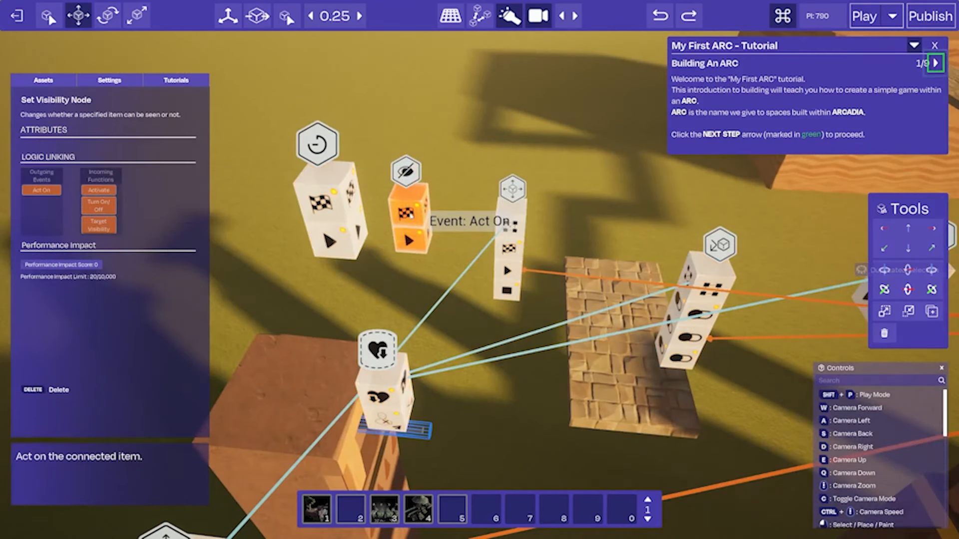
left_click(382, 352)
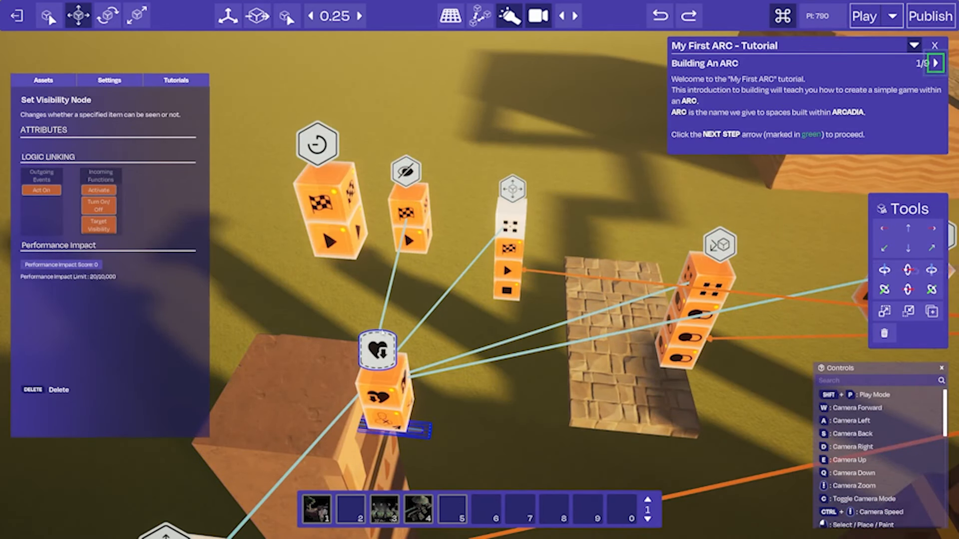
left_click(402, 204)
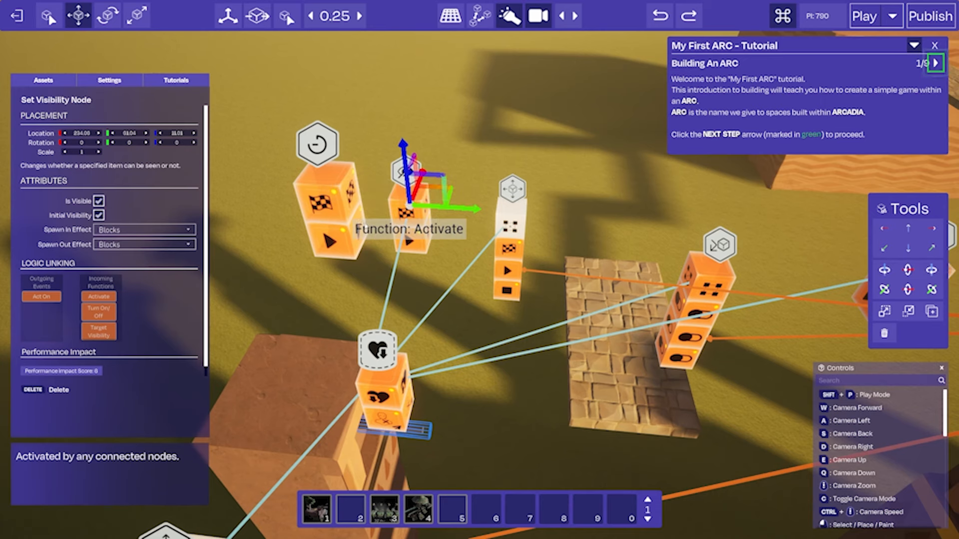
- Link the new Delay's On Finished event to the duplicated Set Visibility's Activate function and the collision node's Set Mode function
key("w")
left_click(313, 244)
key("s")
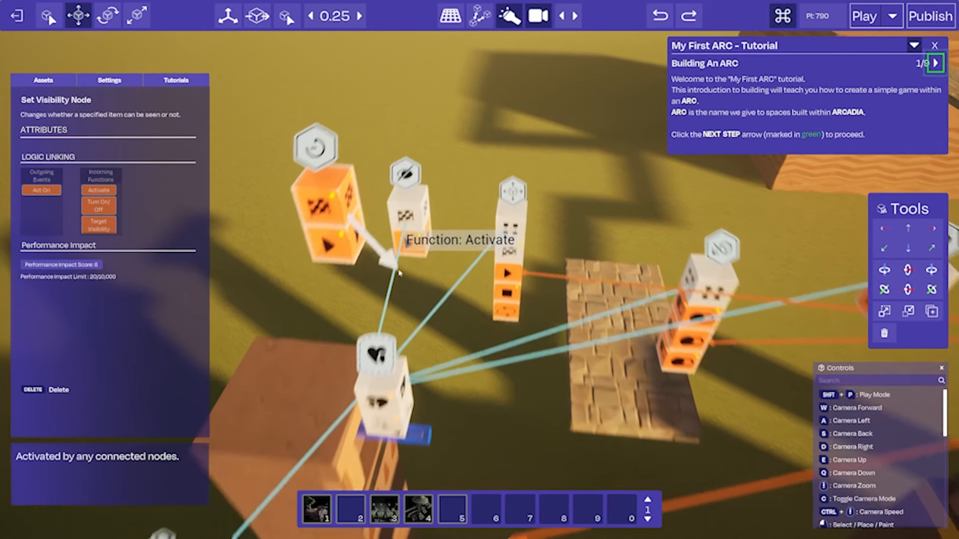
left_click(411, 231)
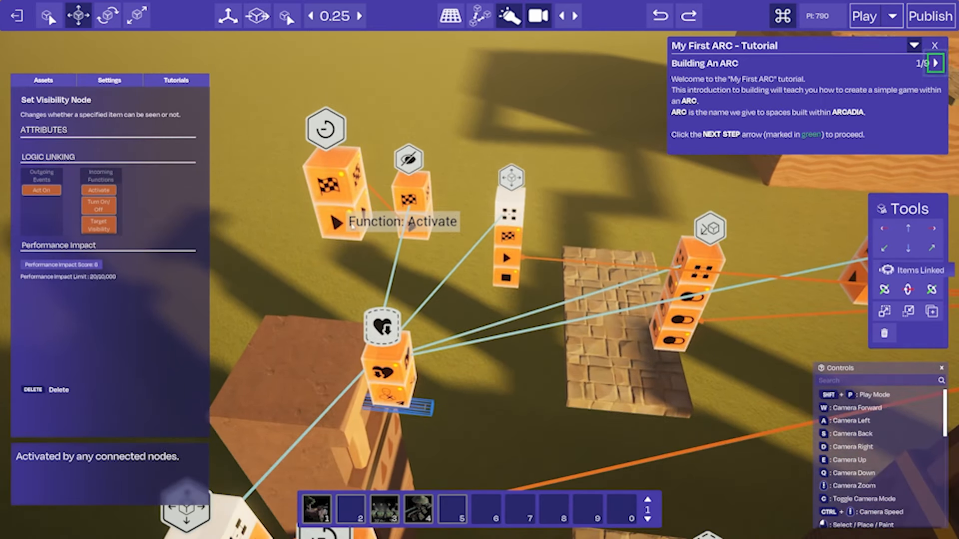
left_click(351, 186)
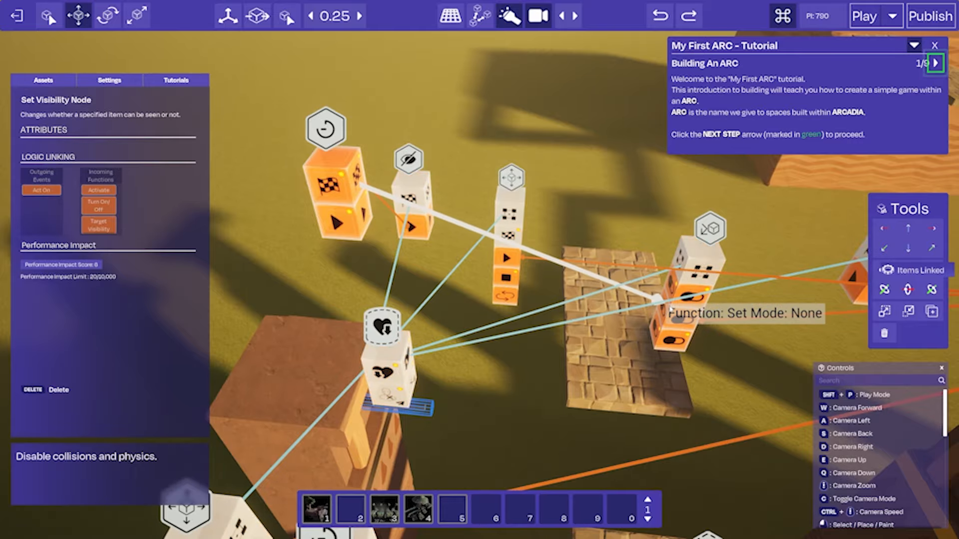
left_click(677, 299)
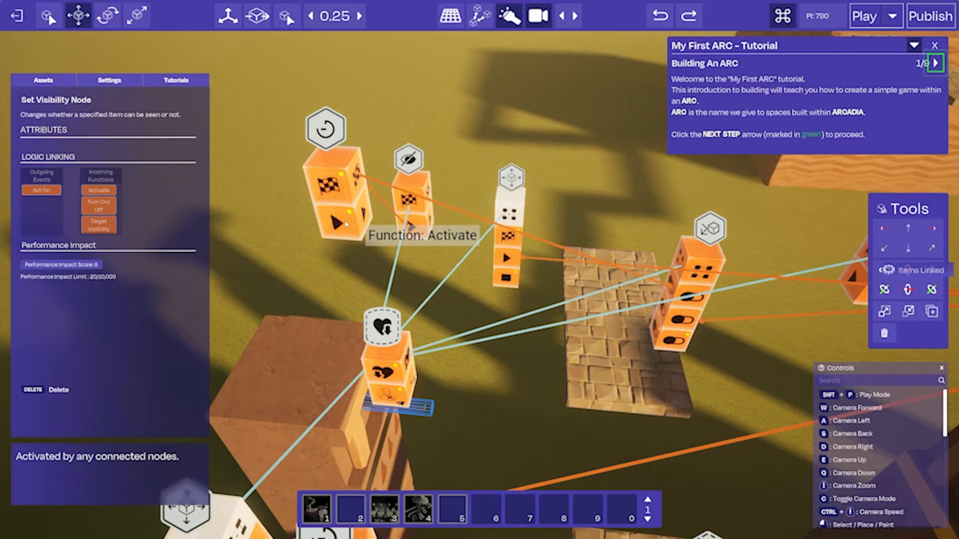
- Link the duplicated Move node's On Finished event to the new Delay's Activate function, and select that Delay node
right_click_drag(410, 254, 380, 228)
key("w")
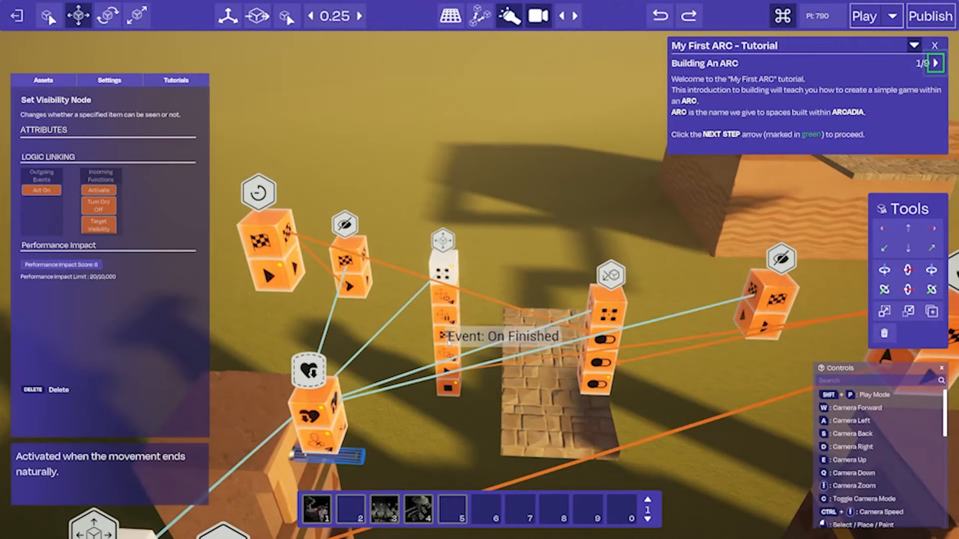
left_click(444, 295)
left_click(282, 279)
right_click_drag(322, 302, 519, 325)
key("w")
left_click(370, 177)
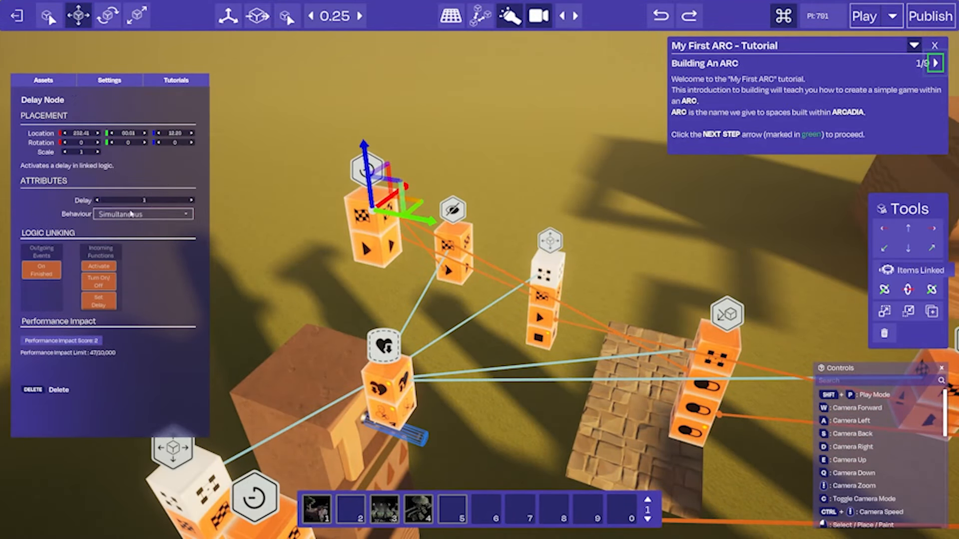
- Link the new Delay node's On Finished event to the Gate node
right_click_drag(319, 255, 384, 250)
key("s")
key("w")
right_click_drag(322, 225, 524, 378)
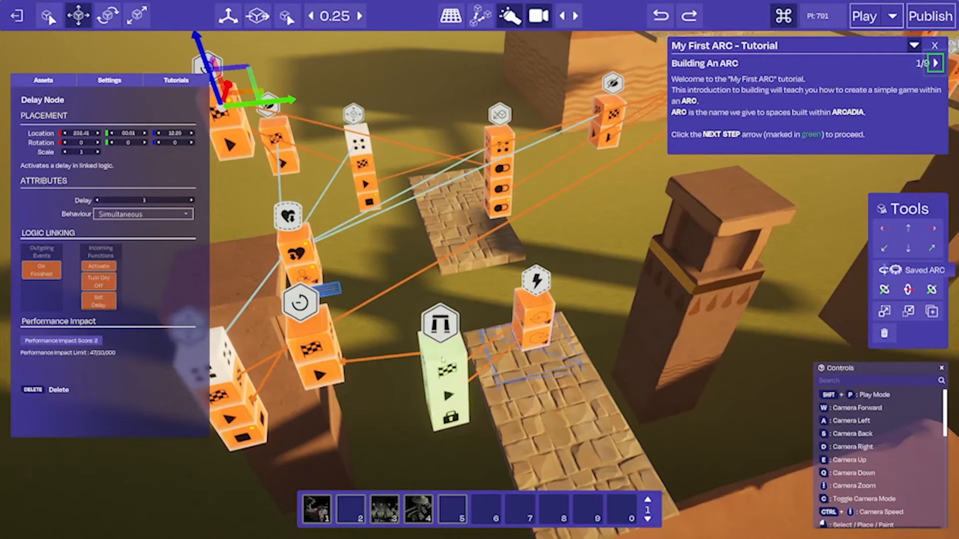
right_click_drag(442, 358, 312, 226)
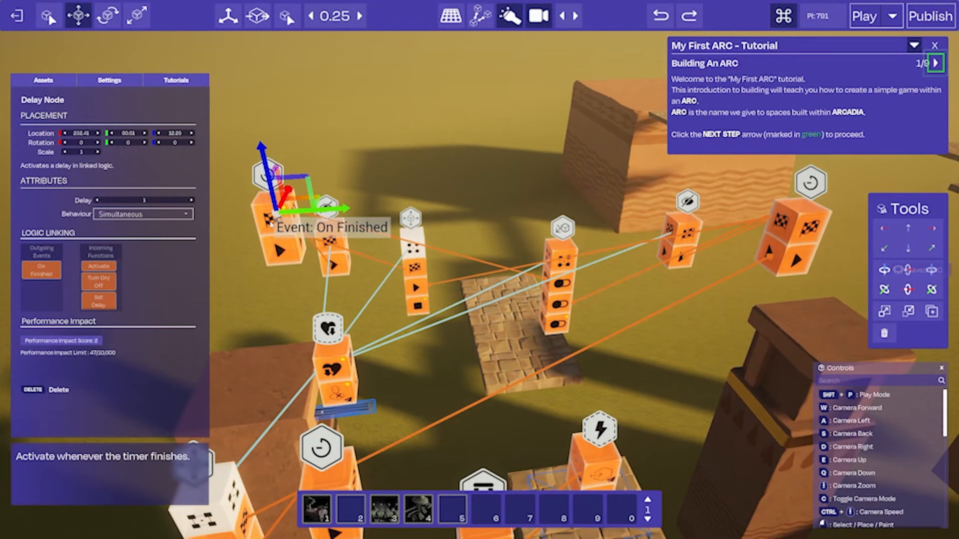
left_click_drag(269, 225, 583, 424)
- Examine the links across the whole trap network, from the trigger and Gate to the Delay, visibility and collision nodes
key("d")
right_click_drag(554, 407, 519, 385)
key("s")
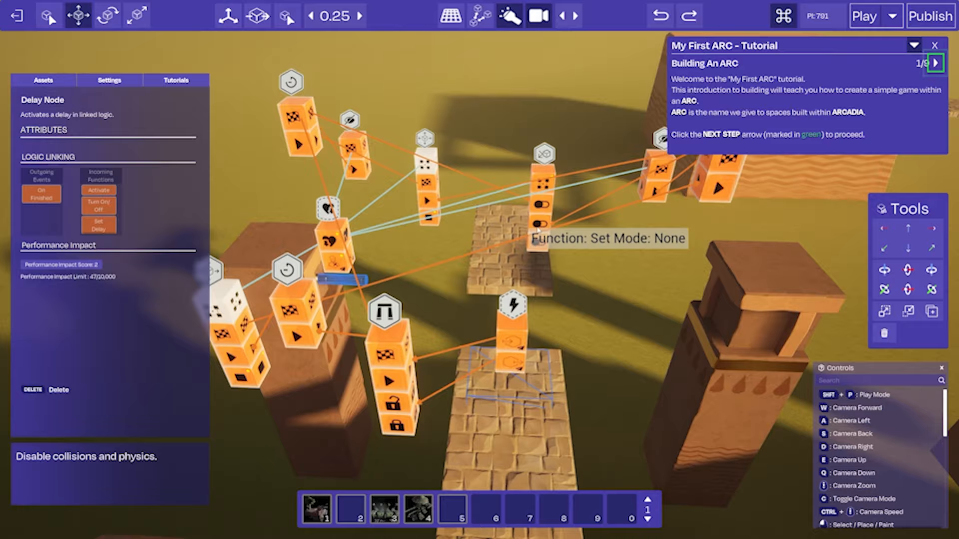
right_click_drag(537, 231, 480, 282)
key("a")
key("d")
key("w")
key("a")
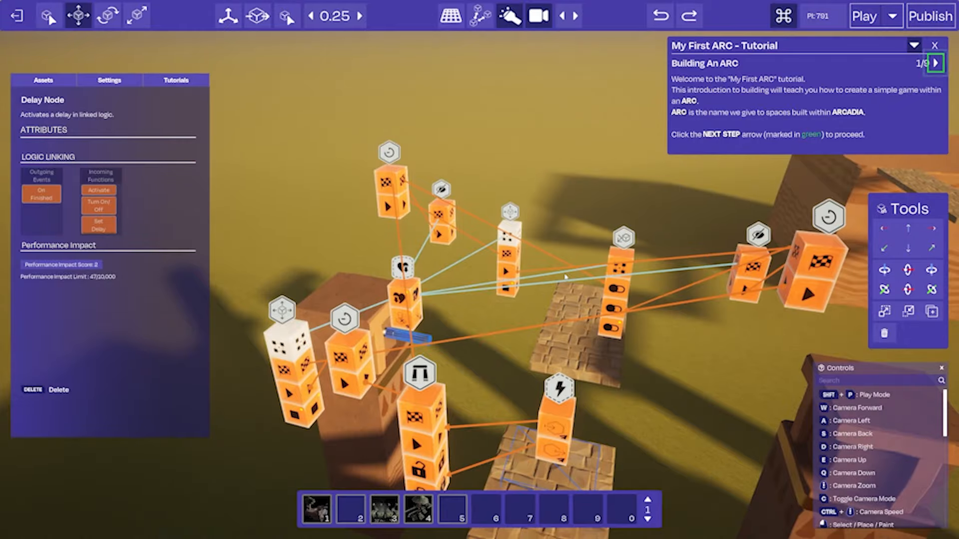
key("s")
right_click_drag(565, 277, 580, 225)
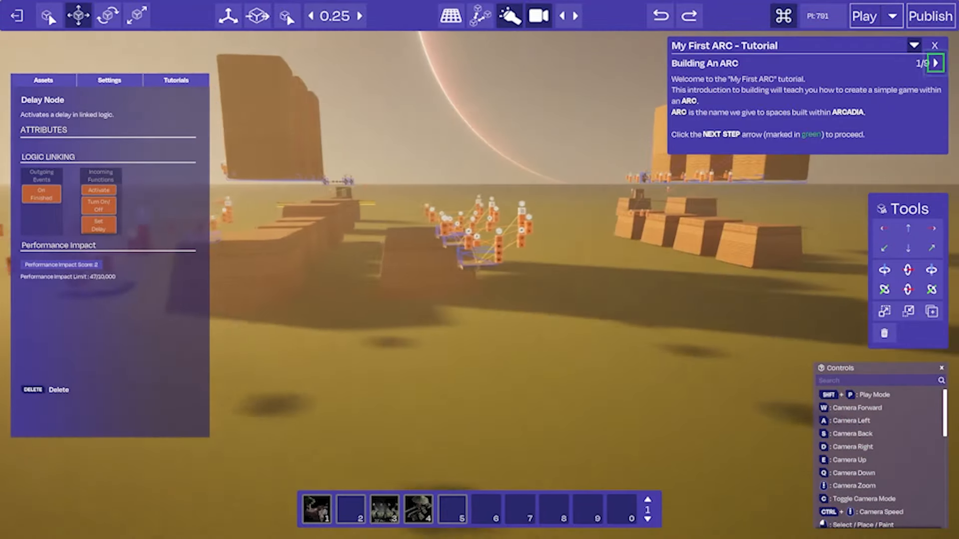
key("w")
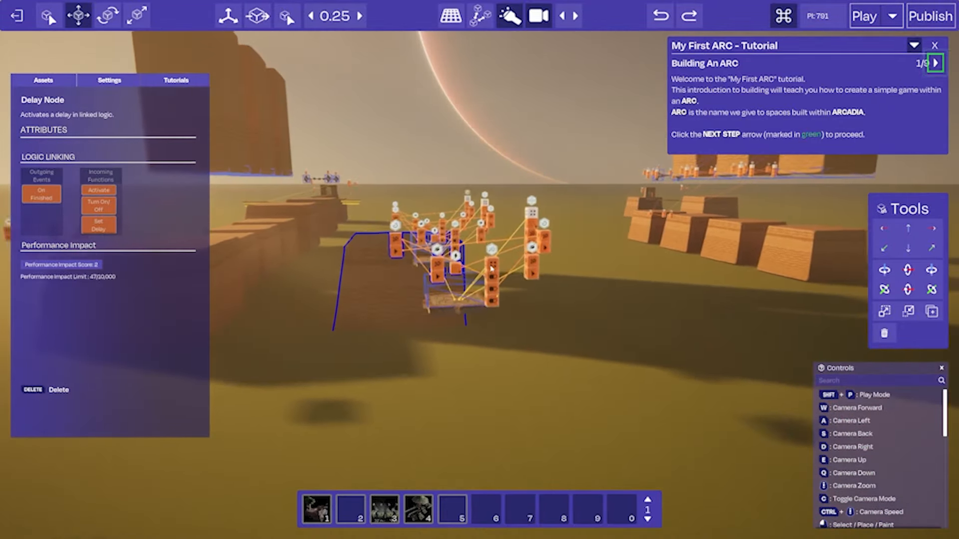
key("w")
right_click_drag(491, 268, 529, 319)
mouse_move(475, 331)
right_mouse_down()
mouse_move(423, 334)
mouse_move(469, 340)
right_mouse_up()
key("w")
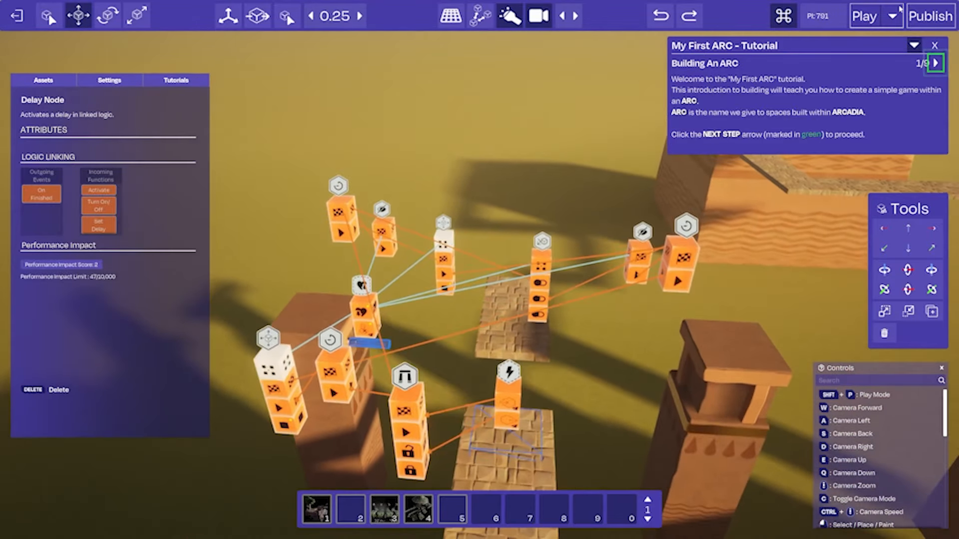
- Start play mode and walk onto the stone bridge between the pillars to trigger the projectile trap
left_click(879, 38)
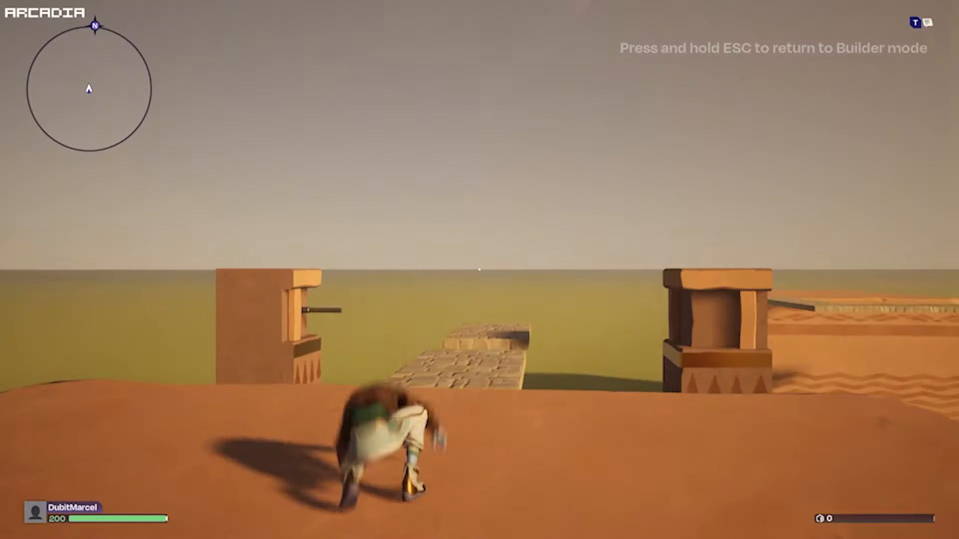
key("w")
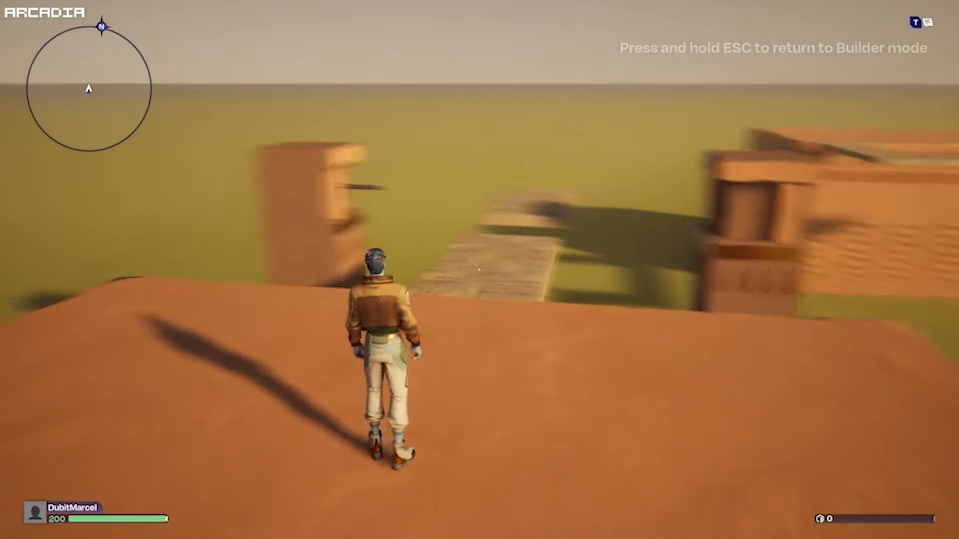
key("w")
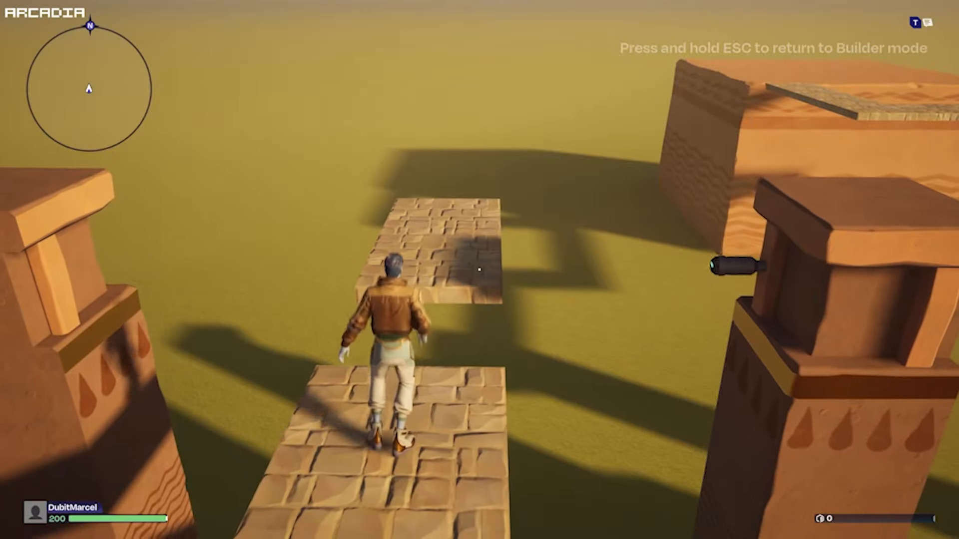
key("s")
key("w")
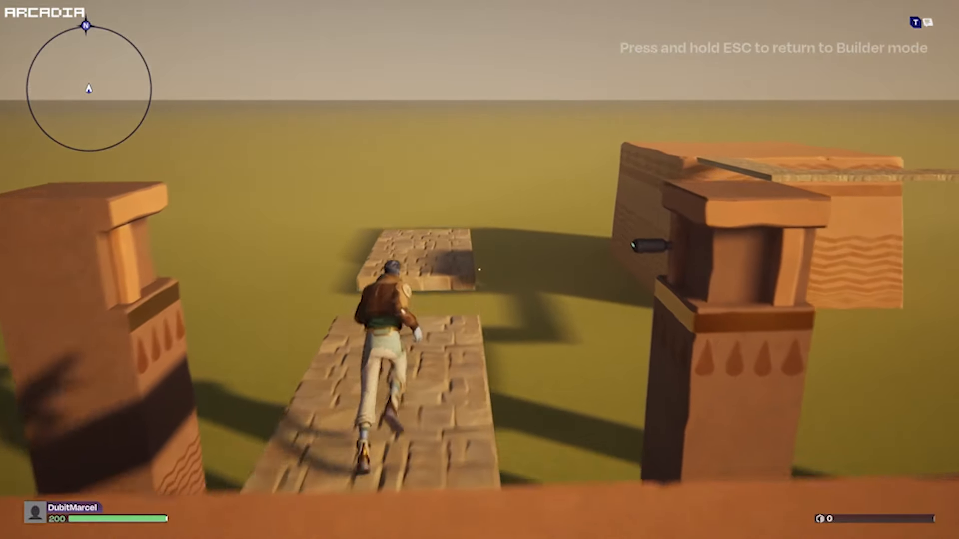
key("s")
key("a")
key("d")
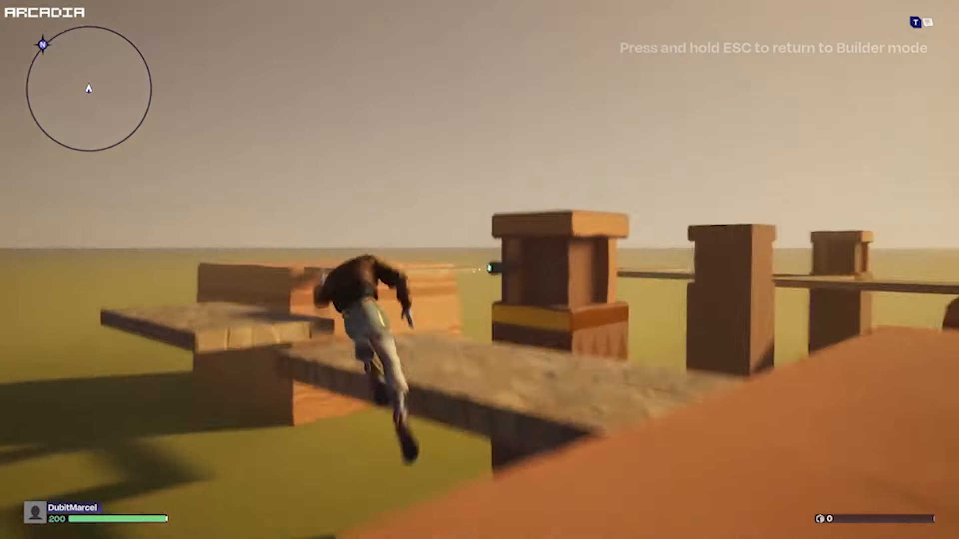
key("space")
key("s")
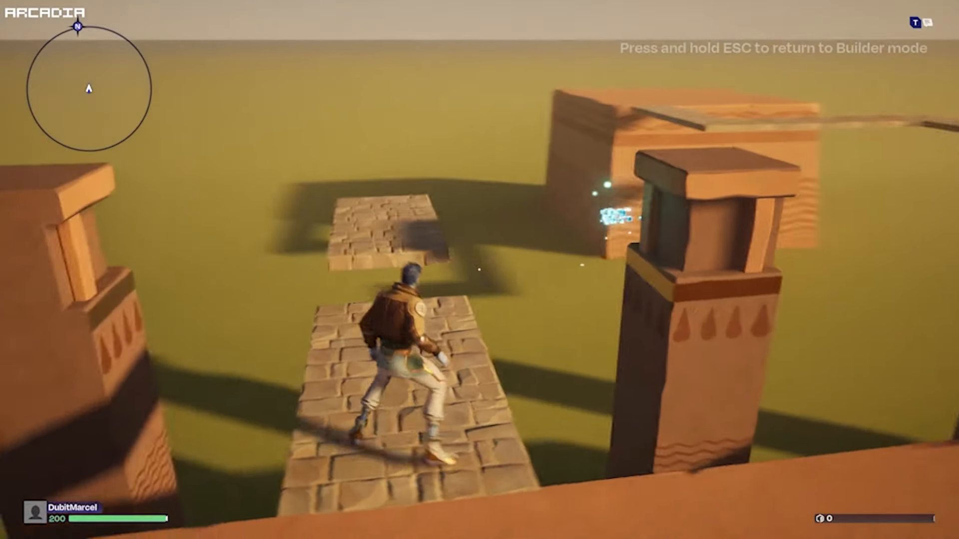
- Step on and off the bridge again to retest the trap's reset, and return to Builder mode
key("w")
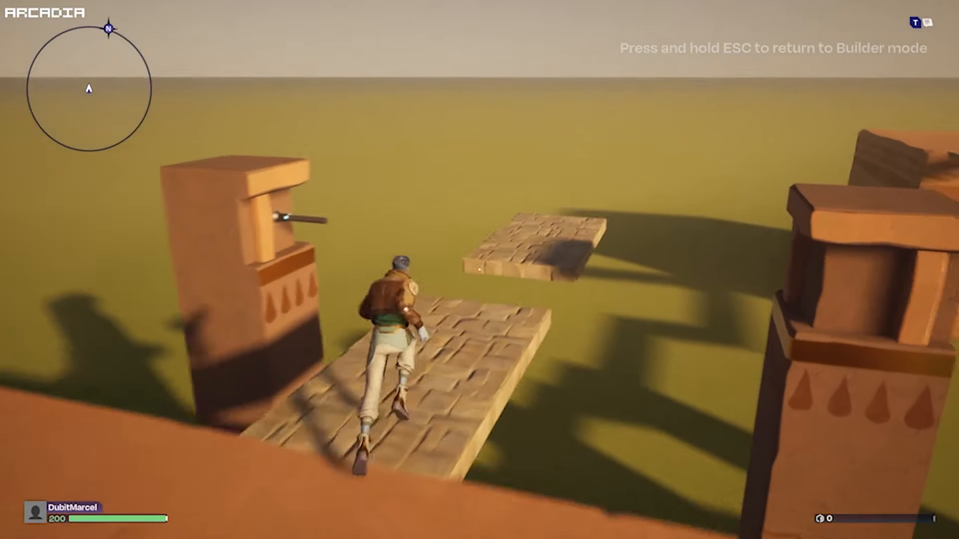
key("s")
key("w")
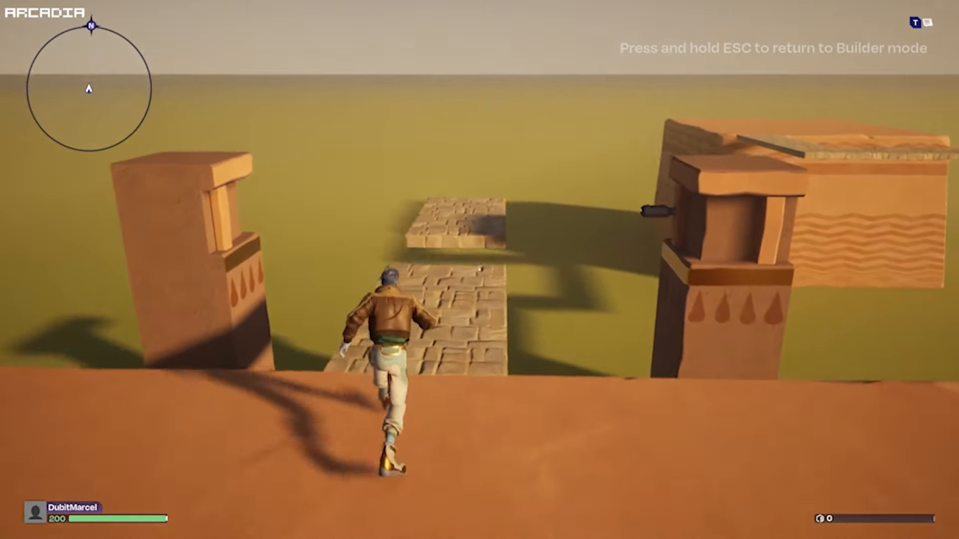
key("s")
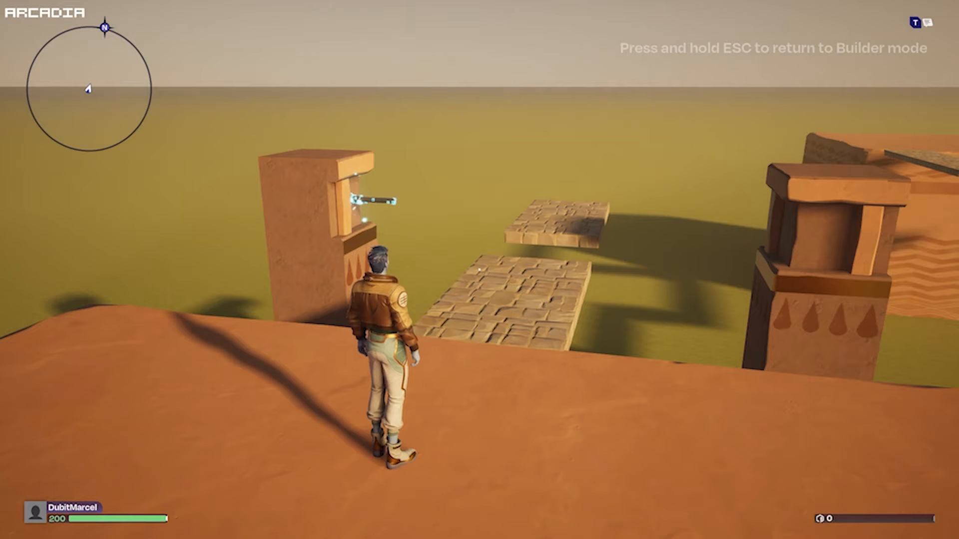
key("Escape")
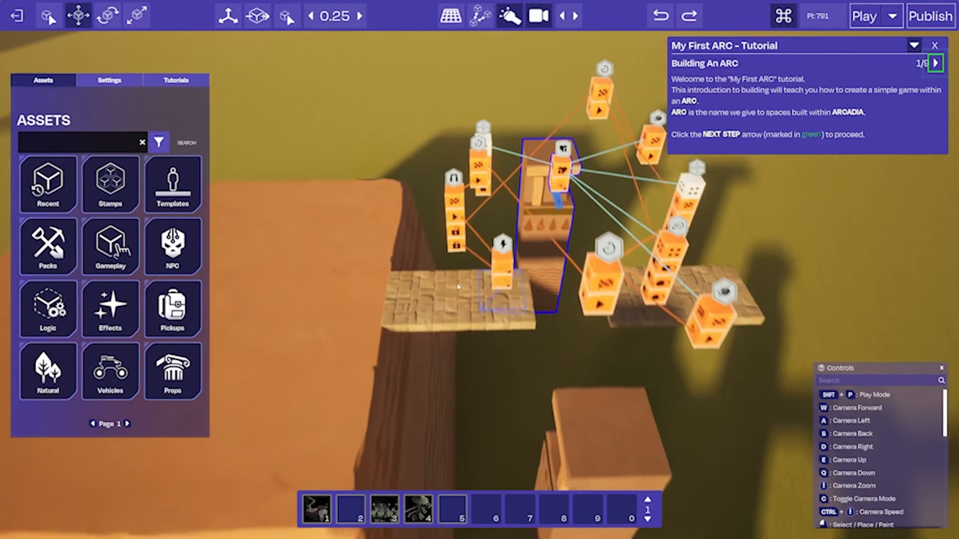
- Move the stone floor pieces and the large block together along the red axis, away from the trap, and deselect them
left_click(447, 291)
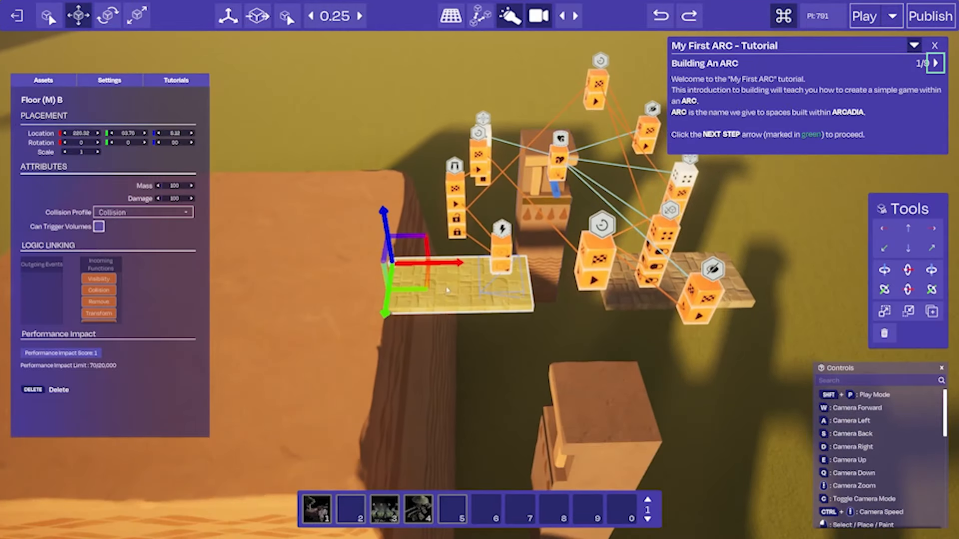
left_click(375, 266, "shift")
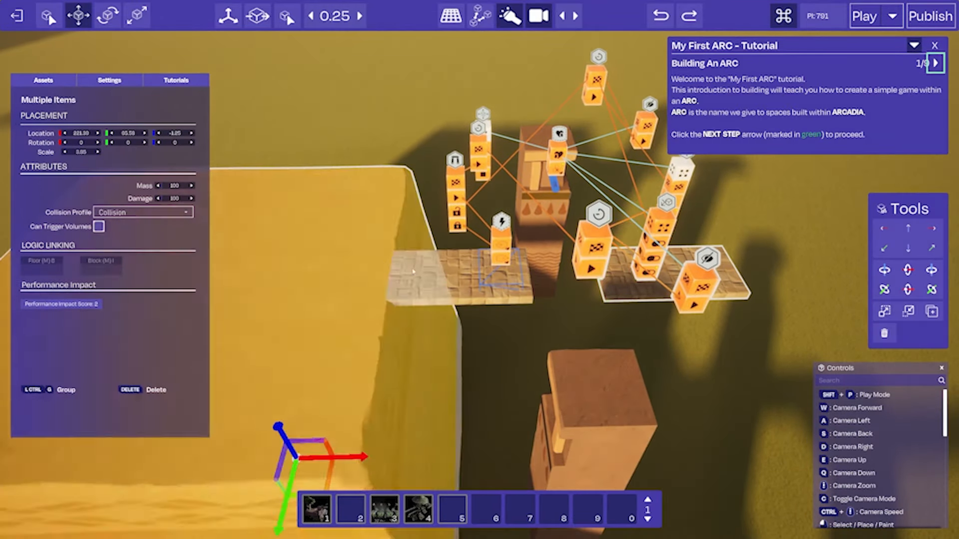
left_click(424, 274, "shift")
key("s")
left_click_drag(436, 243, 220, 230)
key("a")
key("d")
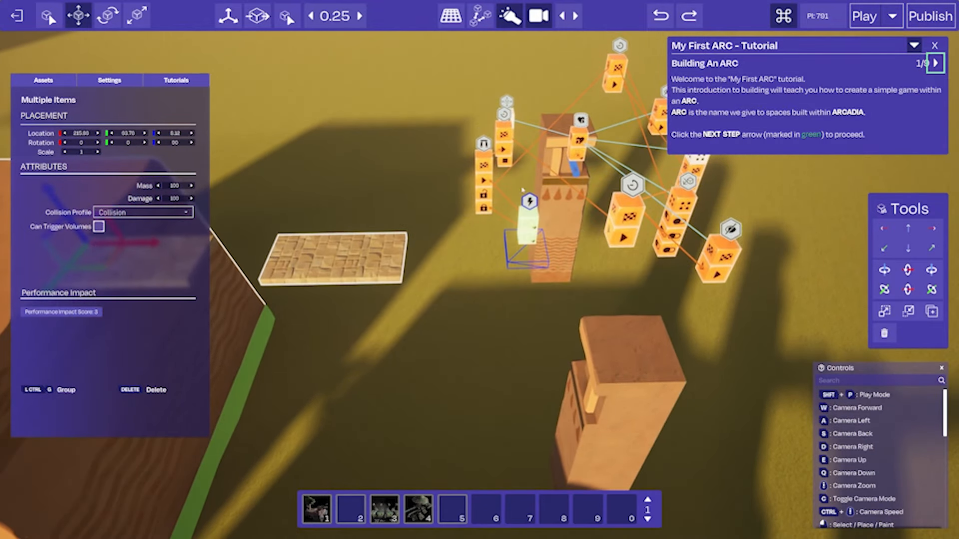
key("d")
left_click(707, 343)
- Select the projectile trap's two pillars together with all its logic nodes and group them
key("s")
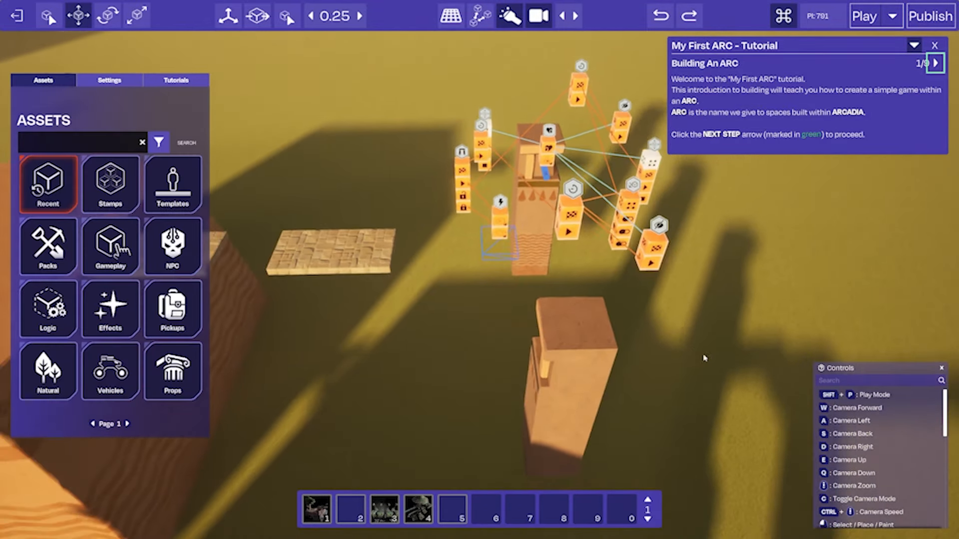
left_click_drag(477, 100, 454, 98)
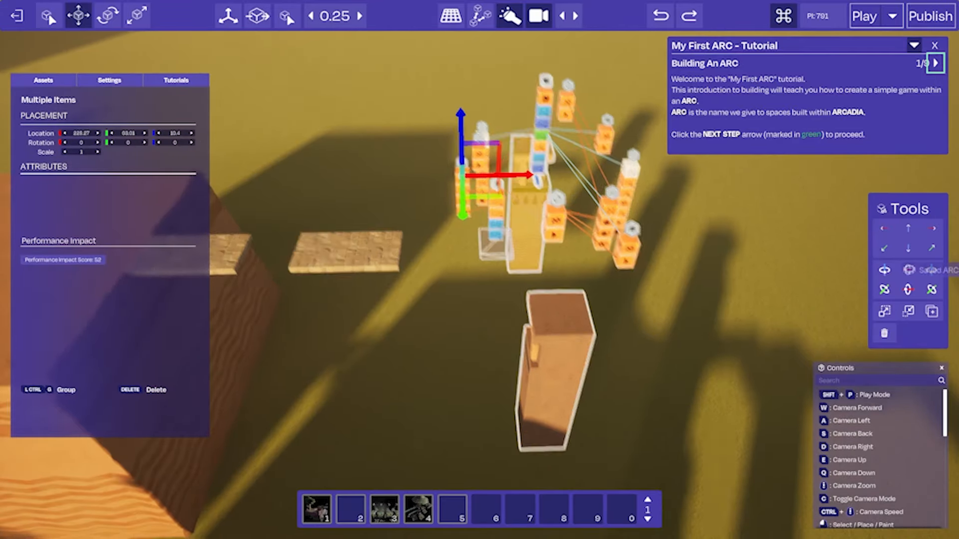
key("w")
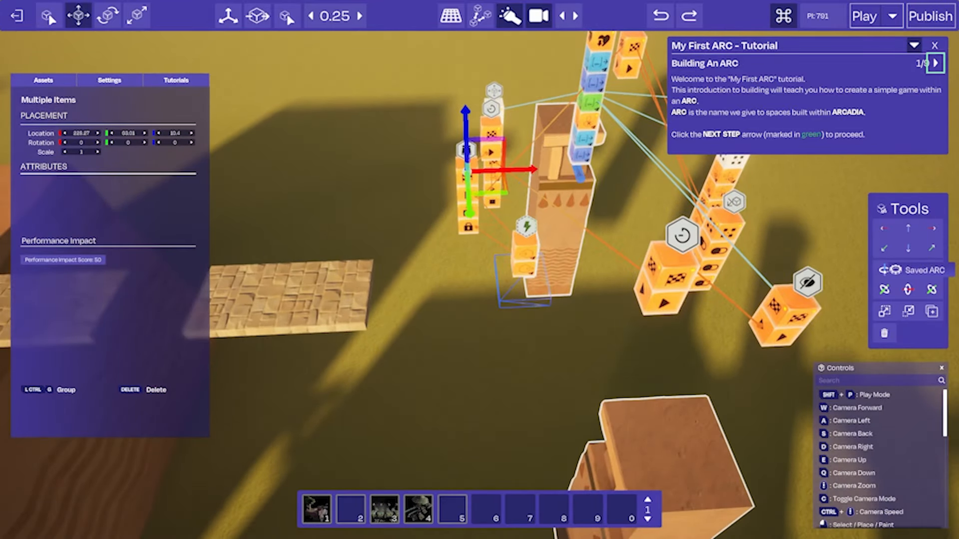
key("a")
right_click_drag(479, 270, 541, 261)
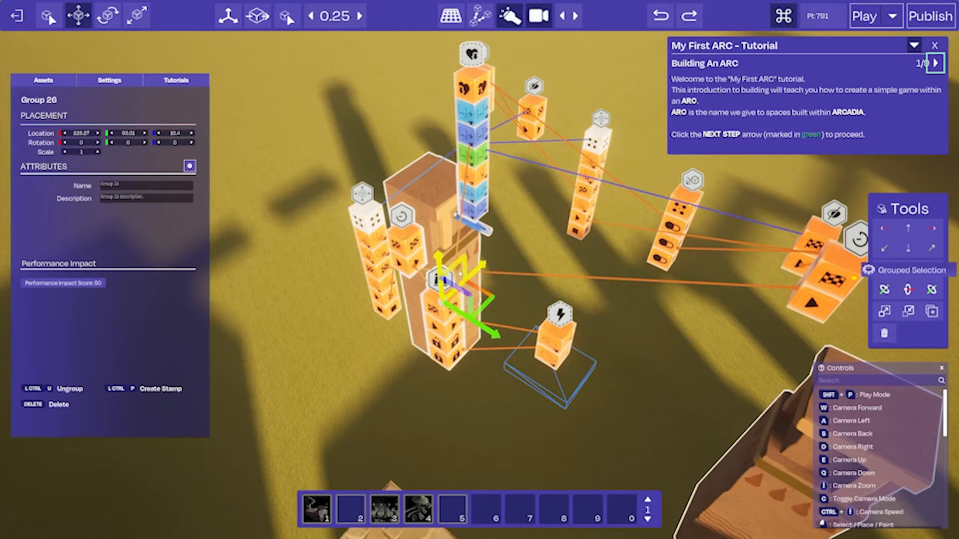
left_click_drag(470, 275, 473, 242)
- Select both stone floor pieces and the large block, and move them together along the red axis to location 222.71, up to the trap
key("s")
right_click_drag(554, 337, 425, 345)
key("s")
left_click(520, 362)
left_click(415, 338)
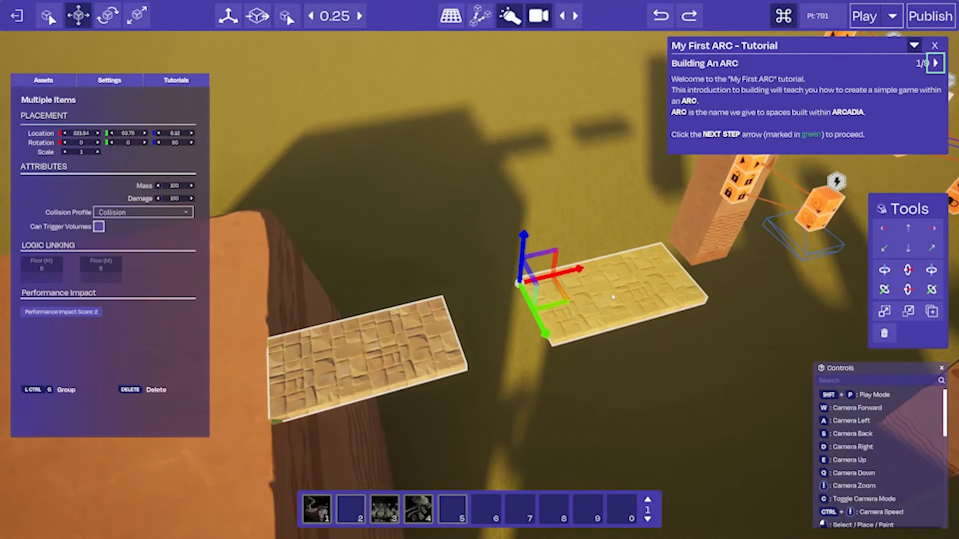
left_click(229, 337, "ctrl")
right_click_drag(230, 336, 510, 335)
key("s")
right_click_drag(403, 438, 530, 436)
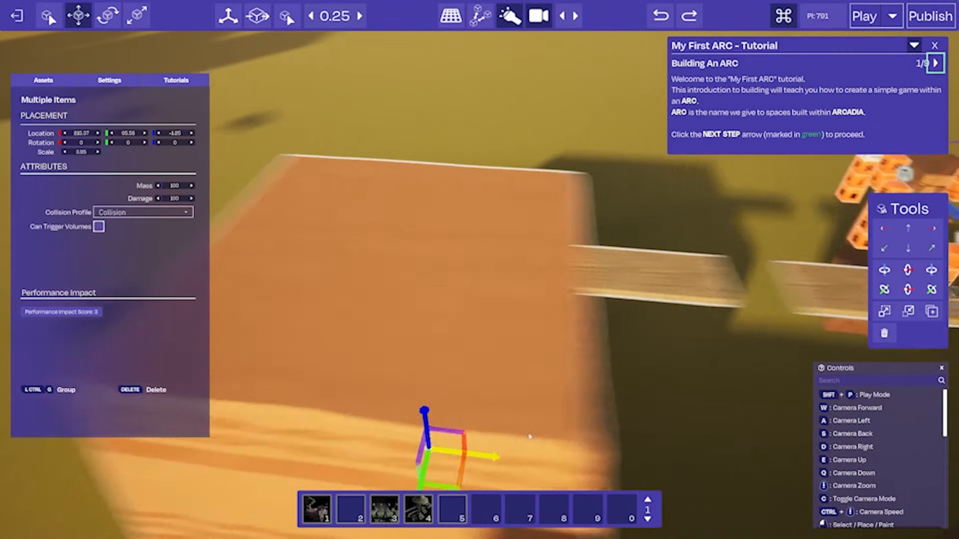
left_click_drag(530, 437, 628, 438)
- Delete the trigger volume above the stone floor piece between the pillars
right_click_drag(628, 438, 657, 301)
key("w")
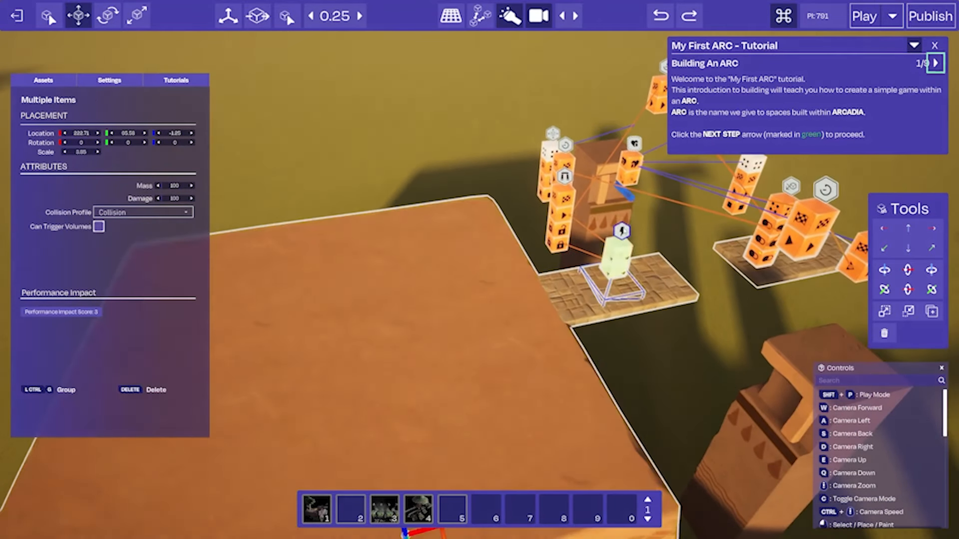
left_click(623, 232)
key("Delete")
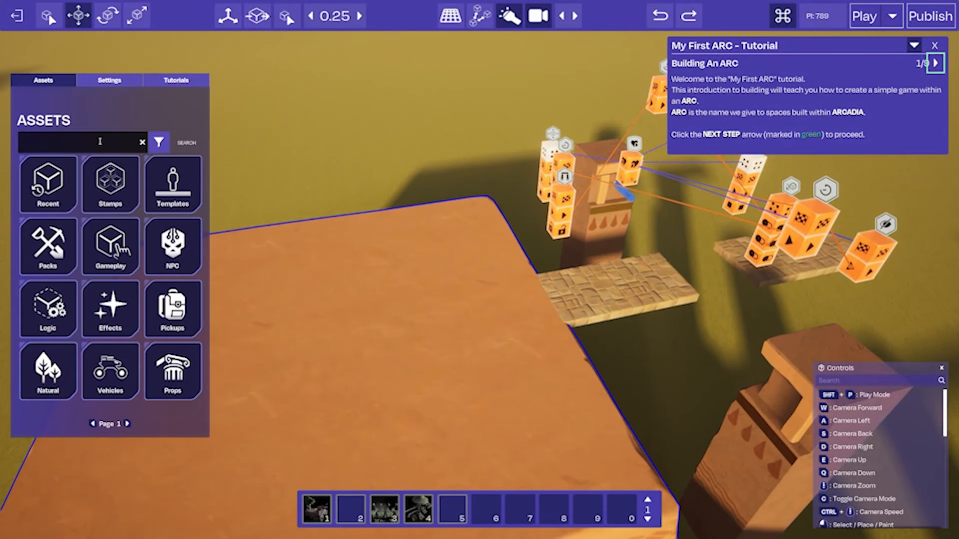
- Search the assets for "pressure", place a Pressure Plate on the stone floor between the pillars and link it to the trap's Gate node
left_click(100, 141)
type("pressure")
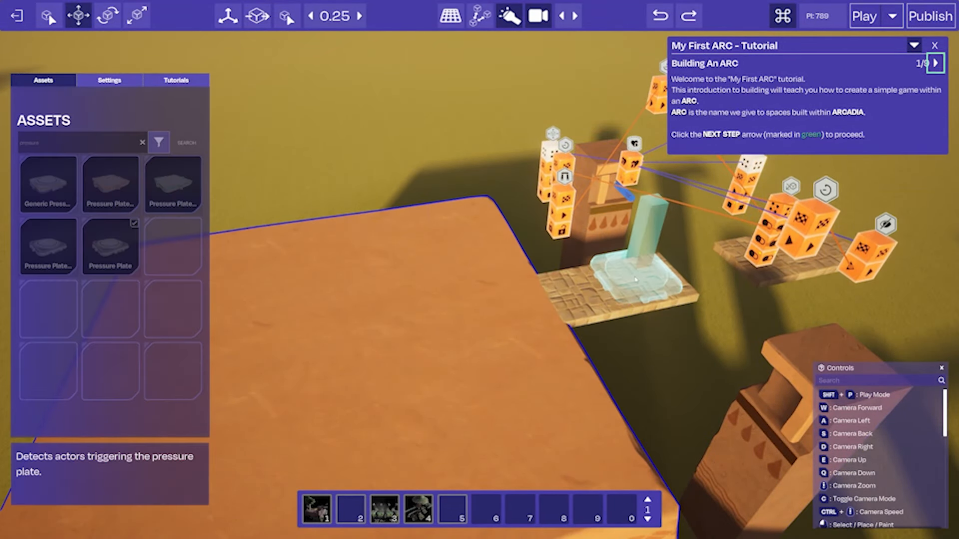
key("w")
right_click_drag(646, 288, 656, 275)
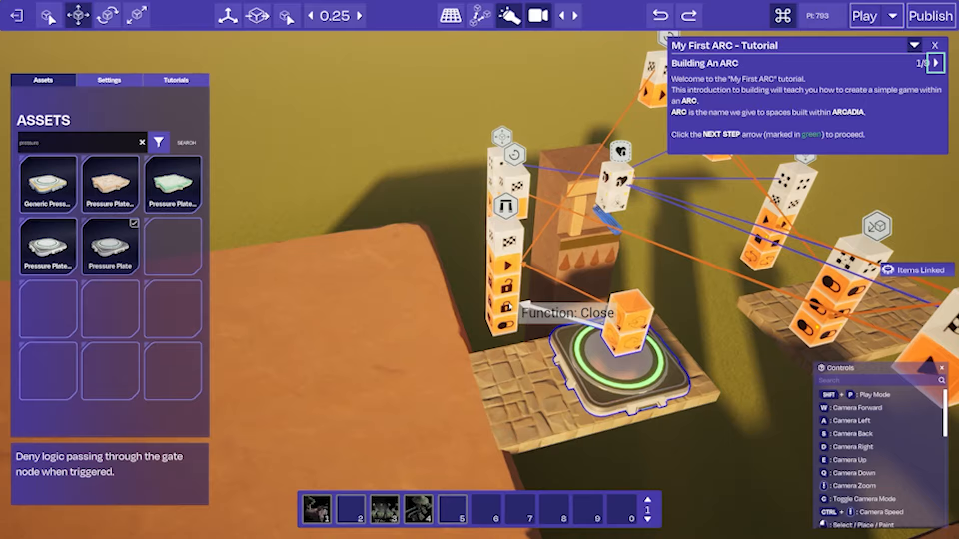
key("a")
right_click_drag(509, 307, 504, 278)
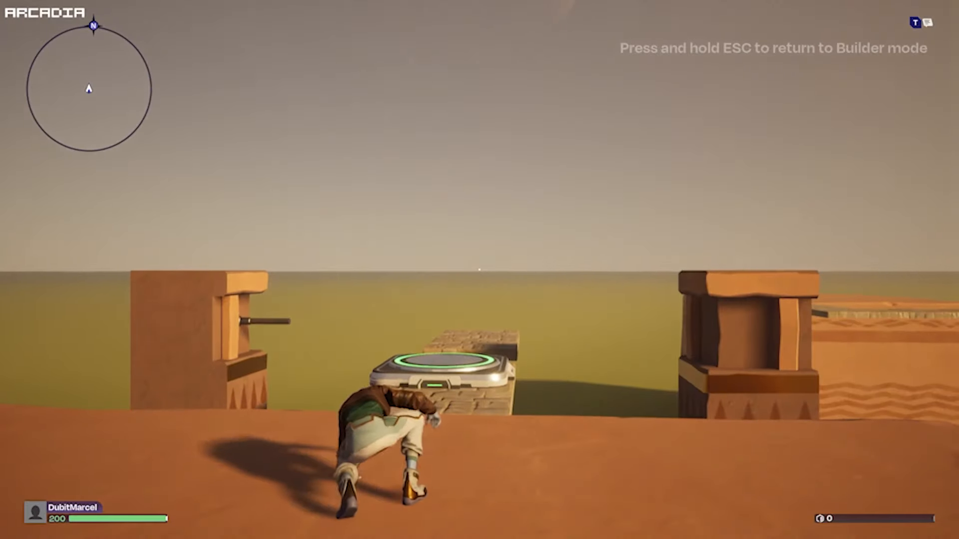
- In play mode, walk and jump on and off the pressure plate to test the projectile trap
key("w")
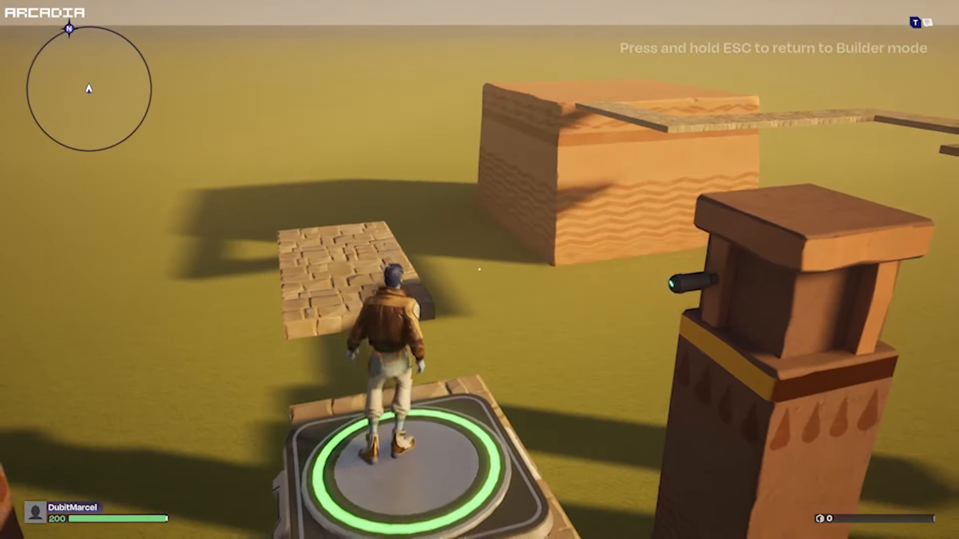
key("s")
key("w")
key("space")
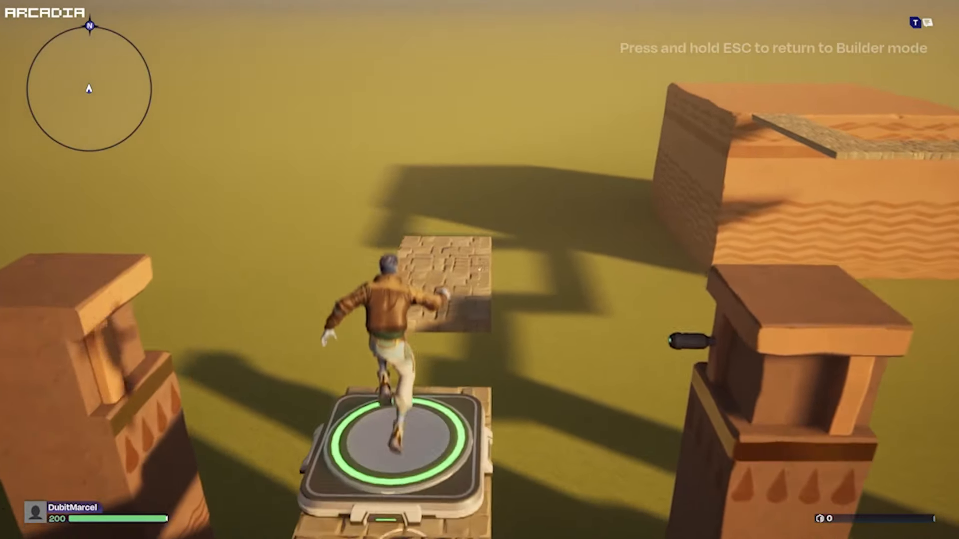
key("s")
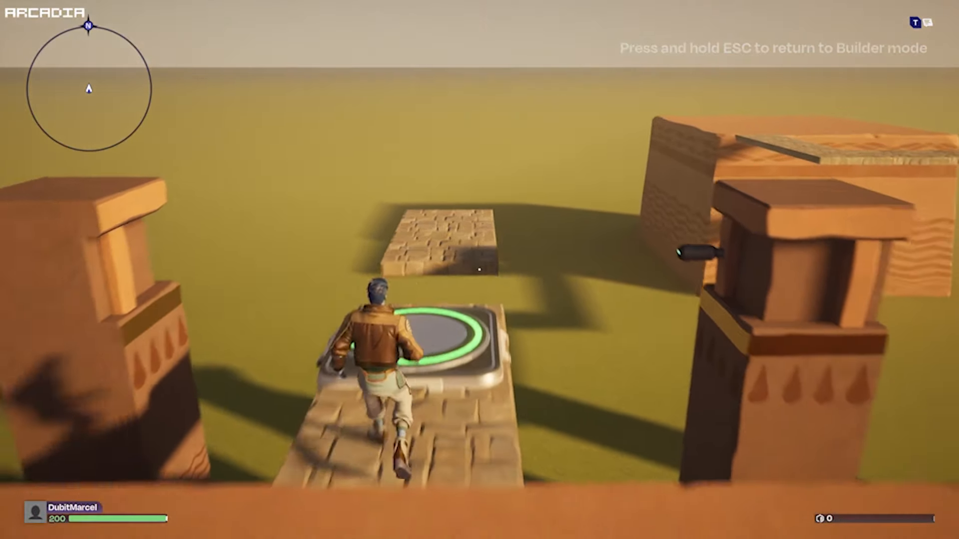
key("w")
key("space")
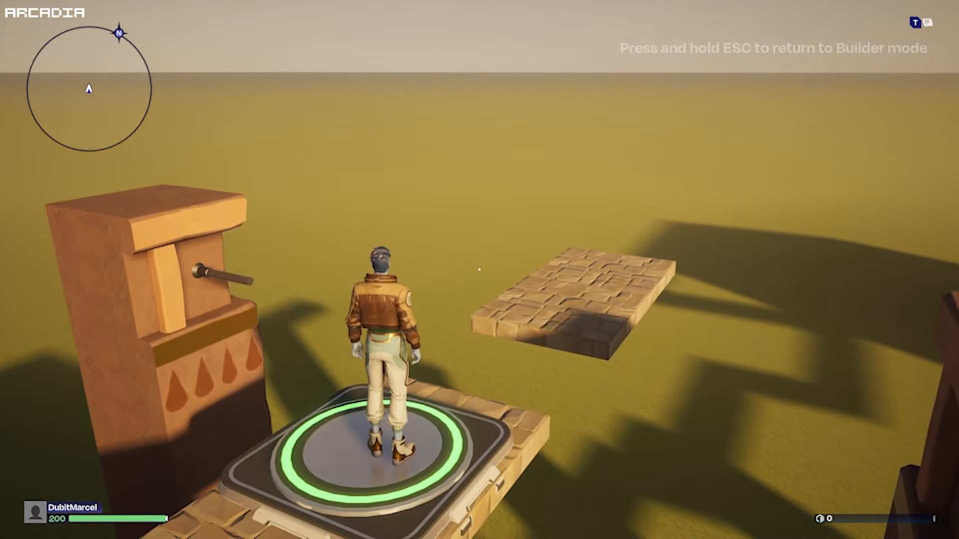
key("s")
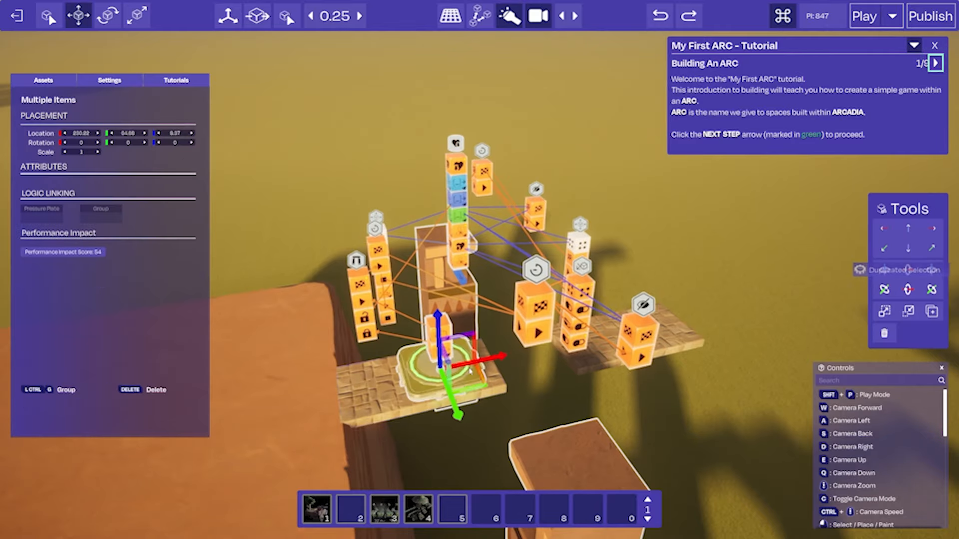
- Move the duplicated trap and pressure plate along the red axis to location 240.77, and duplicate a stone floor piece beneath the plate
key("d")
left_click_drag(566, 338, 577, 339)
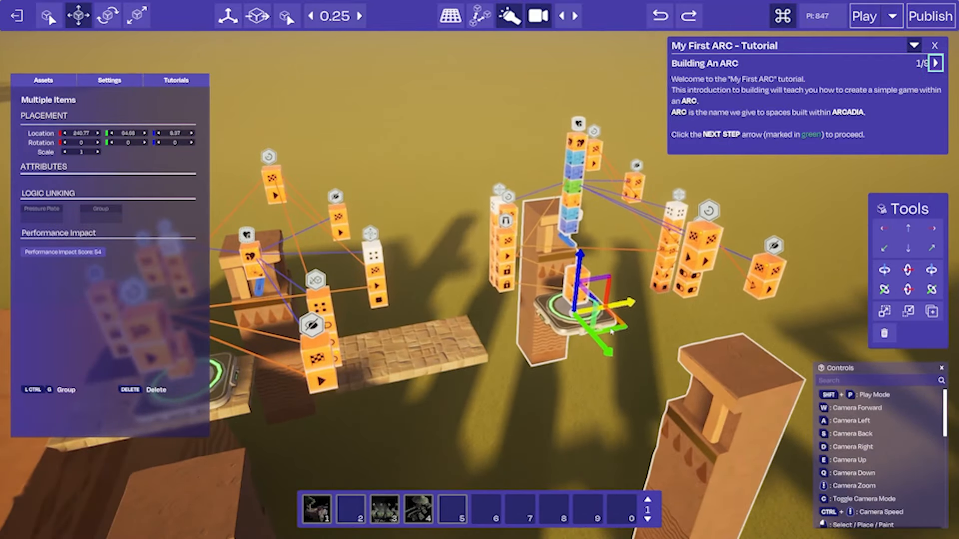
key("d")
left_click_drag(386, 340, 480, 328, "alt")
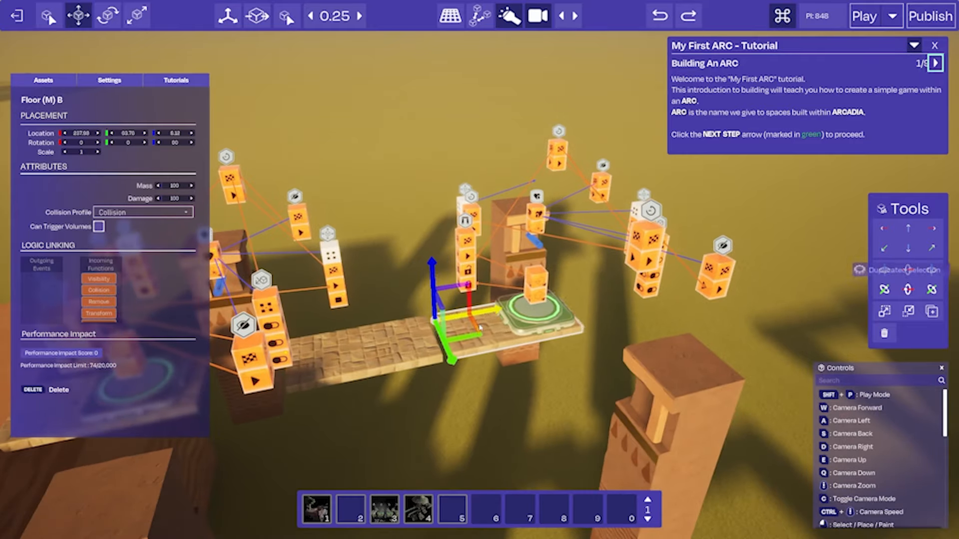
key("d")
right_click_drag(512, 325, 506, 363)
key("a")
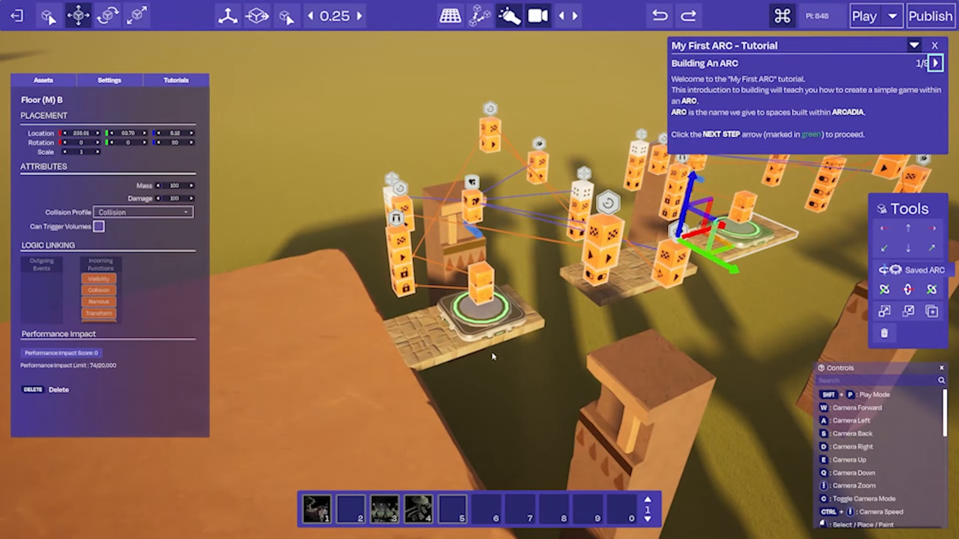
- Examine the original trap's logic nodes and the stone floor path up close
right_click_drag(492, 357, 438, 315)
key("w")
key("d")
key("s")
key("a")
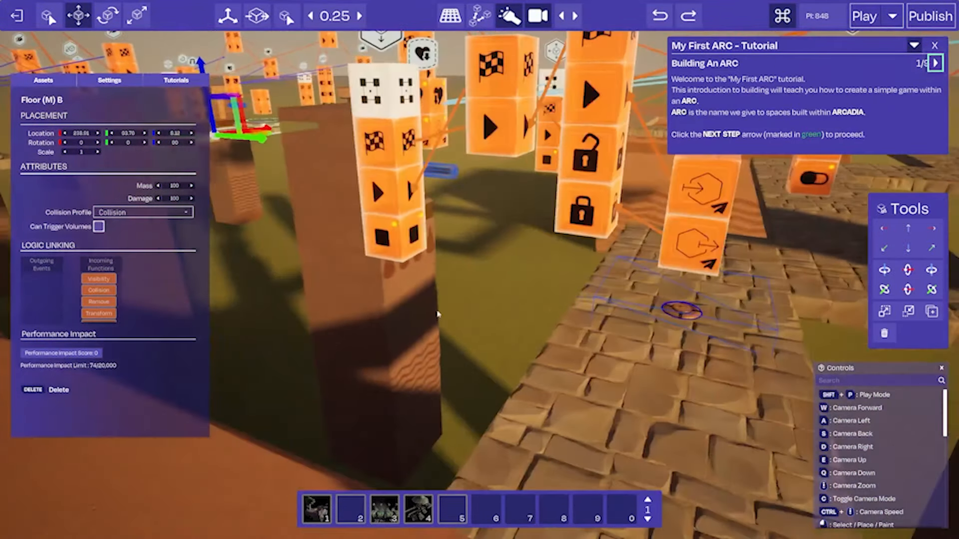
right_click_drag(695, 275, 714, 259)
key("e")
key("s")
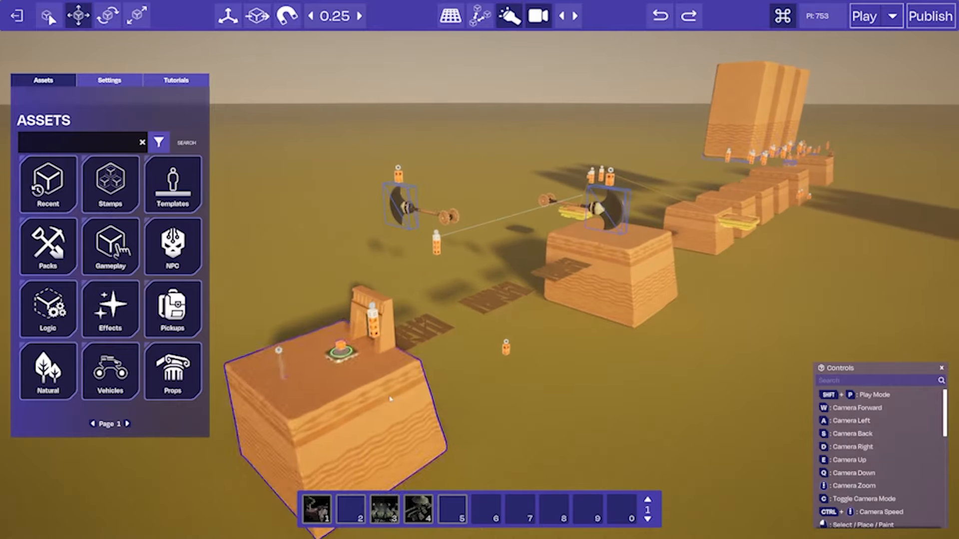
- Survey the obstacle course from the starting block, past the moving platforms, to the blocks at the far end
left_click(391, 400)
key("w")
key("d")
left_click(544, 344)
left_click(530, 367)
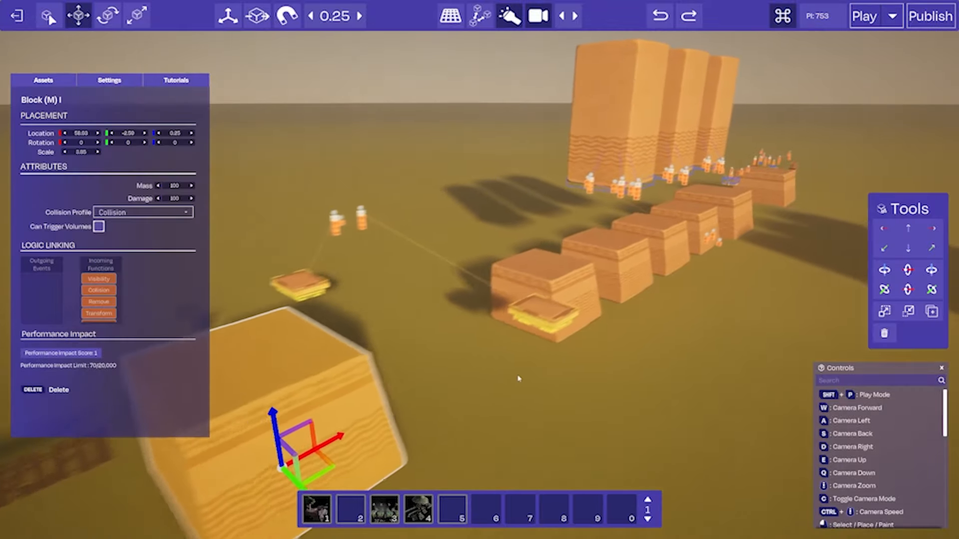
key("w")
mouse_move(518, 378)
right_mouse_down()
mouse_move(504, 400)
mouse_move(513, 385)
right_mouse_up()
key("d")
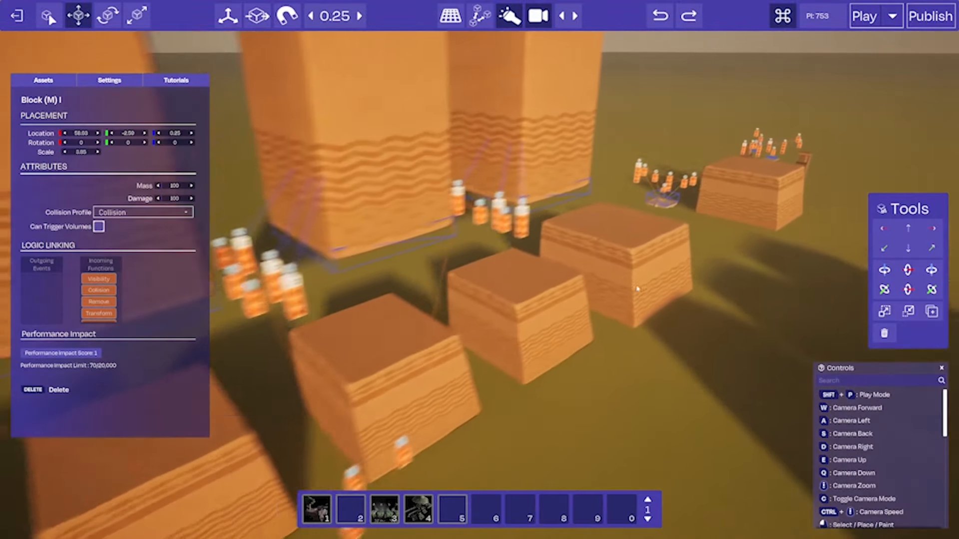
left_click(638, 288)
key("d")
key("w")
right_click_drag(640, 327, 636, 334)
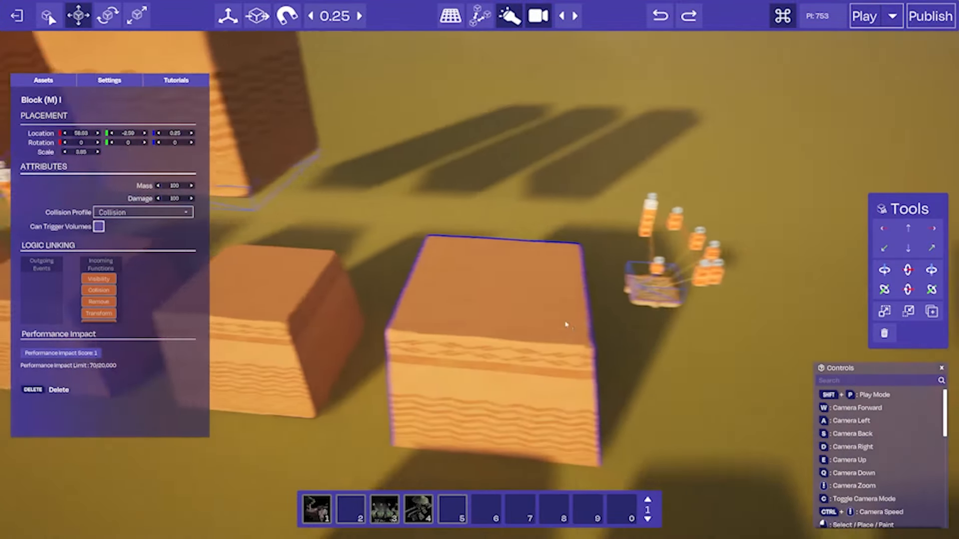
key("d")
right_click_drag(566, 325, 643, 346)
key("w")
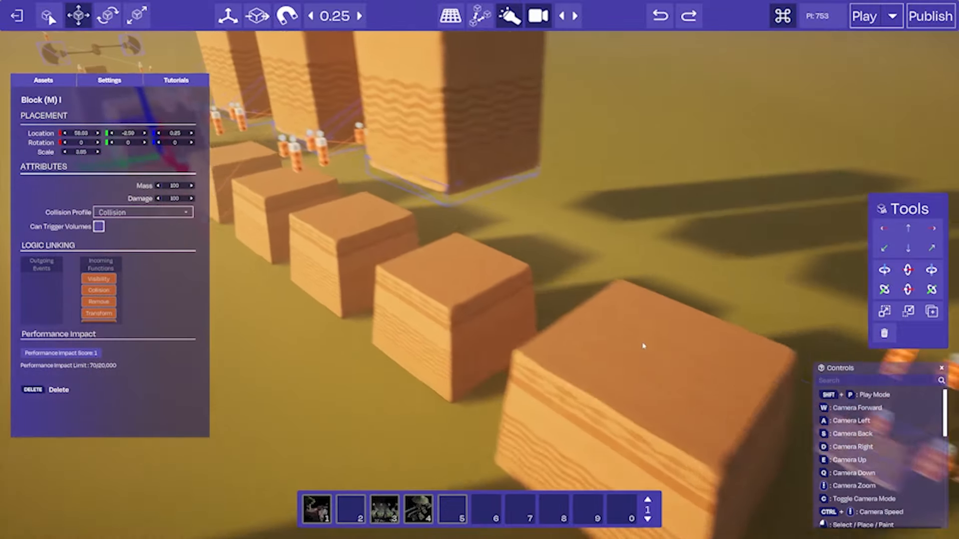
- Look back along the row of blocks to the starting block with the pressure plate
left_click(736, 390)
mouse_move(736, 390)
right_mouse_down()
mouse_move(749, 392)
mouse_move(736, 387)
right_mouse_up()
key("w")
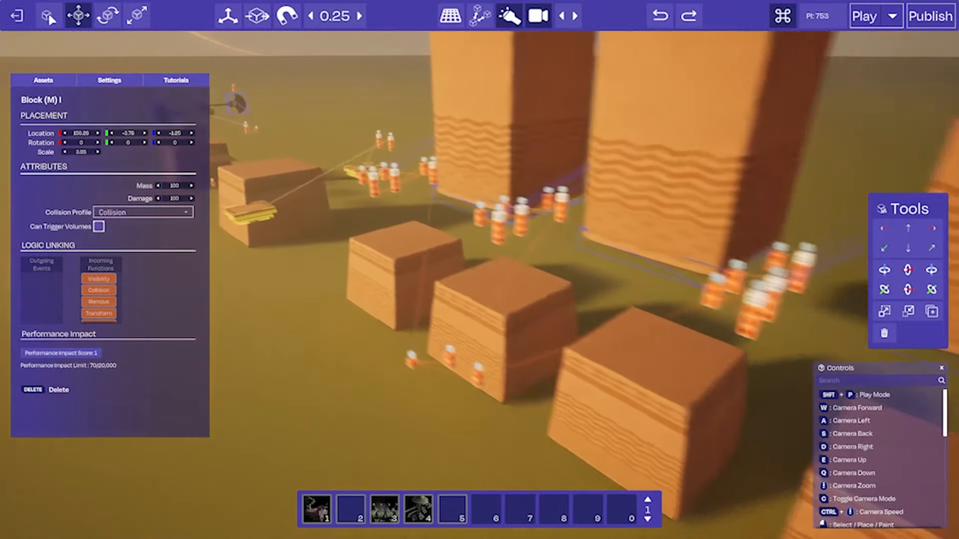
key("w")
key("a")
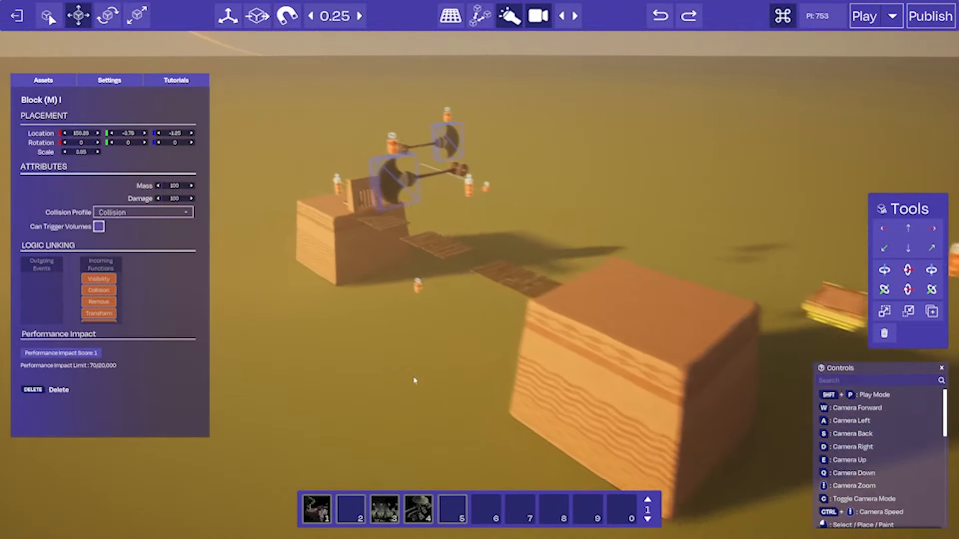
key("w")
key("a")
right_click_drag(432, 383, 436, 400)
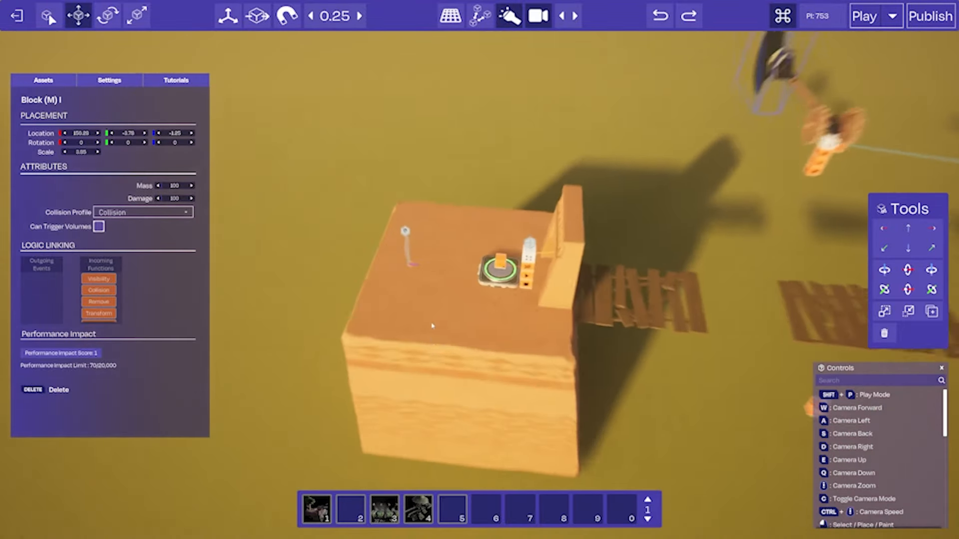
- Examine the Player Spawn Point on the starting block and the swinging axes over the wooden planks
right_click_drag(403, 202, 314, 330)
key("d")
key("s")
key("w")
key("s")
key("w")
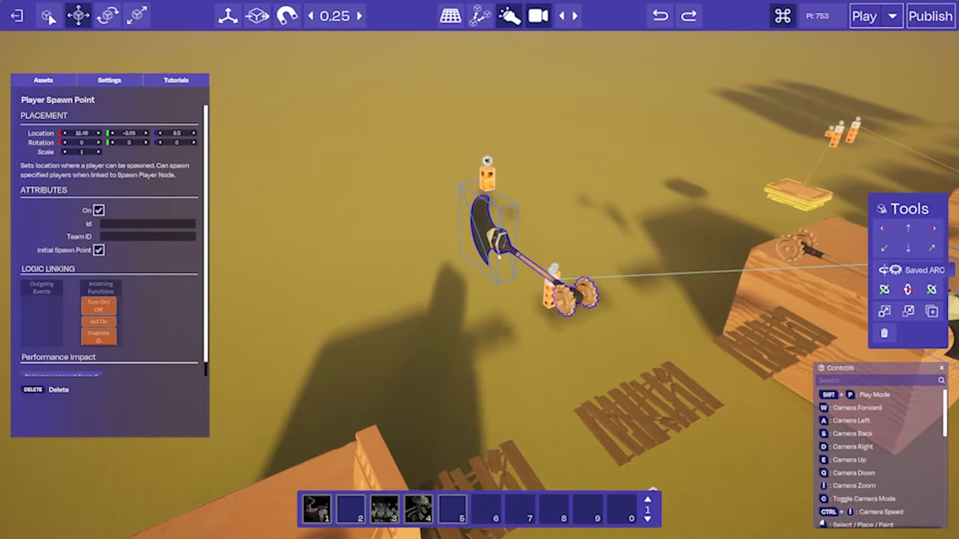
key("s")
right_click_drag(528, 302, 680, 366)
key("w")
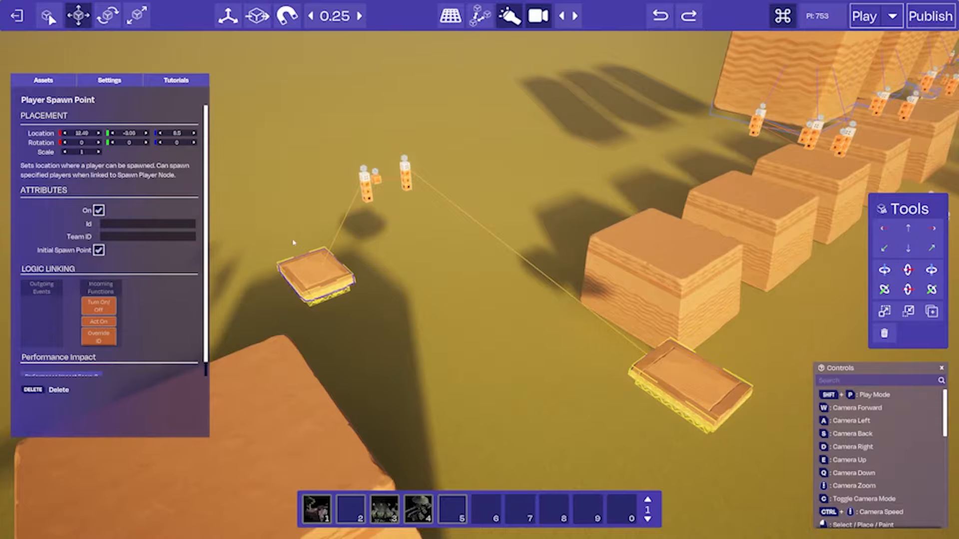
- Review the moving platforms and the row of blocks, continuing to the ornate floor platform with its trigger
key("w")
right_click_drag(680, 366, 616, 290)
key("d")
key("s")
key("d")
key("d")
key("w")
key("w")
key("d")
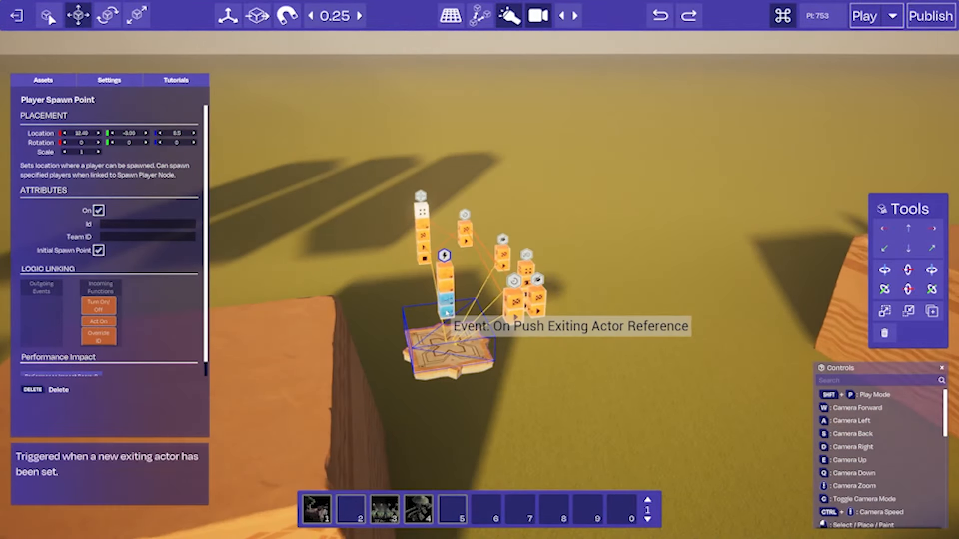
- Inspect the grouped ornate floor platform, its trigger volume and its surrounding logic nodes
key("a")
right_click_drag(481, 355, 554, 350)
left_click_drag(577, 288, 585, 291)
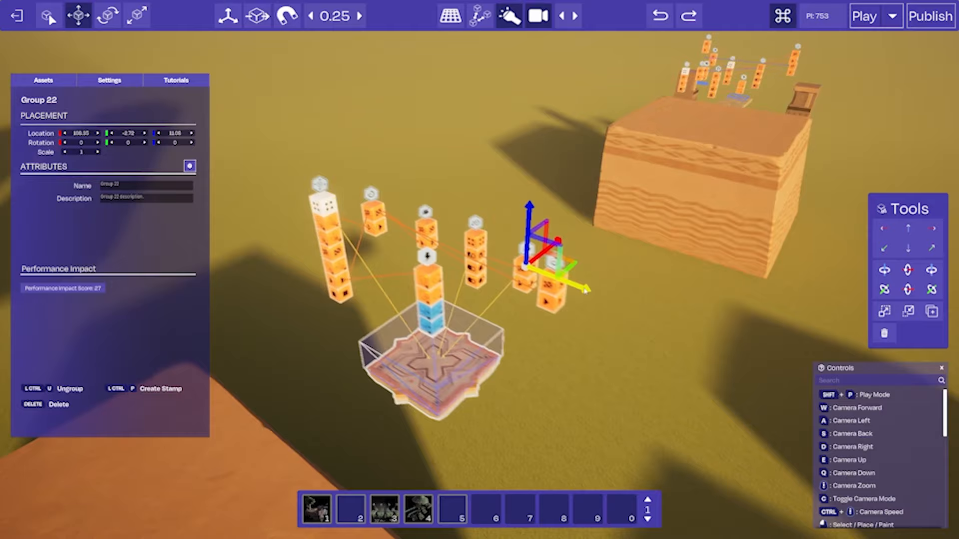
key("a")
mouse_move(559, 285)
right_mouse_down()
mouse_move(599, 302)
mouse_move(634, 295)
mouse_move(567, 296)
right_mouse_up()
key("d")
left_click(567, 295)
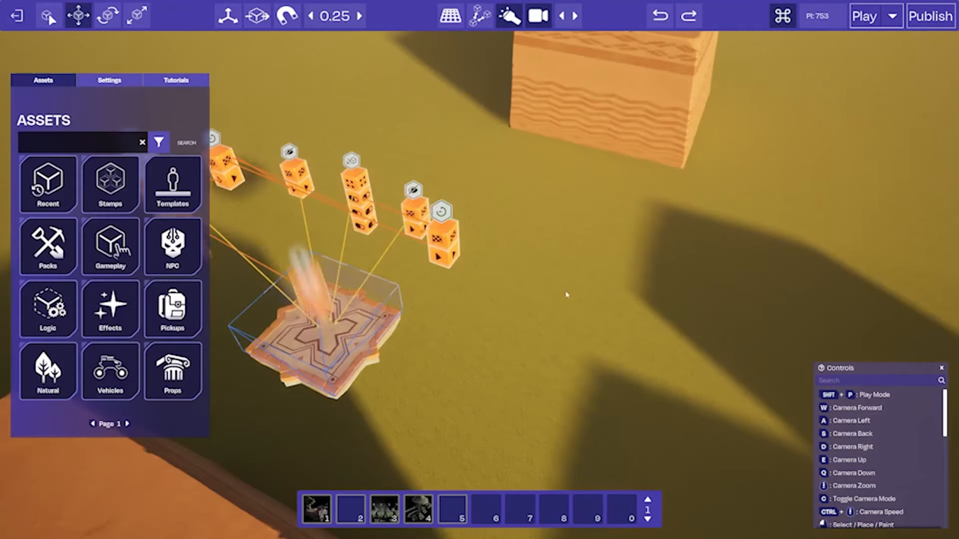
left_click(355, 323)
key("a")
left_click(609, 252)
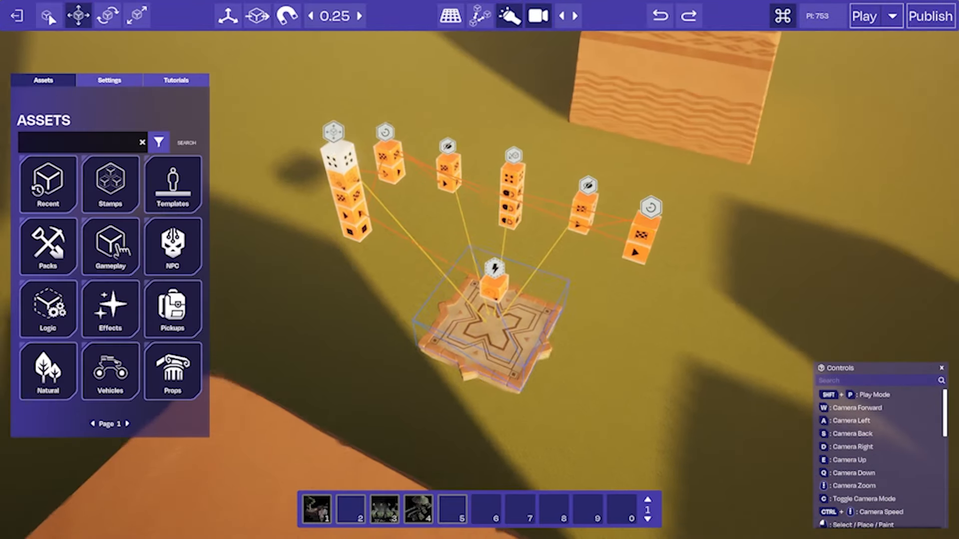
- Duplicate the ornate floor platform group with its logic nodes and move the copy along the red axis to location 172.72
key("d")
right_click_drag(610, 252, 559, 270)
left_click(496, 340)
right_click_drag(660, 260, 610, 251)
left_click_drag(592, 211, 670, 218)
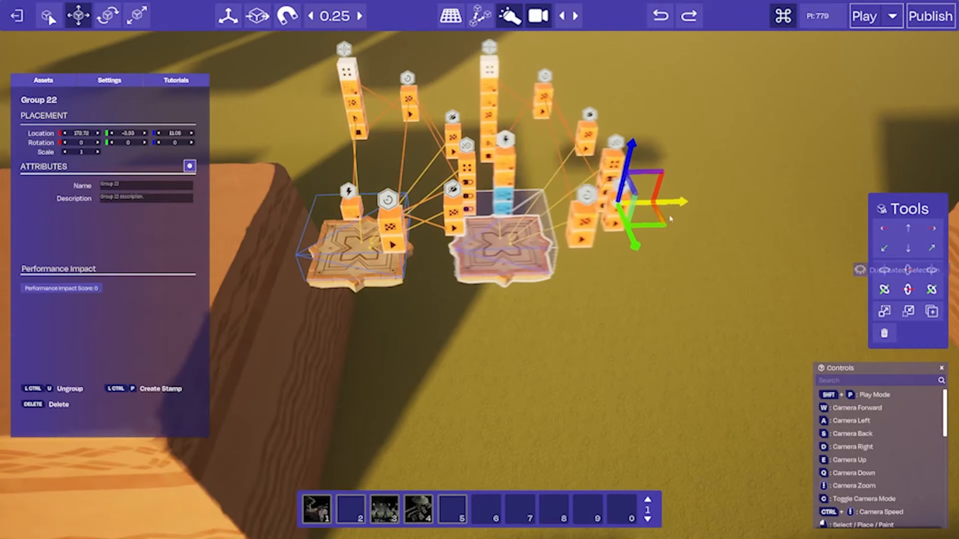
- Add two more copies of the ornate floor platform group with its logic, spaced along the red axis toward the next block
key("d")
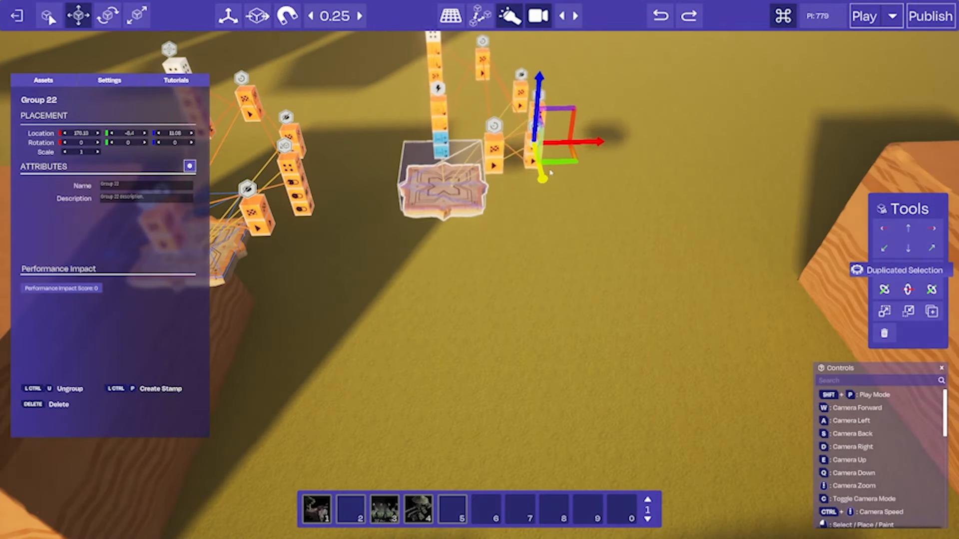
left_click_drag(600, 145, 723, 258)
key("s")
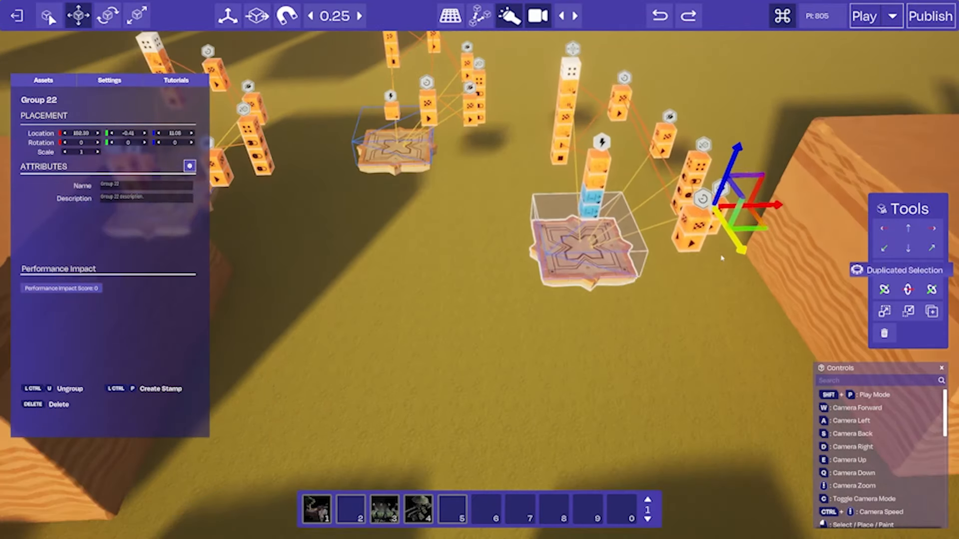
key("d")
key("d")
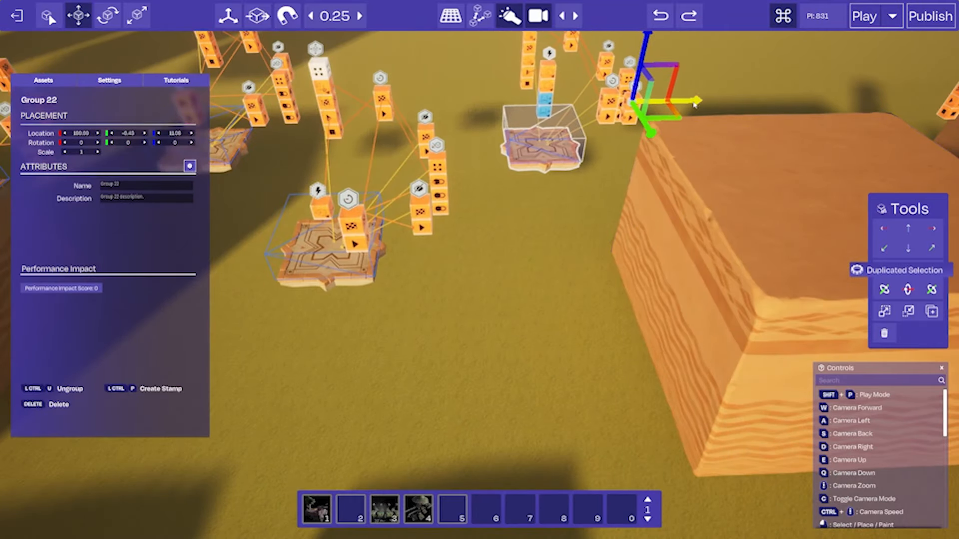
left_click_drag(694, 105, 697, 105)
key("d")
- Duplicate the pillar-and-plank trap group with its logic three times along the red axis, placing the last copy at location 227.02
right_click_drag(697, 104, 546, 204)
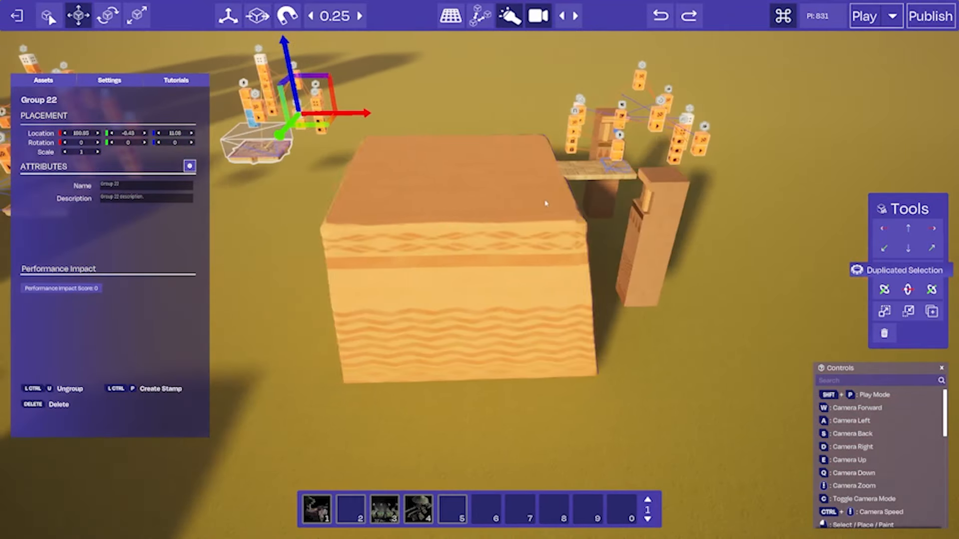
key("w")
mouse_move(519, 236)
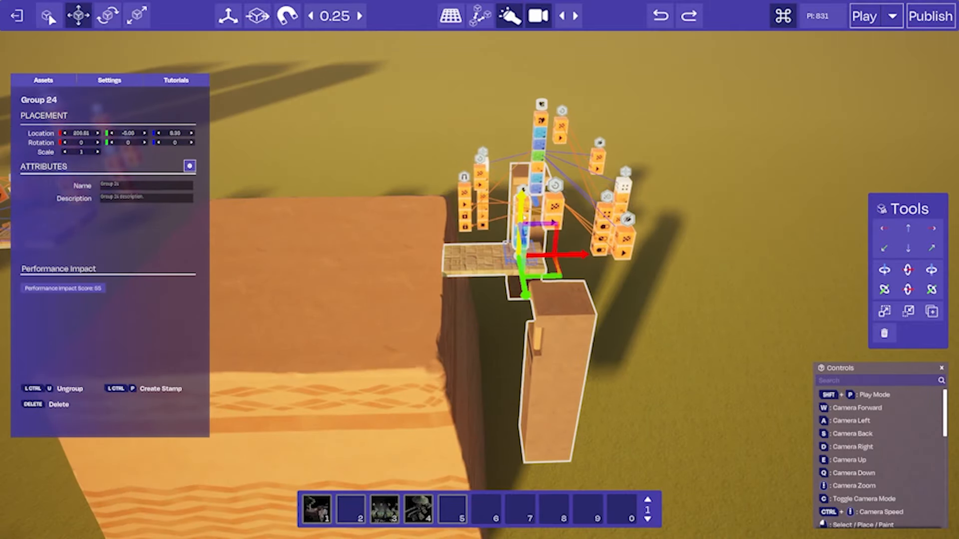
key("d")
key("ctrl+d")
left_click_drag(514, 253, 708, 246)
key("ctrl+d")
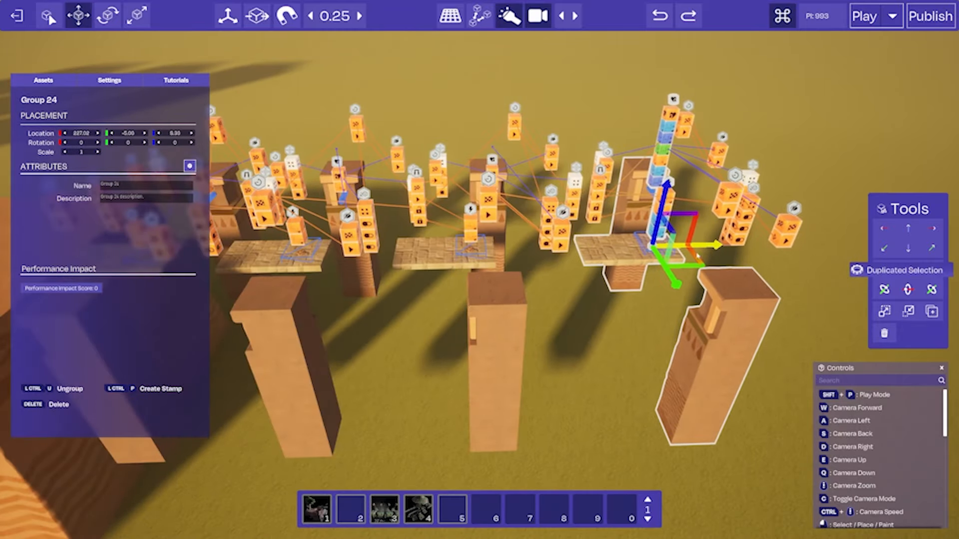
- Stagger the copied pillar-and-plank trap groups sideways along the green axis so the planks are out of line
key("d")
right_click_drag(697, 256, 395, 262)
mouse_move(391, 260)
left_mouse_down()
mouse_move(461, 249)
mouse_move(395, 243)
left_mouse_up()
key("a")
key("w")
left_click(399, 219)
key("ctrl+d")
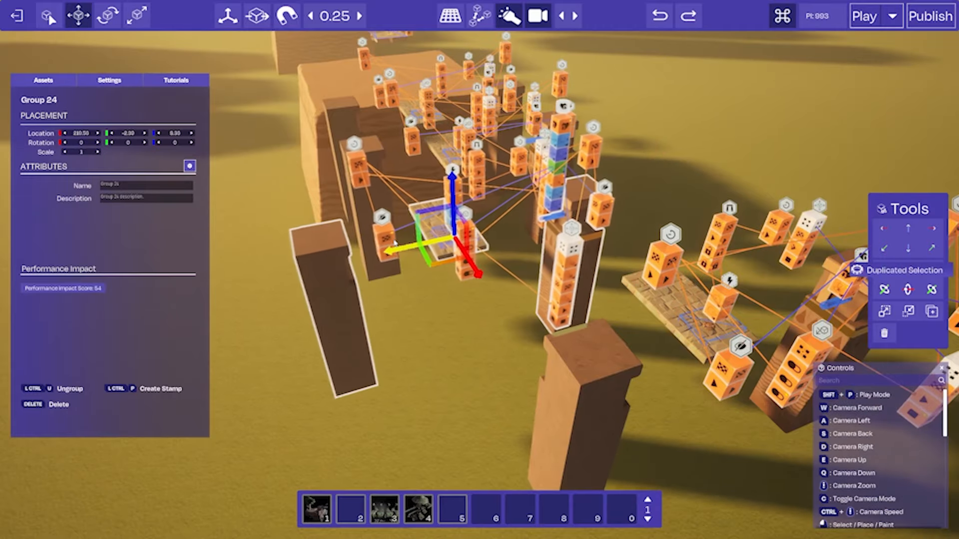
key("w")
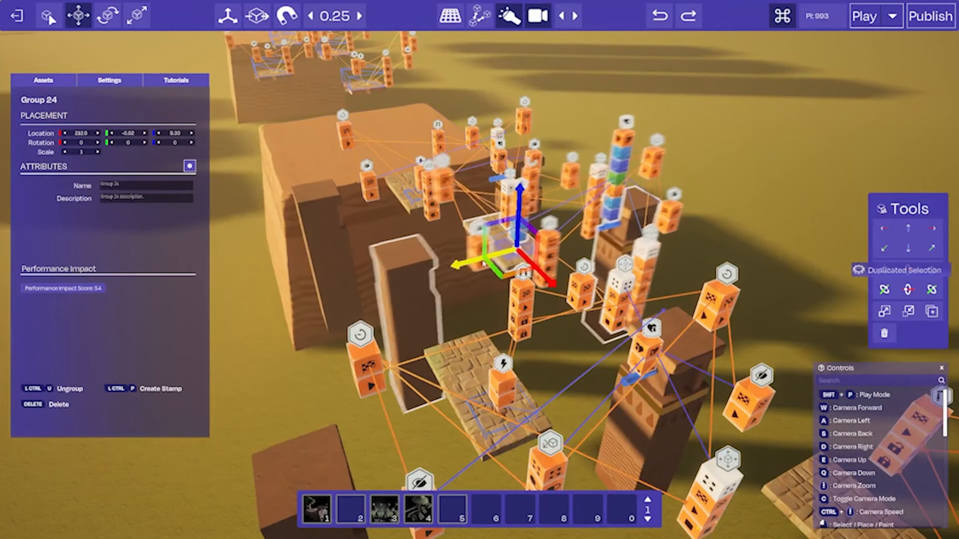
left_click_drag(489, 263, 485, 264)
- Duplicate the Block (M) I before the pillar traps and move the copy beyond them to location 240.13
key("a")
right_click_drag(486, 264, 899, 214)
key("w")
key("w")
right_click_drag(515, 269, 620, 324)
left_click(516, 325)
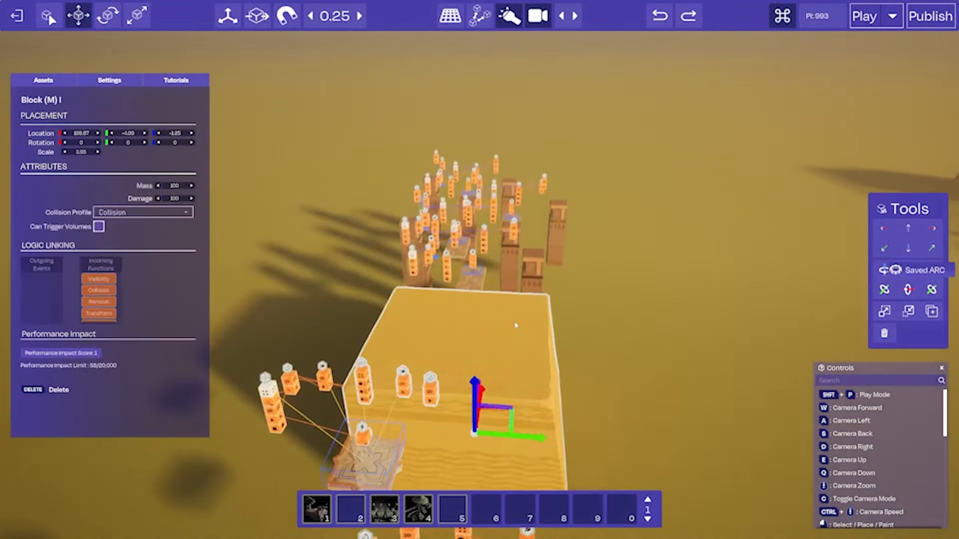
mouse_move(516, 325)
right_mouse_down()
mouse_move(474, 374)
mouse_move(504, 340)
right_mouse_up()
key("ctrl+d")
key("w")
left_click_drag(506, 331, 604, 244)
right_click_drag(605, 245, 654, 300)
key("d")
- Return to the start of the course and select the Box Damage Volume lying beneath the first blocks
key("w")
key("a")
key("w")
key("w")
key("a")
key("a")
right_click_drag(479, 270, 709, 272)
right_click_drag(569, 272, 509, 254)
key("d")
key("d")
right_click_drag(467, 228, 548, 247)
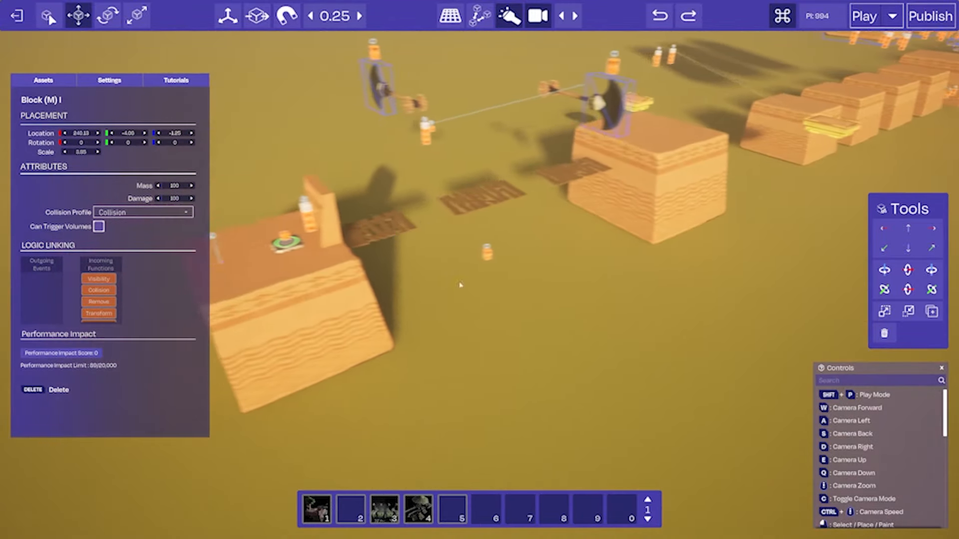
right_click_drag(459, 285, 568, 327)
left_click(522, 348)
right_click_drag(523, 348, 525, 220)
key("a")
key("w")
- Duplicate the Box Damage Volume repeatedly along the red axis so that copies lie beneath the whole course up to the last block
key("s")
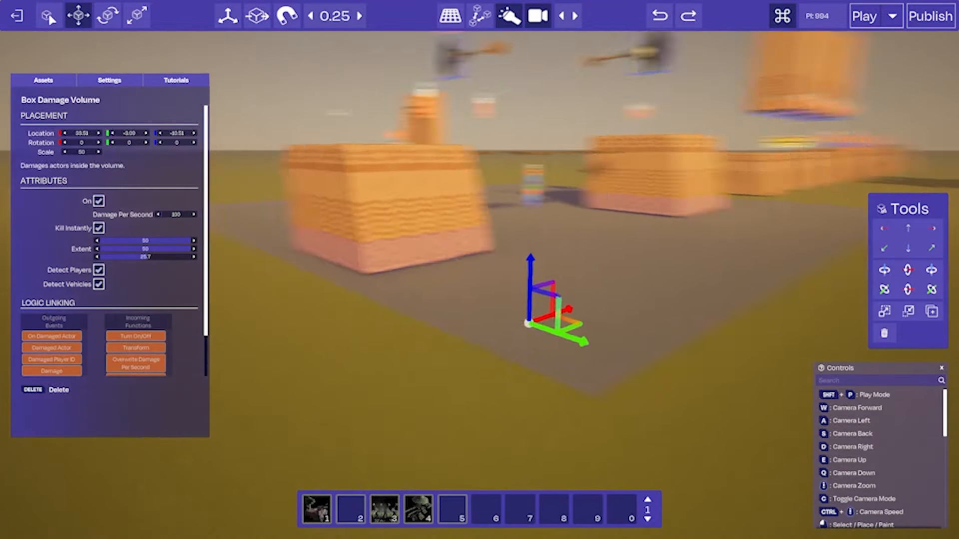
key("d")
right_click_drag(453, 282, 465, 382)
key("e")
key("s")
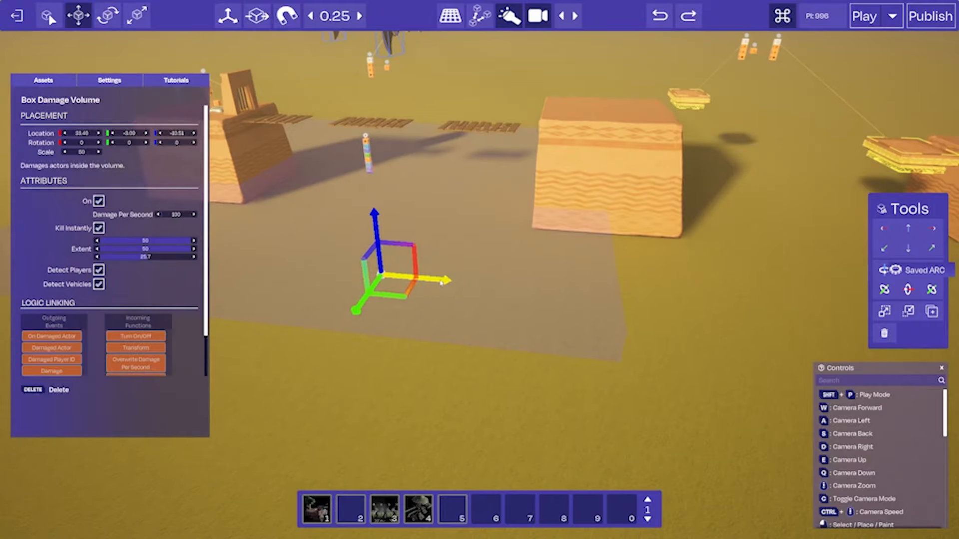
left_click_drag(441, 282, 801, 303)
key("ctrl+d")
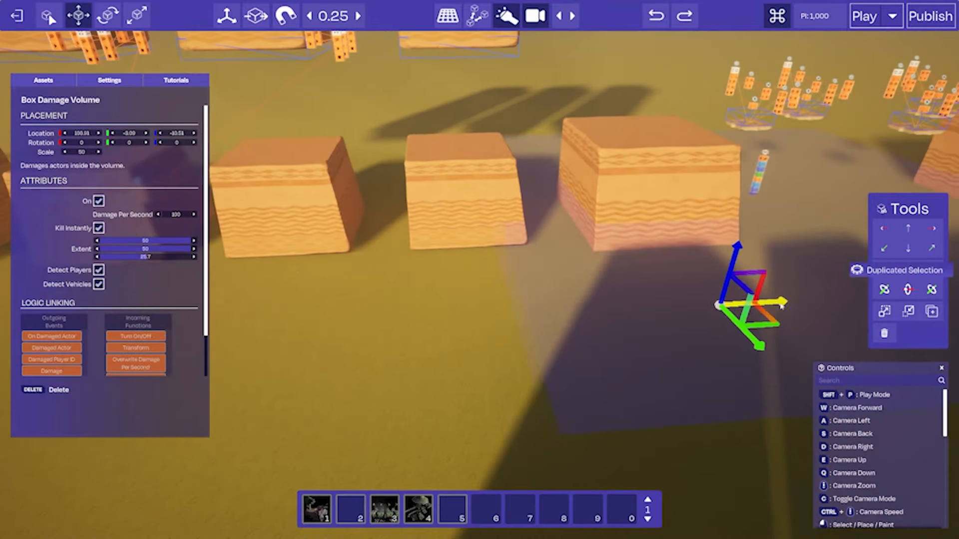
right_click_drag(777, 306, 767, 306)
left_click_drag(507, 311, 797, 259)
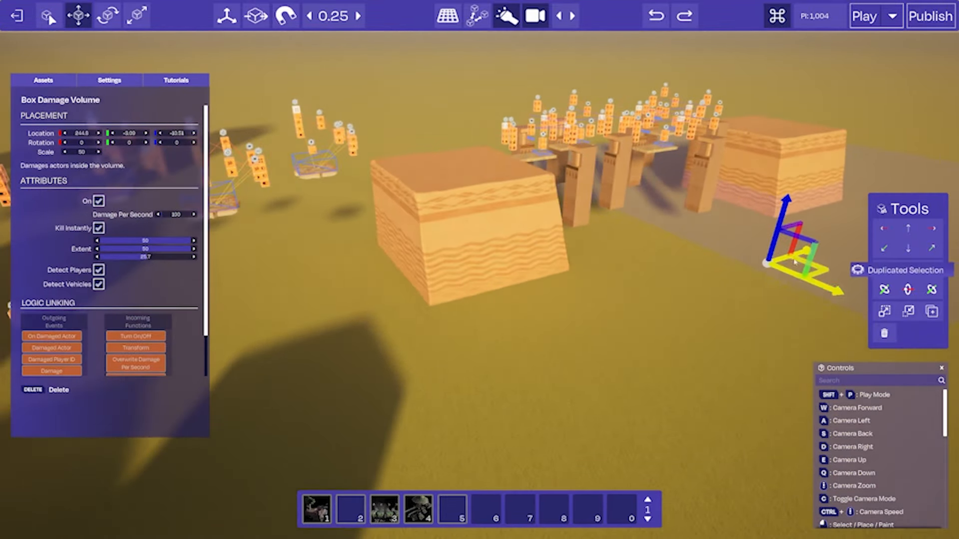
right_click_drag(795, 261, 525, 321)
- Search the assets for lava and place a Lava Cube (S) A on the ground beside the row of blocks
key("w")
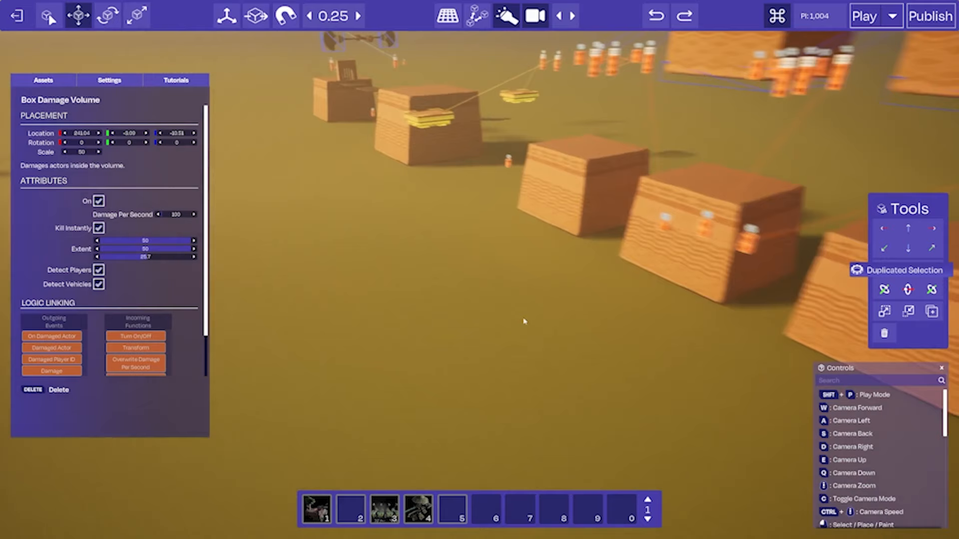
left_click(61, 81)
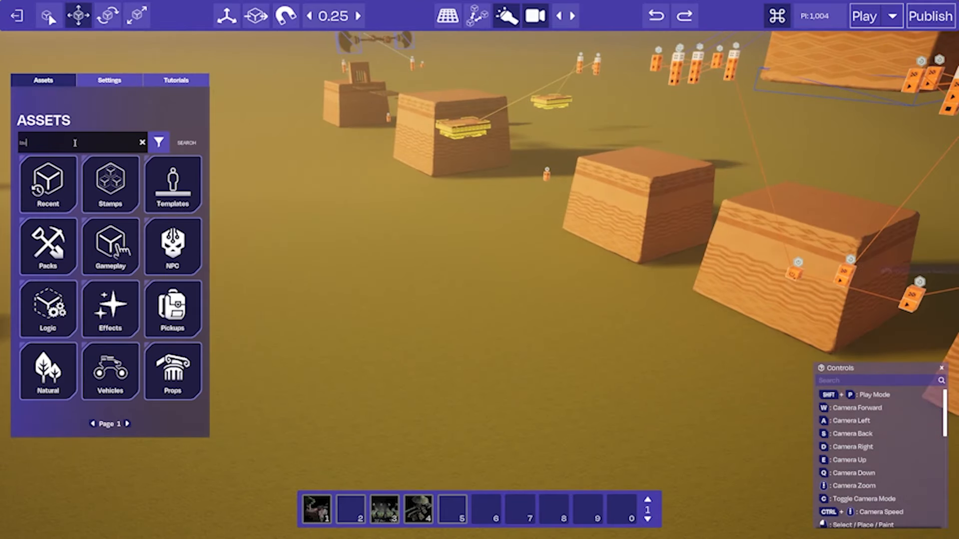
key("Return")
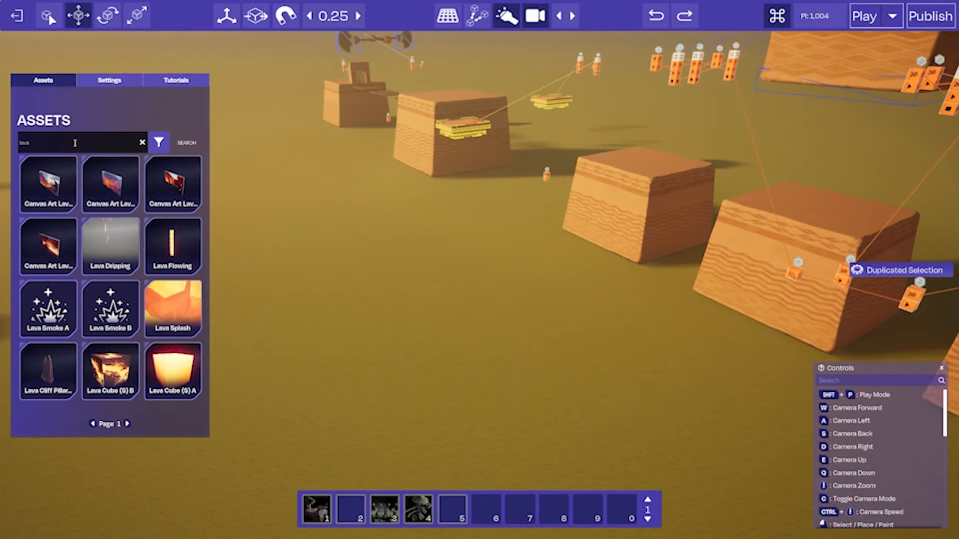
left_click(198, 370)
key("Escape")
key("w")
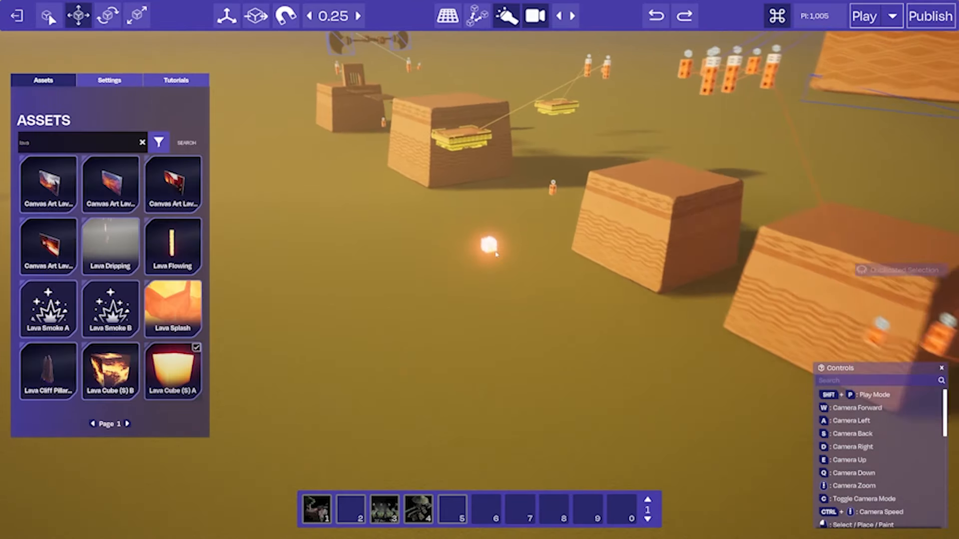
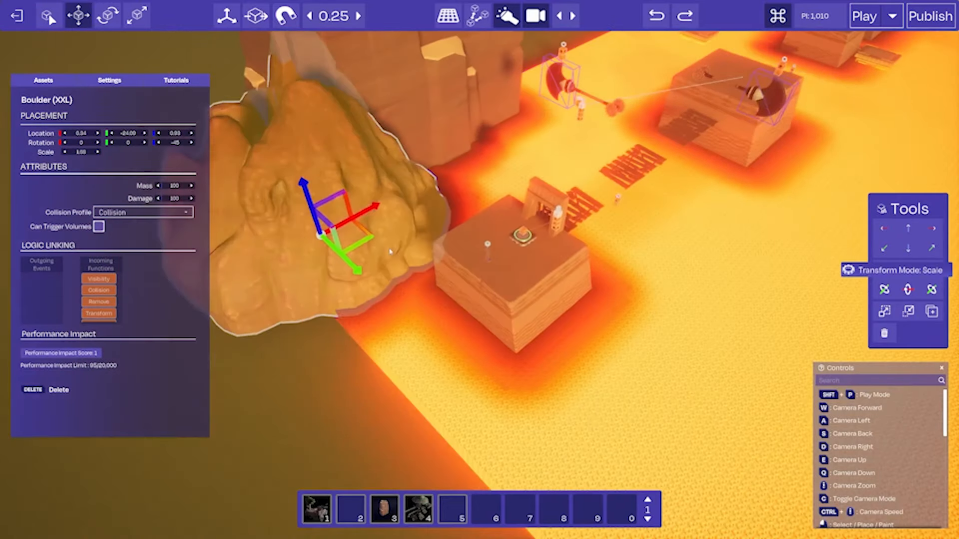
- Adjust the Boulder (XXL) at the lava's edge, and move the Boulder (XXXL) beside it lower and farther back from the course
left_click_drag(387, 278, 321, 248)
right_click_drag(321, 248, 425, 230)
left_click(525, 199)
right_click_drag(535, 280, 548, 414)
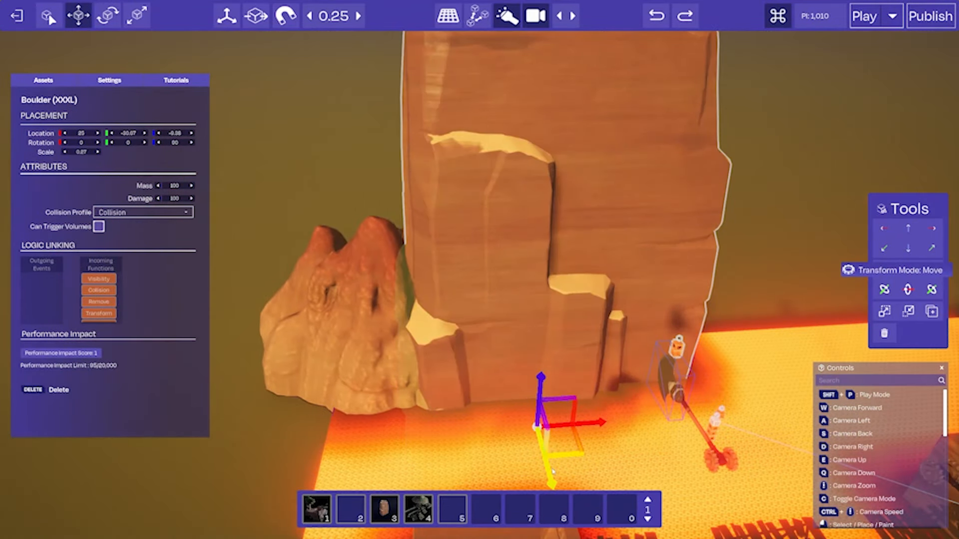
left_click_drag(553, 470, 541, 433)
key("s")
right_click_drag(541, 430, 500, 344)
left_click_drag(495, 375, 495, 452)
left_click_drag(545, 473, 517, 467)
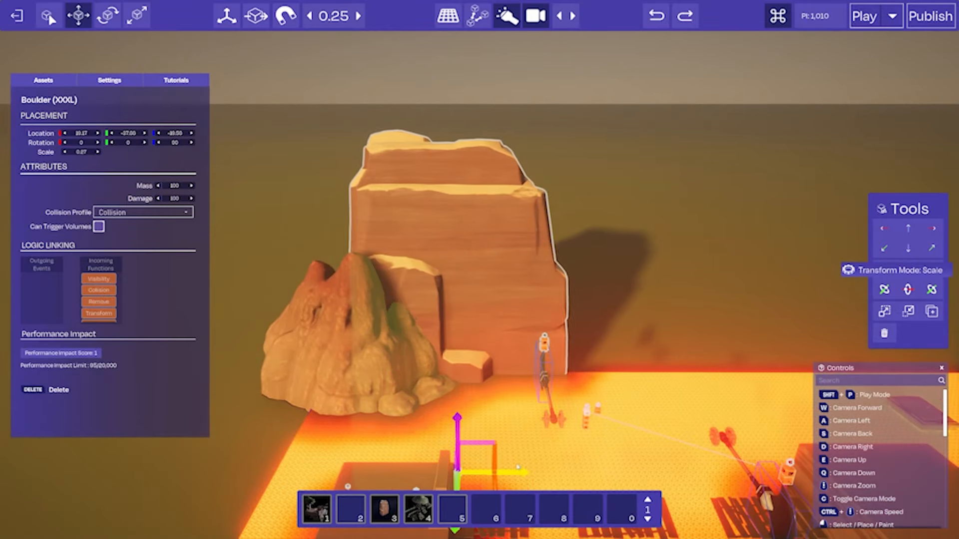
- Duplicate the Boulder (XXXL) along the red axis to location 40.59 and pull the copy slightly toward the course
right_click_drag(525, 450, 499, 324)
key("s")
left_click_drag(500, 324, 655, 322, "alt")
right_click_drag(654, 322, 544, 397)
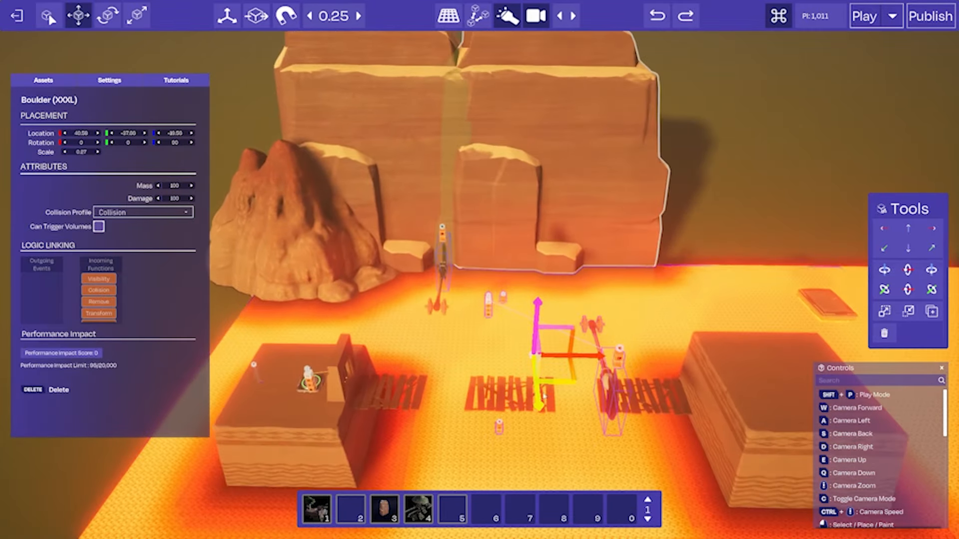
left_click_drag(543, 400, 542, 408)
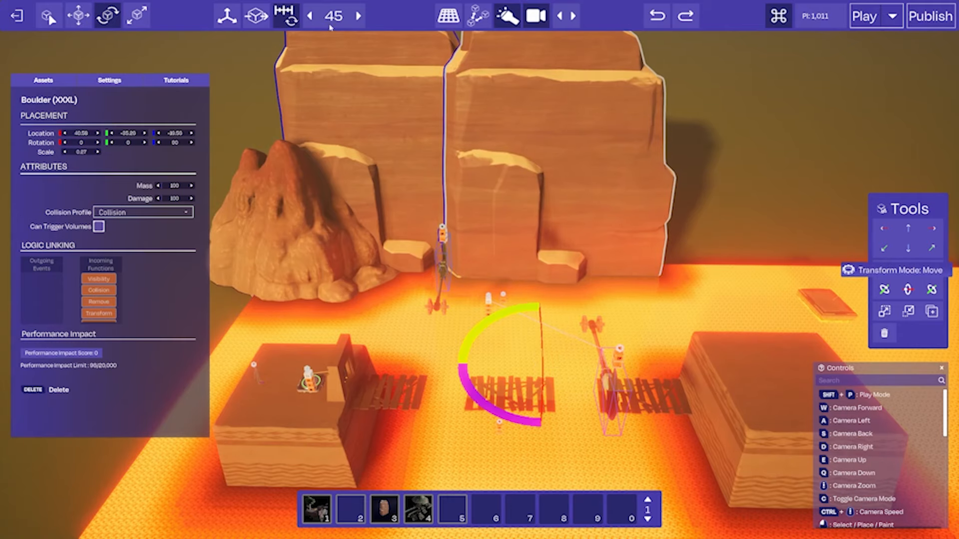
- Rotate the copied Boulder (XXXL), scale it down and move it tight against the first one
left_click_drag(489, 408, 515, 413)
key("r")
right_click_drag(514, 414, 506, 352)
left_click_drag(505, 352, 507, 385)
key("e")
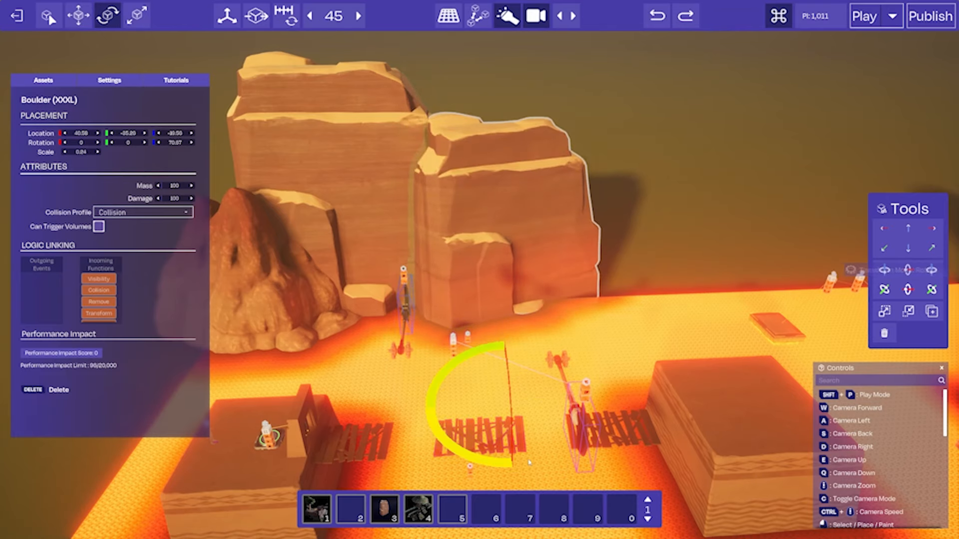
left_click_drag(499, 458, 543, 442)
key("w")
left_click_drag(549, 407, 499, 429)
- Duplicate the larger Boulder (XXXL) along the red axis past the small one, and vary the copy's height, rotation and scale
left_click(373, 242)
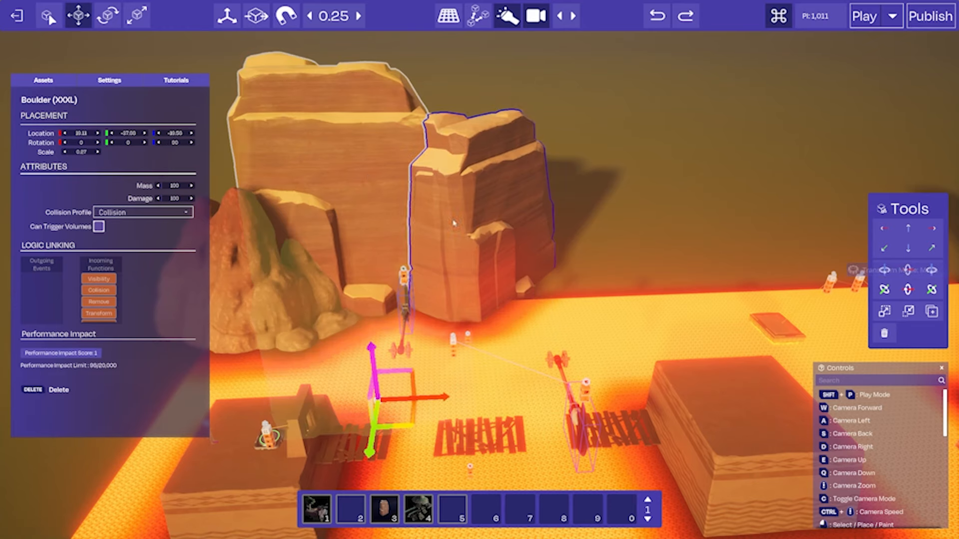
left_click_drag(405, 418, 597, 414, "alt")
key("r")
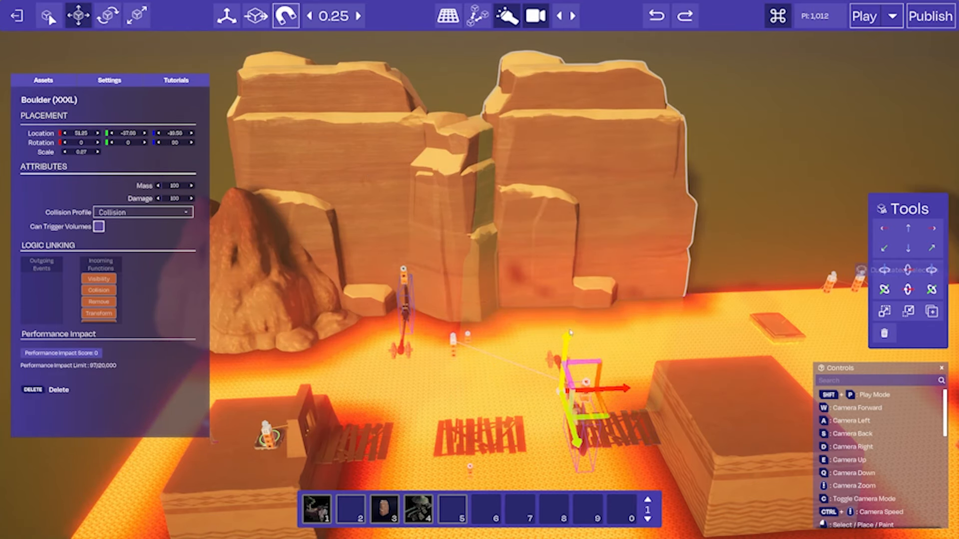
left_click_drag(570, 332, 576, 301)
left_click_drag(571, 410, 606, 94)
key("r")
left_click_drag(584, 388, 570, 359)
key("w")
right_click_drag(565, 378, 479, 344)
key("Escape")
- Playtest the course from the spawn point, opening the gate with the pressure plate and crossing the planks under the swinging axes
key("w")
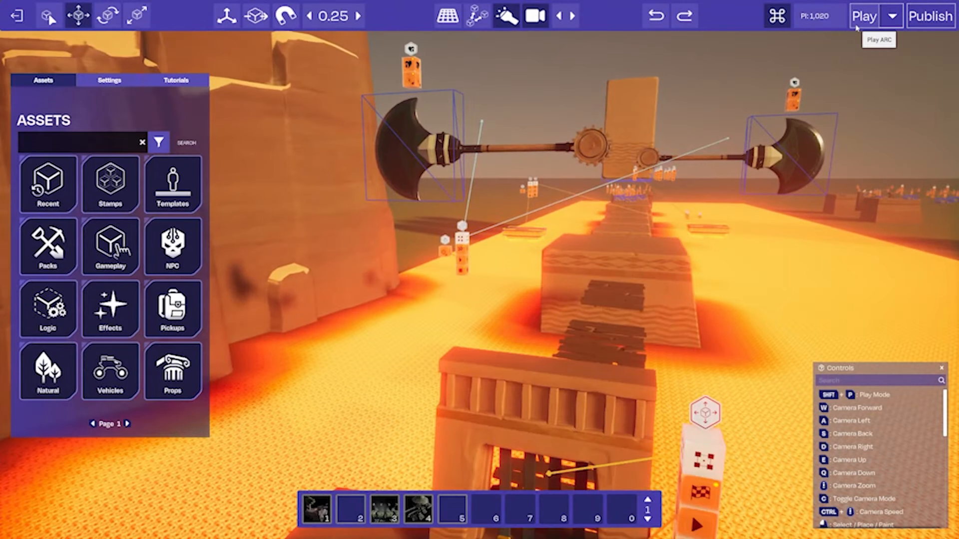
left_click(863, 17)
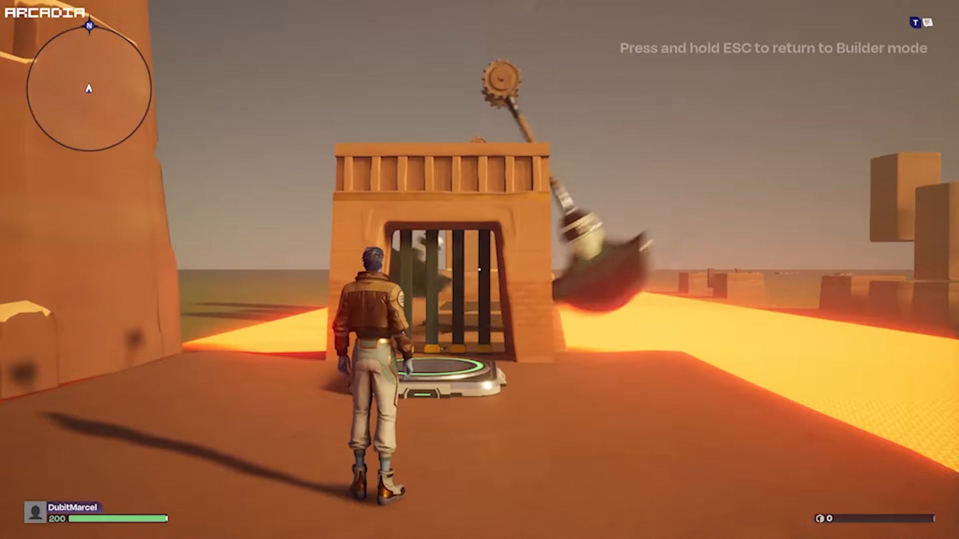
key("w")
key("space")
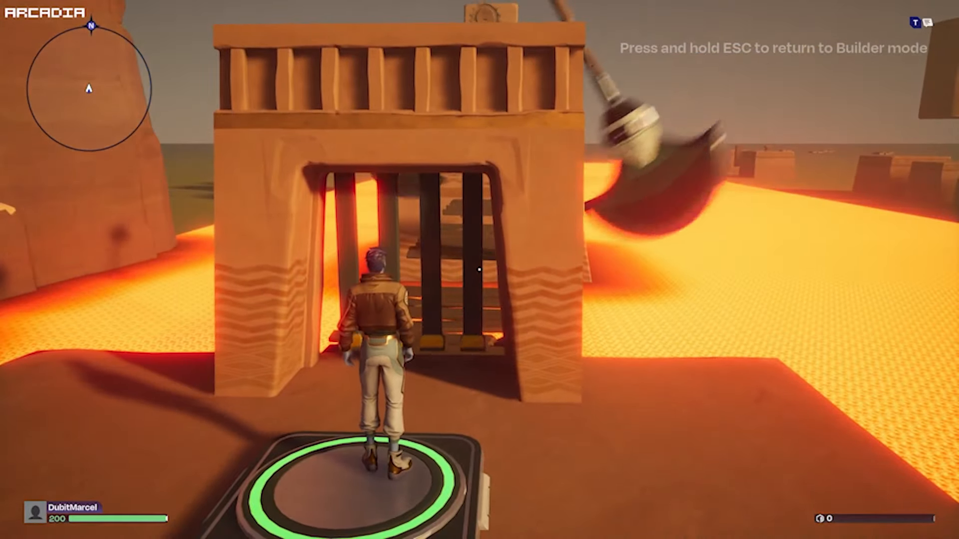
key("w")
key("w")
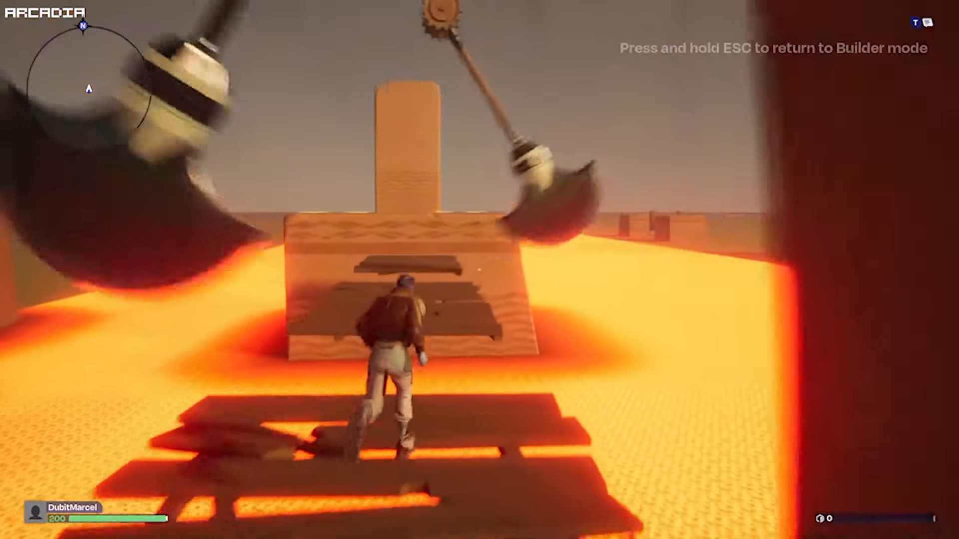
key("space")
key("w")
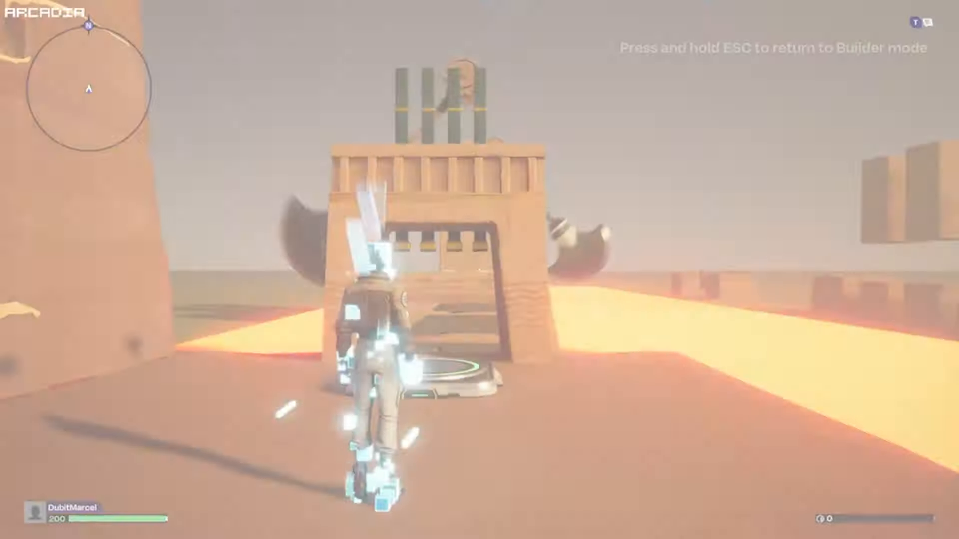
- Playtest the course from the spawn point through the gate and across the moving yellow-edged platforms onto the stone blocks
key("w")
key("w")
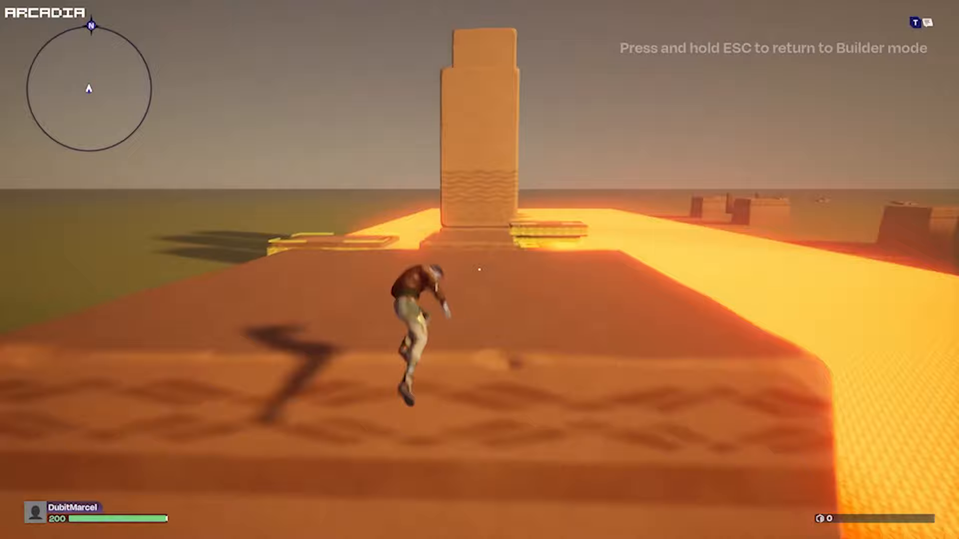
key("w")
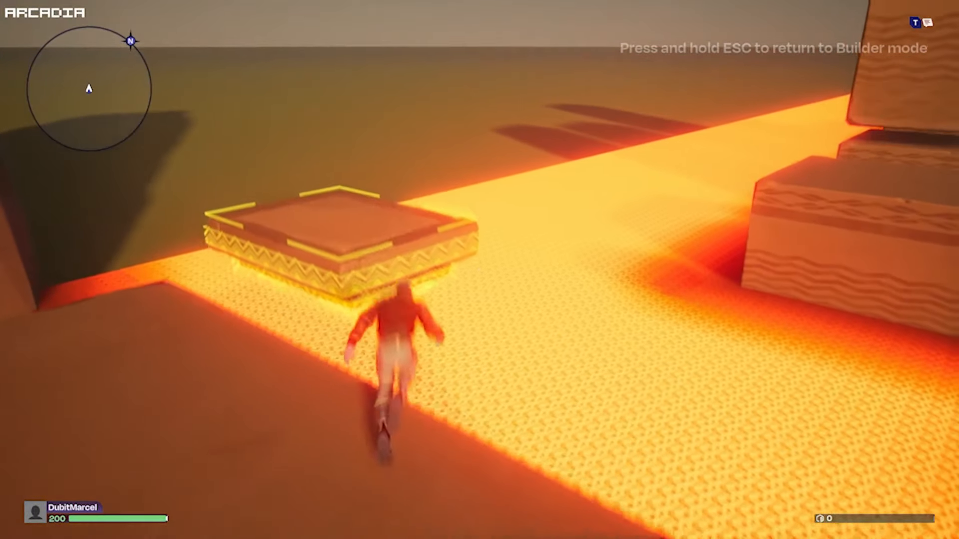
key("w")
key("space")
key("w")
key("space")
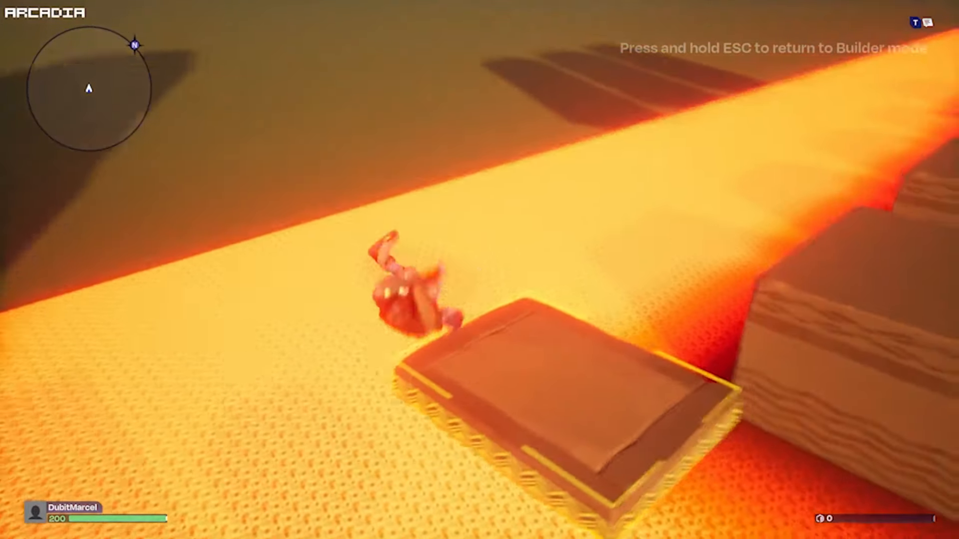
key("w")
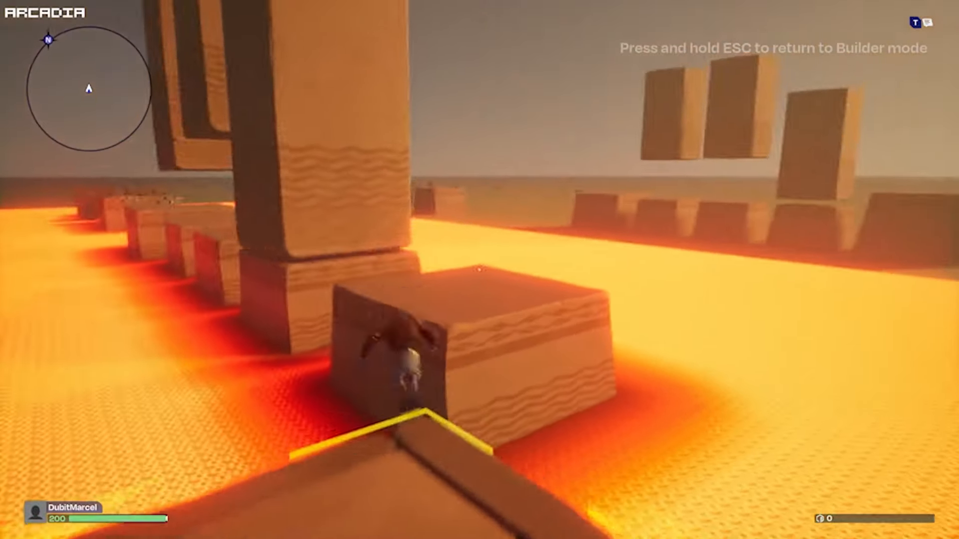
key("space")
key("w")
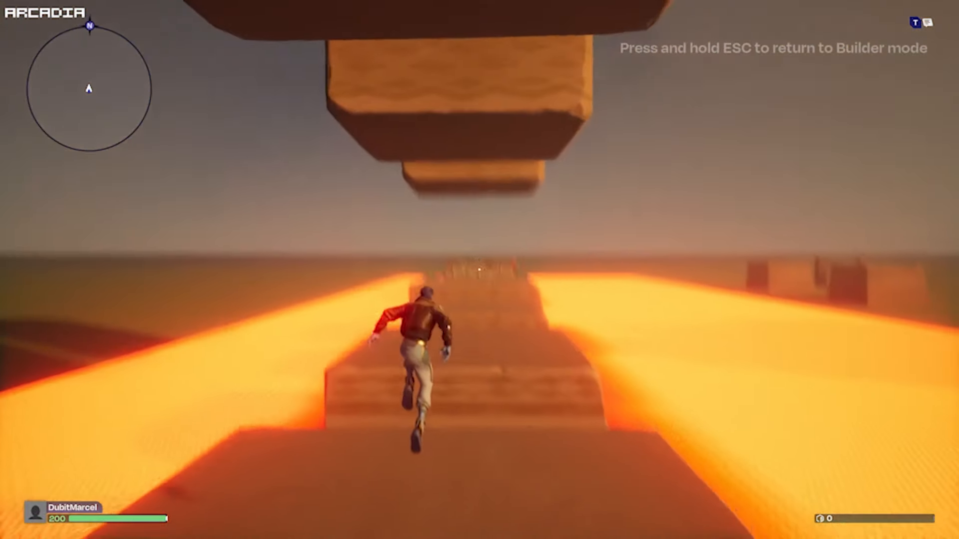
- Playtest the block path beneath the hanging crusher pillars, jumping from block to block
key("w")
key("w")
key("space")
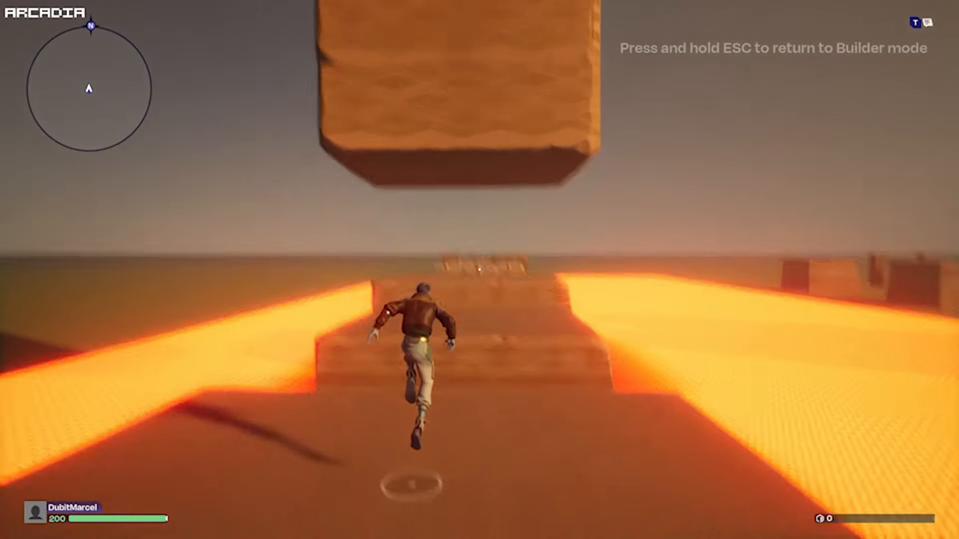
key("w")
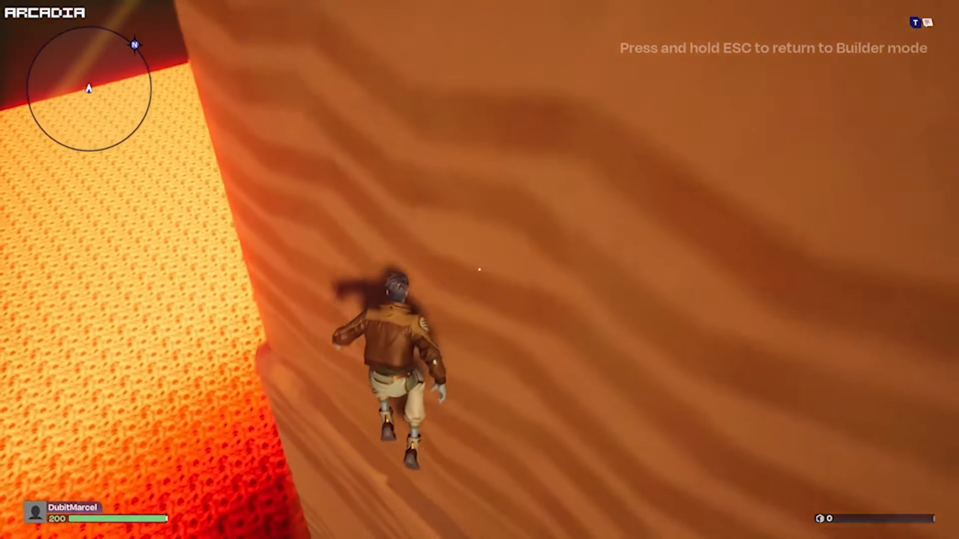
key("w")
key("space")
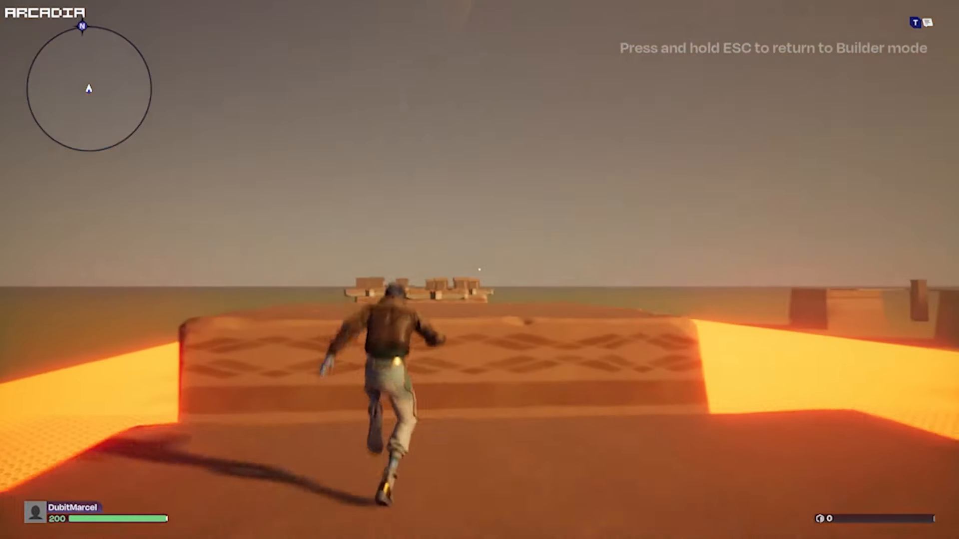
key("w")
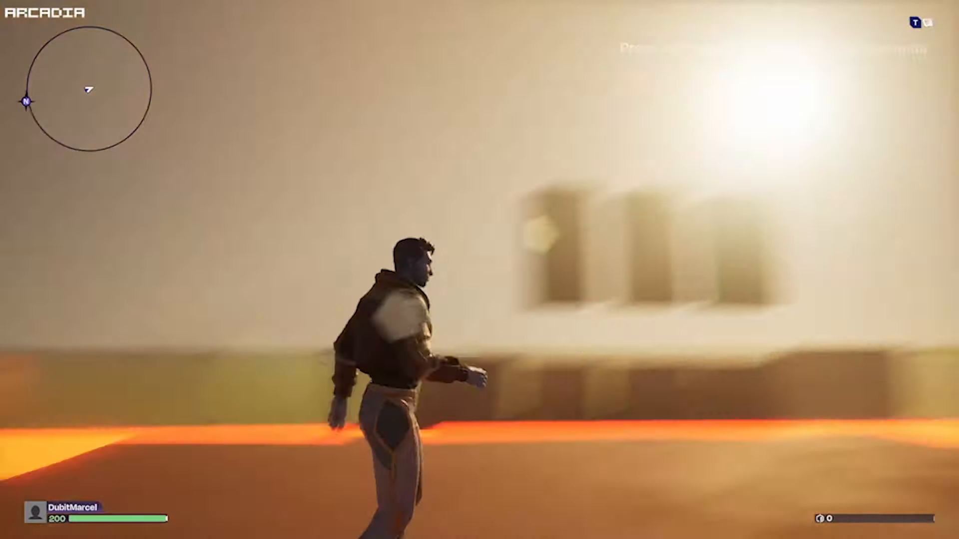
- Playtest the floating carved stone tiles by jumping across them over the lava to the next large block
key("w")
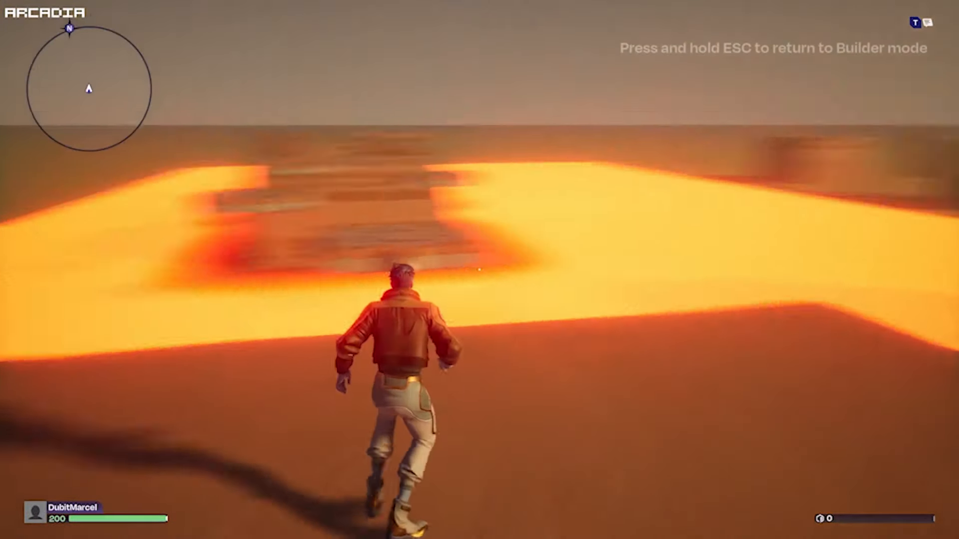
key("w")
key("space")
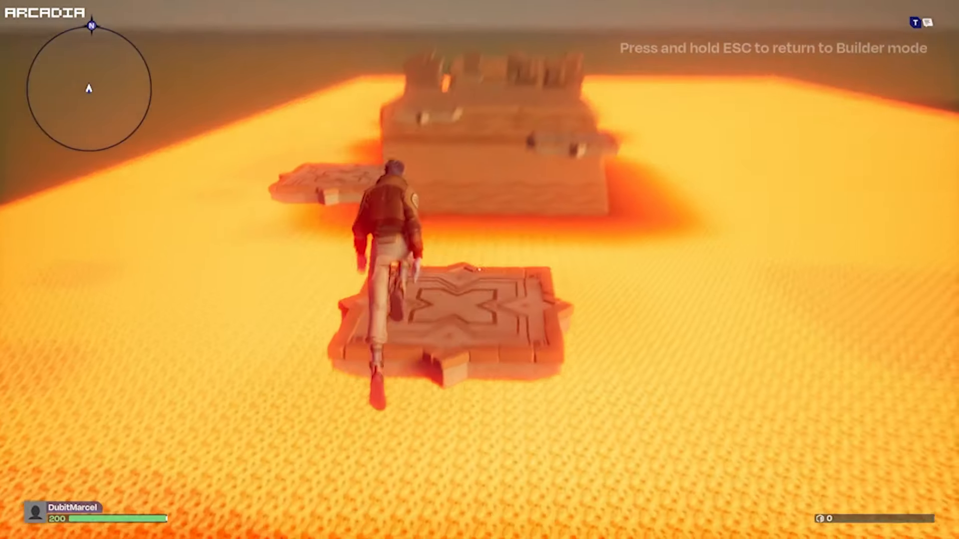
key("w")
key("space")
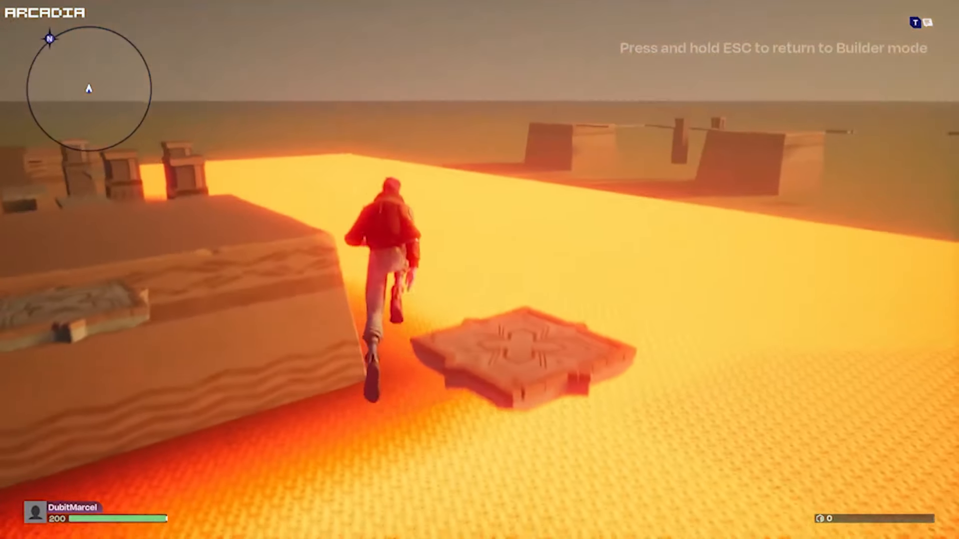
key("w")
key("space")
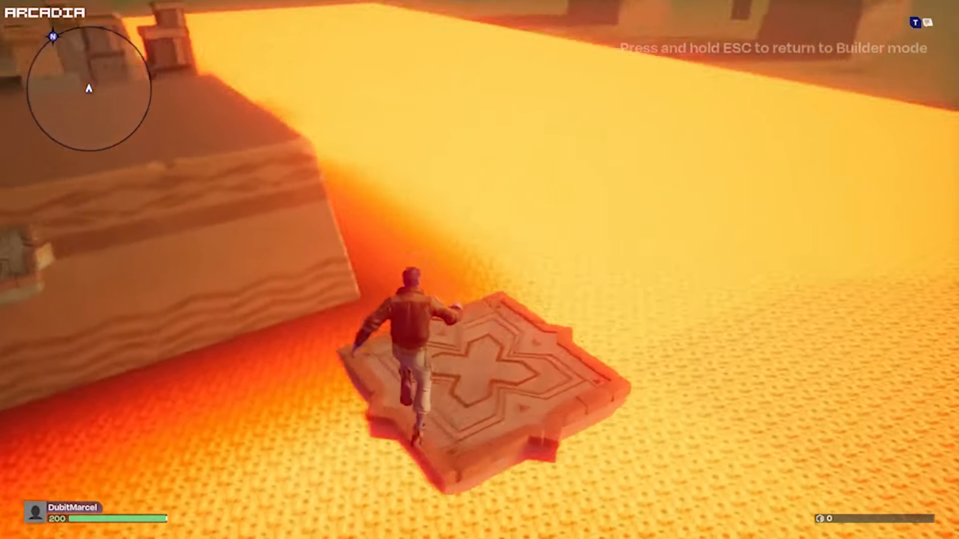
key("space")
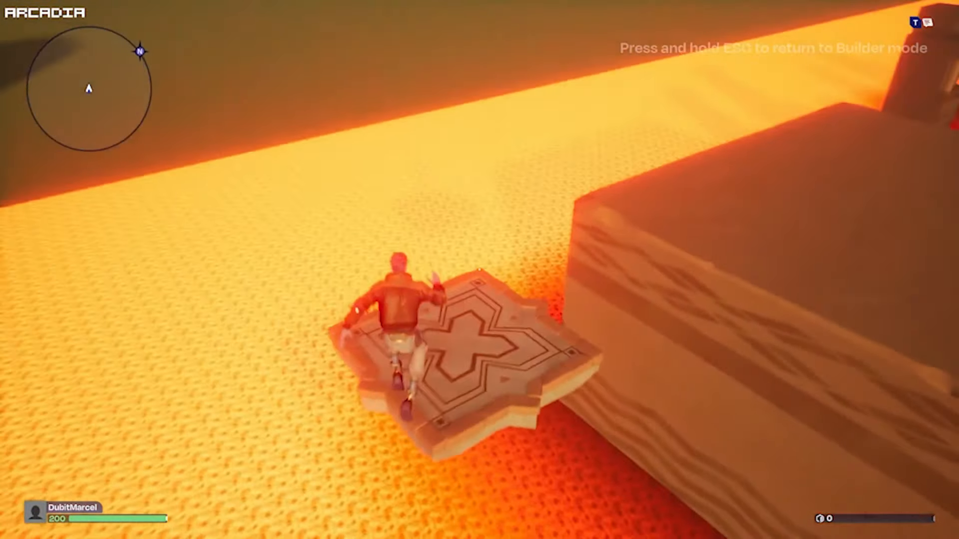
key("space")
key("space")
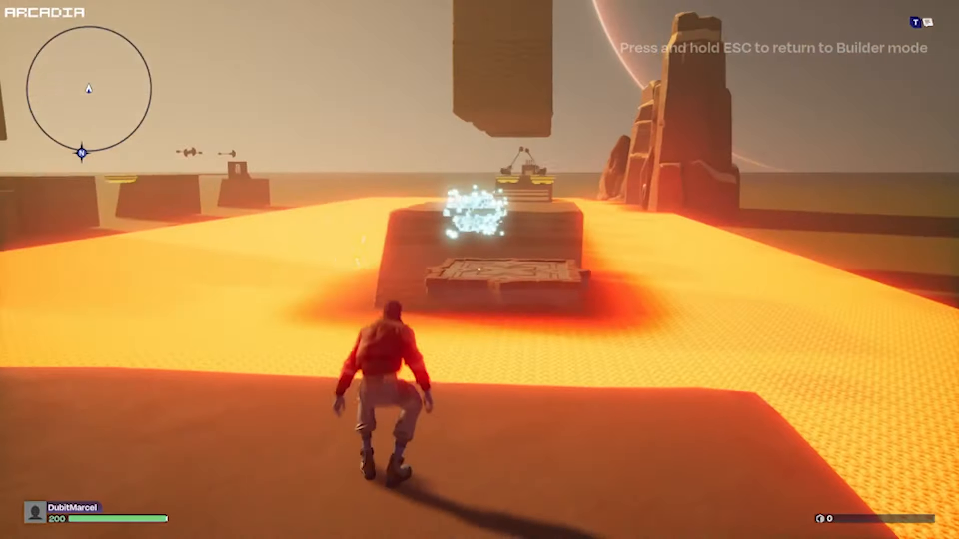
- Look back over the course, test the stone-pillar section's respawn, and return to Builder mode
key("w")
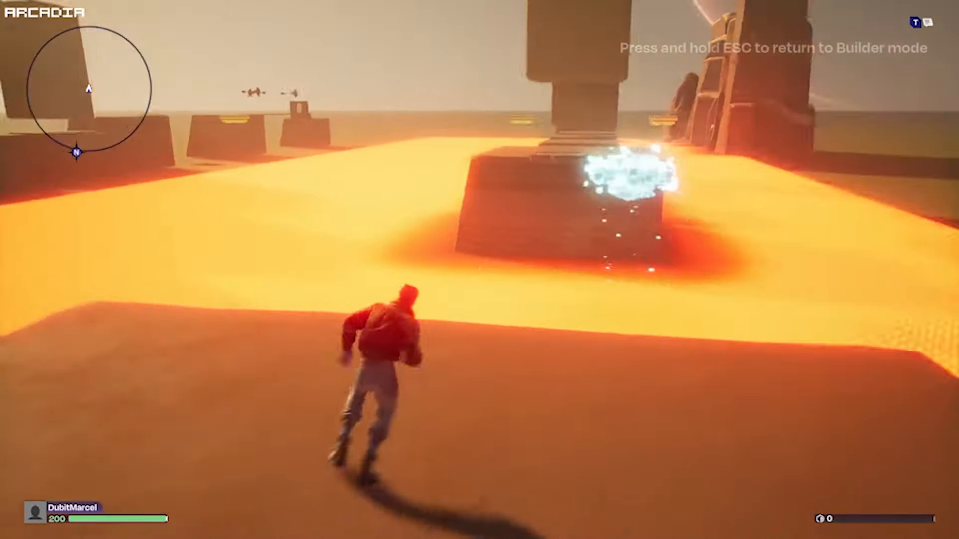
key("w")
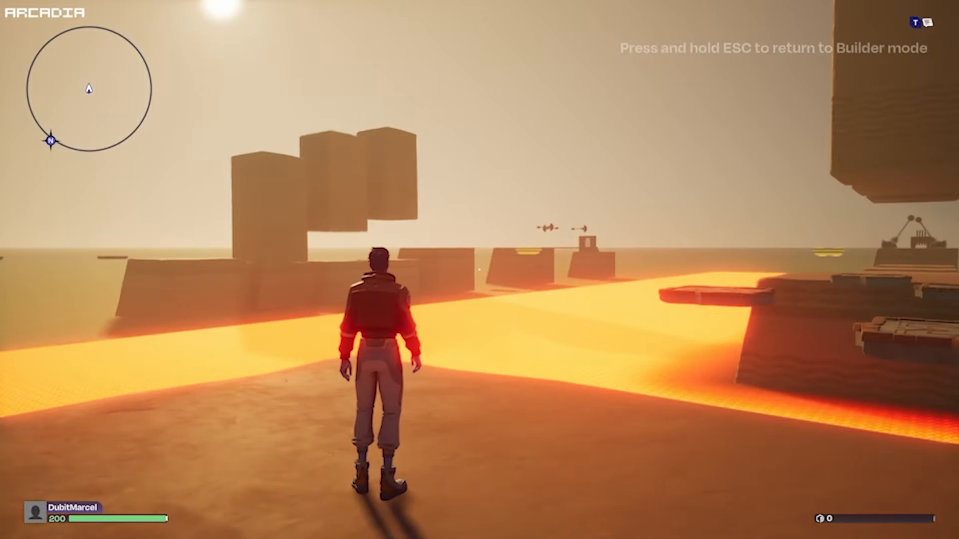
key("w")
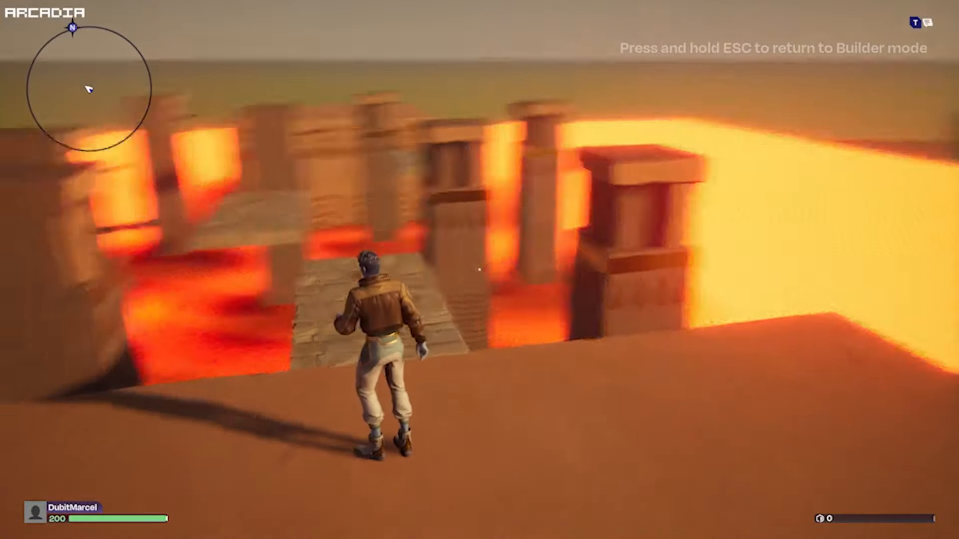
key("space")
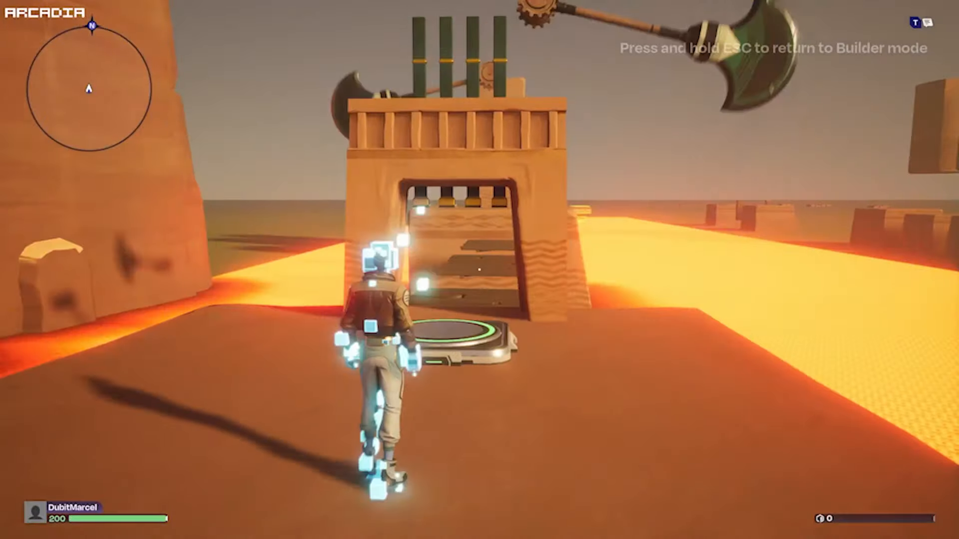
key("w")
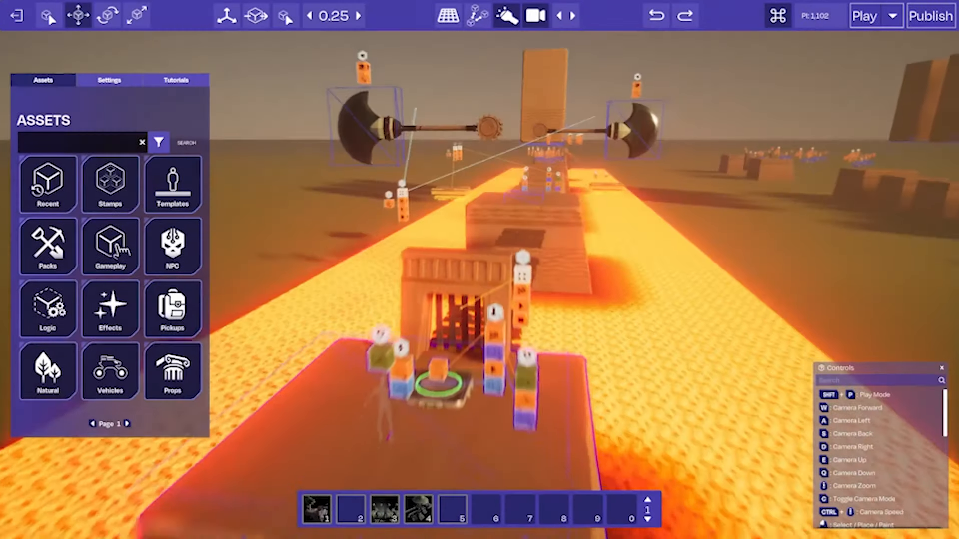
- Inspect the initial Player Spawn Point on the starting block beside the pressure plate
key("d")
key("w")
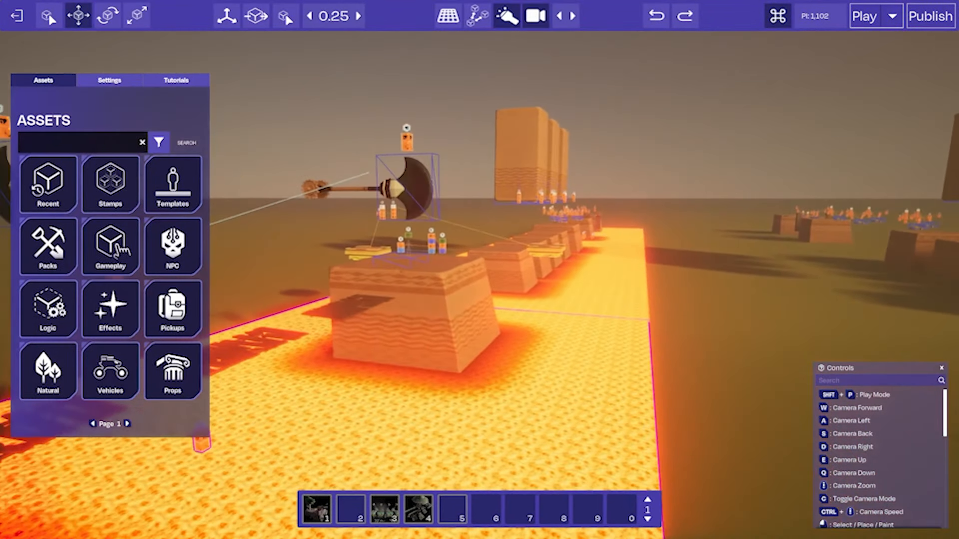
key("w")
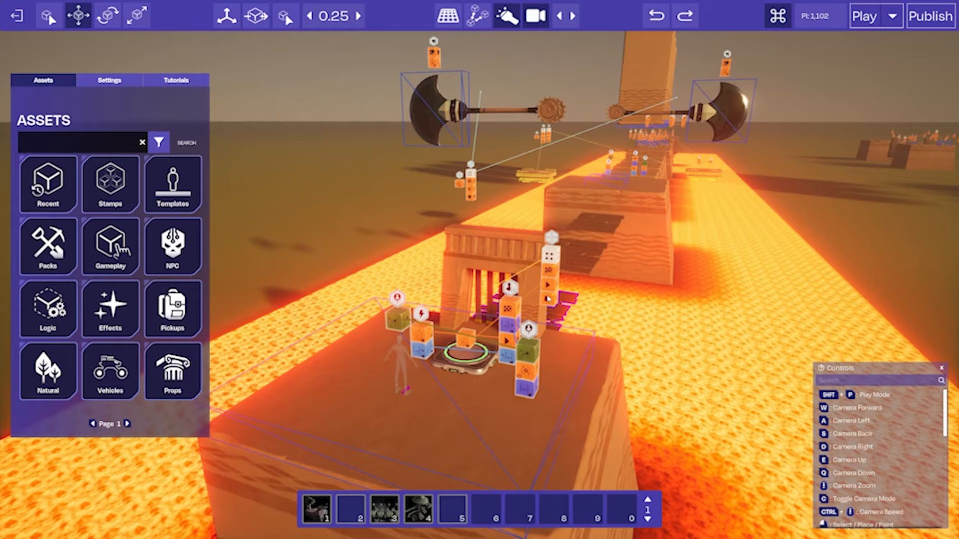
right_click_drag(538, 299, 504, 295)
key("w")
key("w")
left_click(481, 292)
key("w")
key("d")
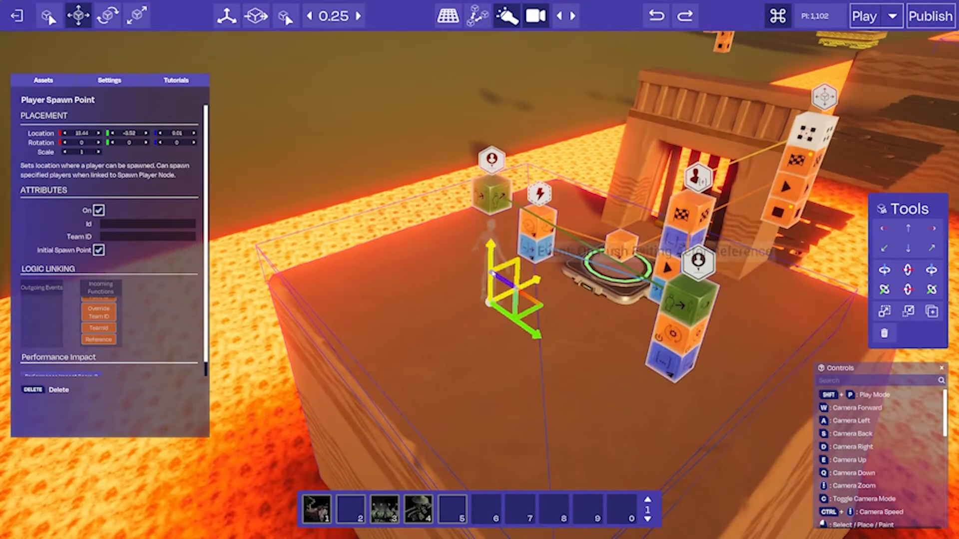
key("a")
right_click_drag(489, 258, 505, 257)
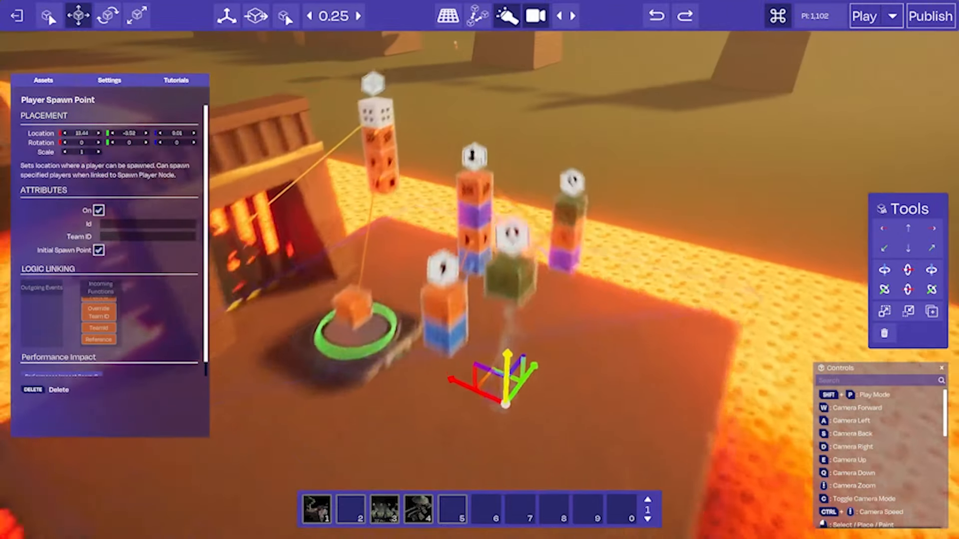
- Inspect the Box Trigger Volume on the starting block, including its extent and outgoing events
left_click(452, 274)
right_click_drag(452, 273, 495, 284)
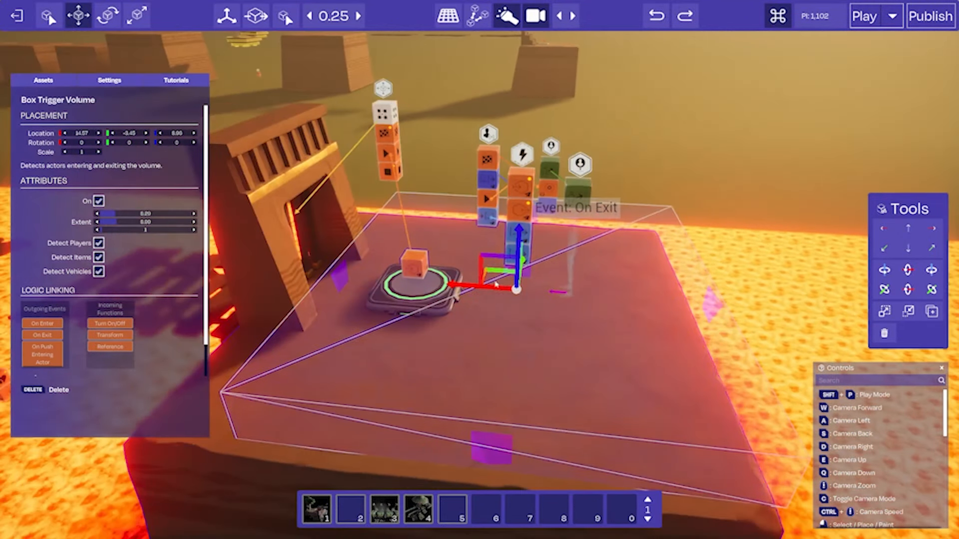
right_click_drag(572, 313, 601, 326)
key("s")
key("d")
right_click_drag(520, 242, 481, 219)
key("d")
key("a")
key("w")
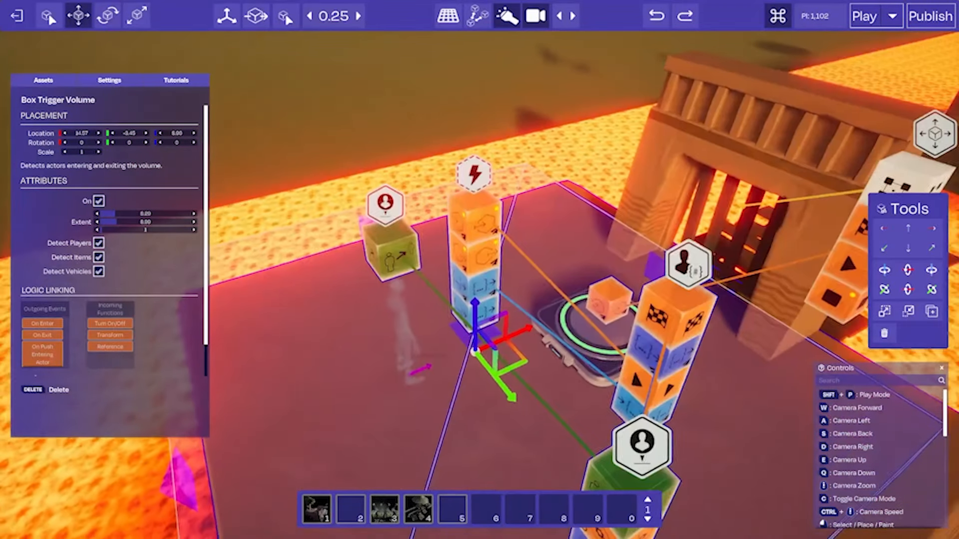
- Inspect the starting block's Get Player ID Node and its event and slot reference links
left_click(698, 257)
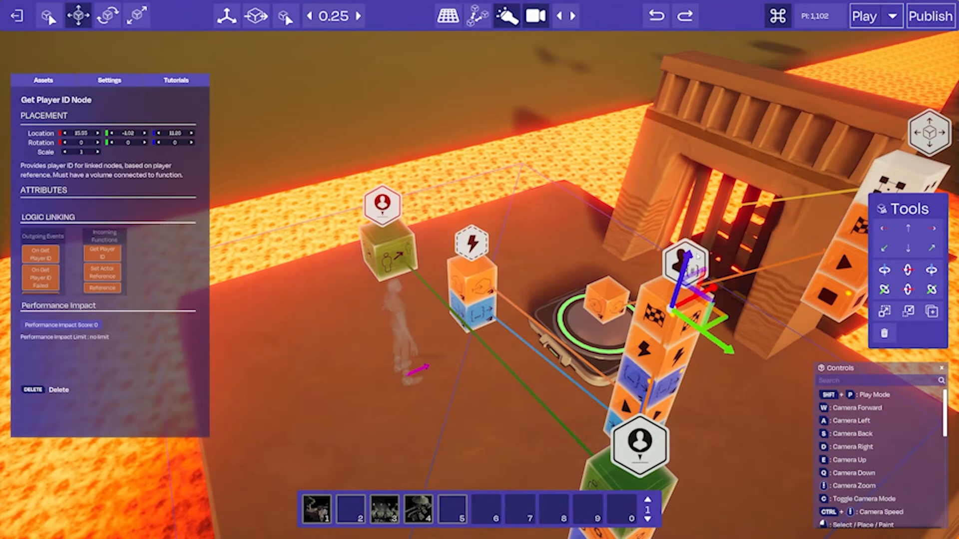
key("a")
right_click_drag(613, 255, 669, 267)
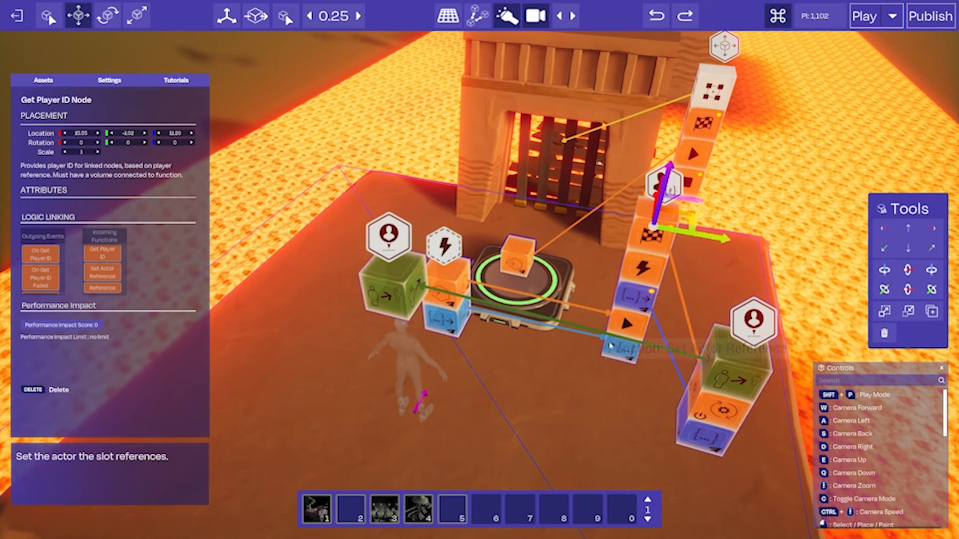
right_click_drag(656, 212, 534, 205)
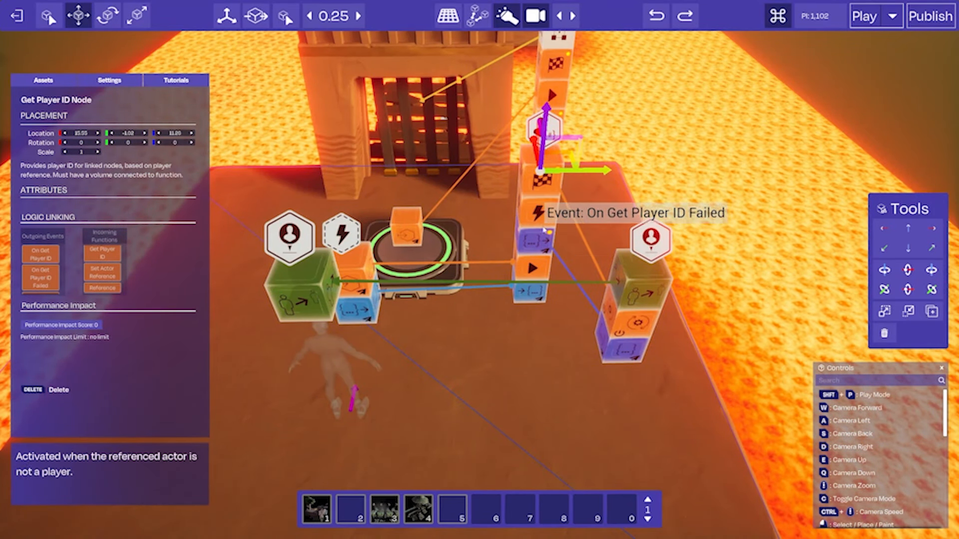
- Inspect the starting block's Set Player Checkpoint Node and trace its links to the Get Player ID Node and Player Spawn Point
left_click(635, 278)
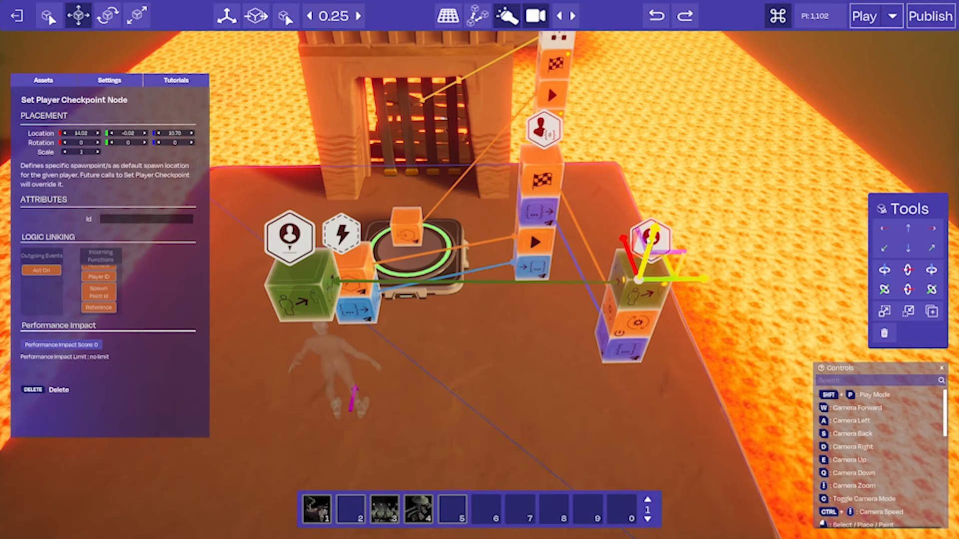
right_click_drag(636, 278, 552, 270)
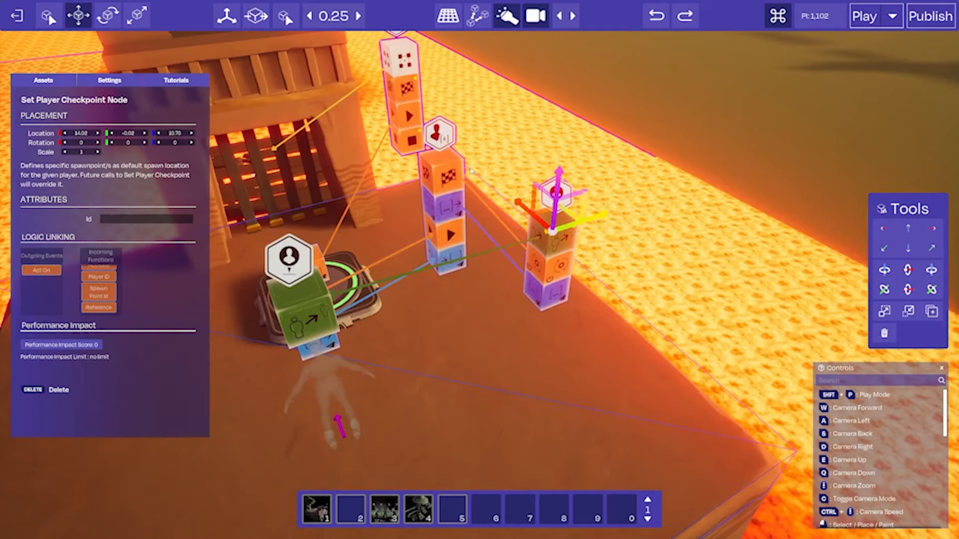
left_click_drag(461, 233, 533, 293)
right_click_drag(532, 293, 521, 285)
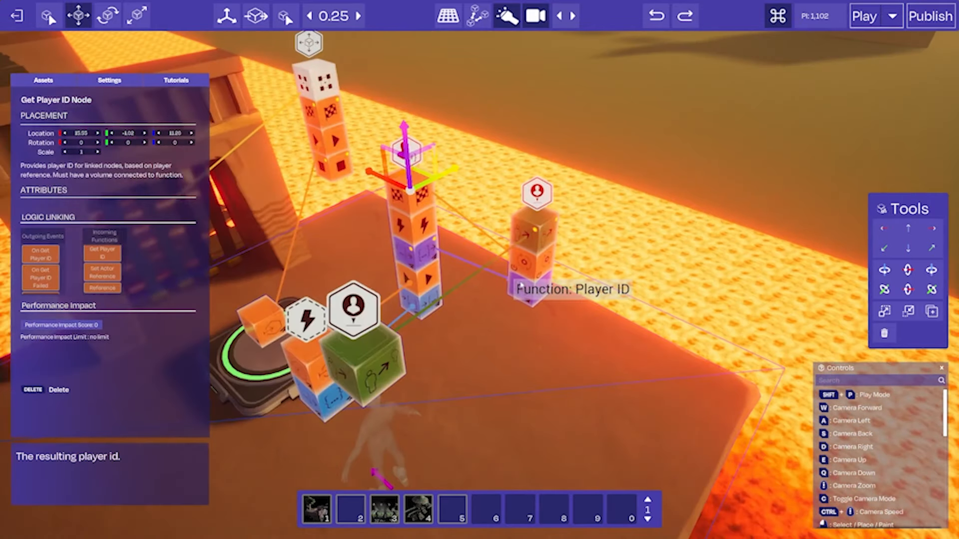
right_click_drag(543, 235, 553, 306)
left_click(553, 297)
left_click_drag(564, 308, 446, 295)
left_click(449, 368)
- Inspect the Id settings of the Set Player Checkpoint Node and Player Spawn Point on the block past the swinging axes
right_click_drag(450, 367, 654, 317)
key("w")
key("w")
key("w")
key("s")
key("a")
mouse_move(504, 265)
right_mouse_down()
mouse_move(554, 262)
mouse_move(519, 259)
right_mouse_up()
key("a")
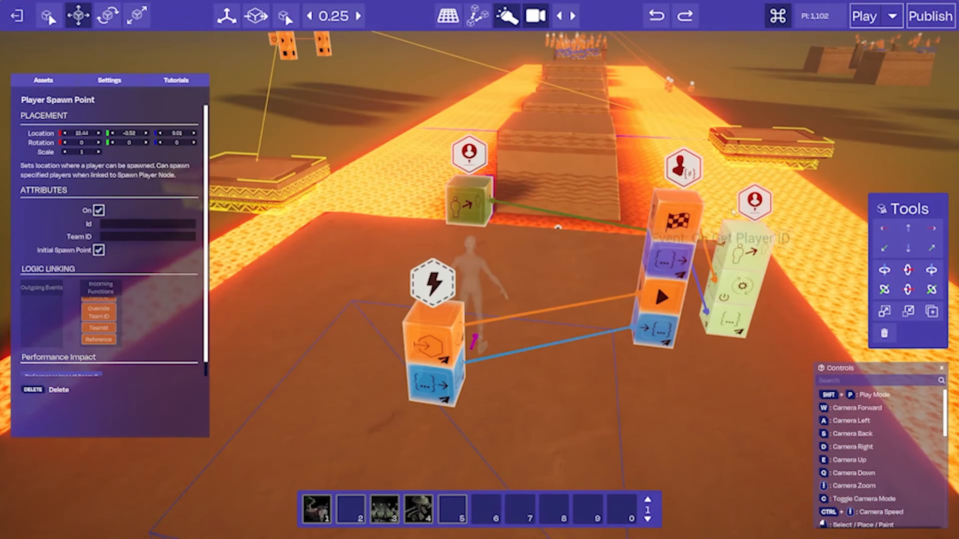
left_click(750, 247)
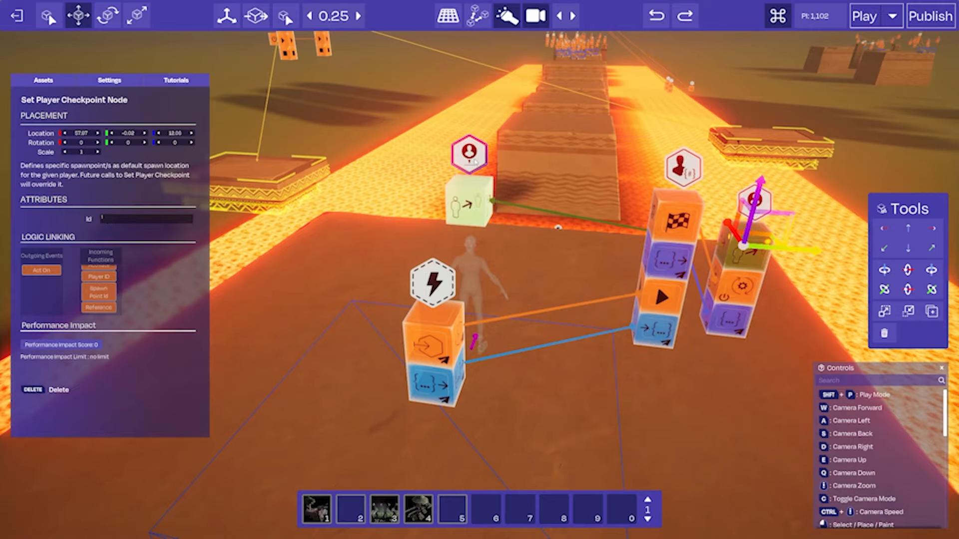
left_click(456, 163)
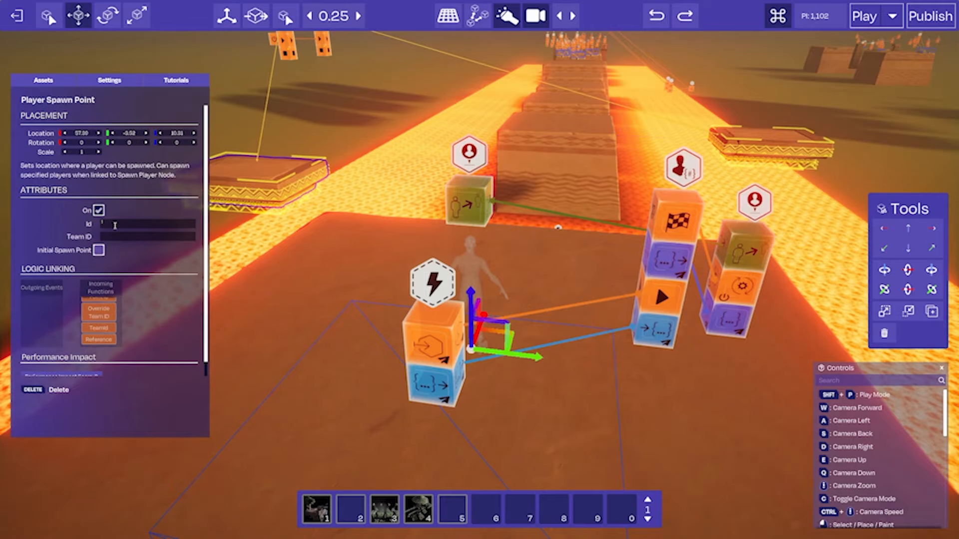
- Inspect the starting block's Player Spawn Point and Set Player Checkpoint Node, checking their Id and Initial Spawn Point settings
key("a")
right_click_drag(233, 255, 357, 256)
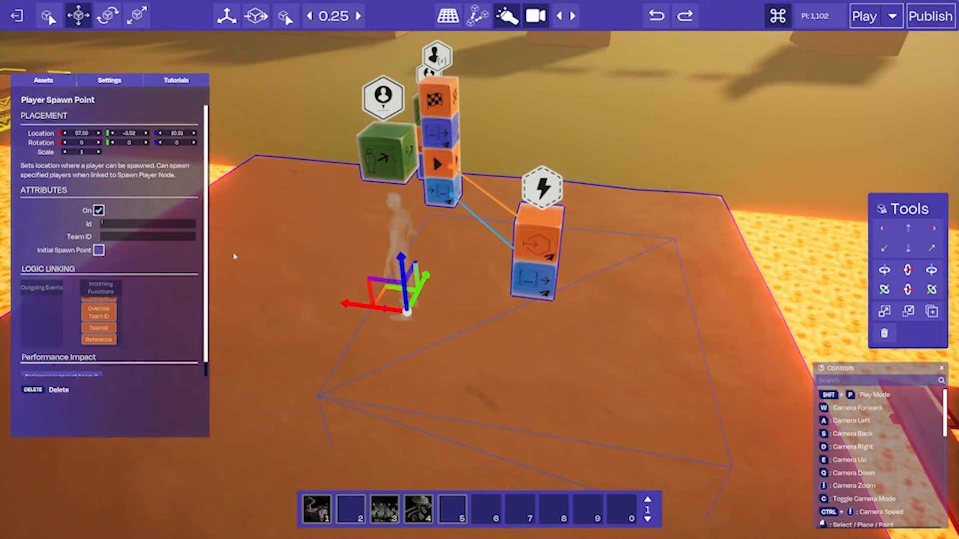
right_click_drag(438, 277, 490, 275)
key("w")
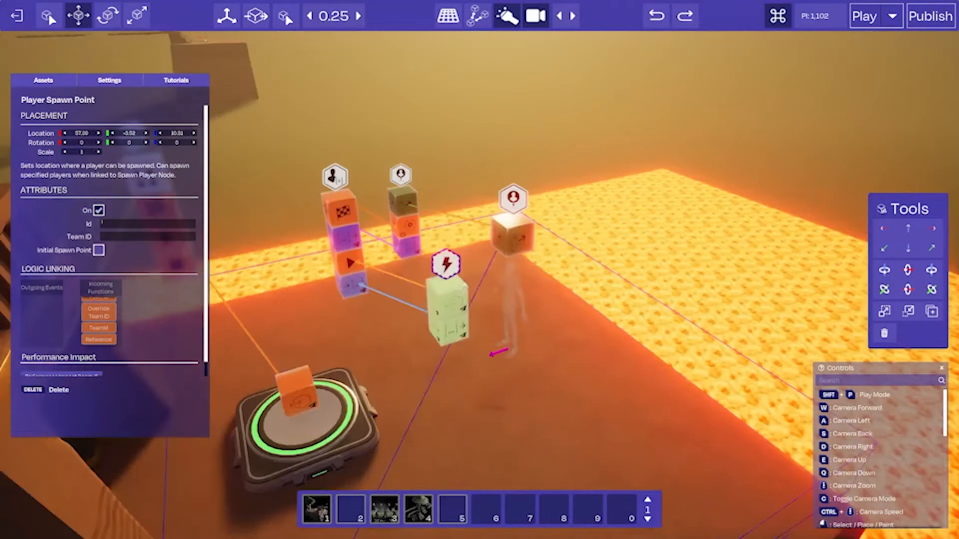
left_click(507, 350)
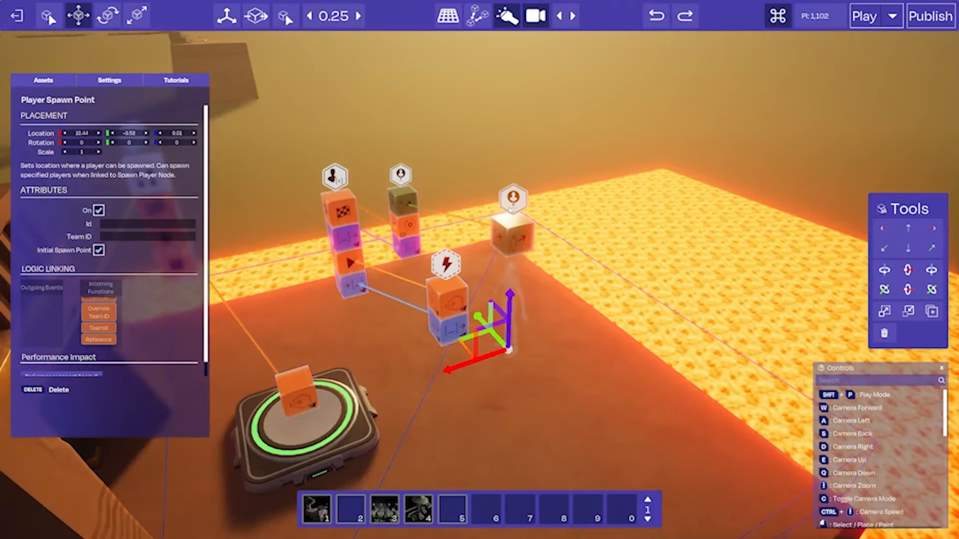
left_click(403, 201)
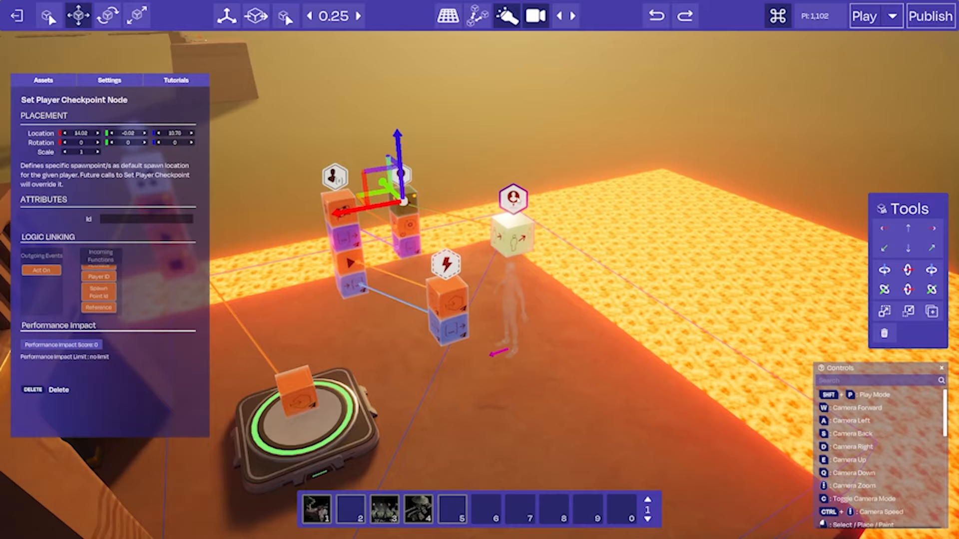
left_click(515, 199)
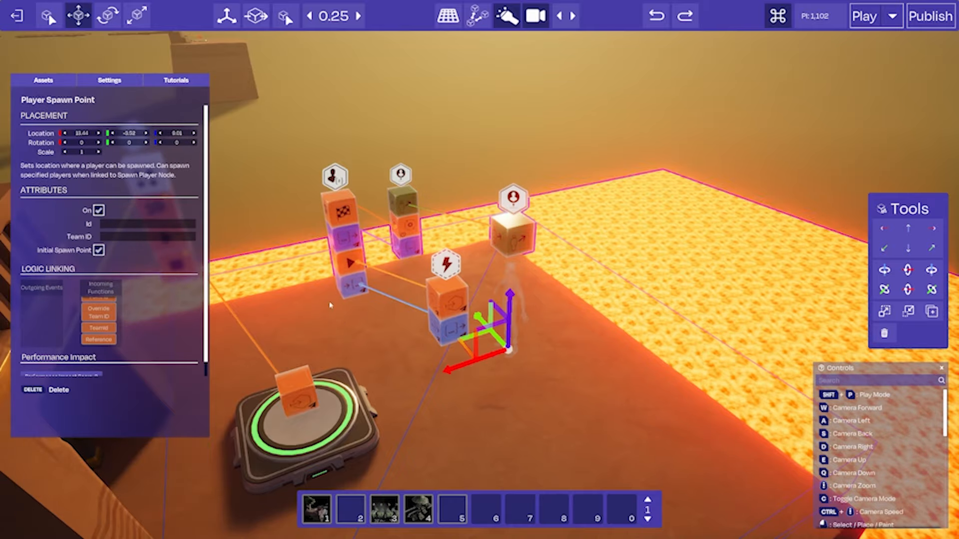
- Compare the Id settings of the Player Spawn Point and Set Player Checkpoint Node on the block past the swinging axes
key("w")
right_click_drag(332, 304, 415, 314)
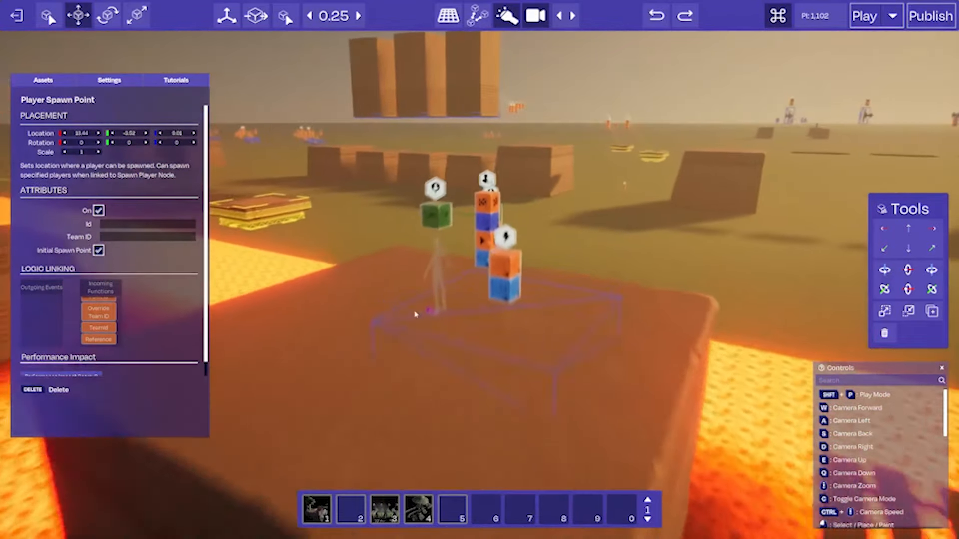
left_click(421, 209)
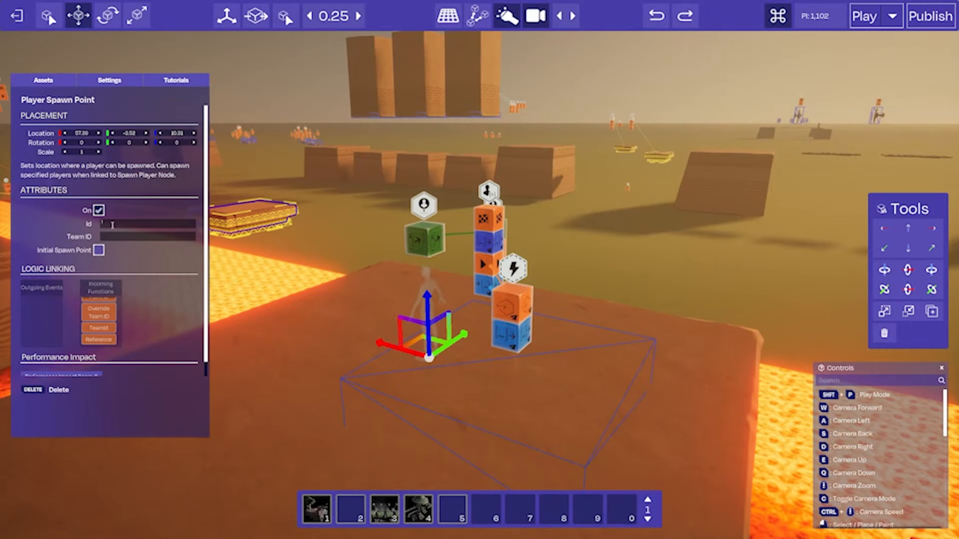
right_click_drag(332, 300, 189, 305)
key("w")
left_click(747, 382)
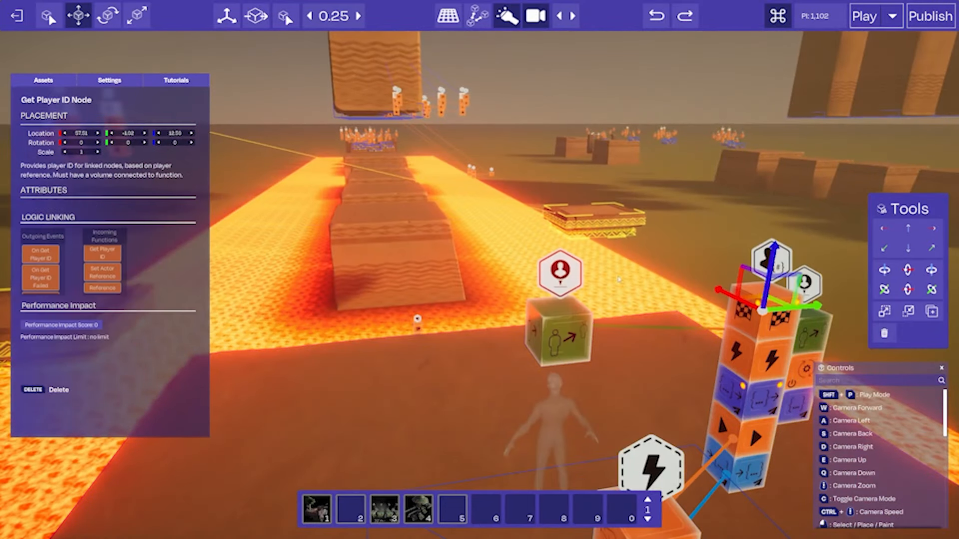
right_click_drag(719, 349, 849, 355)
right_click_drag(480, 288, 739, 299)
left_click(531, 278)
key("a")
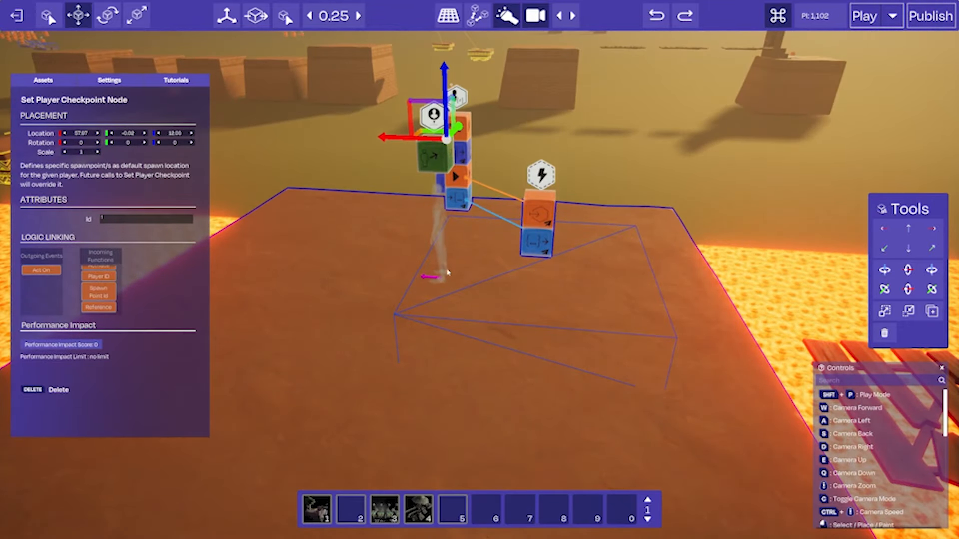
key("d")
right_click_drag(487, 293, 289, 290)
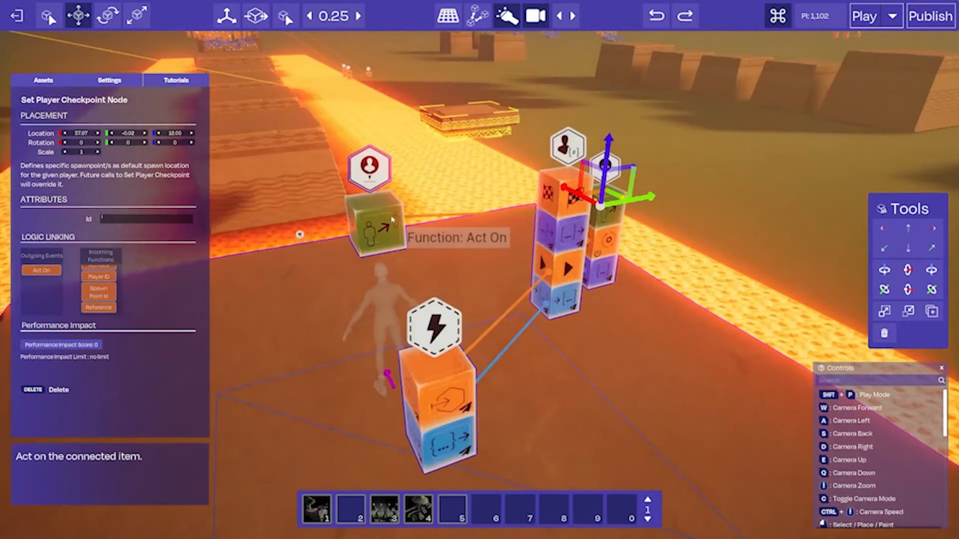
- Re-examine the Player Spawn Point past the swinging axes and view its checkpoint logic from several sides
key("s")
key("a")
right_click_drag(412, 169, 434, 150)
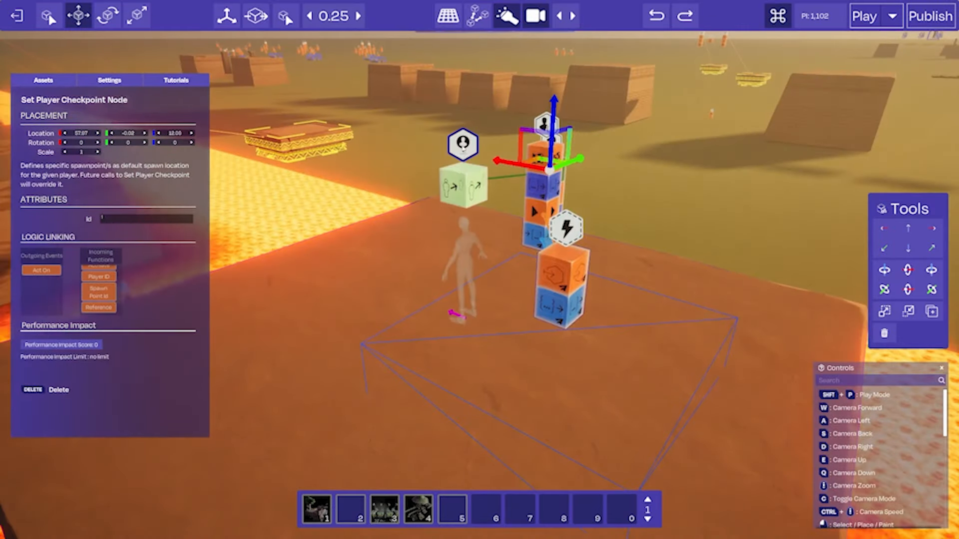
left_click(471, 264)
right_click_drag(482, 272, 429, 255)
key("d")
key("d")
right_click_drag(531, 239, 539, 273)
key("s")
key("w")
key("s")
key("w")
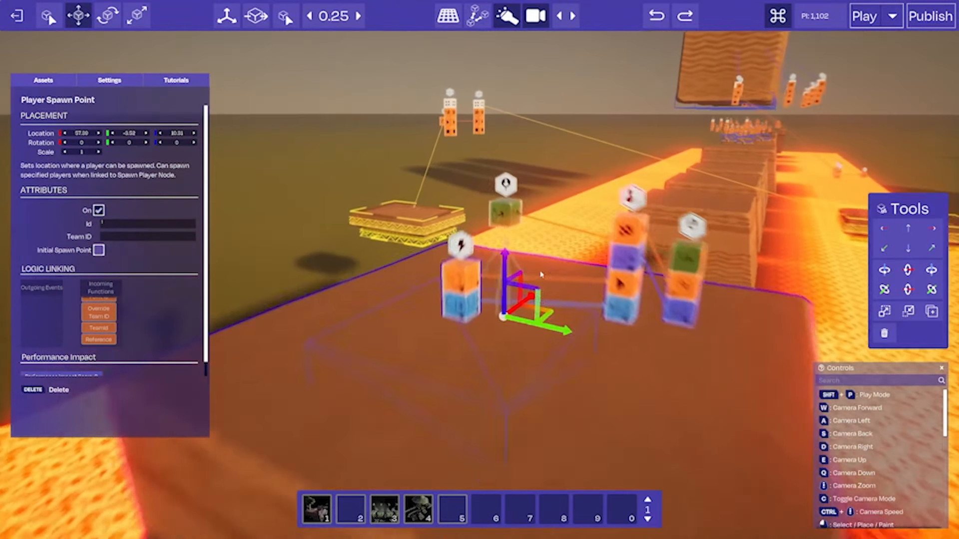
- Duplicate the second checkpoint's Box Trigger Volume, Player Spawn Point, Get Player ID Node and Set Player Checkpoint Node together
key("a")
right_click_drag(477, 262, 594, 280)
key("a")
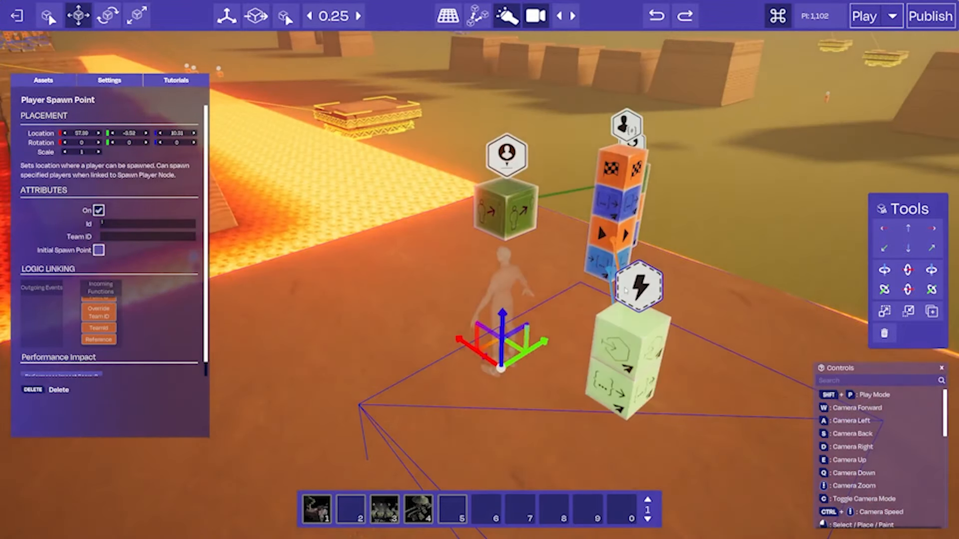
left_click(627, 345)
left_click(514, 215)
key("d")
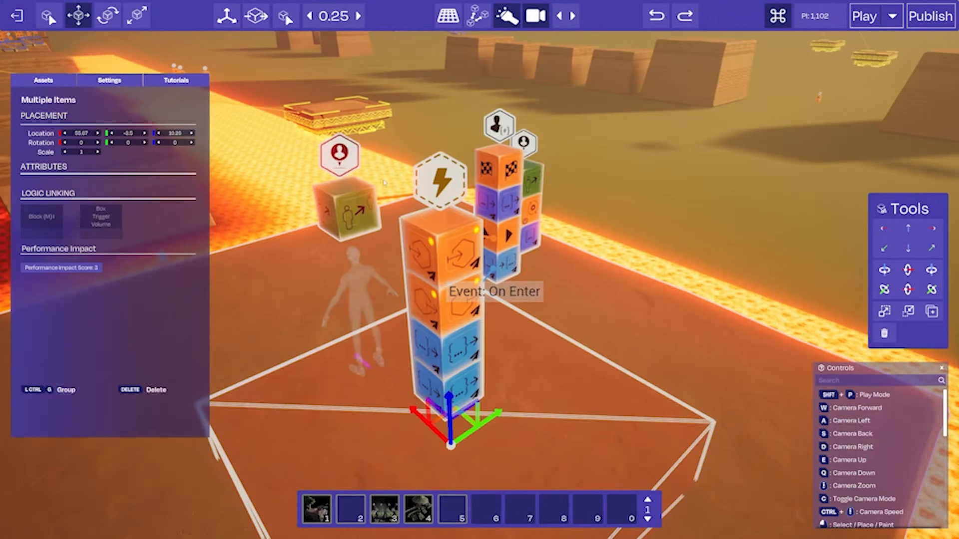
left_click(535, 144, "ctrl")
left_click(446, 310, "ctrl")
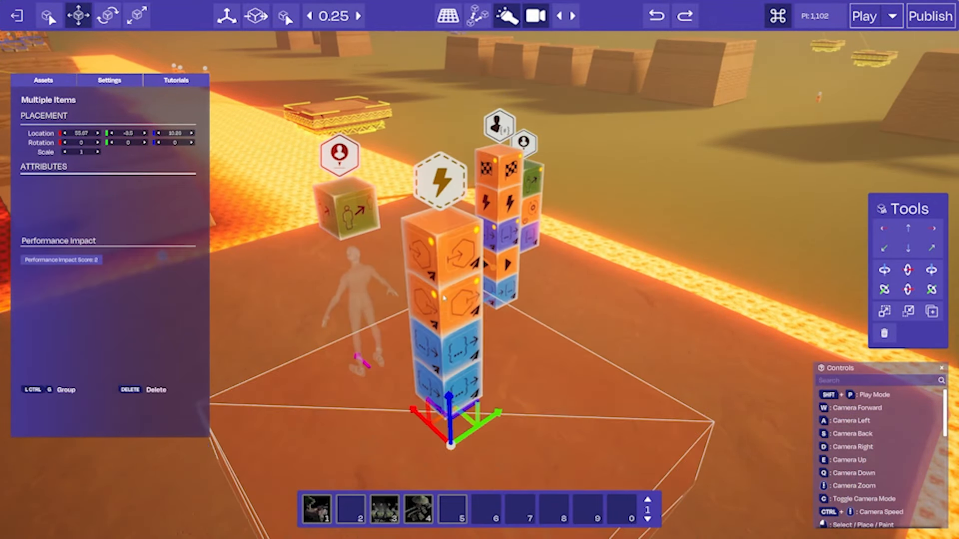
key("ctrl+d")
- Move the duplicated checkpoint set along the course and lower it onto the top of the farther block in the lava
key("a")
left_click_drag(418, 409, 439, 309)
key("w")
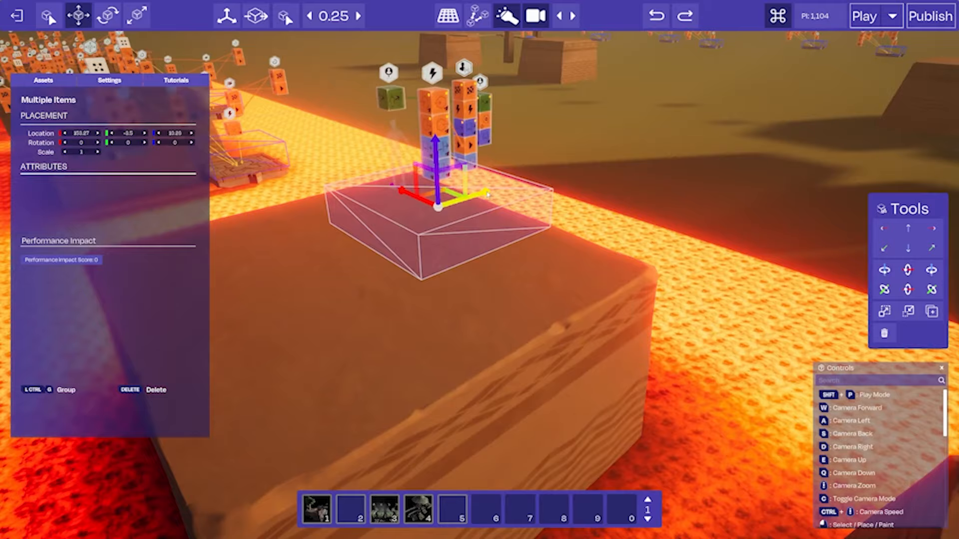
left_click_drag(497, 197, 424, 222)
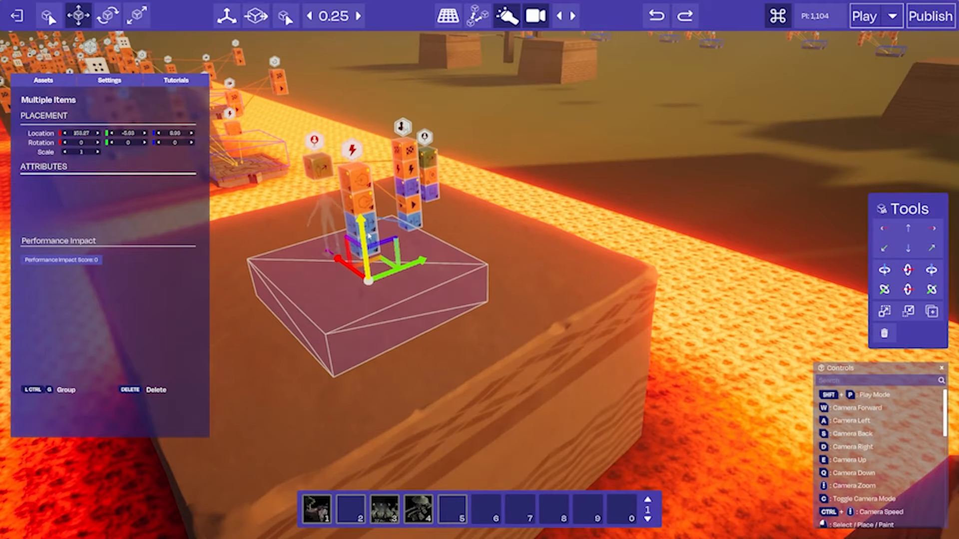
left_click_drag(441, 258, 445, 256)
right_click_drag(444, 255, 479, 240)
left_click(513, 165)
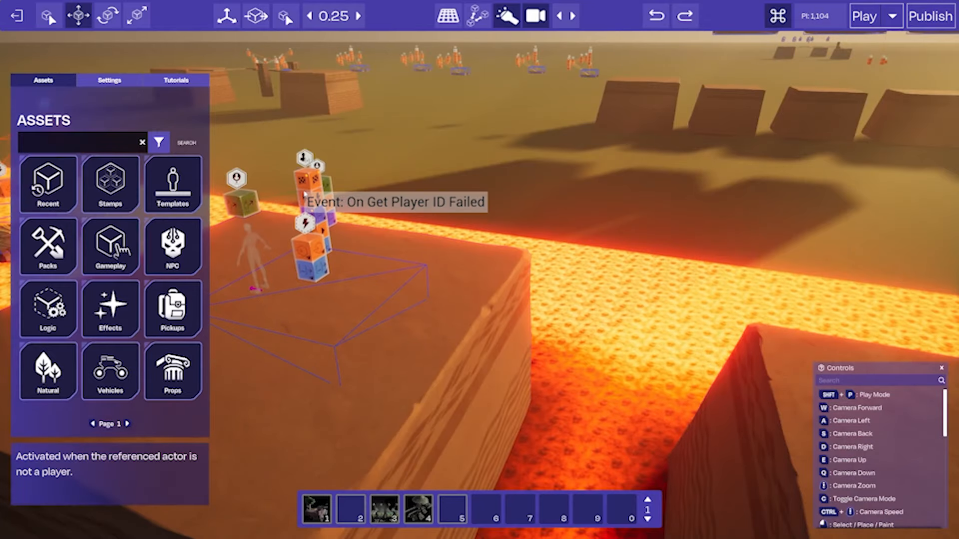
- Stretch the copied Box Trigger Volume to an extent of about 11.5 by 11 so it covers the farther block's top
left_click(303, 227)
left_click_drag(449, 333, 452, 331)
right_click_drag(452, 331, 477, 310)
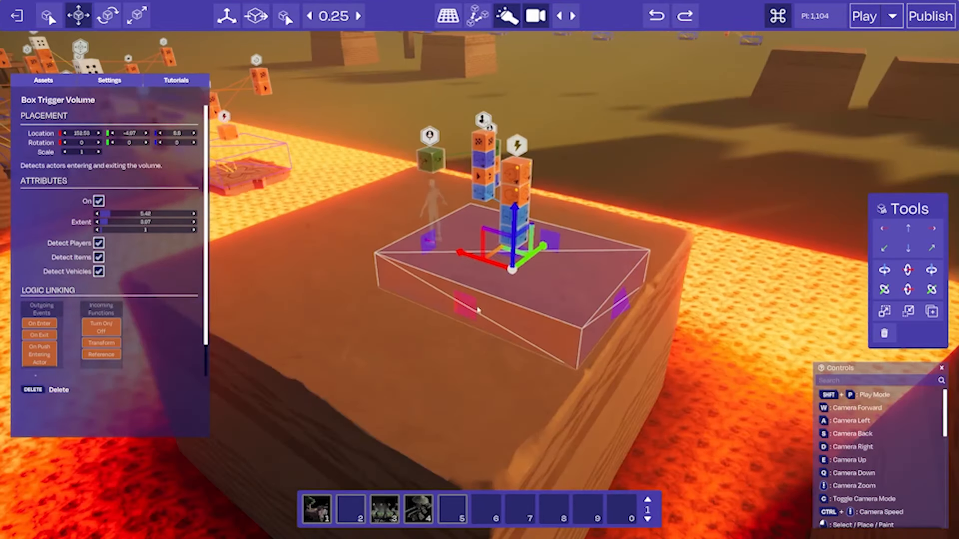
left_click_drag(391, 374, 389, 377)
right_click_drag(388, 377, 484, 325)
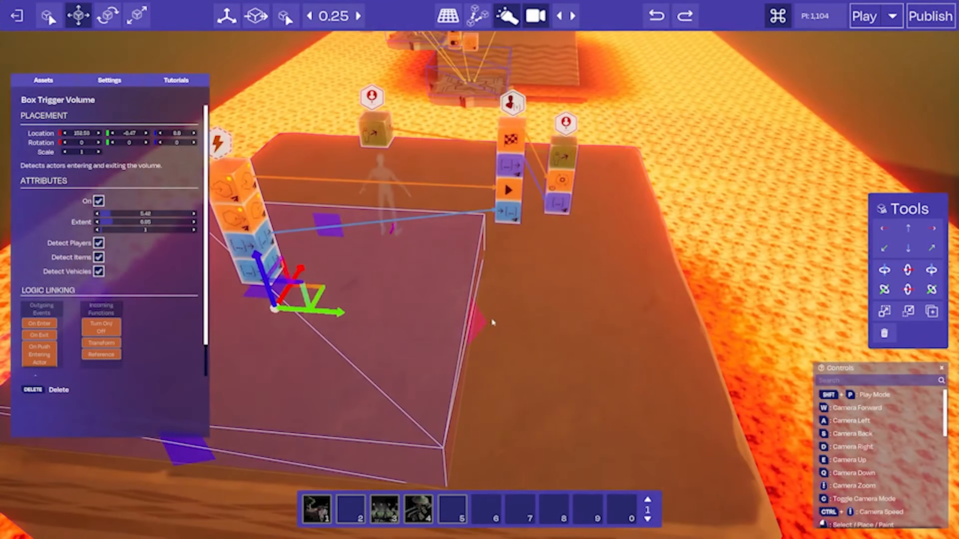
left_click_drag(492, 323, 707, 333)
right_click_drag(706, 334, 483, 267)
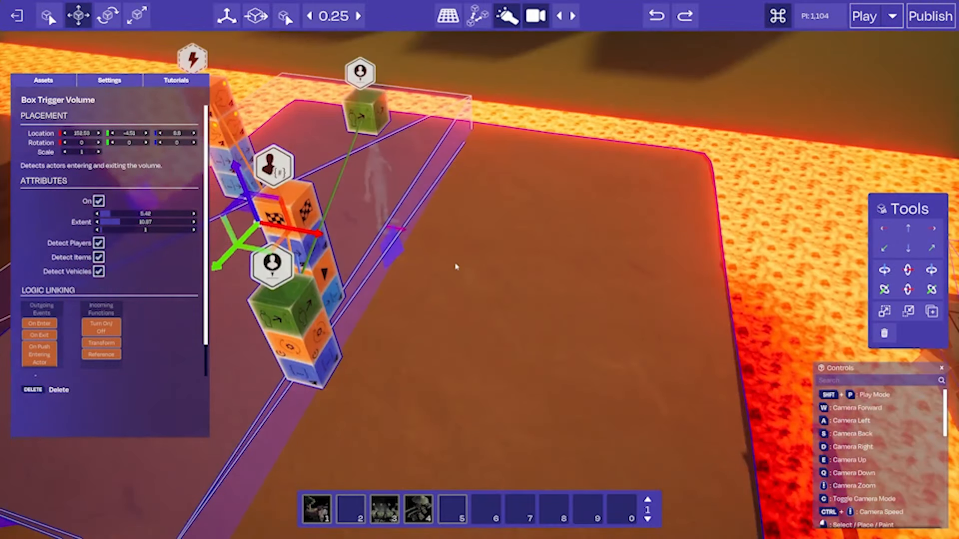
left_click_drag(403, 252, 639, 239)
right_click_drag(591, 261, 620, 271)
left_click_drag(626, 272, 645, 273)
right_click_drag(582, 266, 520, 320)
- Remove the copied logic links between the Box Trigger Volume, Get Player ID Node and Set Player Checkpoint Node
left_click(579, 345)
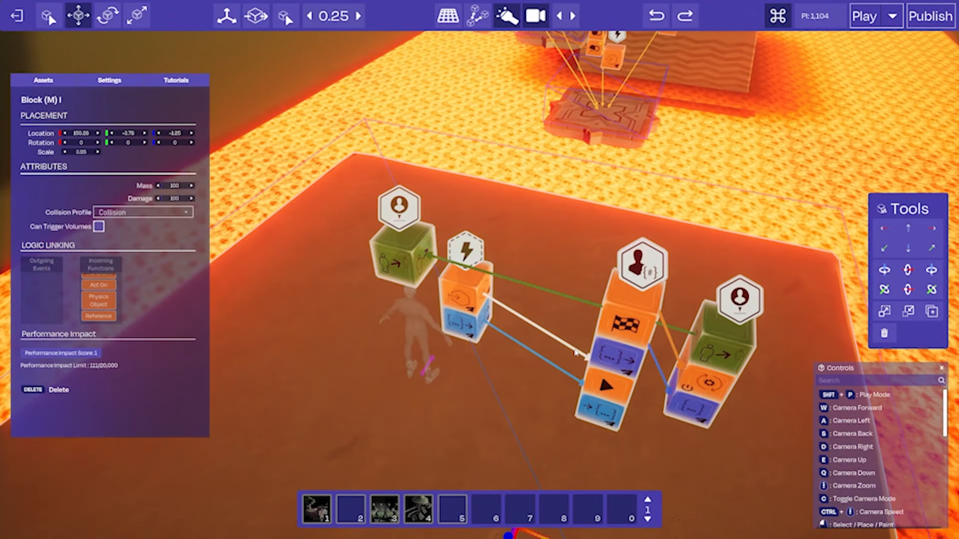
left_click(573, 347)
left_click(565, 374)
right_click_drag(569, 362, 599, 299)
key("s")
left_click(503, 231)
right_click_drag(504, 232, 512, 305)
key("w")
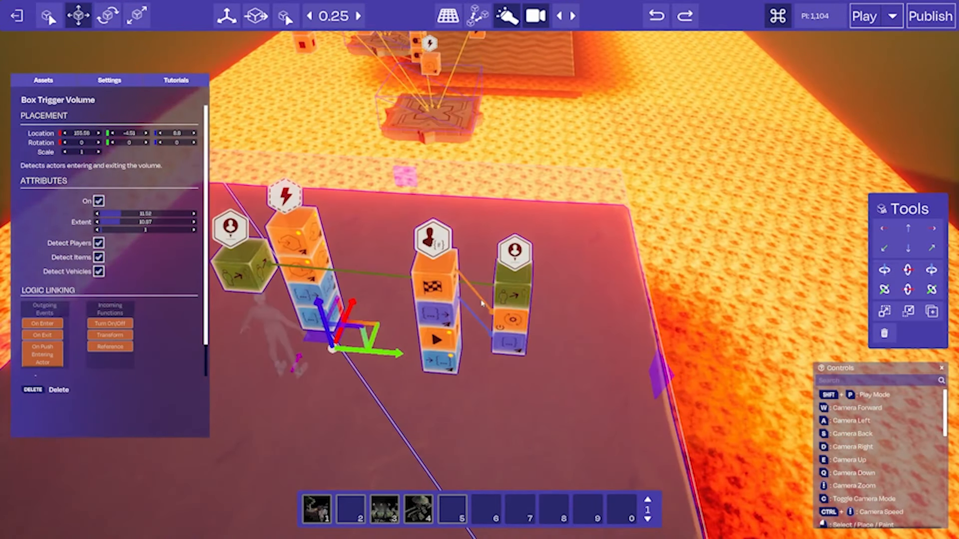
left_click(485, 304)
key("a")
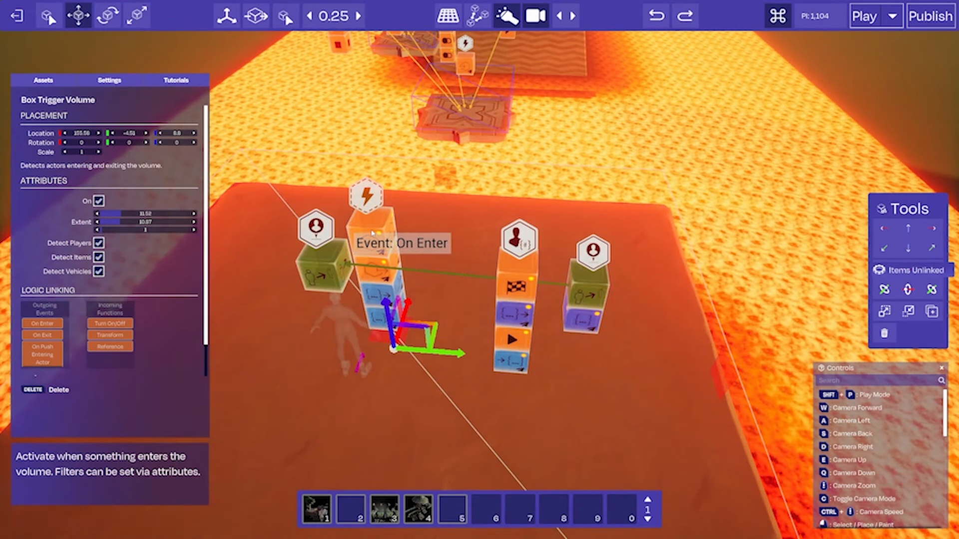
- Link the Box Trigger Volume's On Enter and On Push Entering Actor Reference events to the Get Player ID Node's matching functions
left_click(356, 231)
left_click(510, 315)
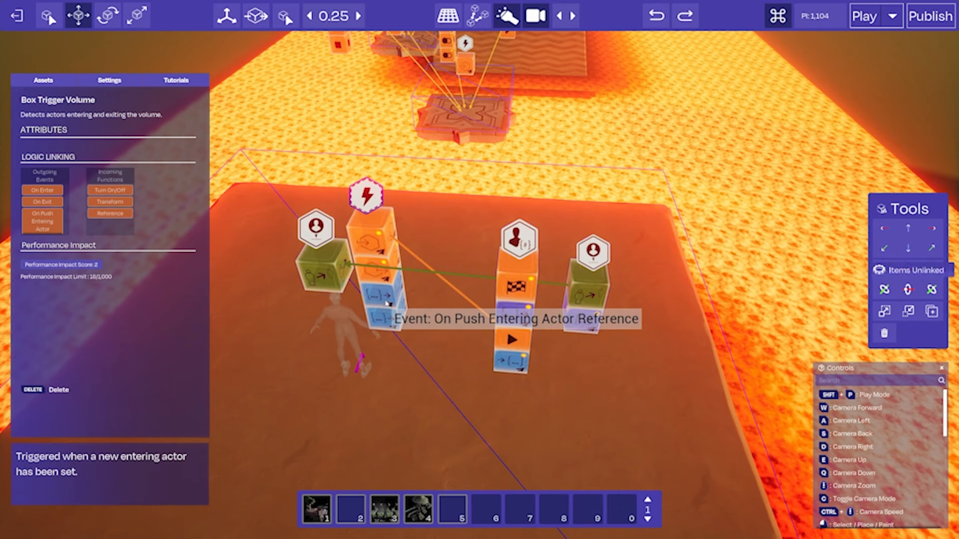
left_click(388, 303)
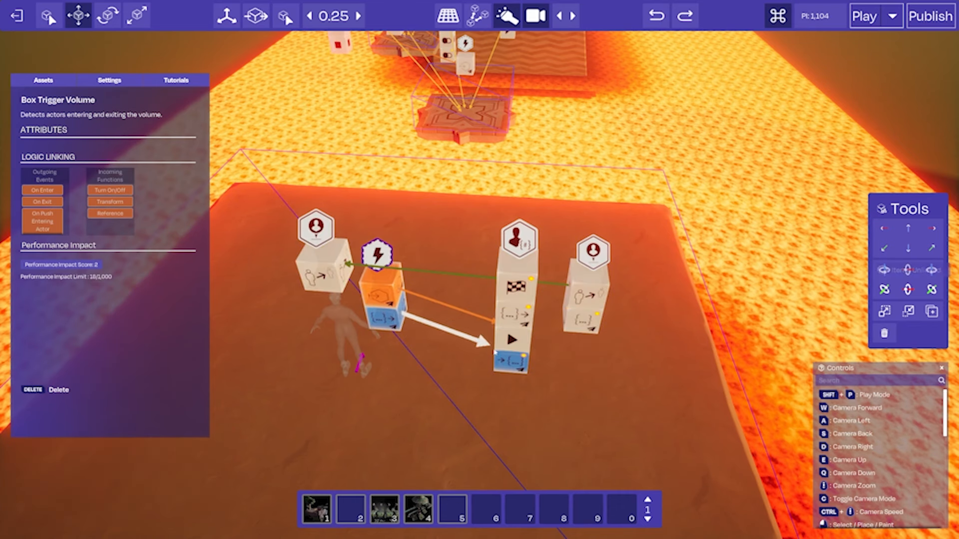
left_click(505, 358)
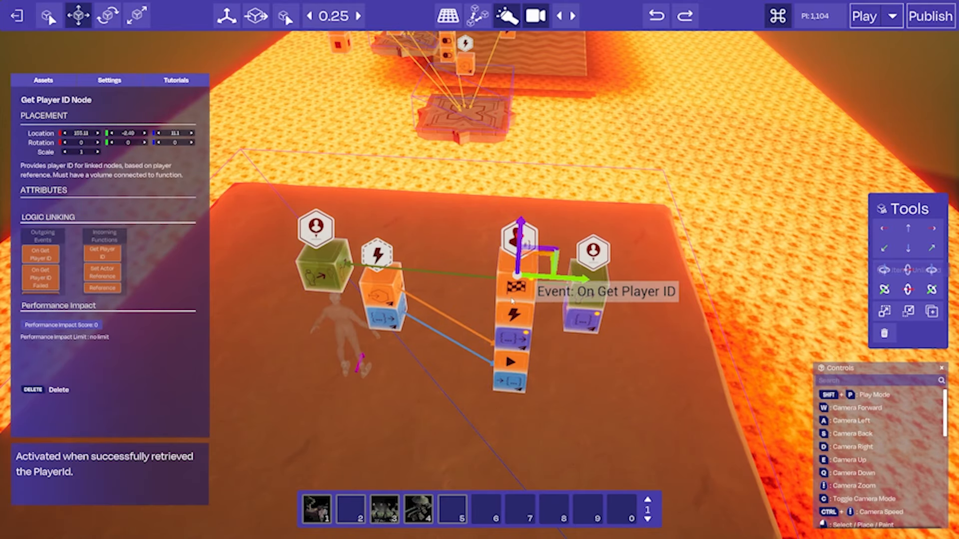
- Link the player ID and On Get Player ID to the Set Player Checkpoint Node, and its Act On to the Player Spawn Point
right_click_drag(514, 341, 514, 313)
key("s")
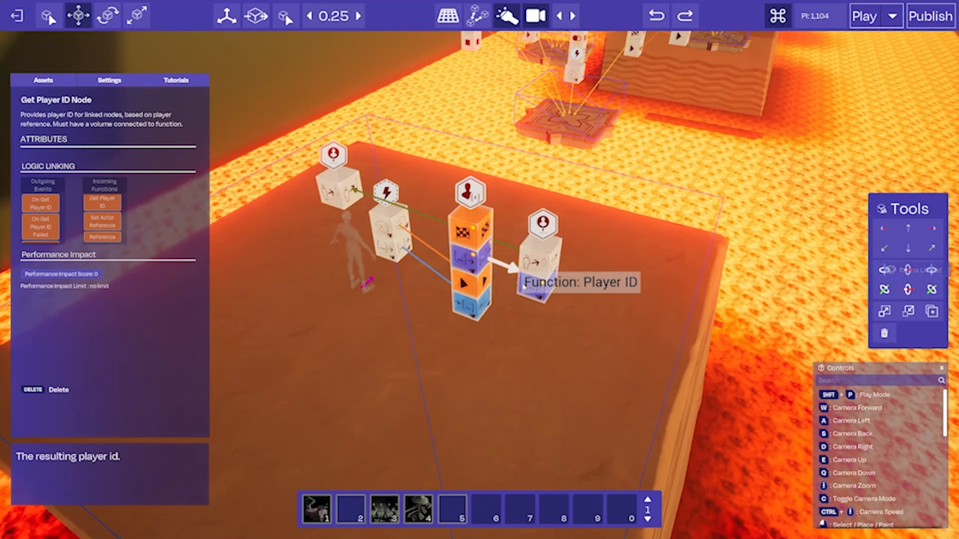
left_click(546, 226)
left_click(510, 244)
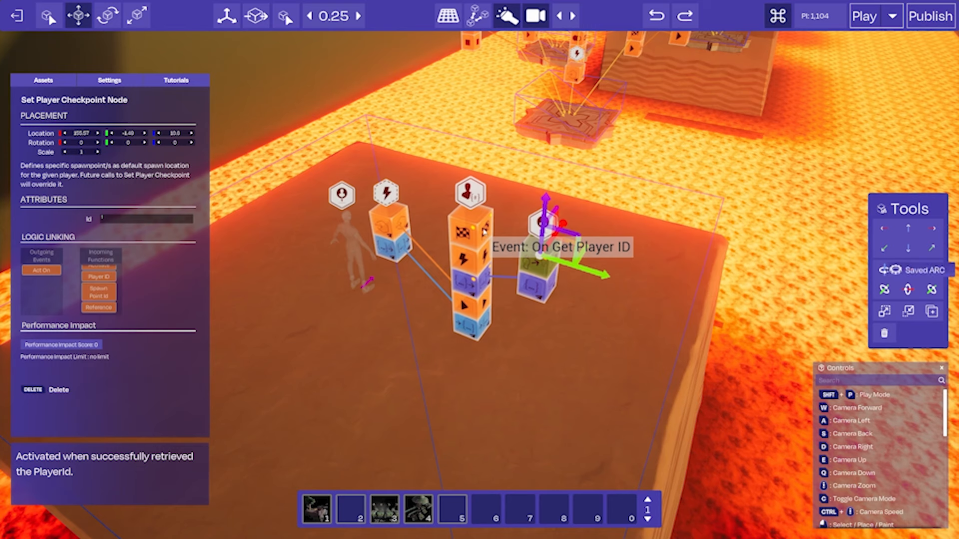
left_click(483, 231)
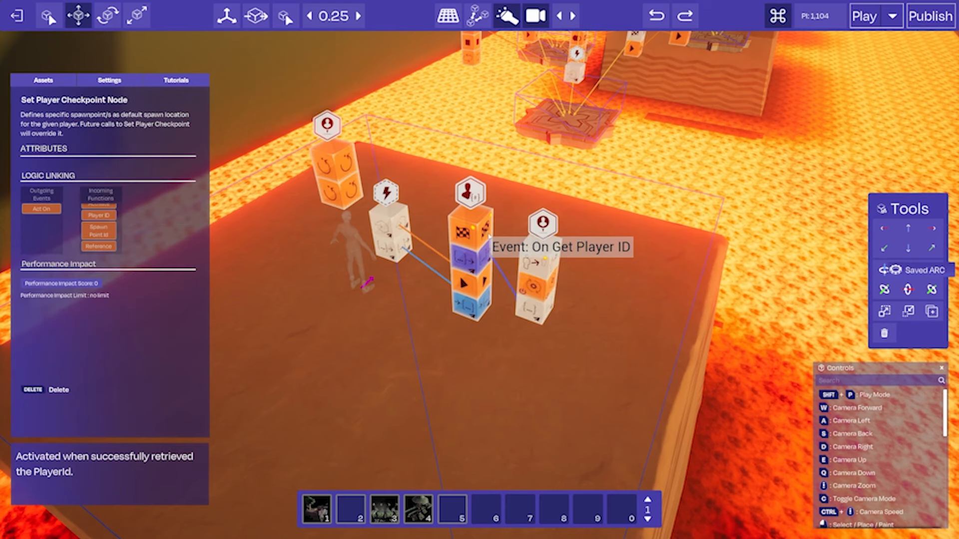
left_click(532, 270)
left_click(530, 267)
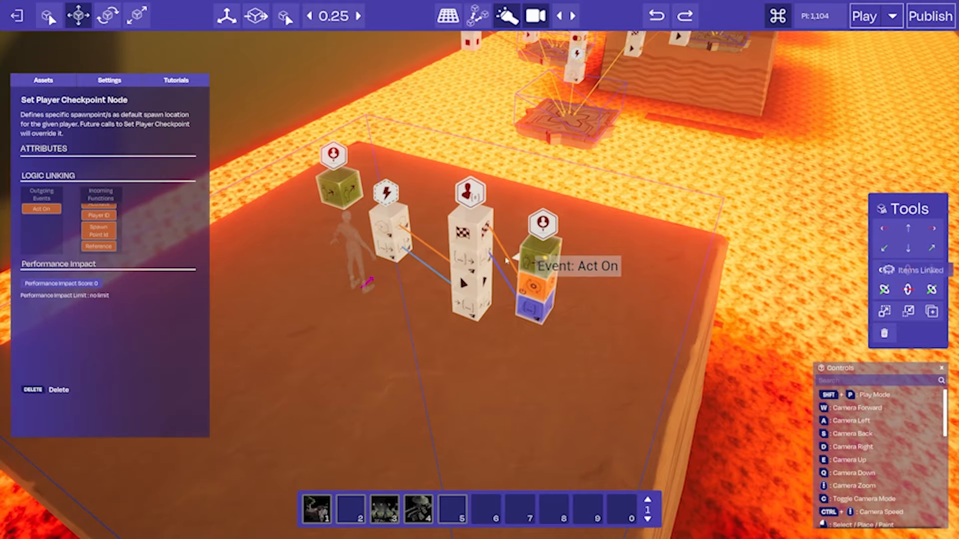
left_click(353, 195)
- Set the Id to 2 on the new checkpoint's Player Spawn Point and Set Player Checkpoint Node
right_click_drag(356, 194, 437, 252)
right_click_drag(501, 262, 443, 242)
left_click(427, 249)
left_click(452, 263)
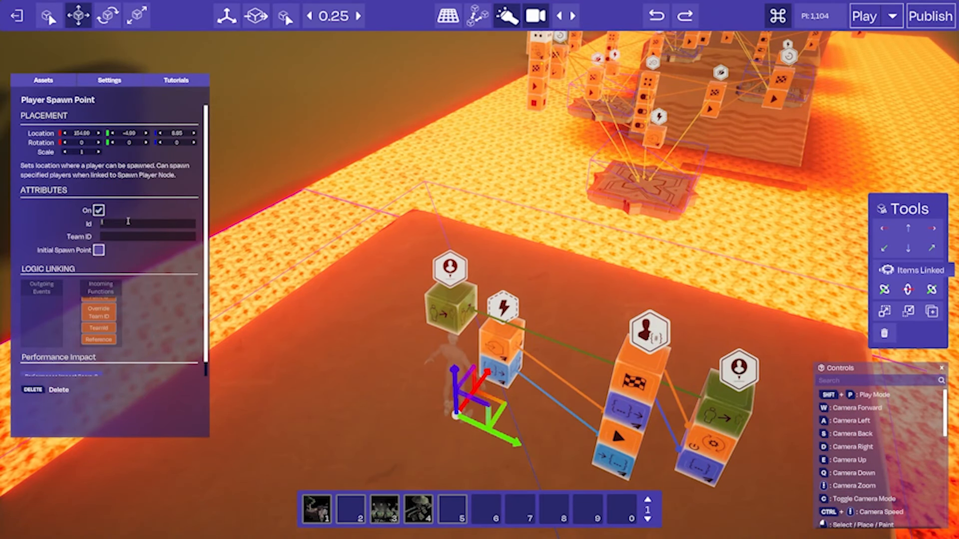
right_click_drag(429, 279, 500, 305)
key("s")
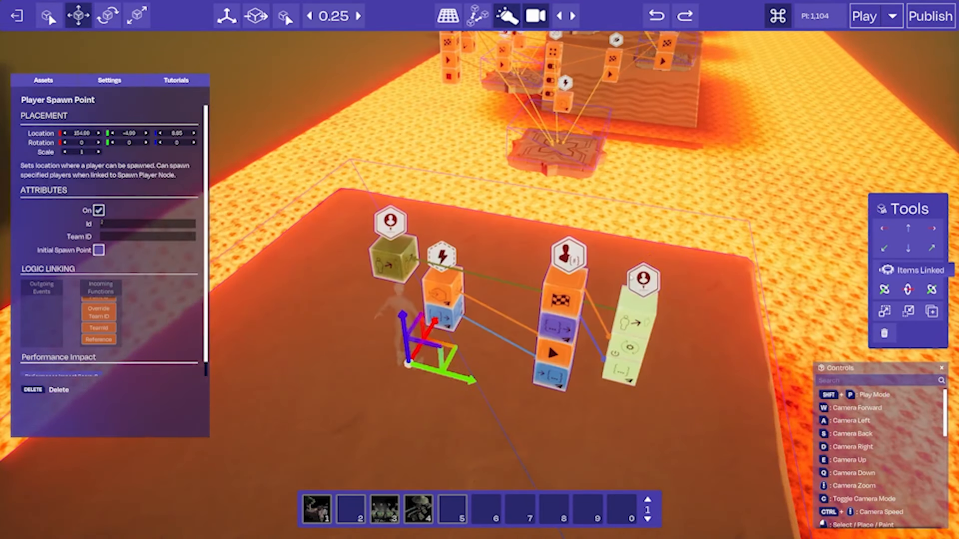
left_click(631, 327)
left_click(110, 215)
key("Return")
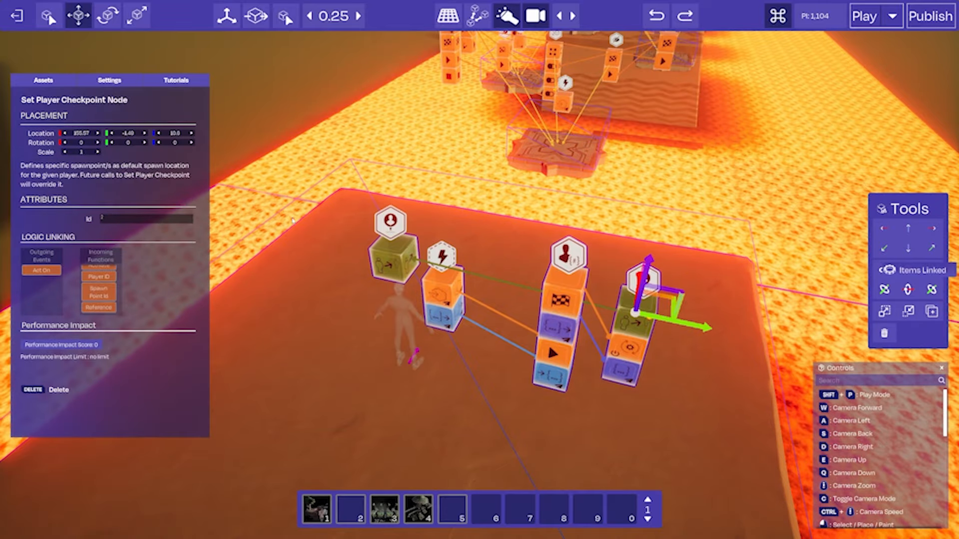
- Start a playtest from the camera and move the character onto the round pad in front of the gate
key("s")
right_click_drag(479, 299, 480, 225)
key("s")
left_click(892, 17)
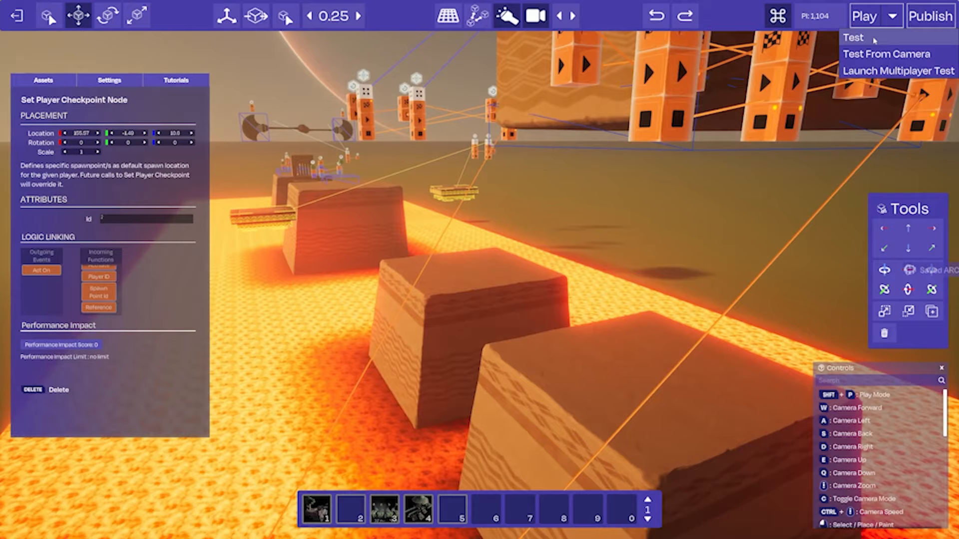
left_click(882, 53)
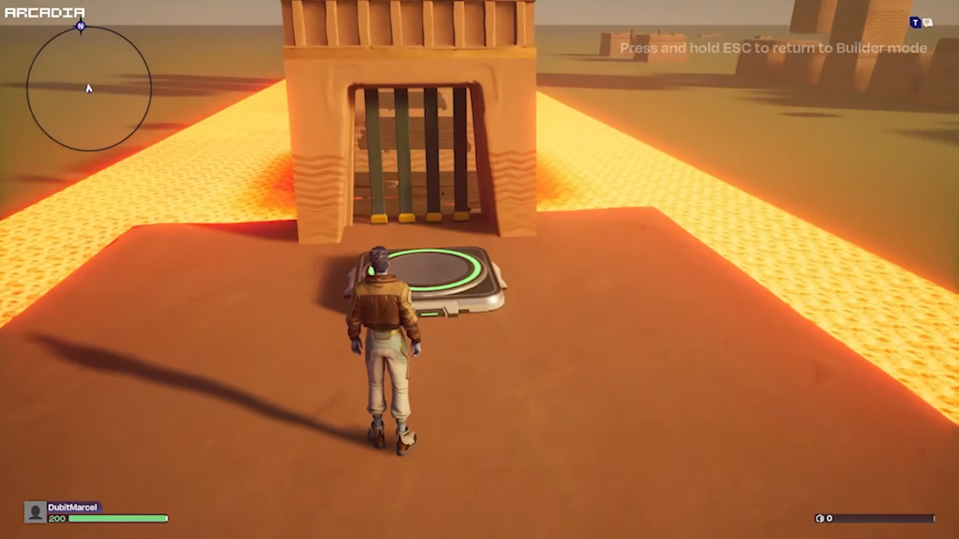
key("w")
key("space")
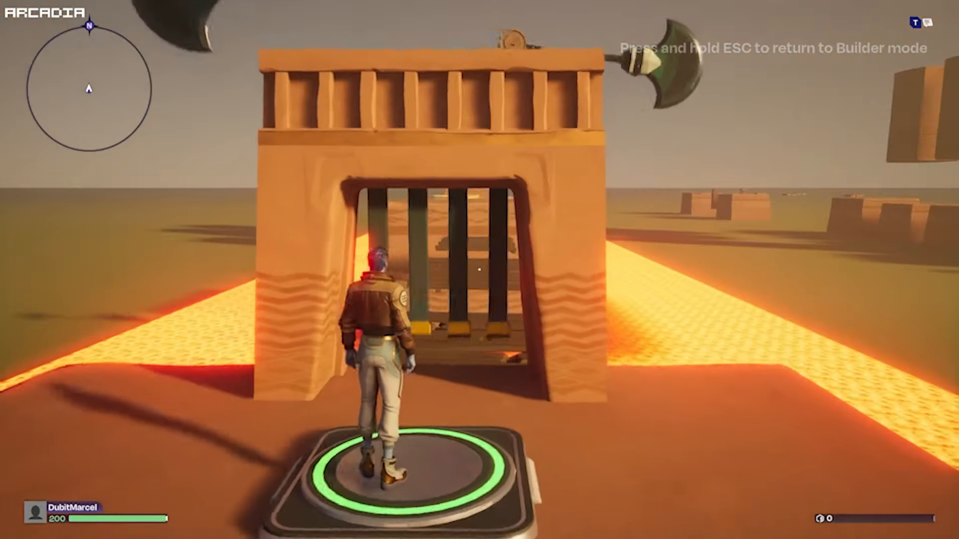
- Playtest the first half of the course through the gate, over the wooden bridge and across the yellow platforms
key("w")
key("w")
key("space")
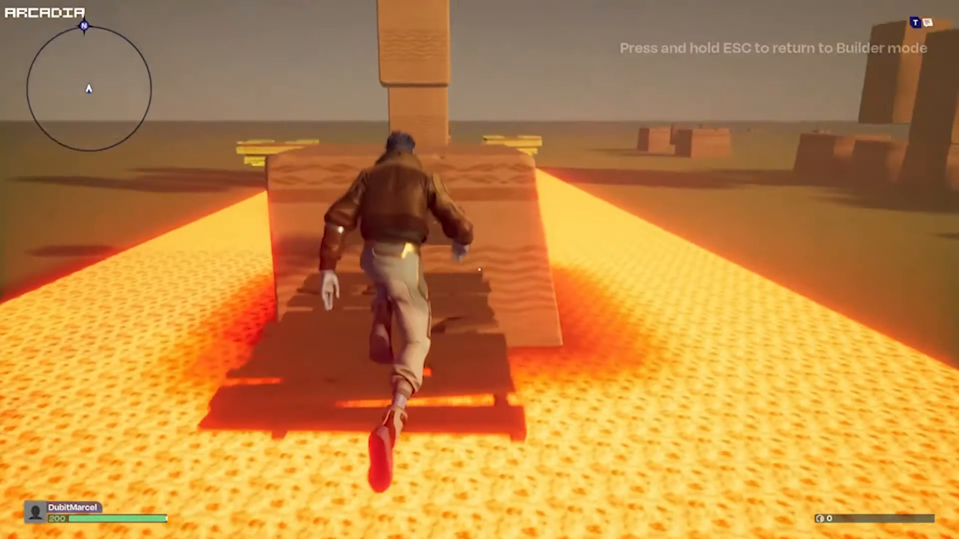
key("w")
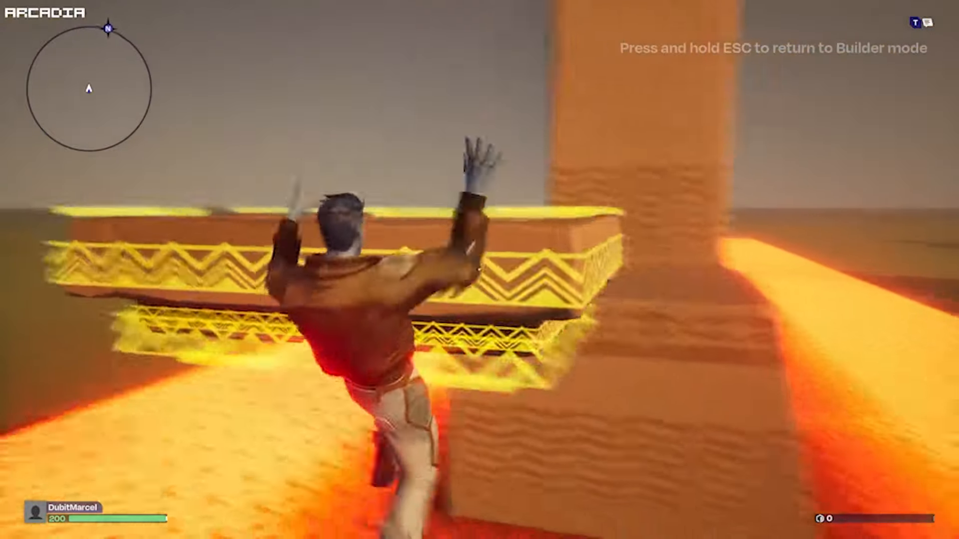
key("w")
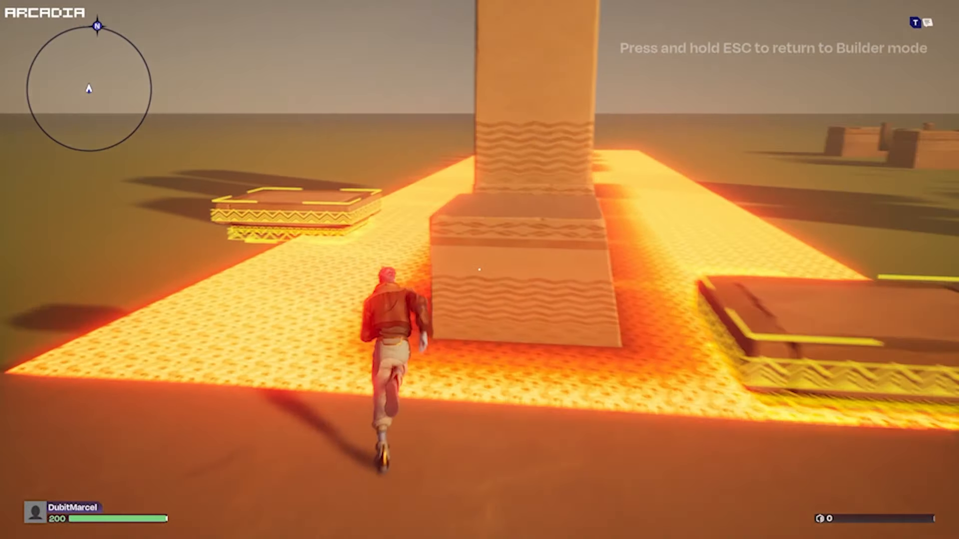
key("space")
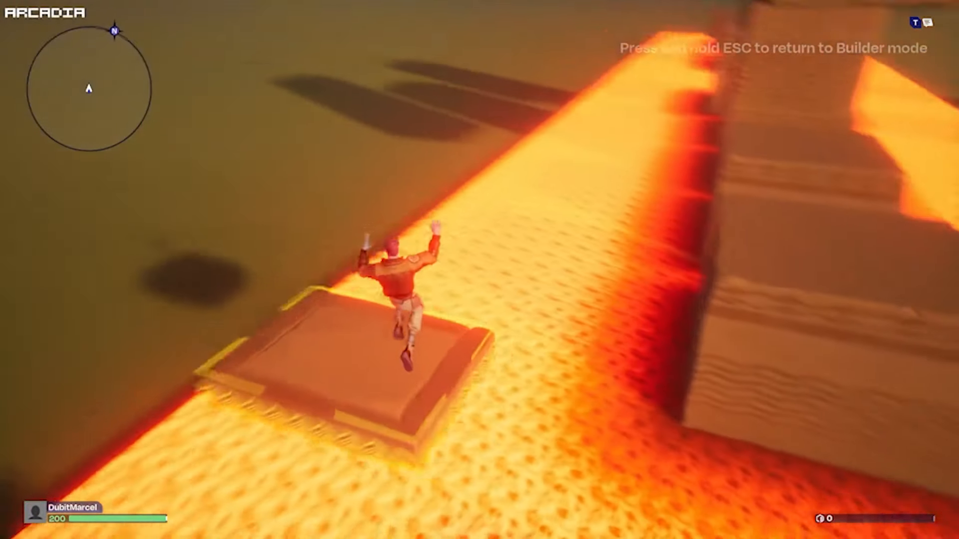
key("space")
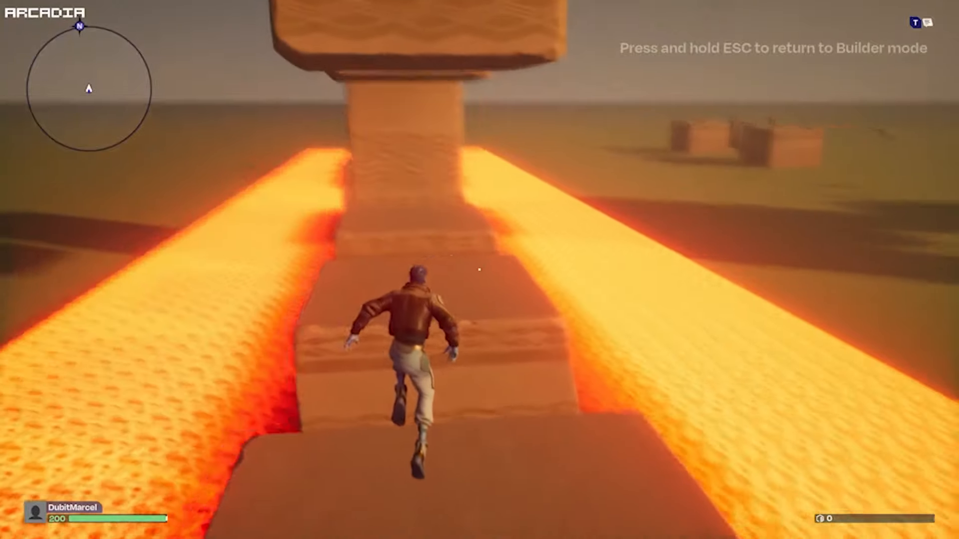
- Playtest the route under the hanging blocks and over the carved stone platforms, testing the respawn at the new checkpoint
key("space")
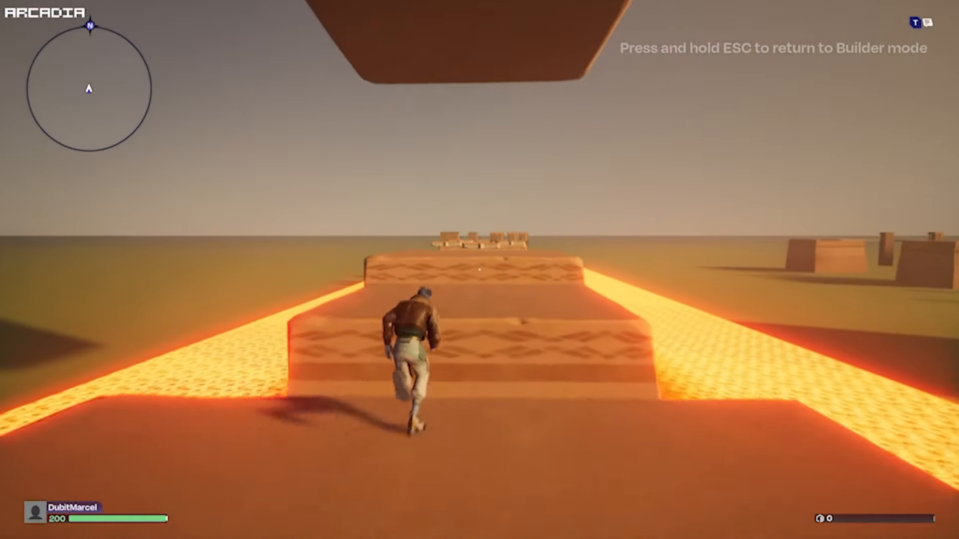
key("space")
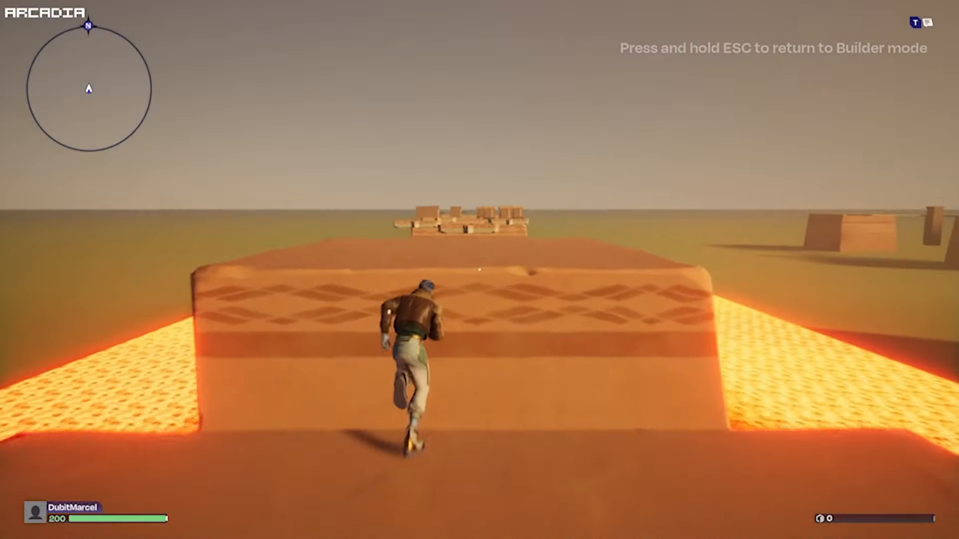
key("space")
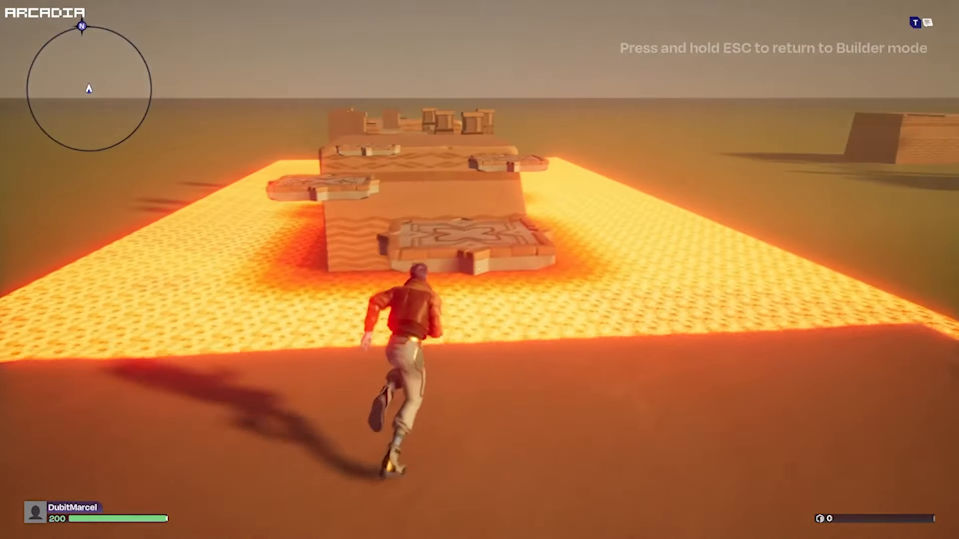
key("space")
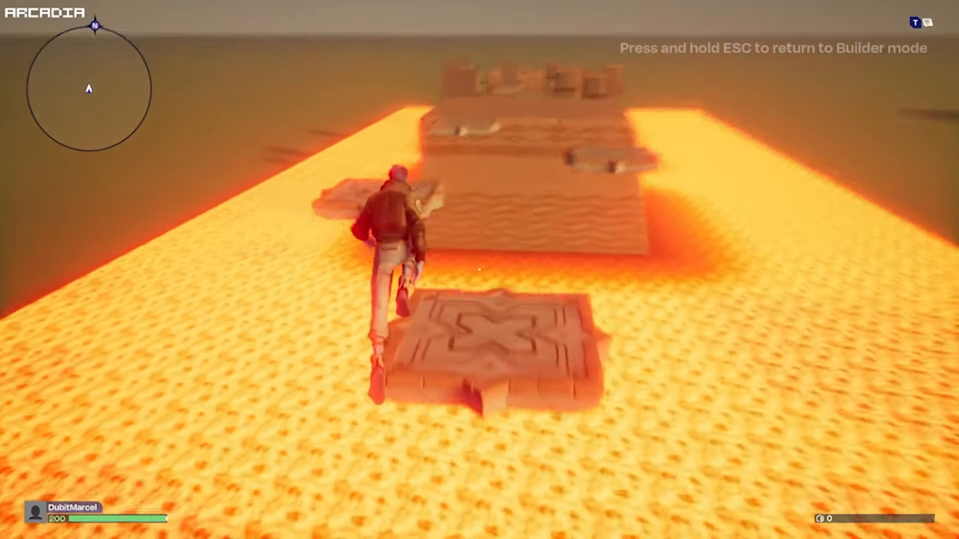
key("space")
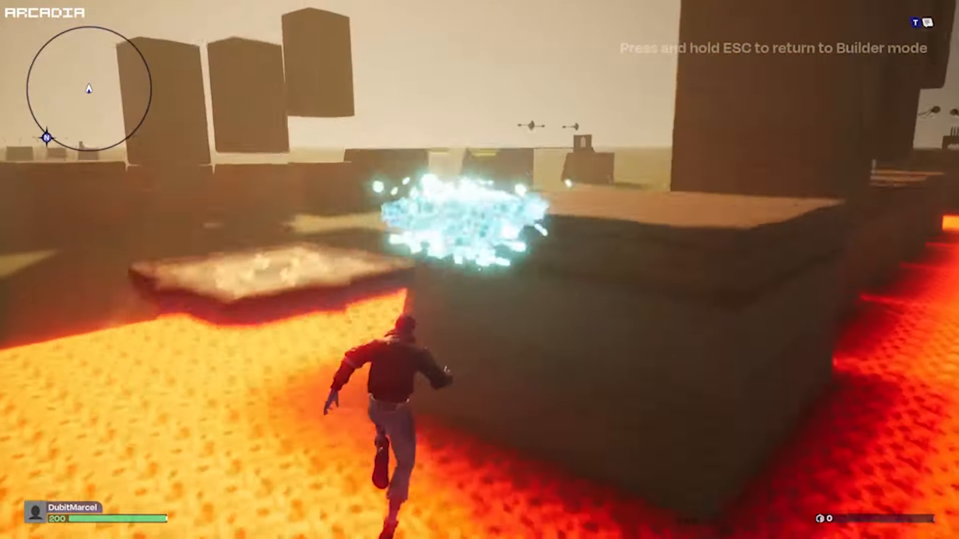
key("space")
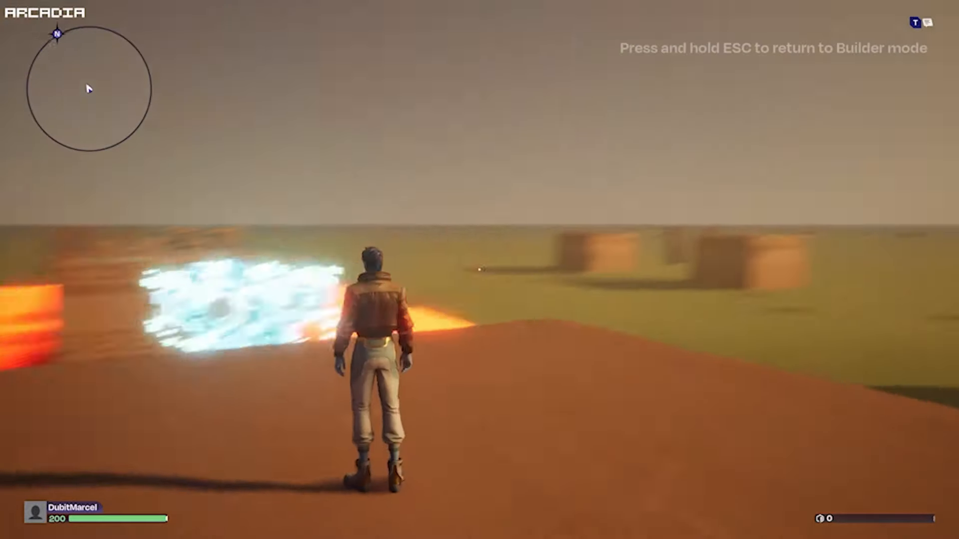
key("w")
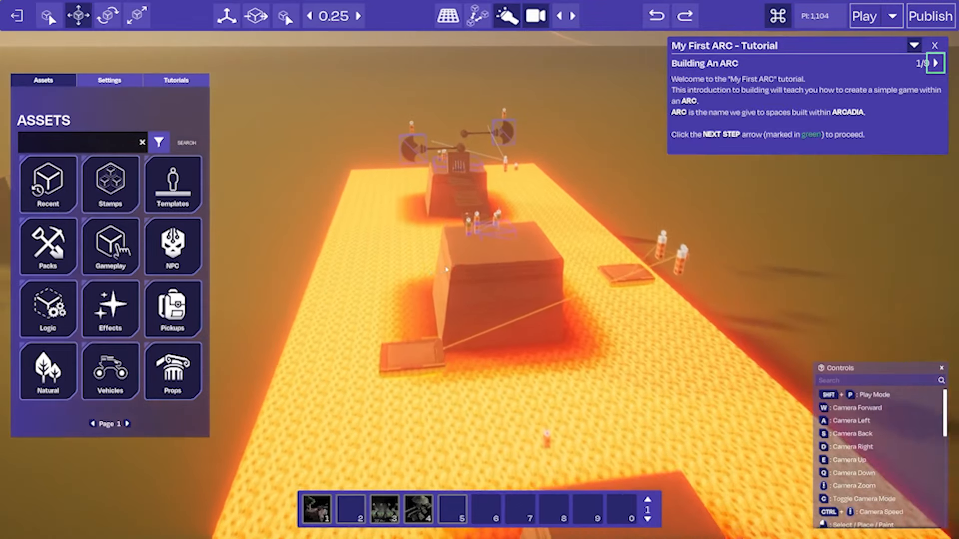
- Examine the checkpoint logic on the platform before the yellow moving platforms and select its Player Spawn Point
right_click_drag(446, 270, 750, 315)
key("w")
key("w")
key("d")
key("a")
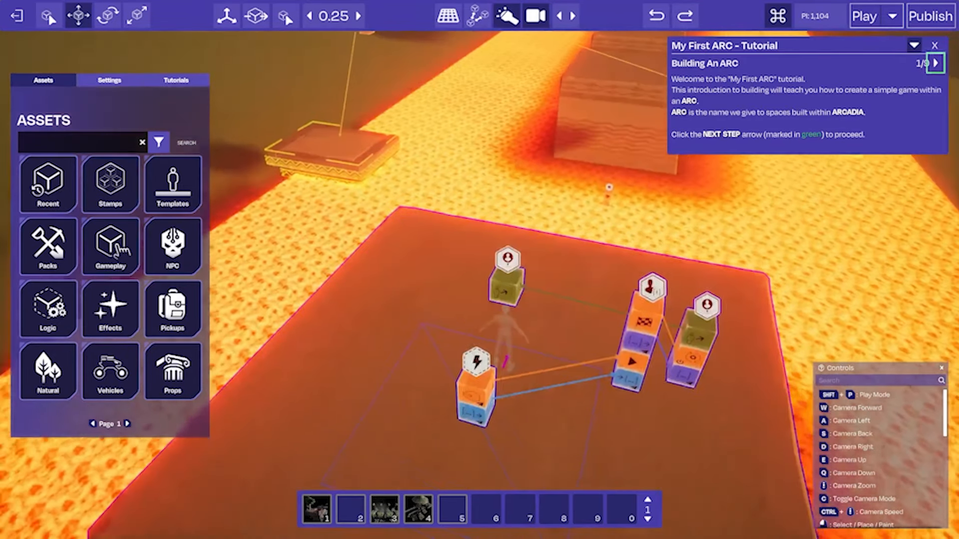
right_click_drag(491, 292, 569, 270)
key("s")
key("a")
key("w")
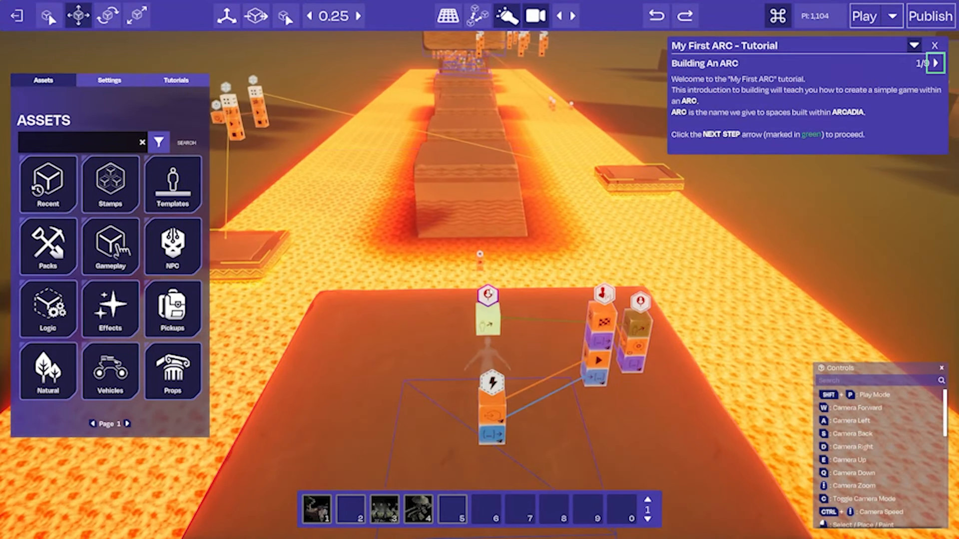
left_click(486, 322)
- Survey the course from the side, from the yellow moving platforms past the hanging blocks to the far traps
key("d")
right_click_drag(380, 257, 357, 253)
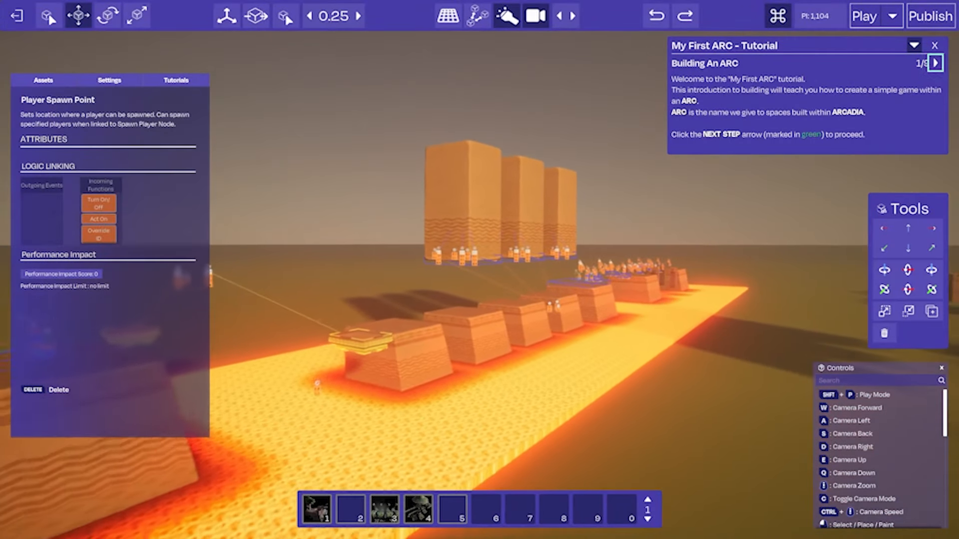
key("w")
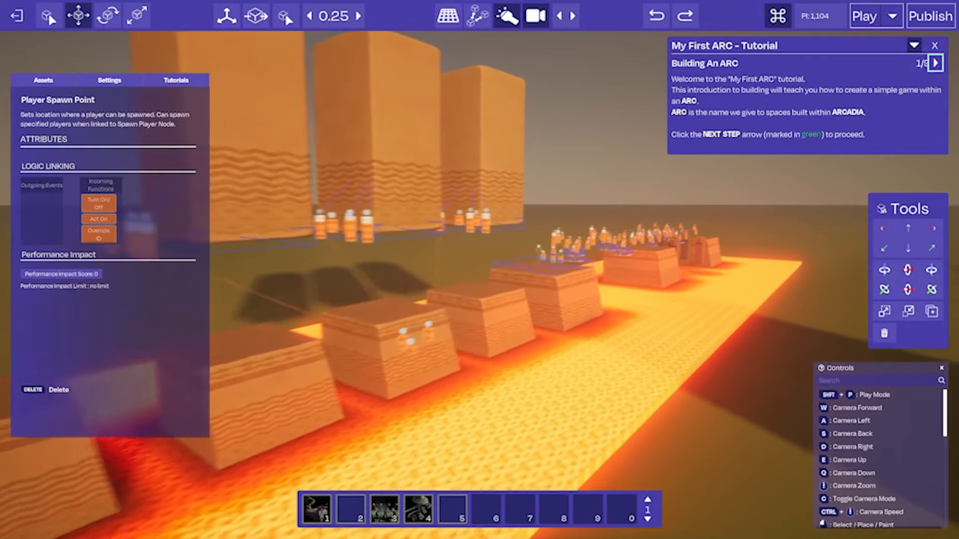
key("w")
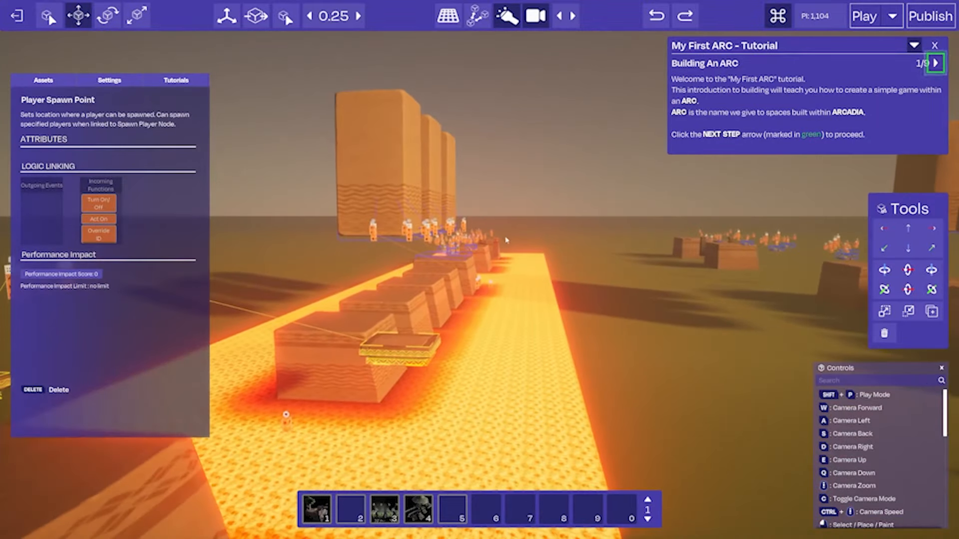
right_click_drag(506, 240, 507, 163)
key("w")
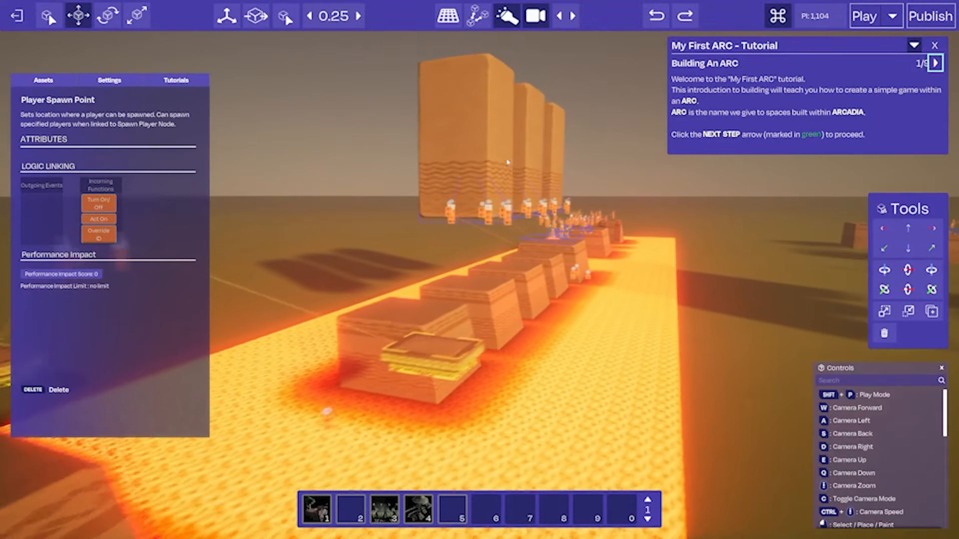
key("w")
key("d")
right_click_drag(563, 310, 603, 277)
key("d")
key("w")
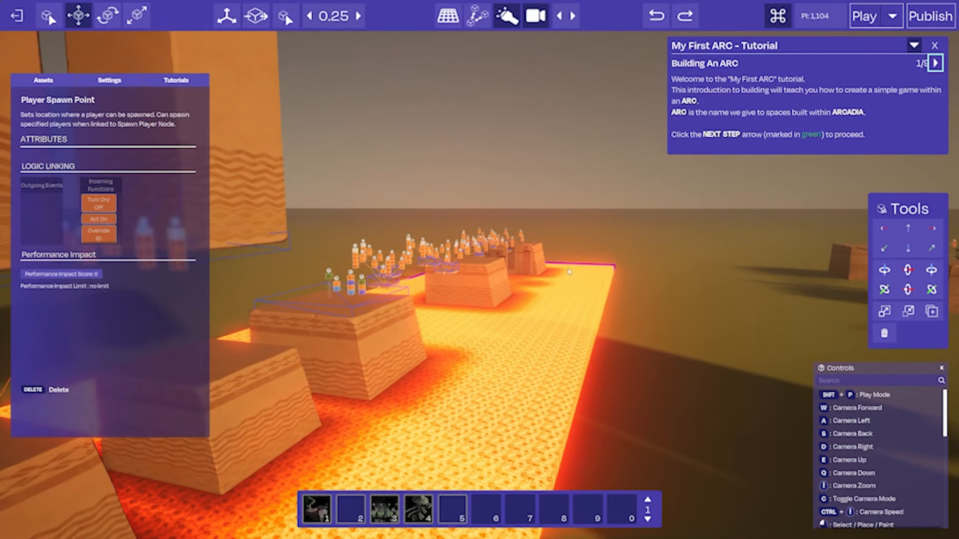
right_click_drag(569, 272, 407, 274)
key("w")
key("w")
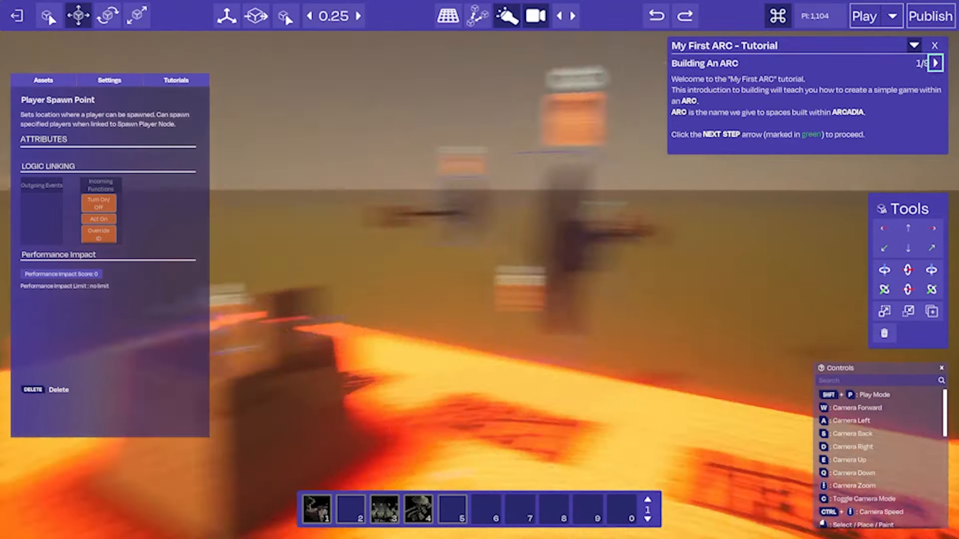